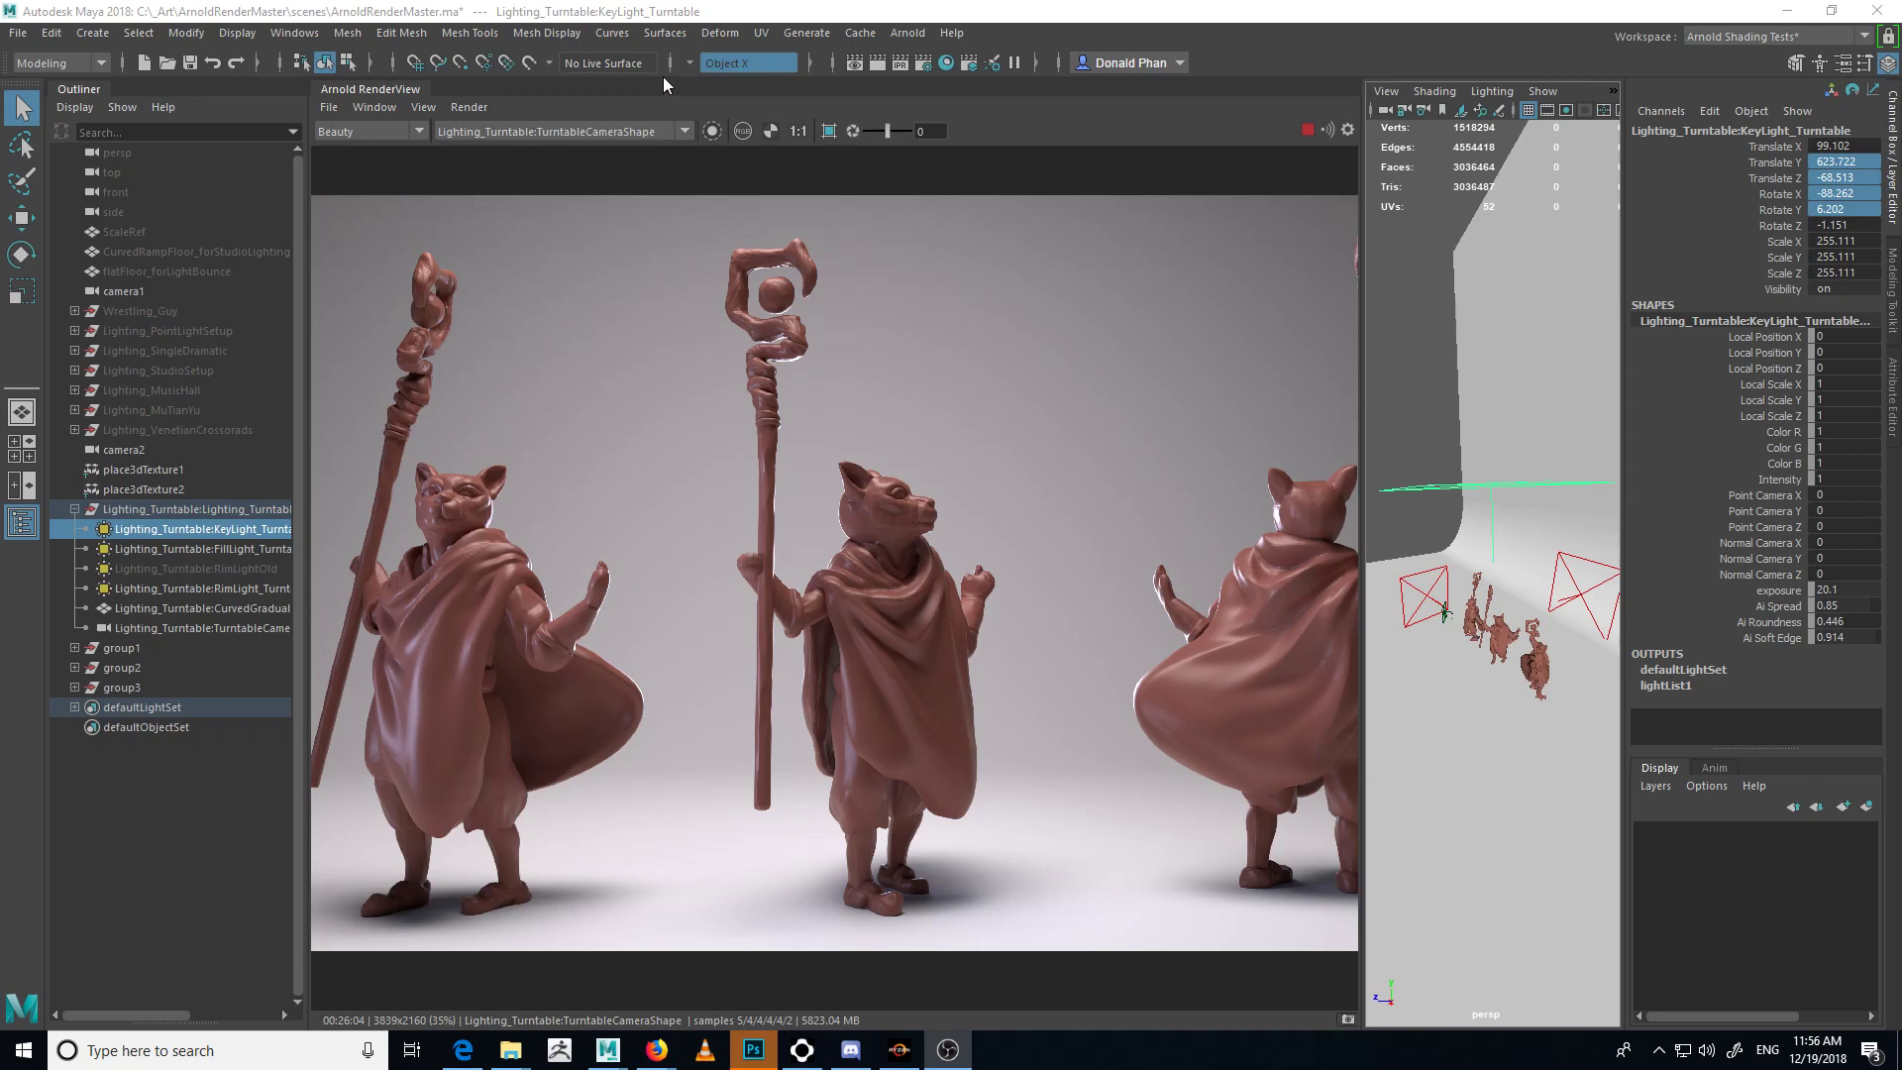
- Save the rendered Beauty image as catRenderBeauty.tif in the project's images folder
mouse_move(1365, 256)
left_mouse_down()
mouse_move(976, 304)
mouse_move(1352, 320)
left_mouse_up()
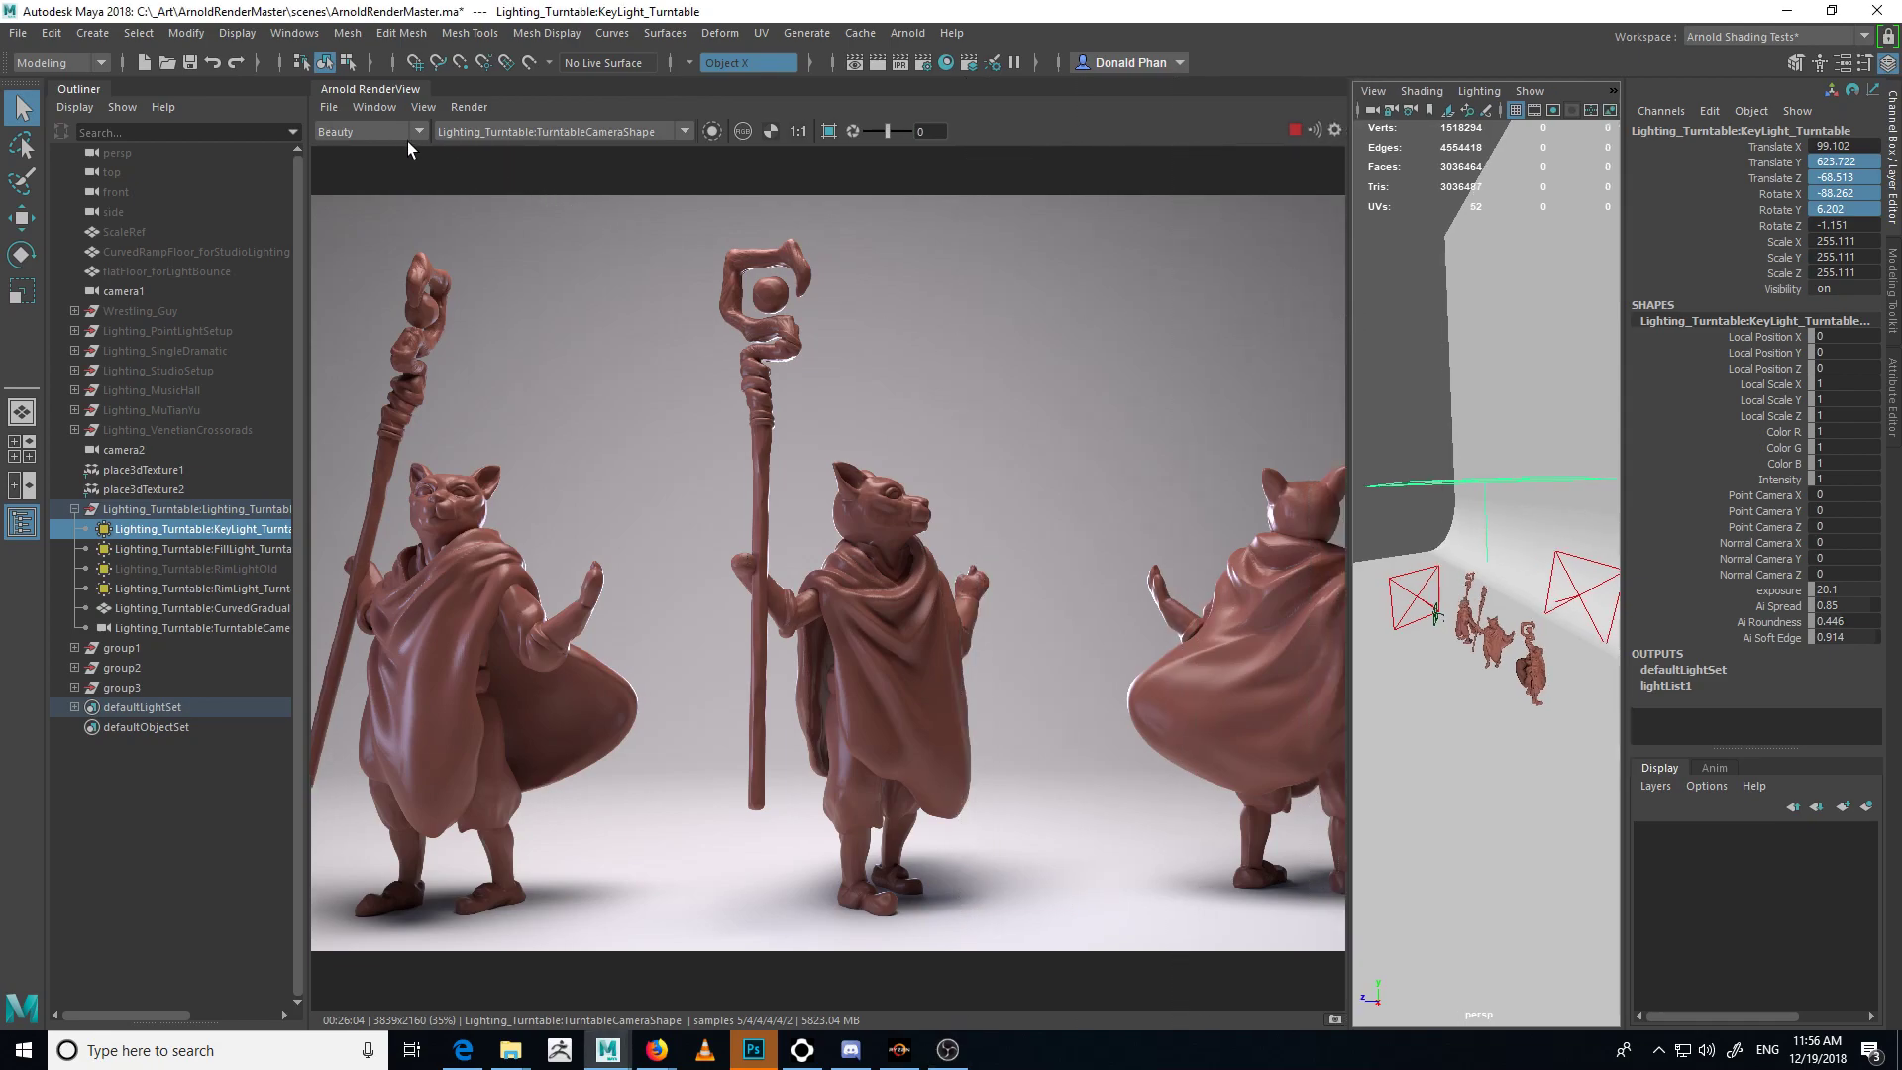
left_click(330, 109)
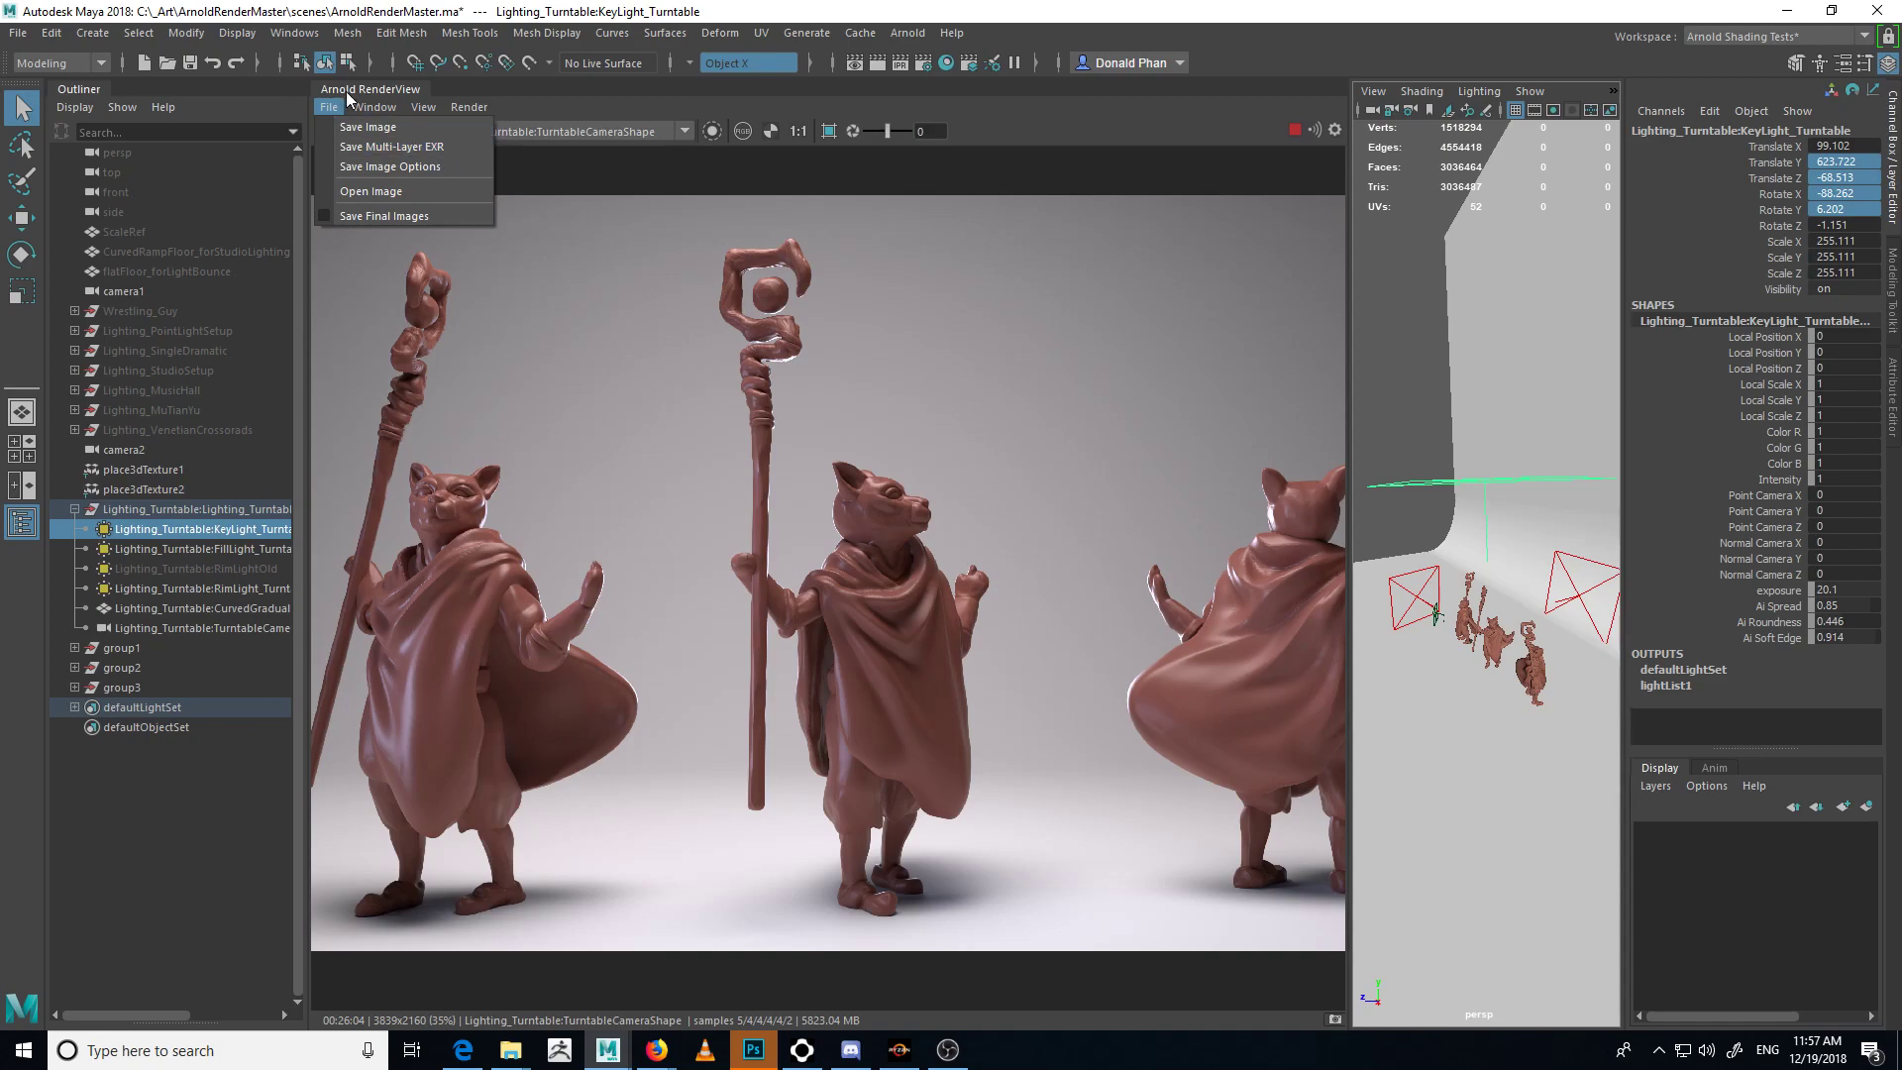
left_click(367, 129)
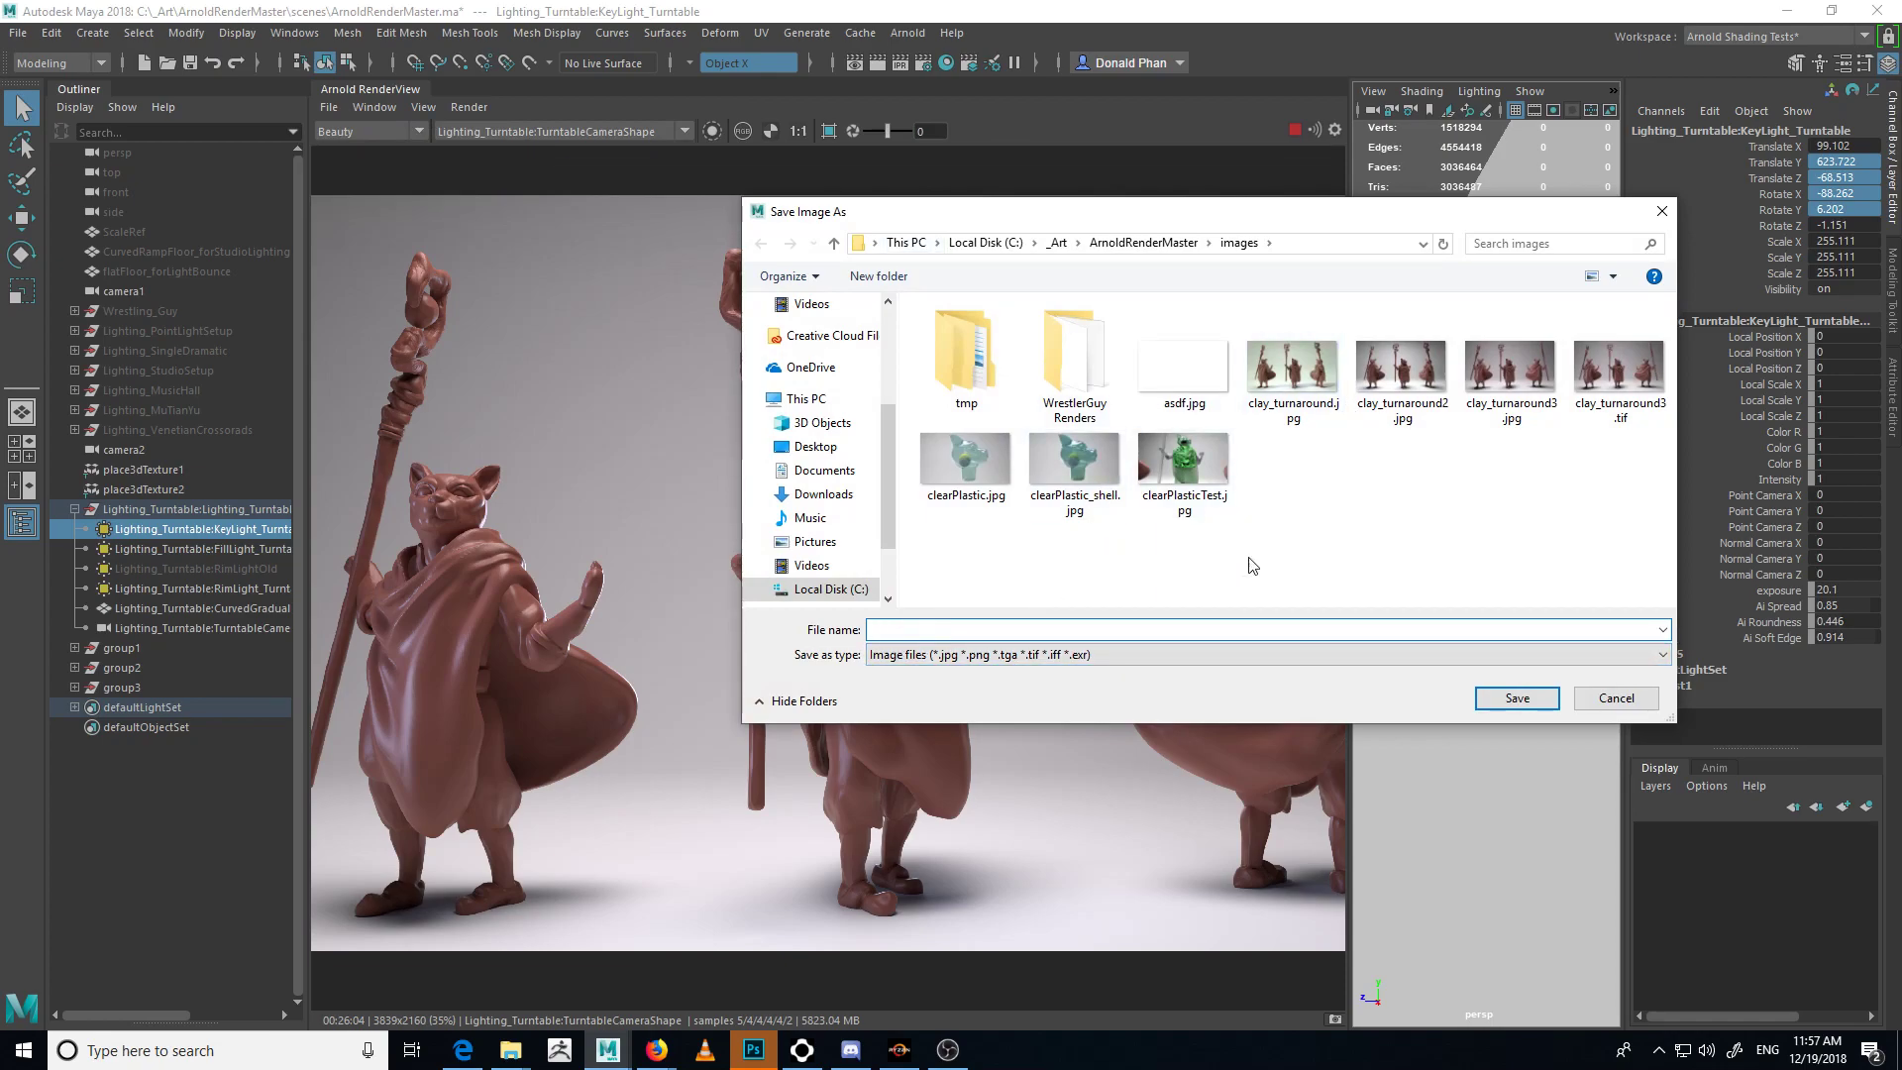
type("catRenderBeauty.tif")
left_click(1515, 699)
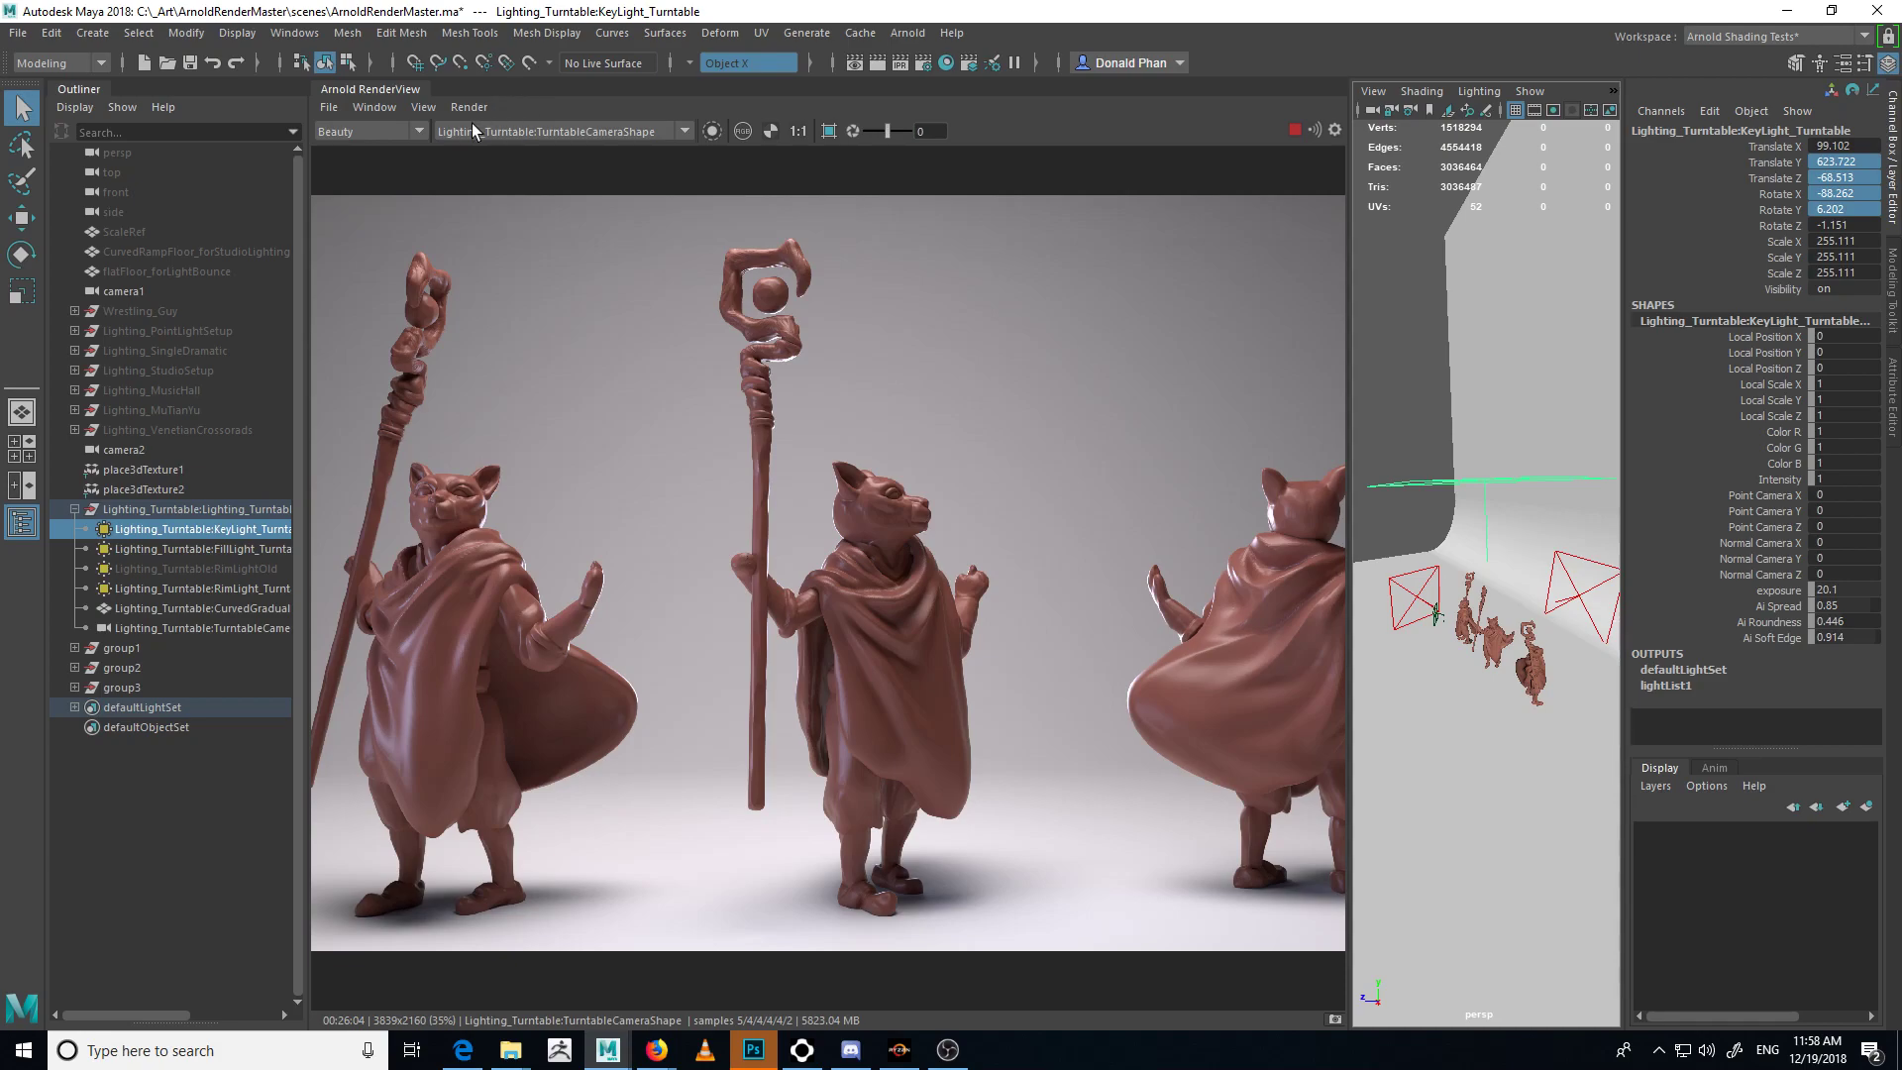
- Display the GeneralAO, ID and Z passes of the turntable render one after another
left_click(420, 136)
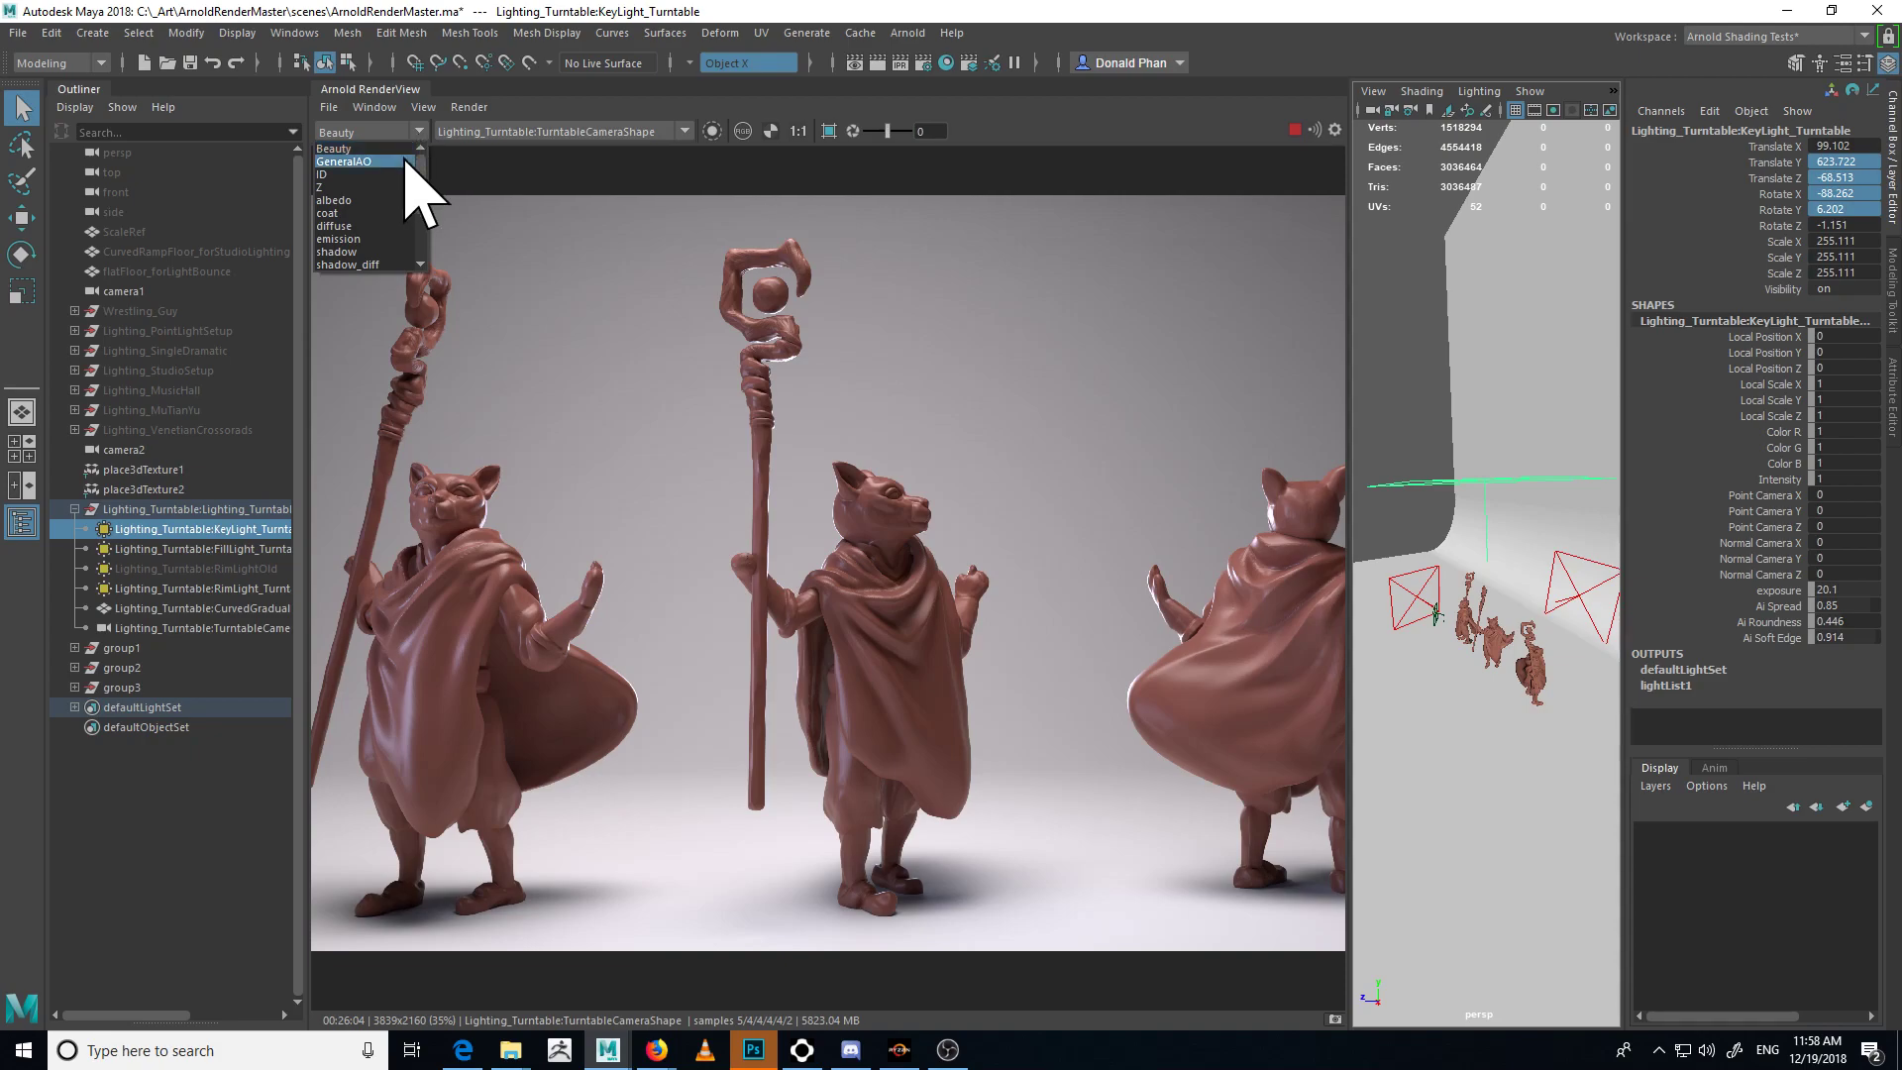
left_click(398, 161)
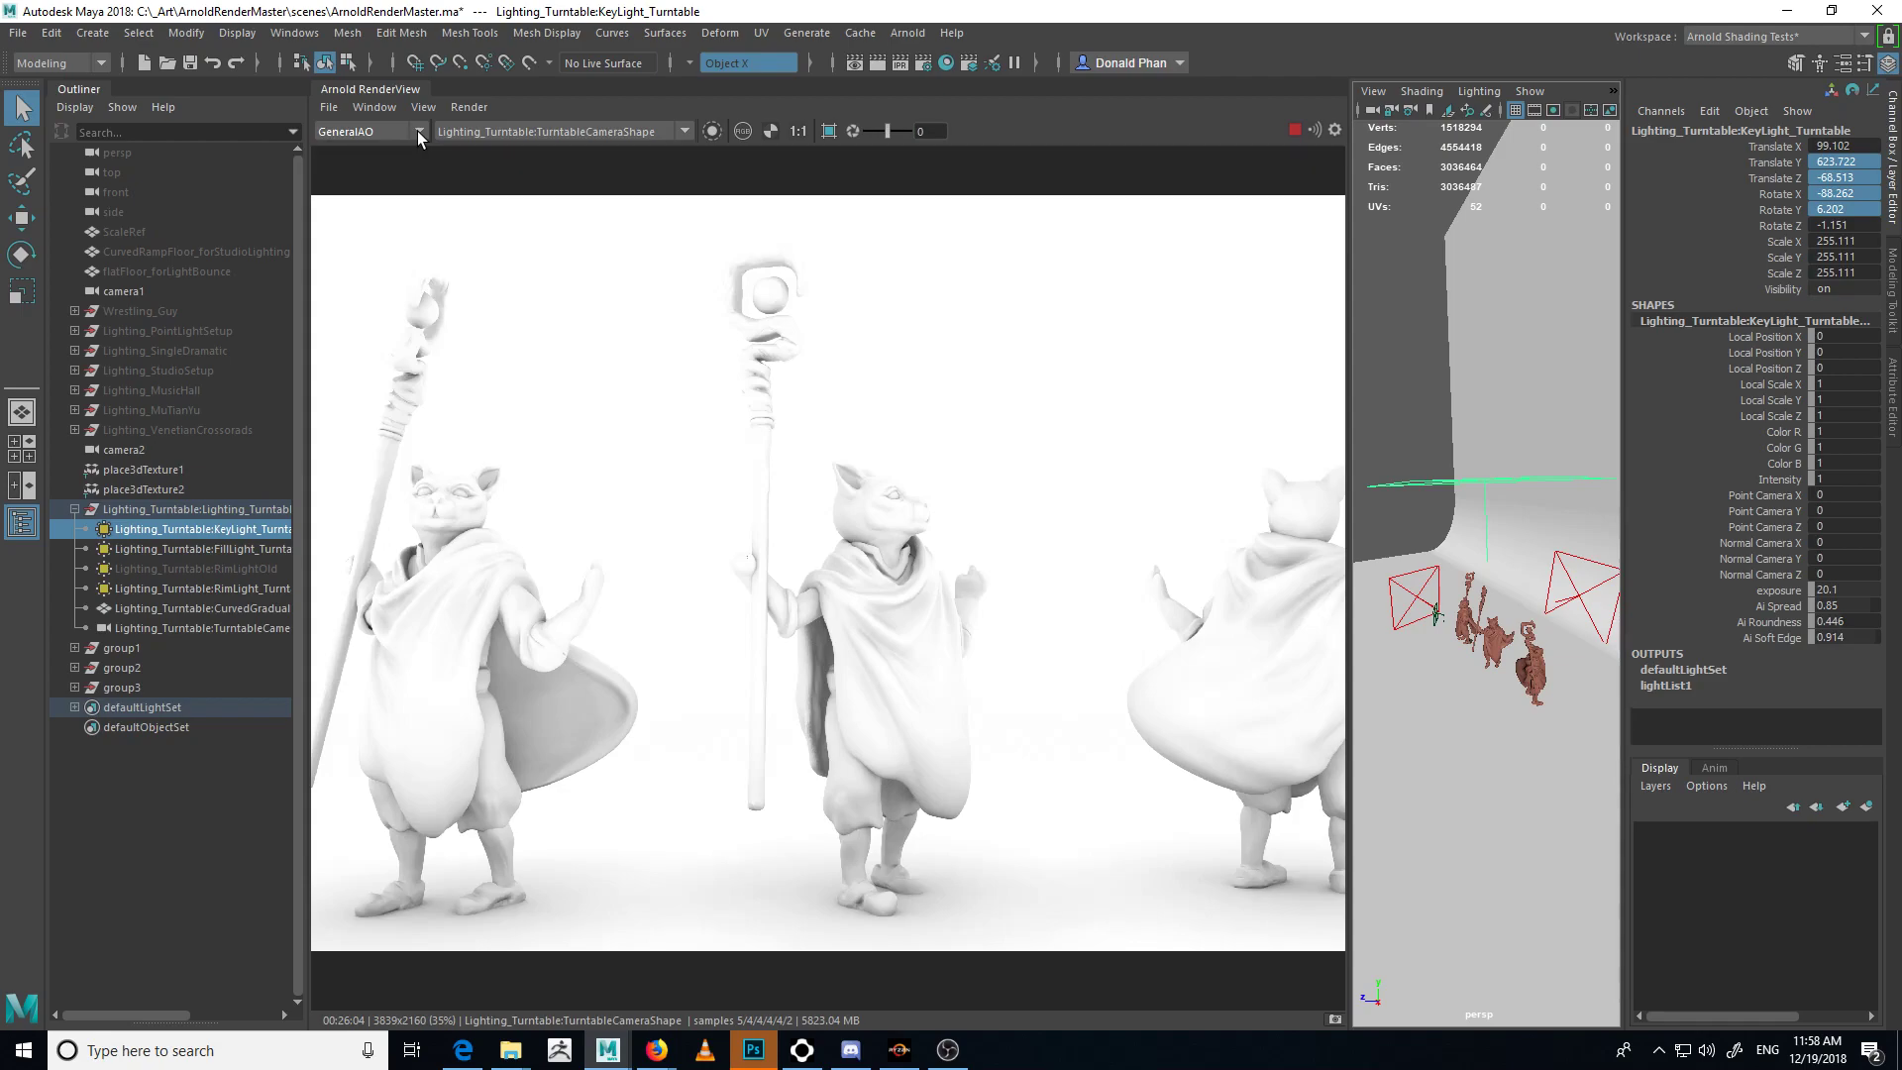
left_click(418, 131)
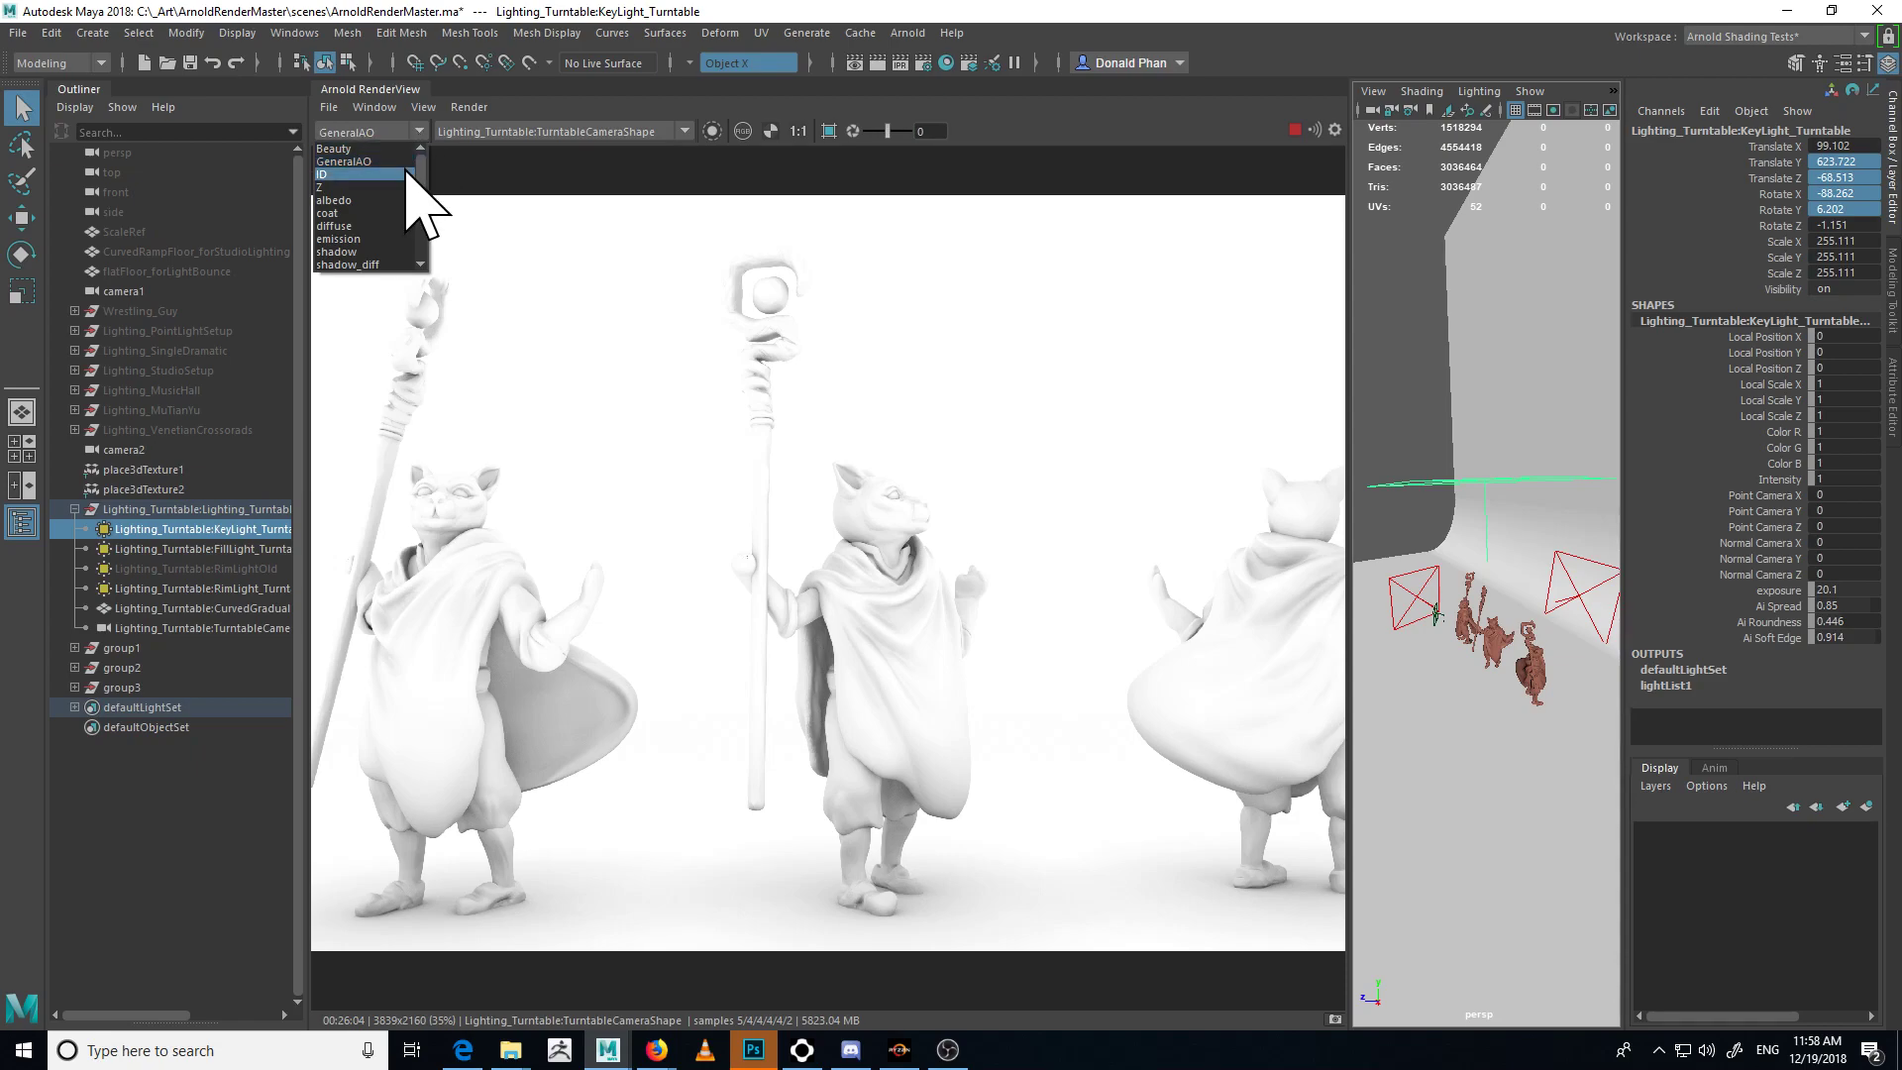
left_click(396, 175)
left_click(421, 130)
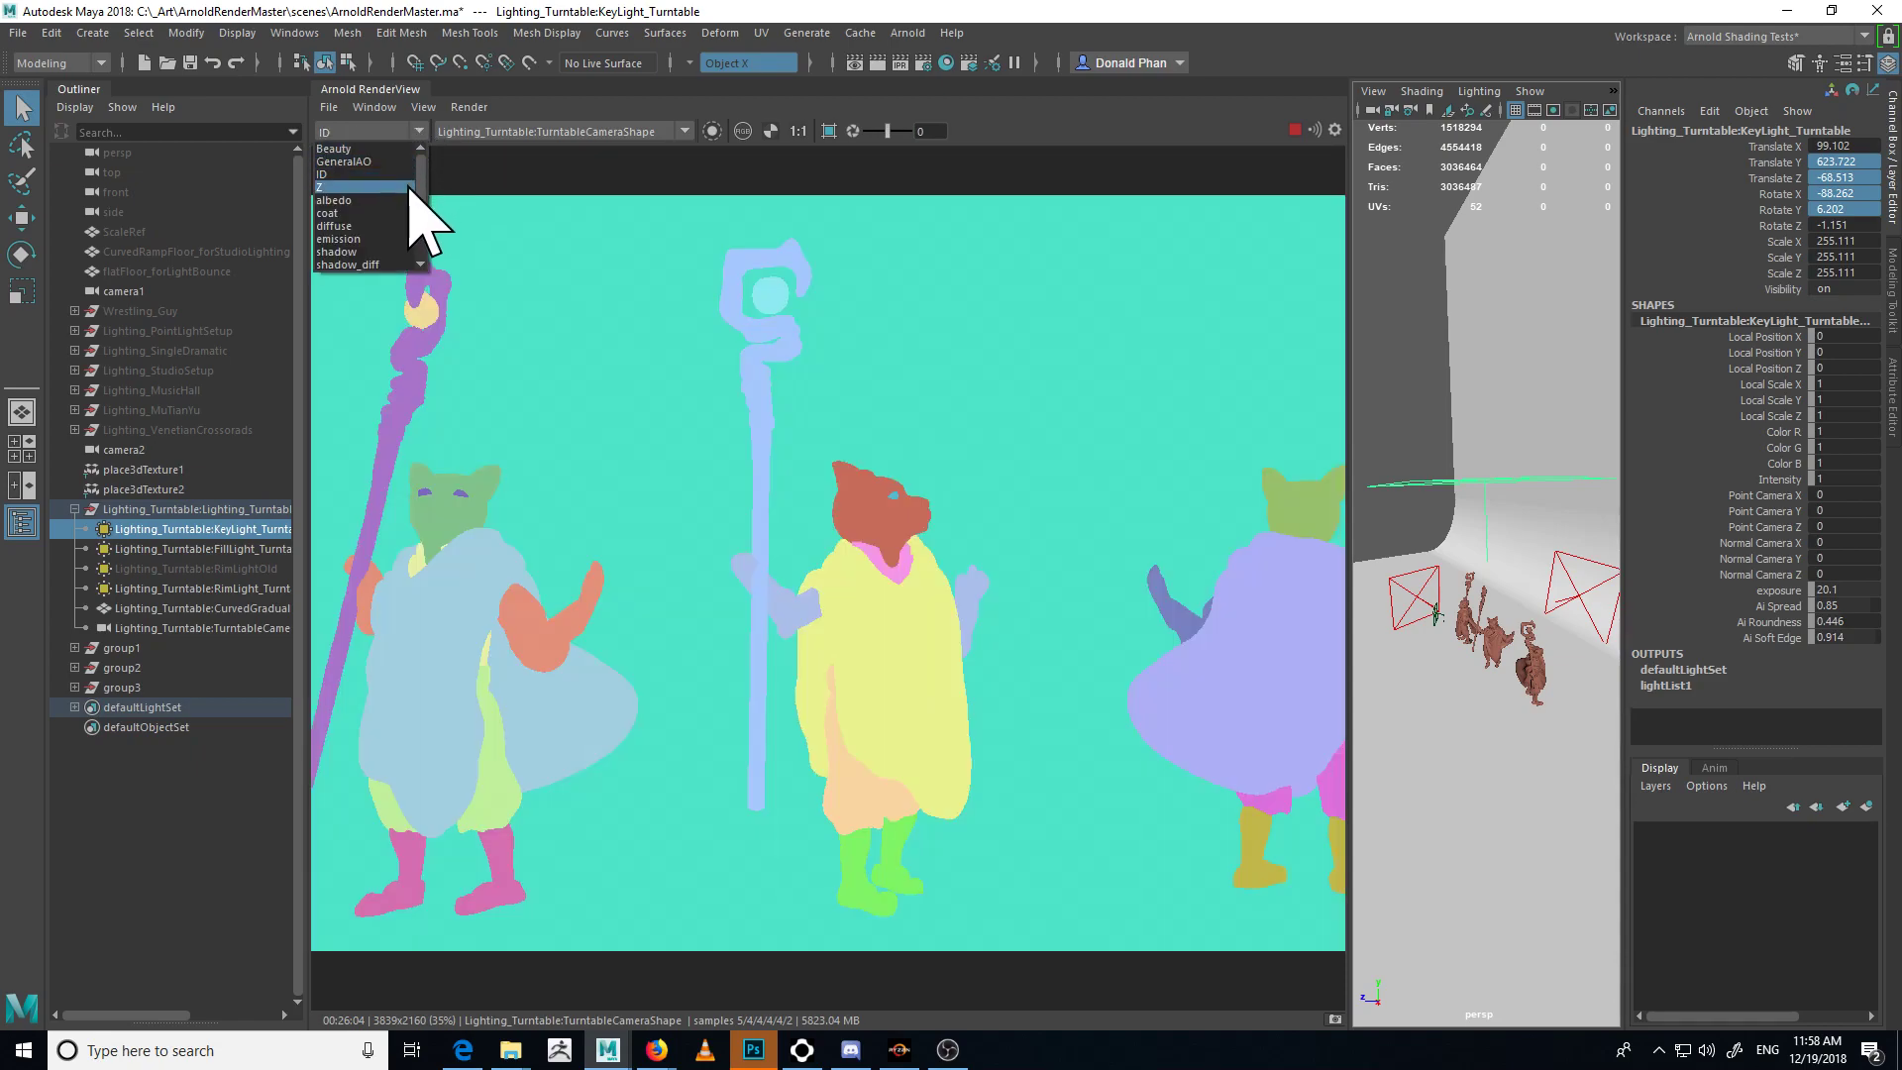
left_click(416, 188)
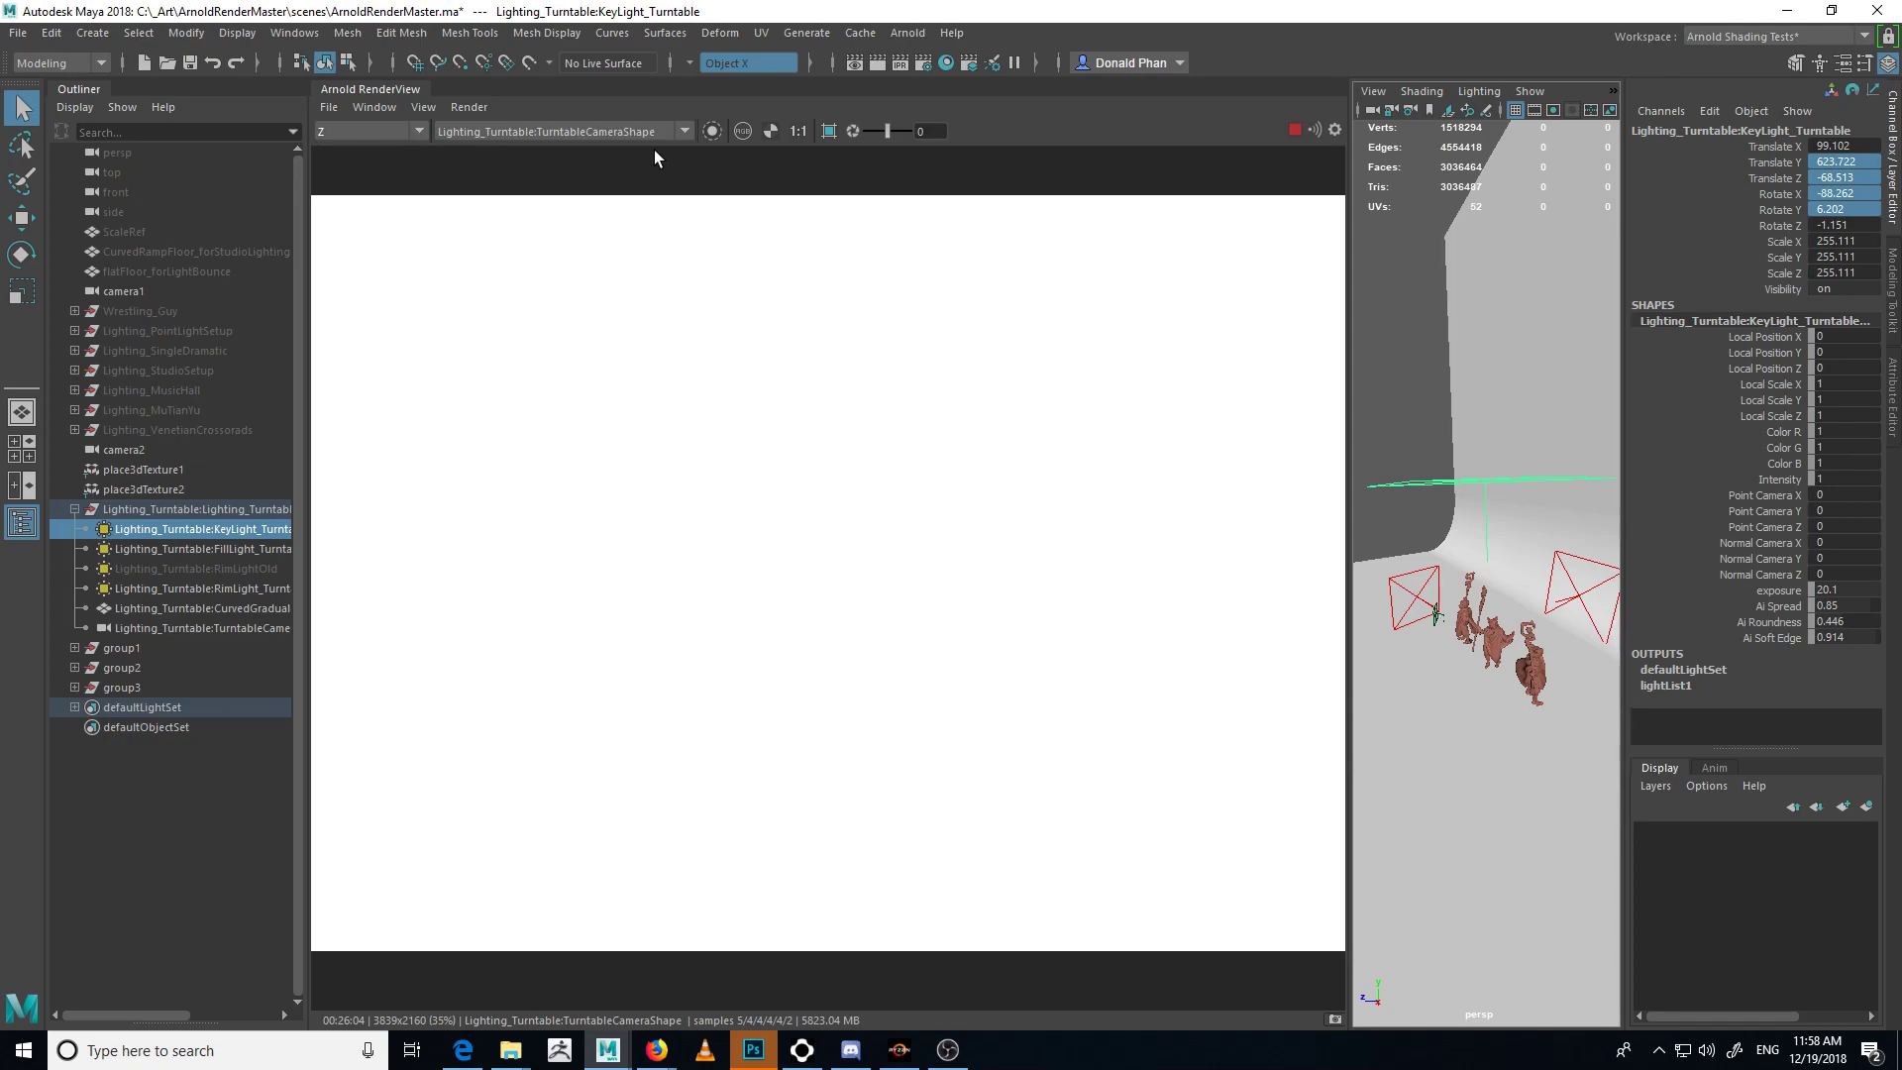
- Preview the Z pass at an exposure of -10, and reset the exposure to 0
double_click(934, 132)
type("-10")
key("Return")
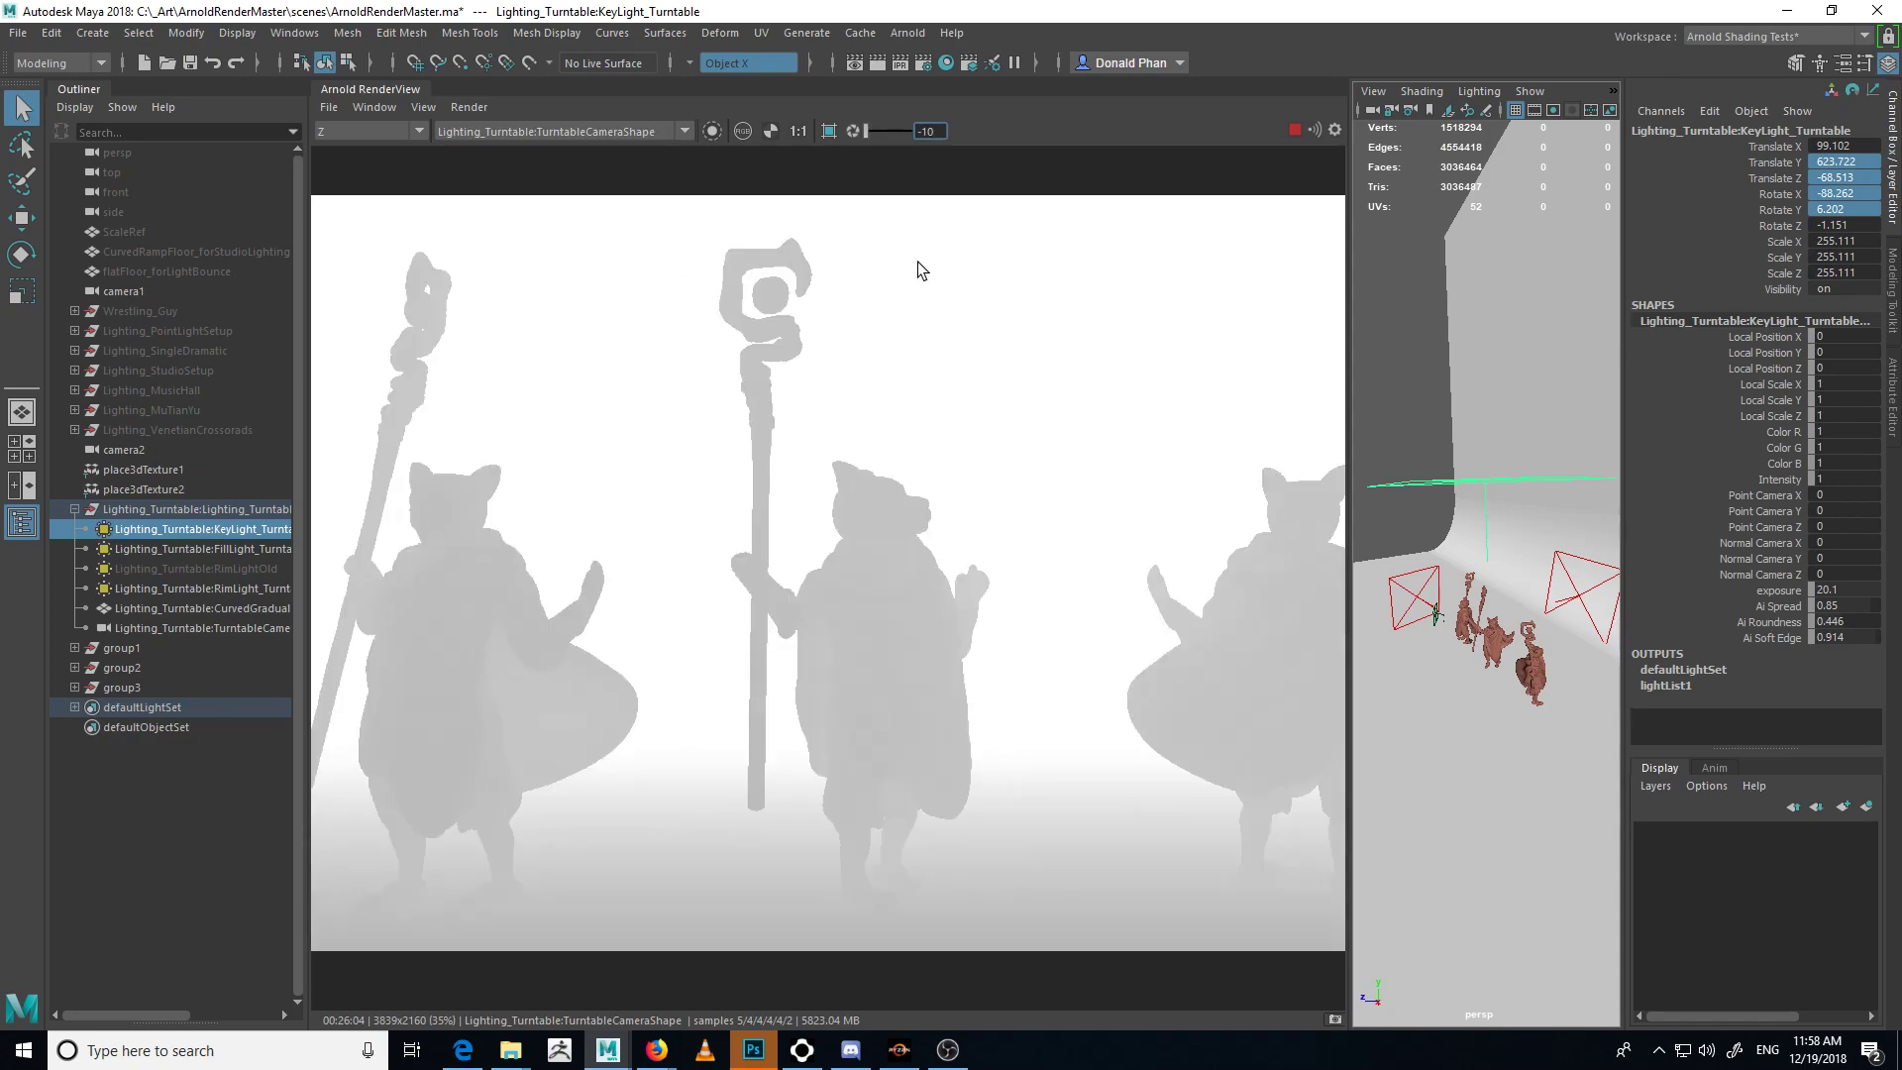
double_click(941, 132)
type("0")
key("Return")
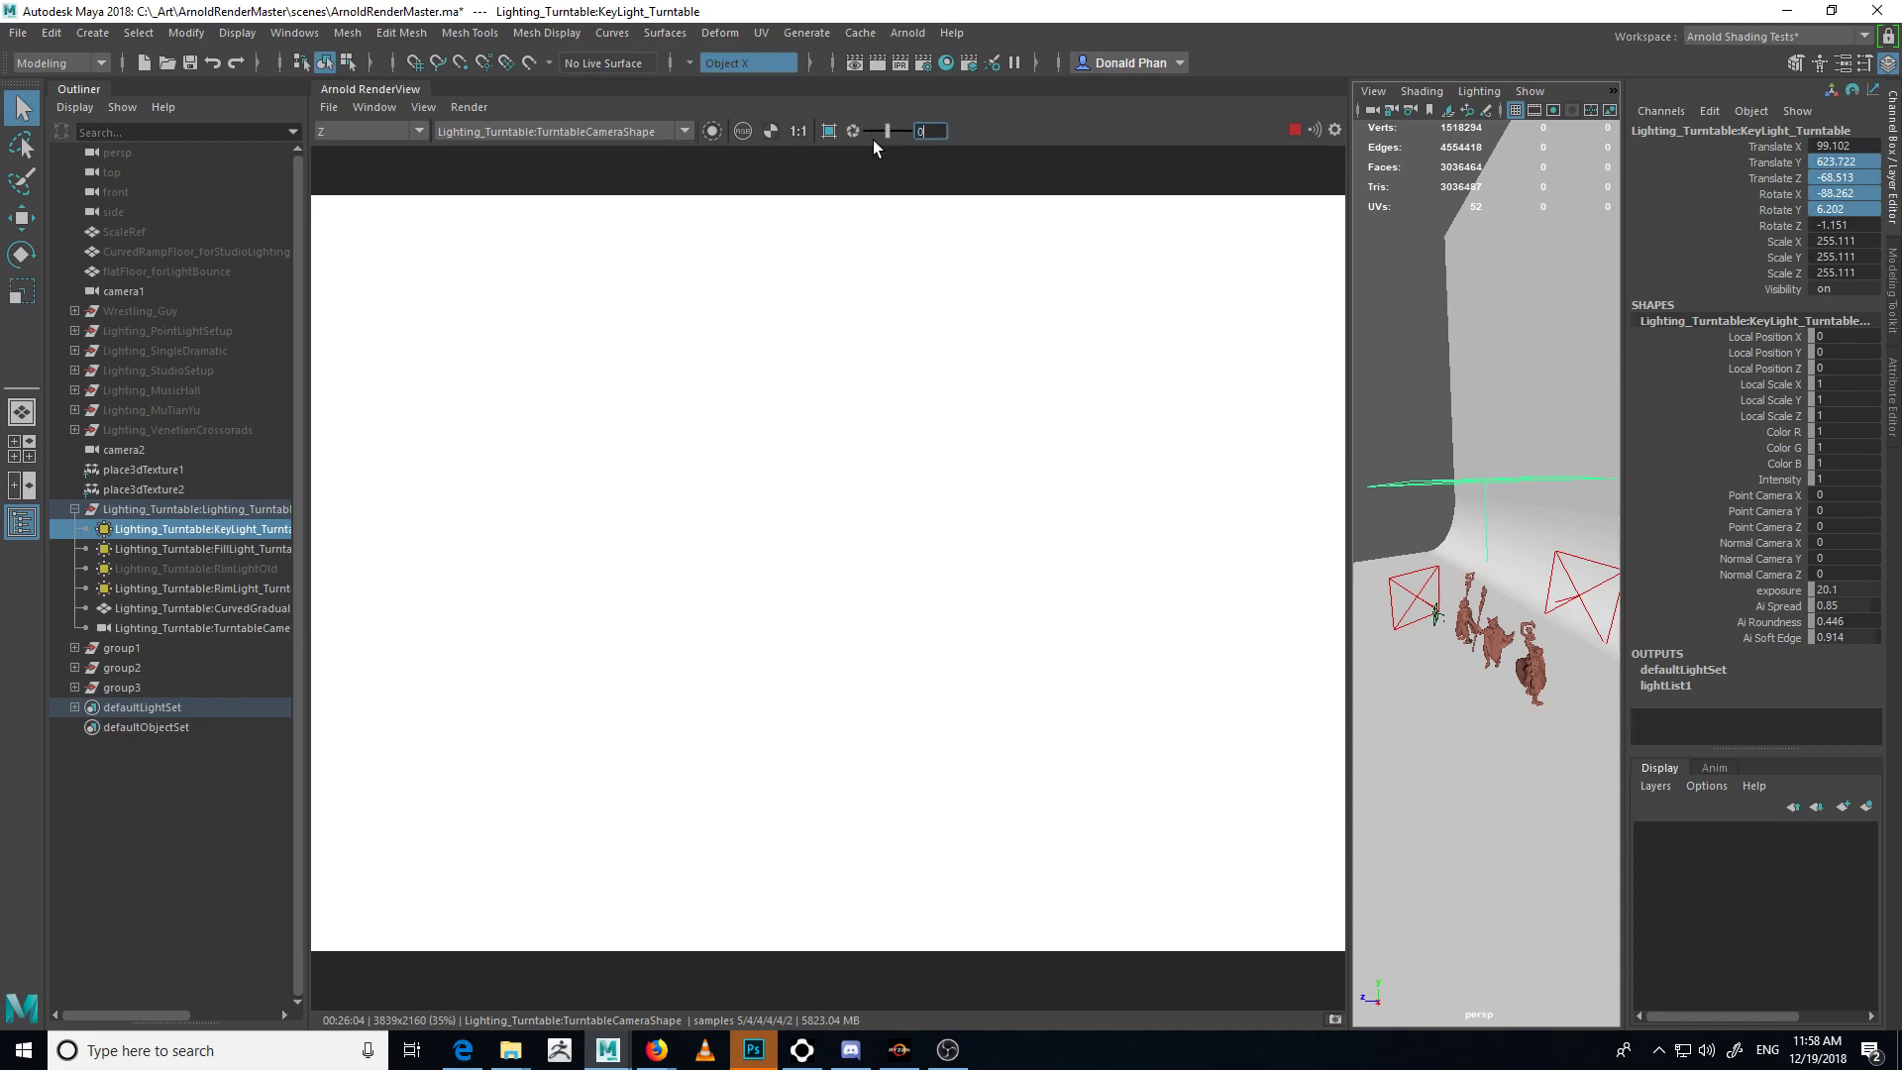
- Display the albedo, coat and diffuse passes of the render
left_click(346, 137)
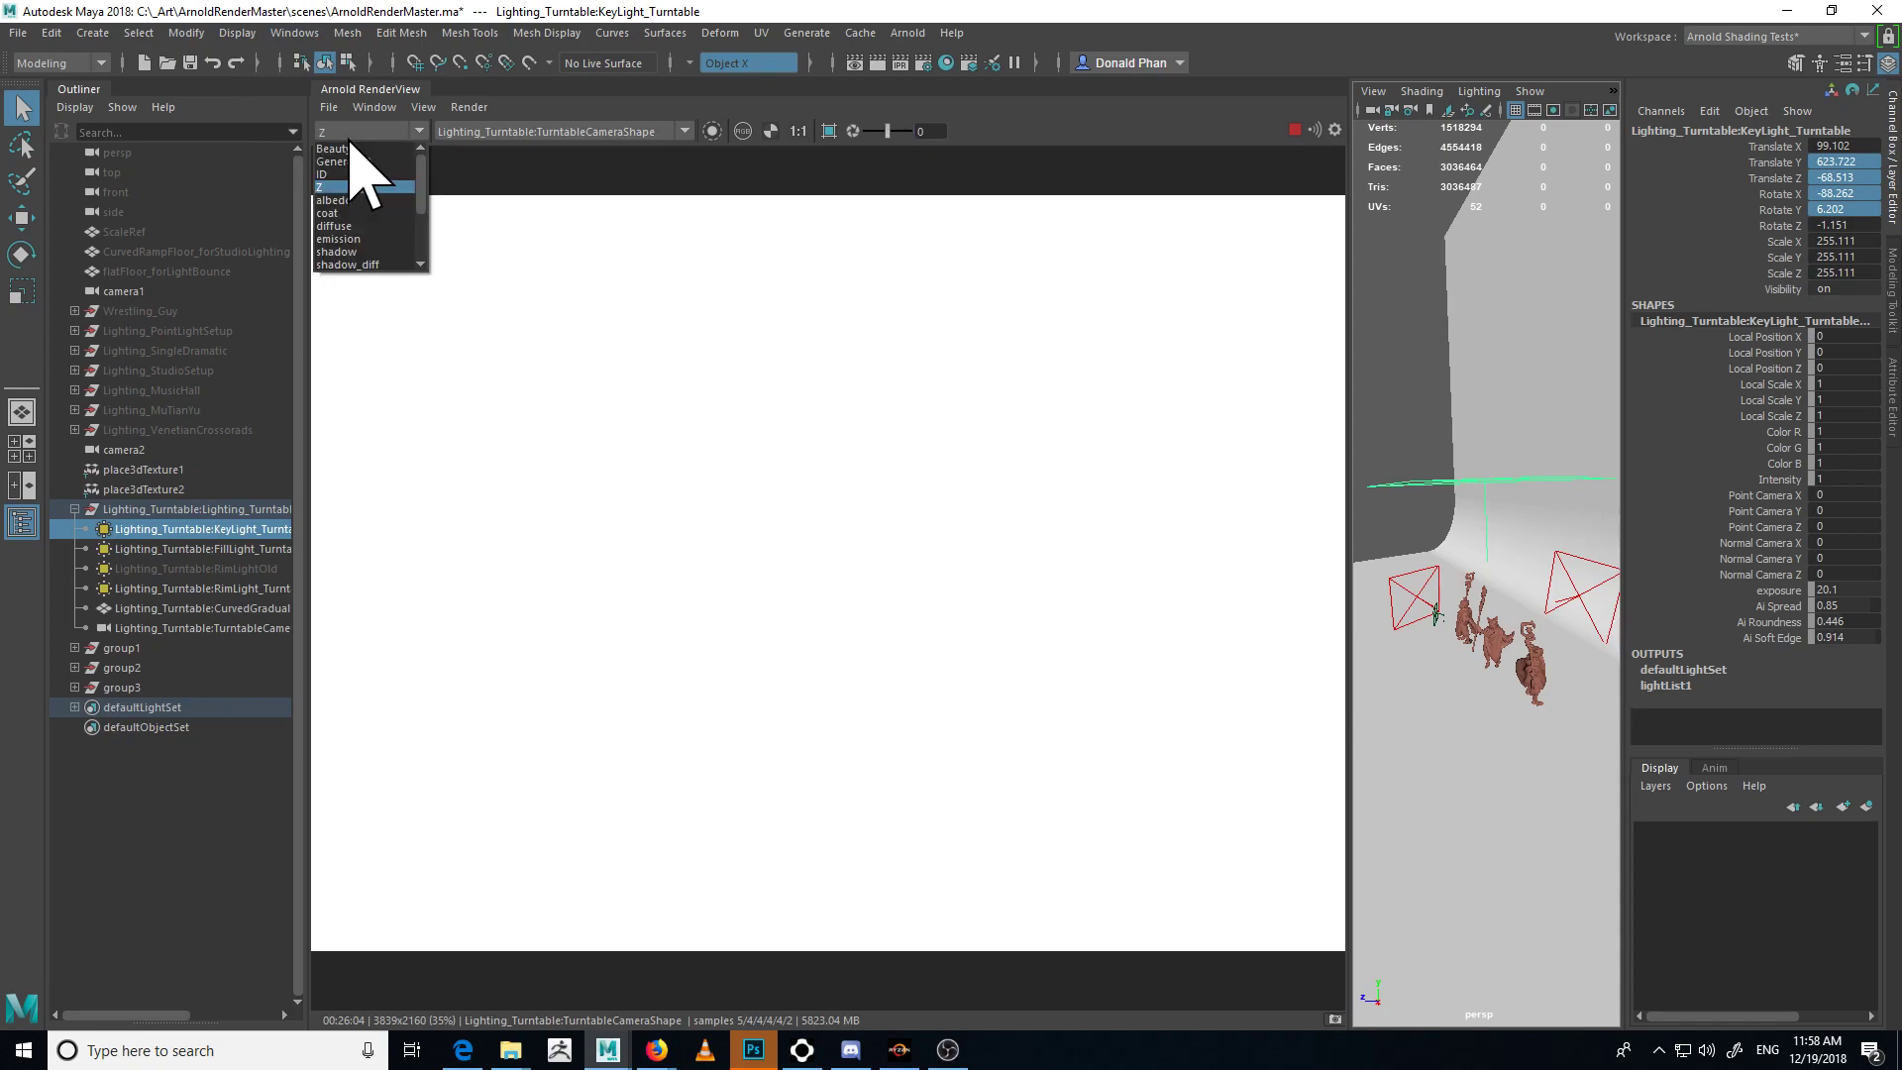
left_click(366, 221)
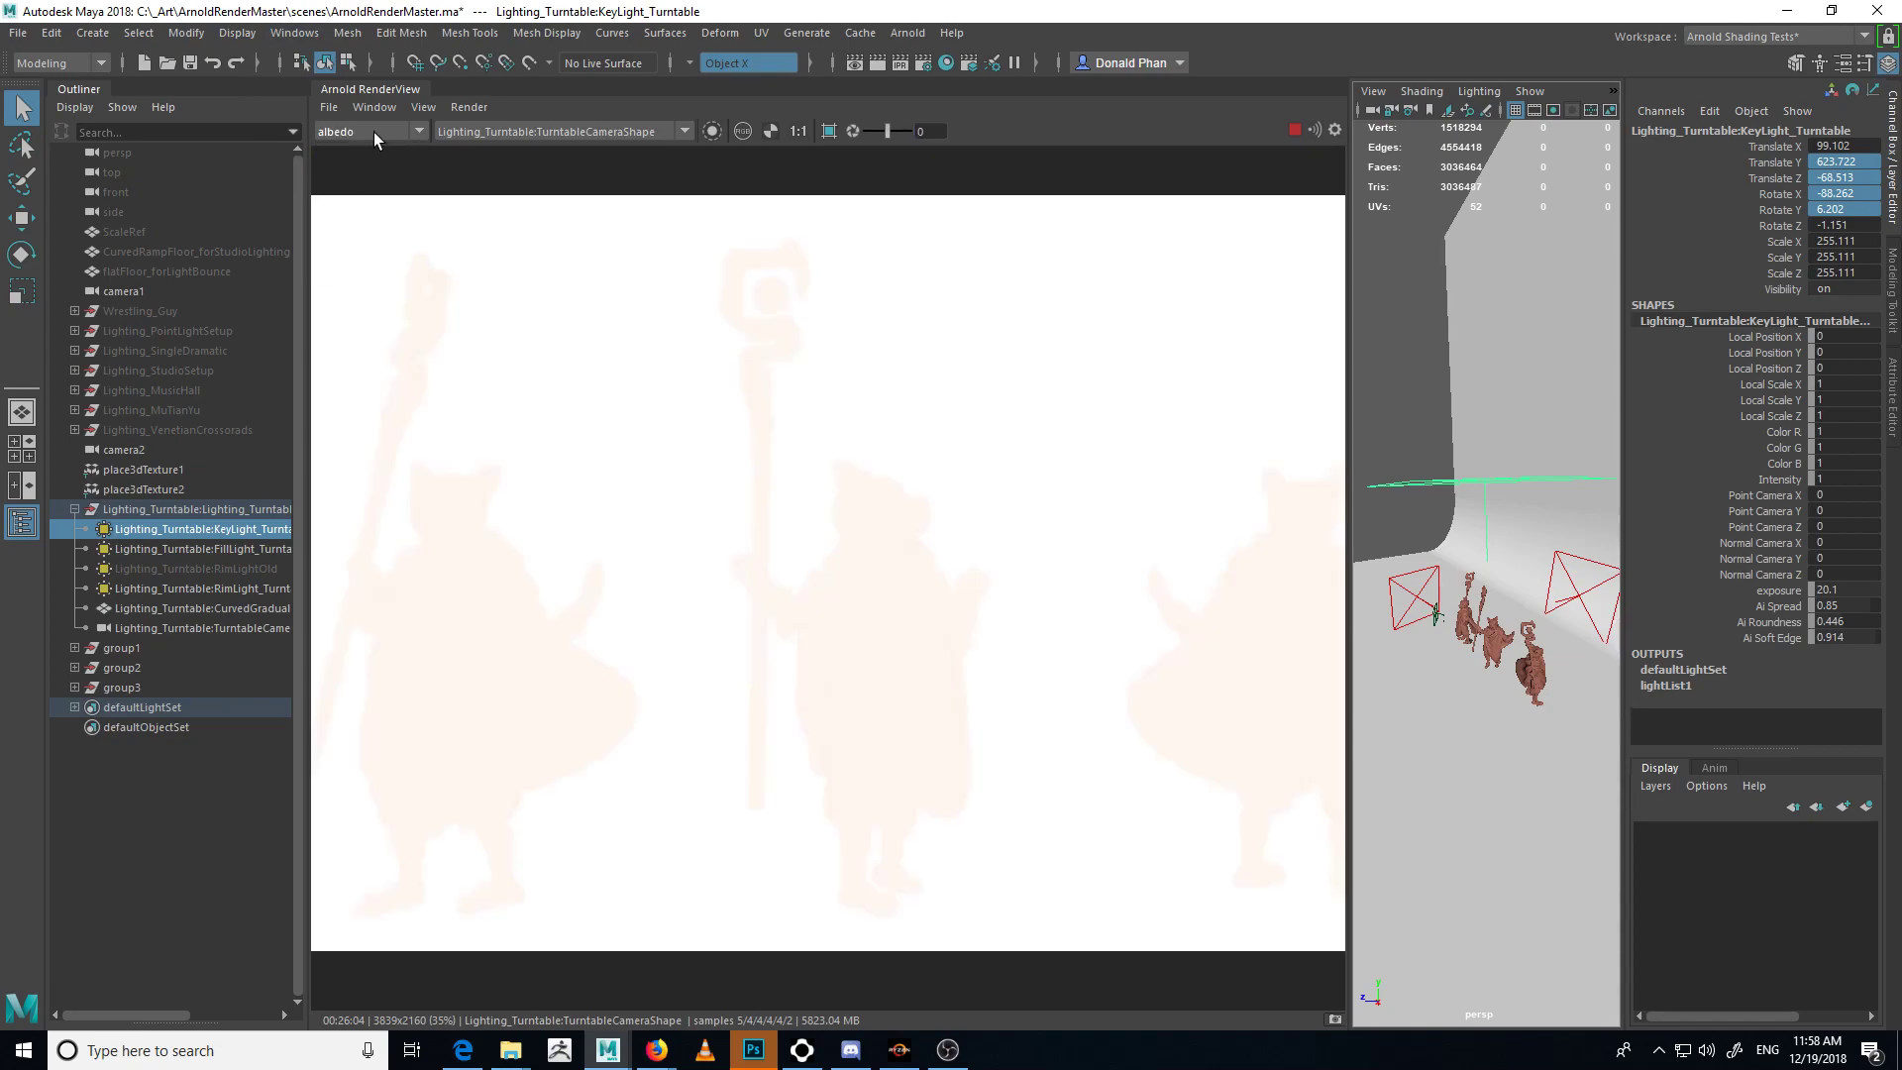
left_click(373, 133)
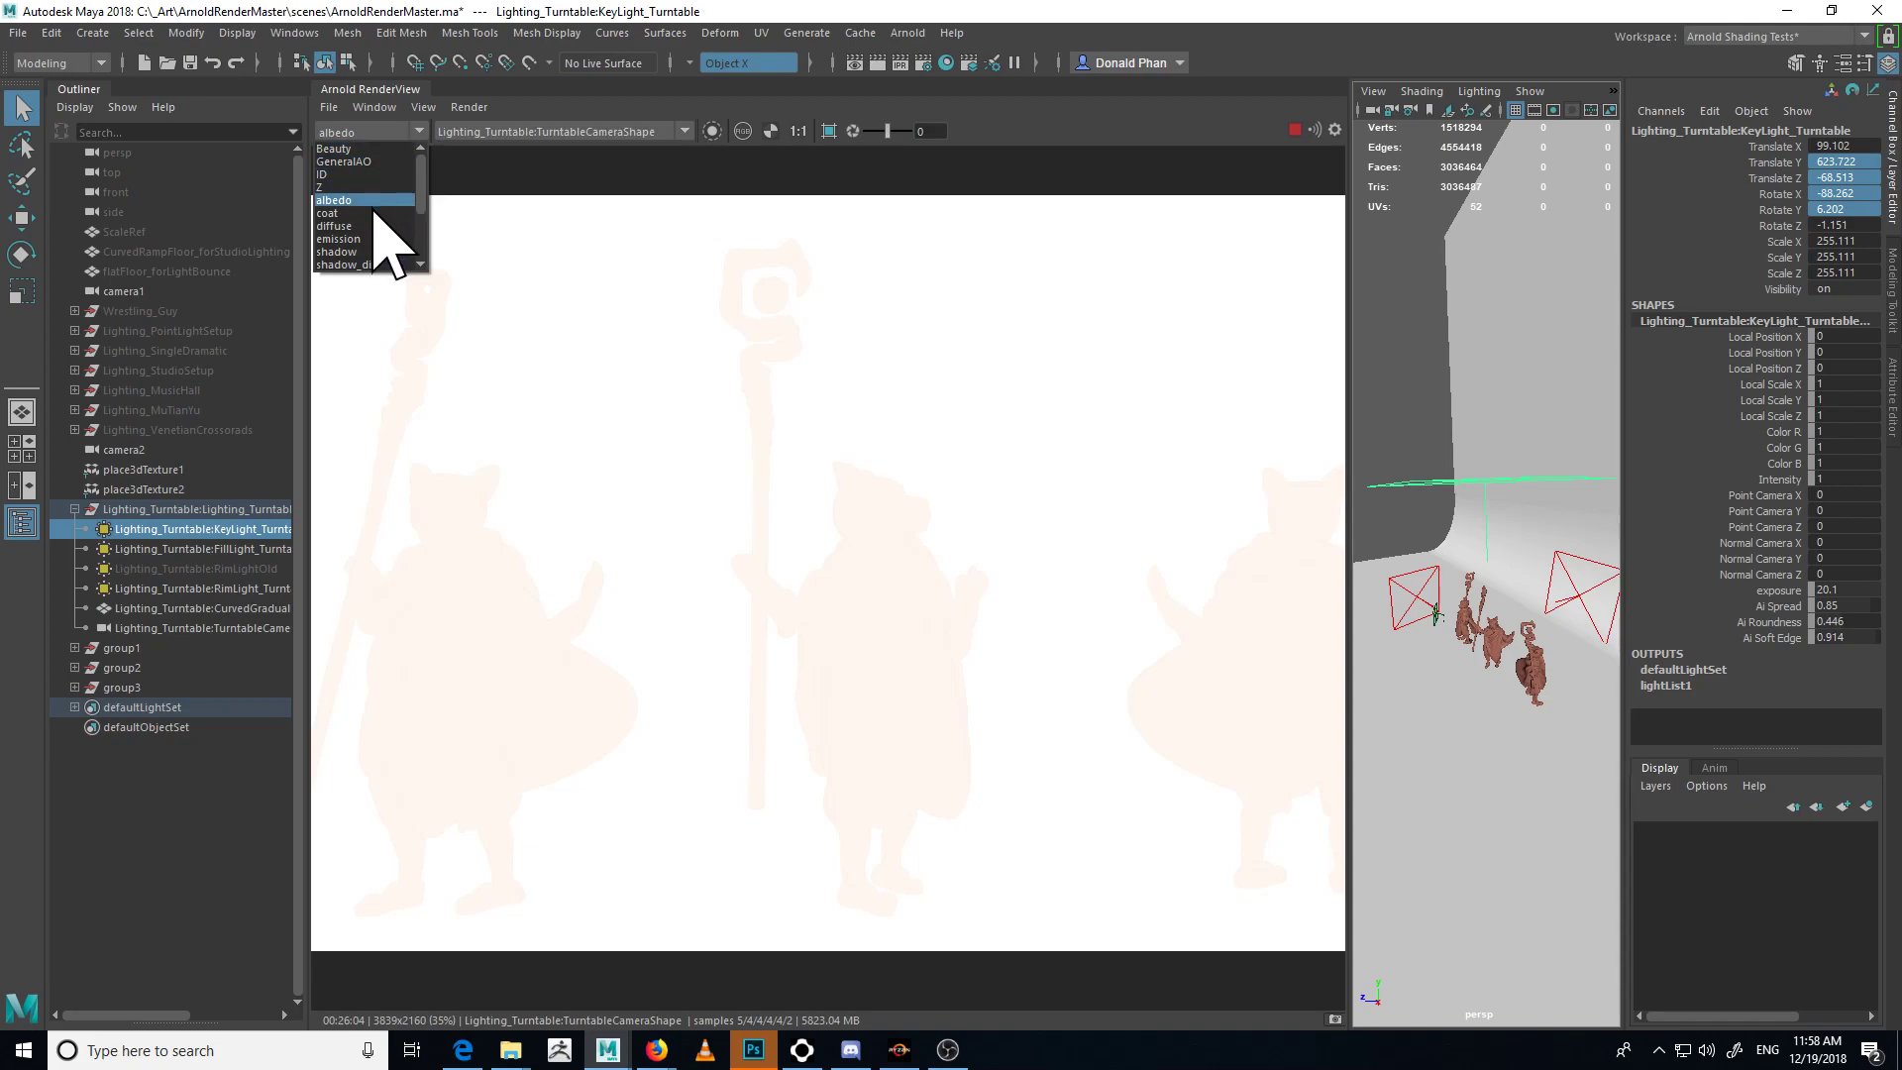
left_click(389, 238)
left_click(373, 130)
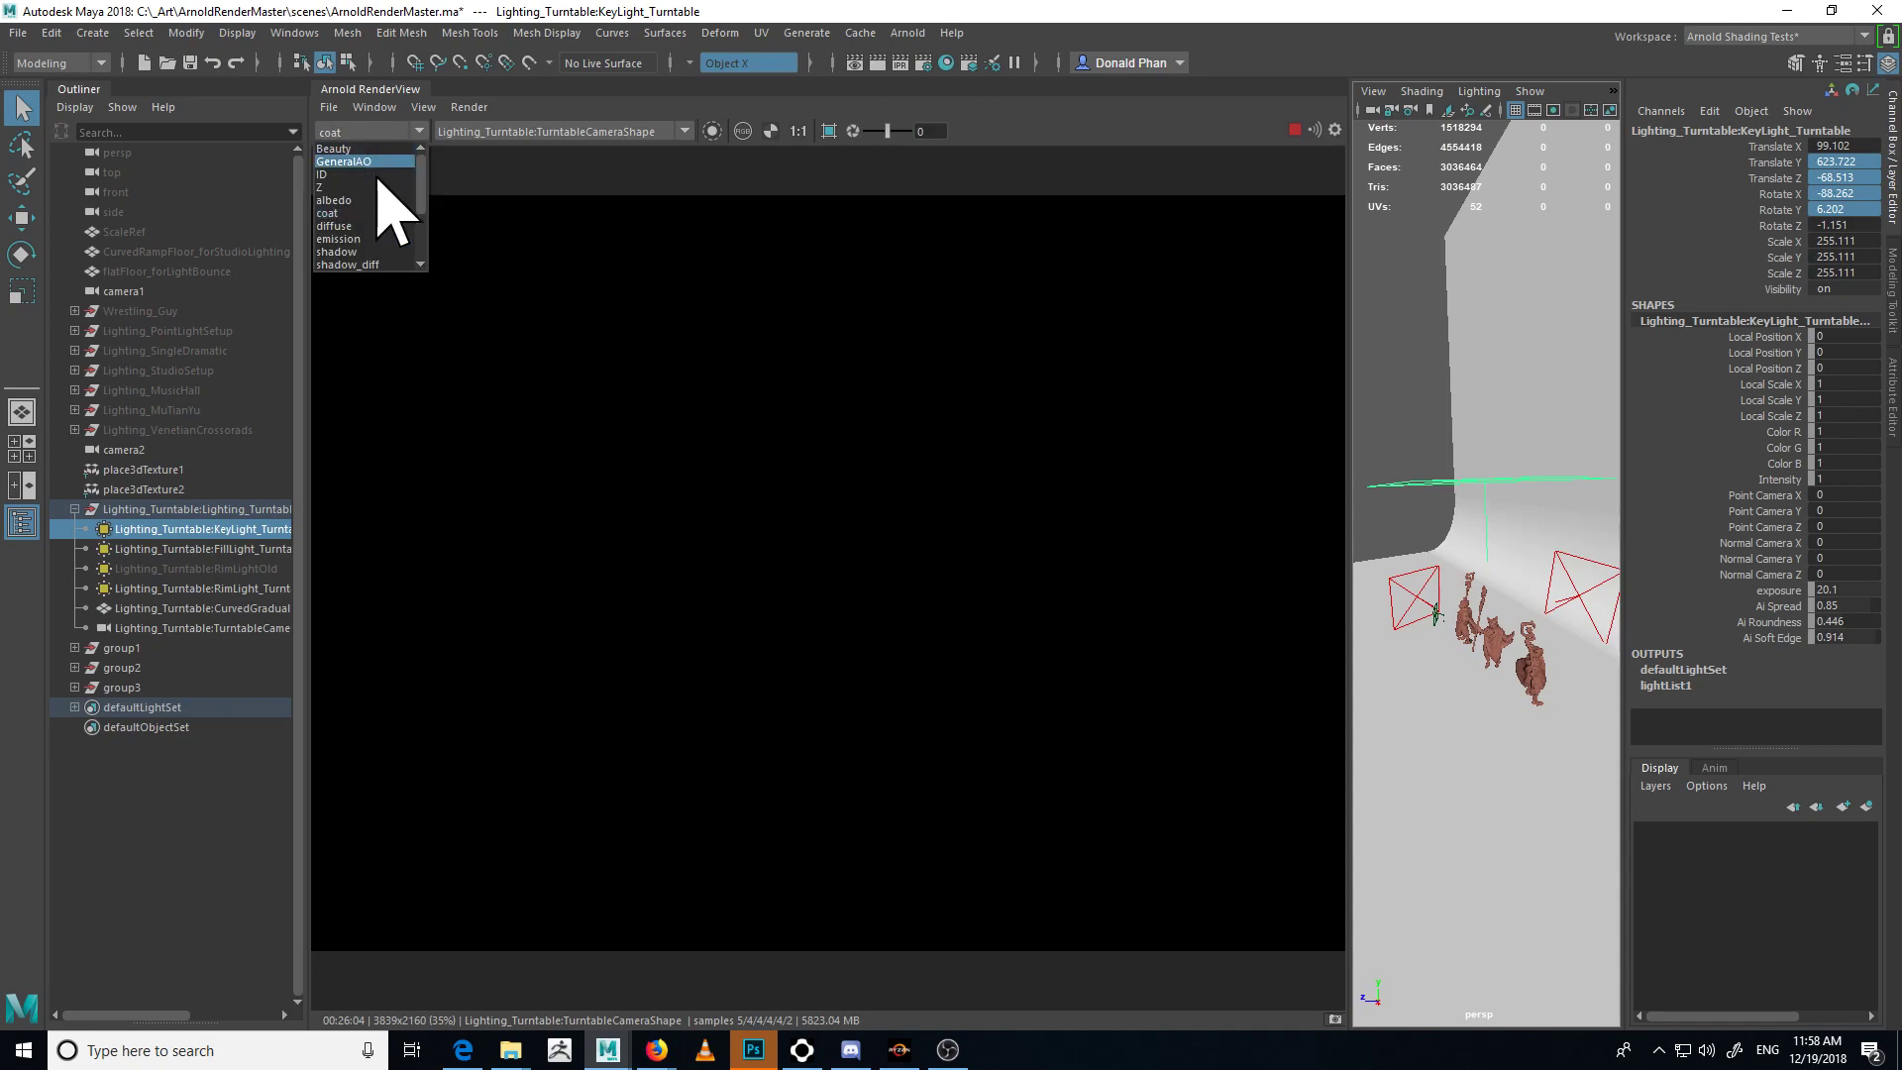
left_click(381, 226)
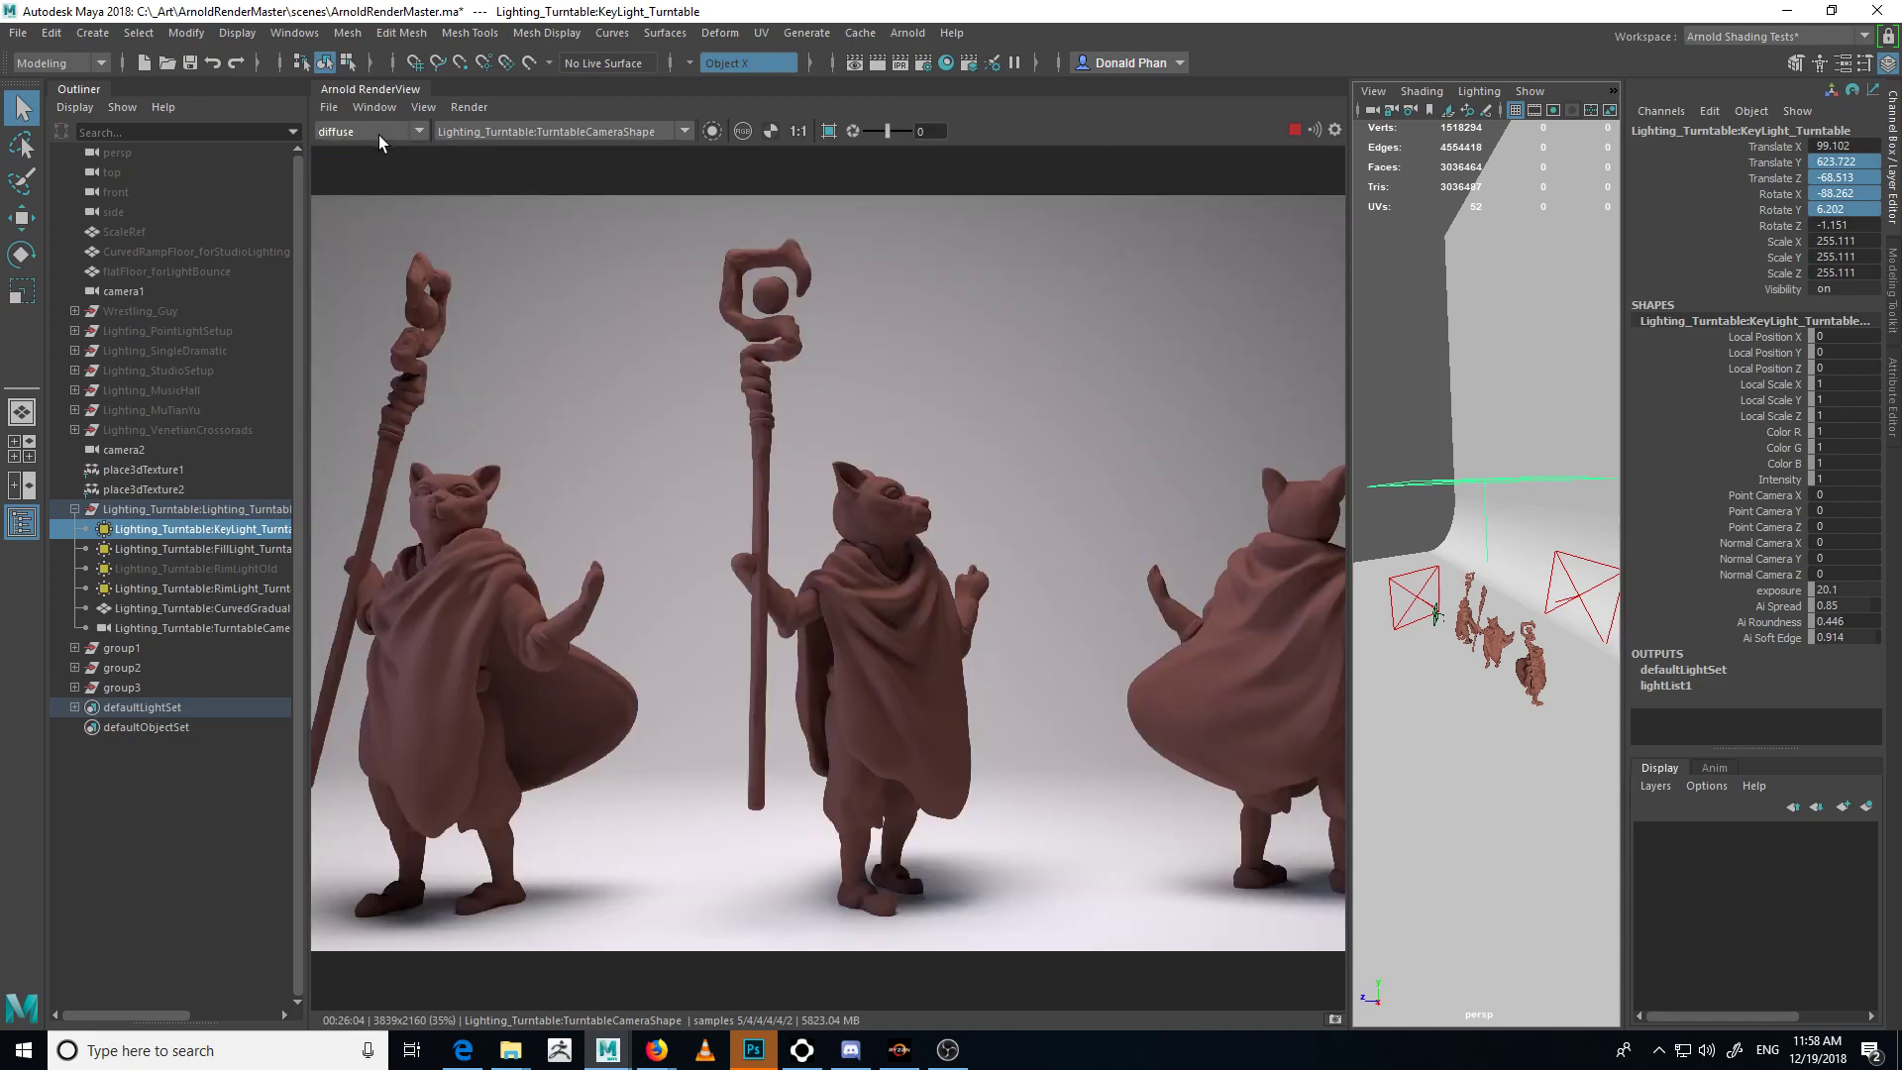
- Look through the emission, shadow, shadow_diff, shadow_mask and specular passes of the render
left_click(378, 135)
left_click(390, 243)
left_click(376, 133)
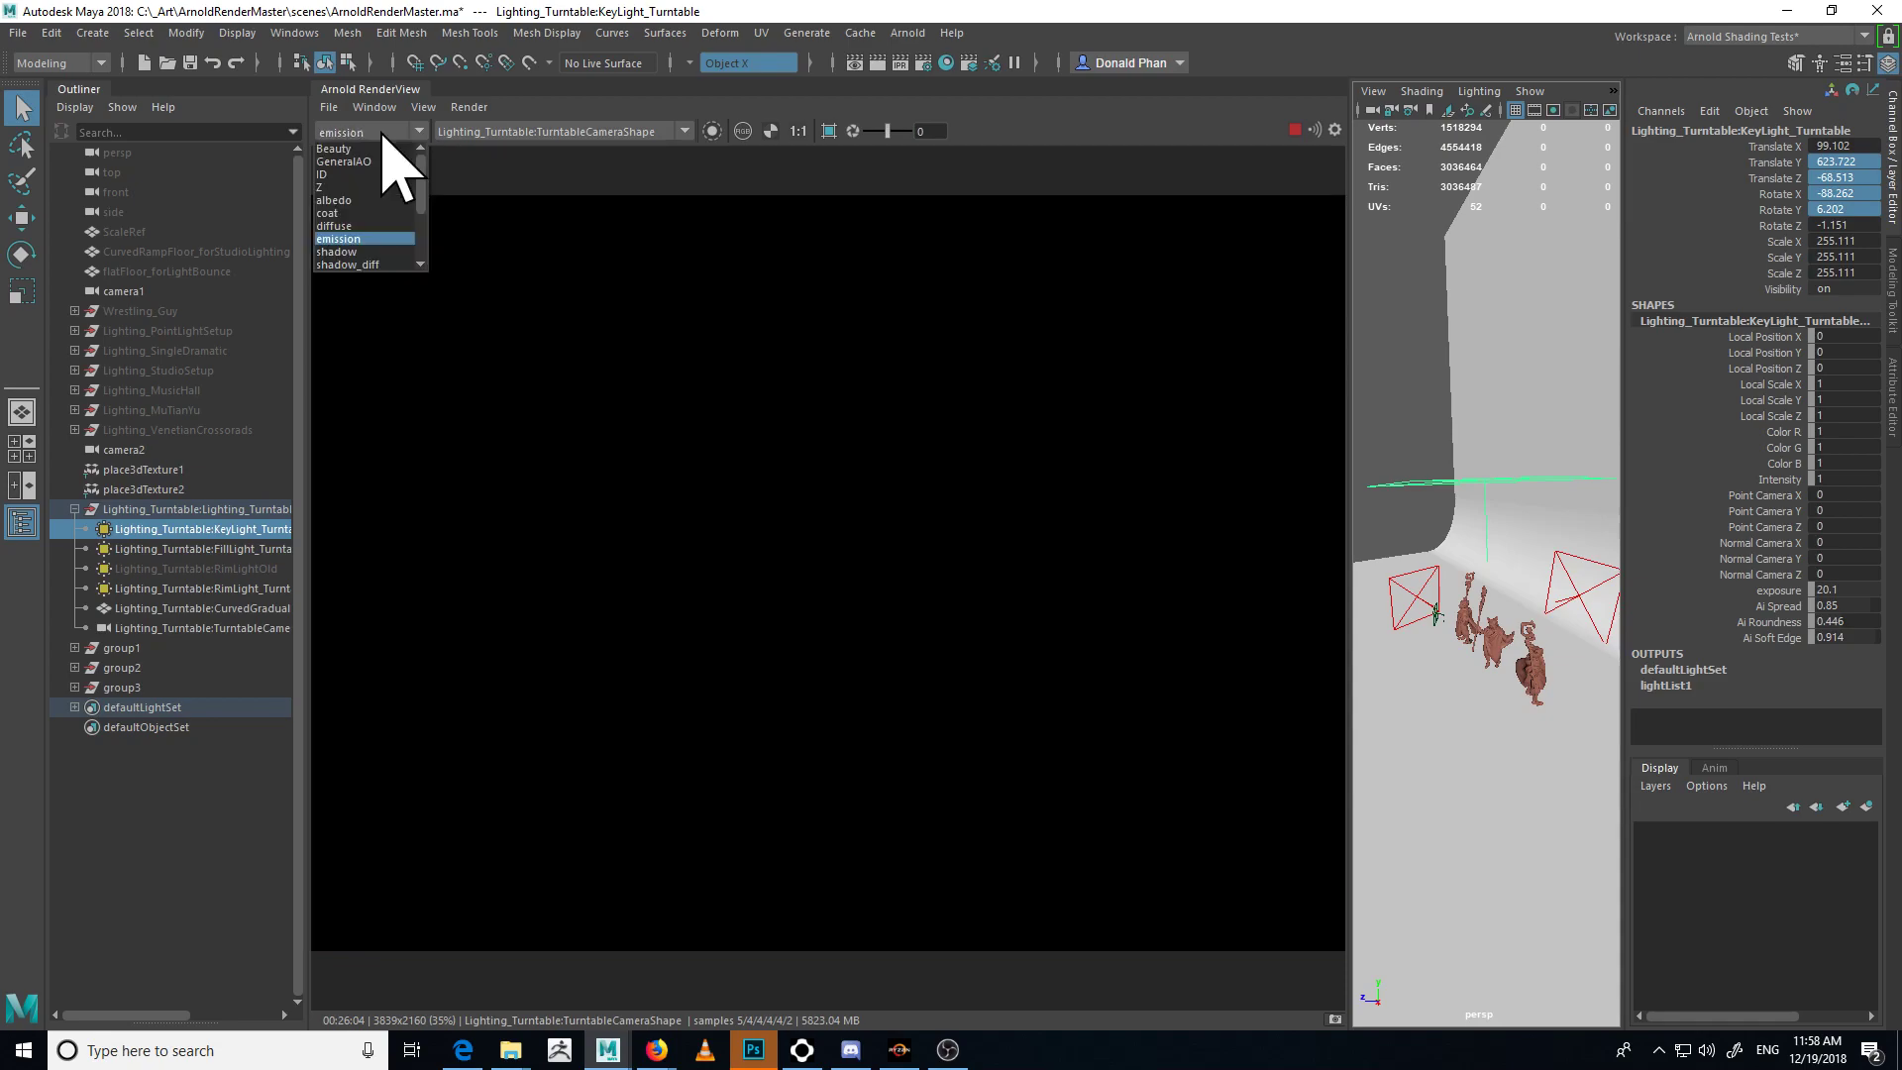
left_click(396, 256)
left_click(382, 130)
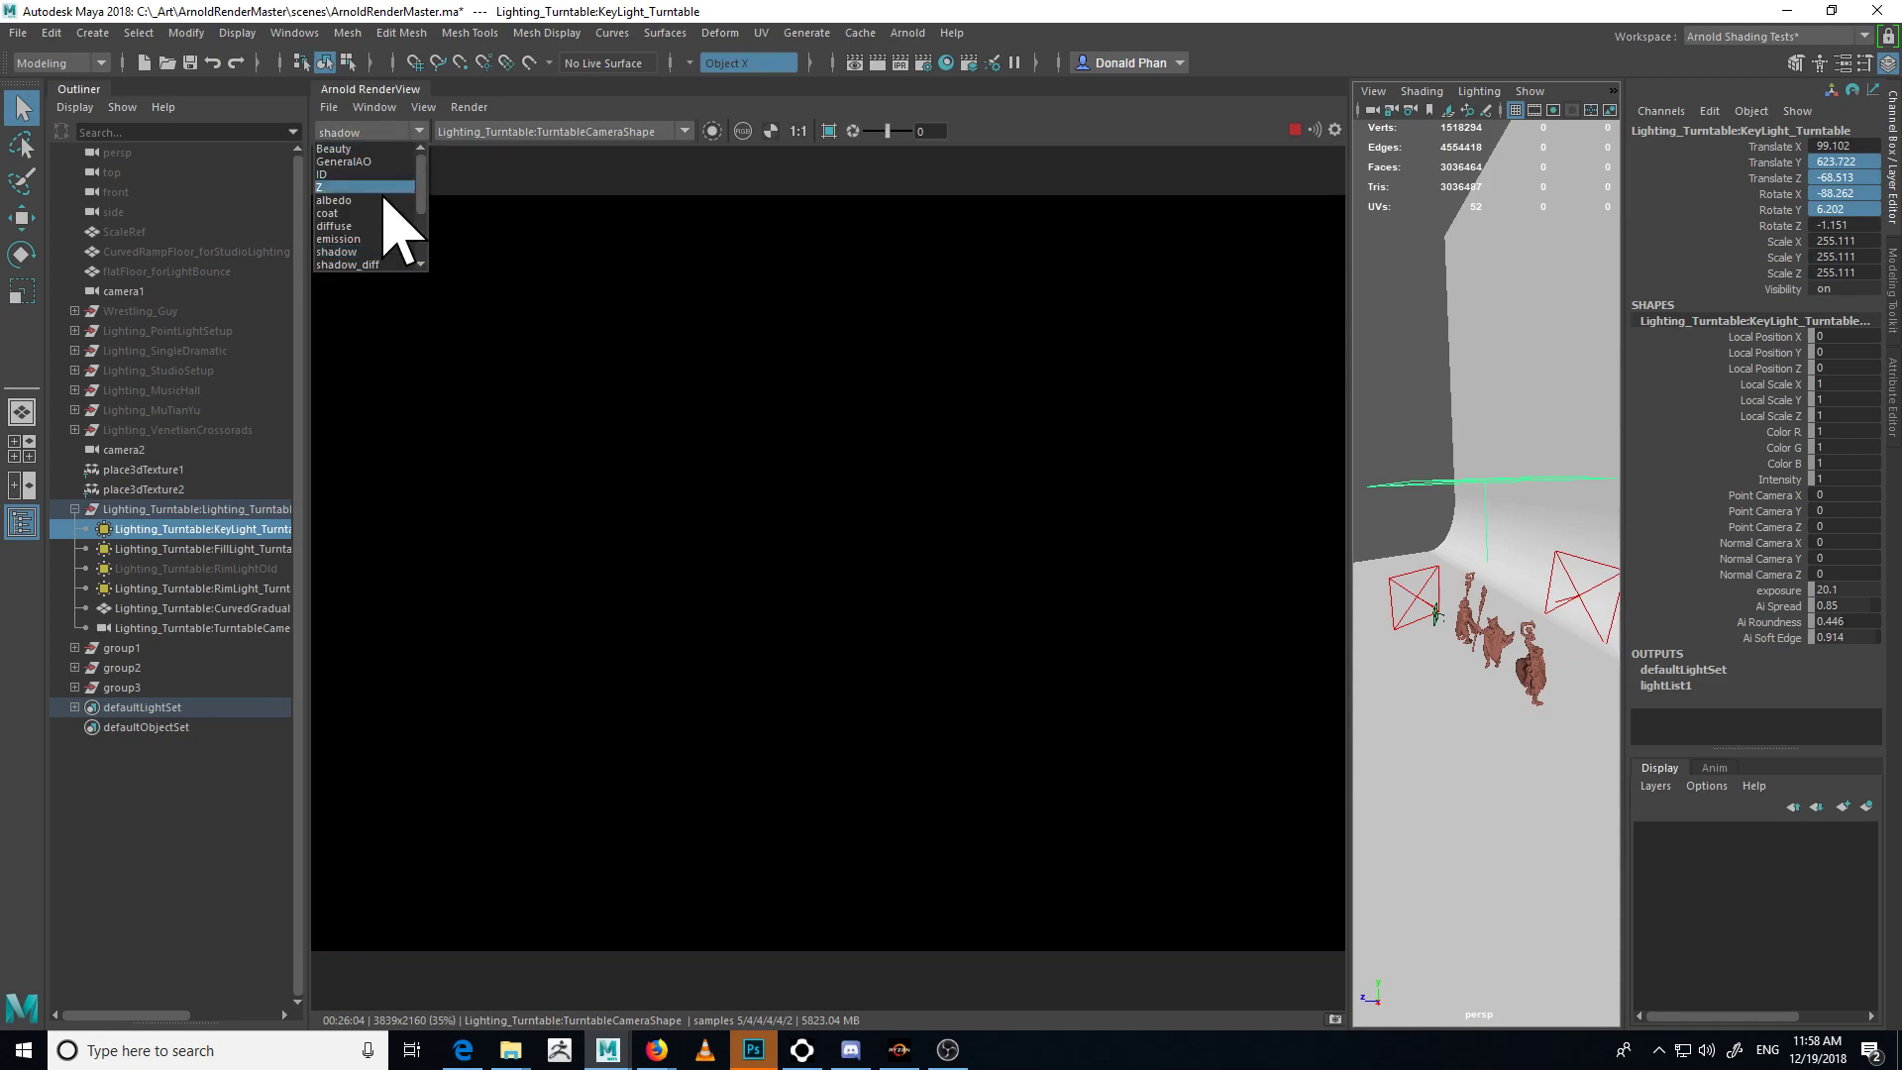
left_click(382, 223)
left_click(381, 134)
left_click(390, 240)
left_click(388, 134)
left_click(375, 242)
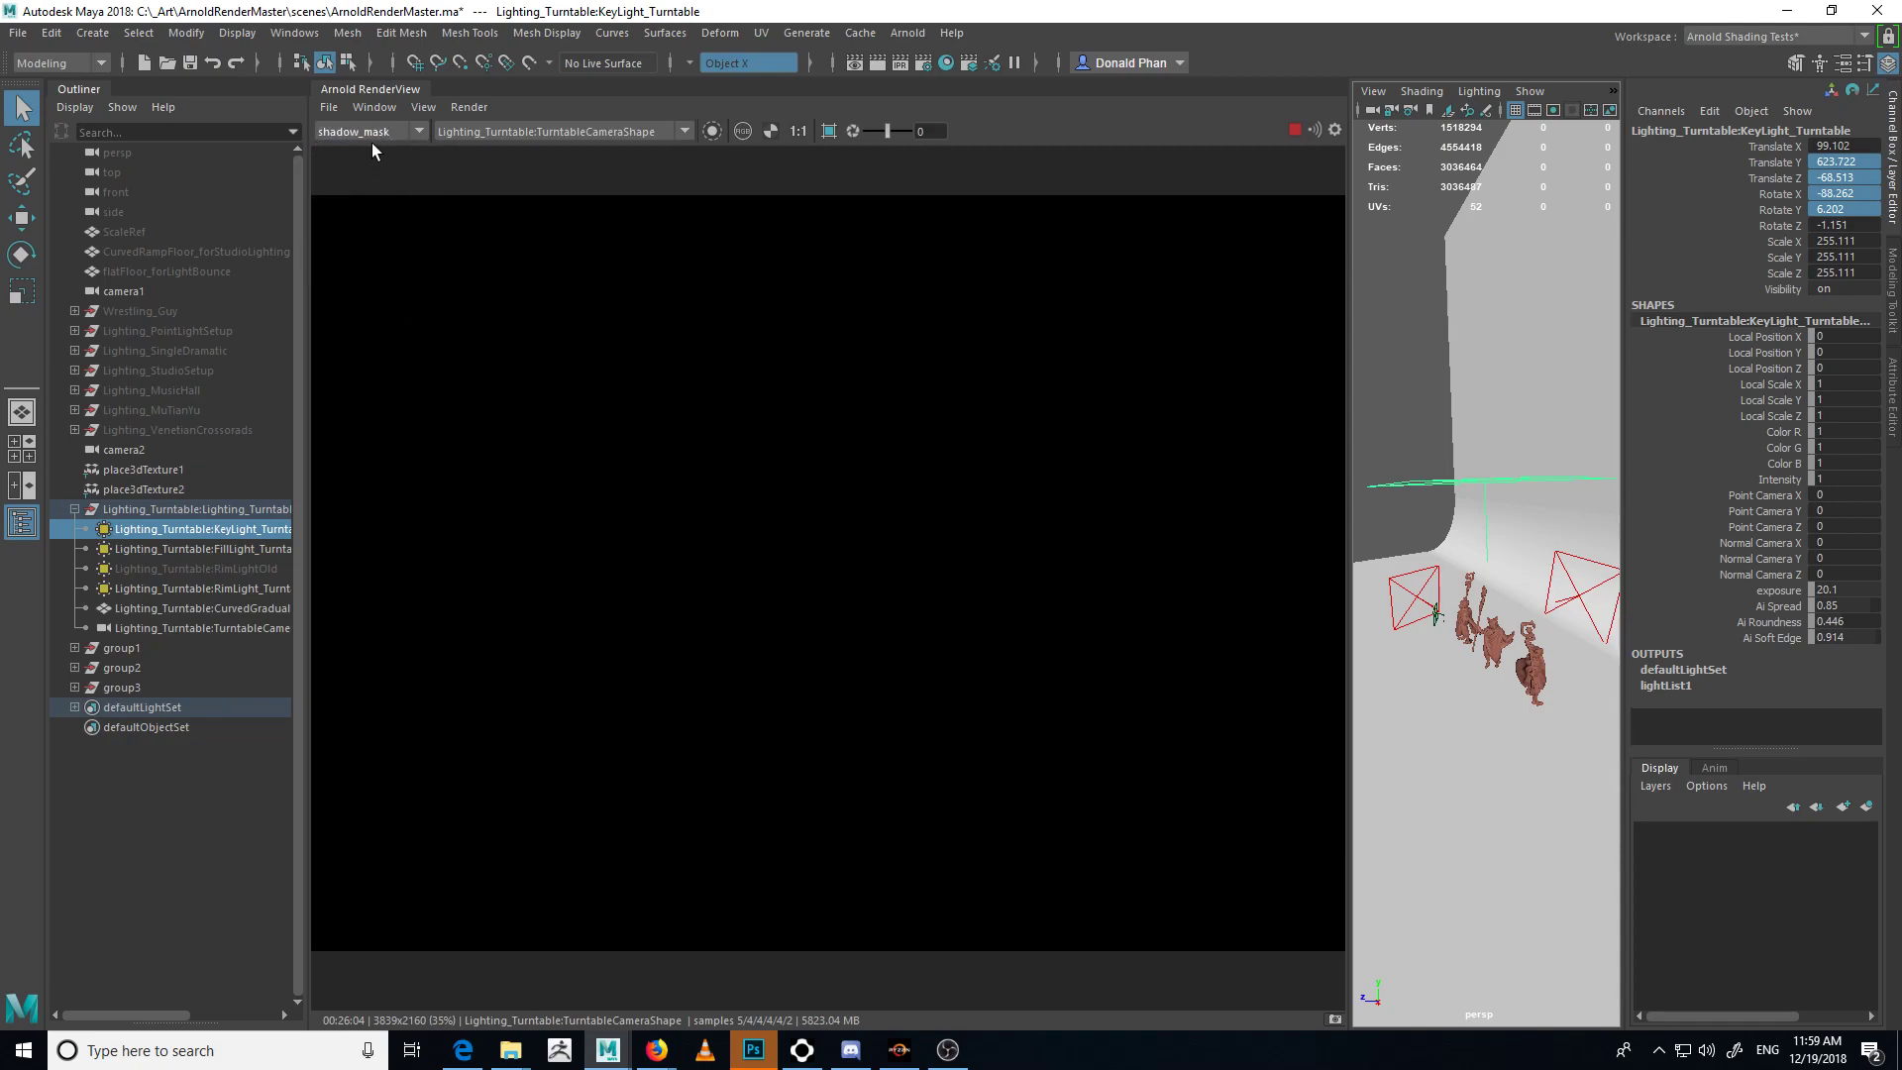
left_click(381, 131)
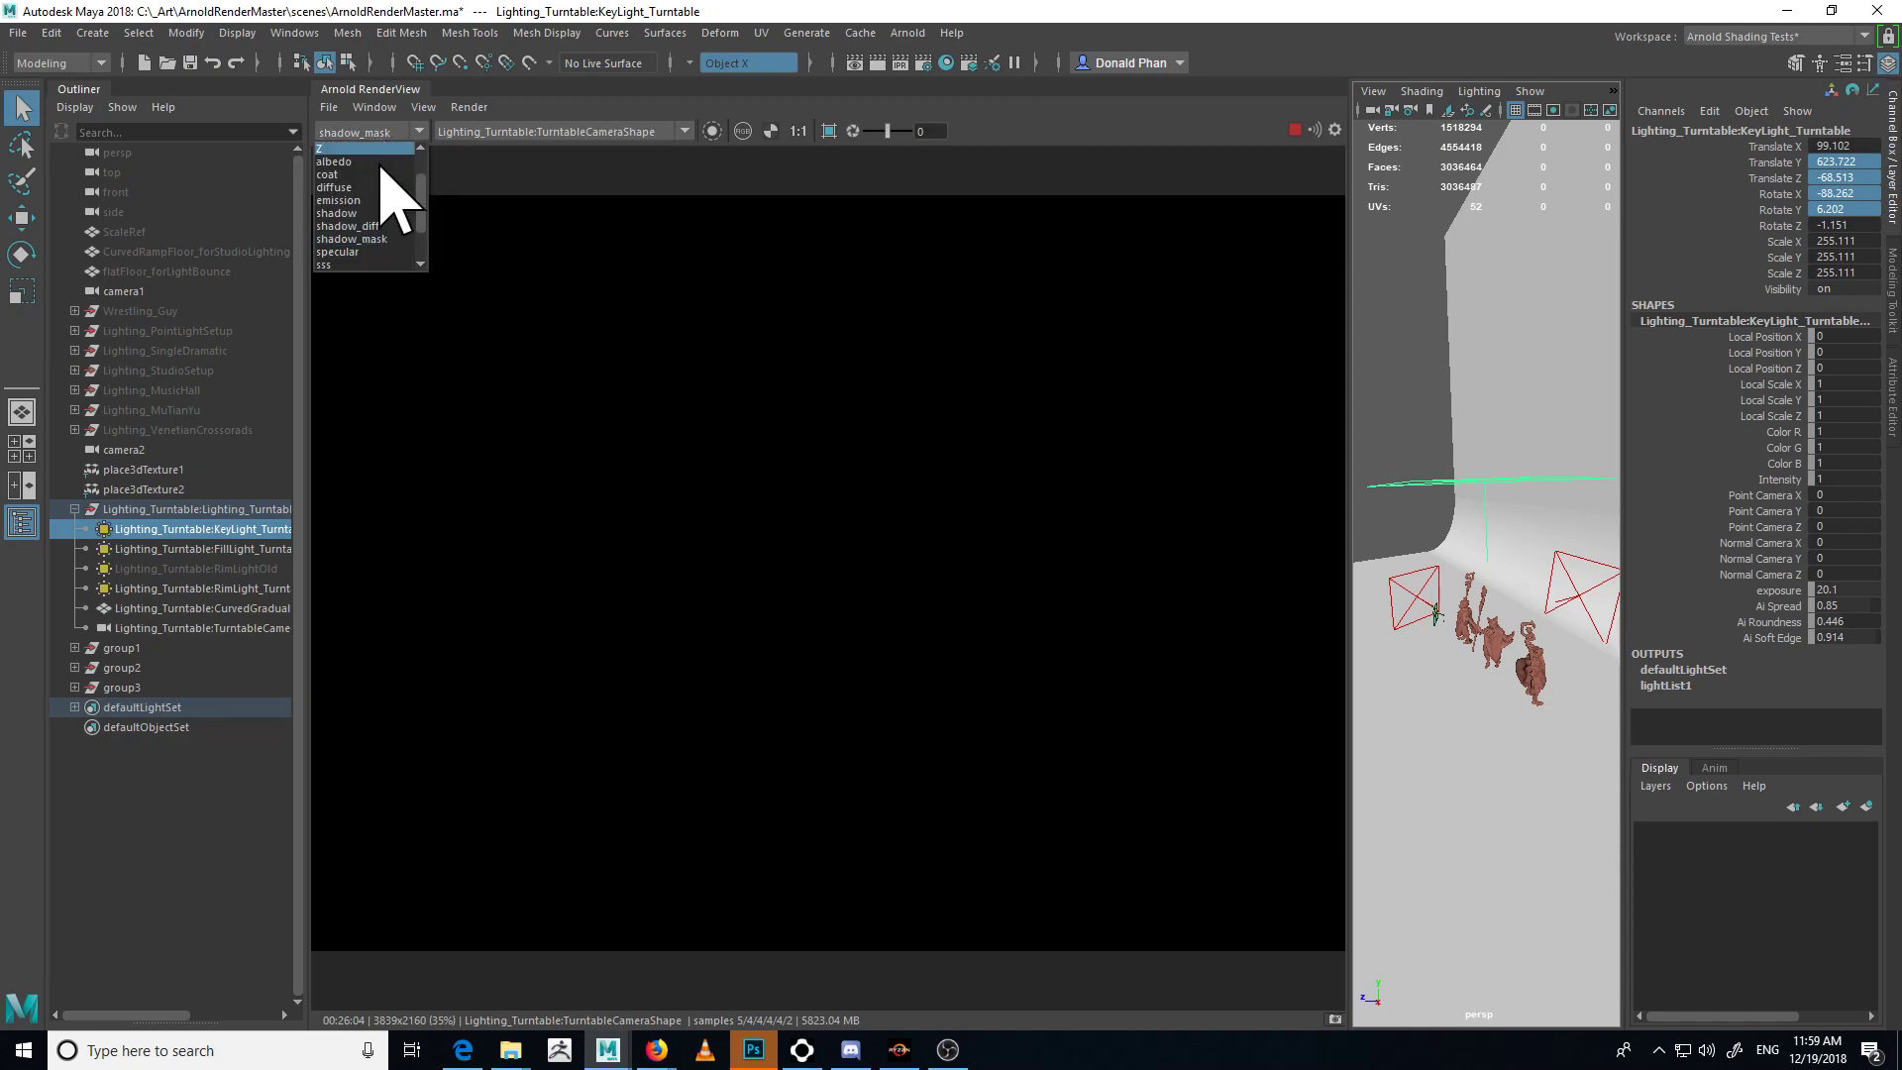
left_click(382, 255)
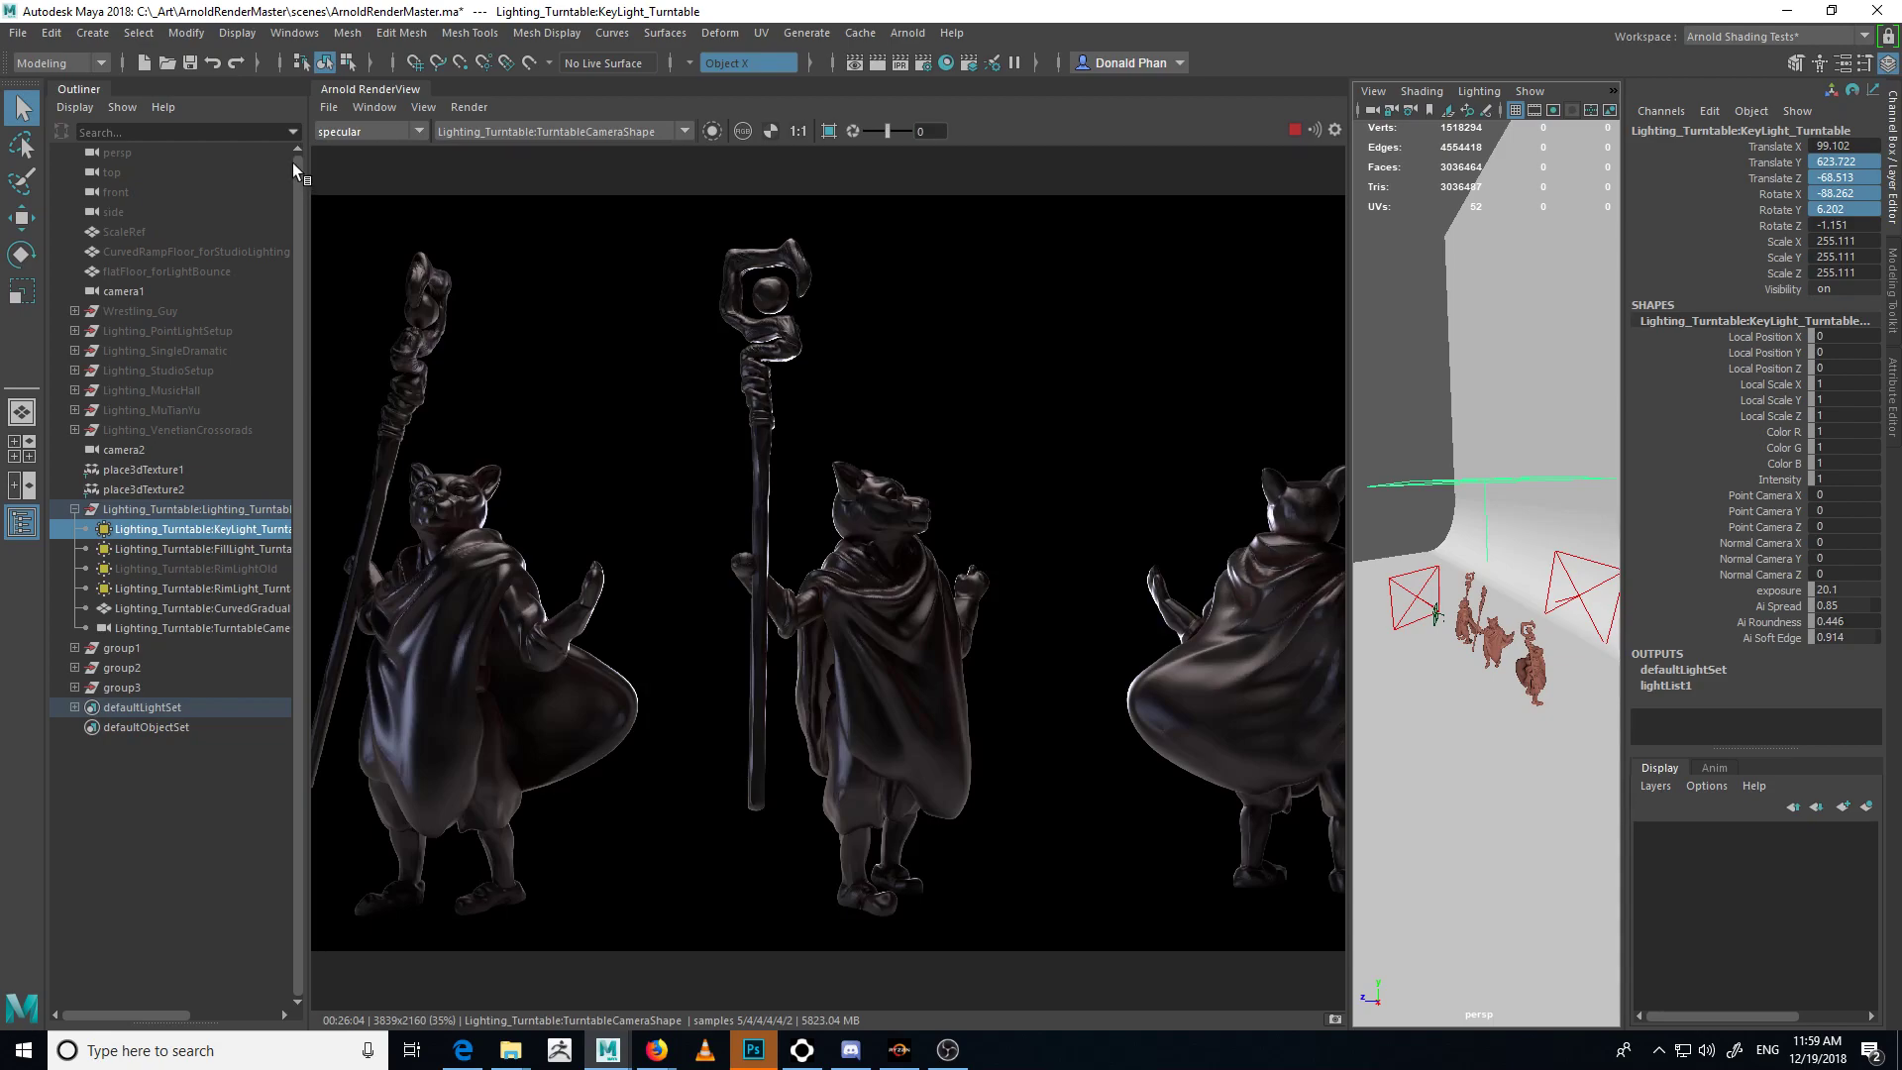
- Look through the sss, sss_albedo, sss_direct, sss_indirect and transmission passes of the render
left_click(374, 131)
left_click(381, 215)
left_click(376, 186)
left_click(380, 132)
left_click(369, 228)
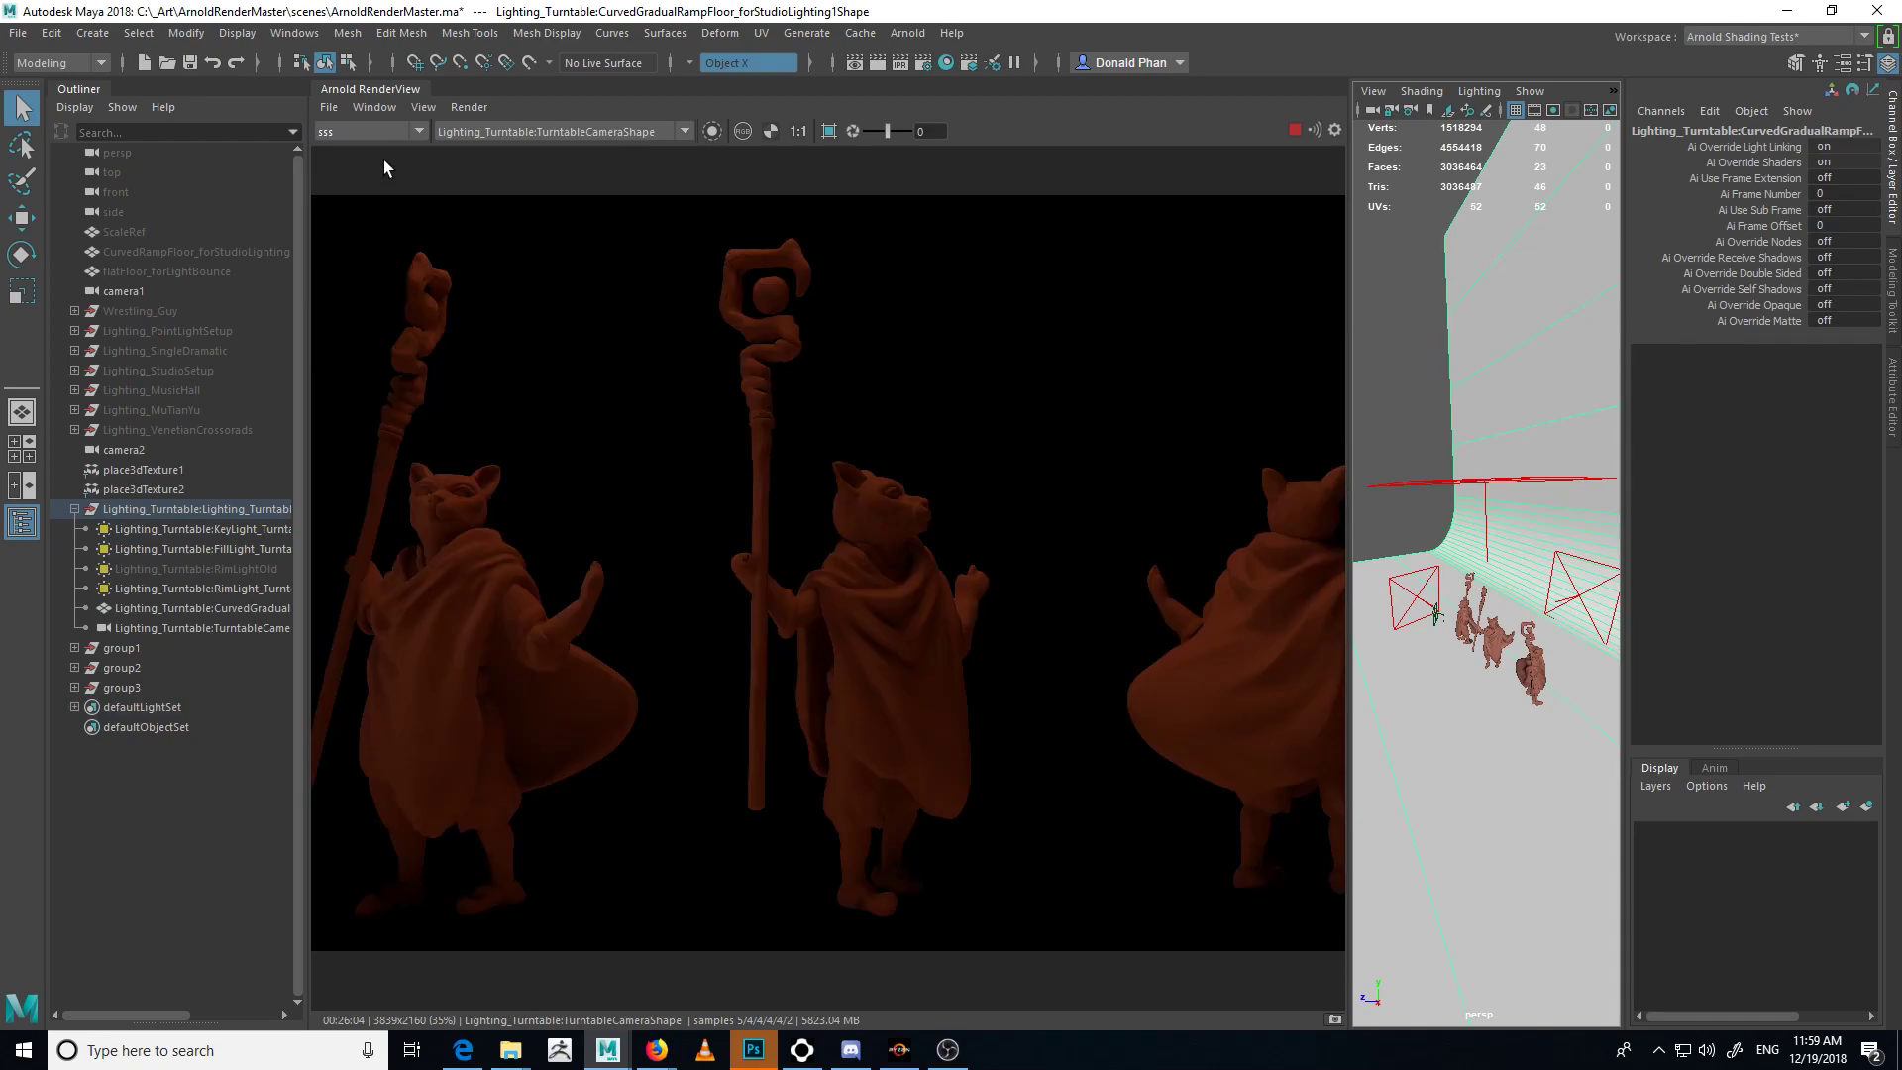
left_click(388, 133)
left_click(390, 239)
left_click(398, 136)
left_click(383, 252)
left_click(382, 131)
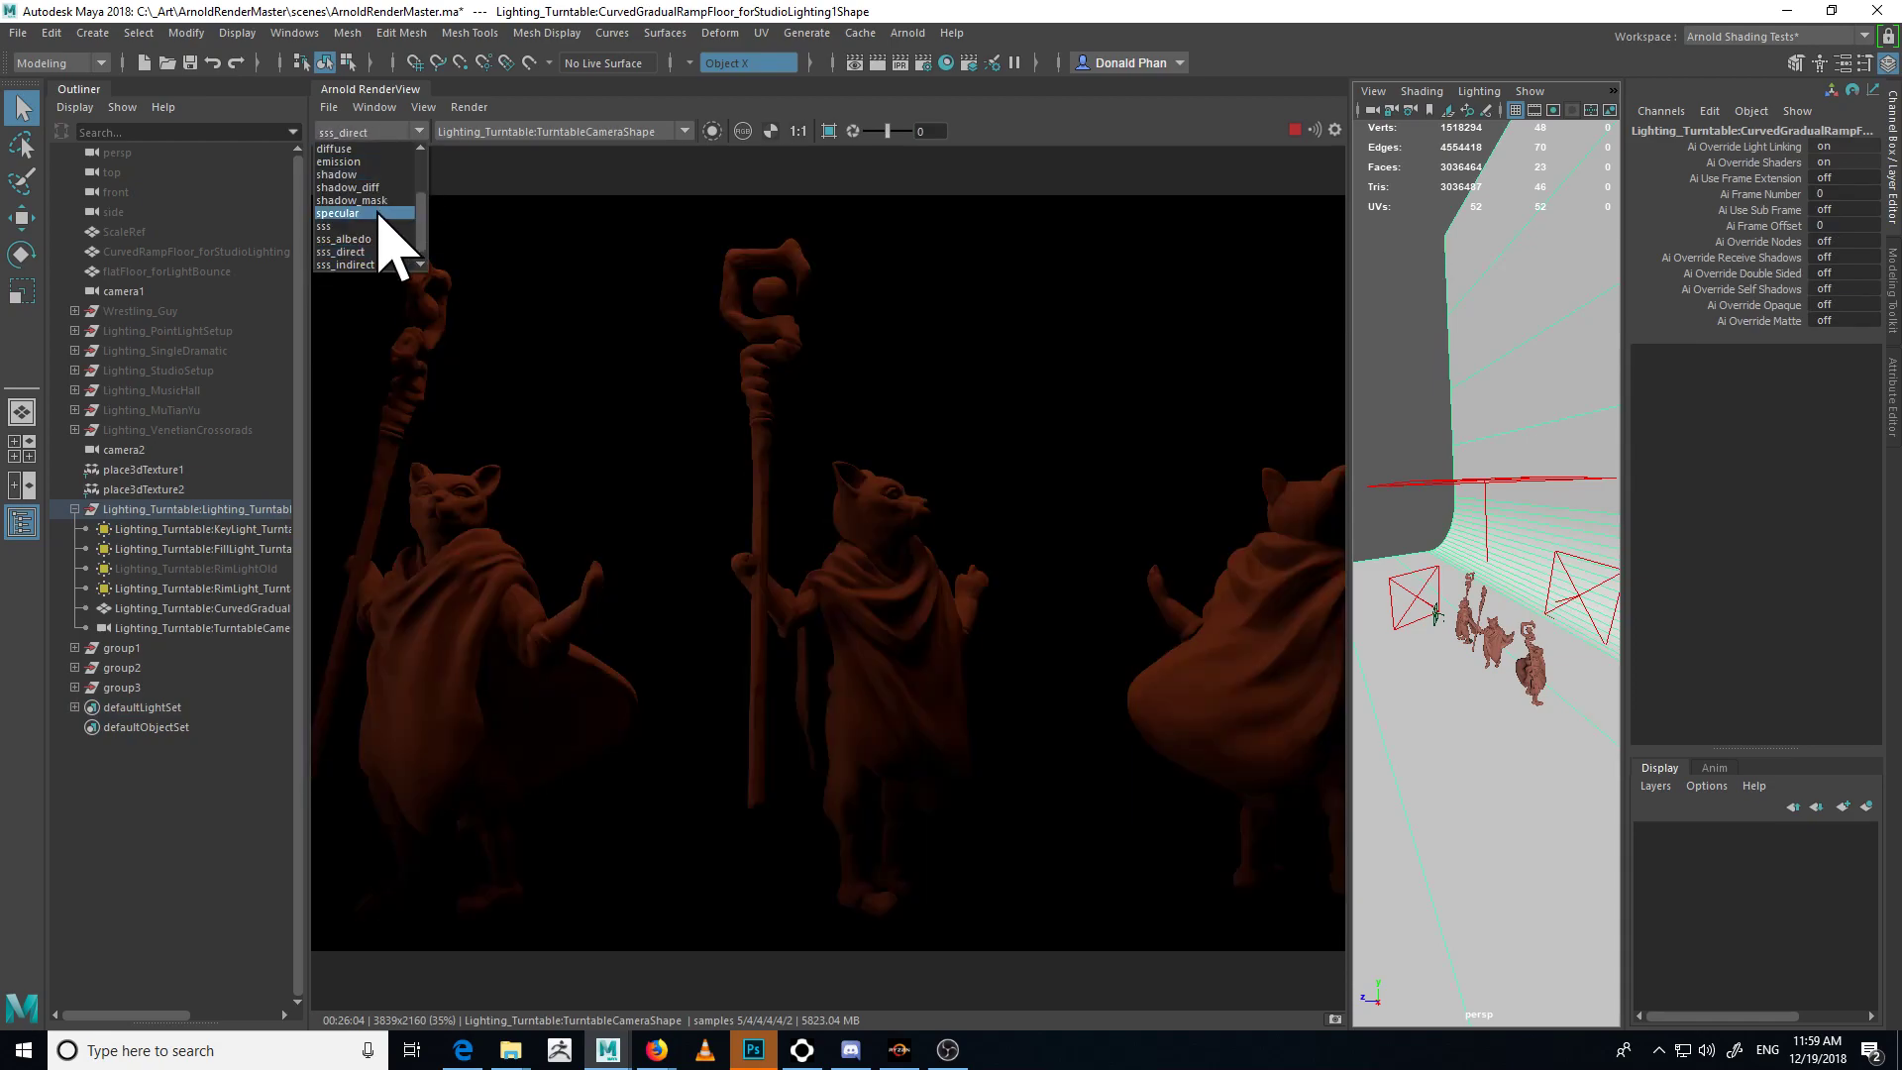
left_click(375, 251)
left_click(382, 131)
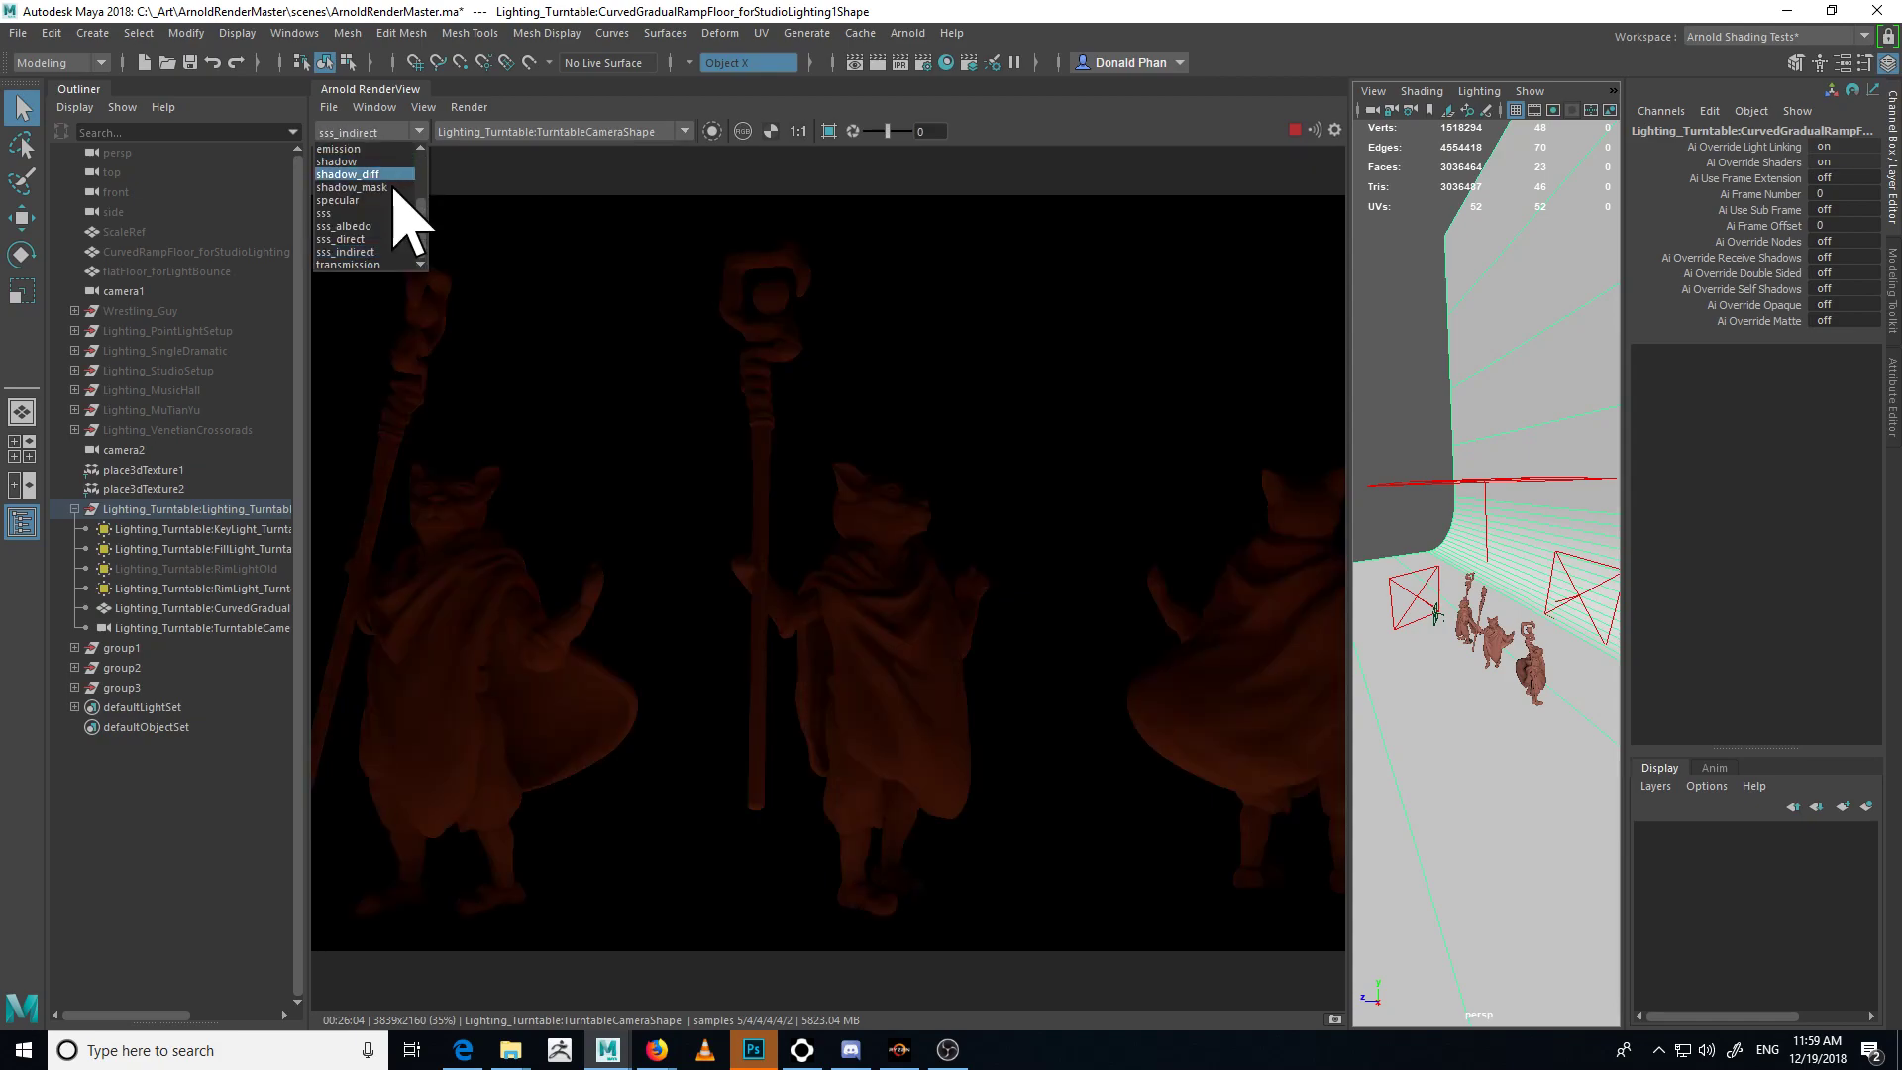
left_click(376, 265)
- Display the GeneralAO pass and save it as catRenderAO.tif alongside the saved Beauty image
left_click(401, 131)
scroll(422, 198, "up", 5)
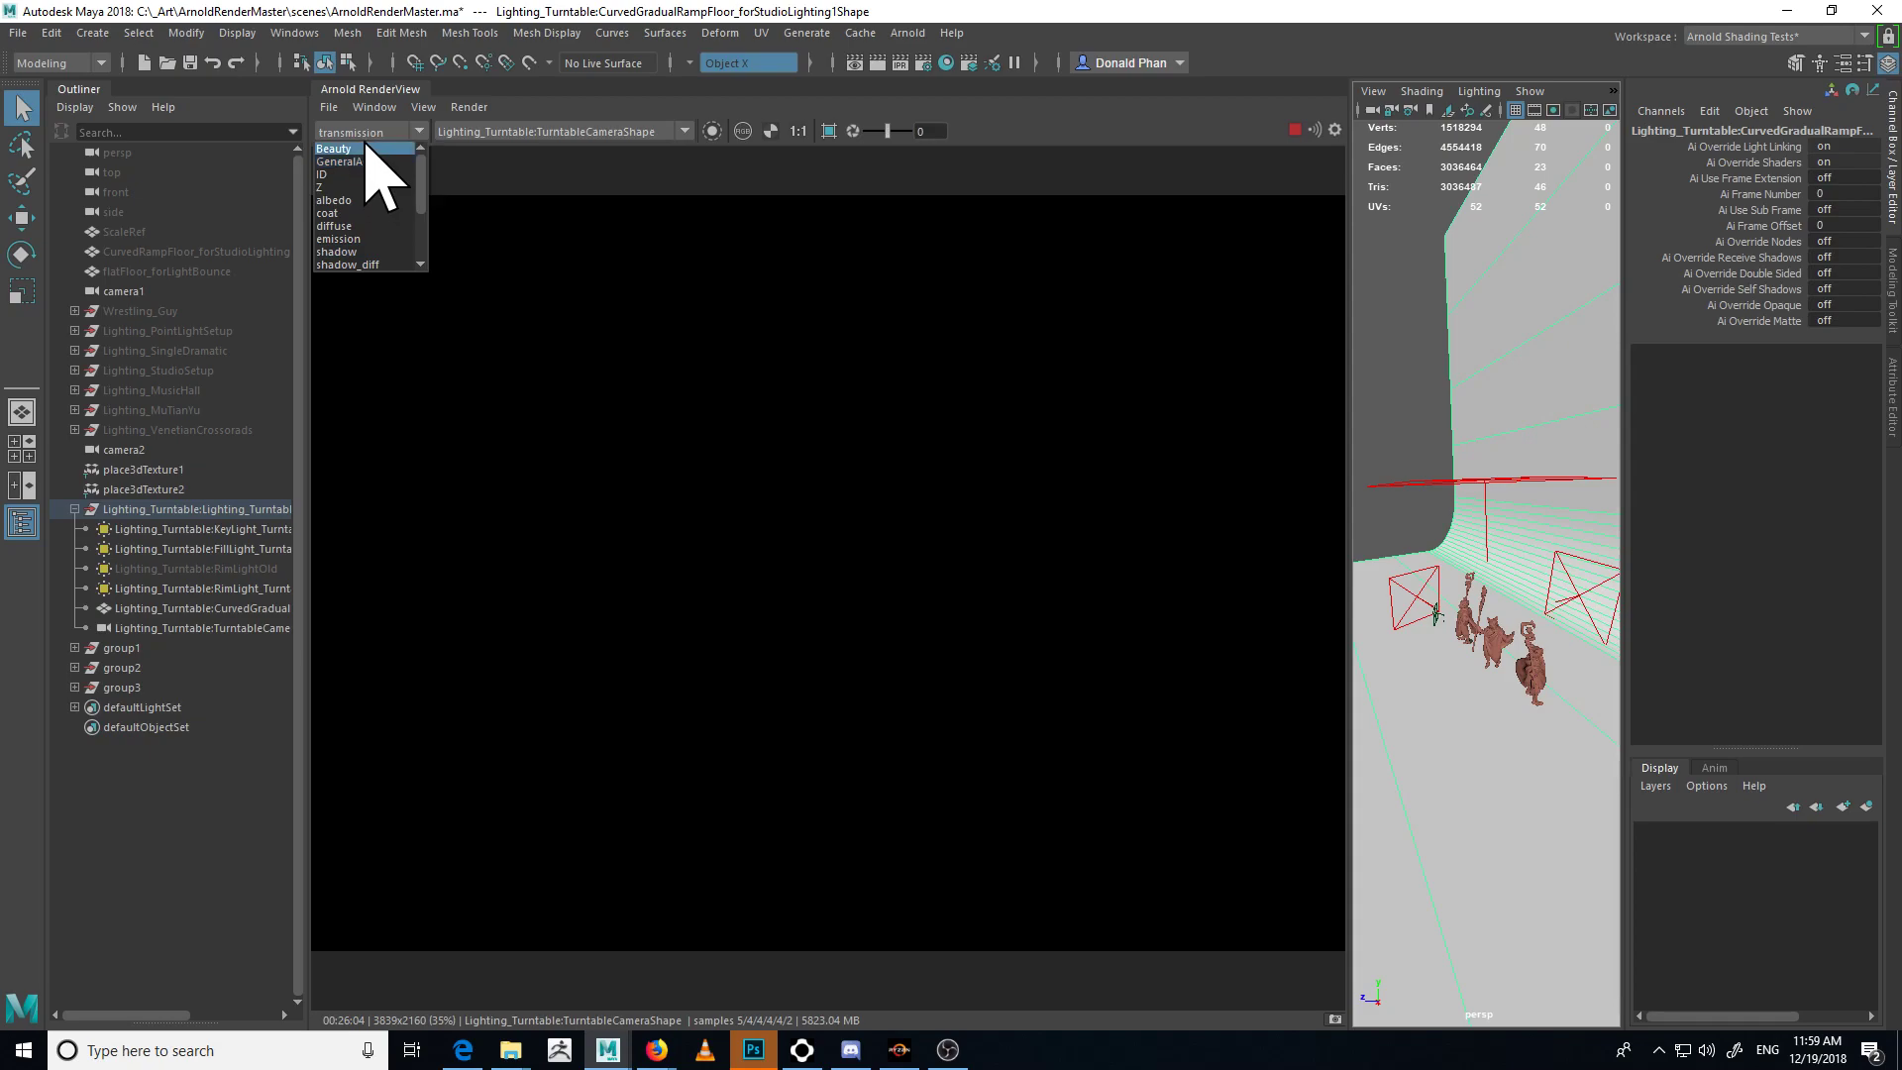
left_click(367, 161)
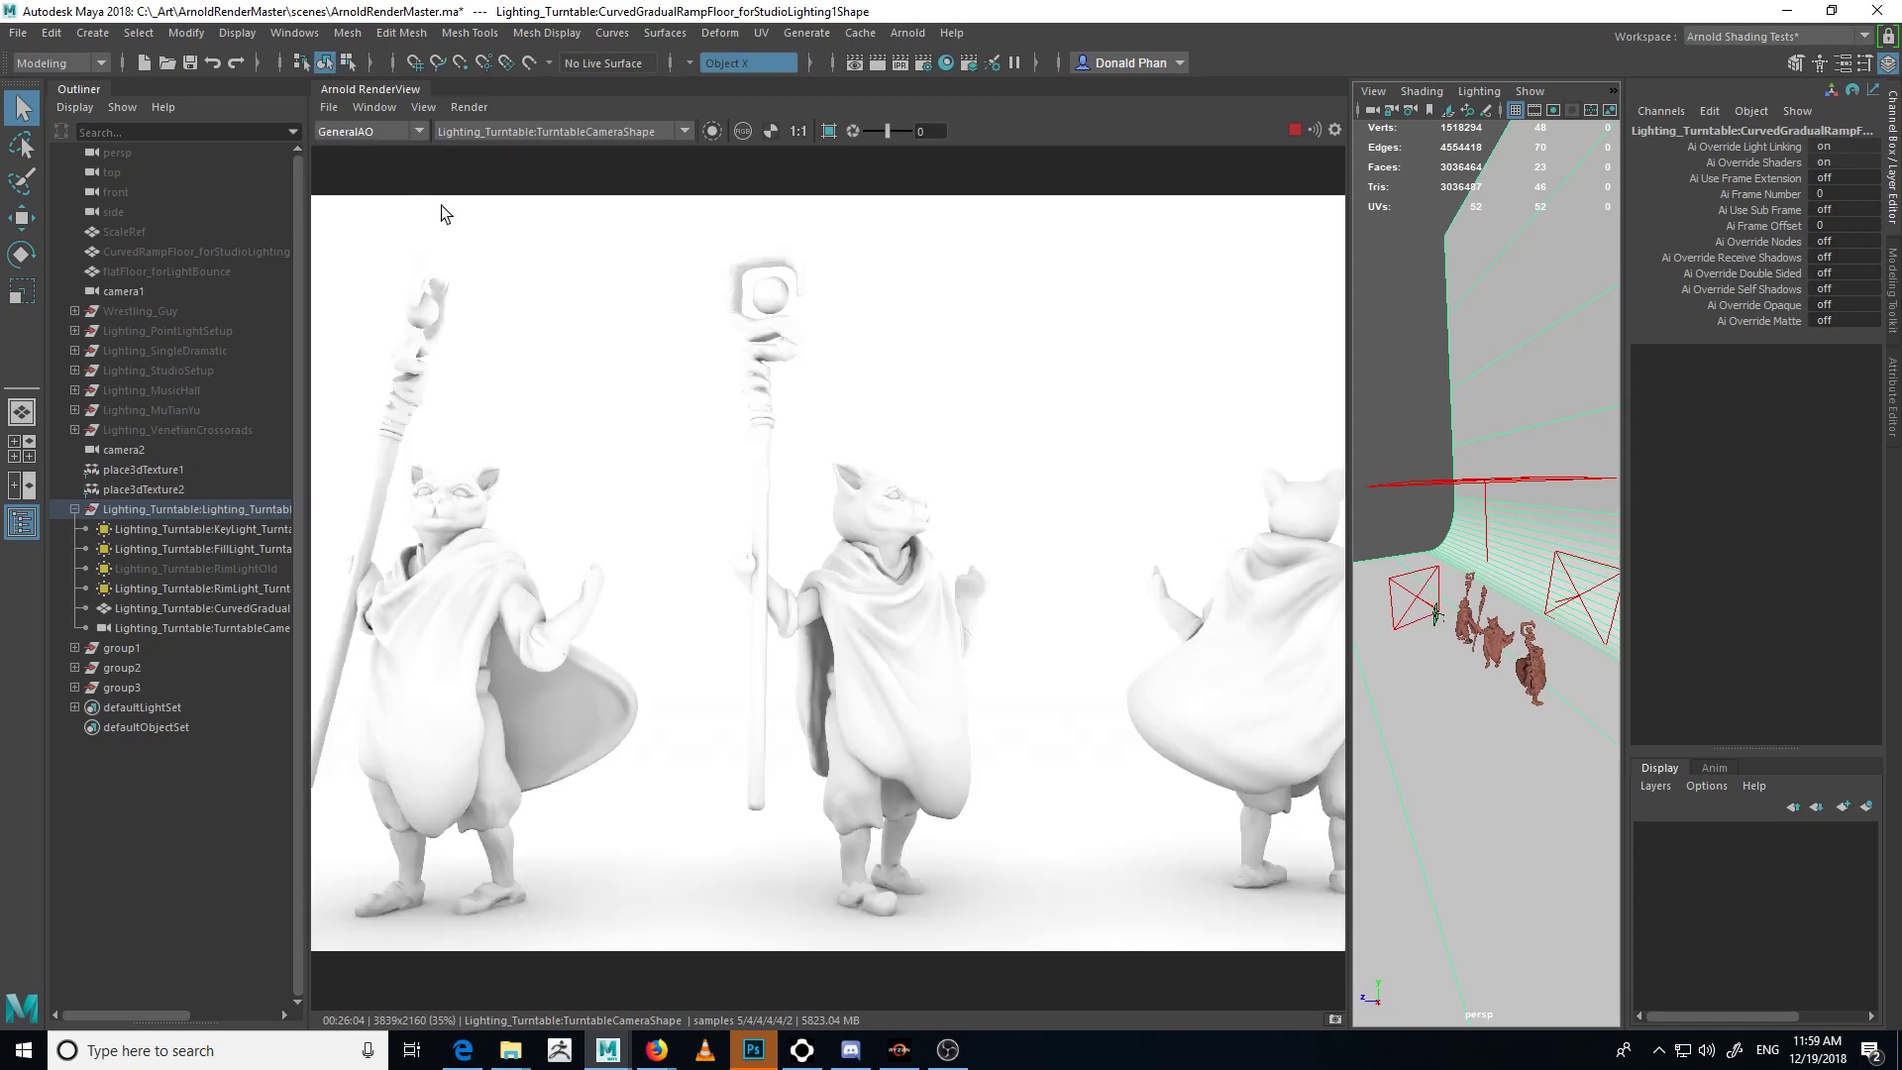
left_click(330, 110)
left_click(357, 150)
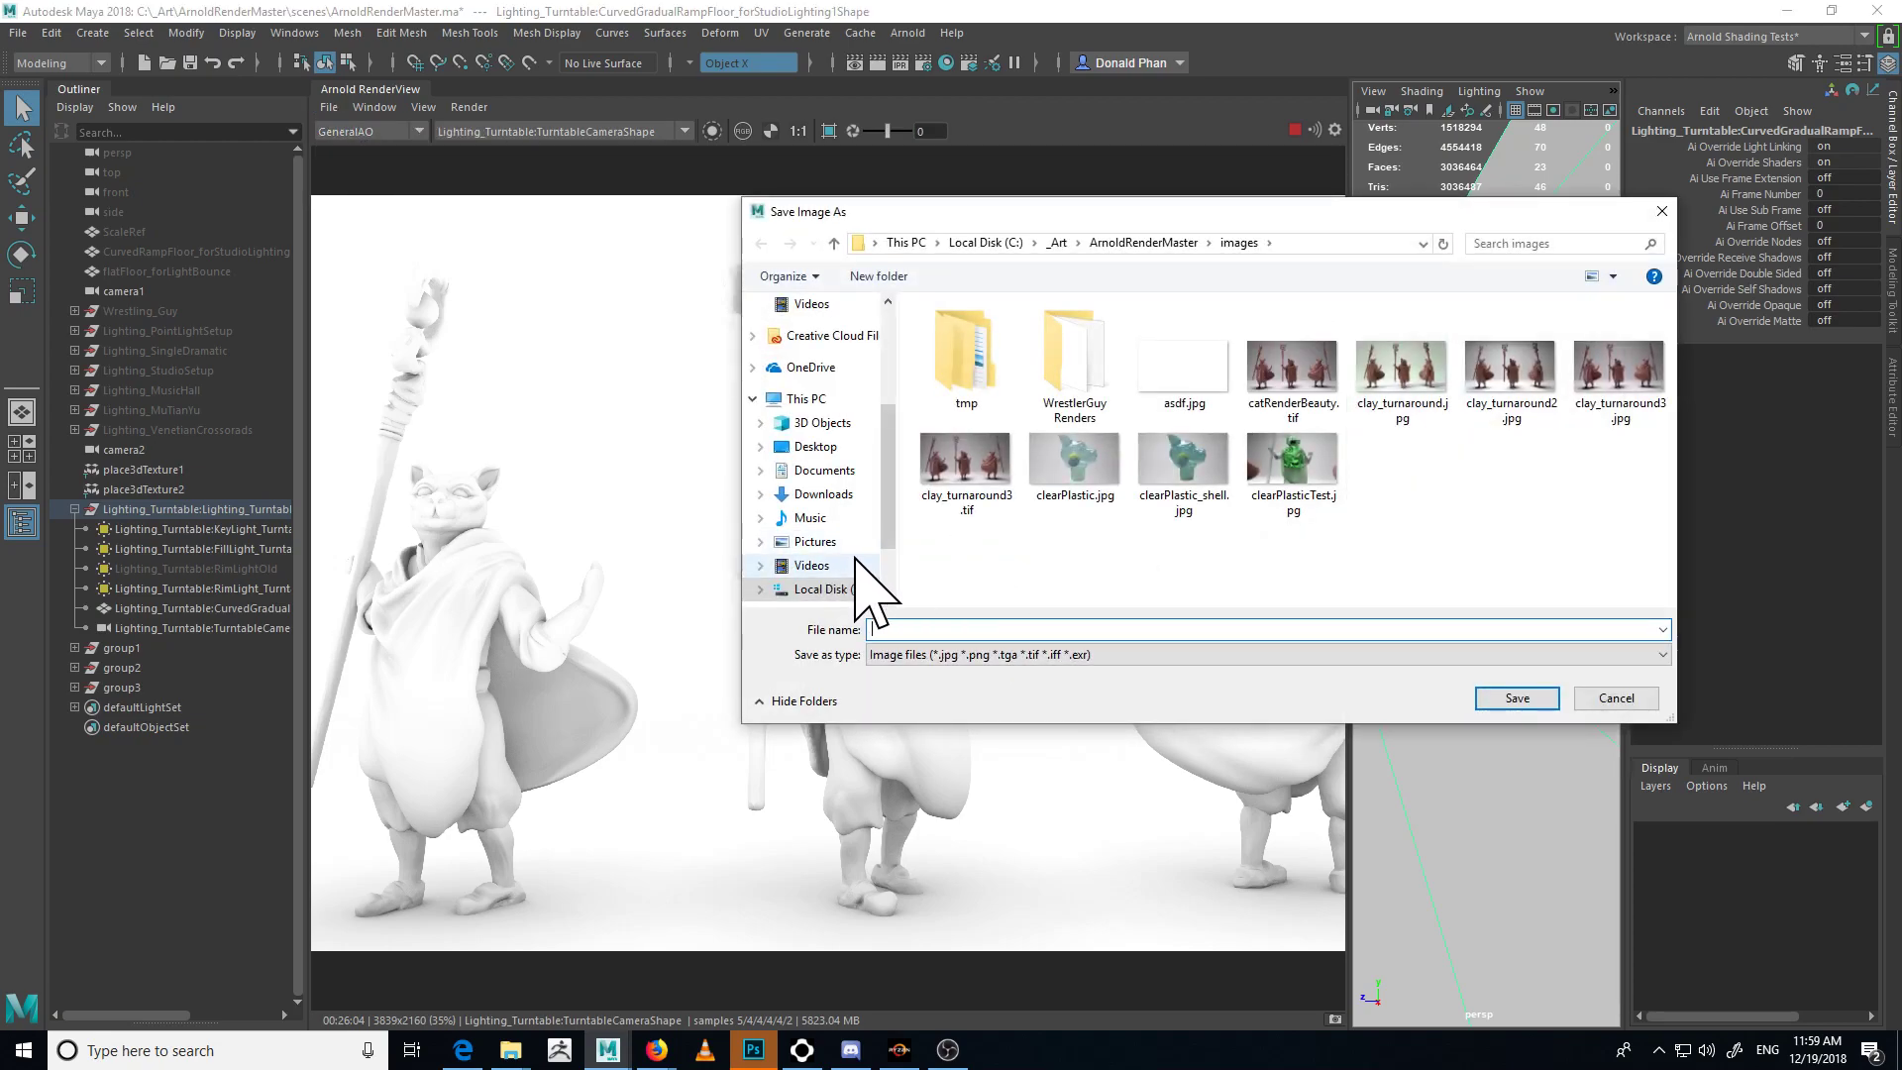
left_click(1301, 406)
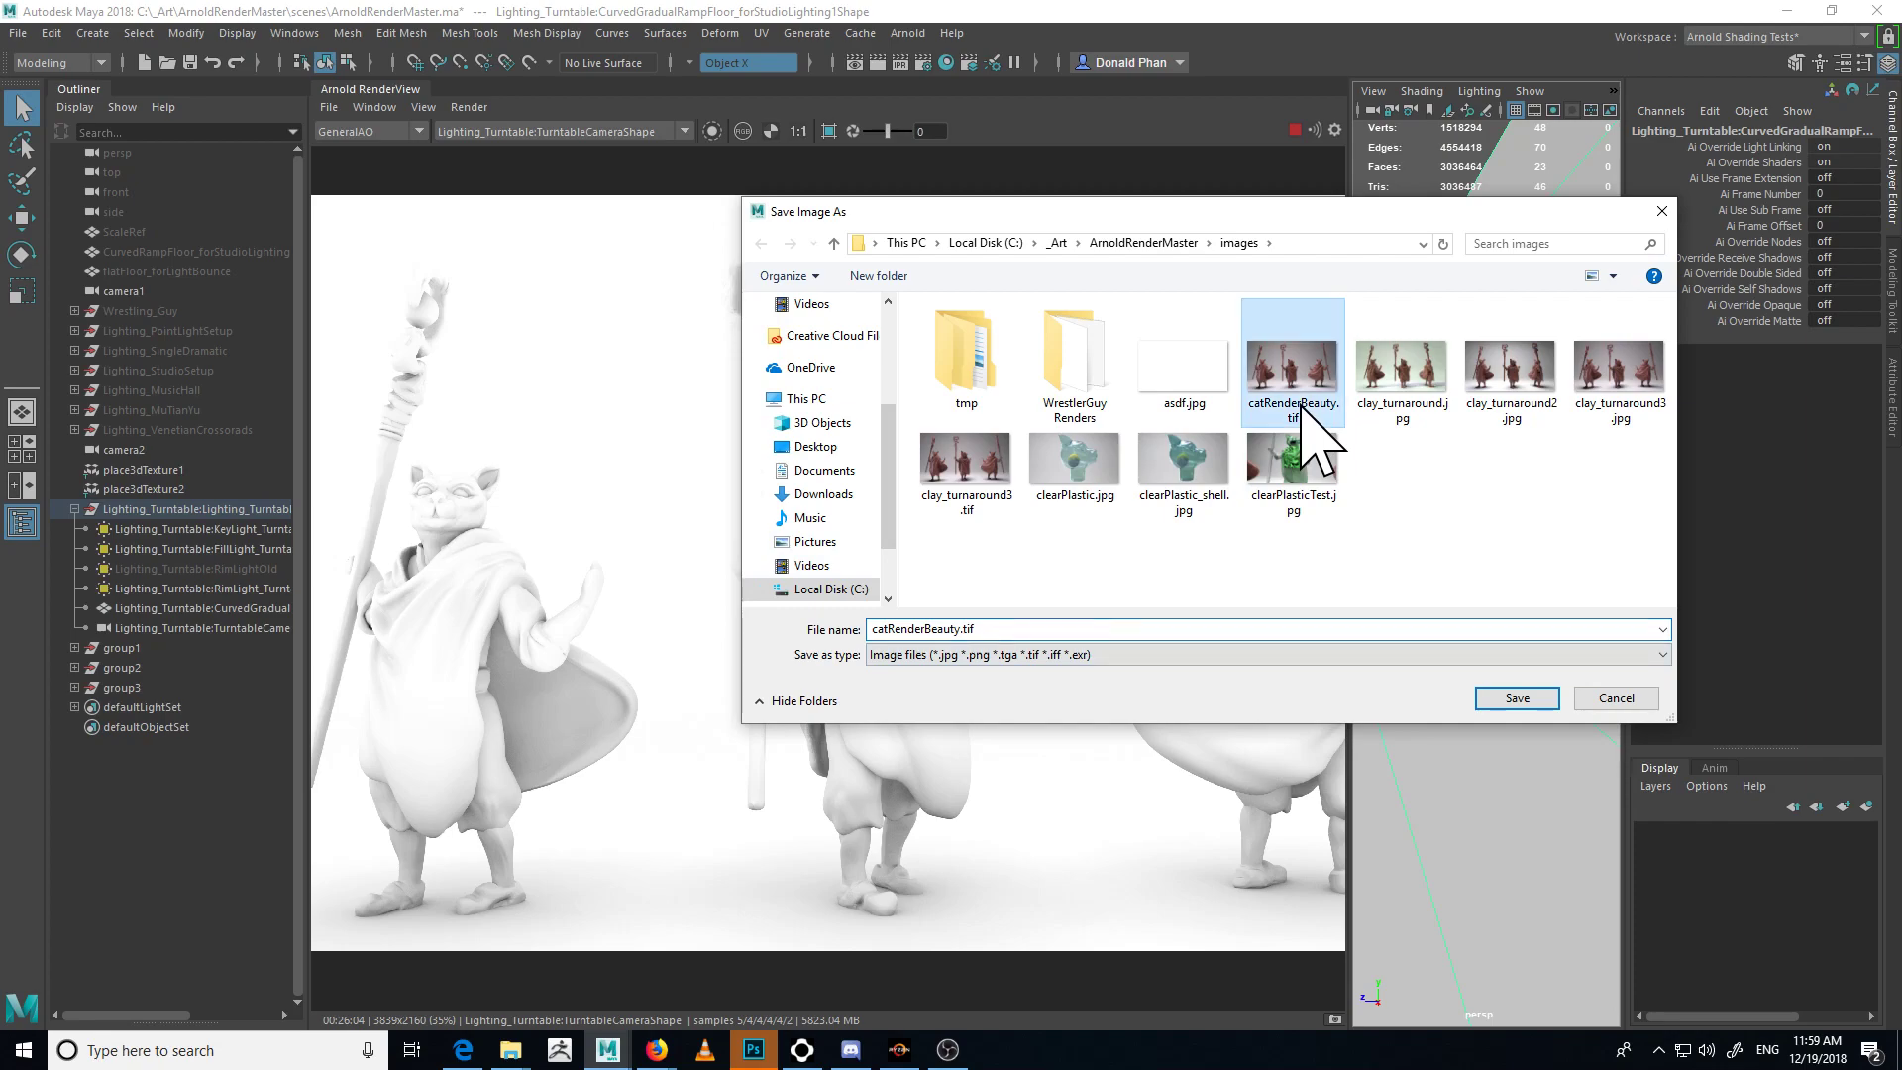
double_click(937, 630)
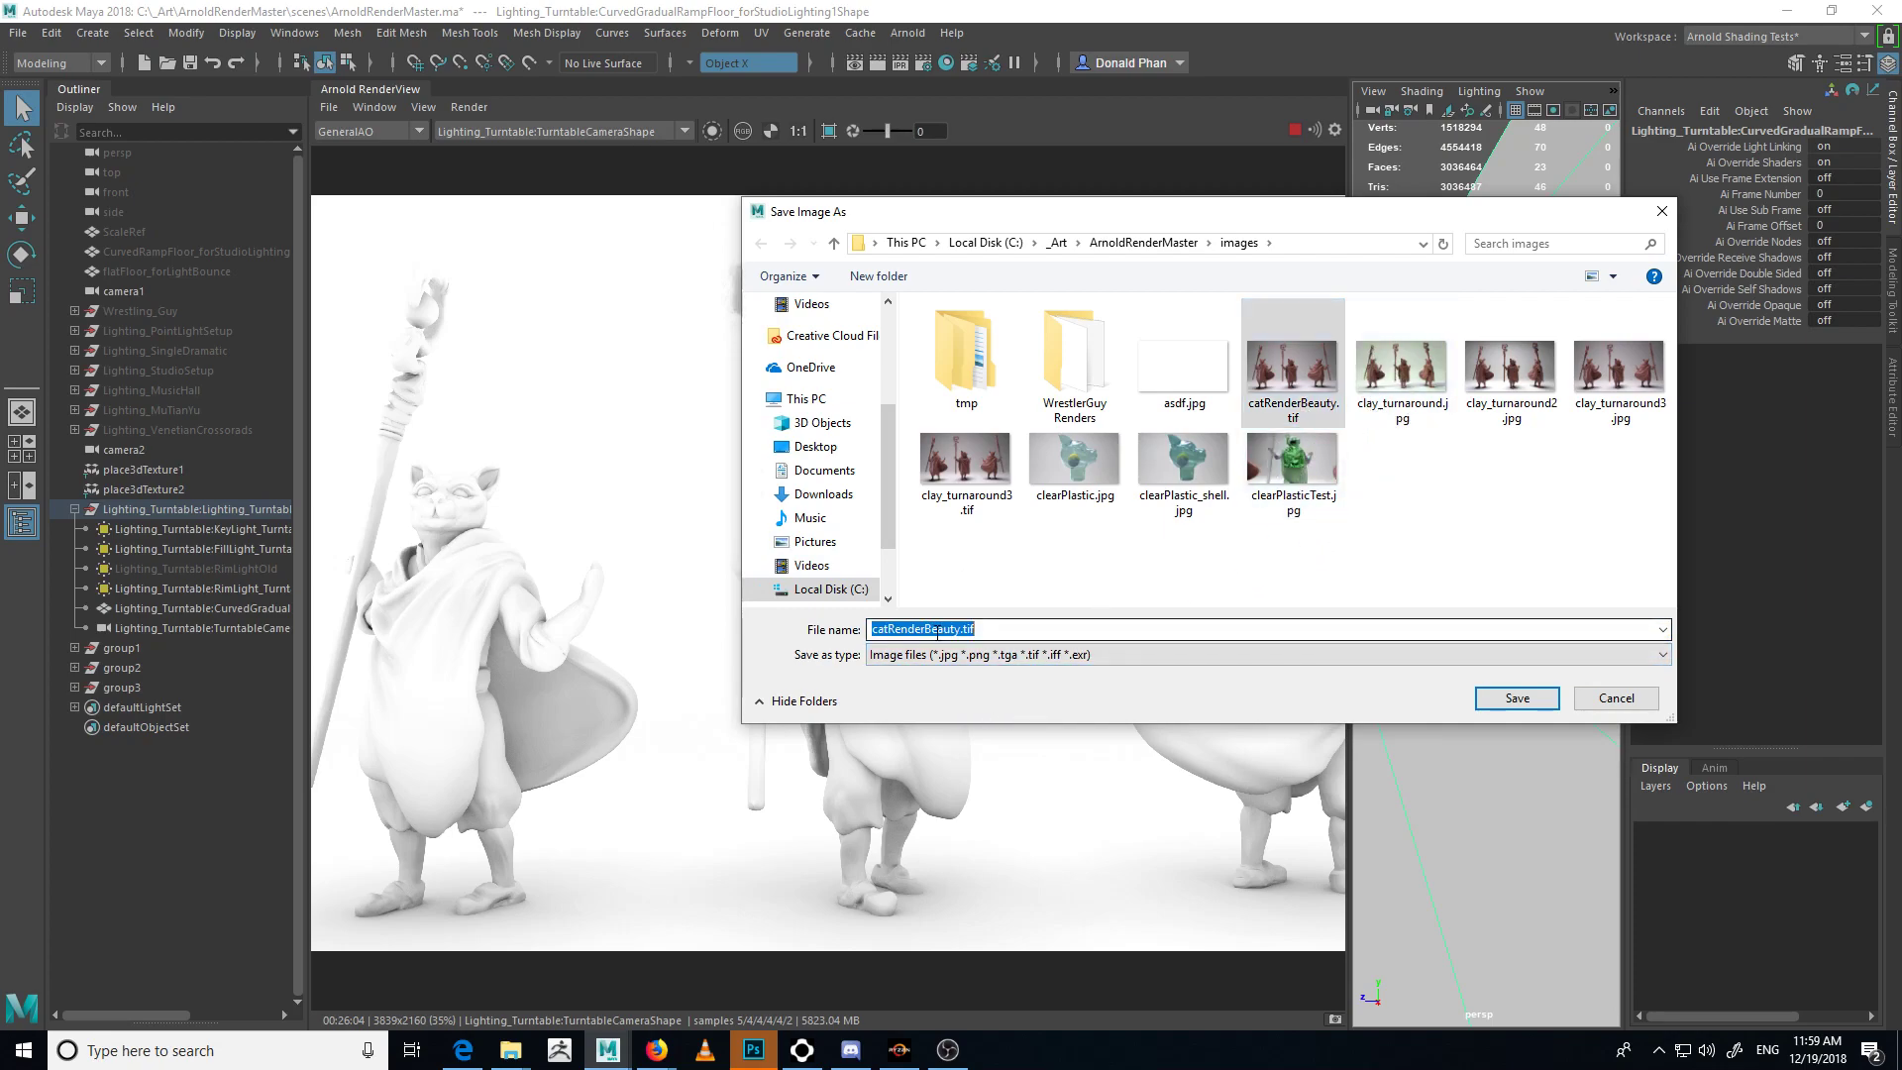
left_click(1106, 631)
key("Left")
key("Left")
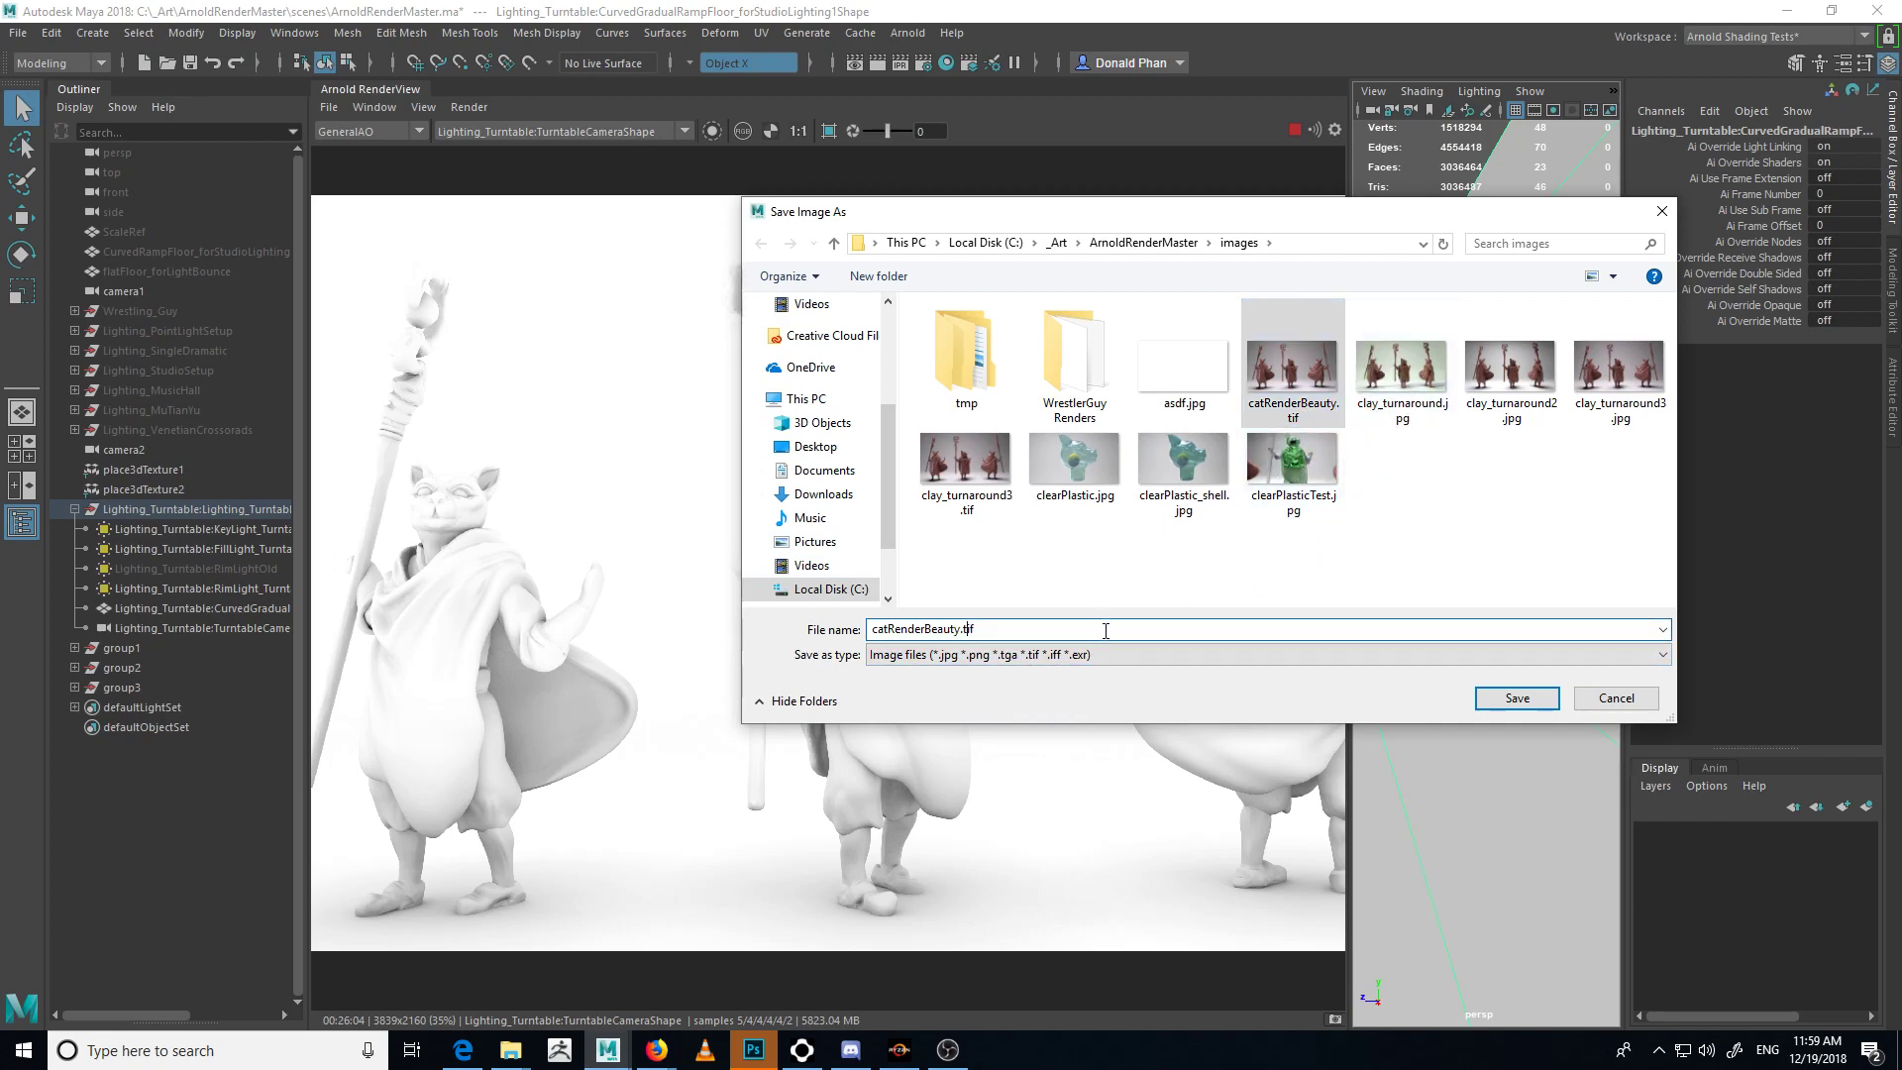
key("Left")
key("BackSpace")
key("BackSpace")
key("BackSpace")
key("BackSpace")
key("BackSpace")
key("BackSpace")
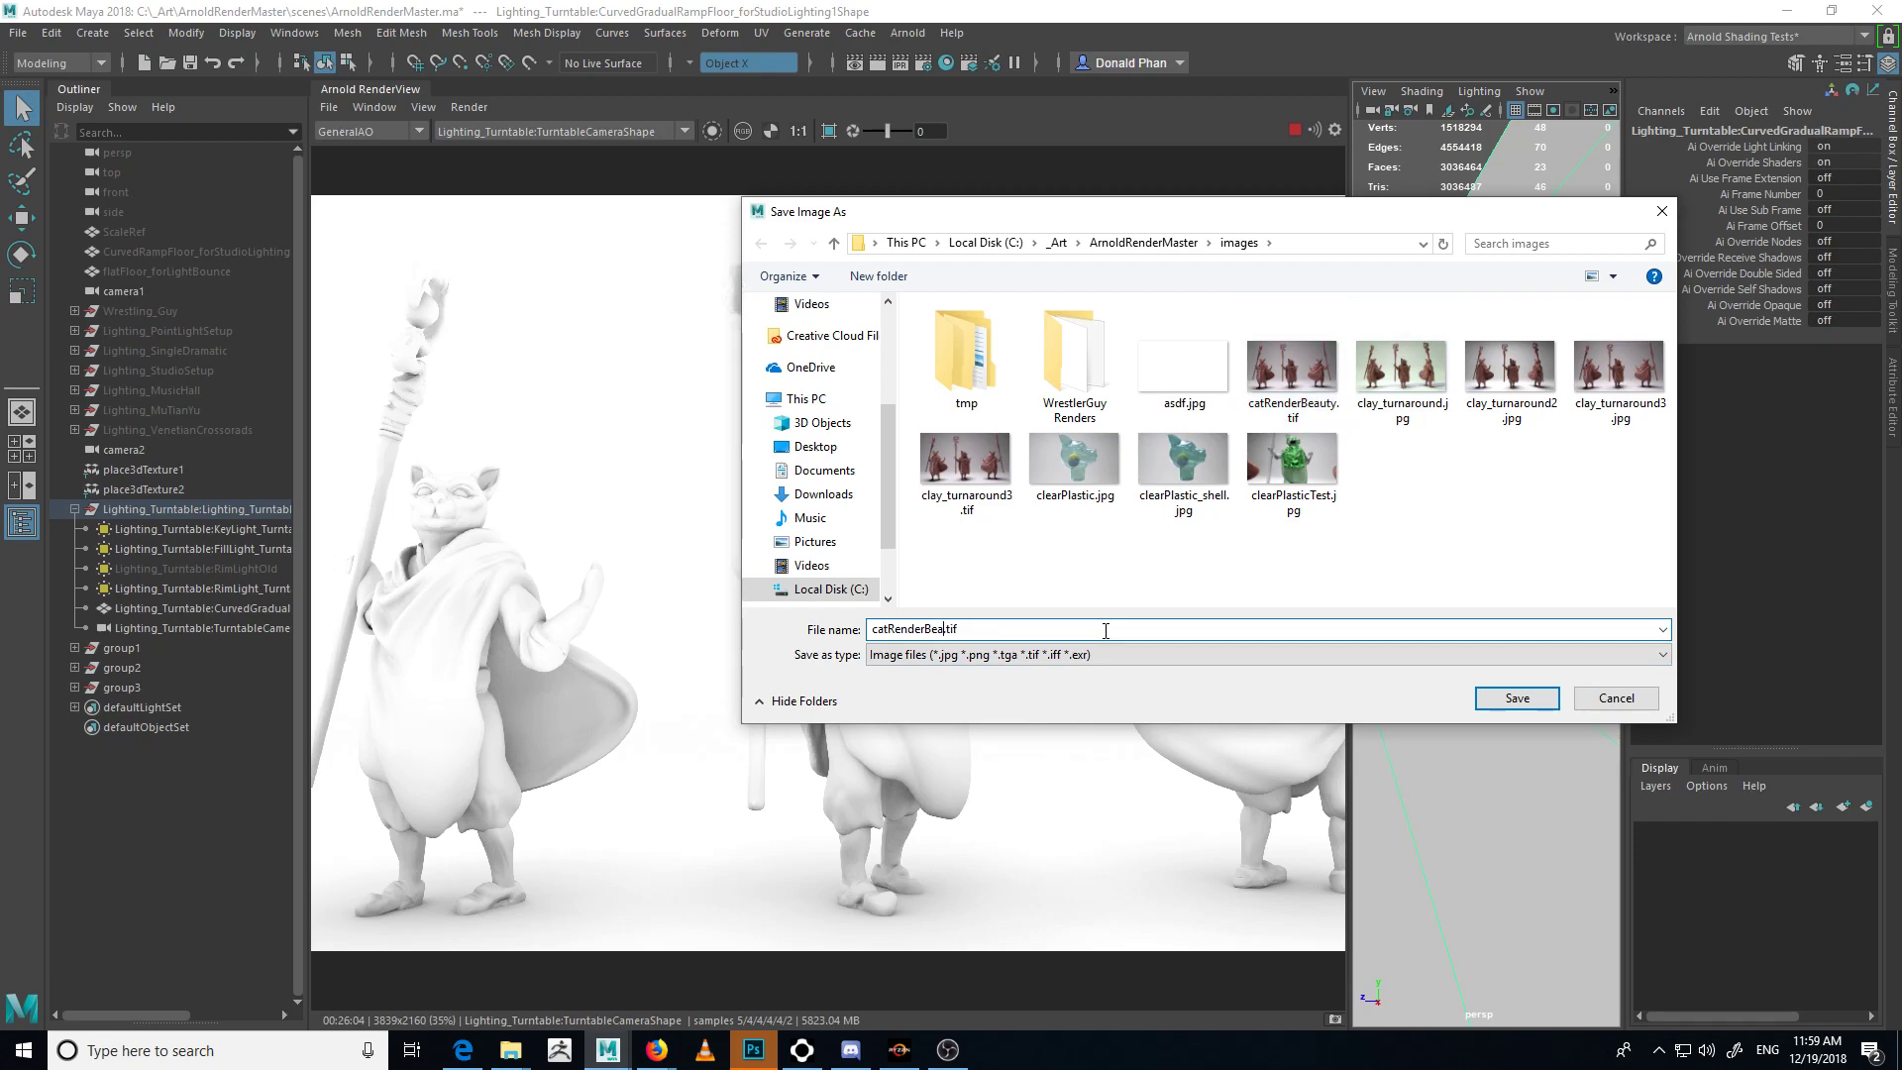
type("AO")
key("Return")
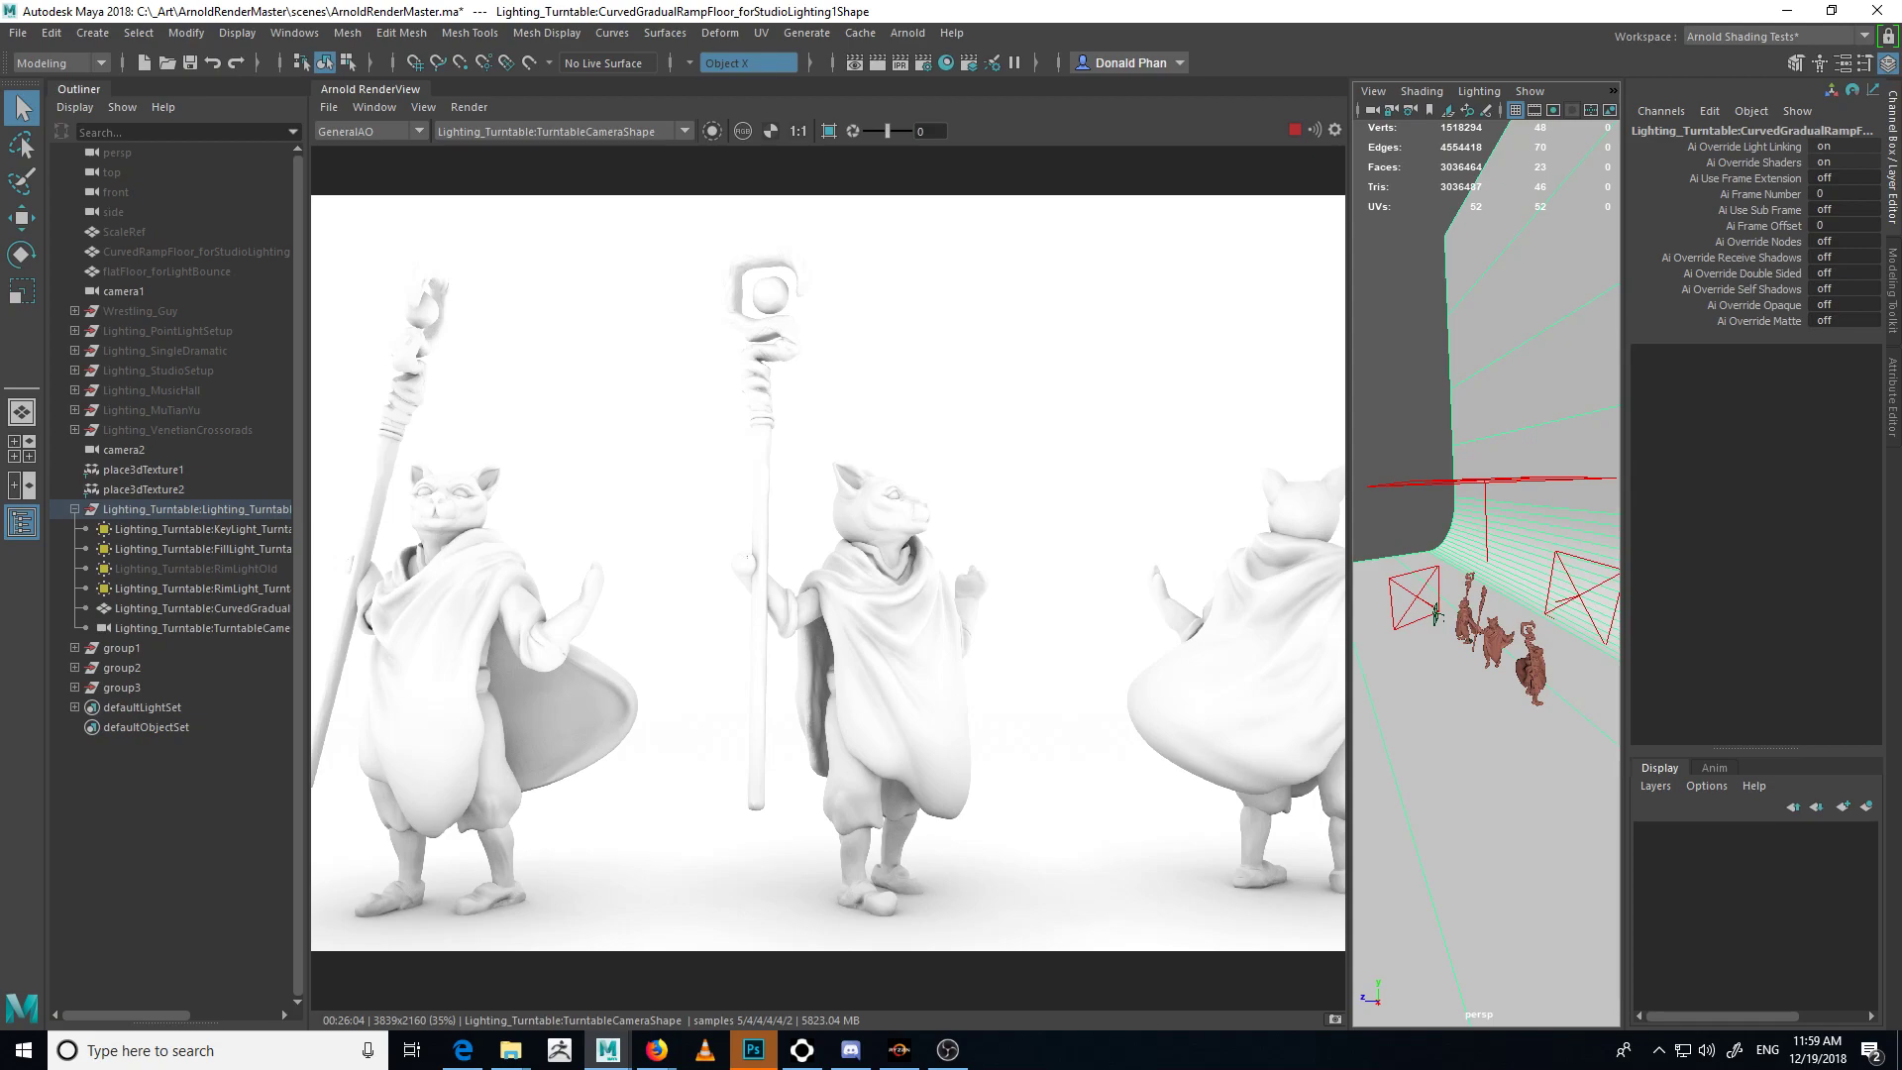
- Switch the displayed render pass to Z
left_click(366, 131)
left_click(371, 129)
left_click(371, 128)
left_click(382, 193)
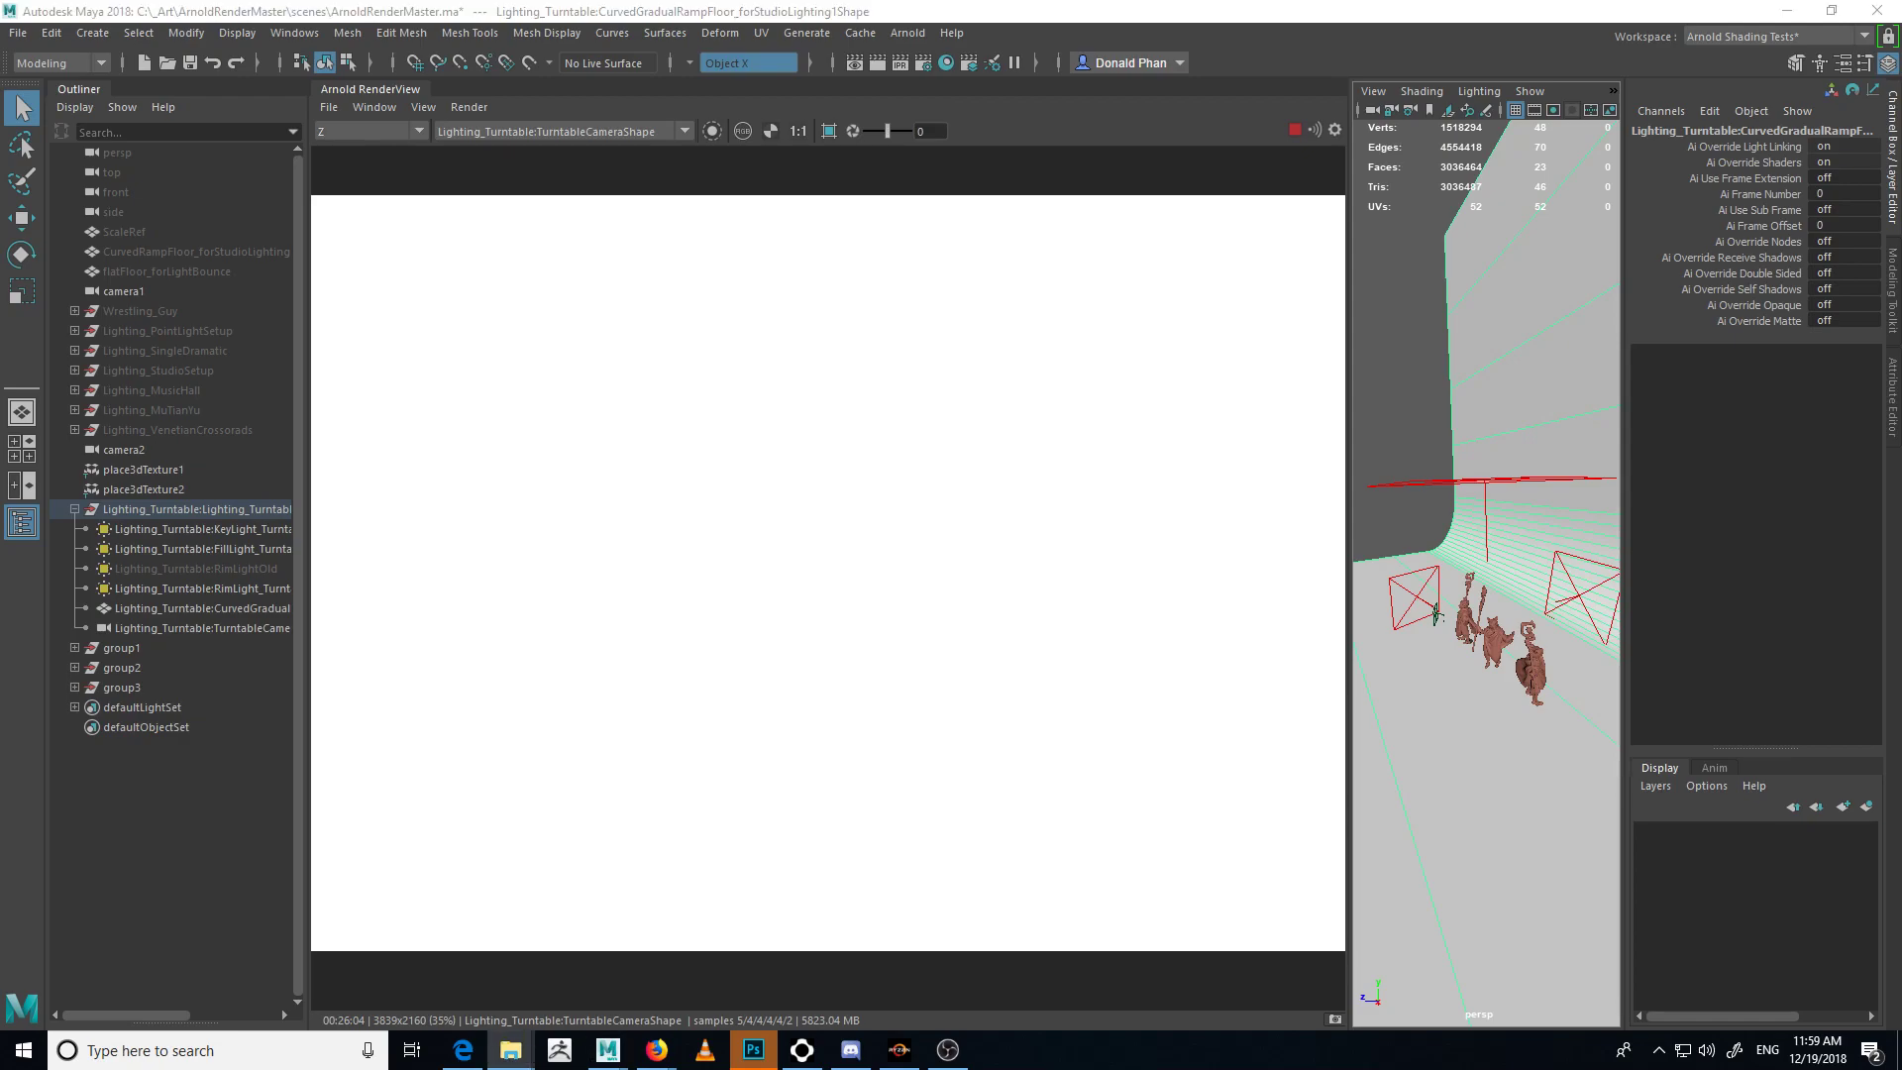
- Browse the WrestlerGuy Renders folder, open WrestlerGuy_diffuse.tif in Photoshop and close it again
left_click_drag(1194, 455, 1045, 376)
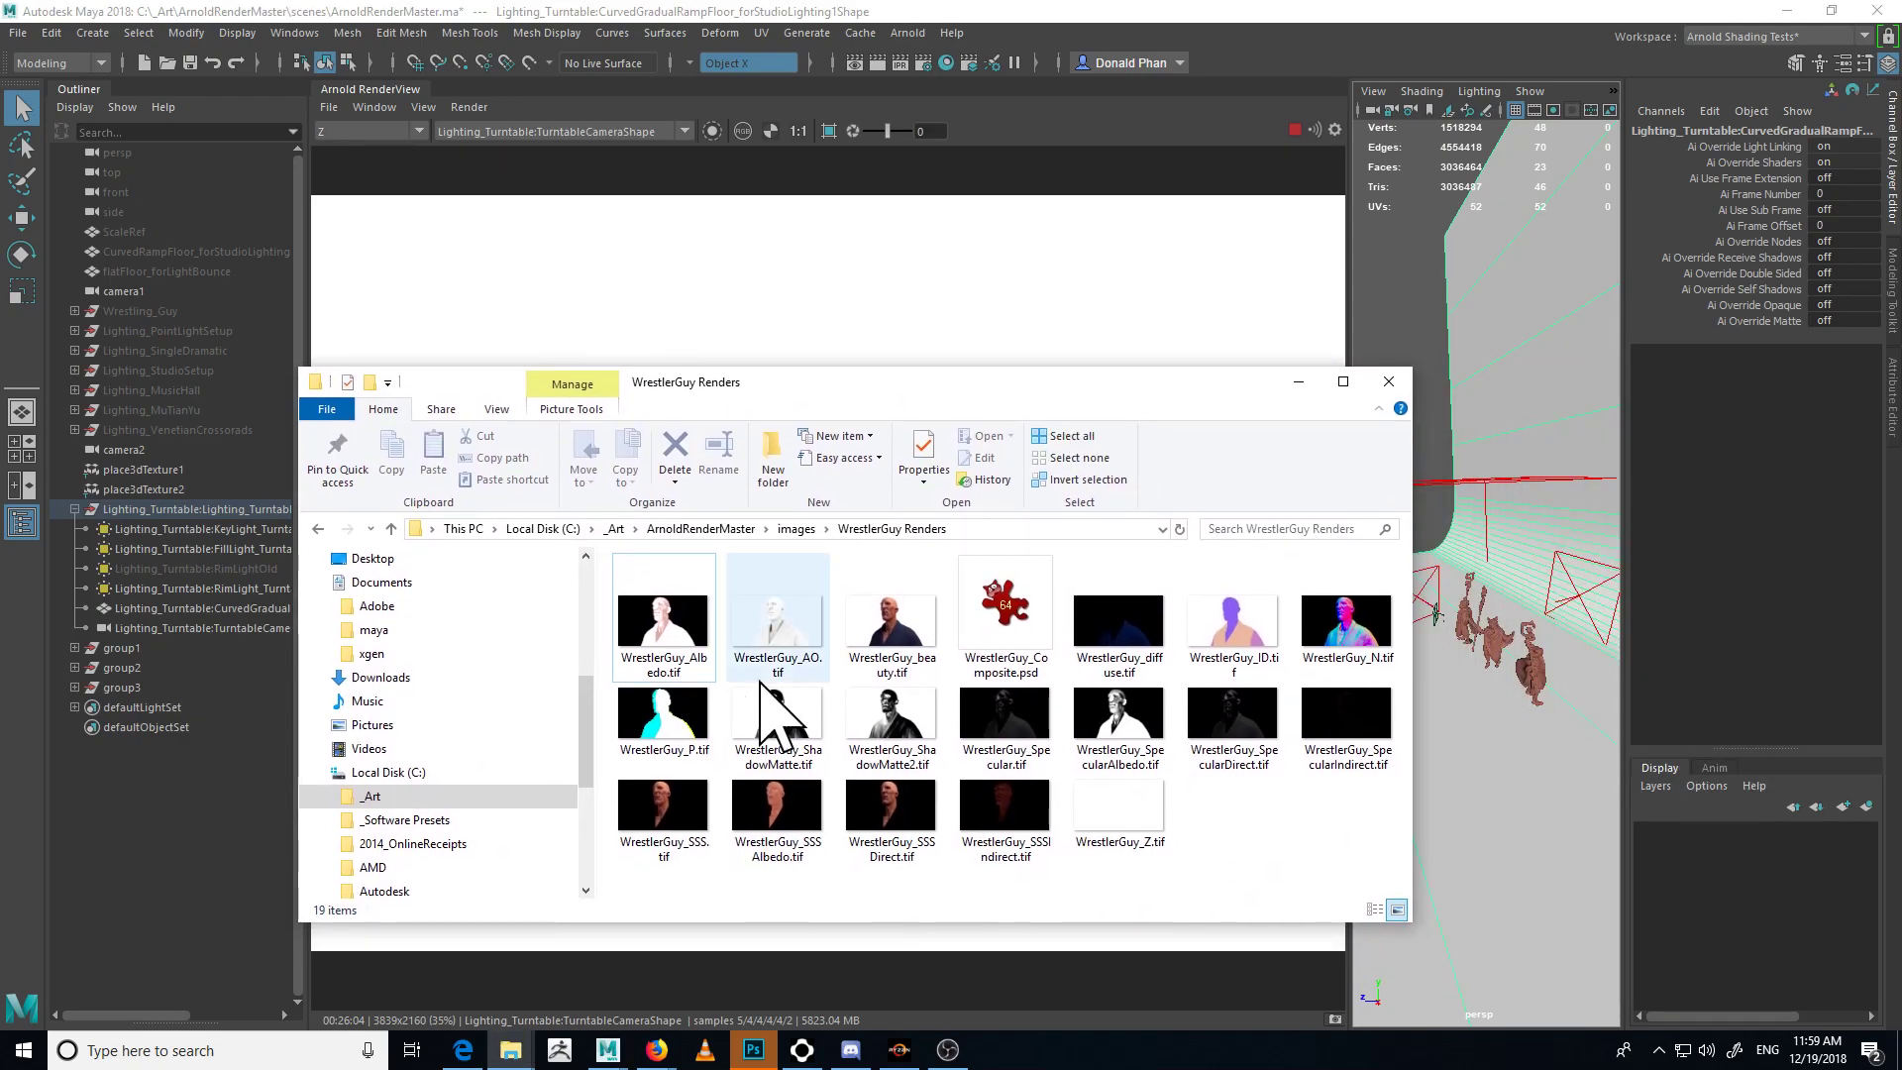
left_click(674, 626)
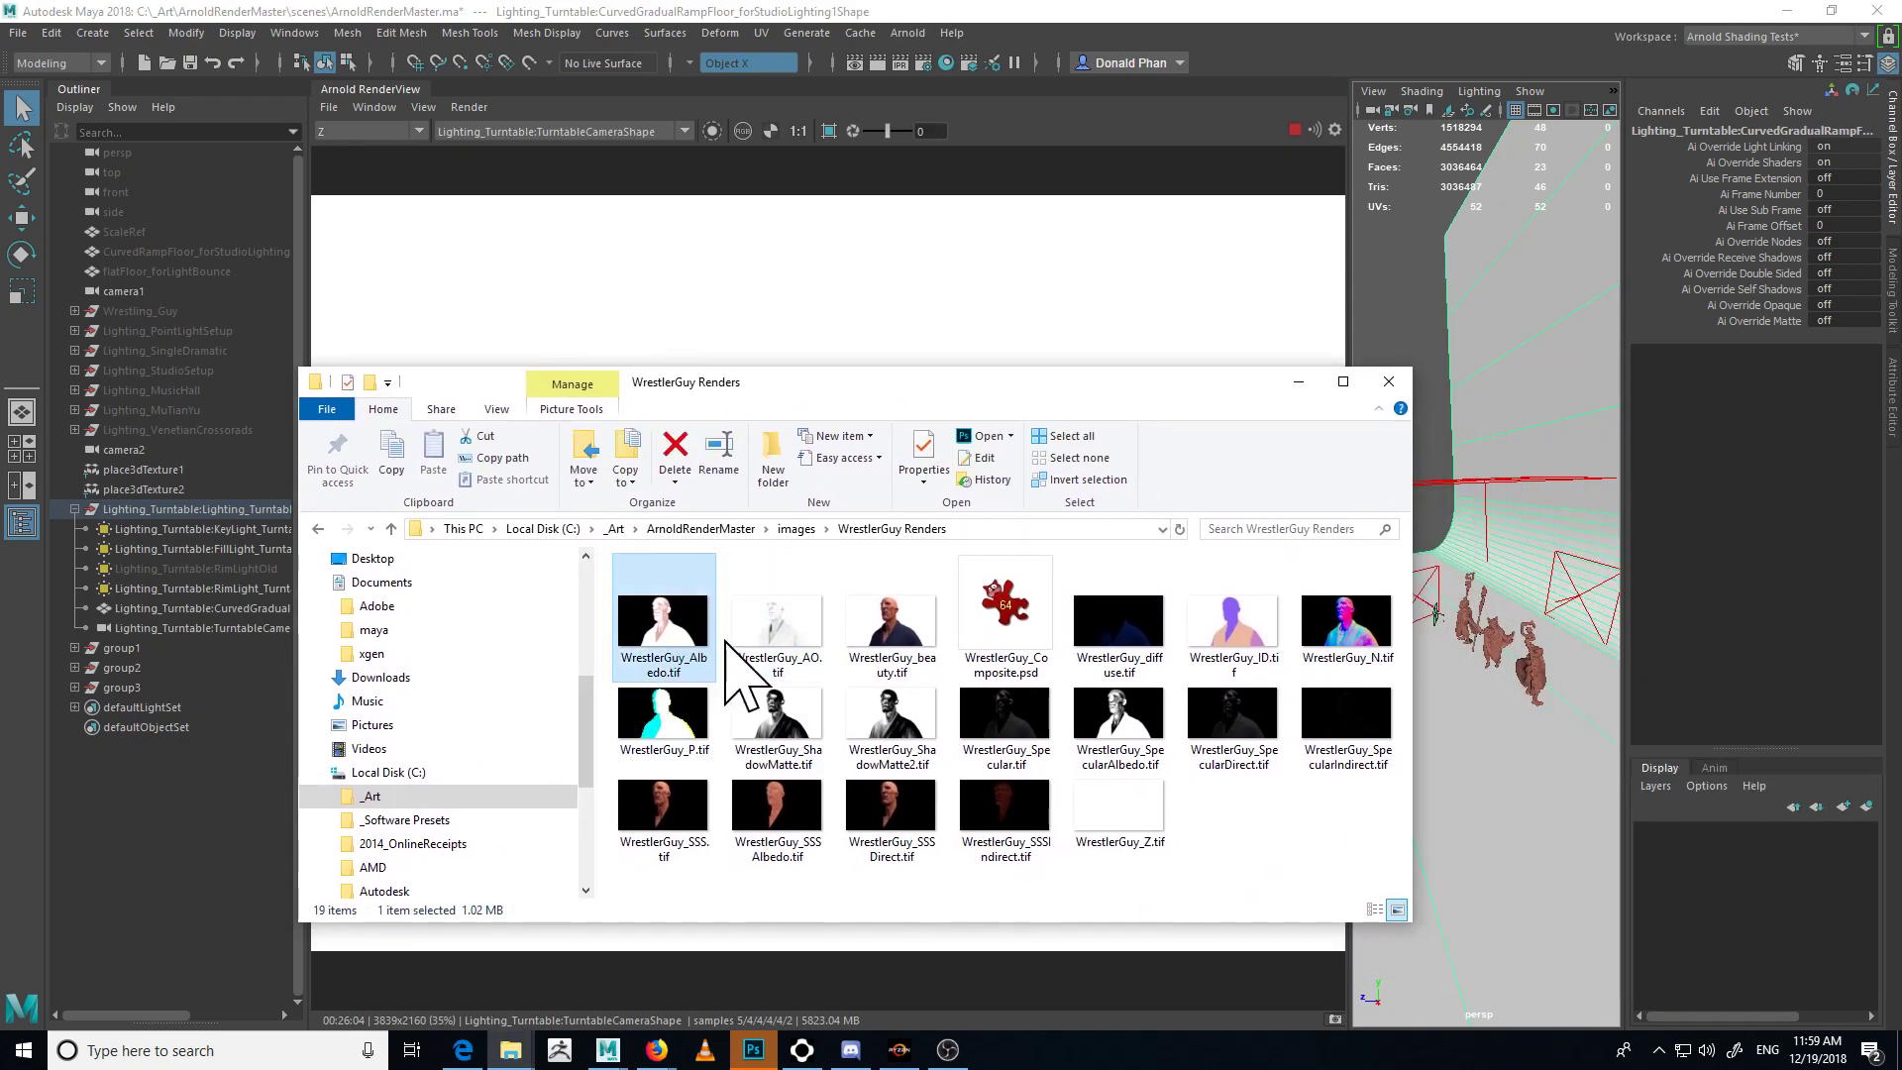
left_click(881, 649)
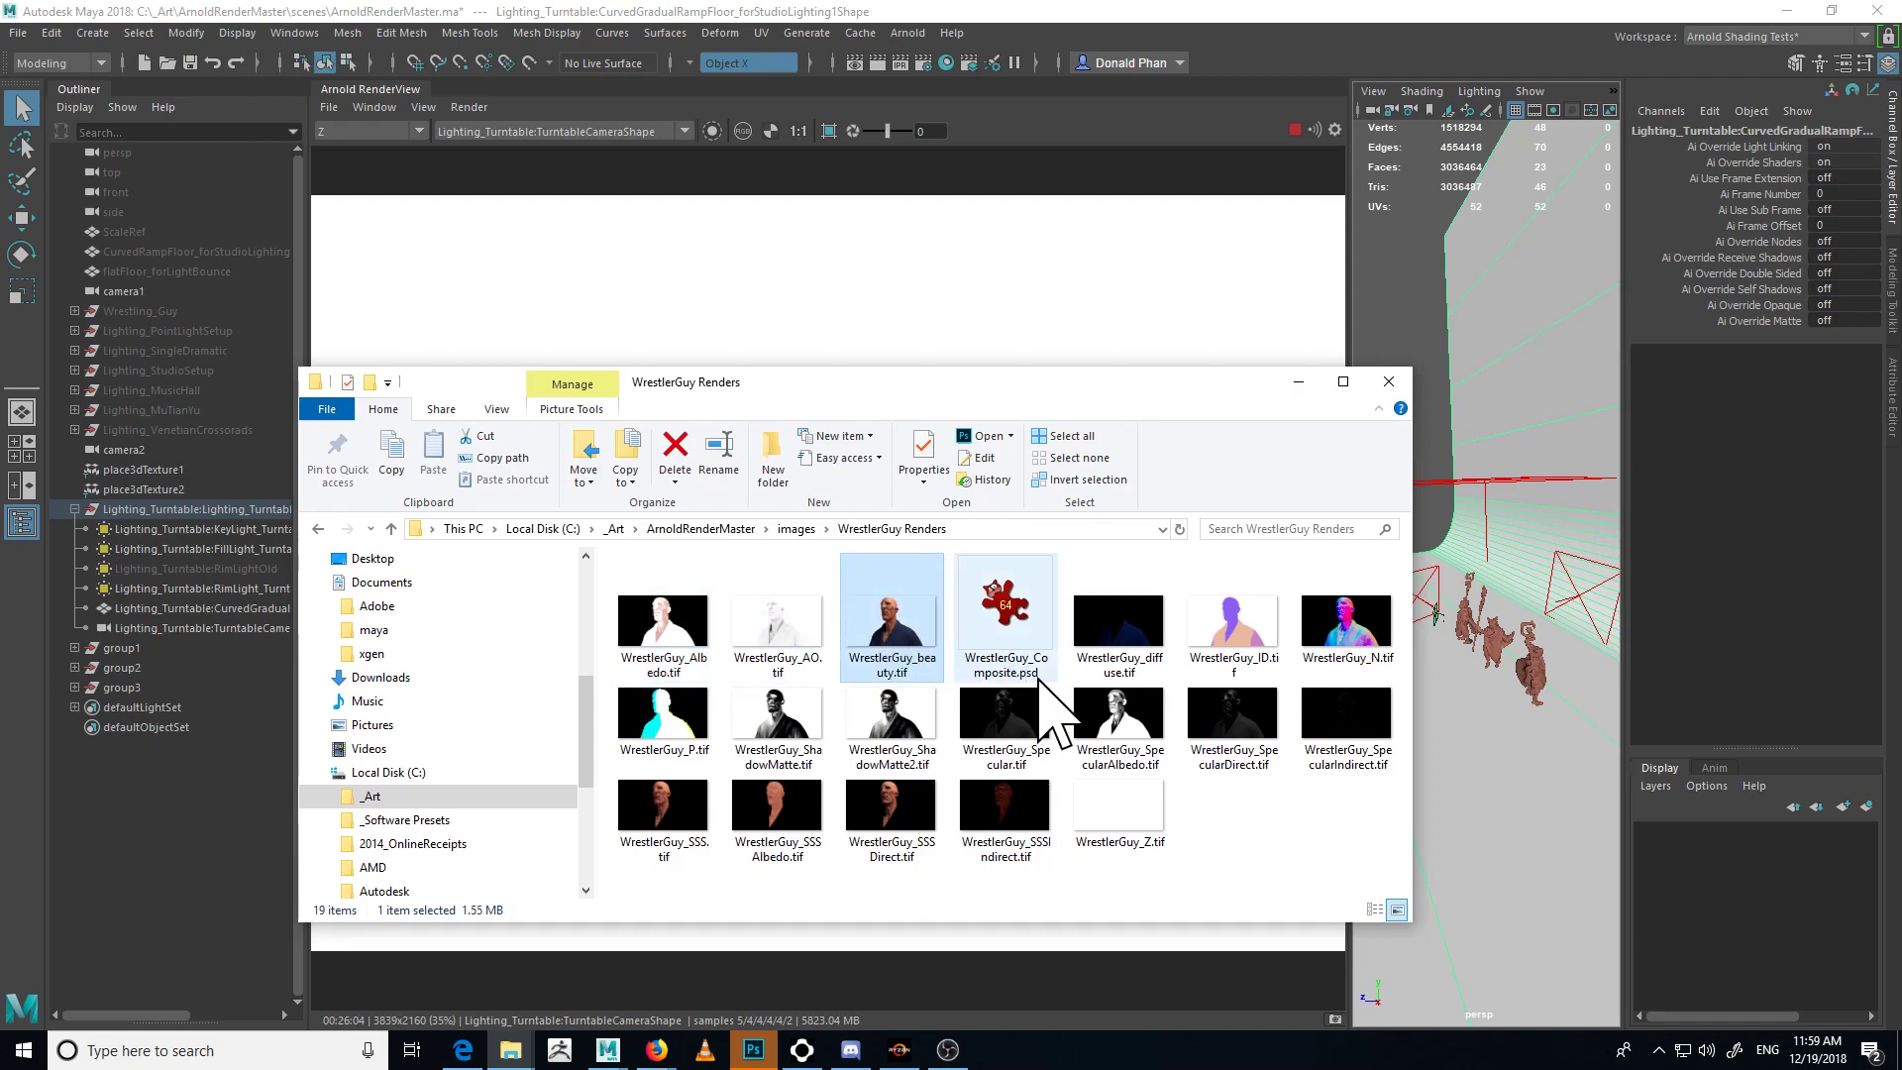
double_click(1139, 626)
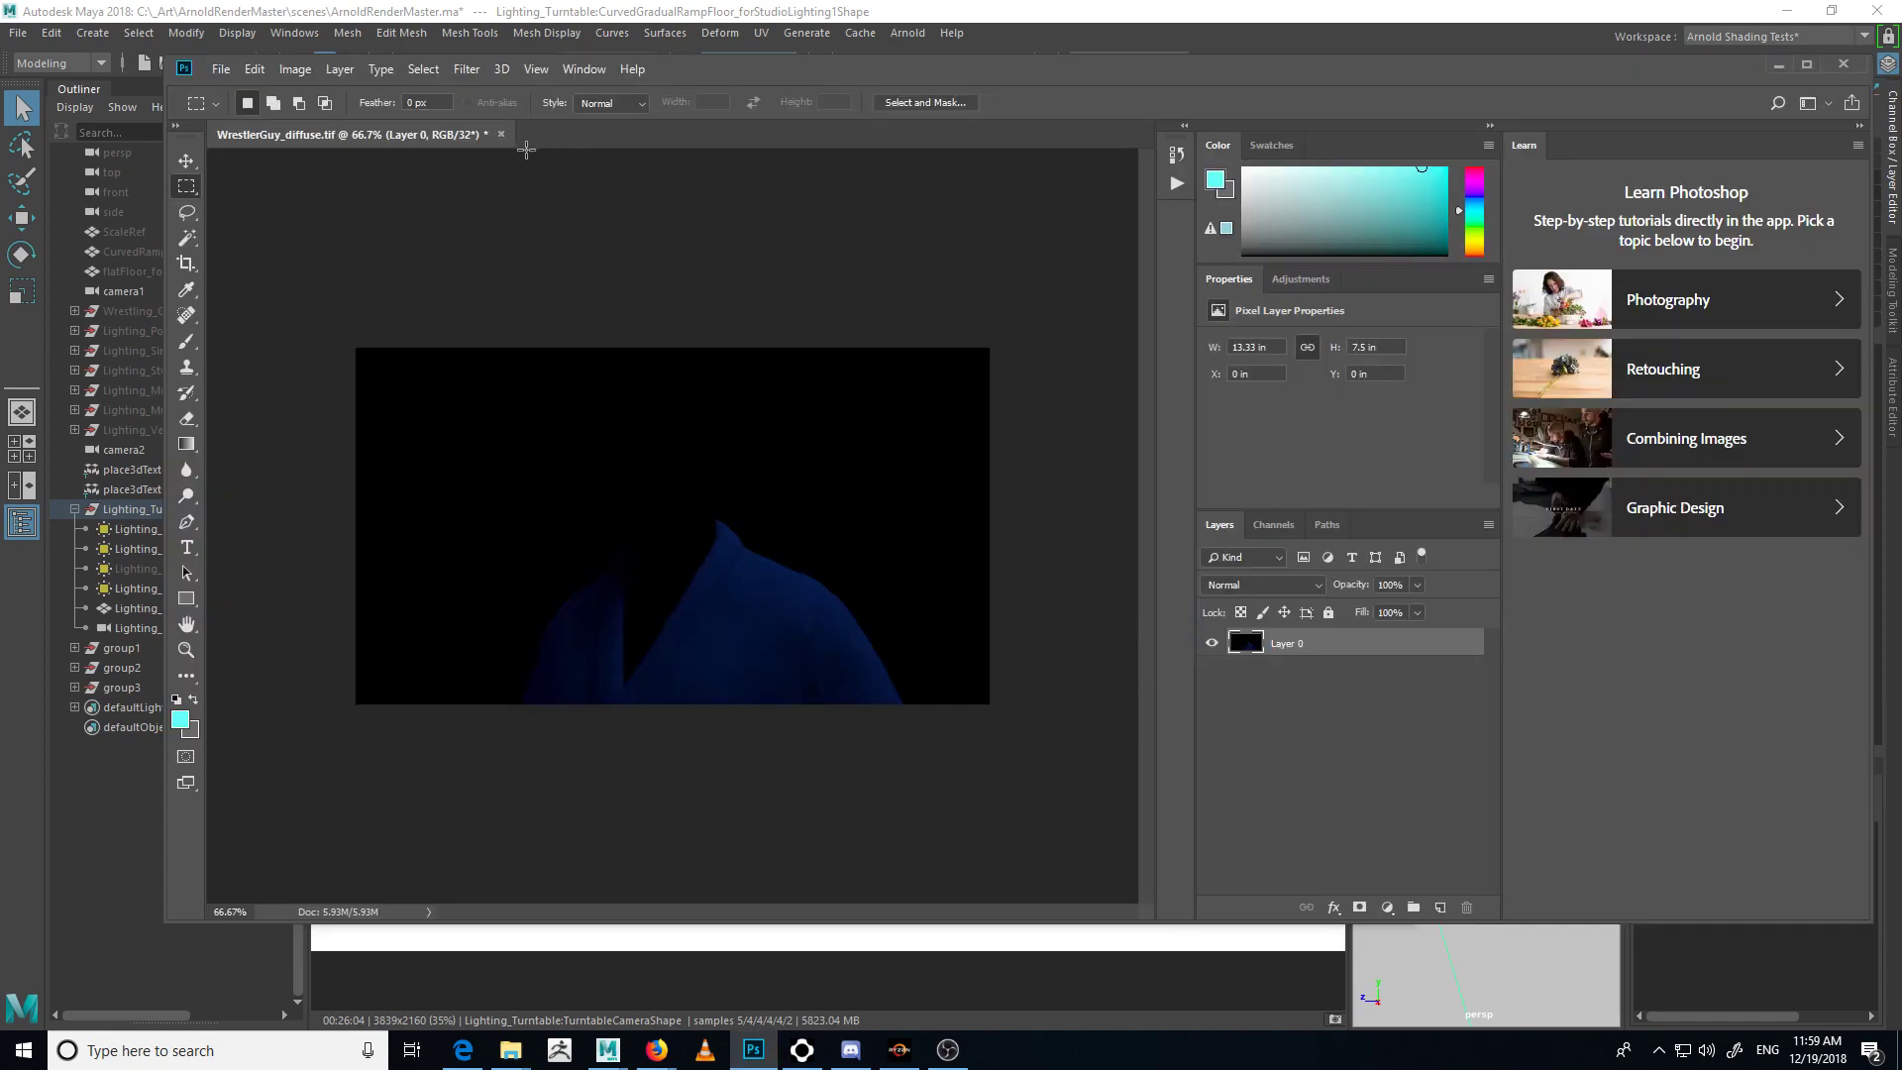
left_click(501, 133)
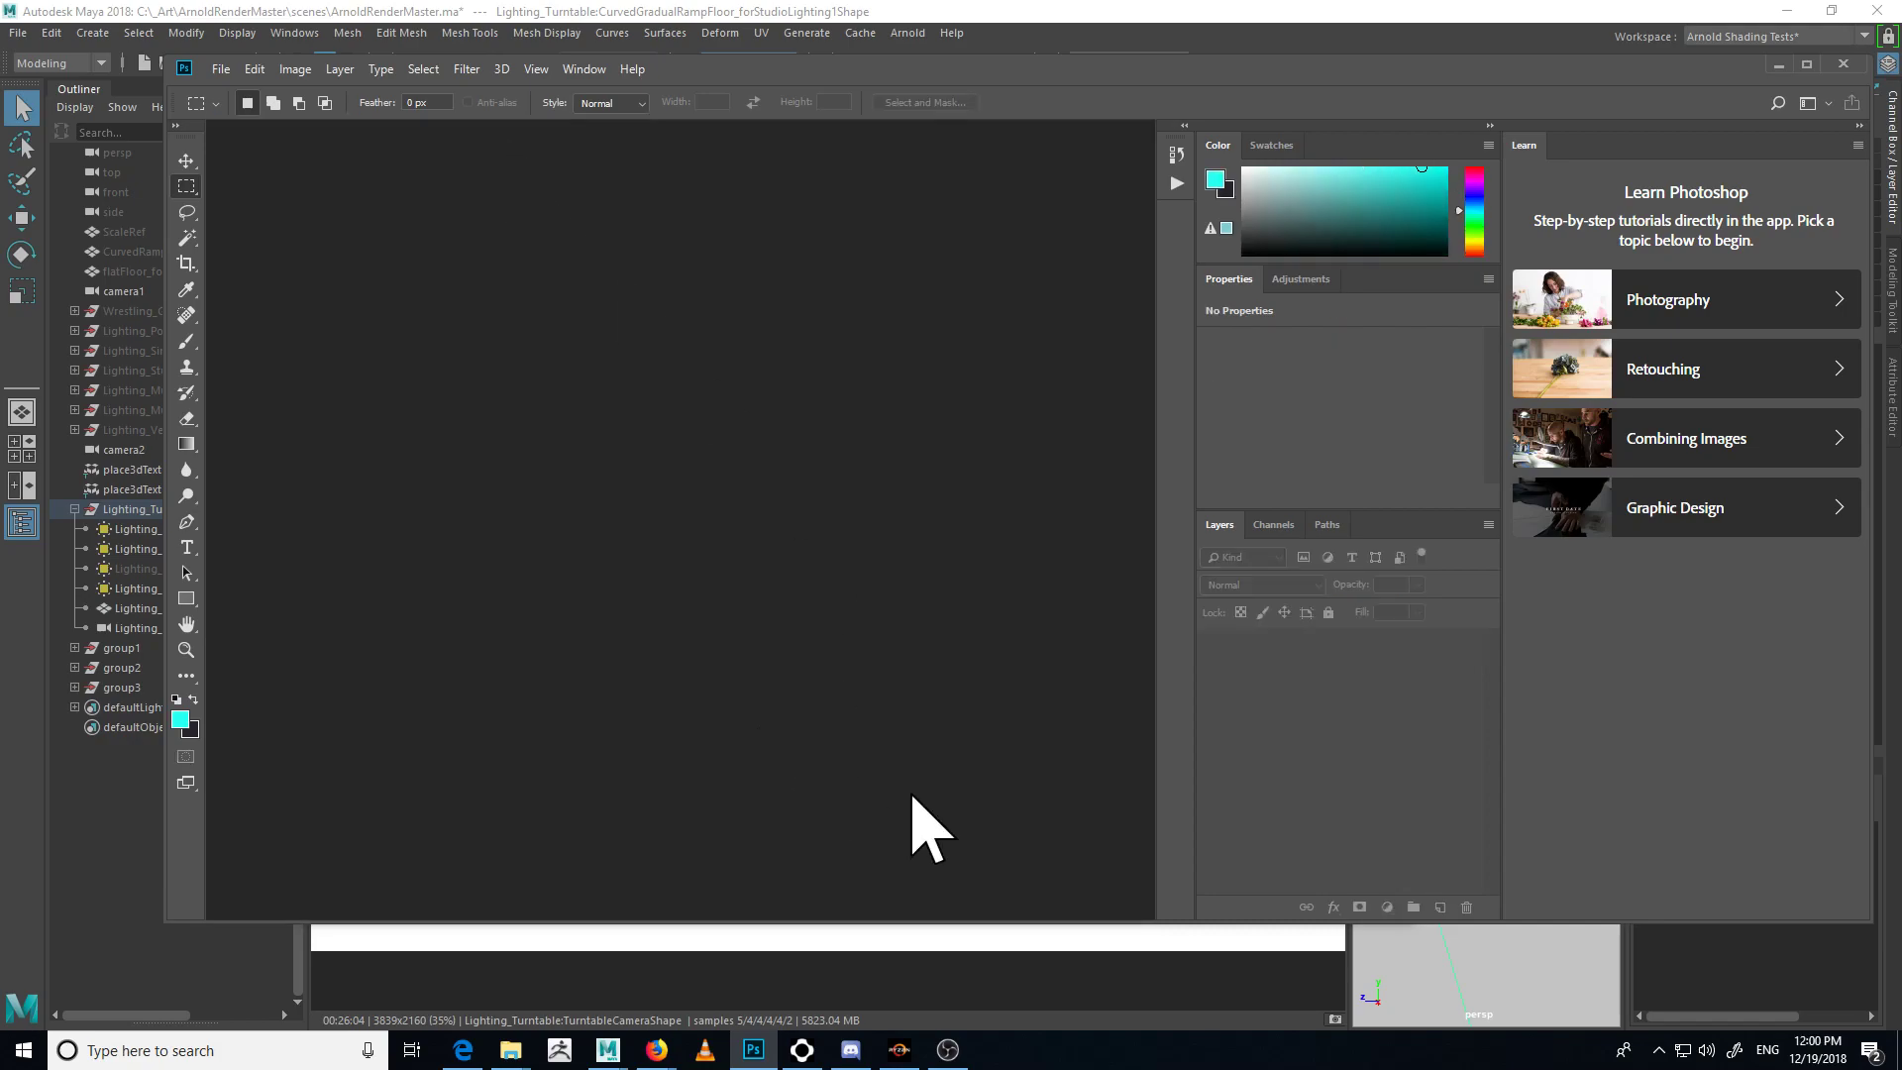
- Open WrestlerGuy_Composite.psd from the WrestlerGuy Renders folder in Photoshop
left_click(1151, 937)
key("alt+Tab")
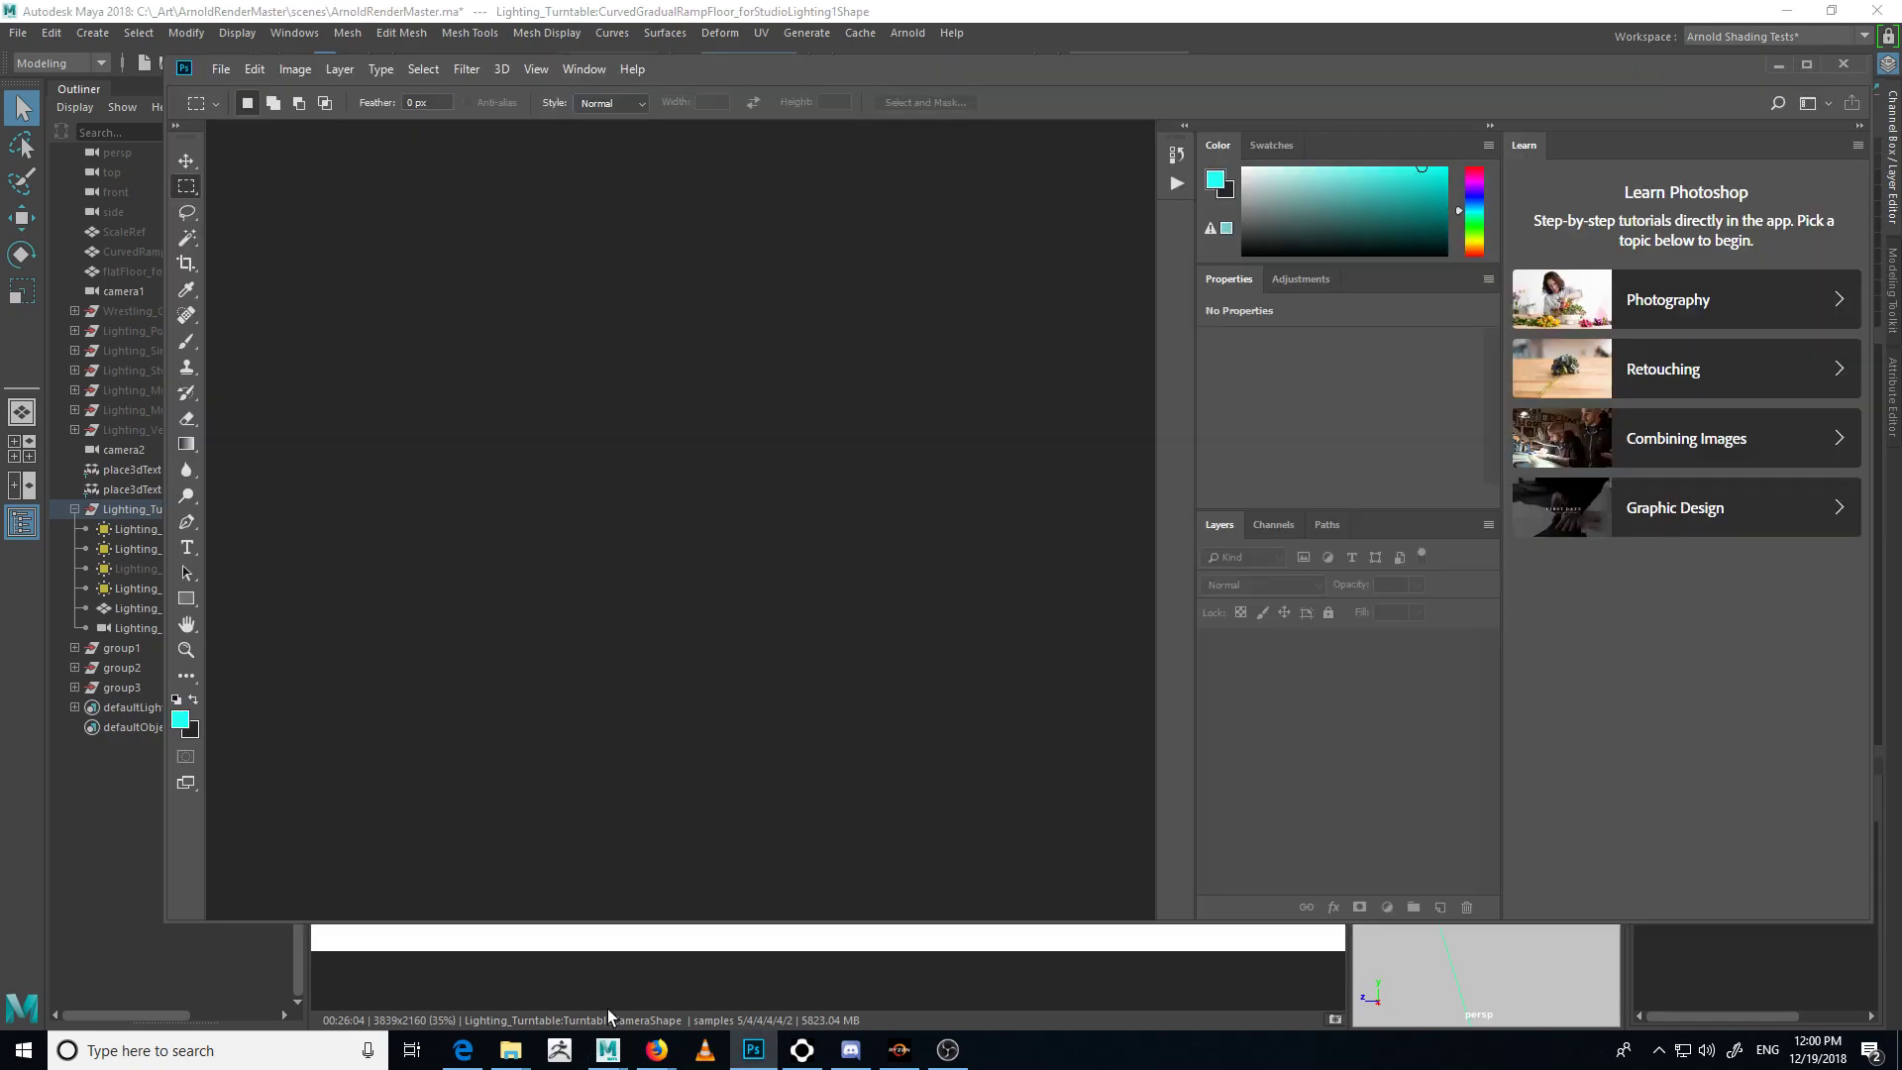
mouse_move(510, 1048)
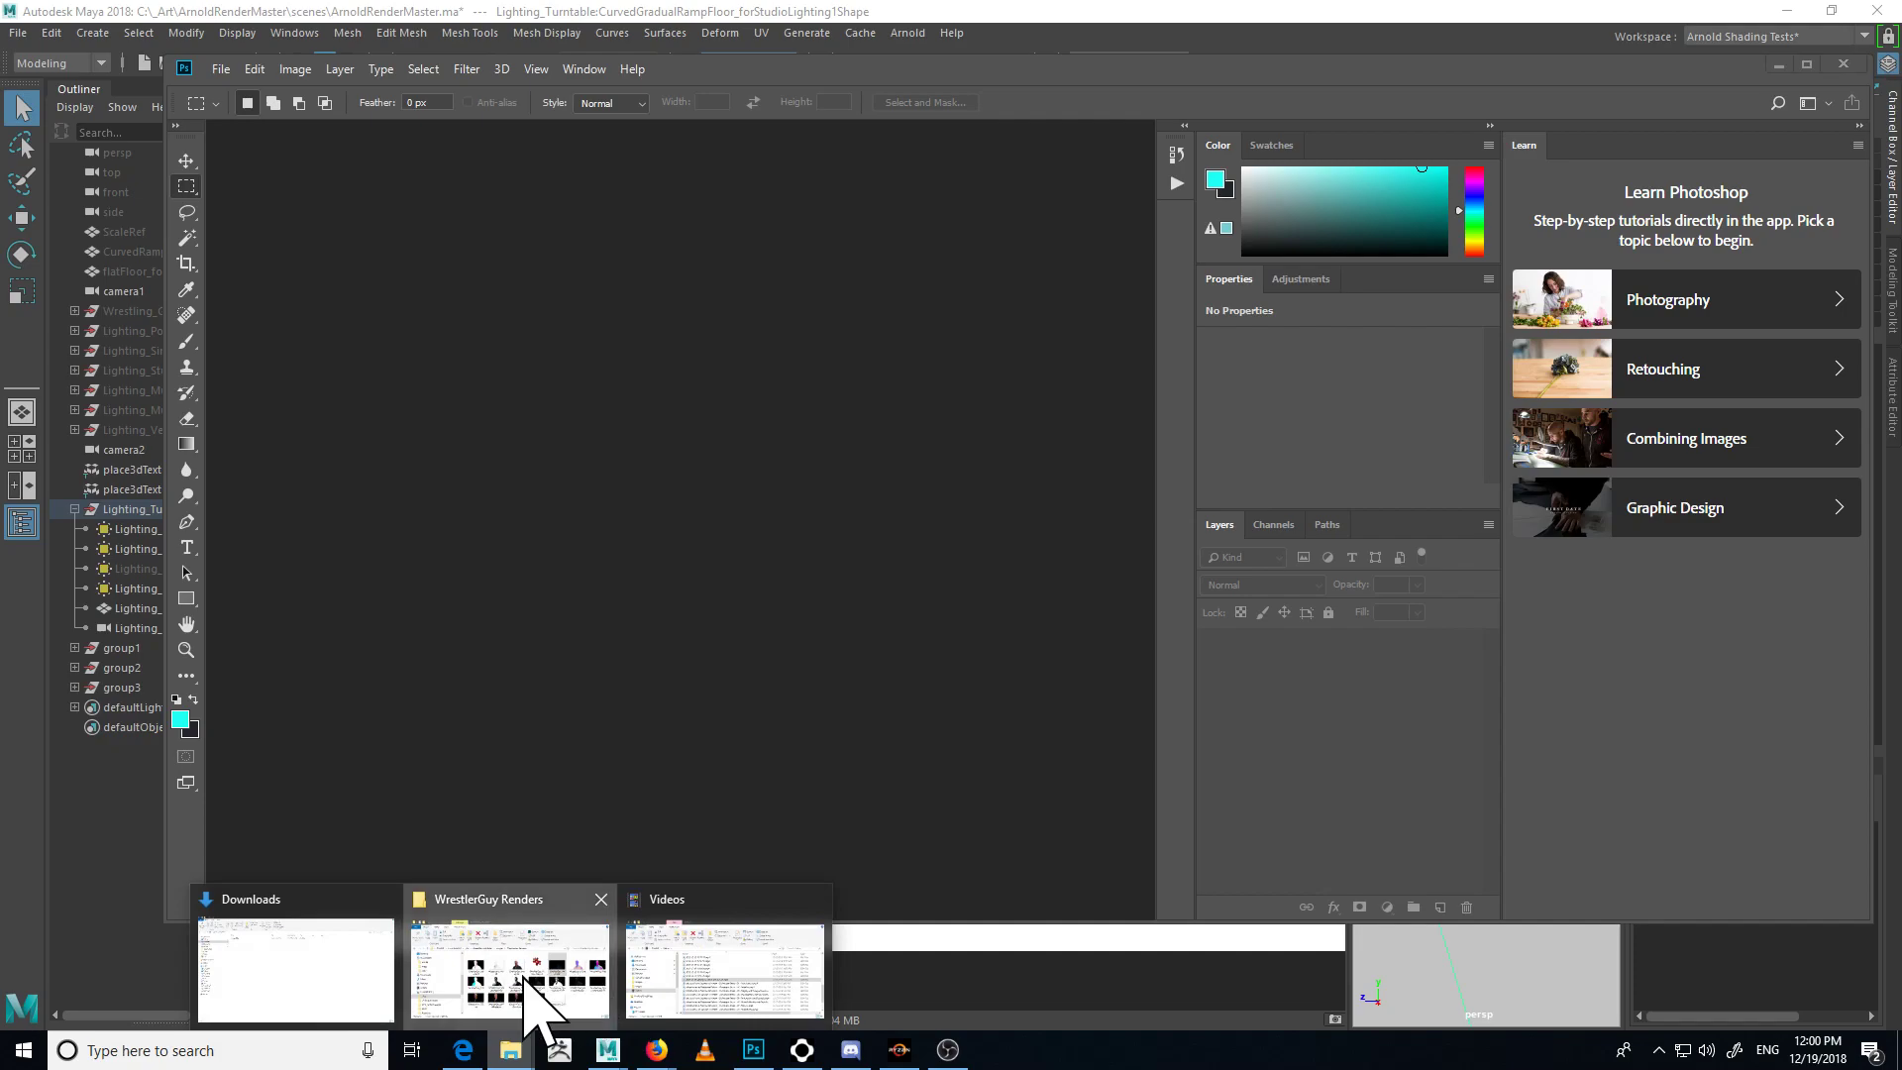
left_click(544, 1016)
left_click_drag(852, 391, 1901, 411)
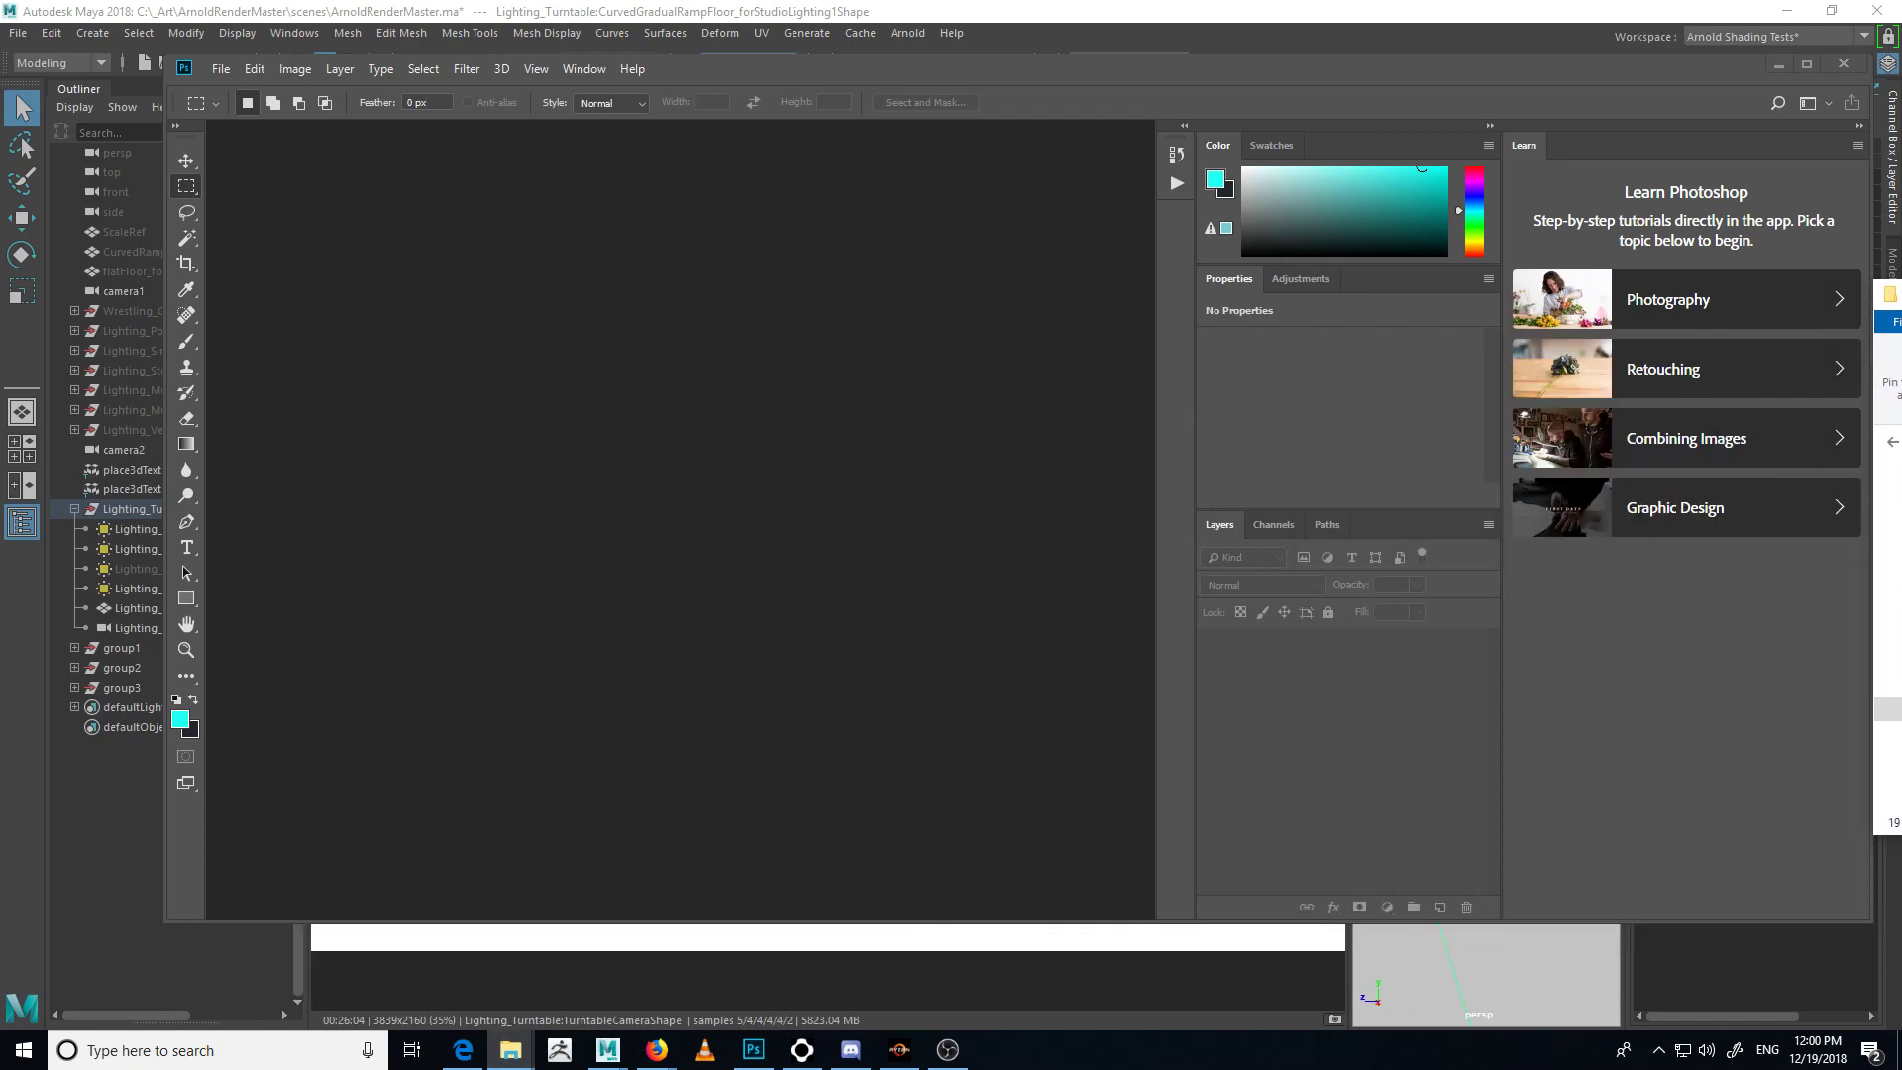
left_click_drag(1901, 654, 786, 539)
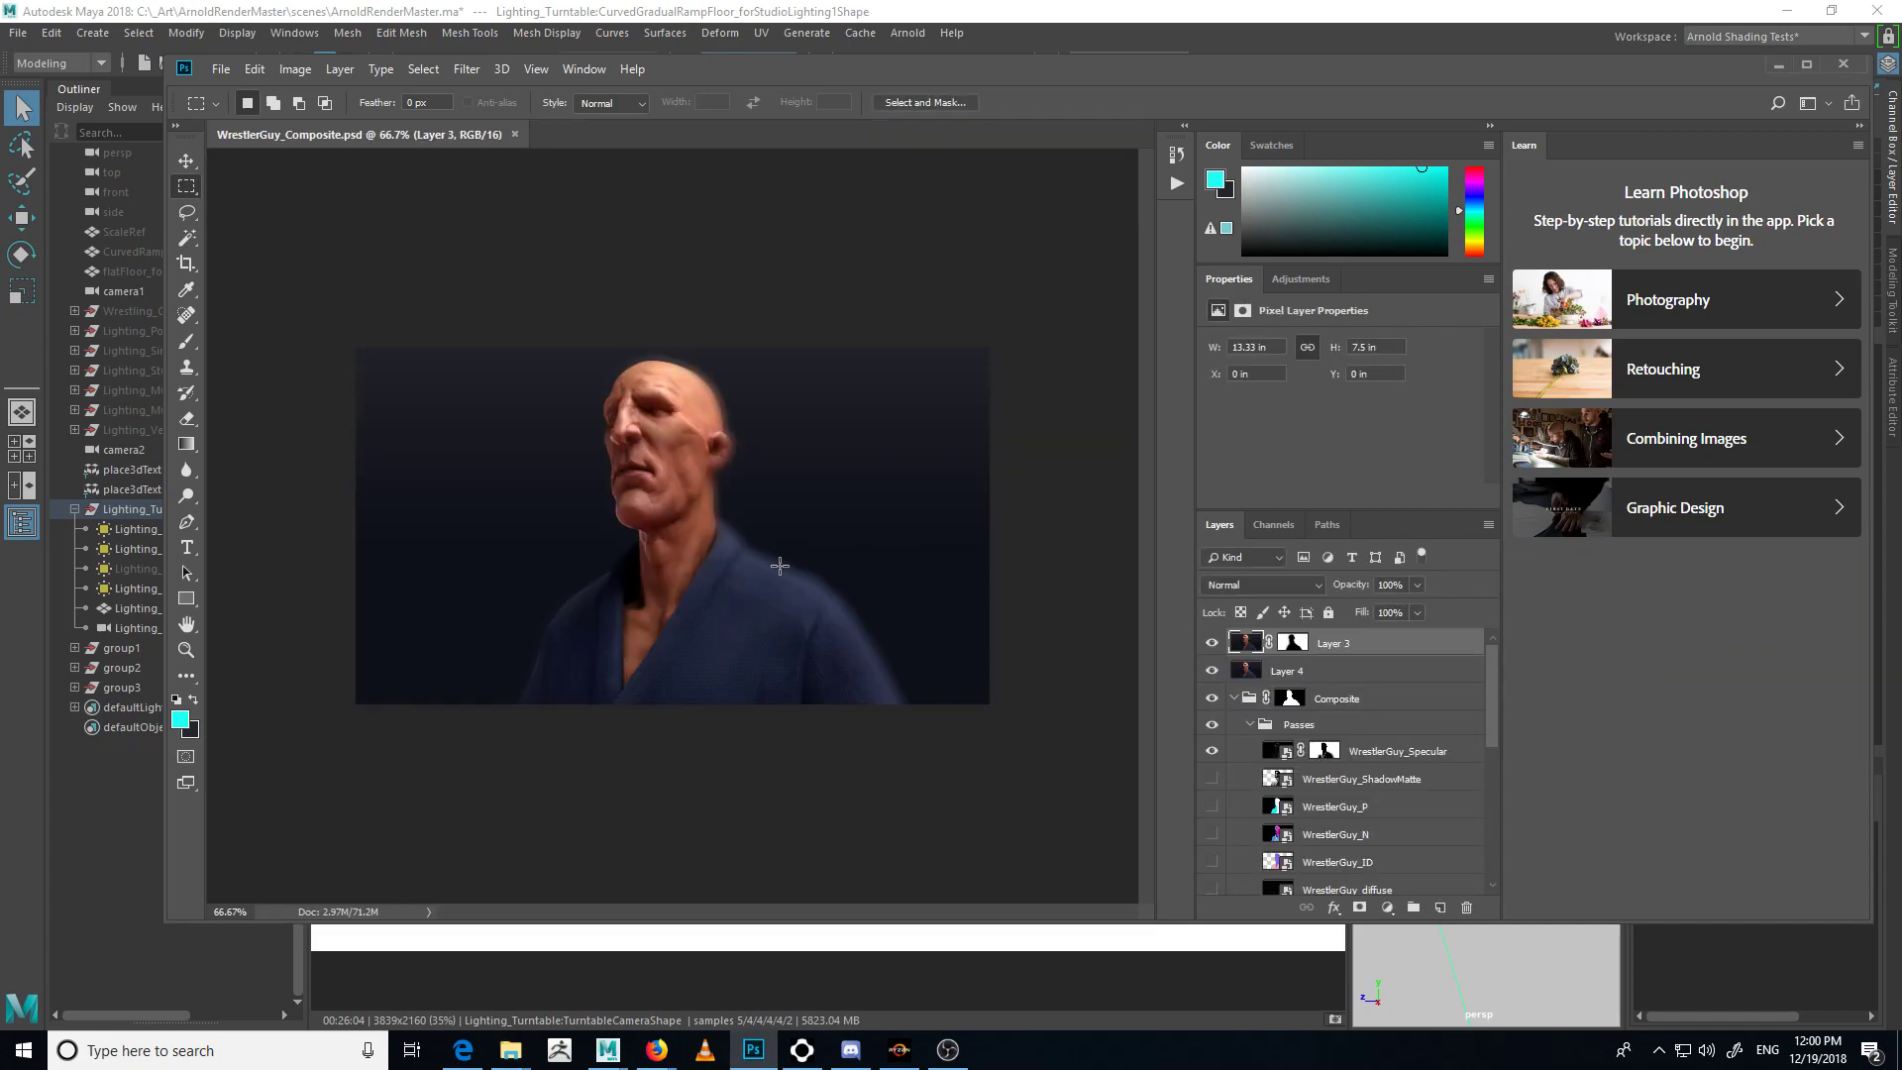
- Compare the composite with and without Layer 3, and leave both Layer 3 and Layer 4 hidden
key("ctrl+1")
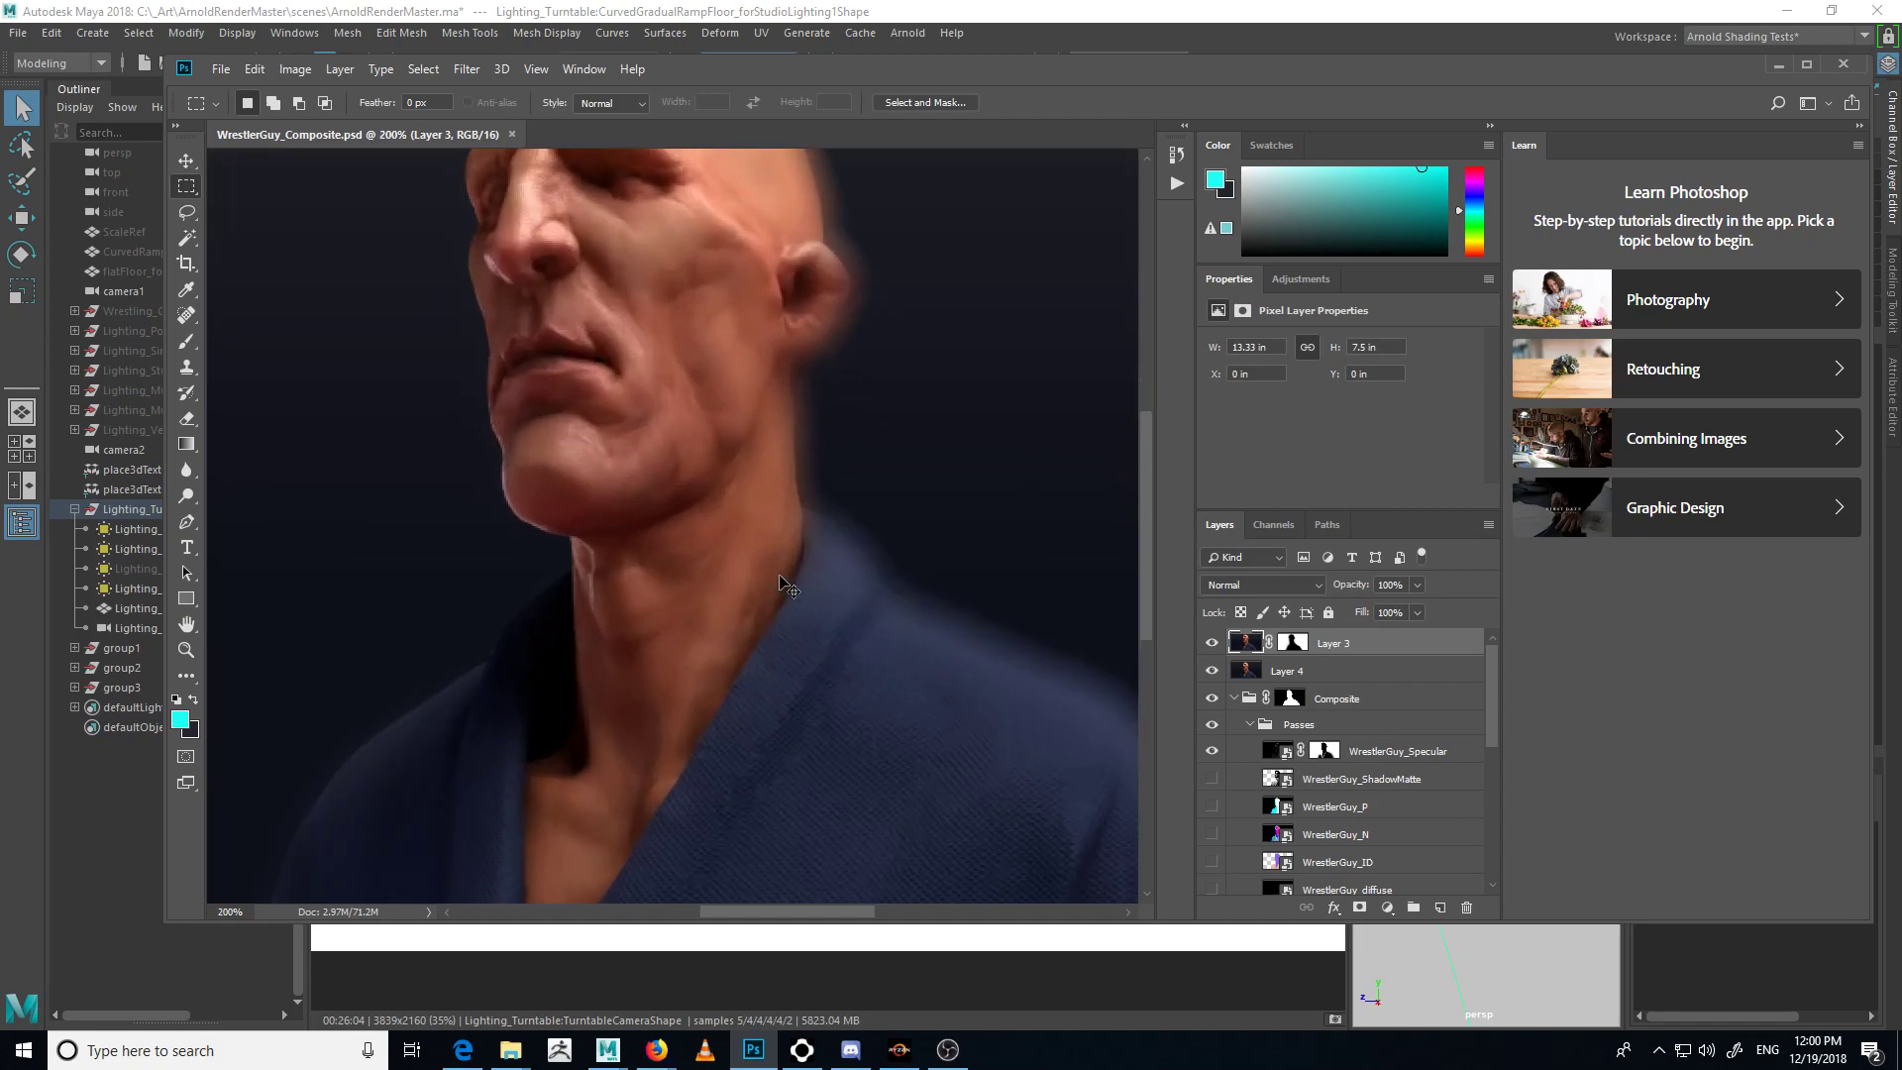
left_click(1315, 664)
left_click(1211, 644)
left_click(1212, 644)
left_click(1212, 644)
left_click(1213, 671)
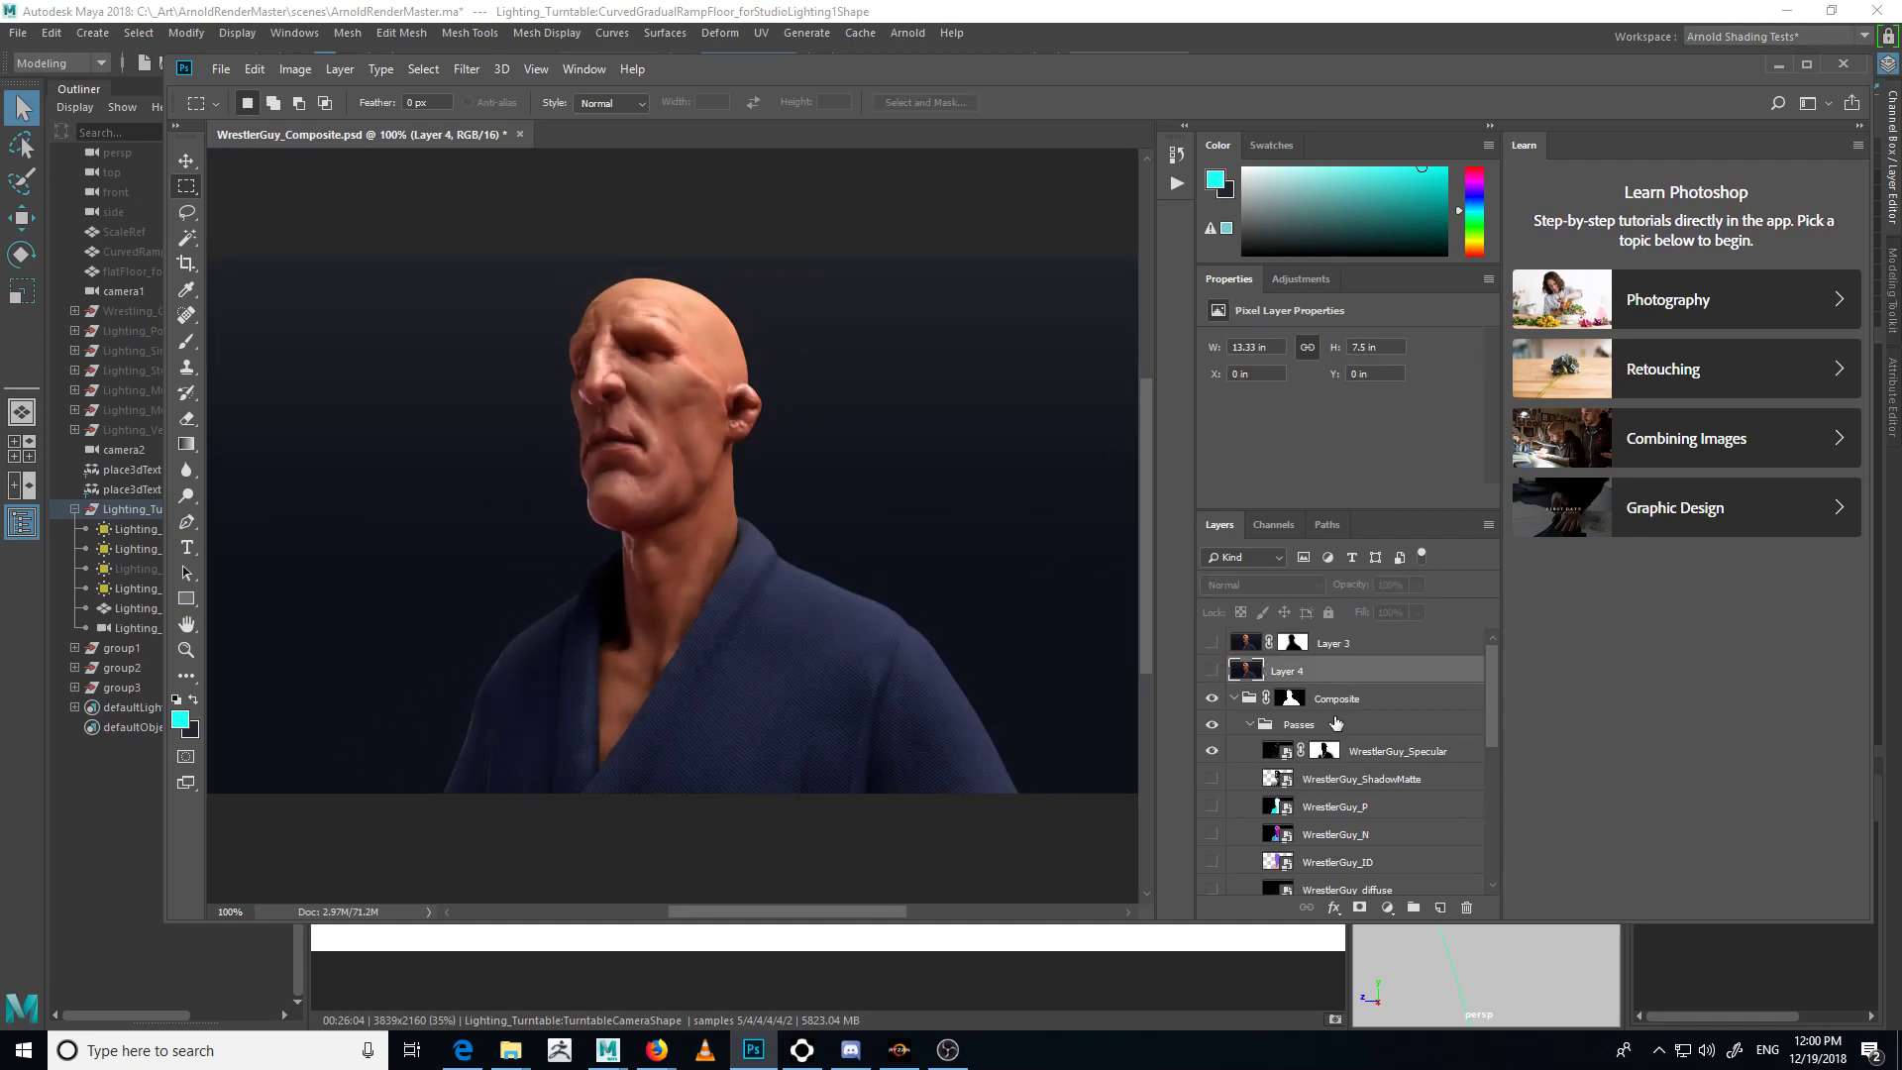
- Select the Composite group's layer mask and collapse the Passes group inside Composite
left_click(1288, 698)
left_click(1236, 699)
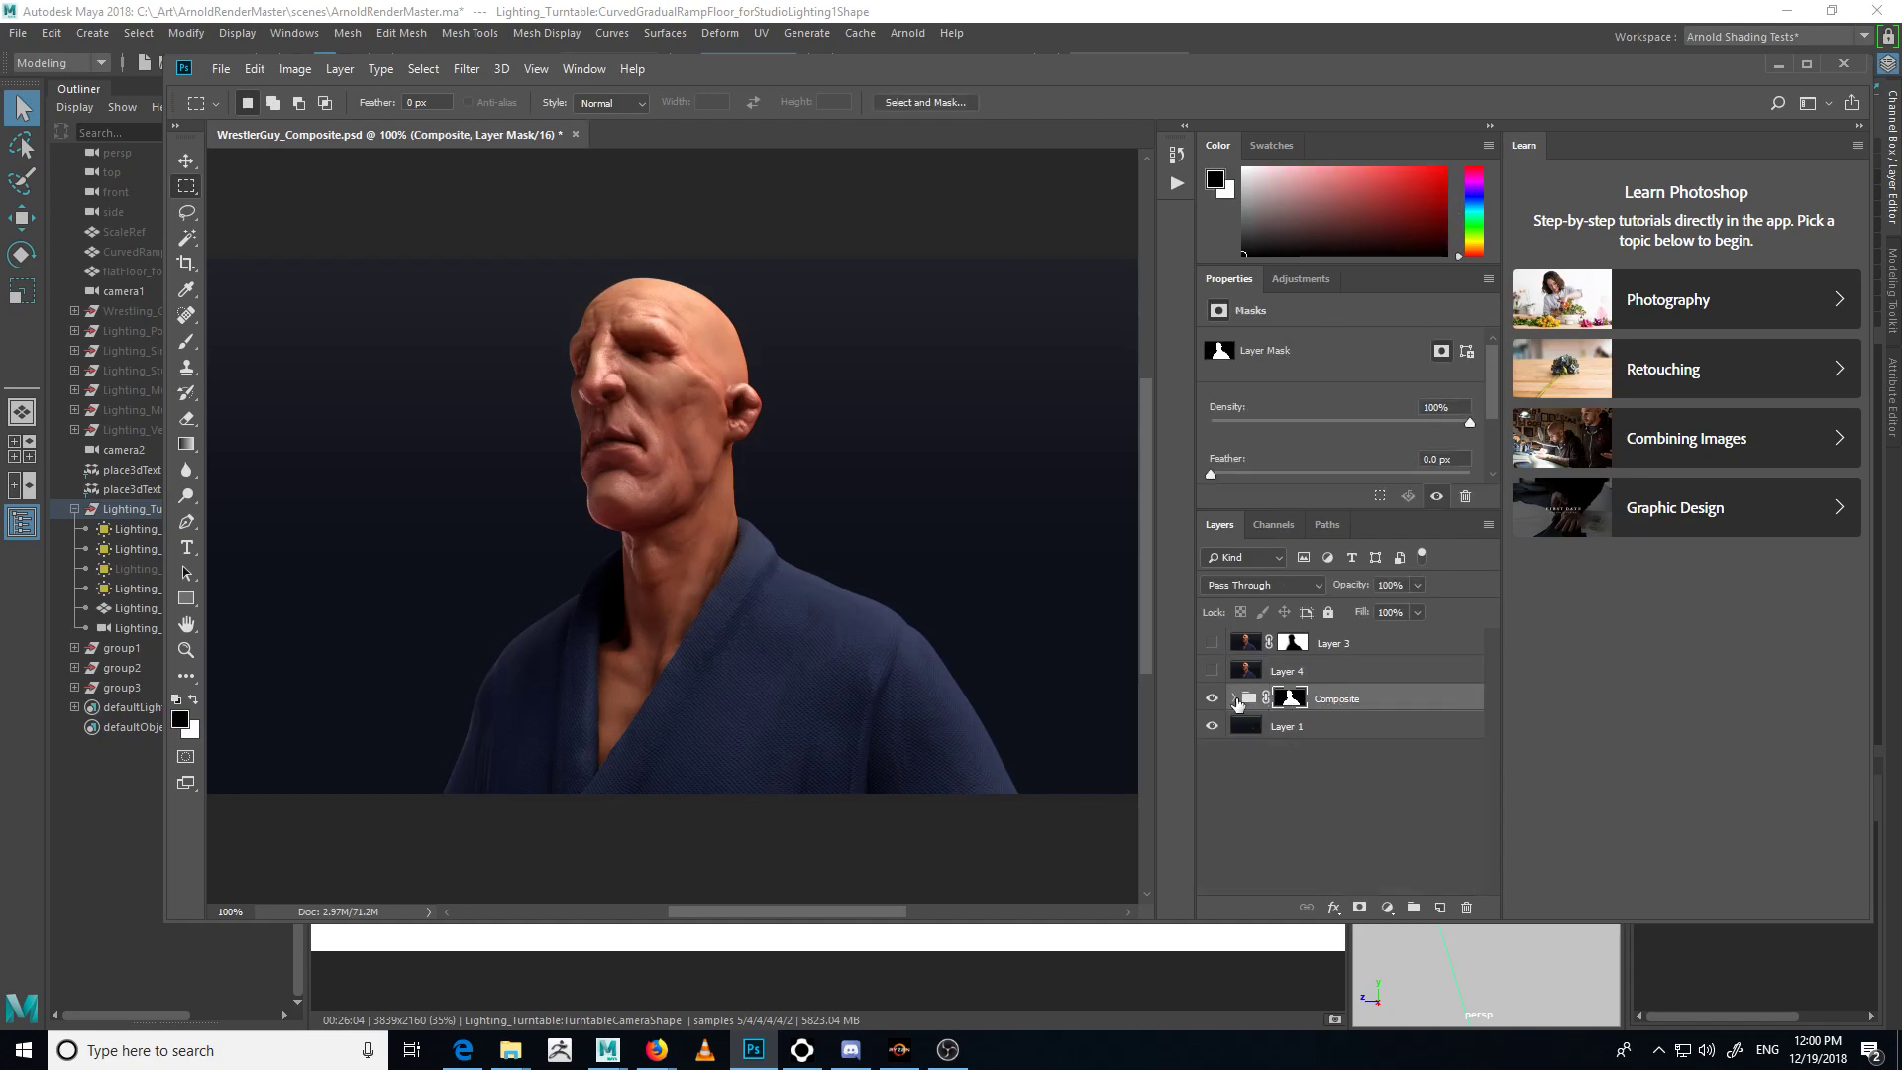
left_click(1234, 698)
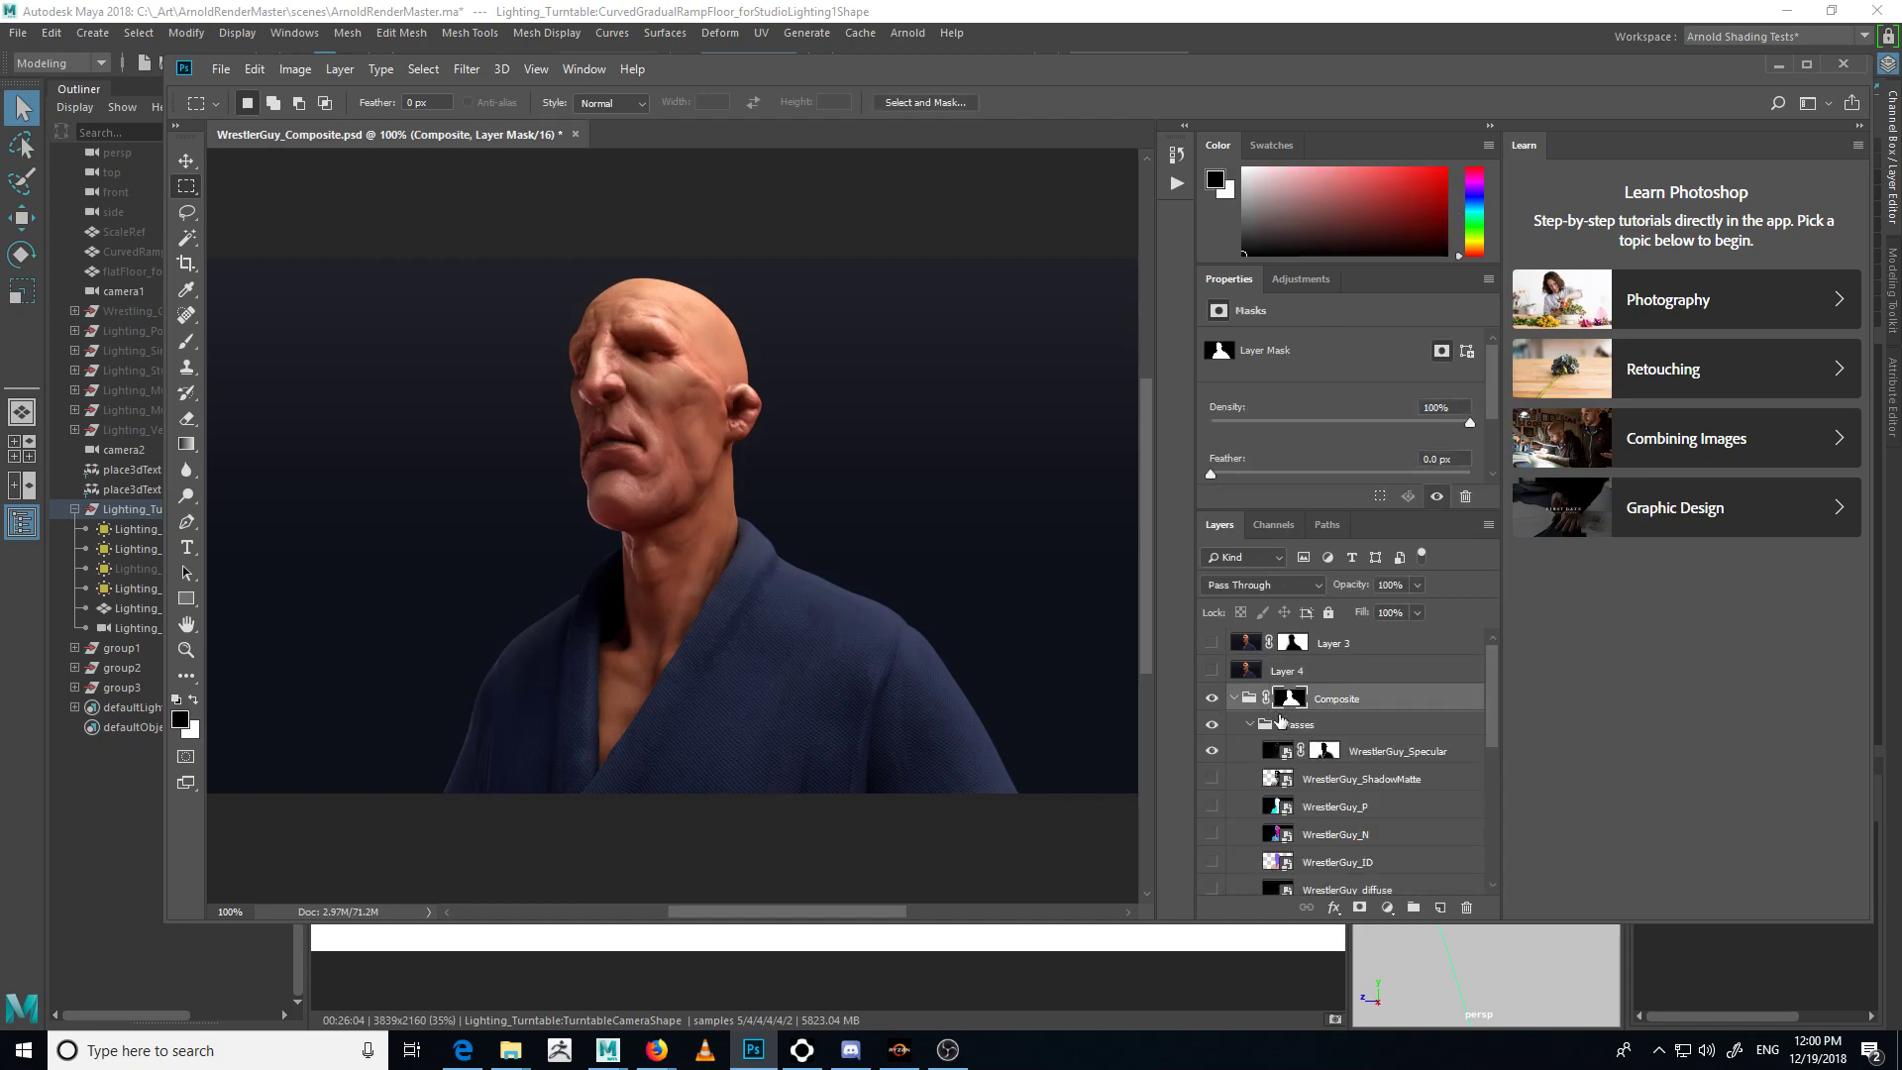
left_click(1241, 727)
- Toggle the visibility of the Passes group to compare the composited passes with the Beauty layer alone
left_click(1218, 729)
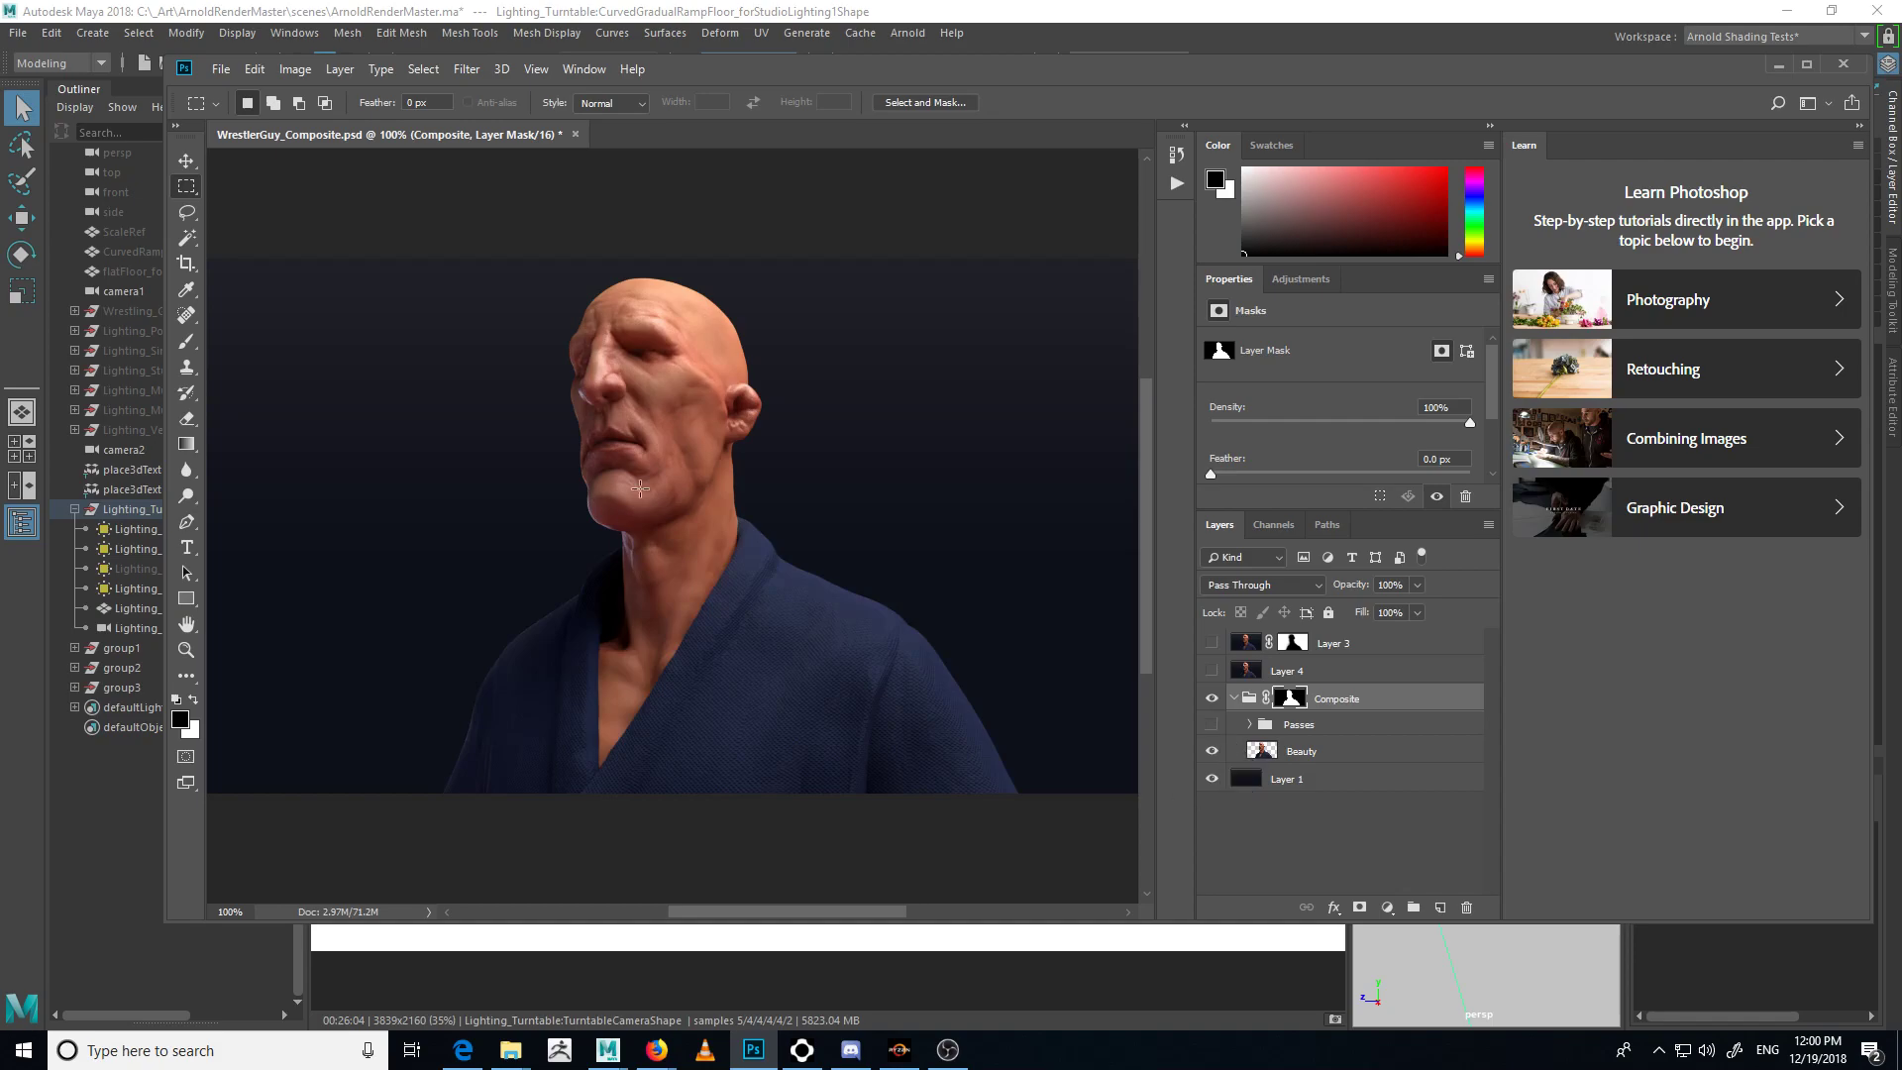
left_click(1208, 728)
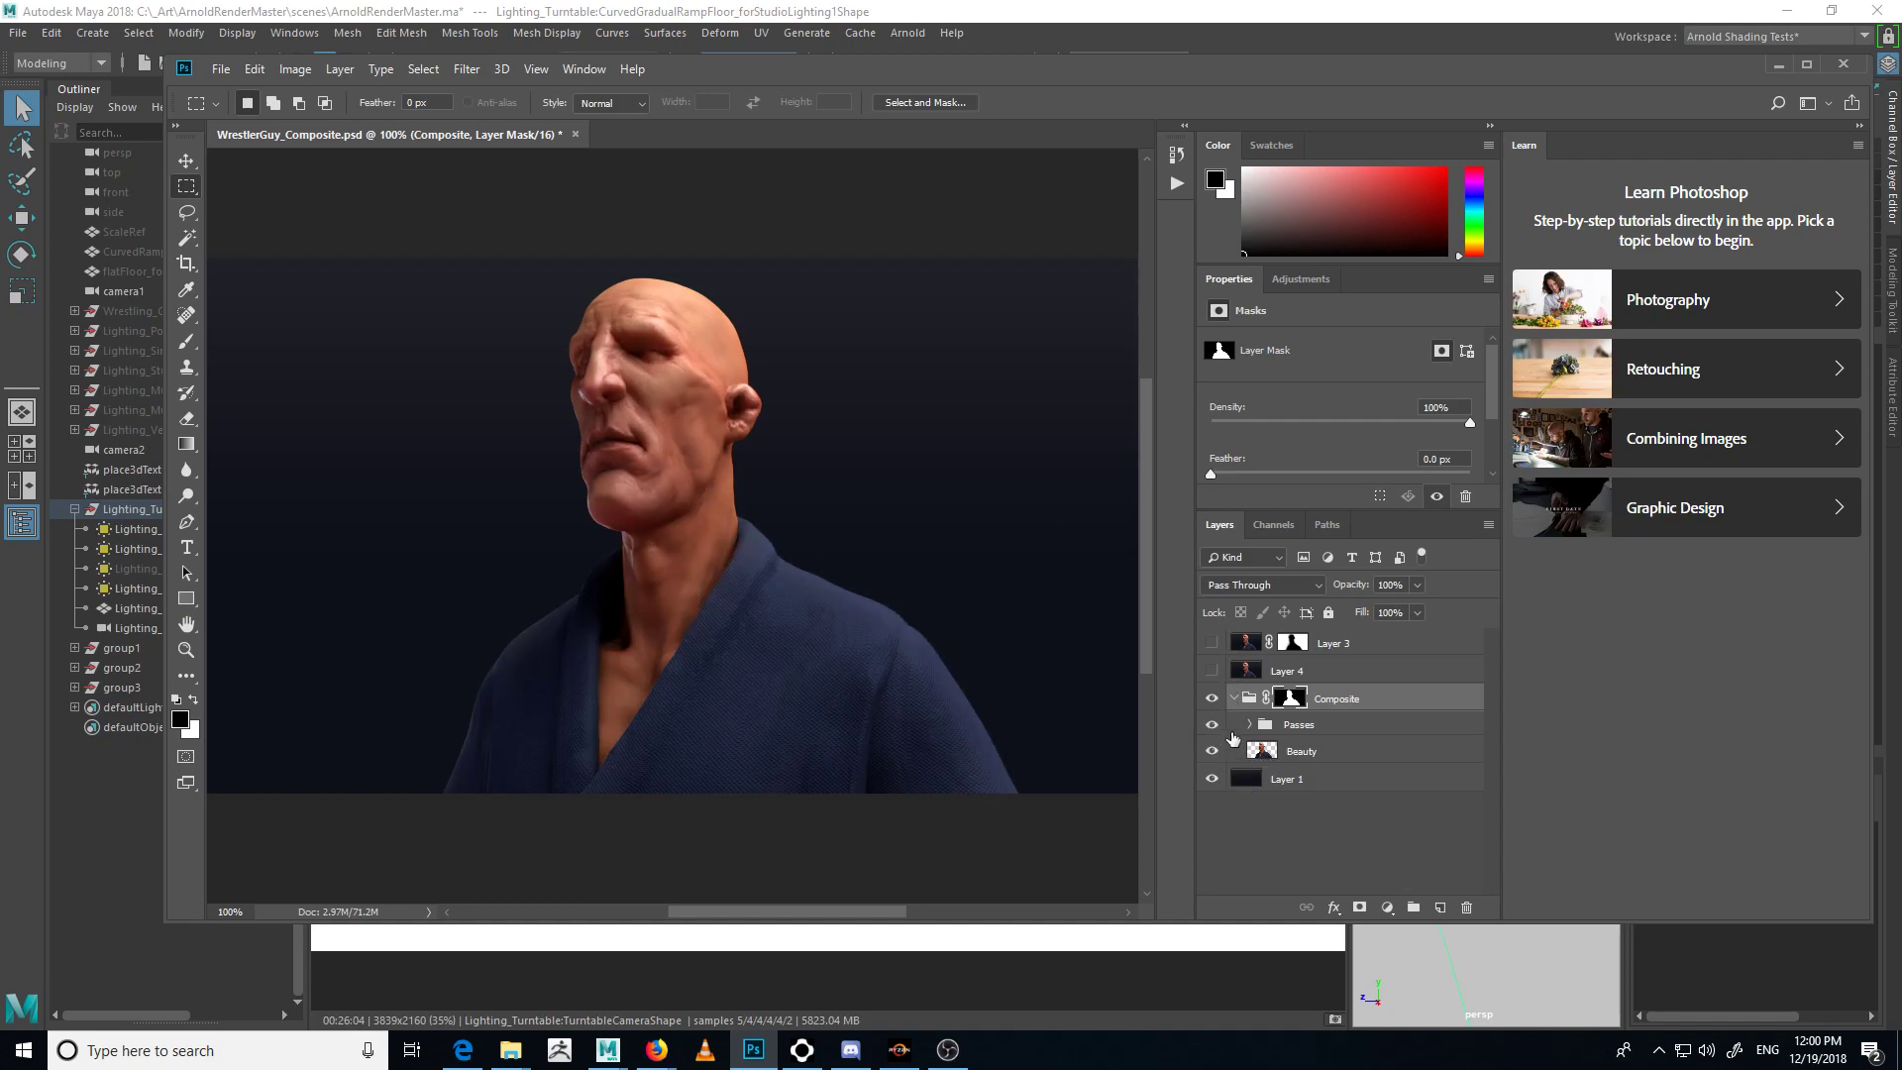
left_click(1212, 728)
left_click(1213, 729)
left_click(1212, 729)
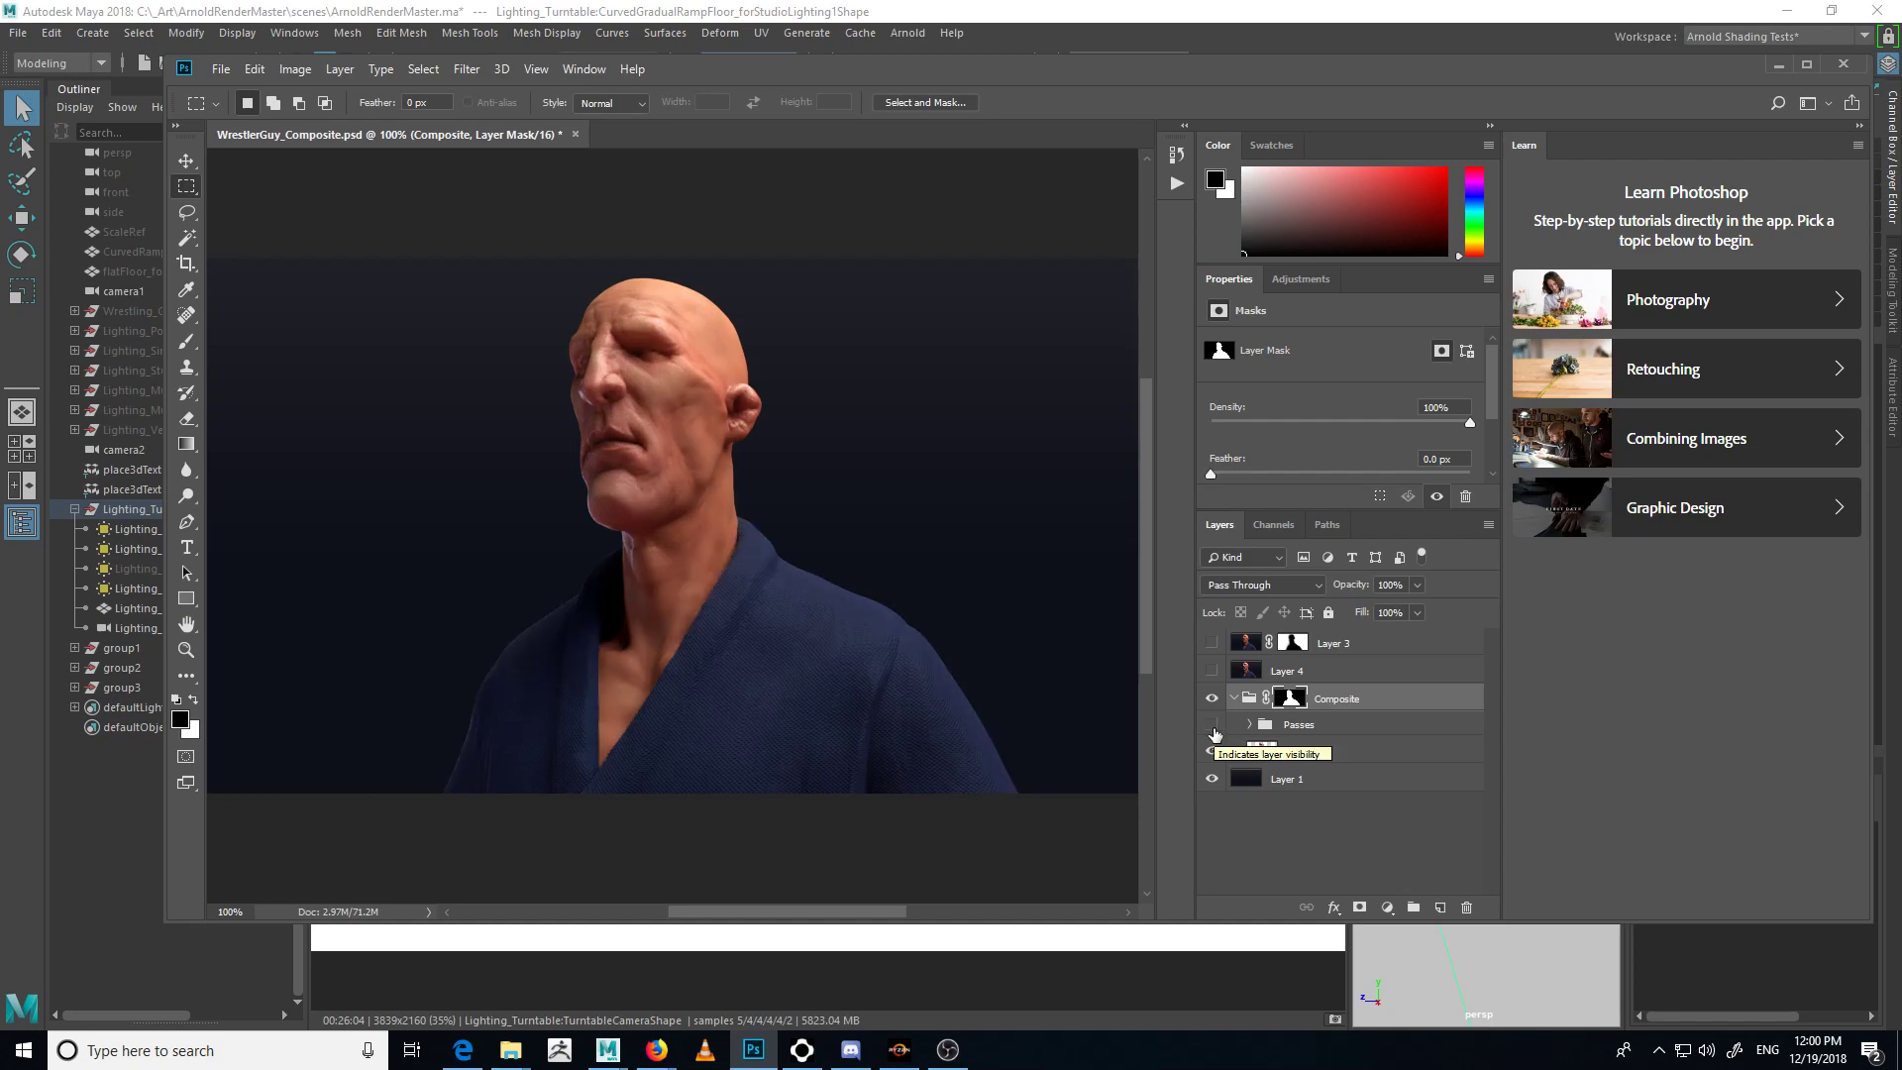
left_click(1213, 729)
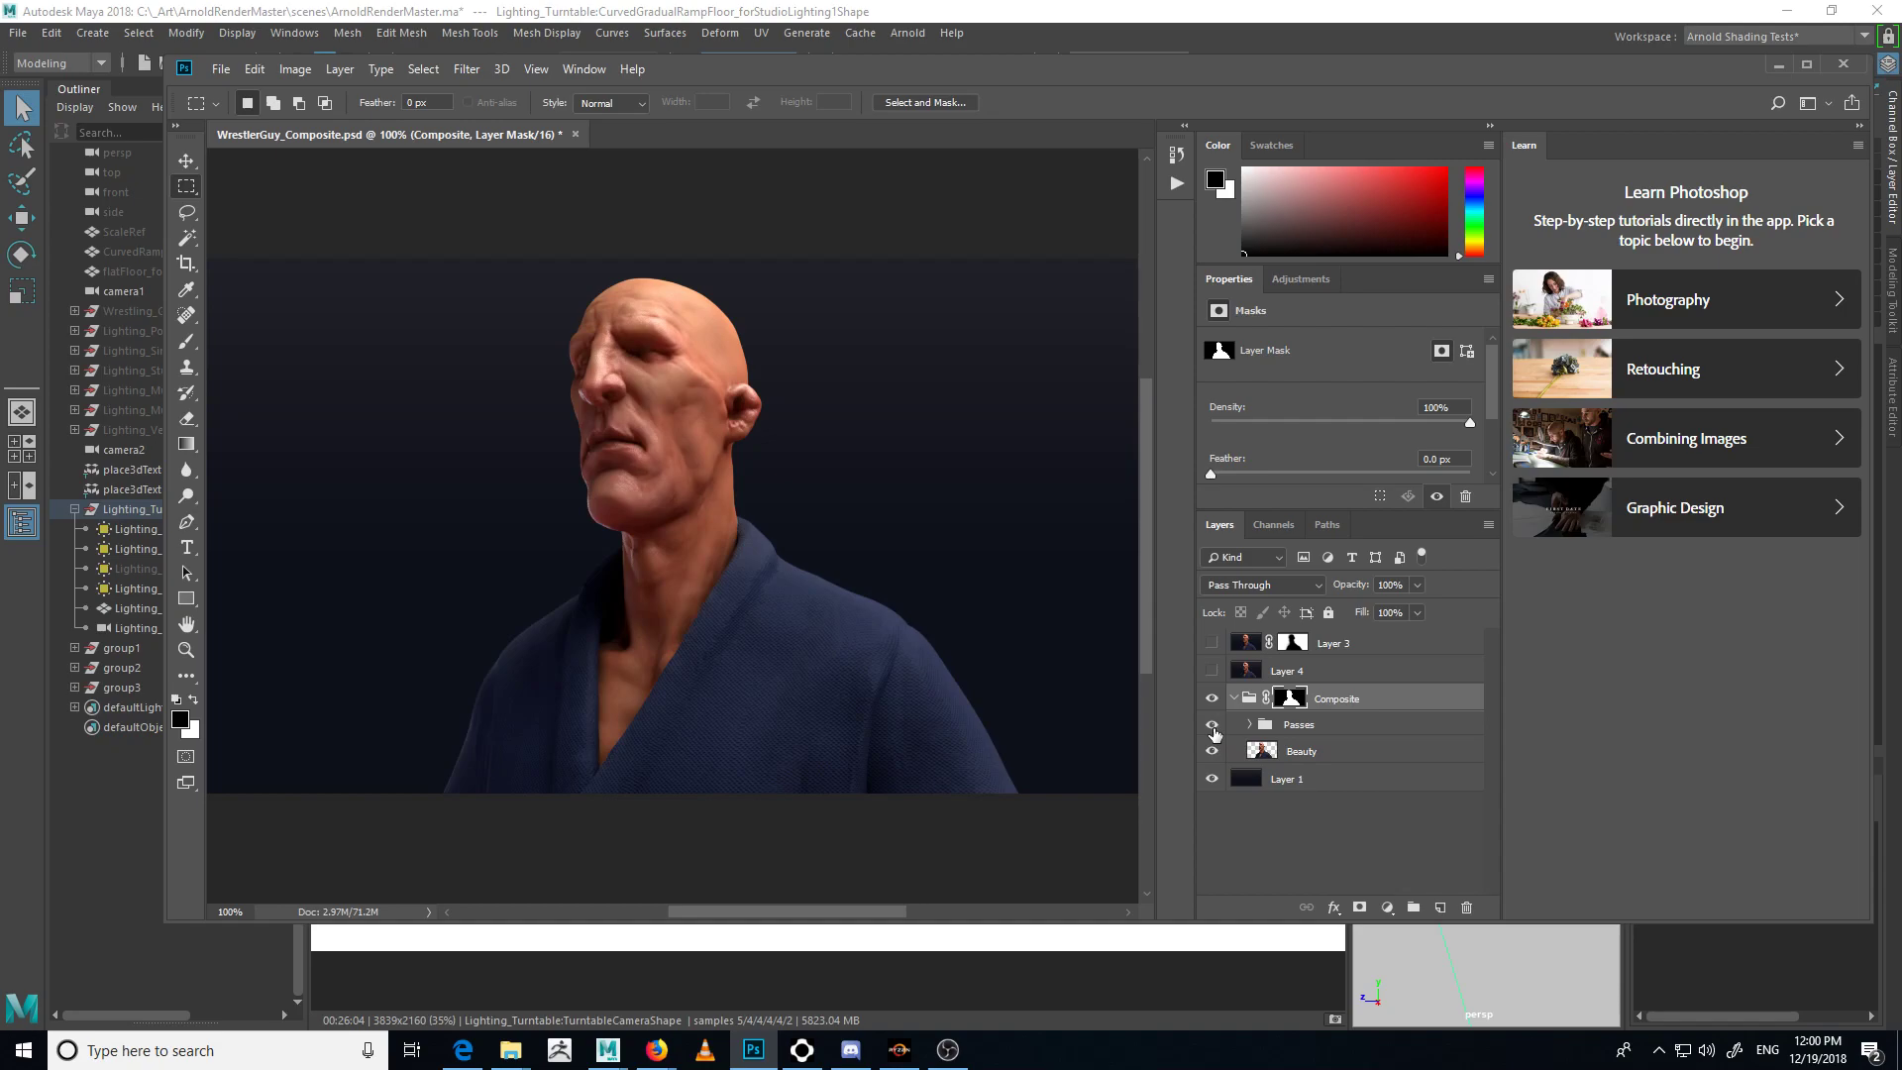
left_click(1213, 729)
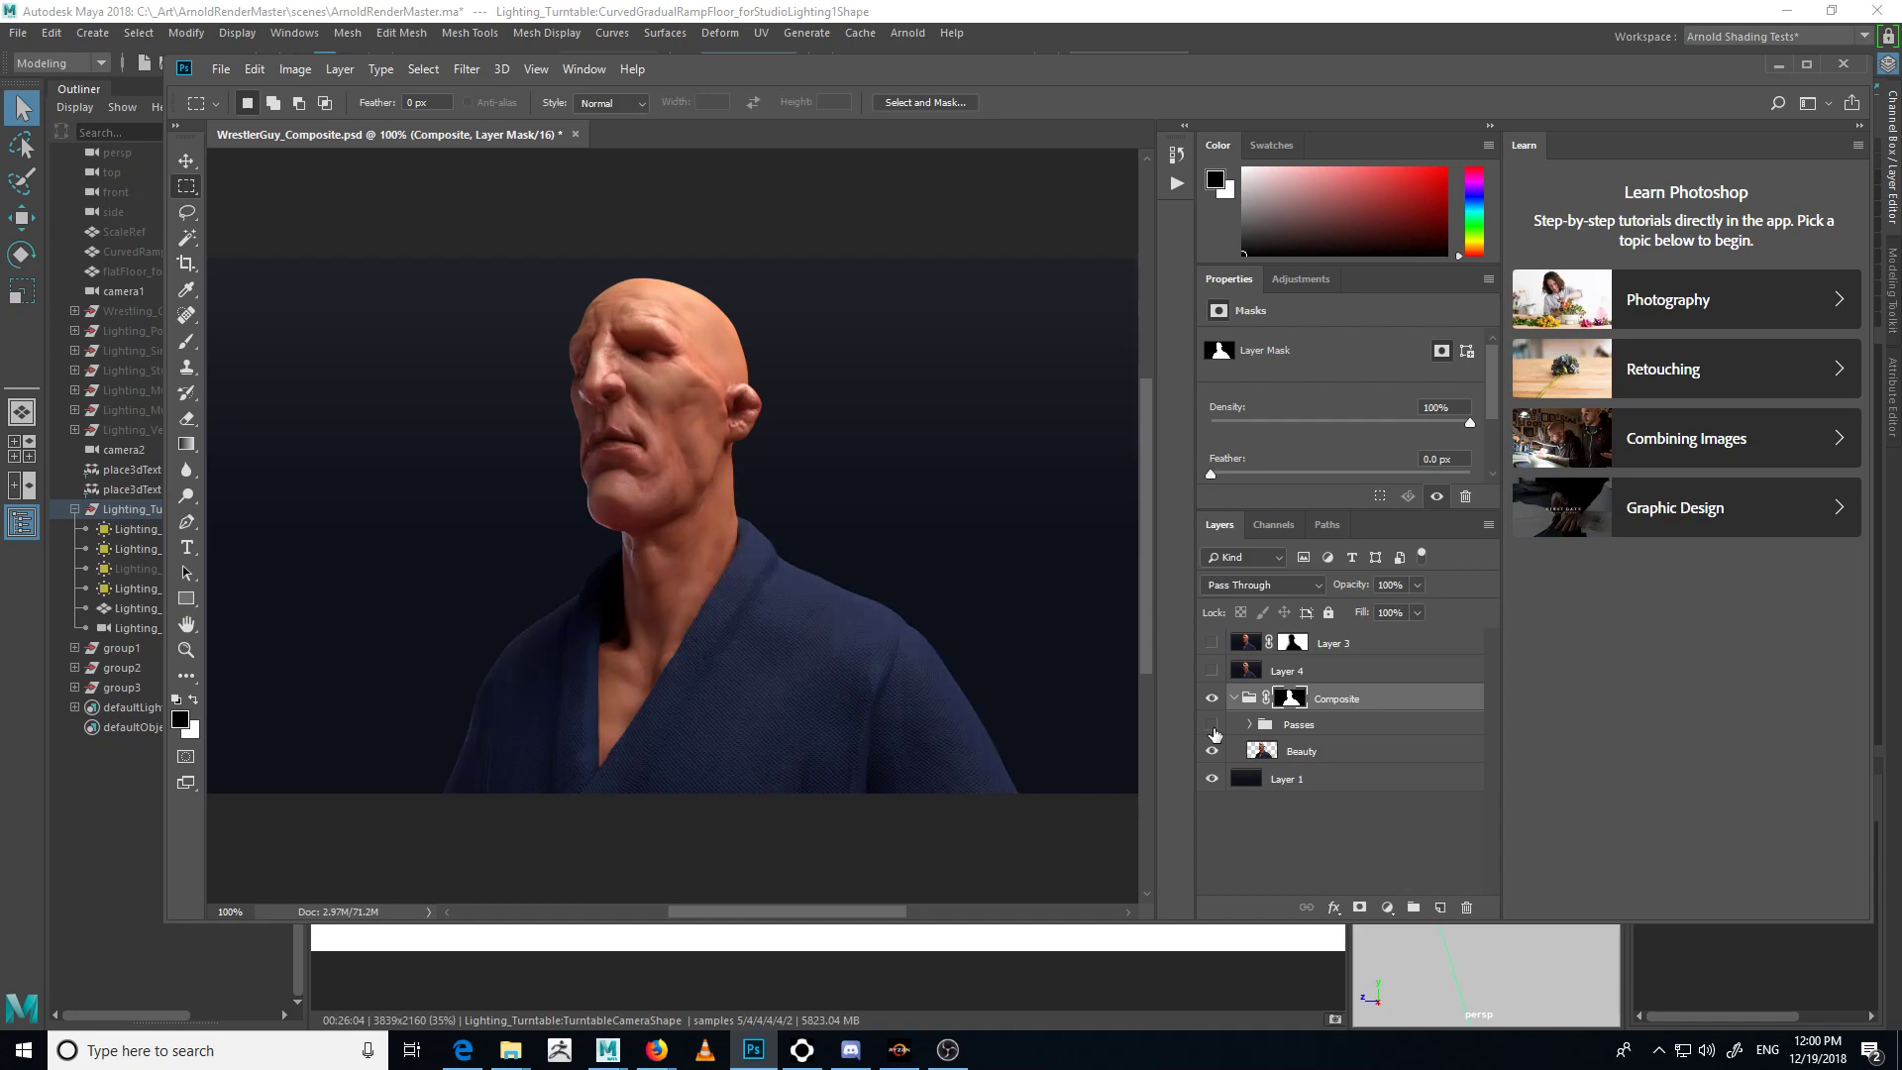
left_click(1213, 729)
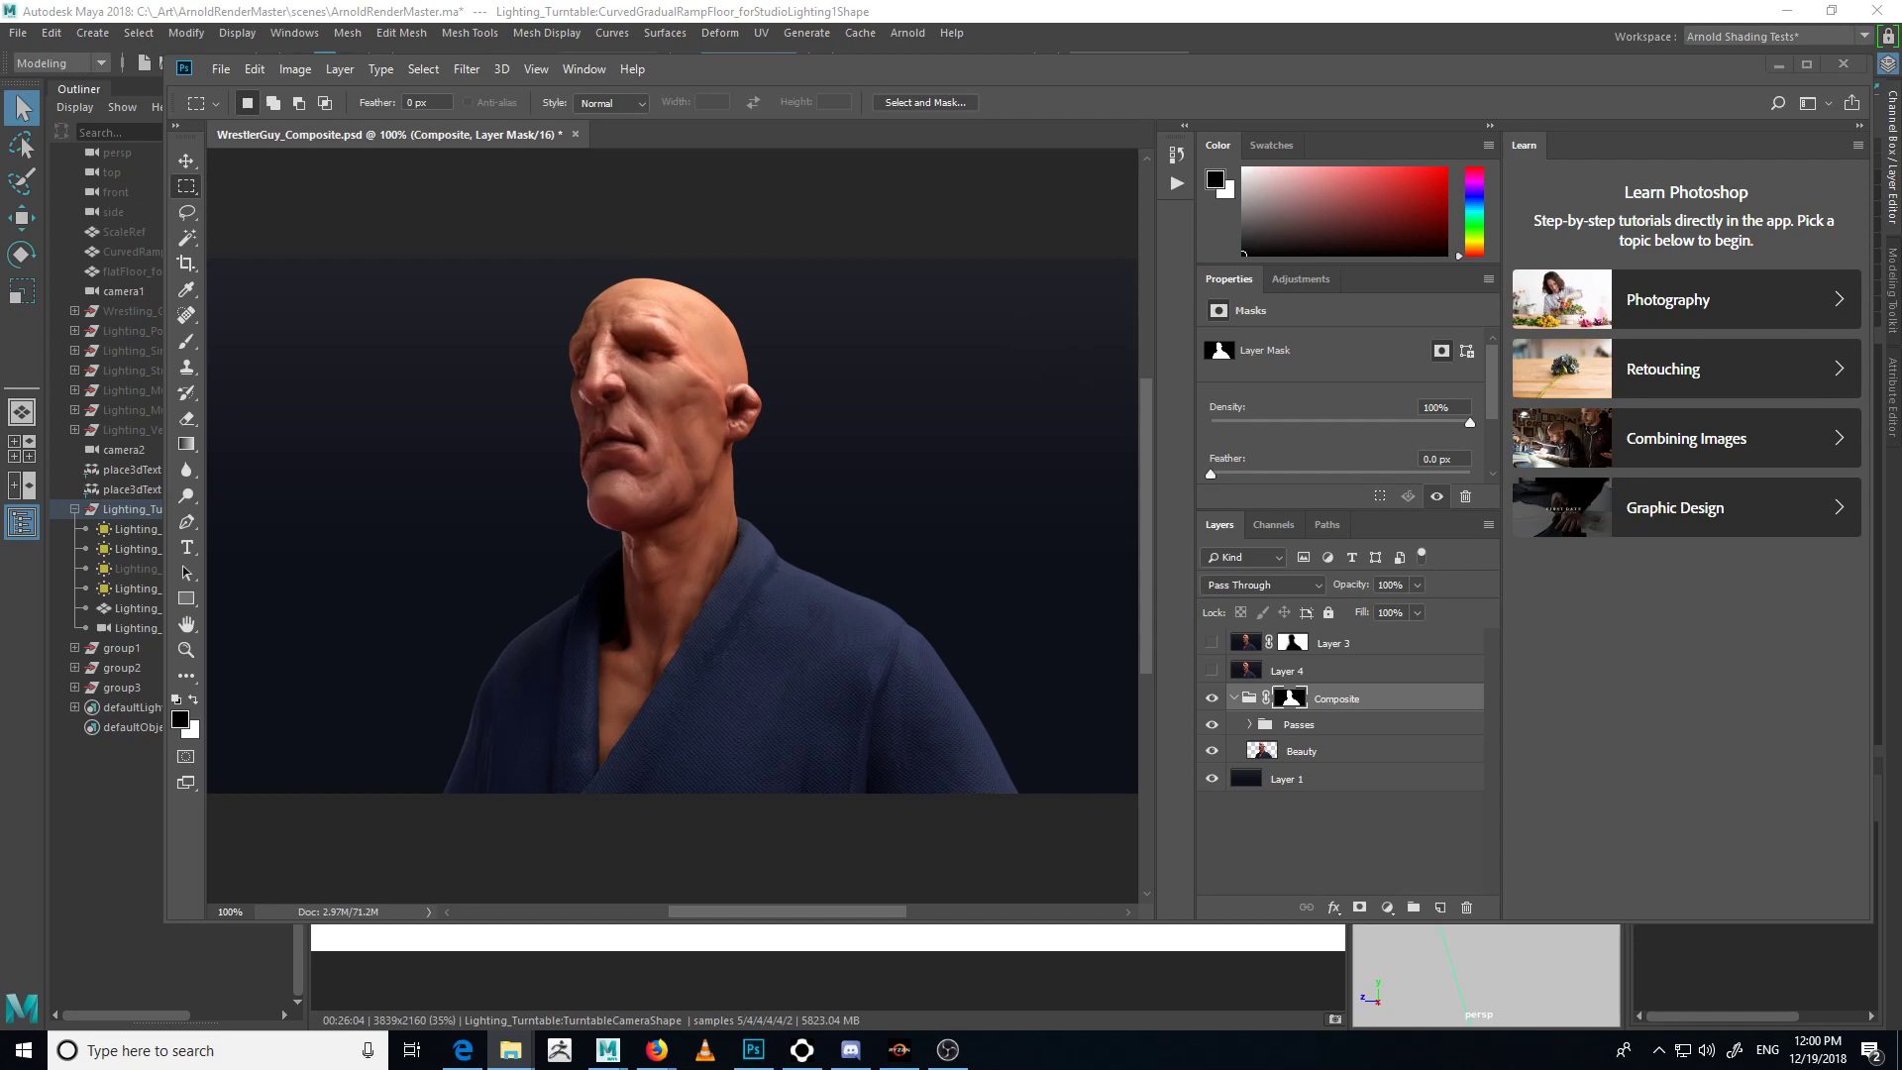
- Open WrestlerGuy_beauty.tif from the WrestlerGuy Renders folder as its own Photoshop document
left_click_drag(1901, 288, 947, 288)
left_click_drag(1174, 550, 1016, 99)
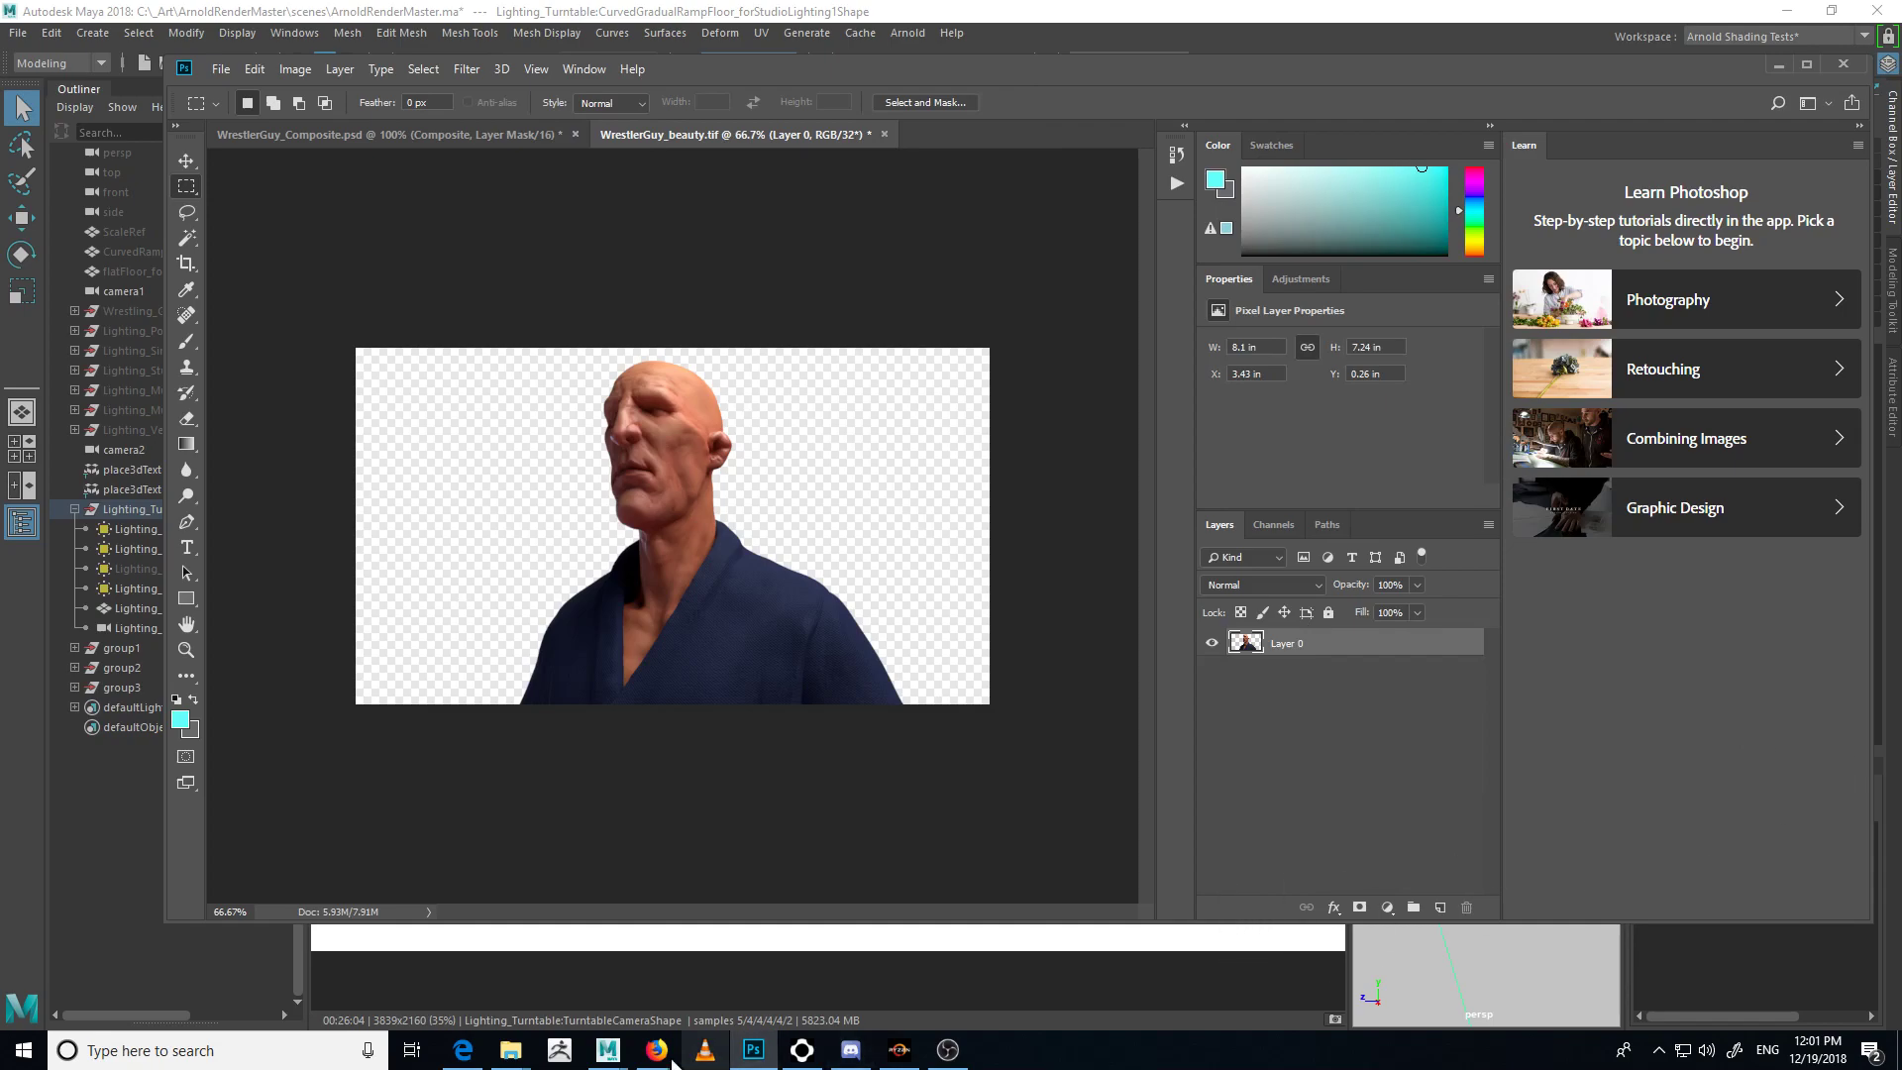
- Switch to the WrestlerGuy Renders folder and select every file except WrestlerGuy_beauty.tif, WrestlerGuy_Z.tif and WrestlerGuy_Composite.psd
left_click(551, 976)
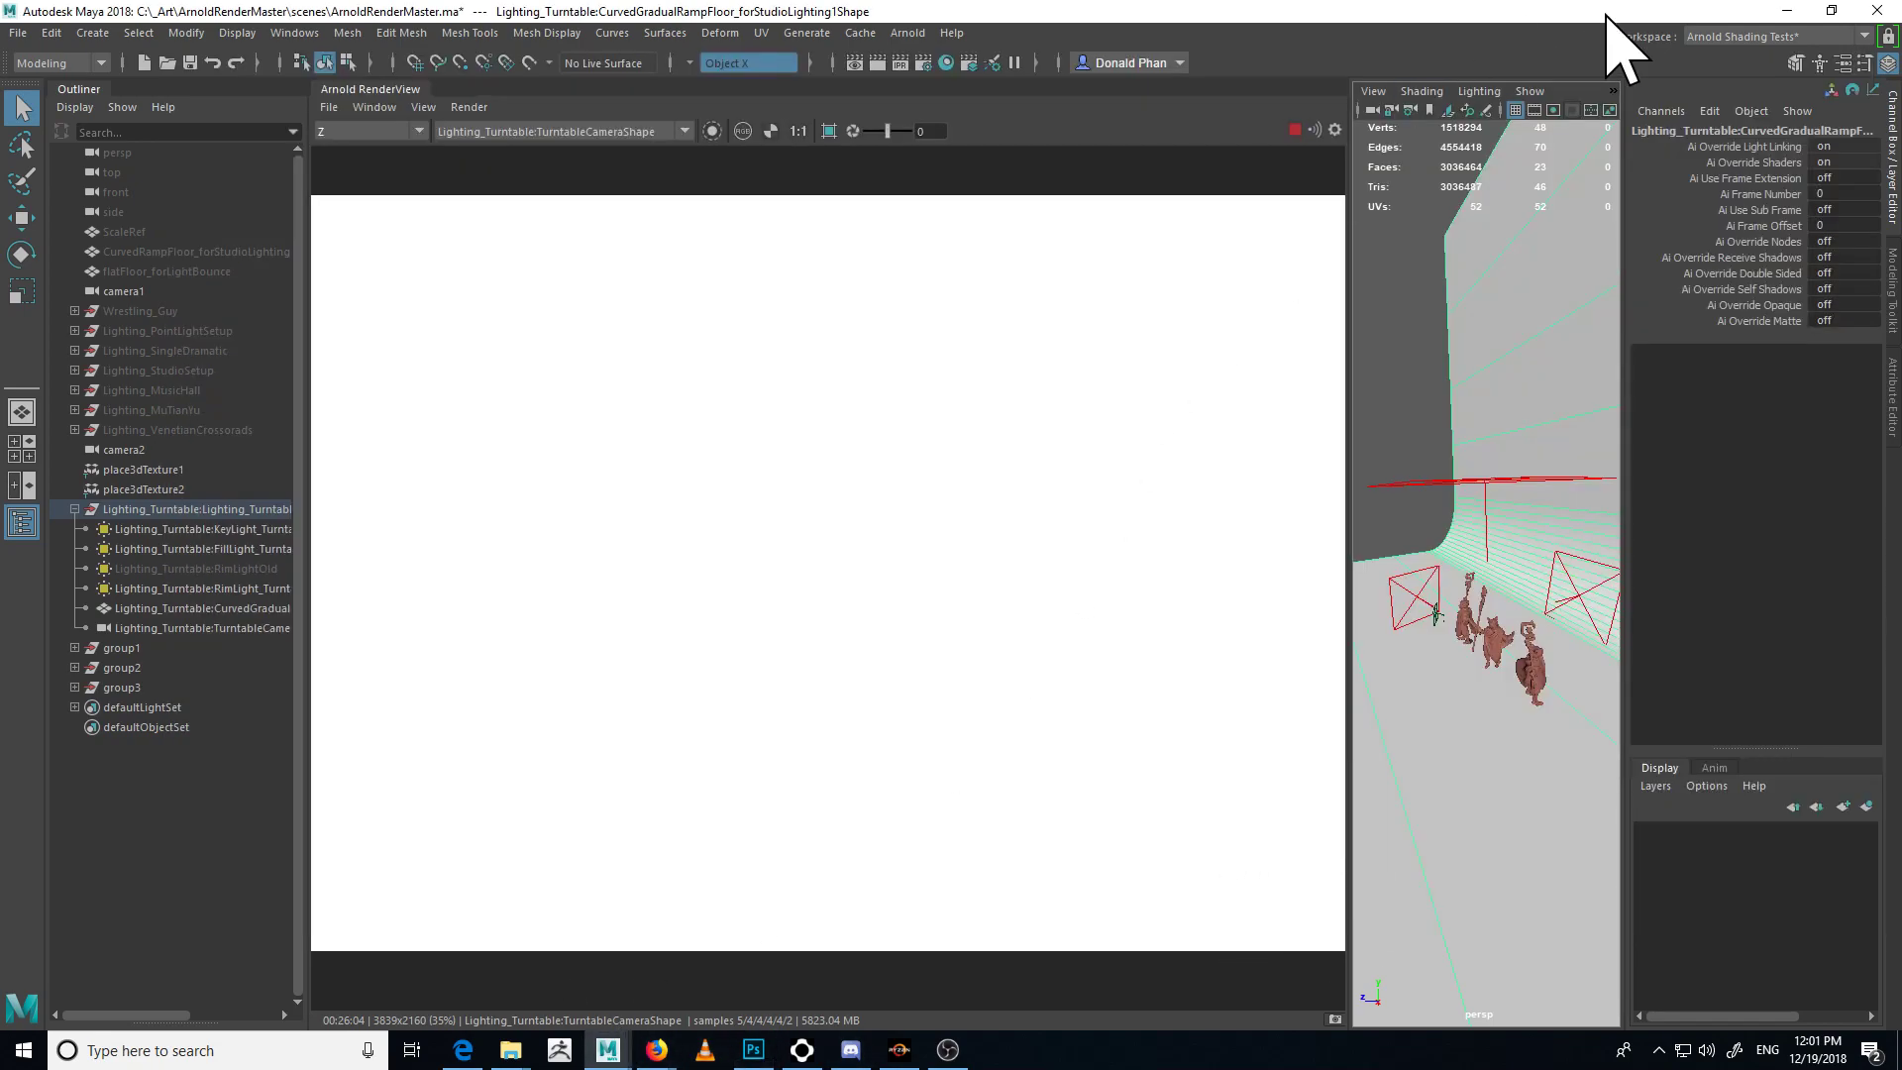
left_click(511, 1050)
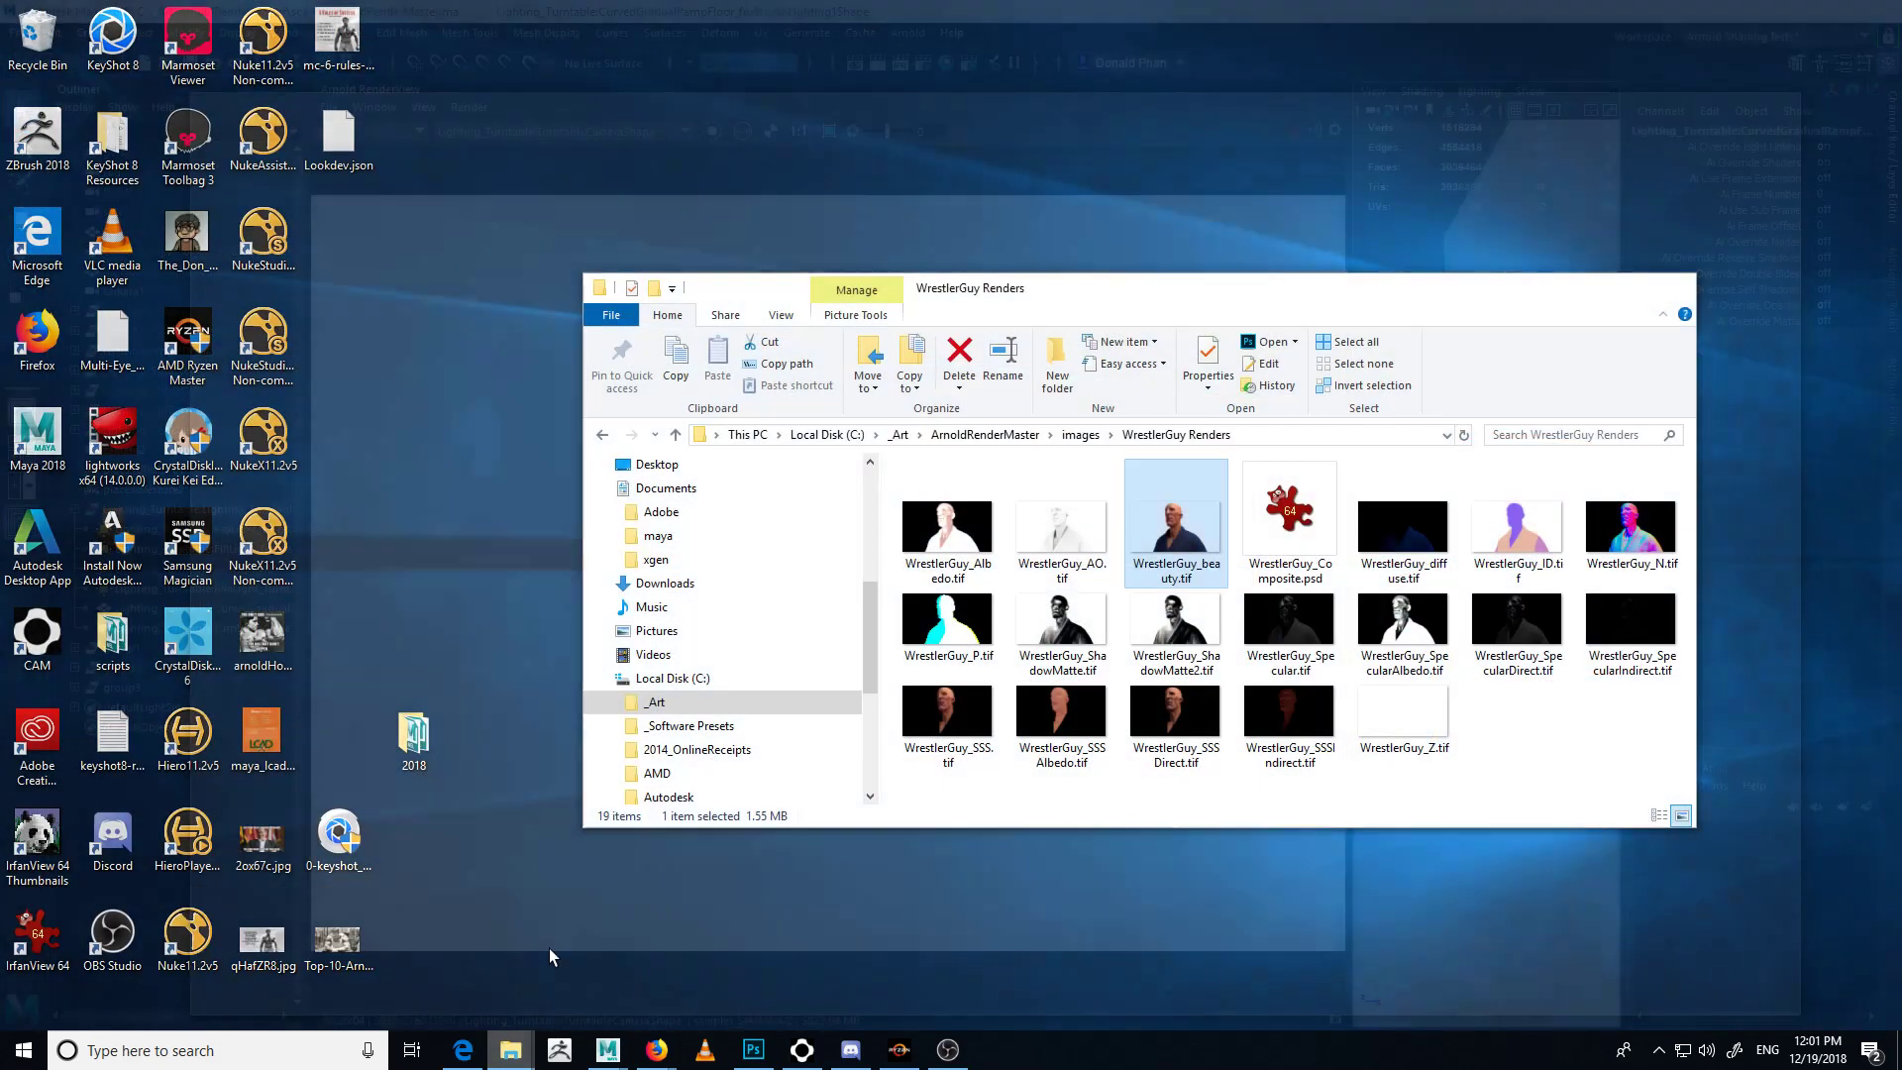
left_click(548, 948)
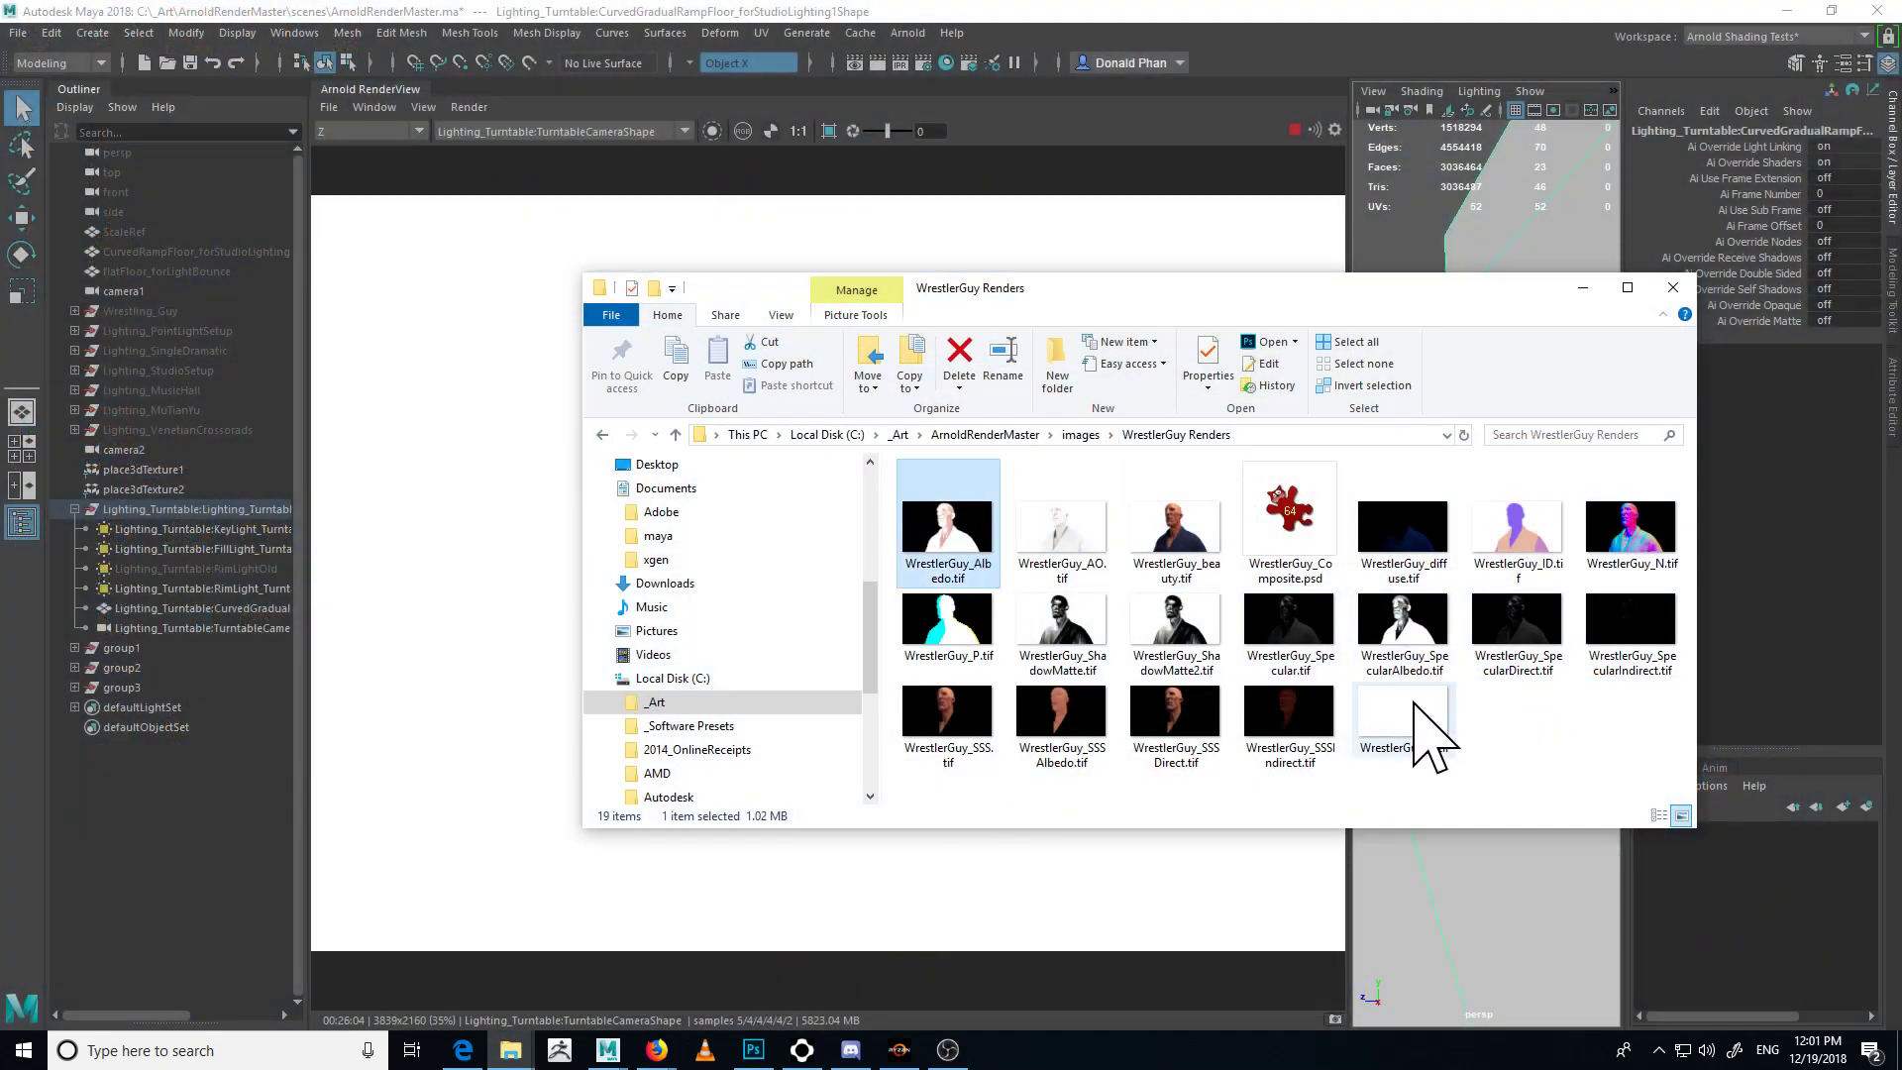
key("ctrl+a")
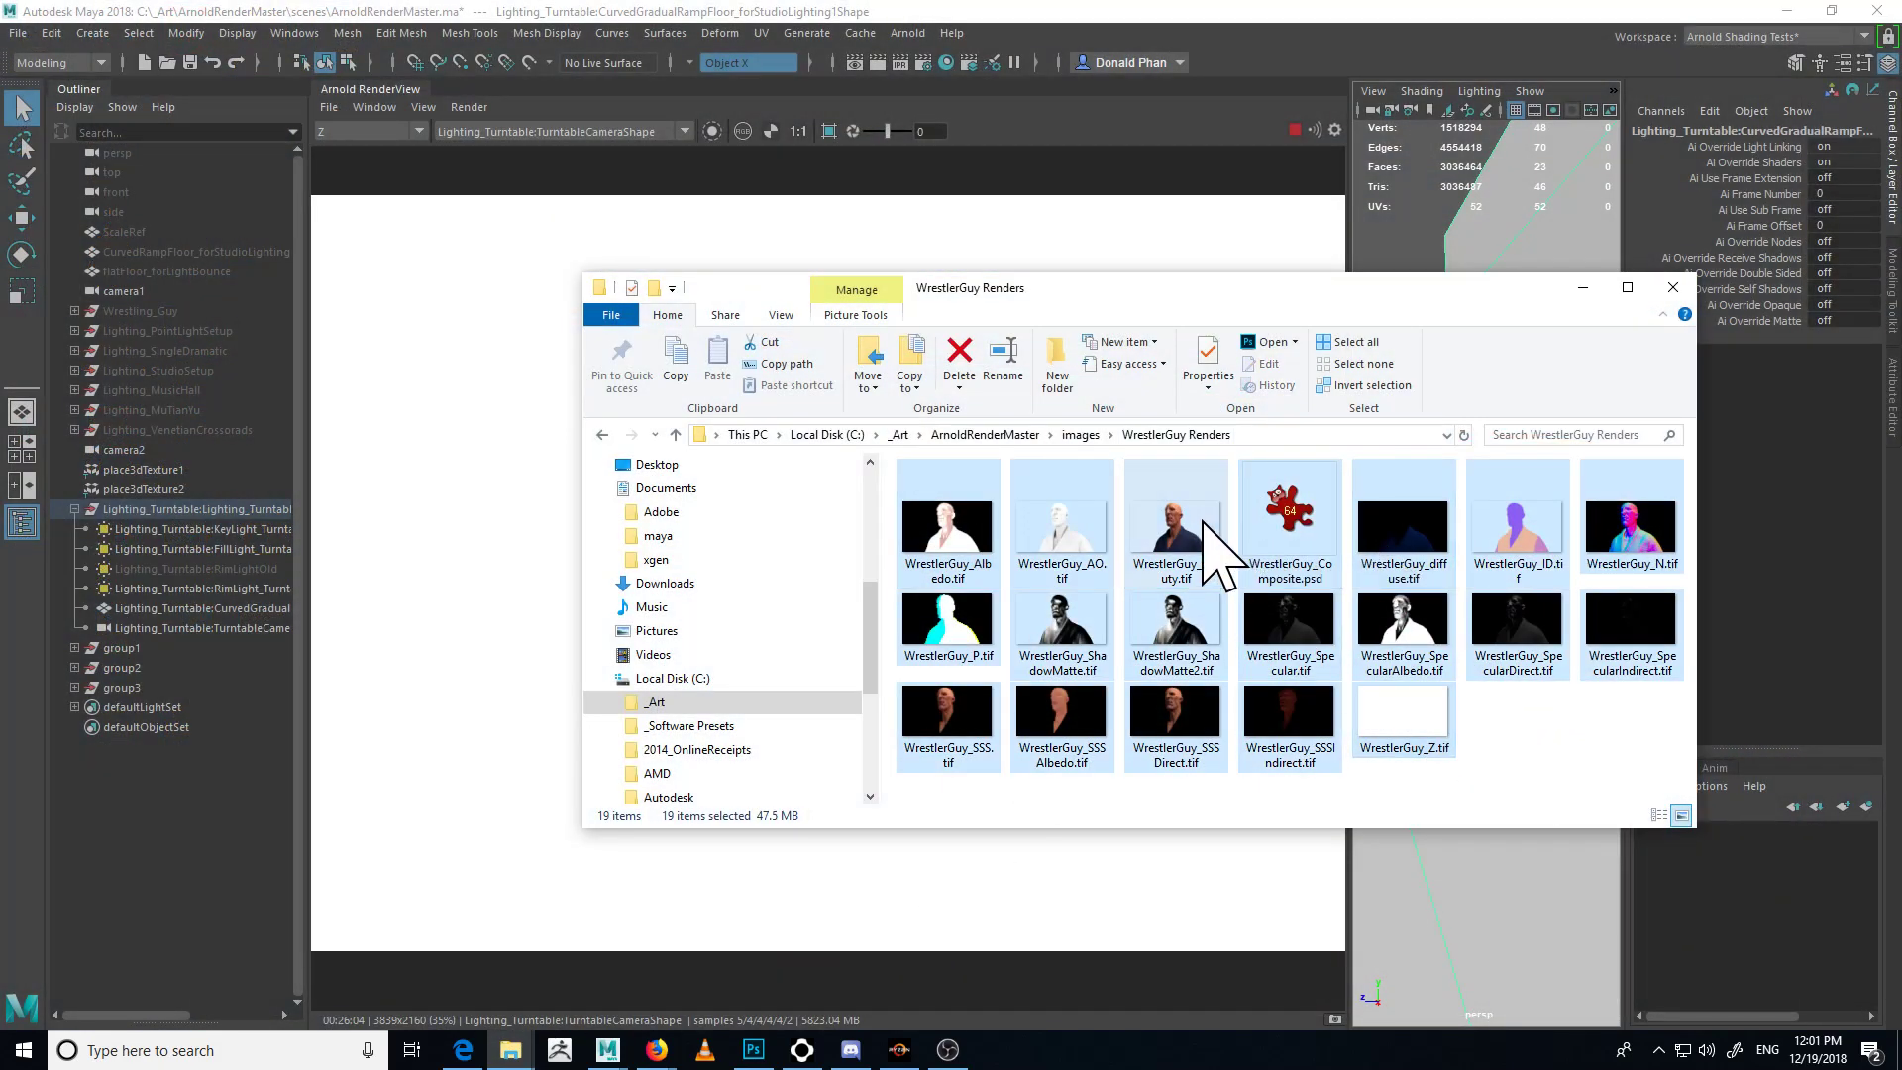
left_click(1216, 534, "ctrl")
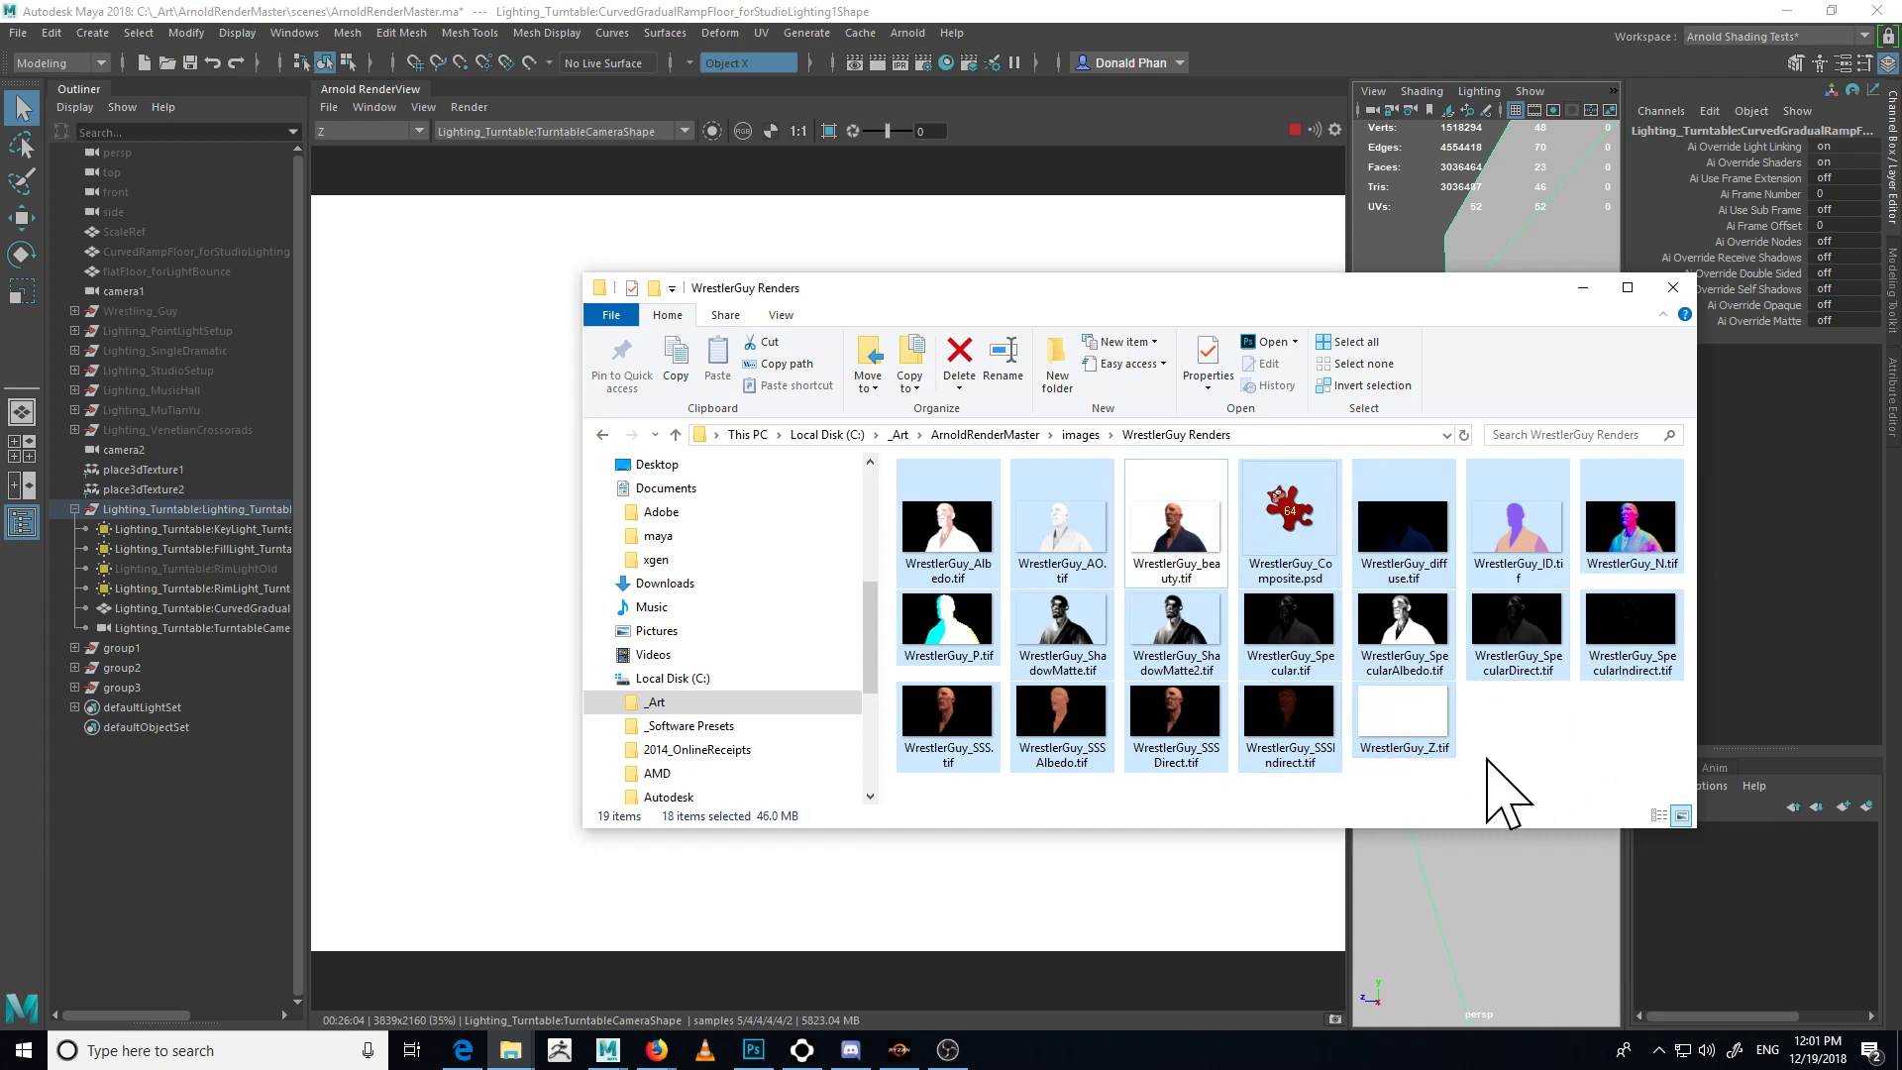
left_click(1429, 740, "ctrl")
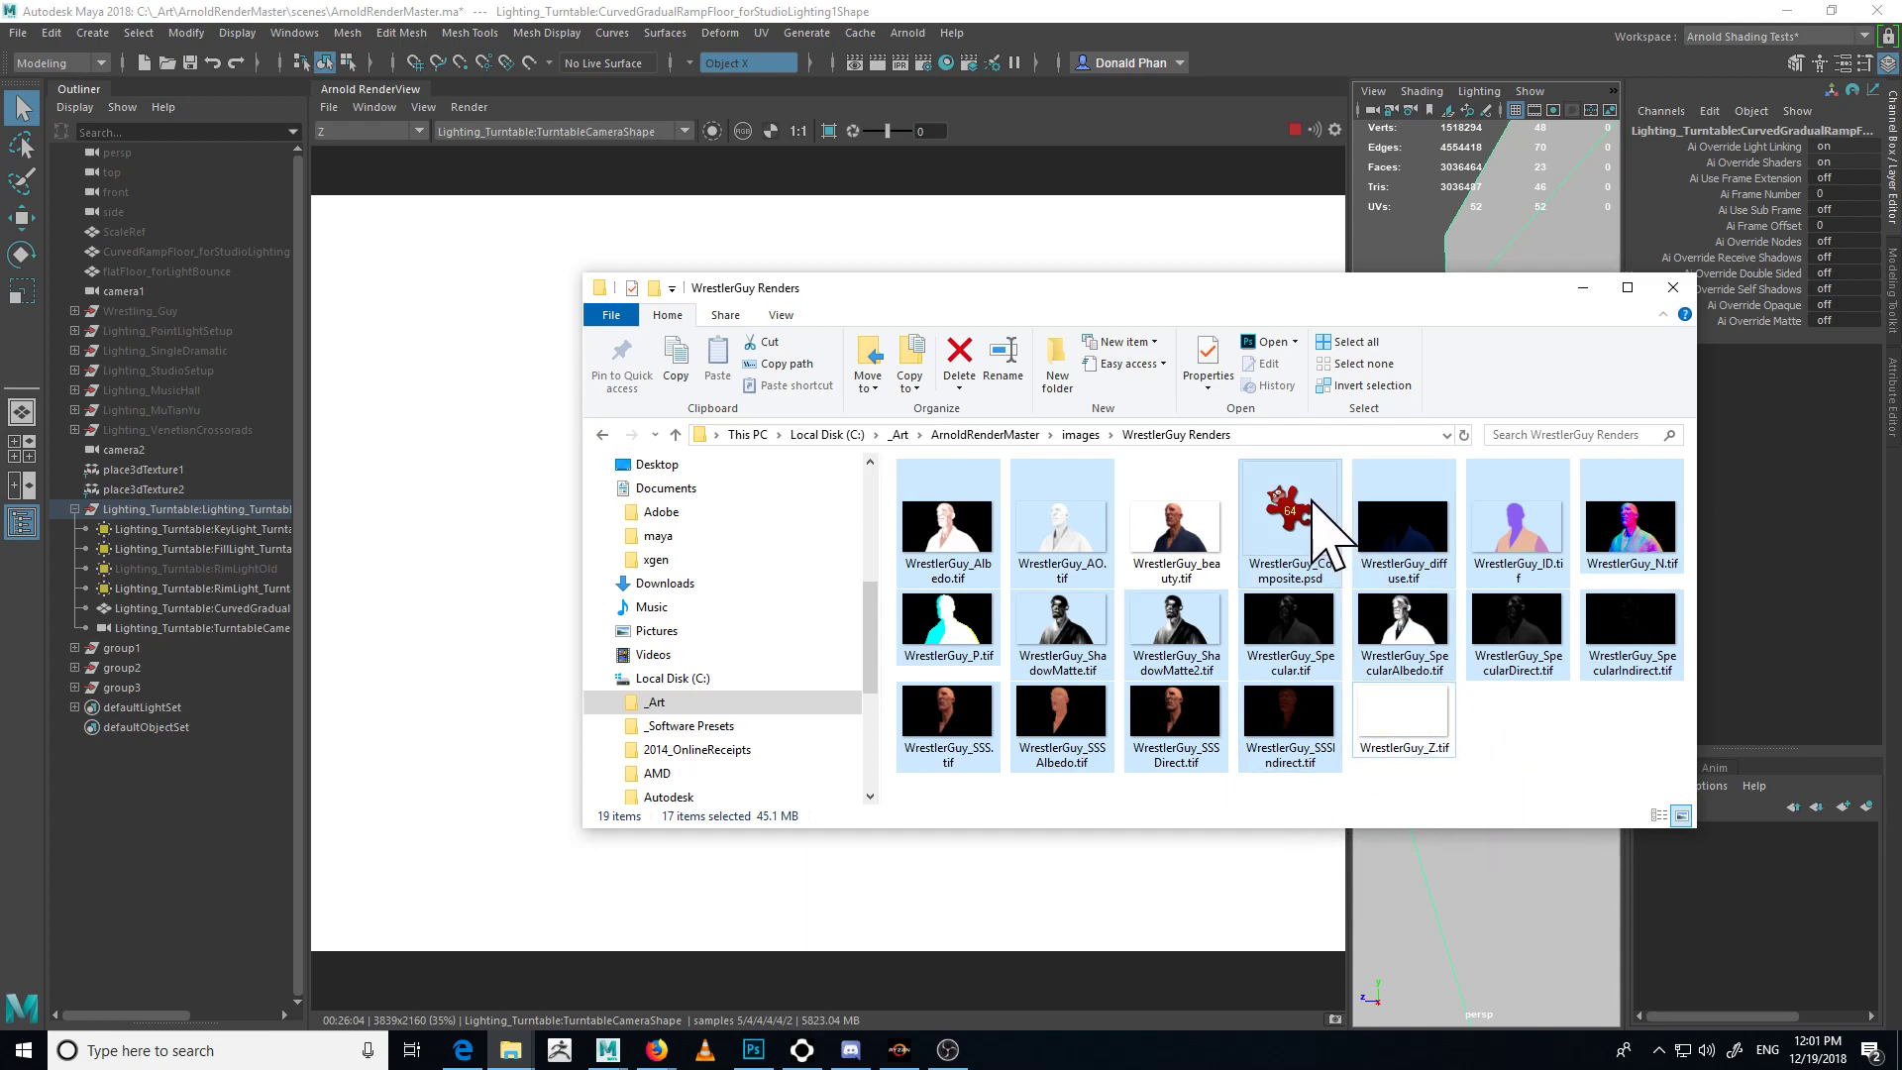
left_click(1288, 525, "ctrl")
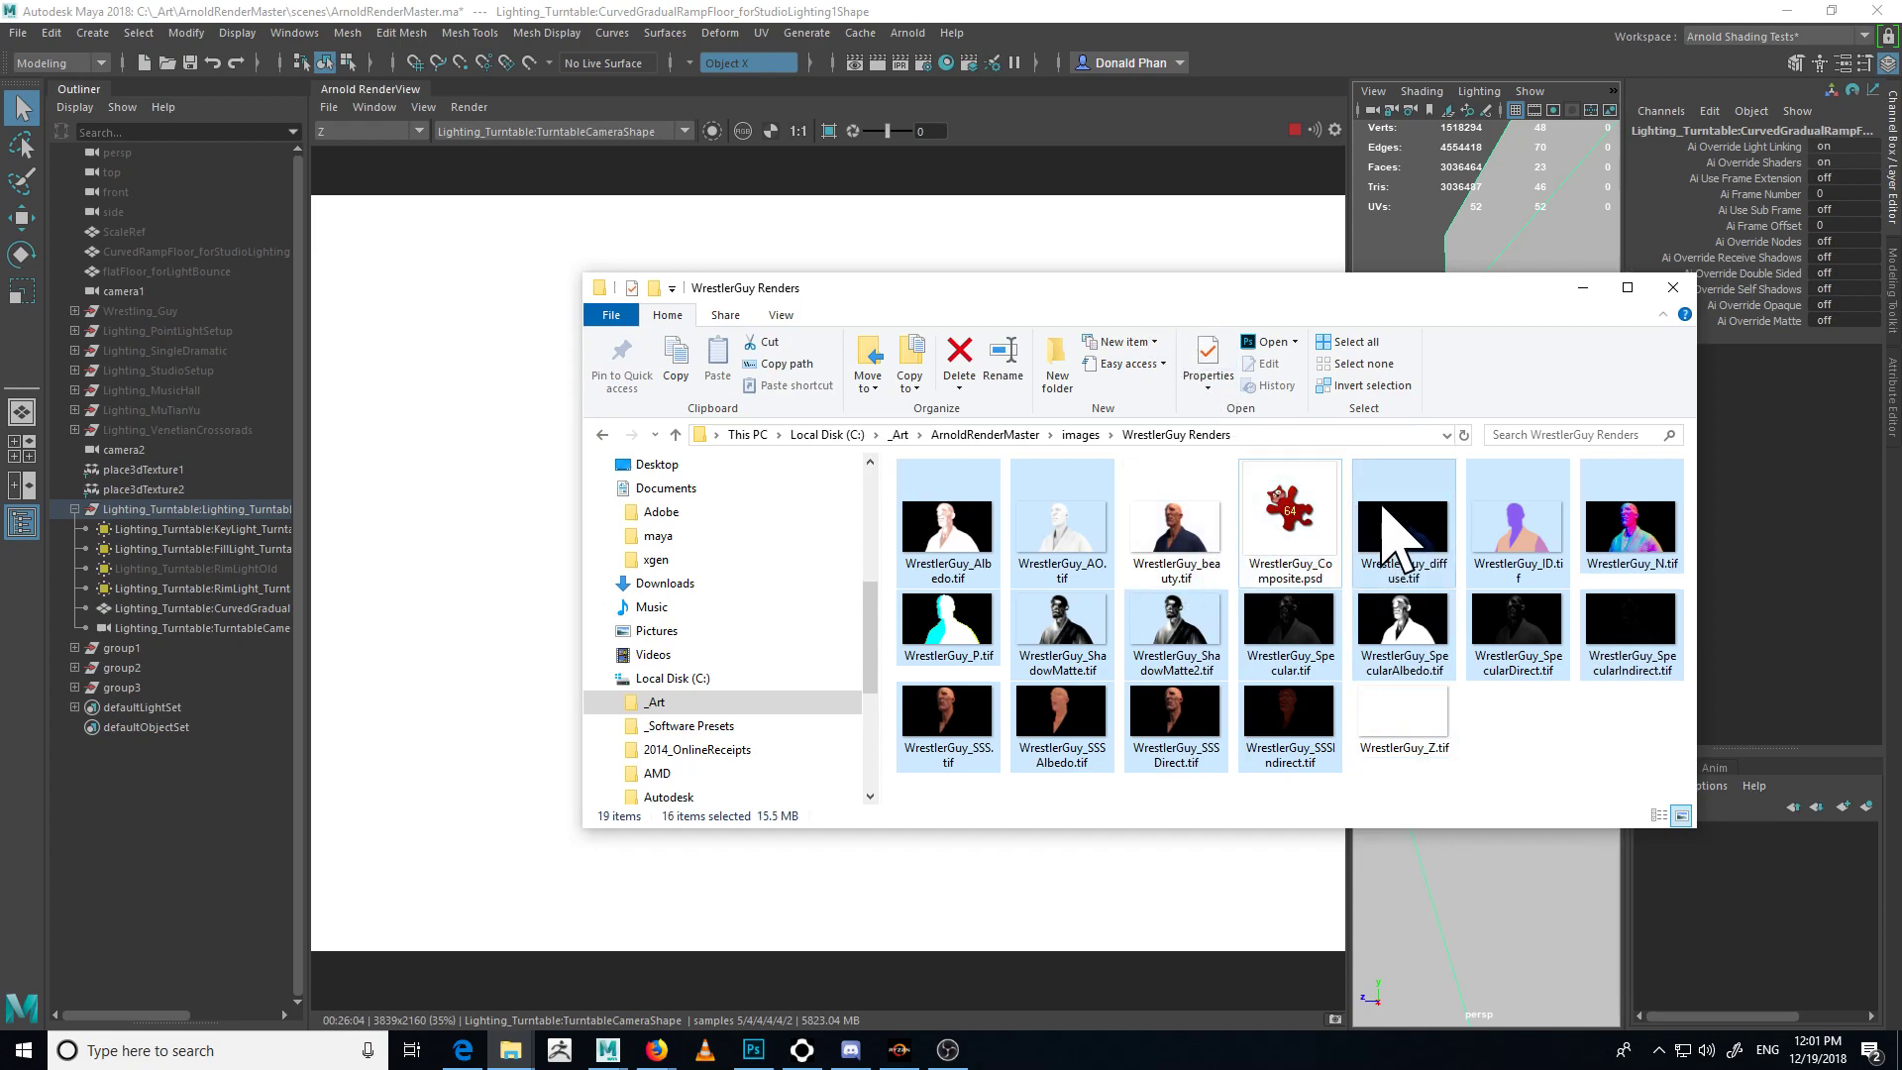
- Place all the selected render passes as smart object layers in the WrestlerGuy_beauty.tif document in Photoshop, keeping their original size and position
left_click(753, 1048)
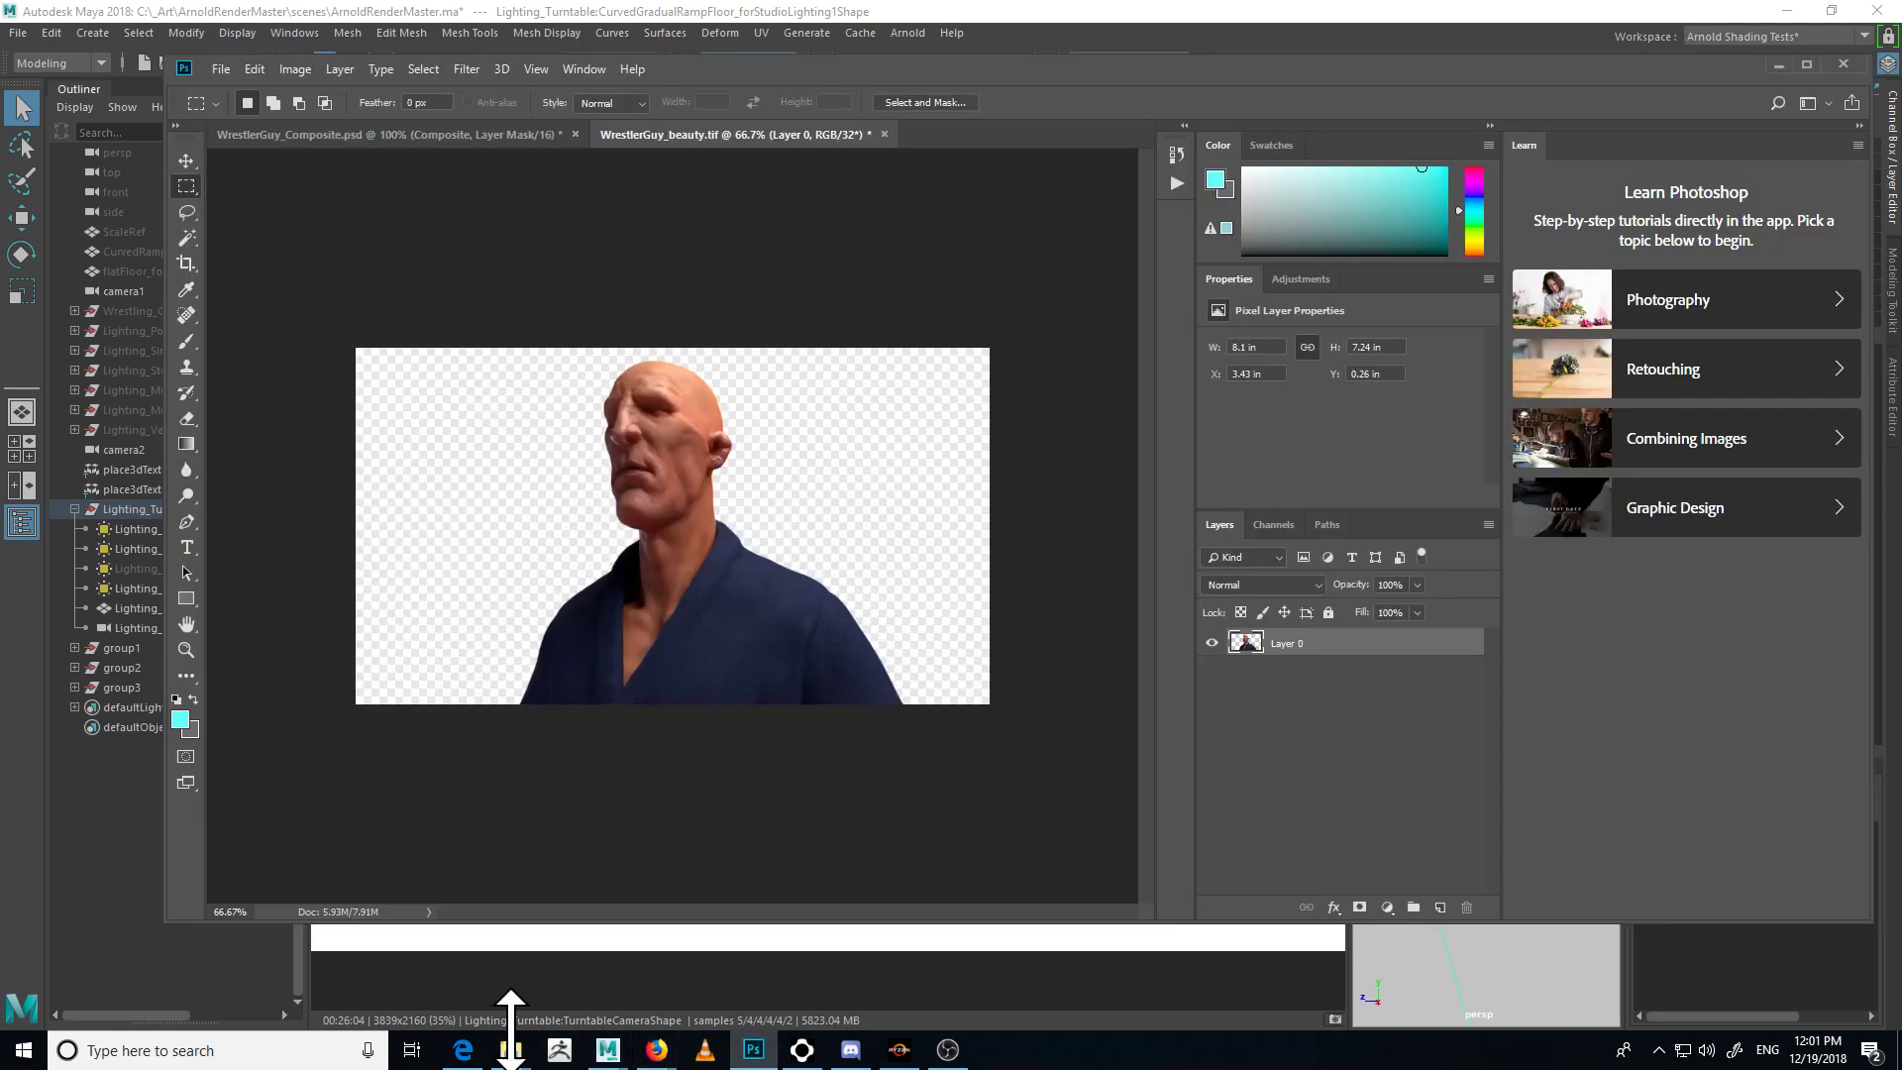
mouse_move(510, 1043)
left_click(475, 991)
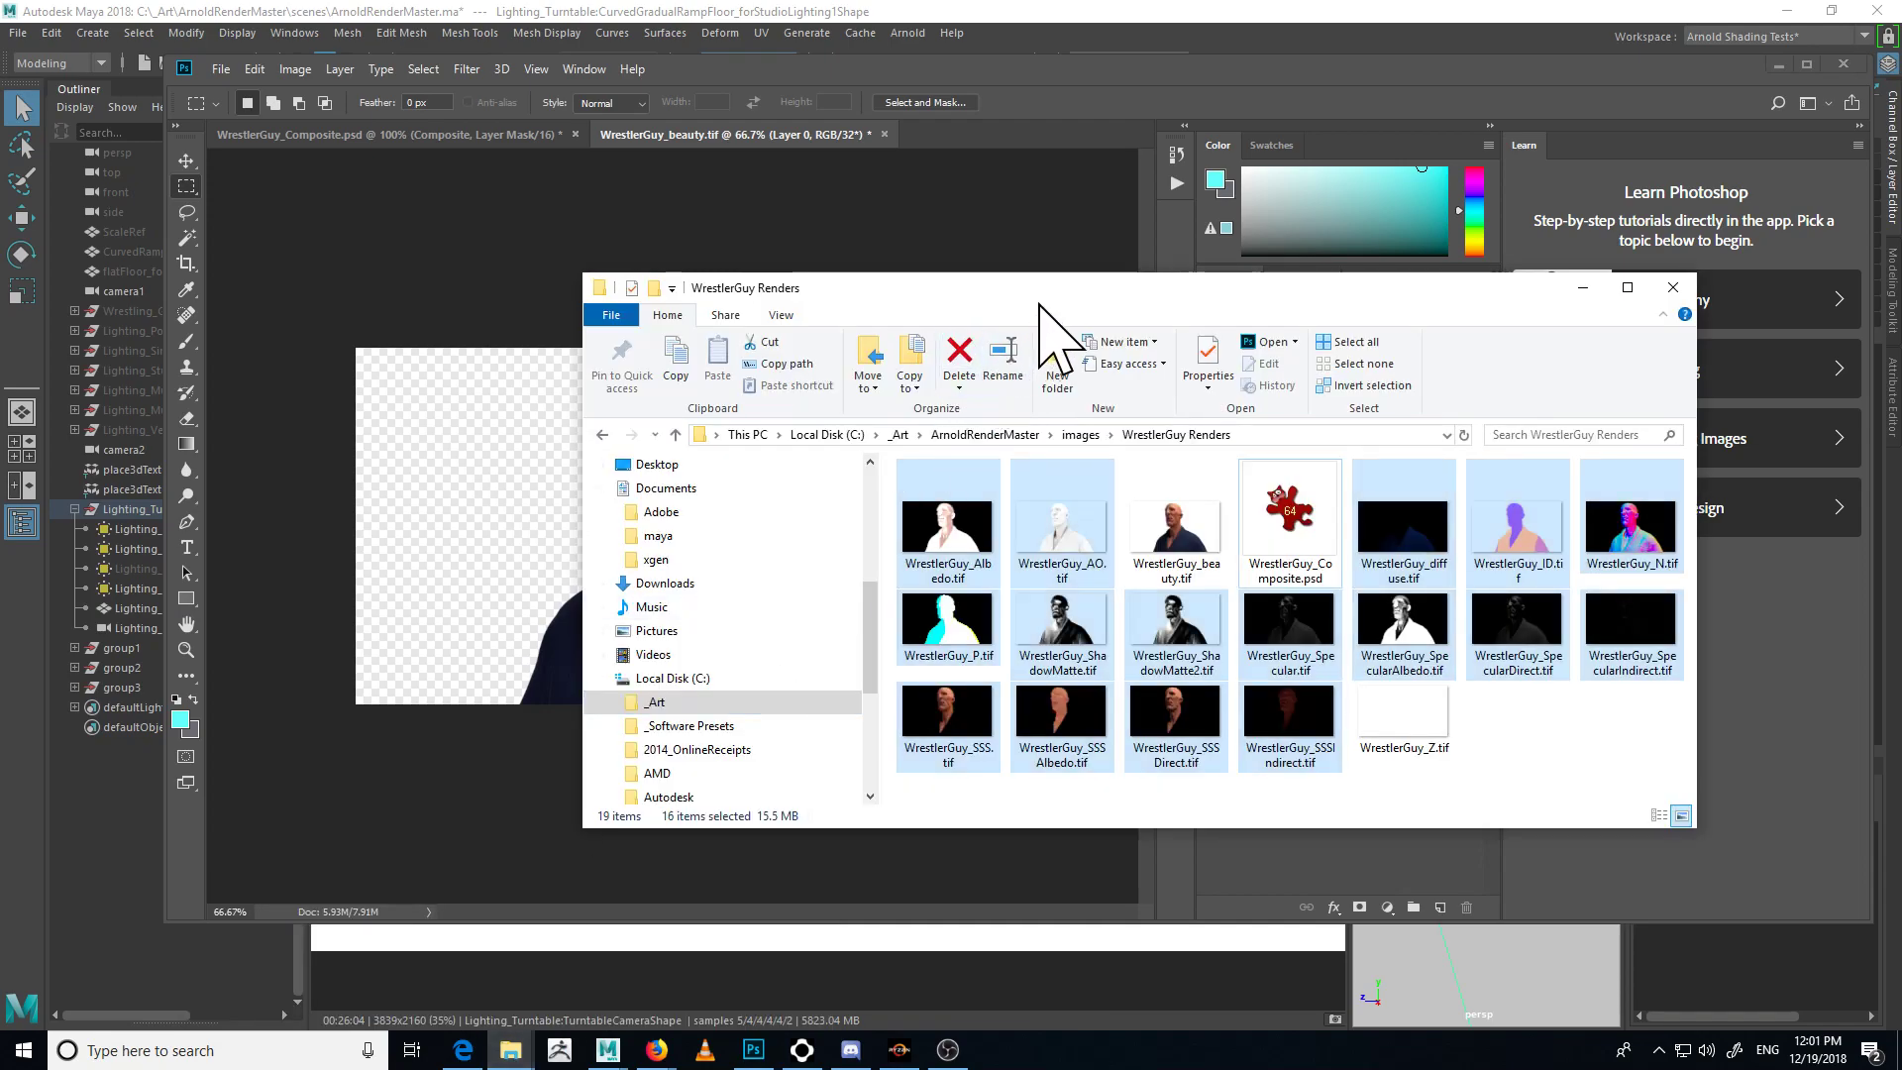
left_click_drag(1040, 279, 1392, 280)
left_click_drag(1465, 574, 636, 456)
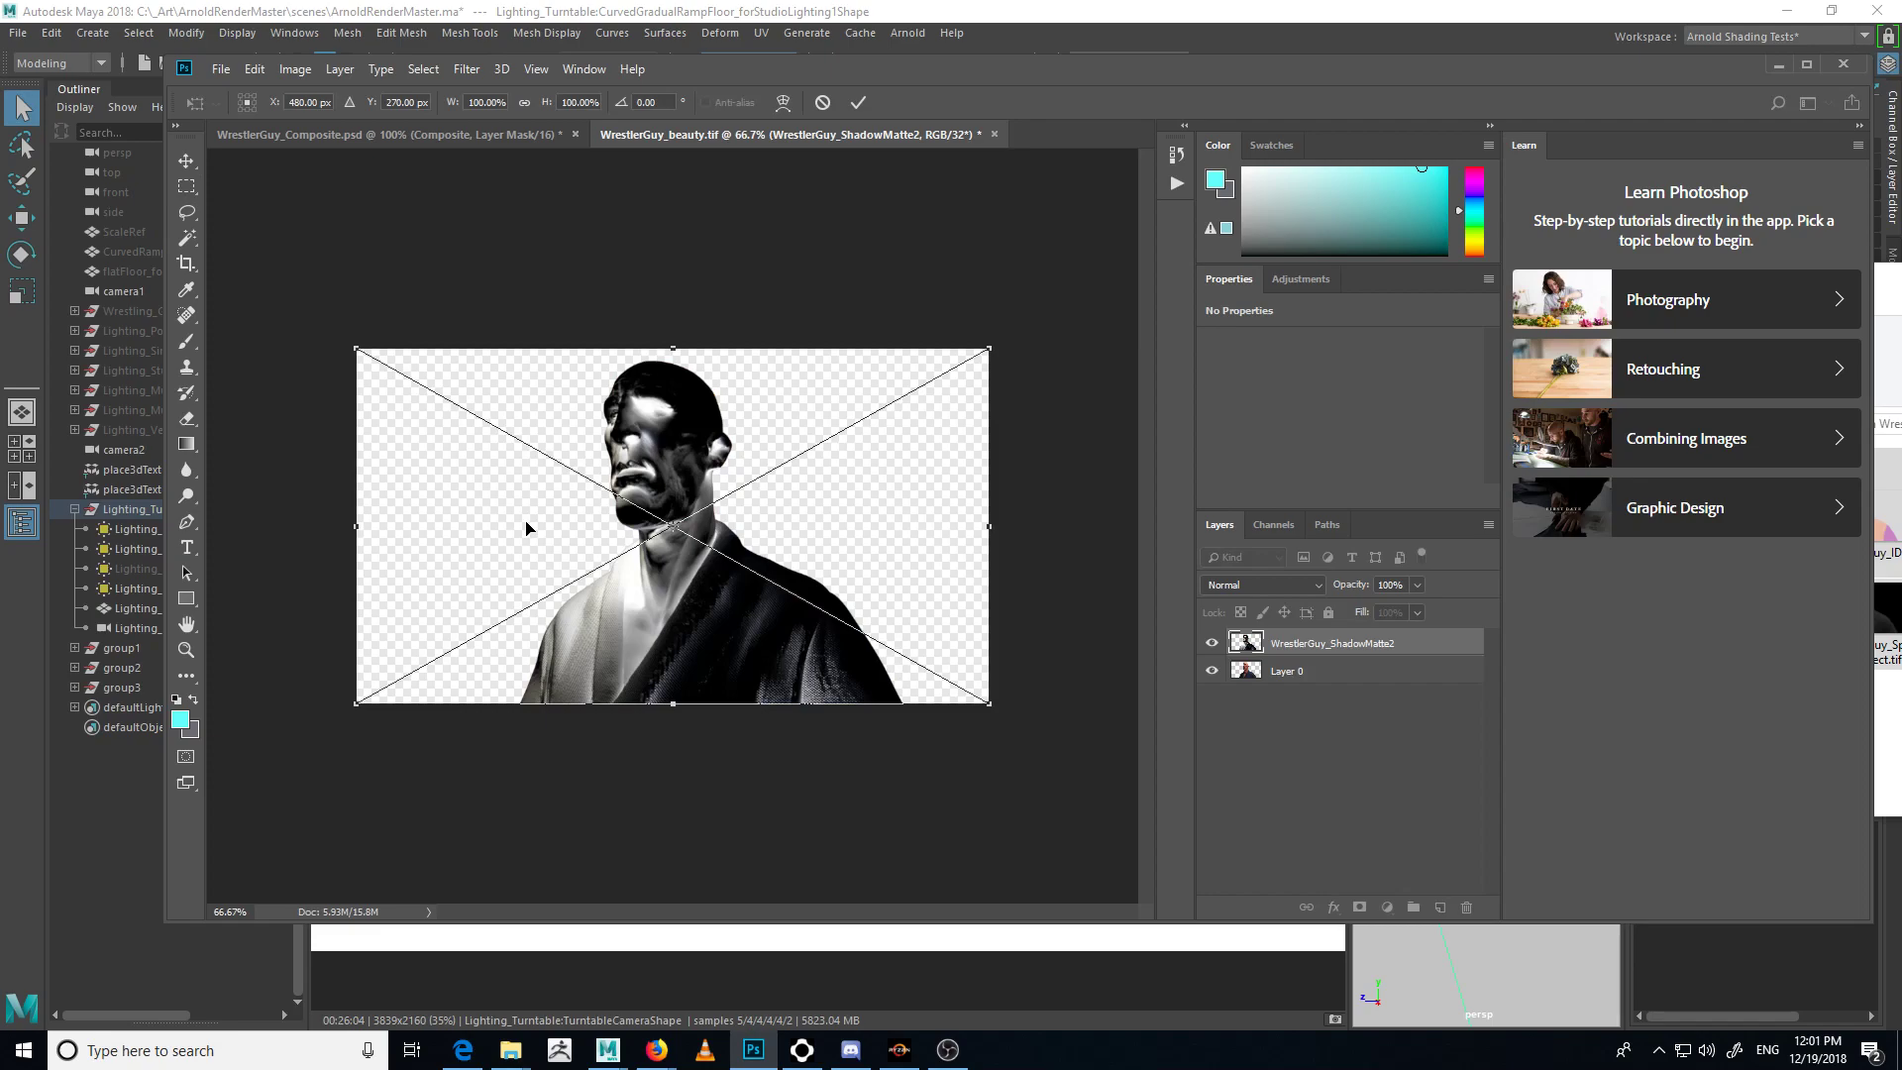
key("Return")
key("Return")
key("Return")
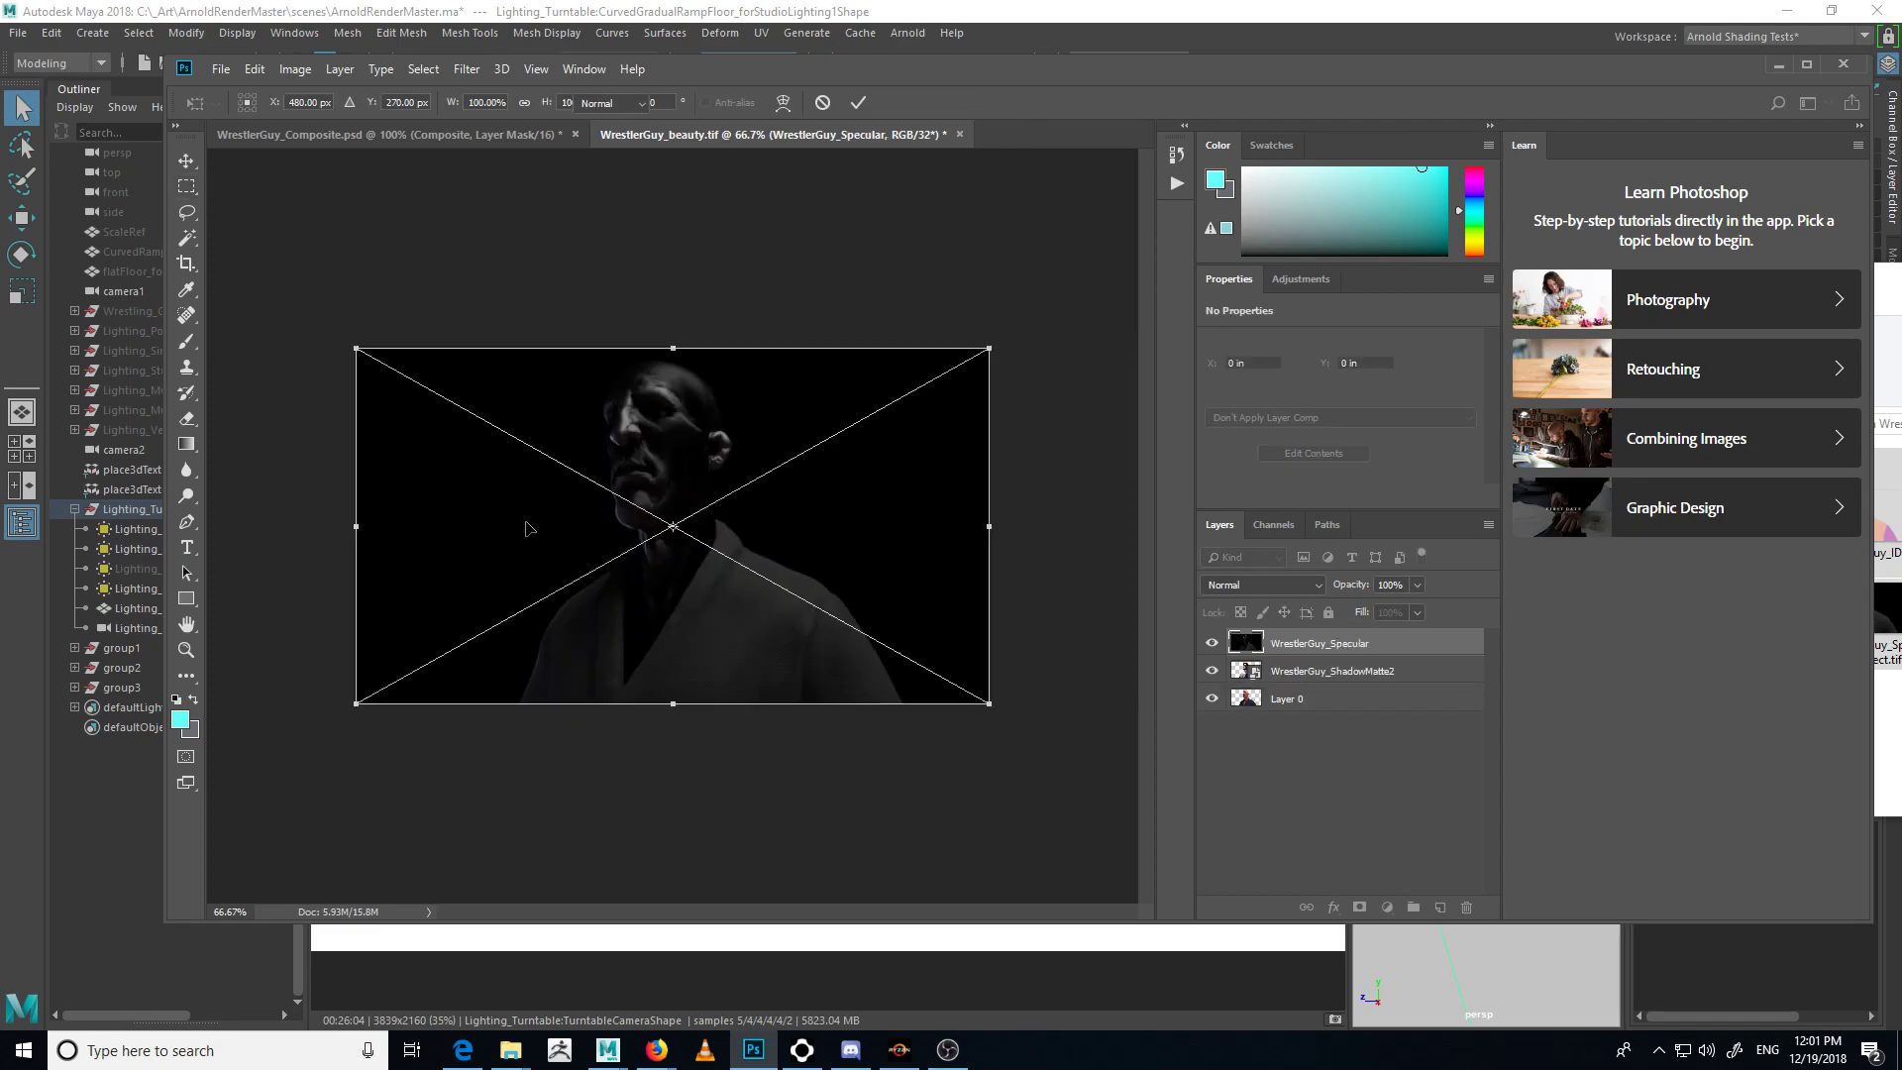
key("Return")
key("Return")
key("Return")
key("Return")
key("Return")
key("Return")
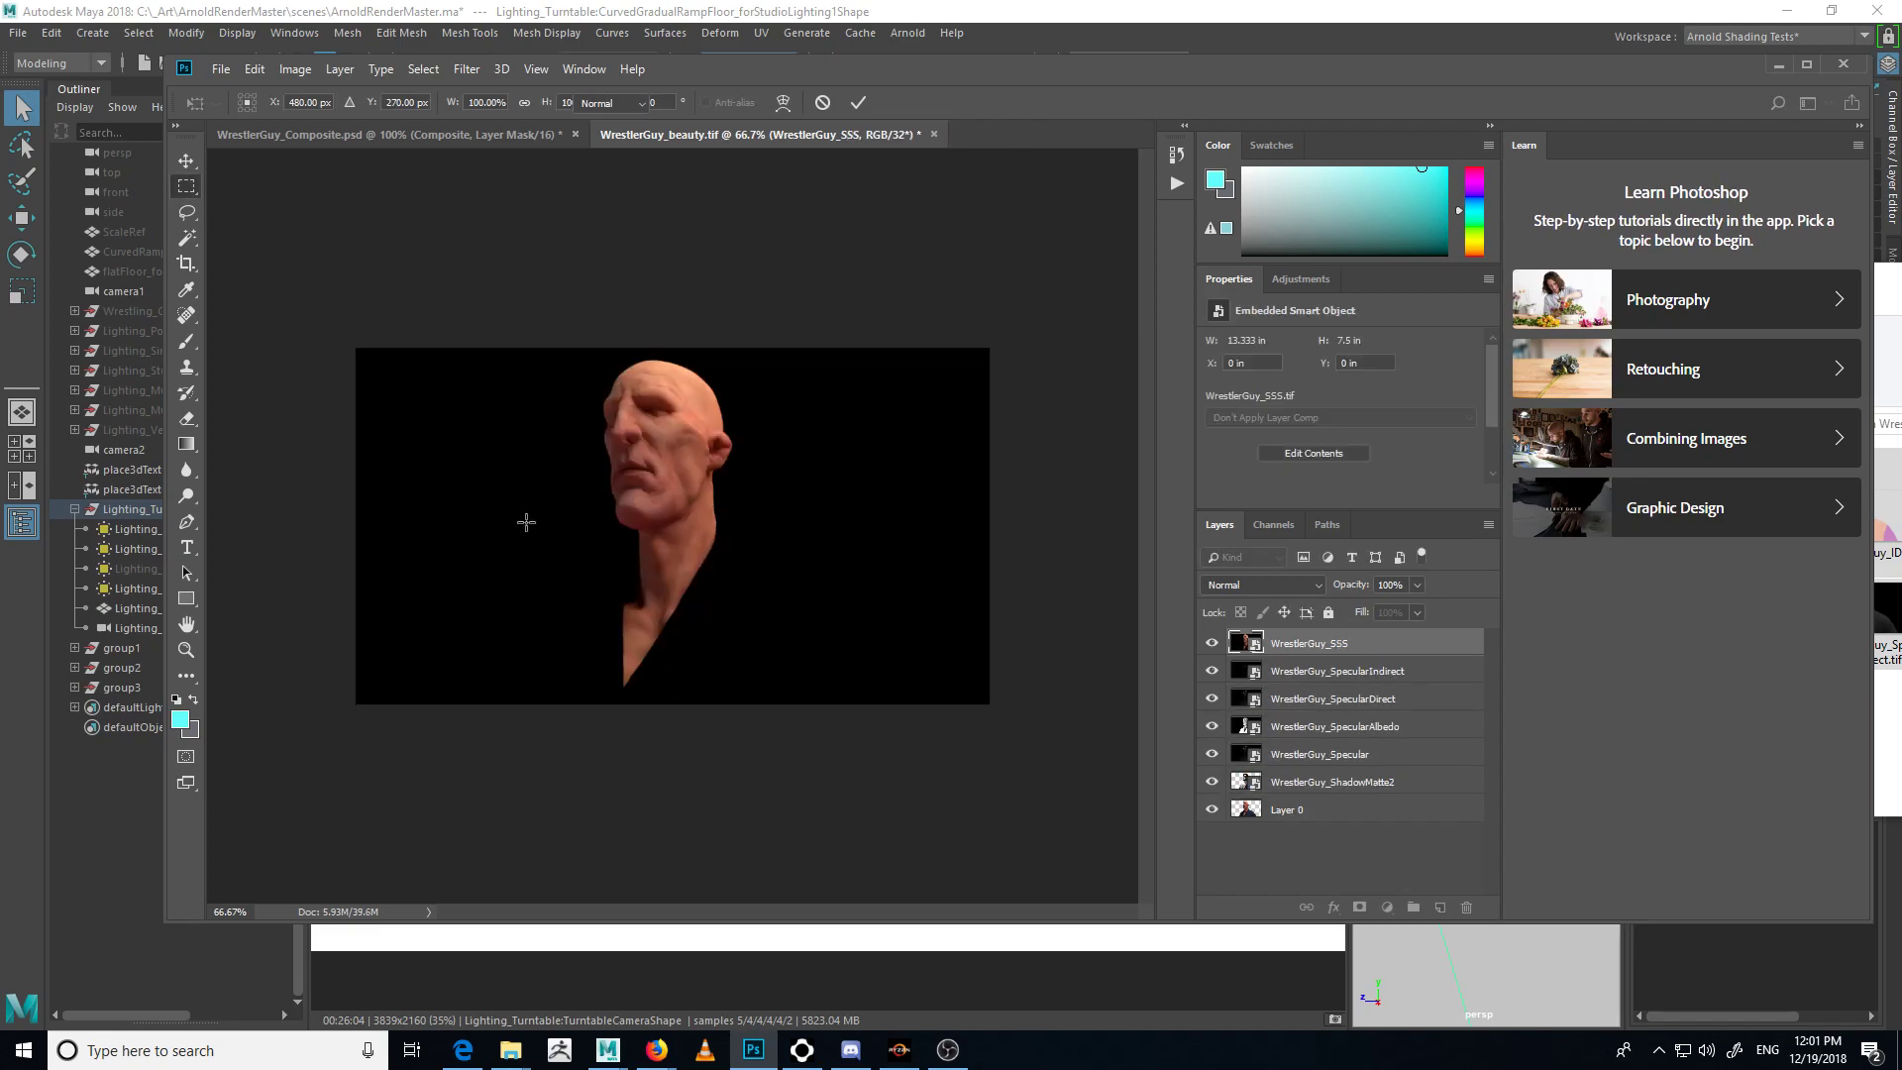
key("Return")
key("Return")
key("Return")
key("Return")
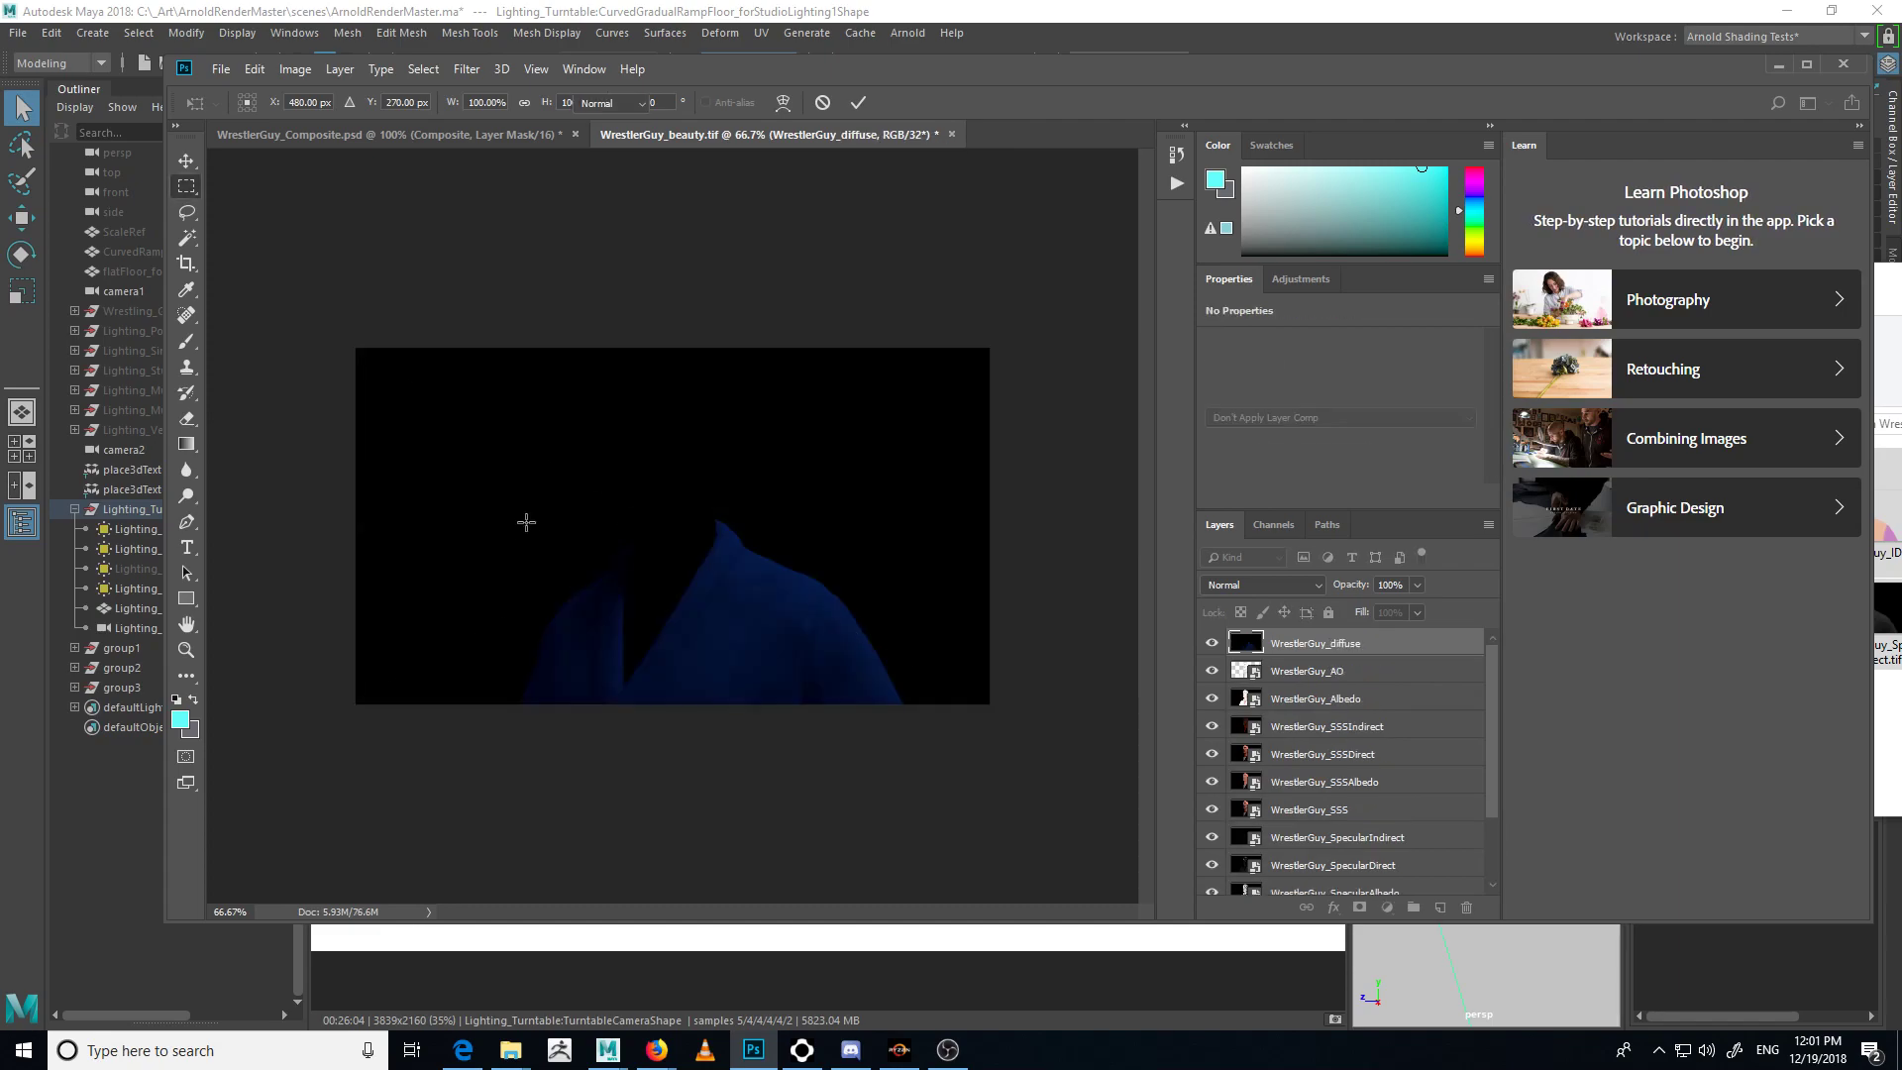
key("Return")
key("Return")
key("Return")
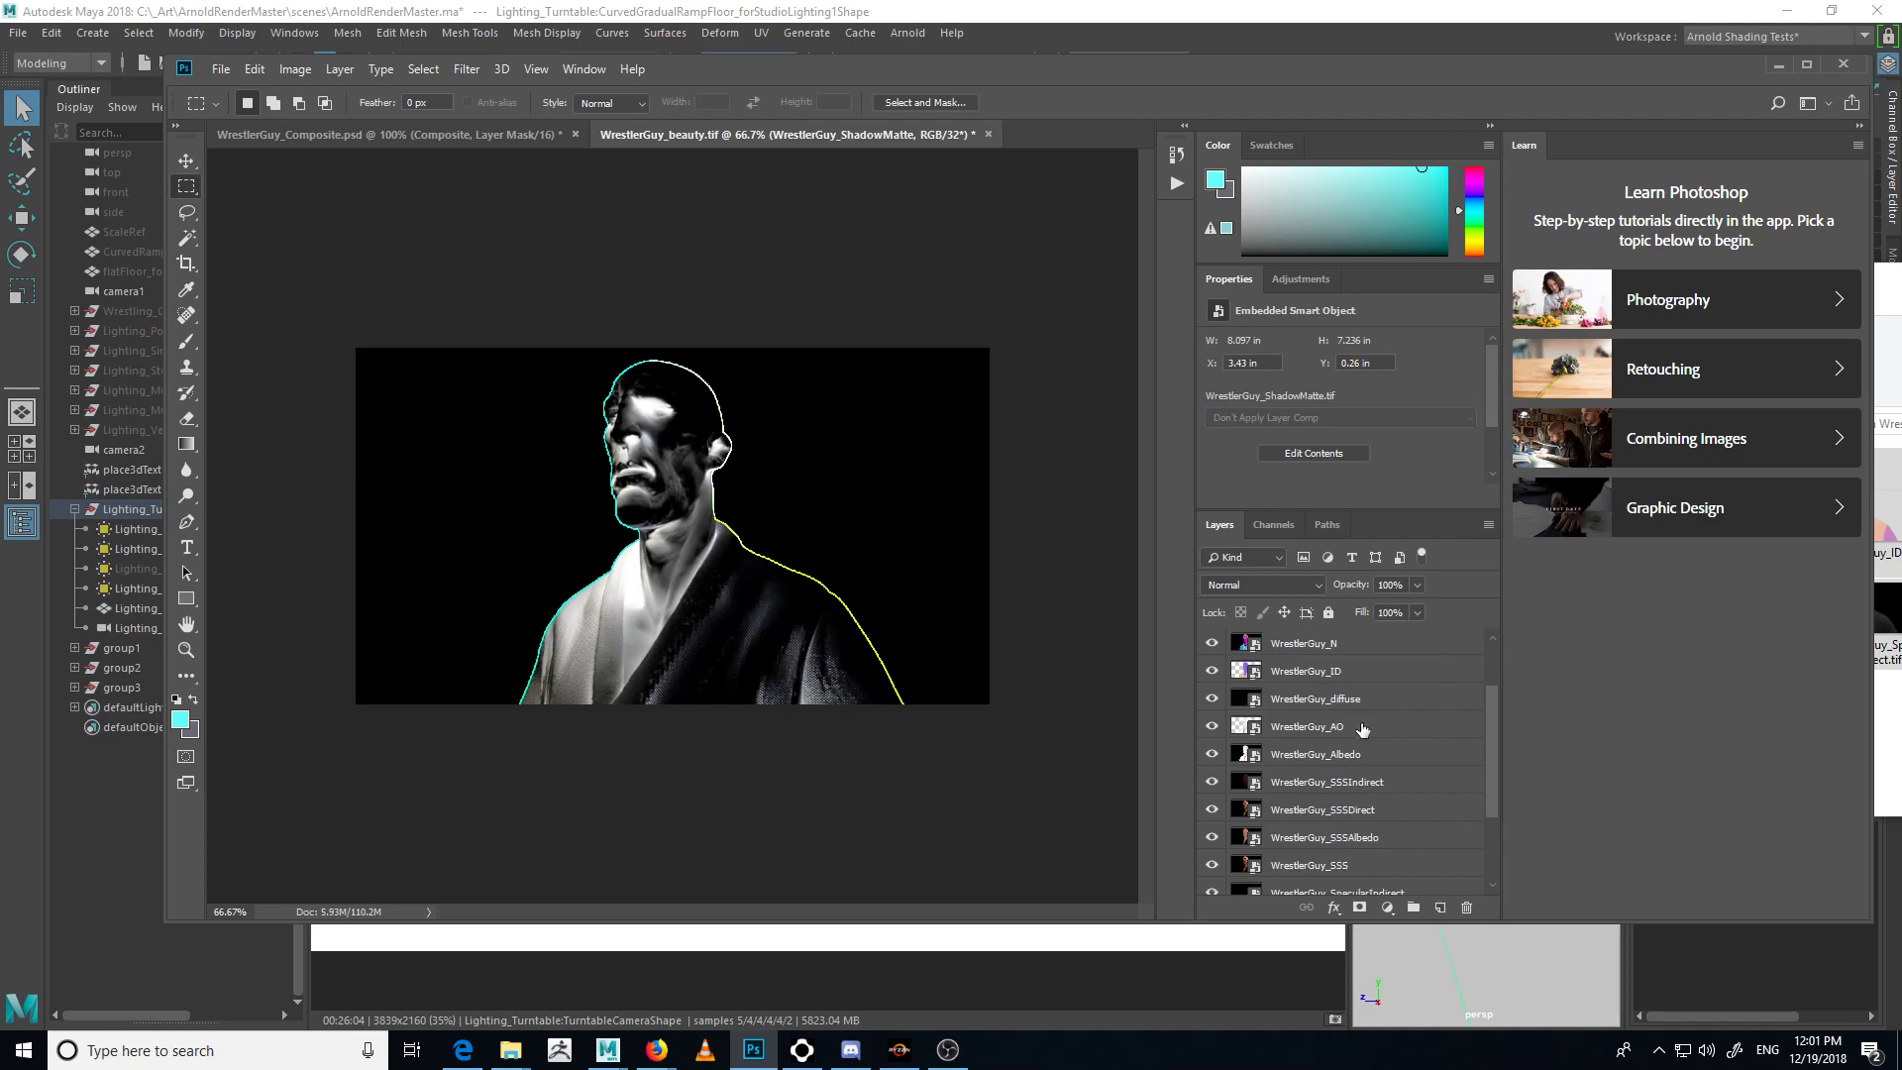
scroll(1361, 728, "down", 5)
scroll(1342, 731, "up", 5)
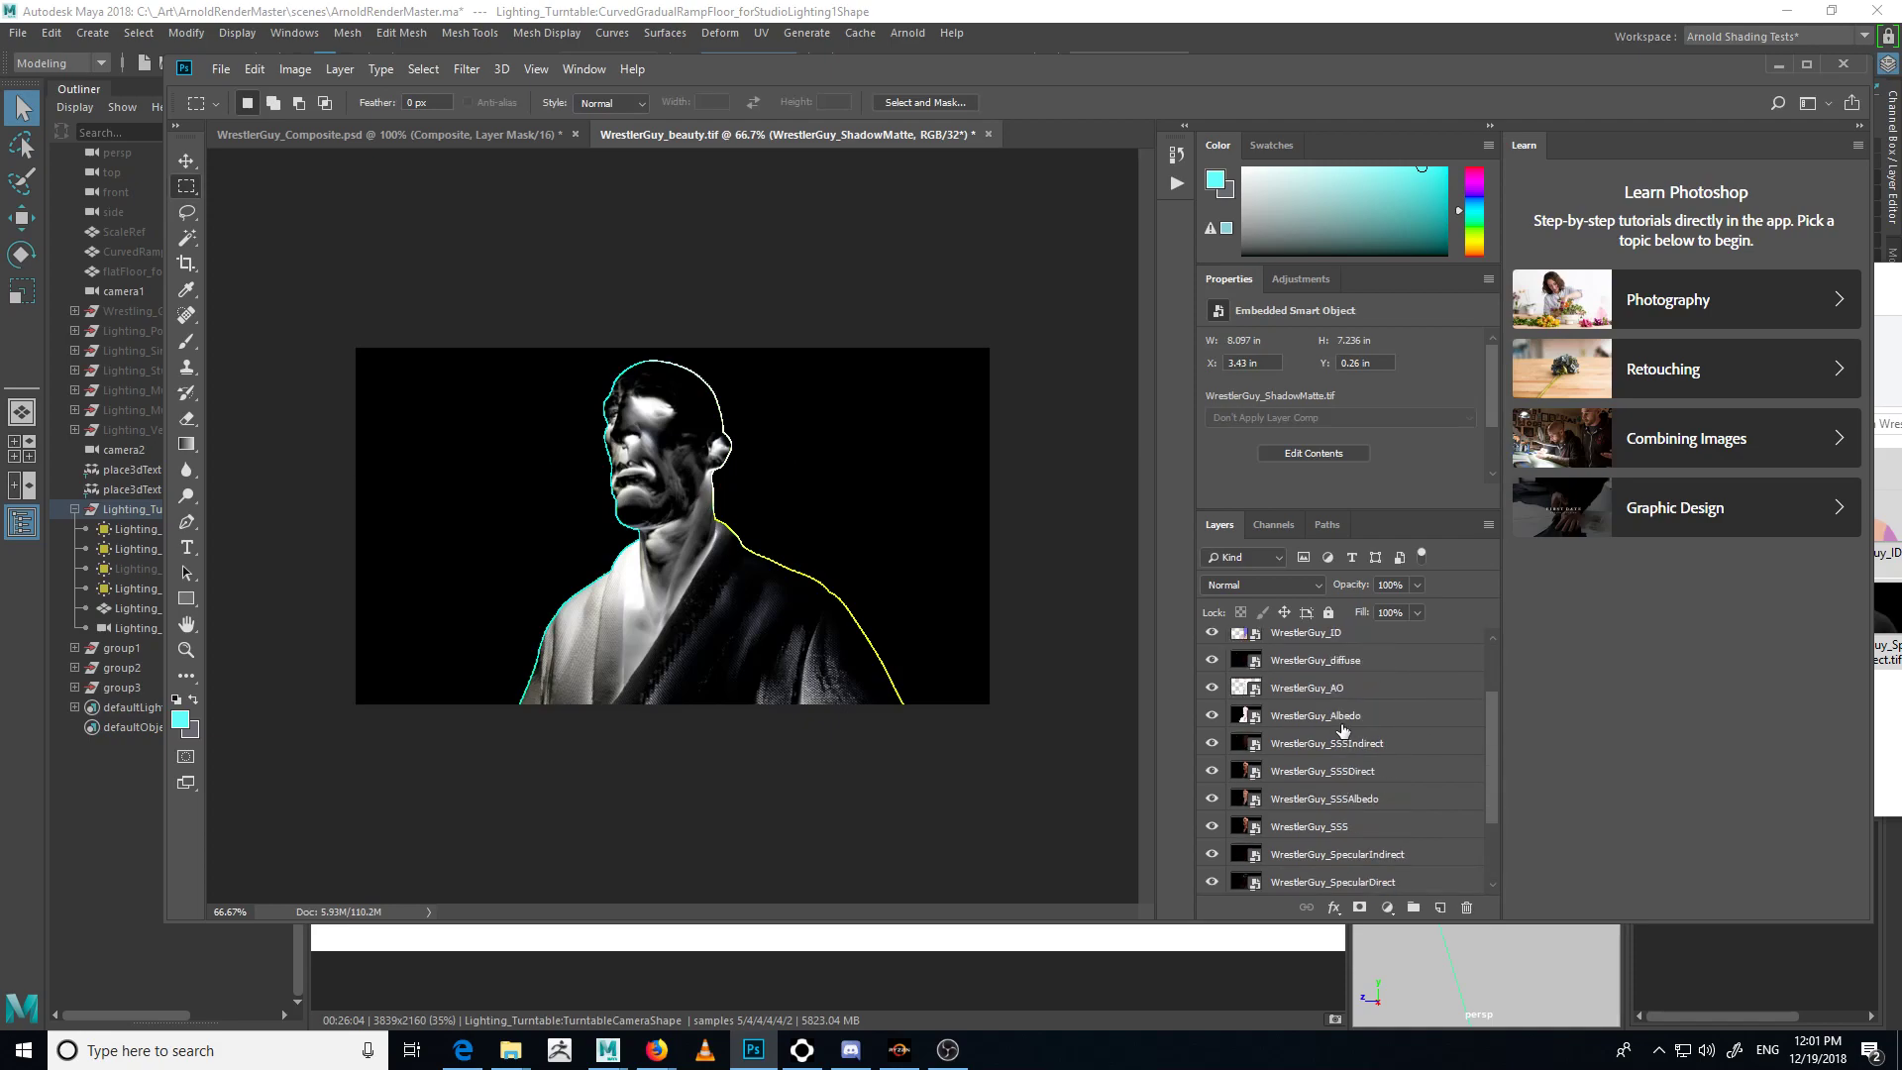
- Hide every placed render pass layer, from WrestlerGuy_ShadowMatte down to WrestlerGuy_ShadowMatte2, leaving only the beauty Layer 0 visible
left_click(1211, 632)
left_click(1212, 659)
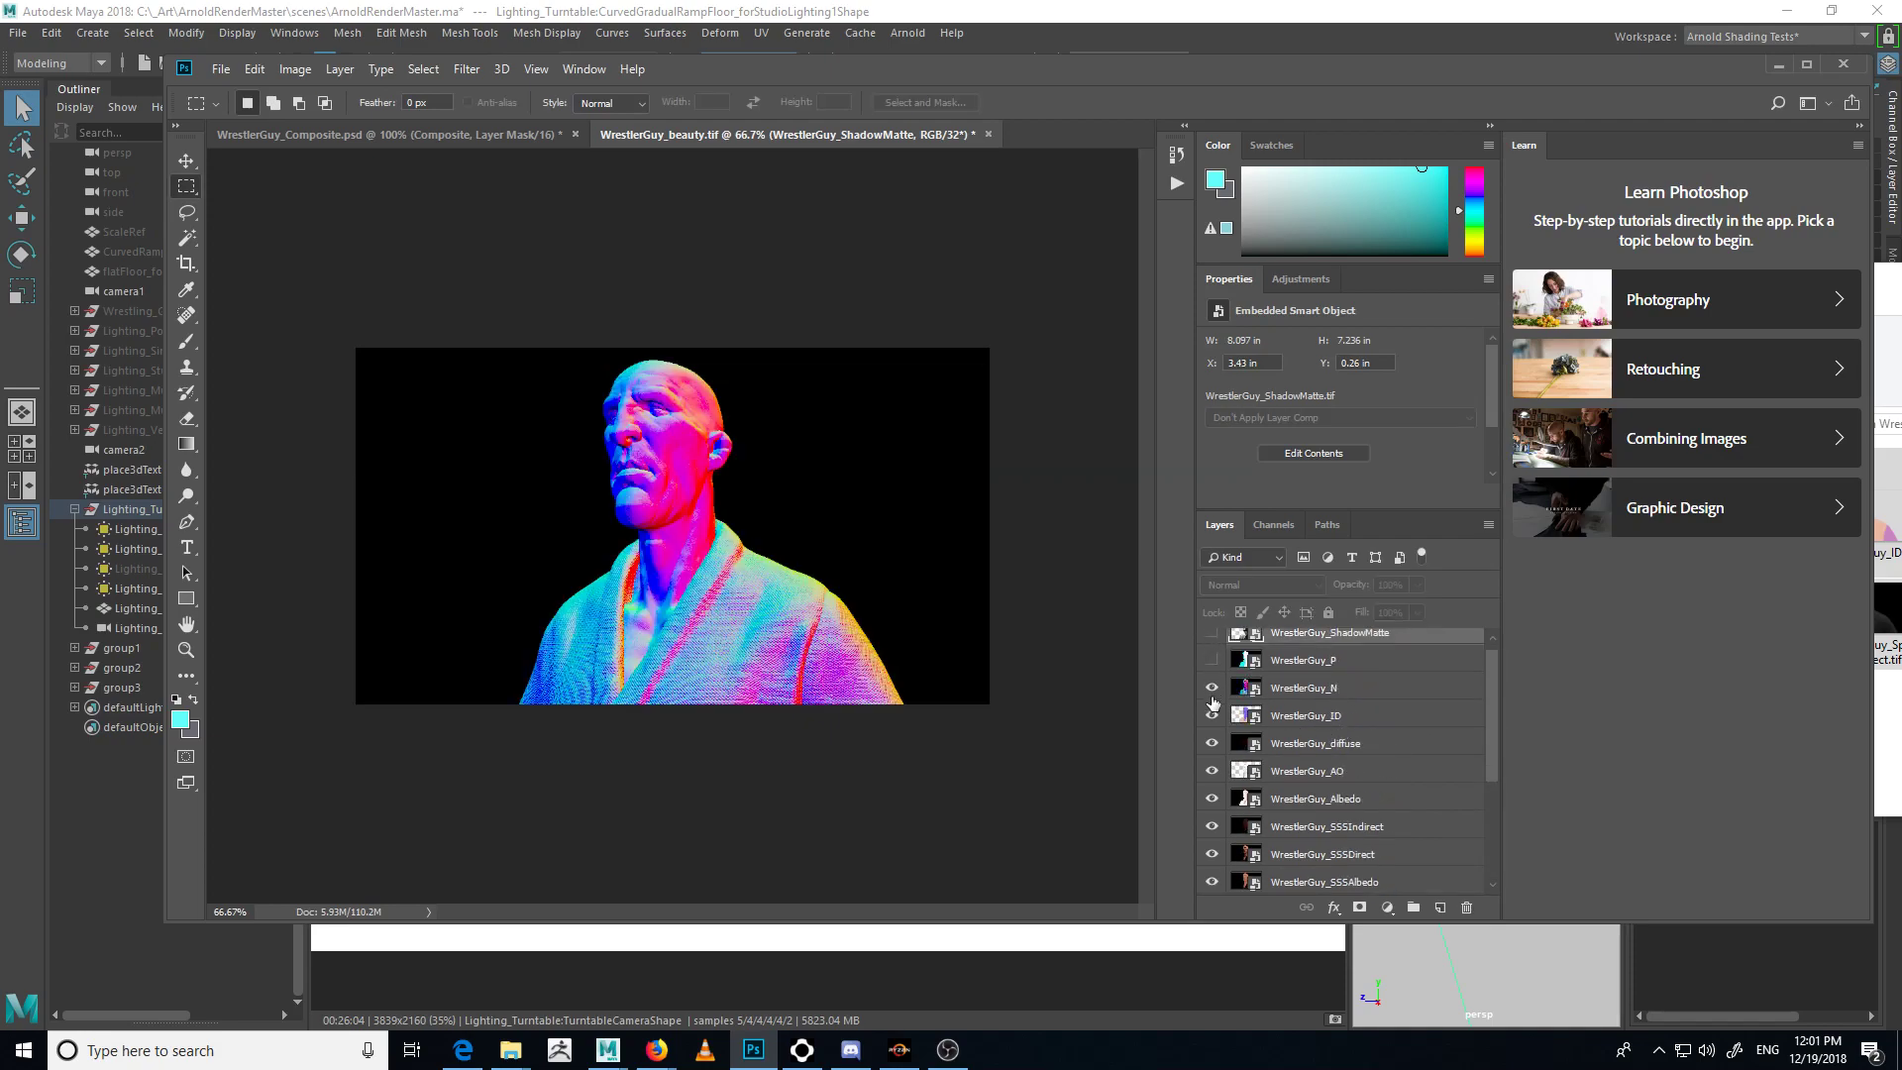
left_click(1211, 661)
scroll(1323, 733, "up", 1)
left_click(1317, 691)
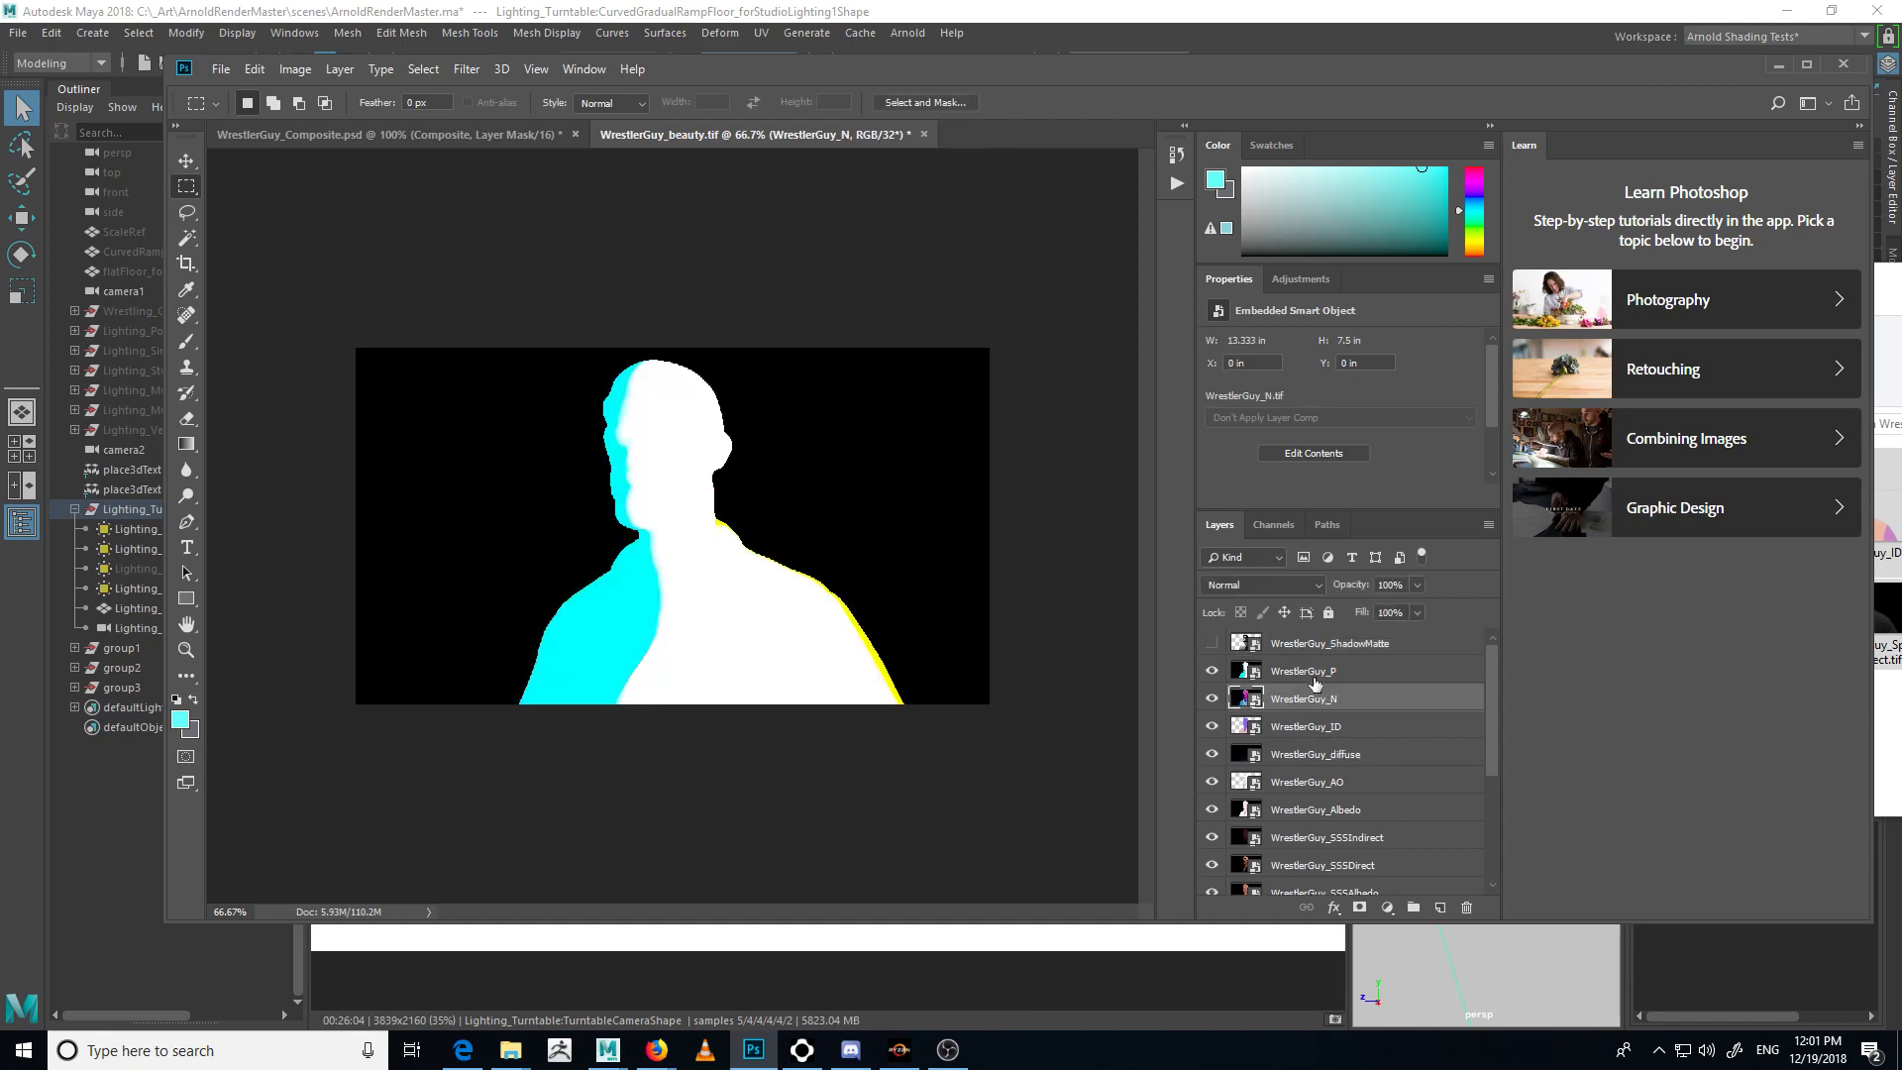
left_click(1315, 676)
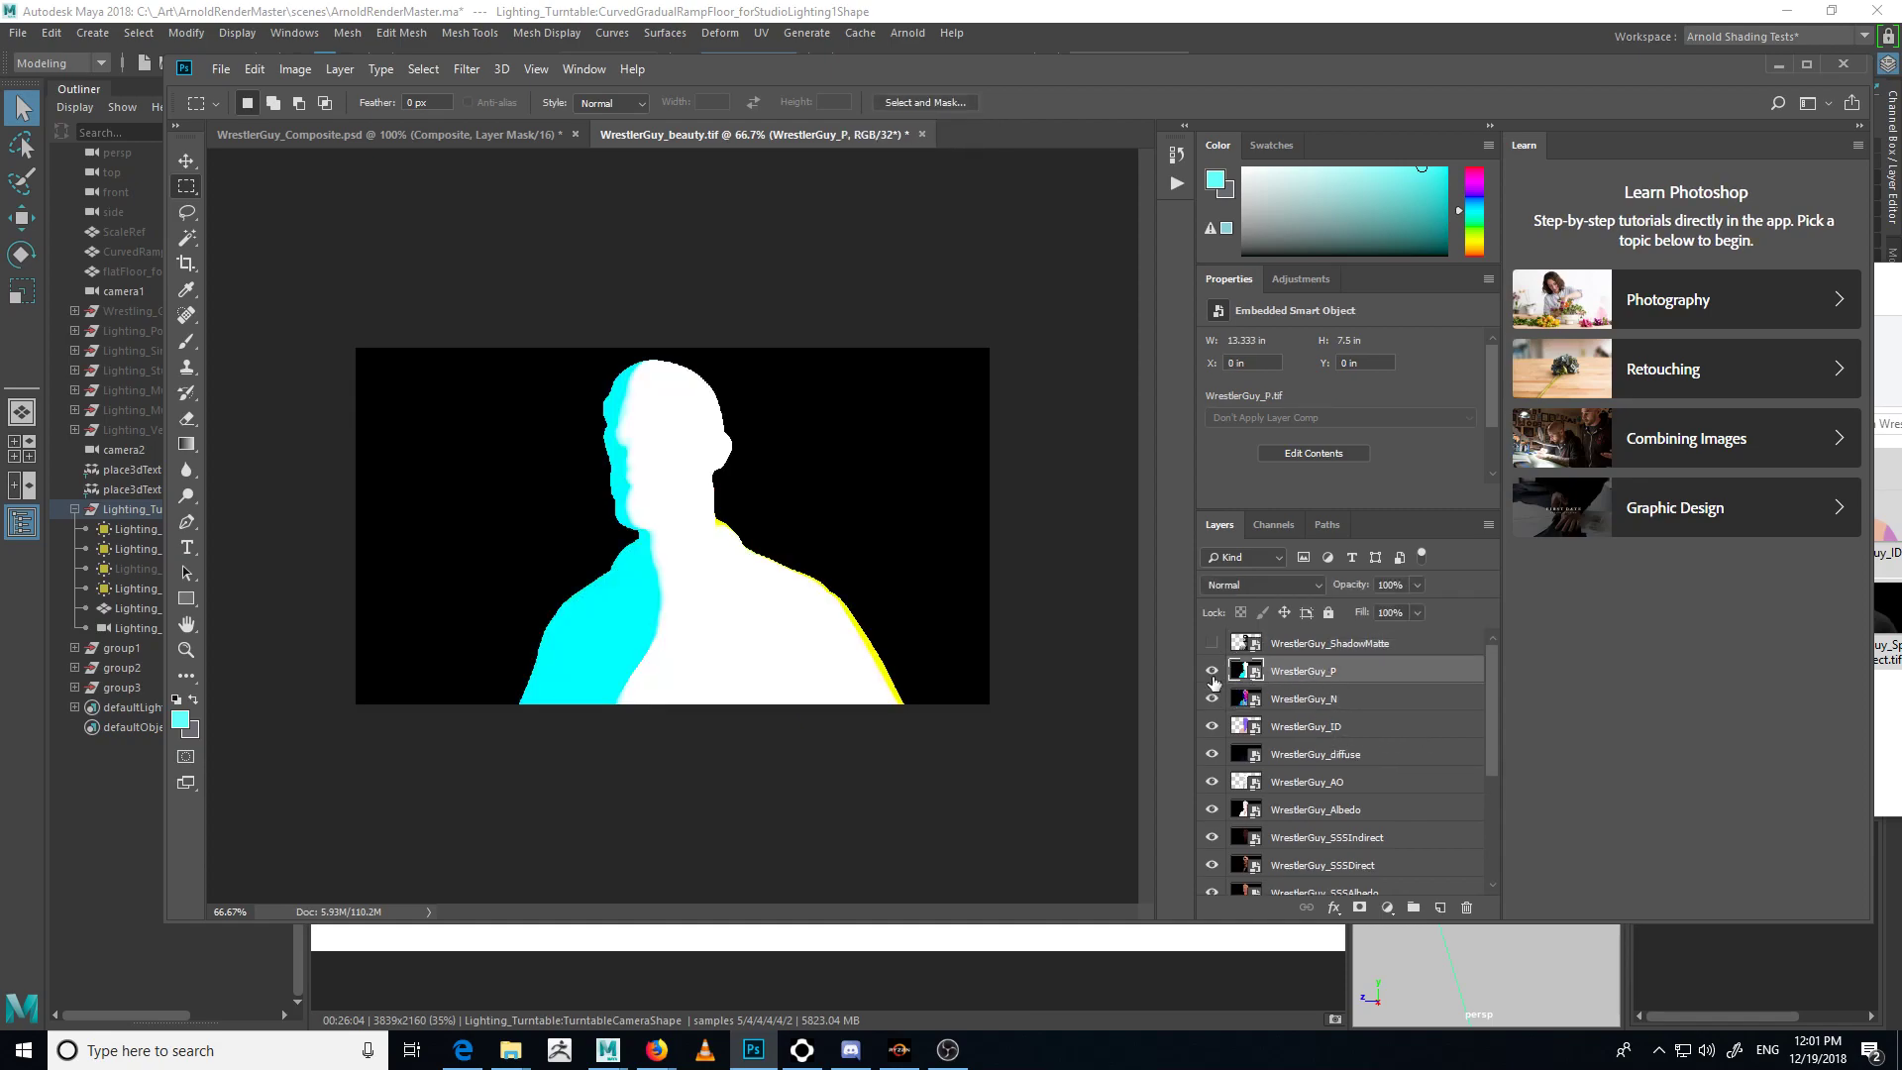
left_click(1212, 673)
left_click(1212, 698)
left_click(1211, 670)
left_click_drag(1212, 681, 1211, 837)
left_click(1207, 646)
left_click(1208, 646)
scroll(1209, 649, "down", 1)
scroll(1284, 803, "down", 2)
left_click_drag(1211, 745, 1211, 830)
left_click(1212, 854)
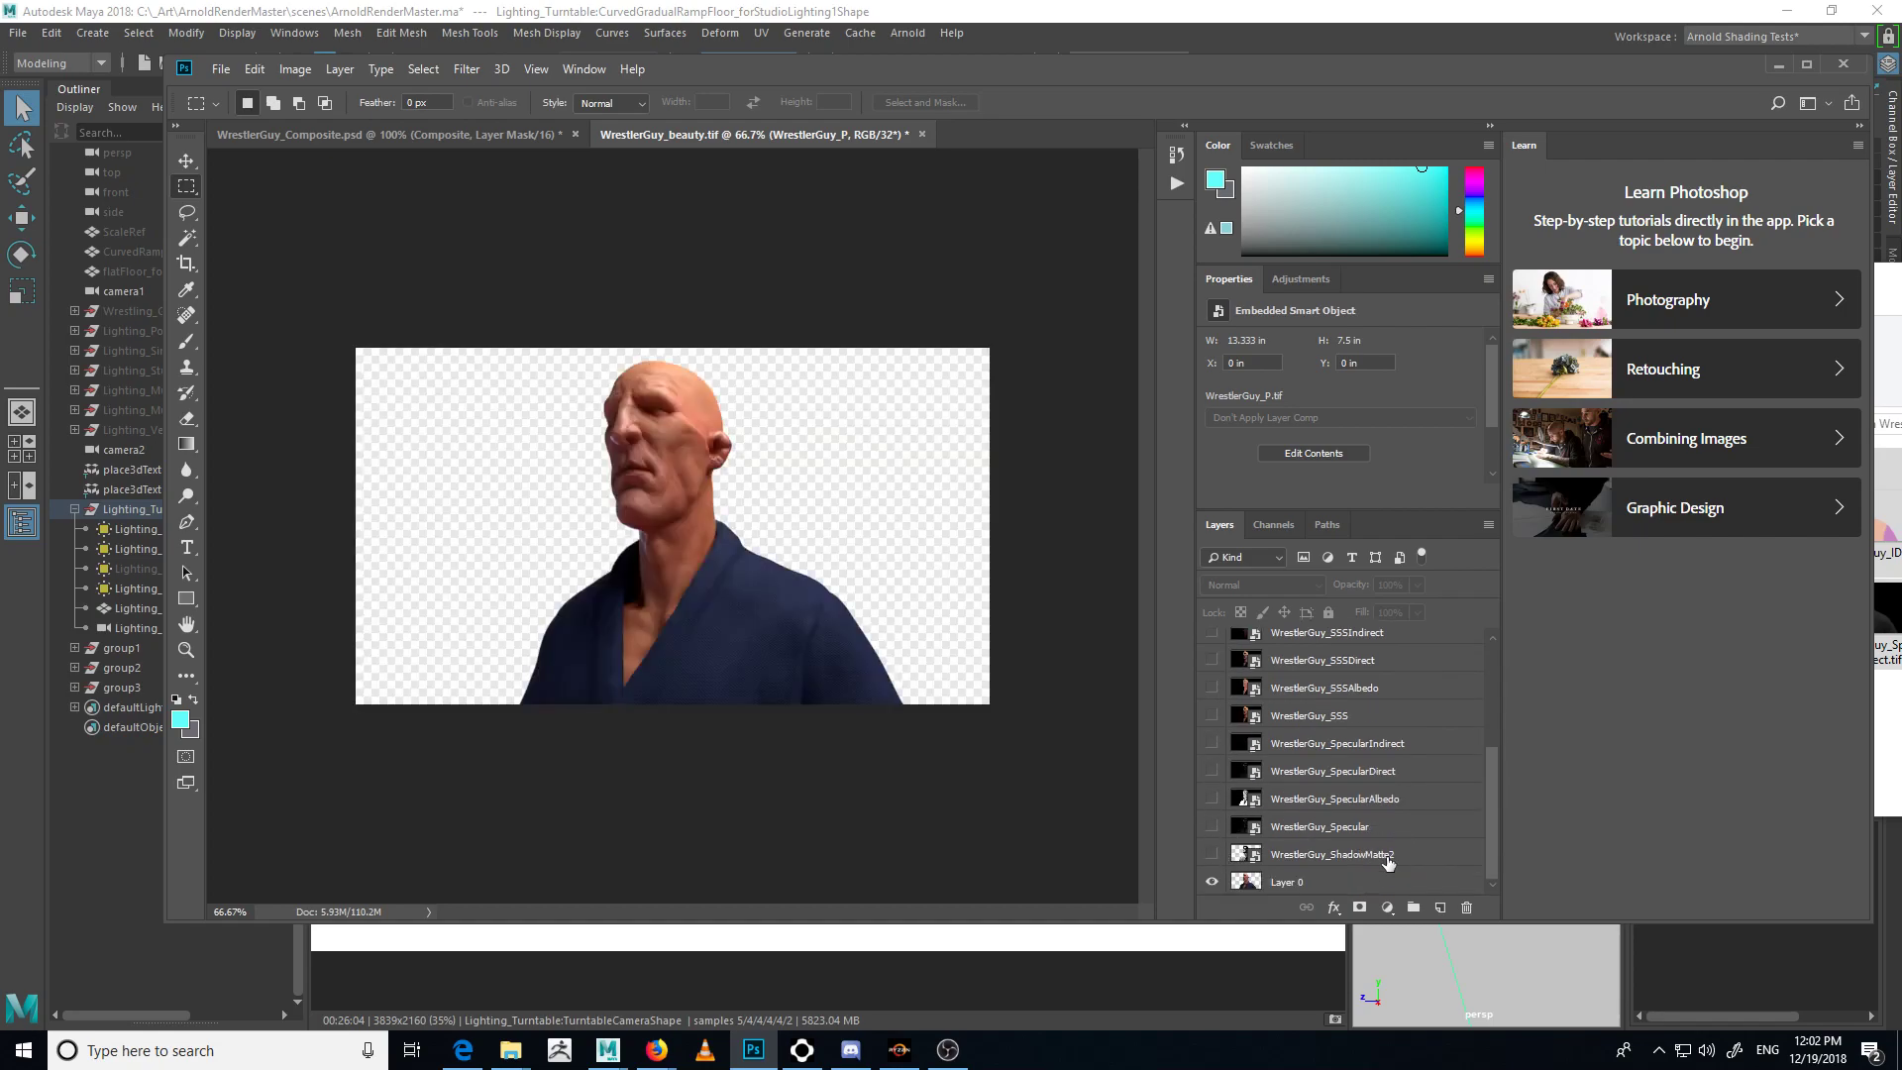
- Add a new layer beneath the beauty Layer 0, fill it with light cyan, and check the figure's edges against it
left_click(1387, 856)
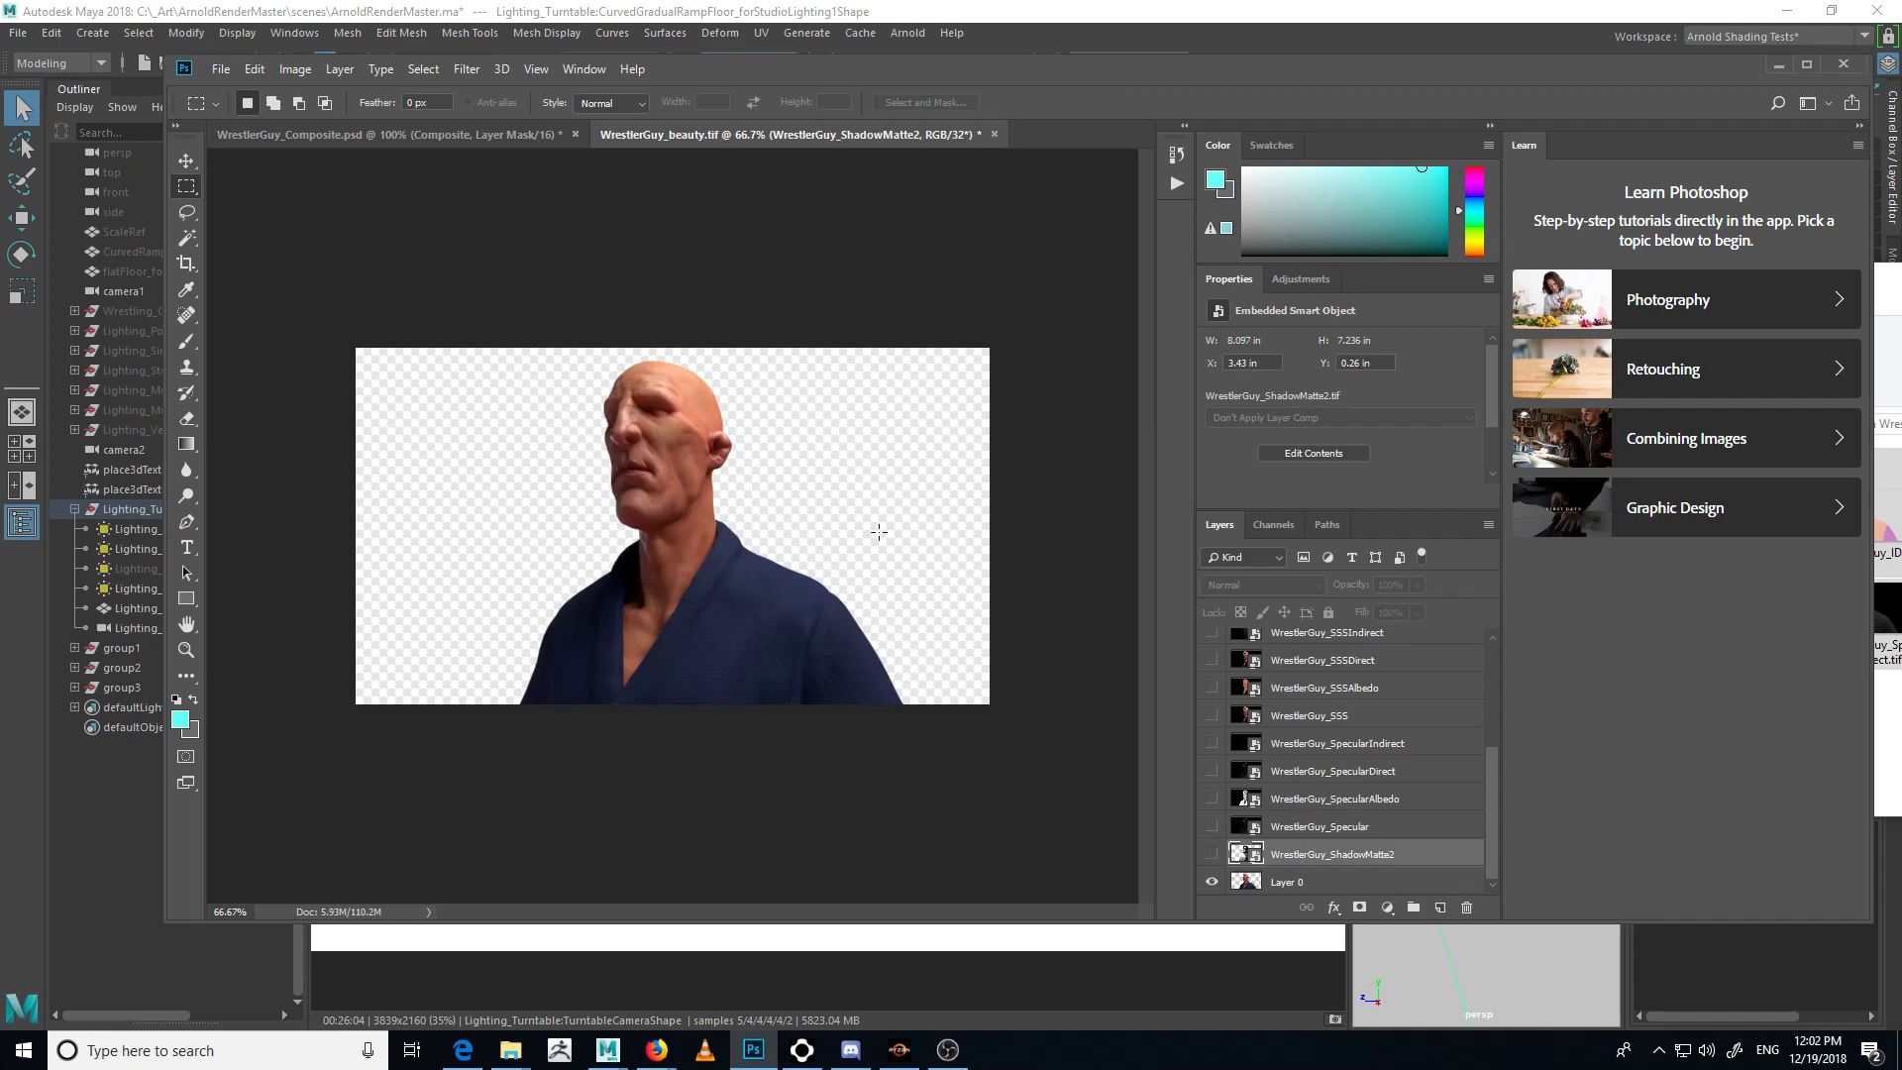
left_click(1413, 882)
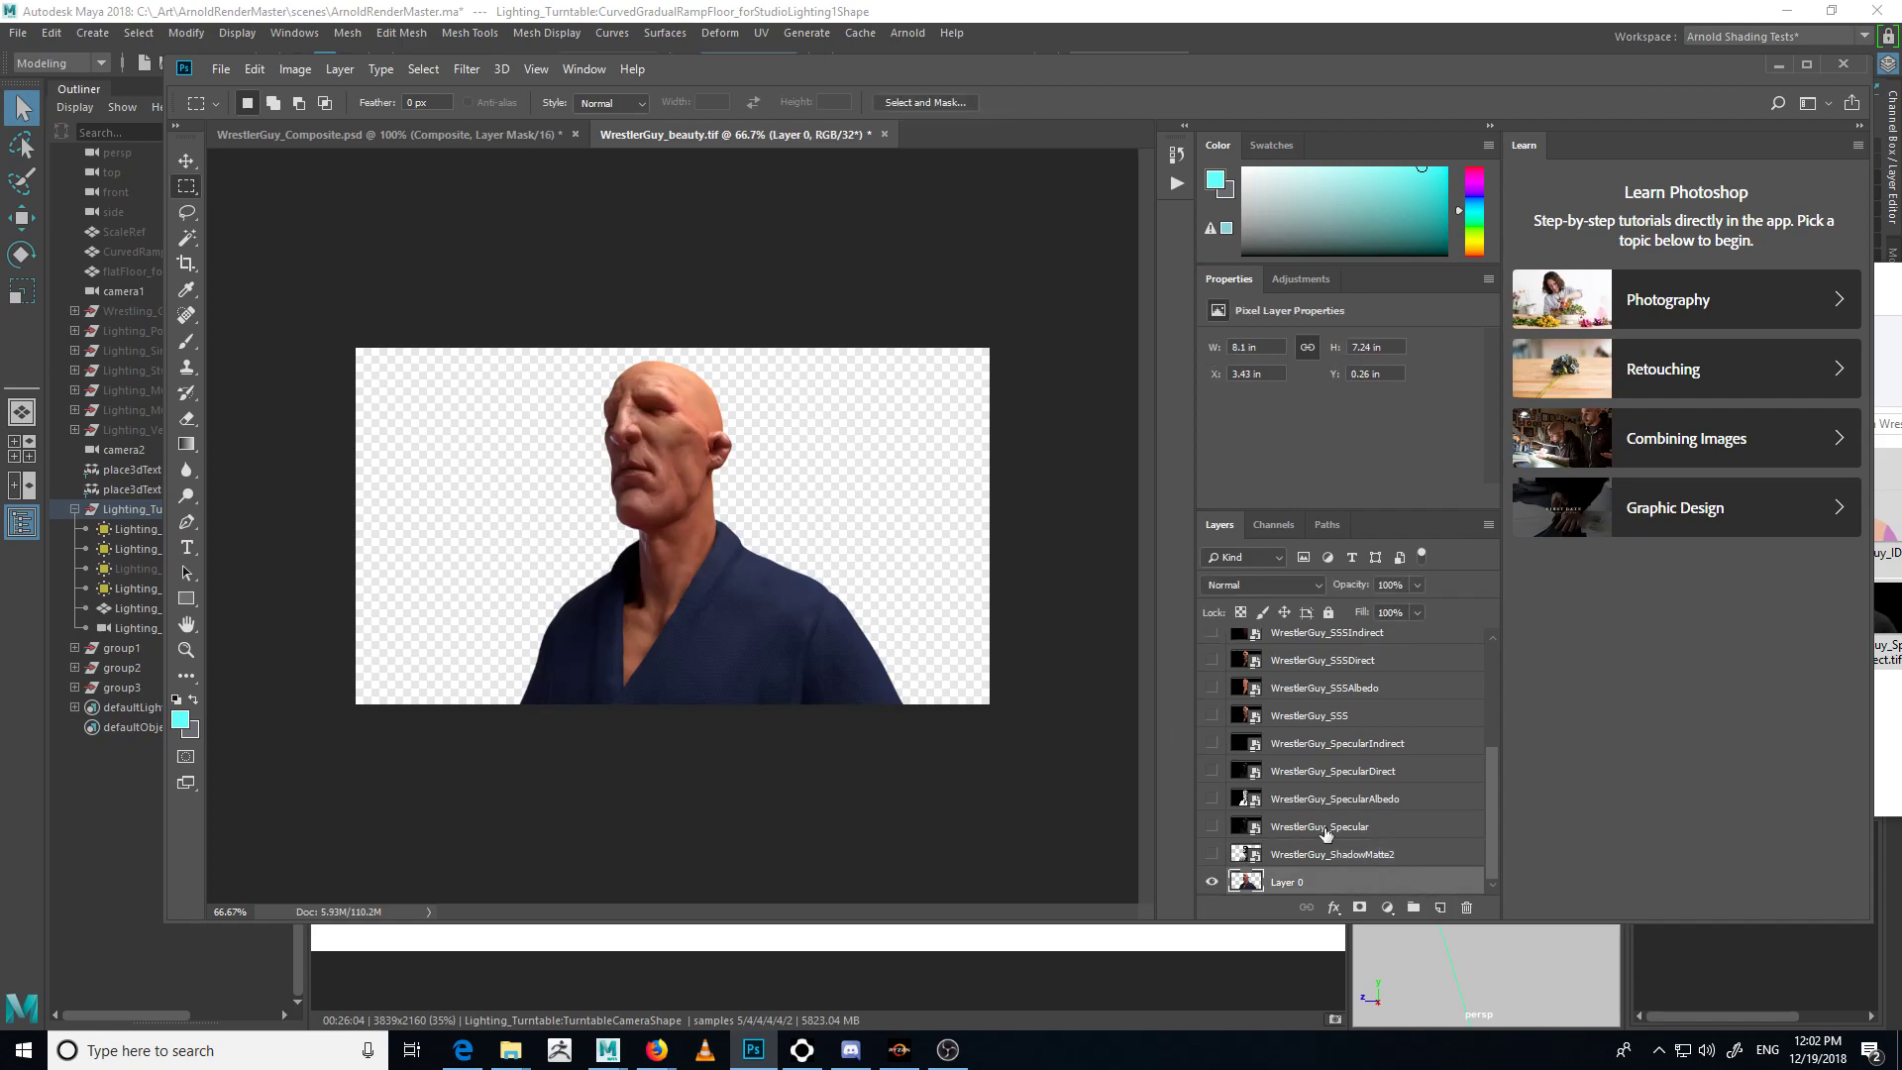
left_click(1433, 908)
left_click_drag(1298, 864, 1277, 889)
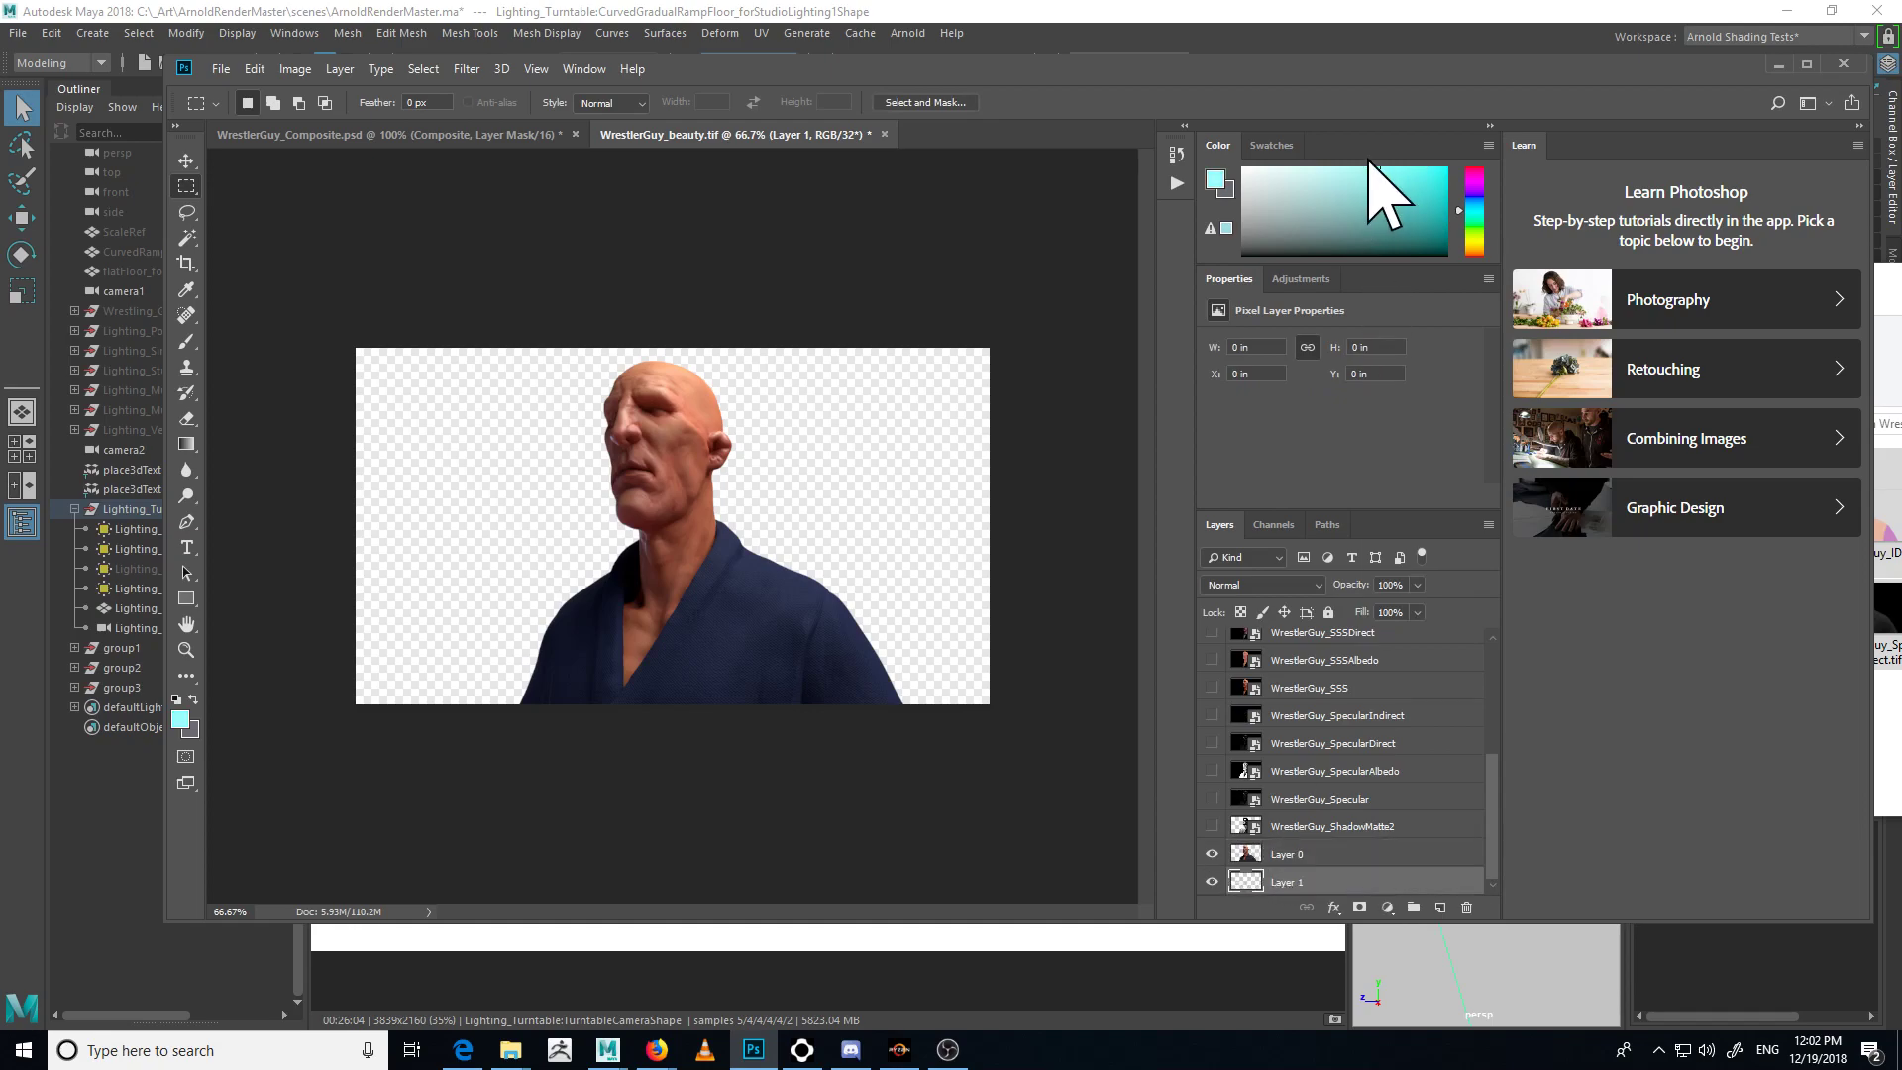
key("alt+BackSpace")
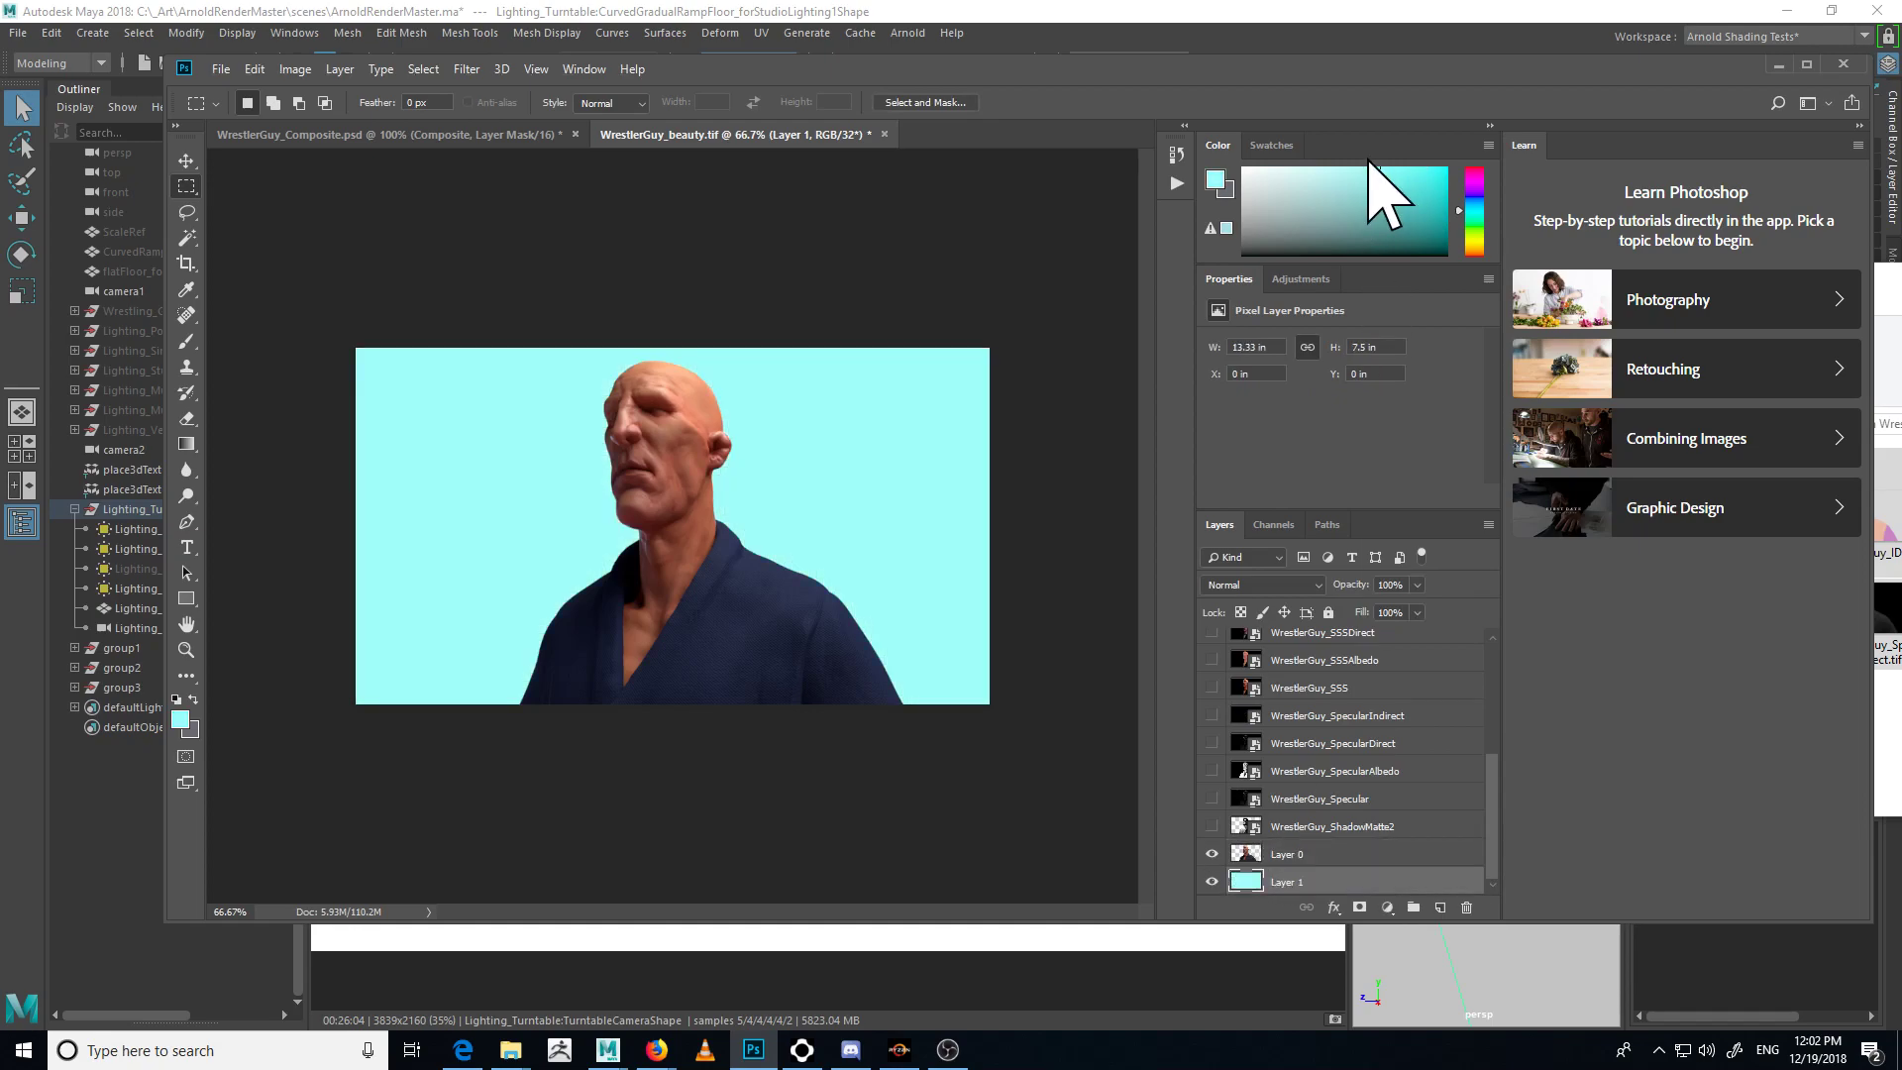
key("ctrl+plus")
key("ctrl+plus")
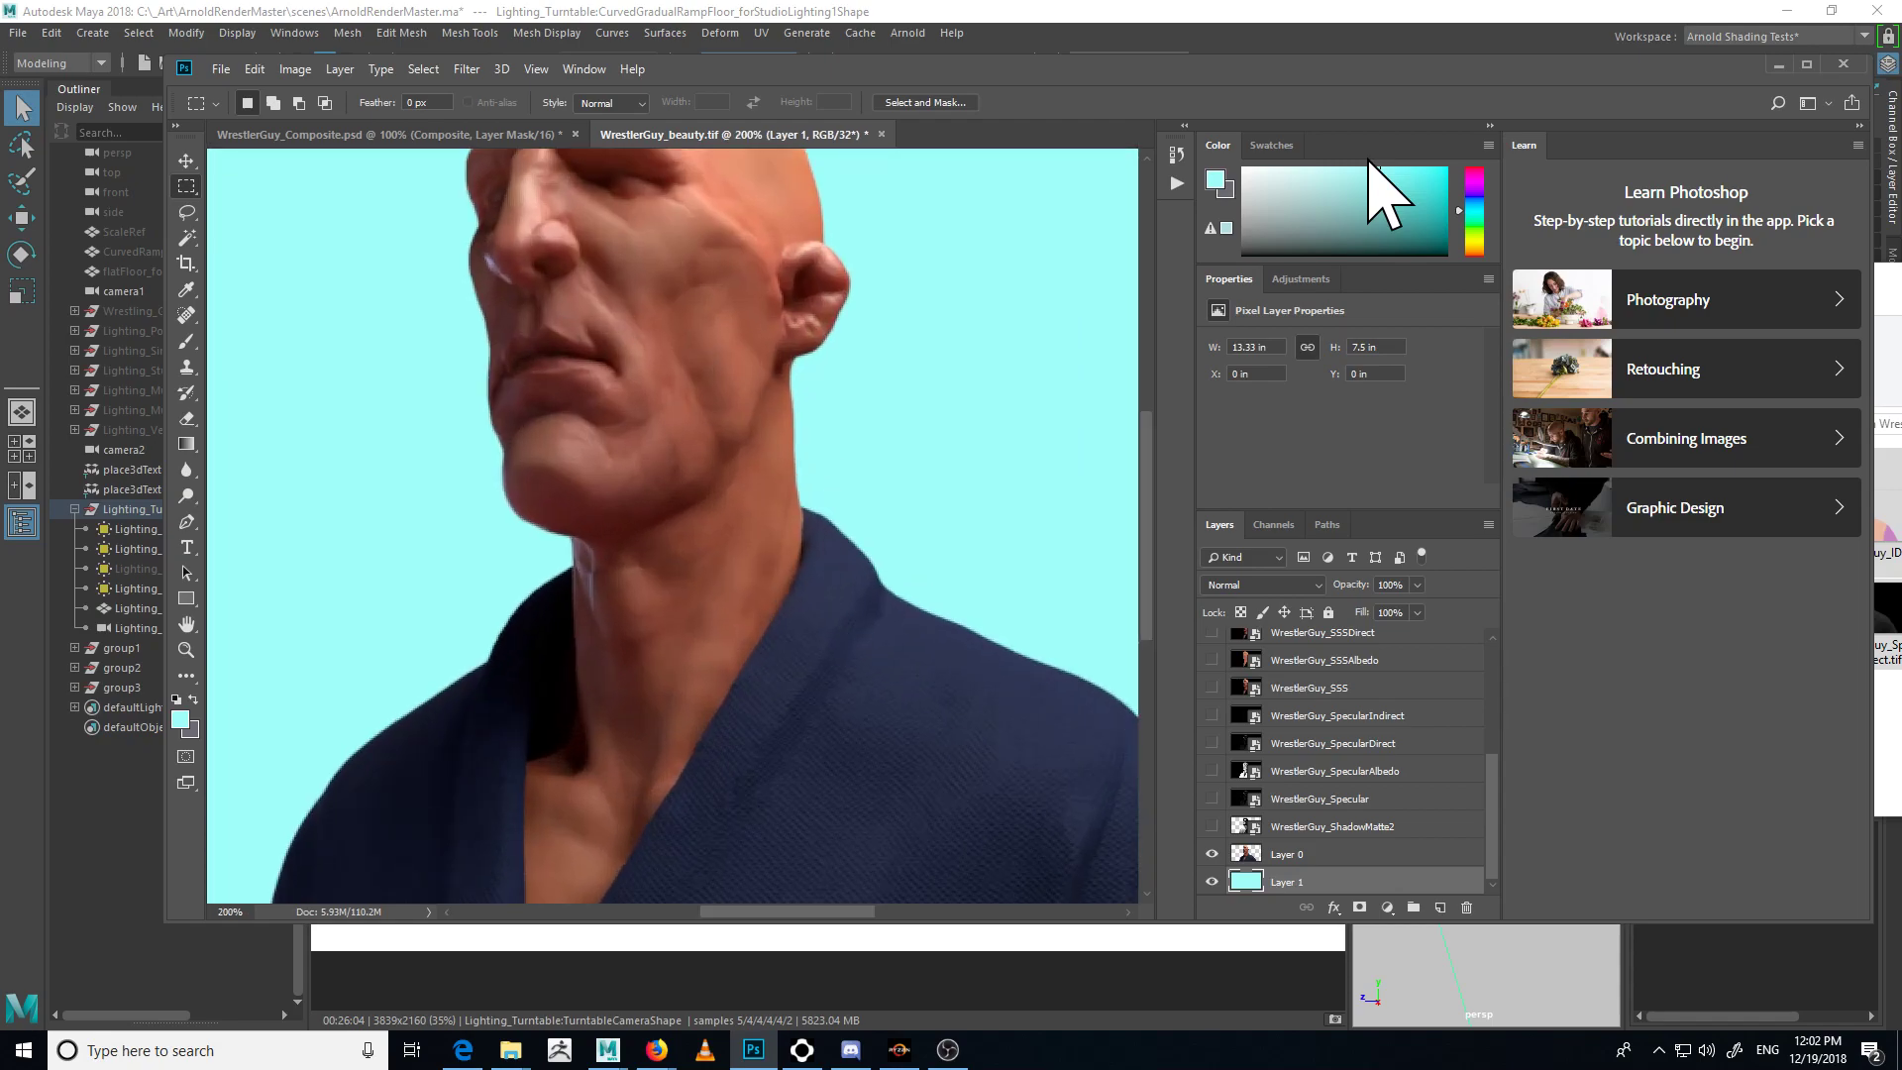
key("ctrl+minus")
key("ctrl+minus")
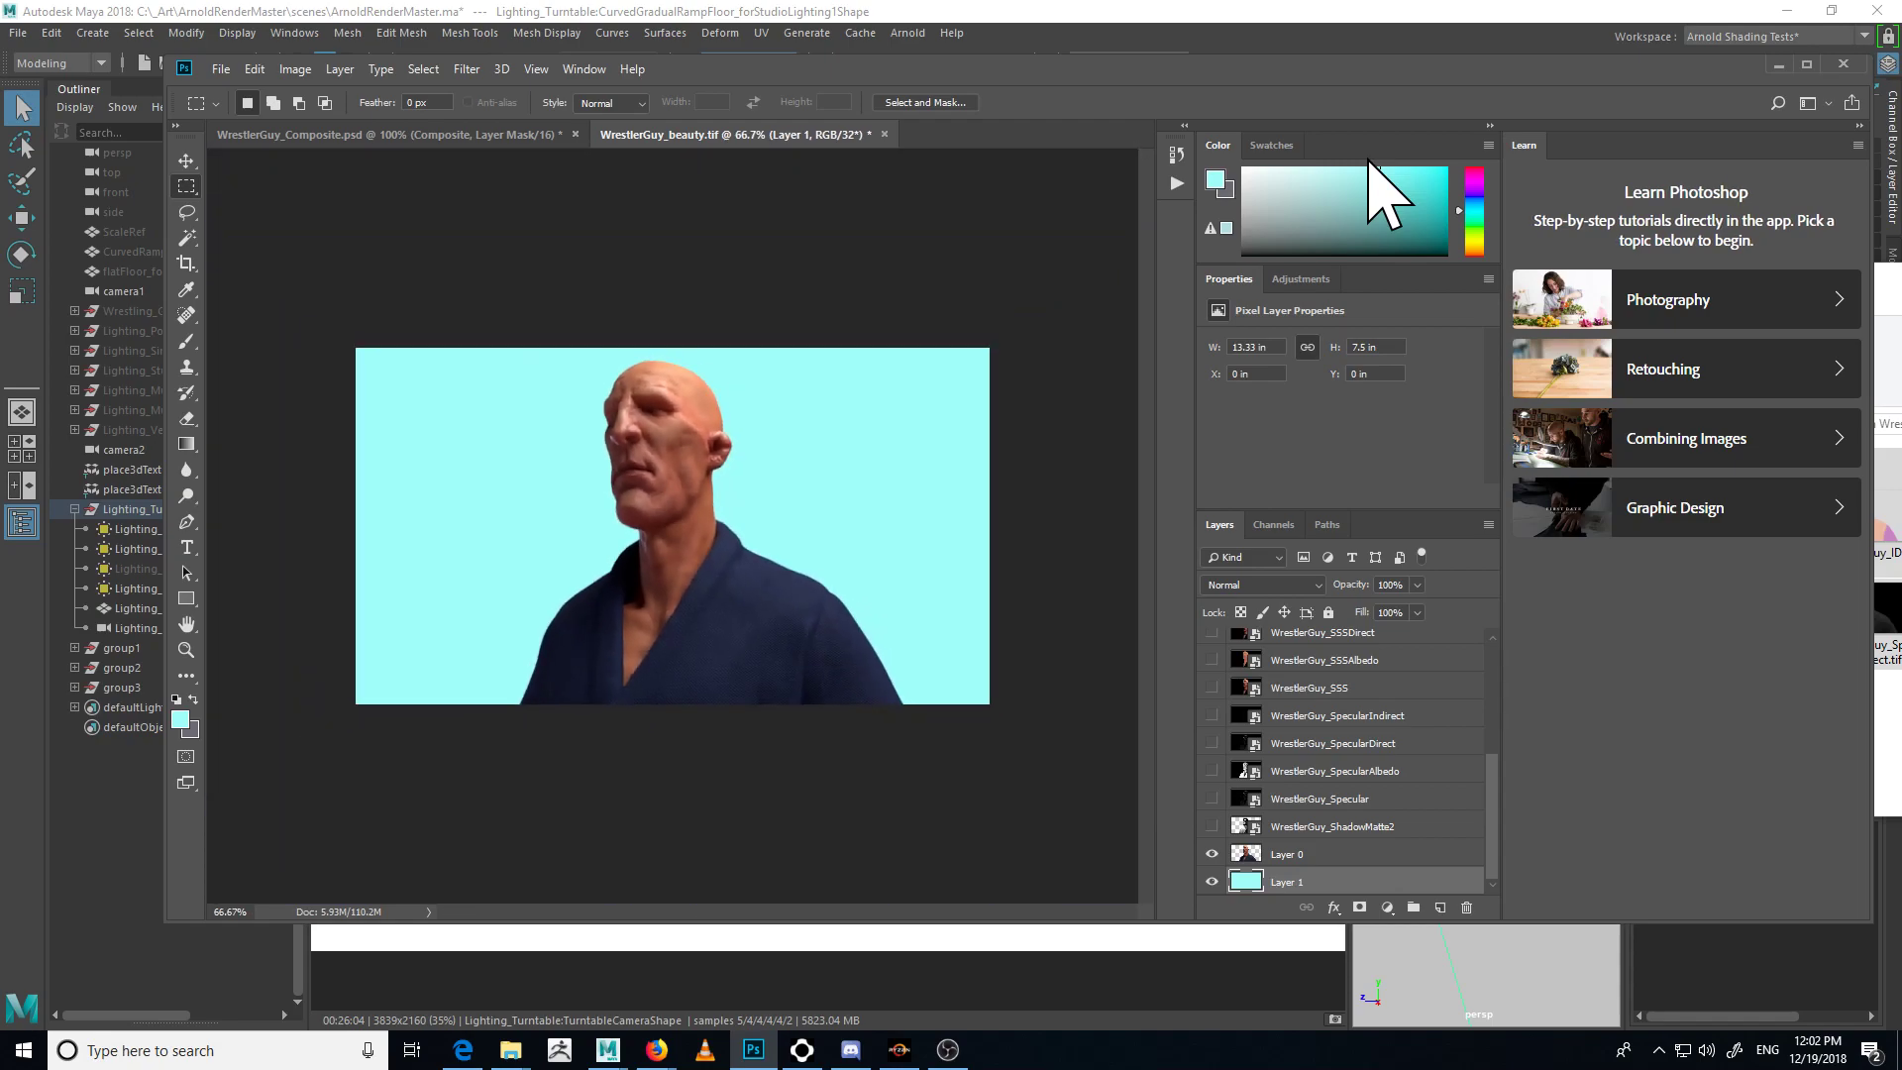
key("ctrl+plus")
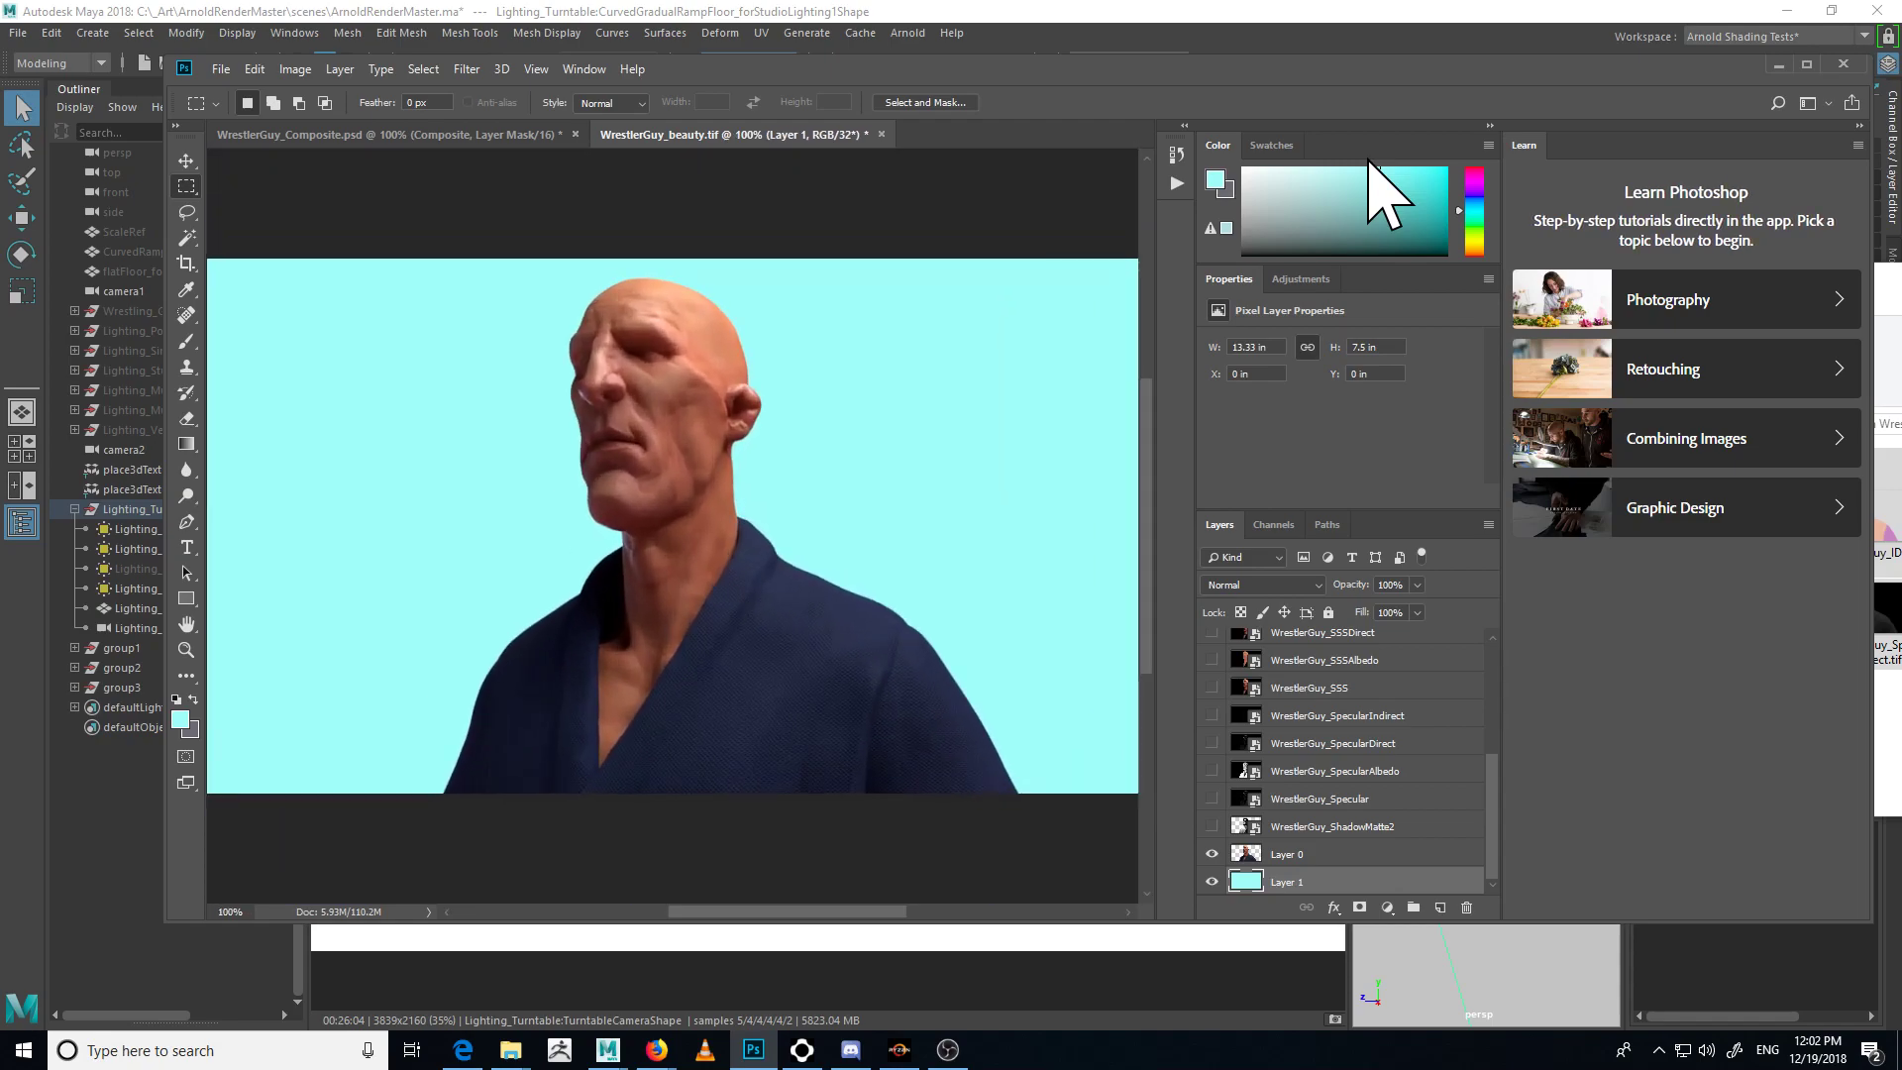
- Group the beauty Layer 0 with all the pass layers and mask the group to the figure's outline loaded from Layer 0
left_click(1277, 856)
left_click(1246, 856, "ctrl")
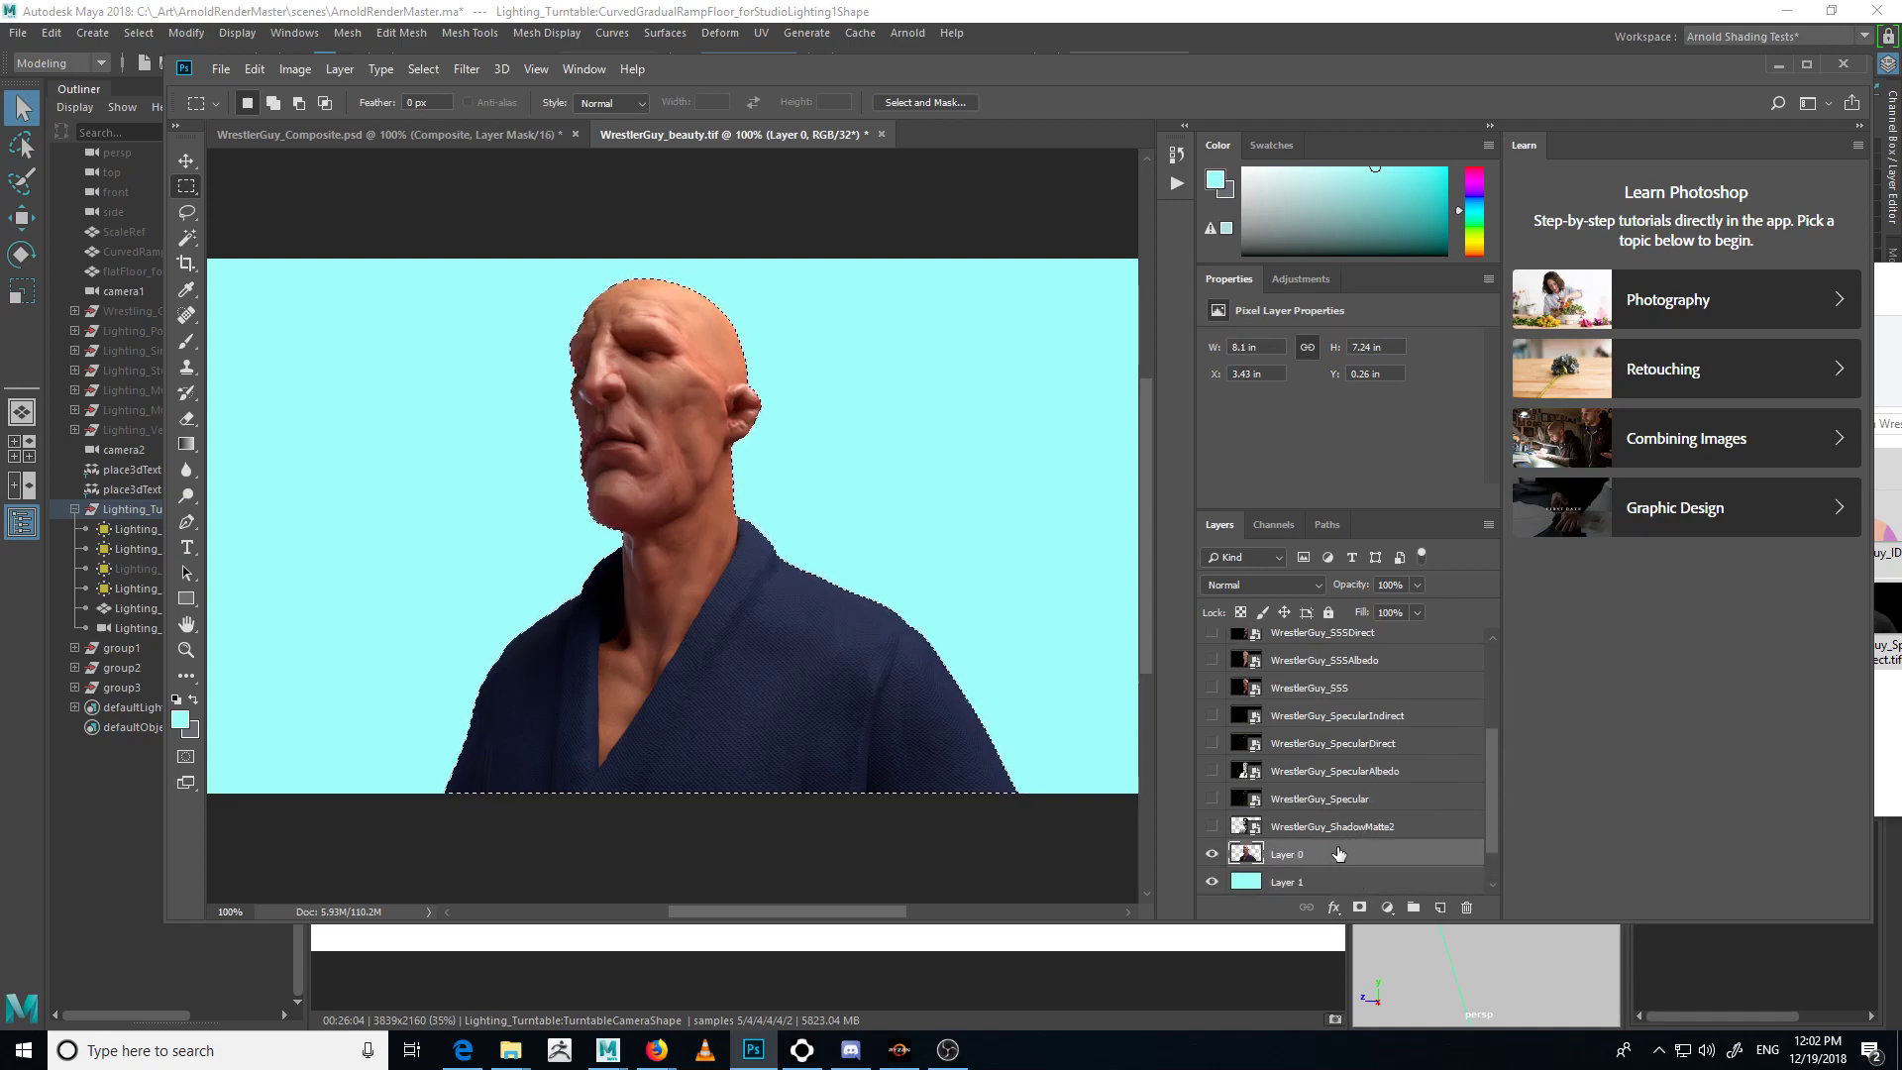
scroll(1347, 842, "up", 4)
left_click(1323, 650, "shift")
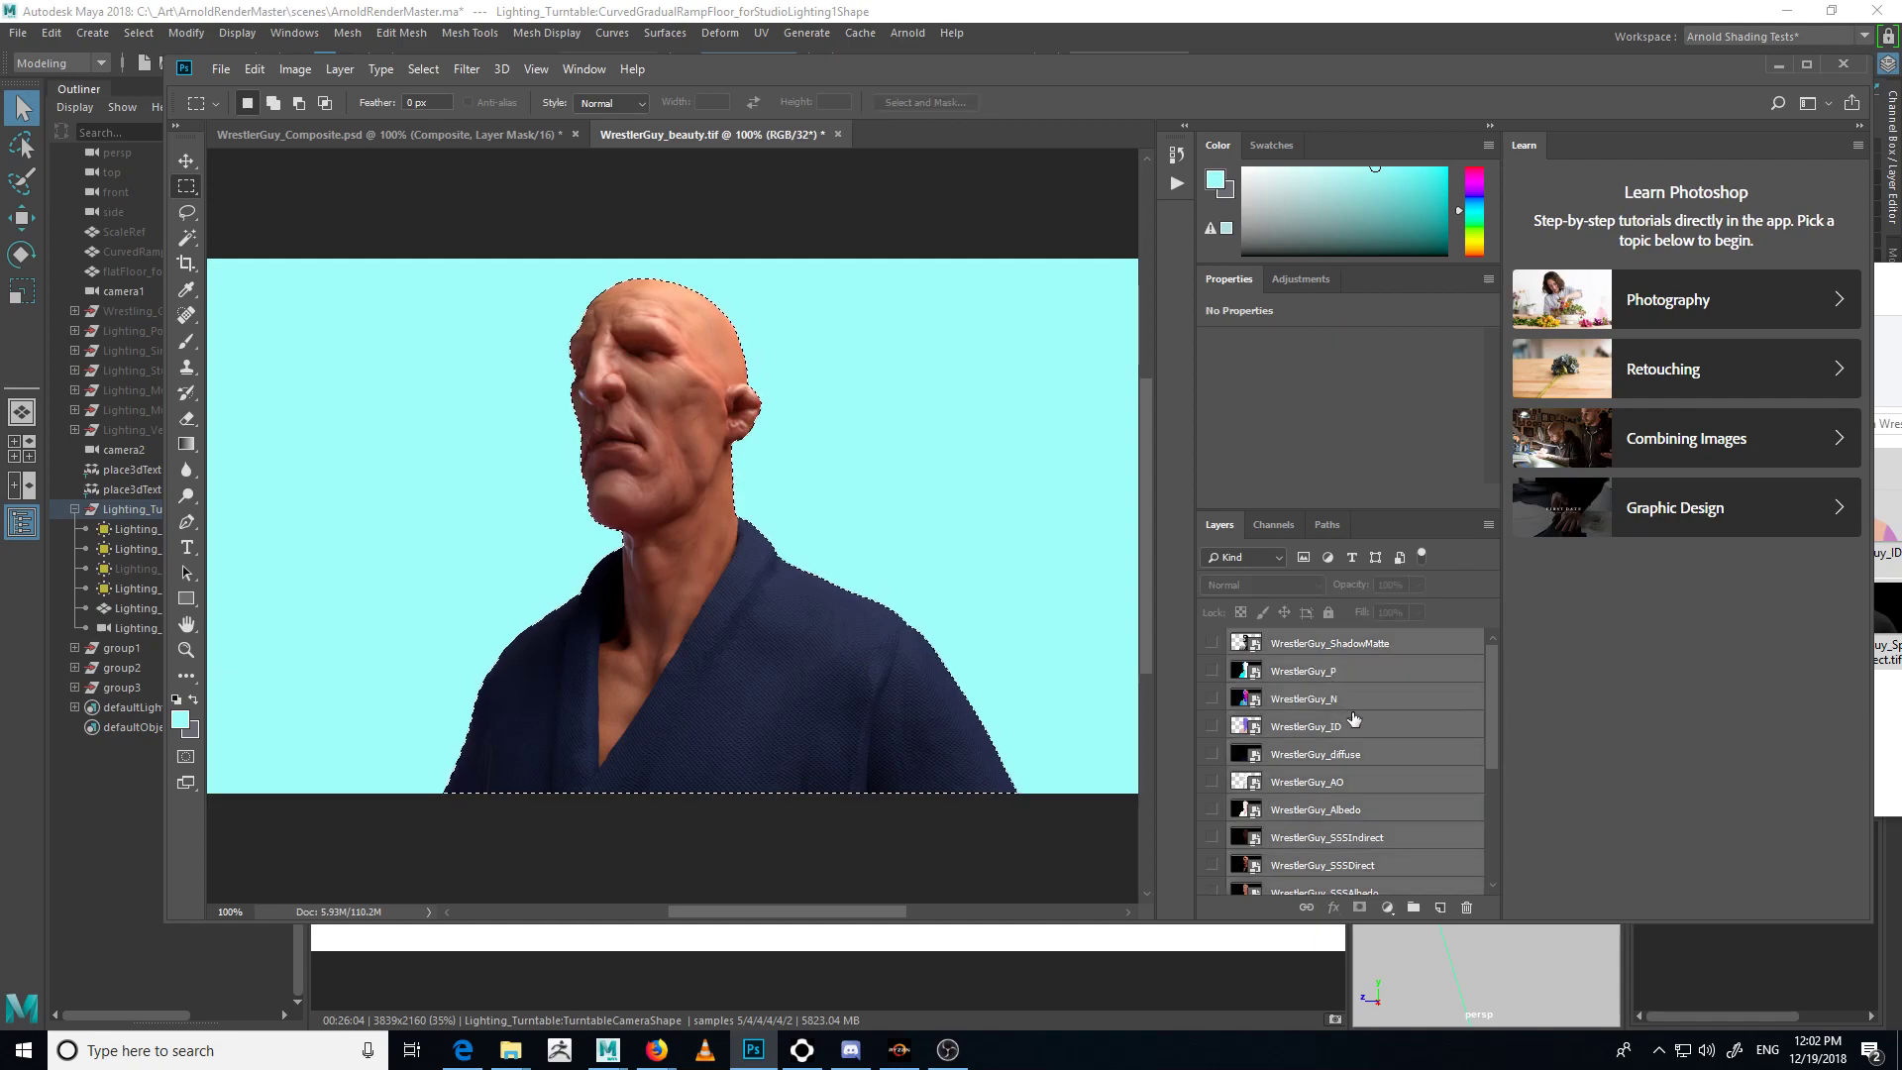
scroll(1395, 840, "down", 2)
scroll(1506, 842, "down", 1)
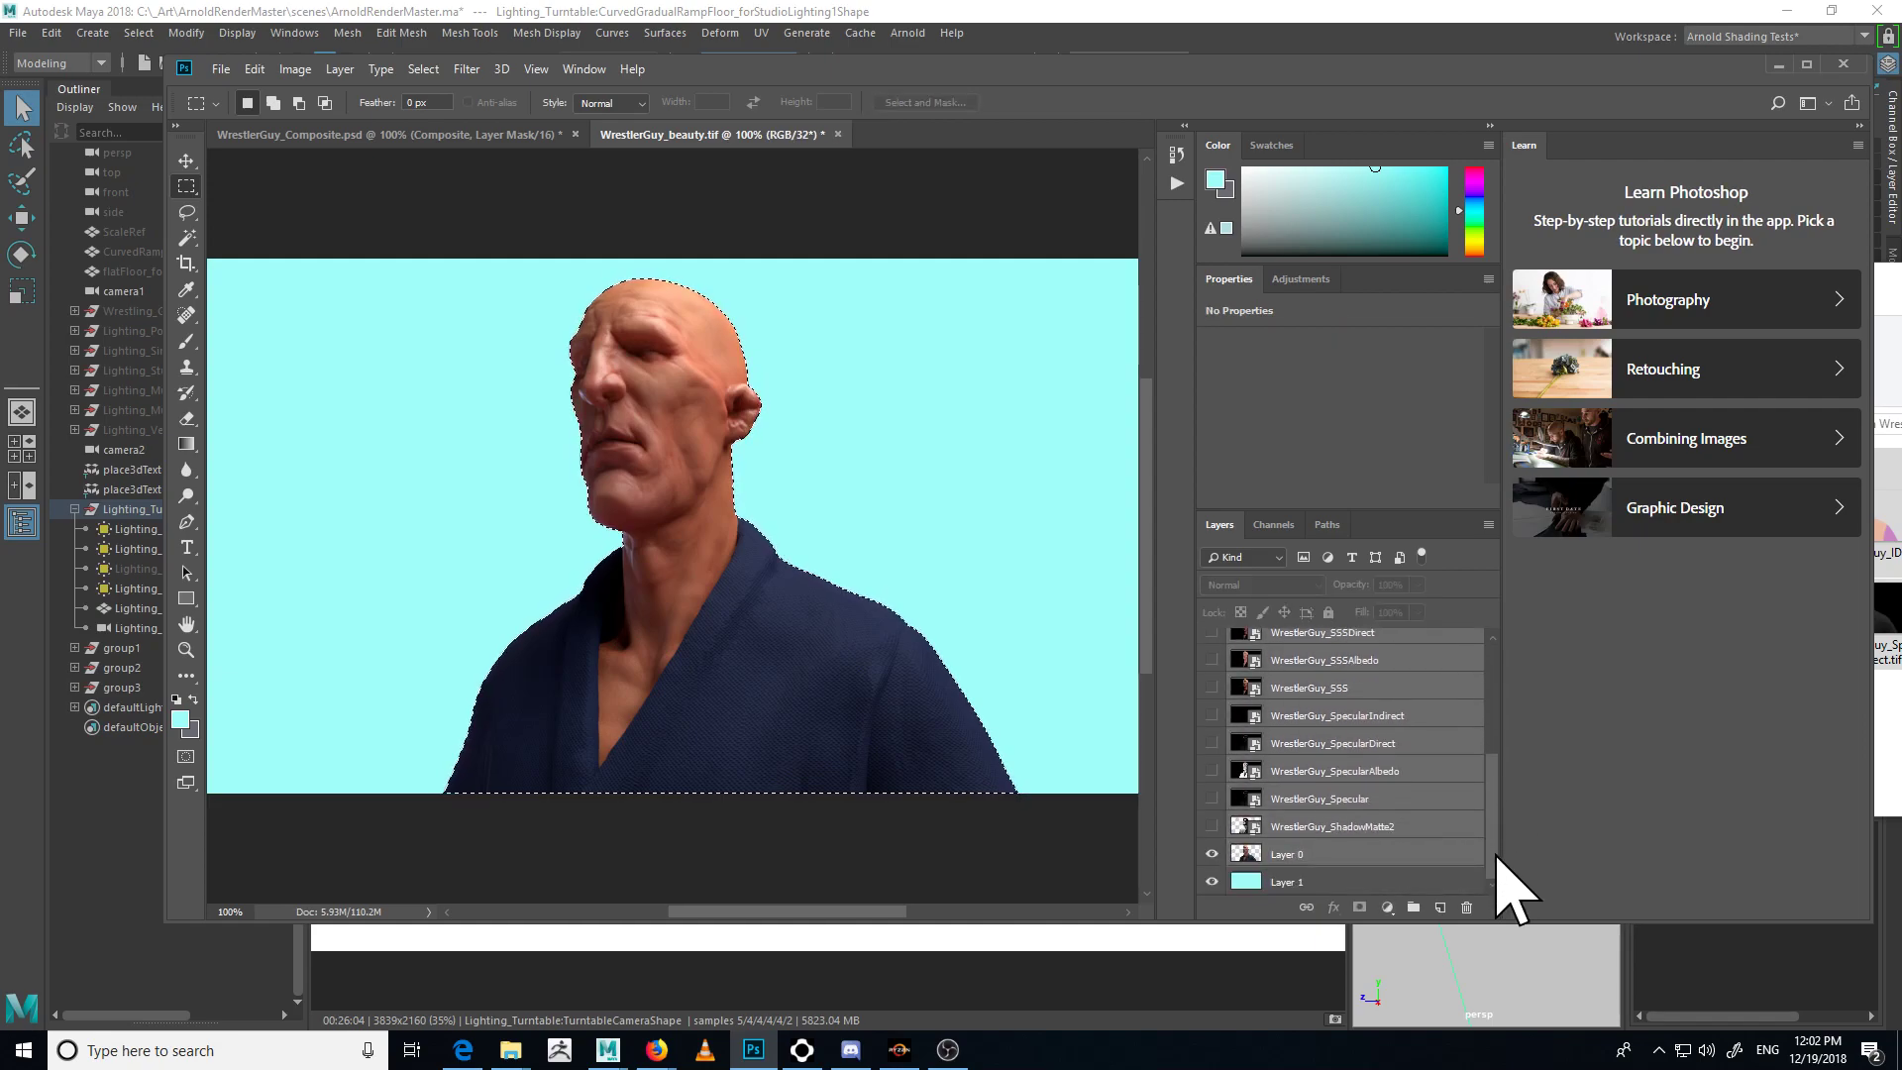
key("ctrl+g")
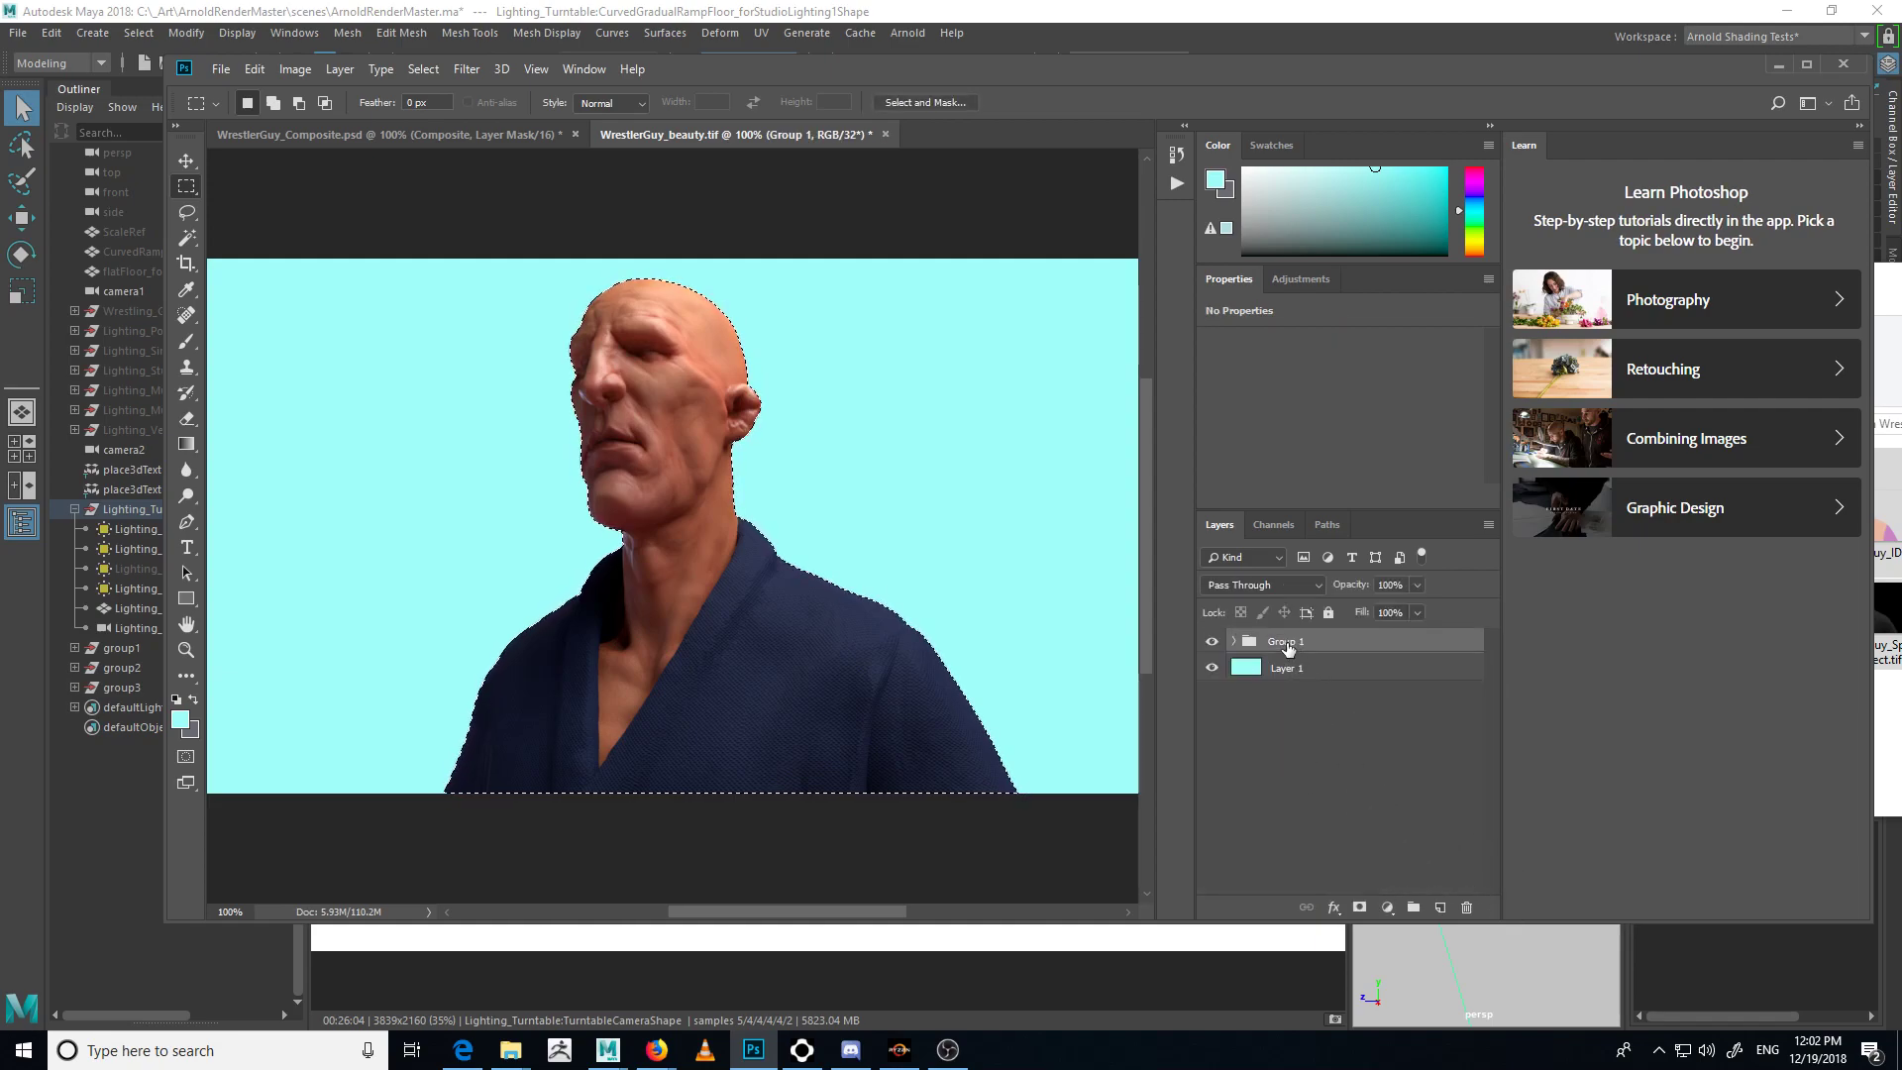
left_click(1359, 908)
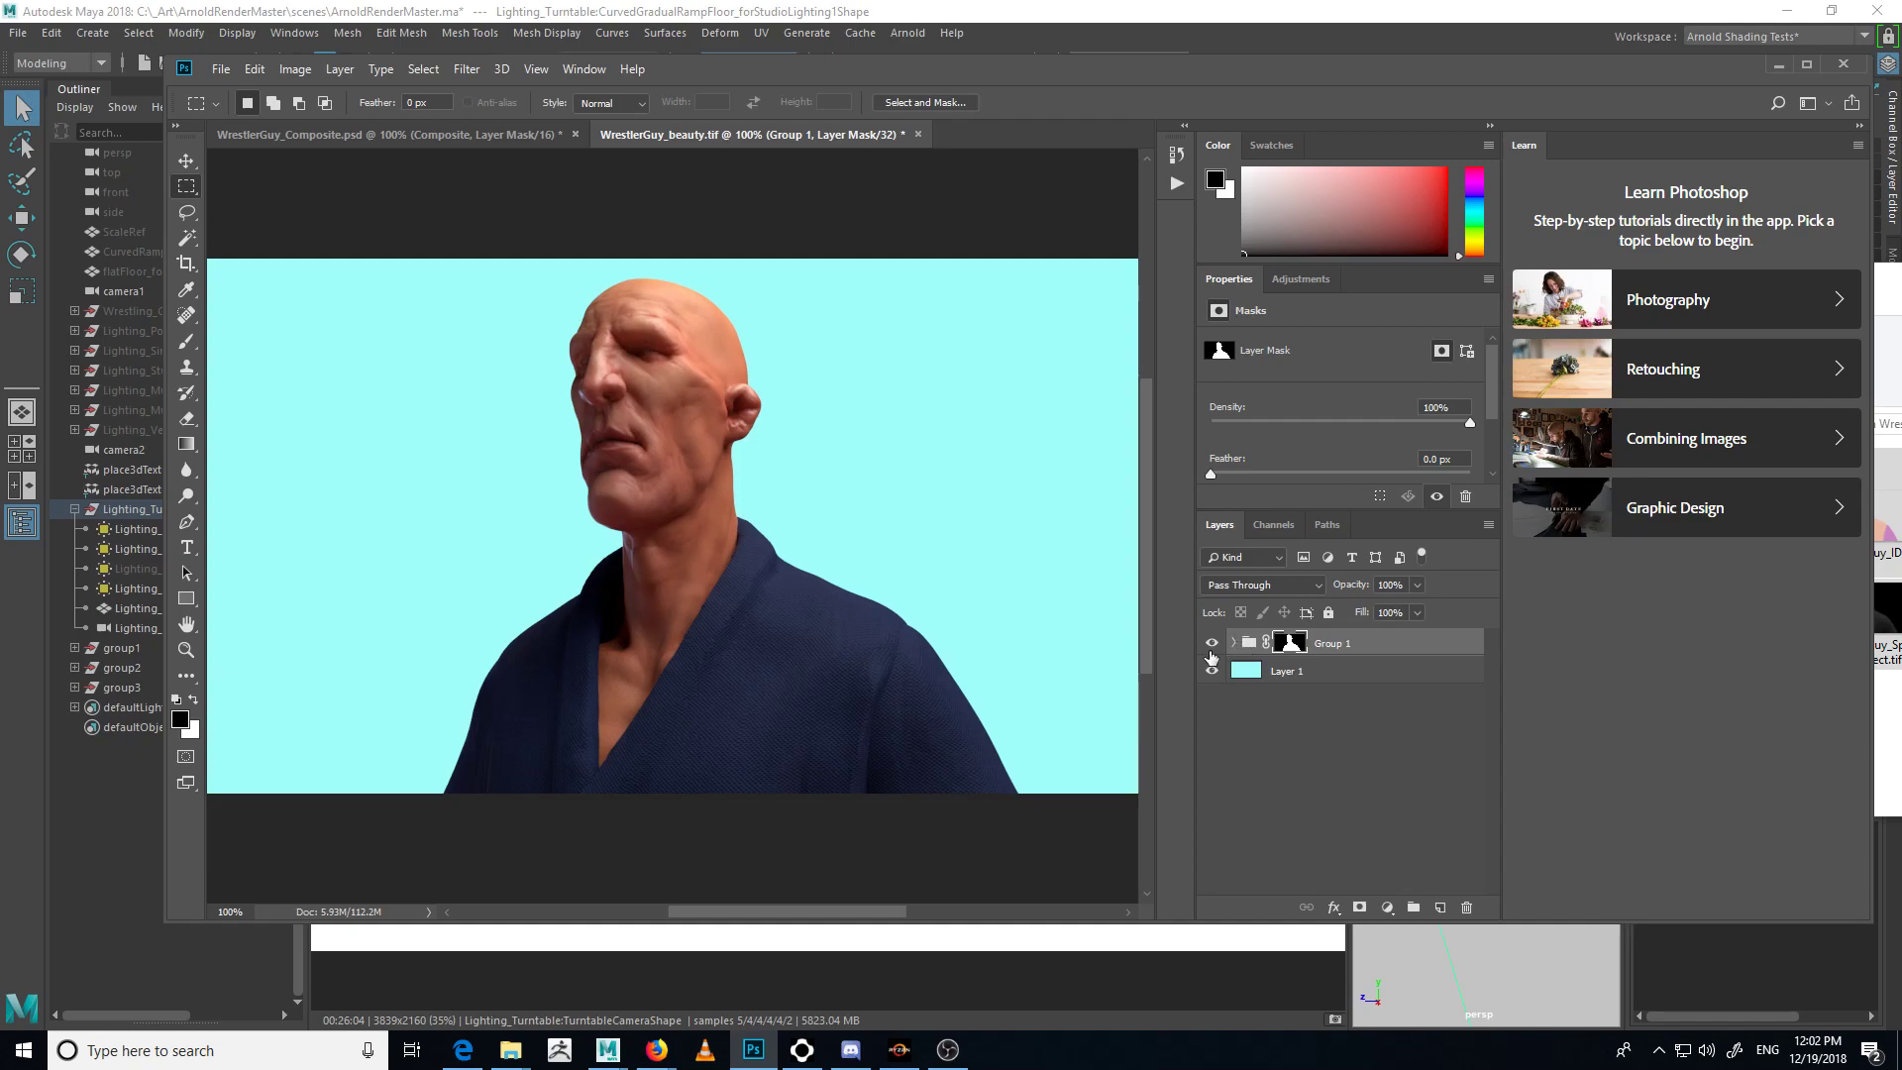
- Add a new layer inside the masked group, directly beneath the beauty Layer 0
left_click(1233, 644)
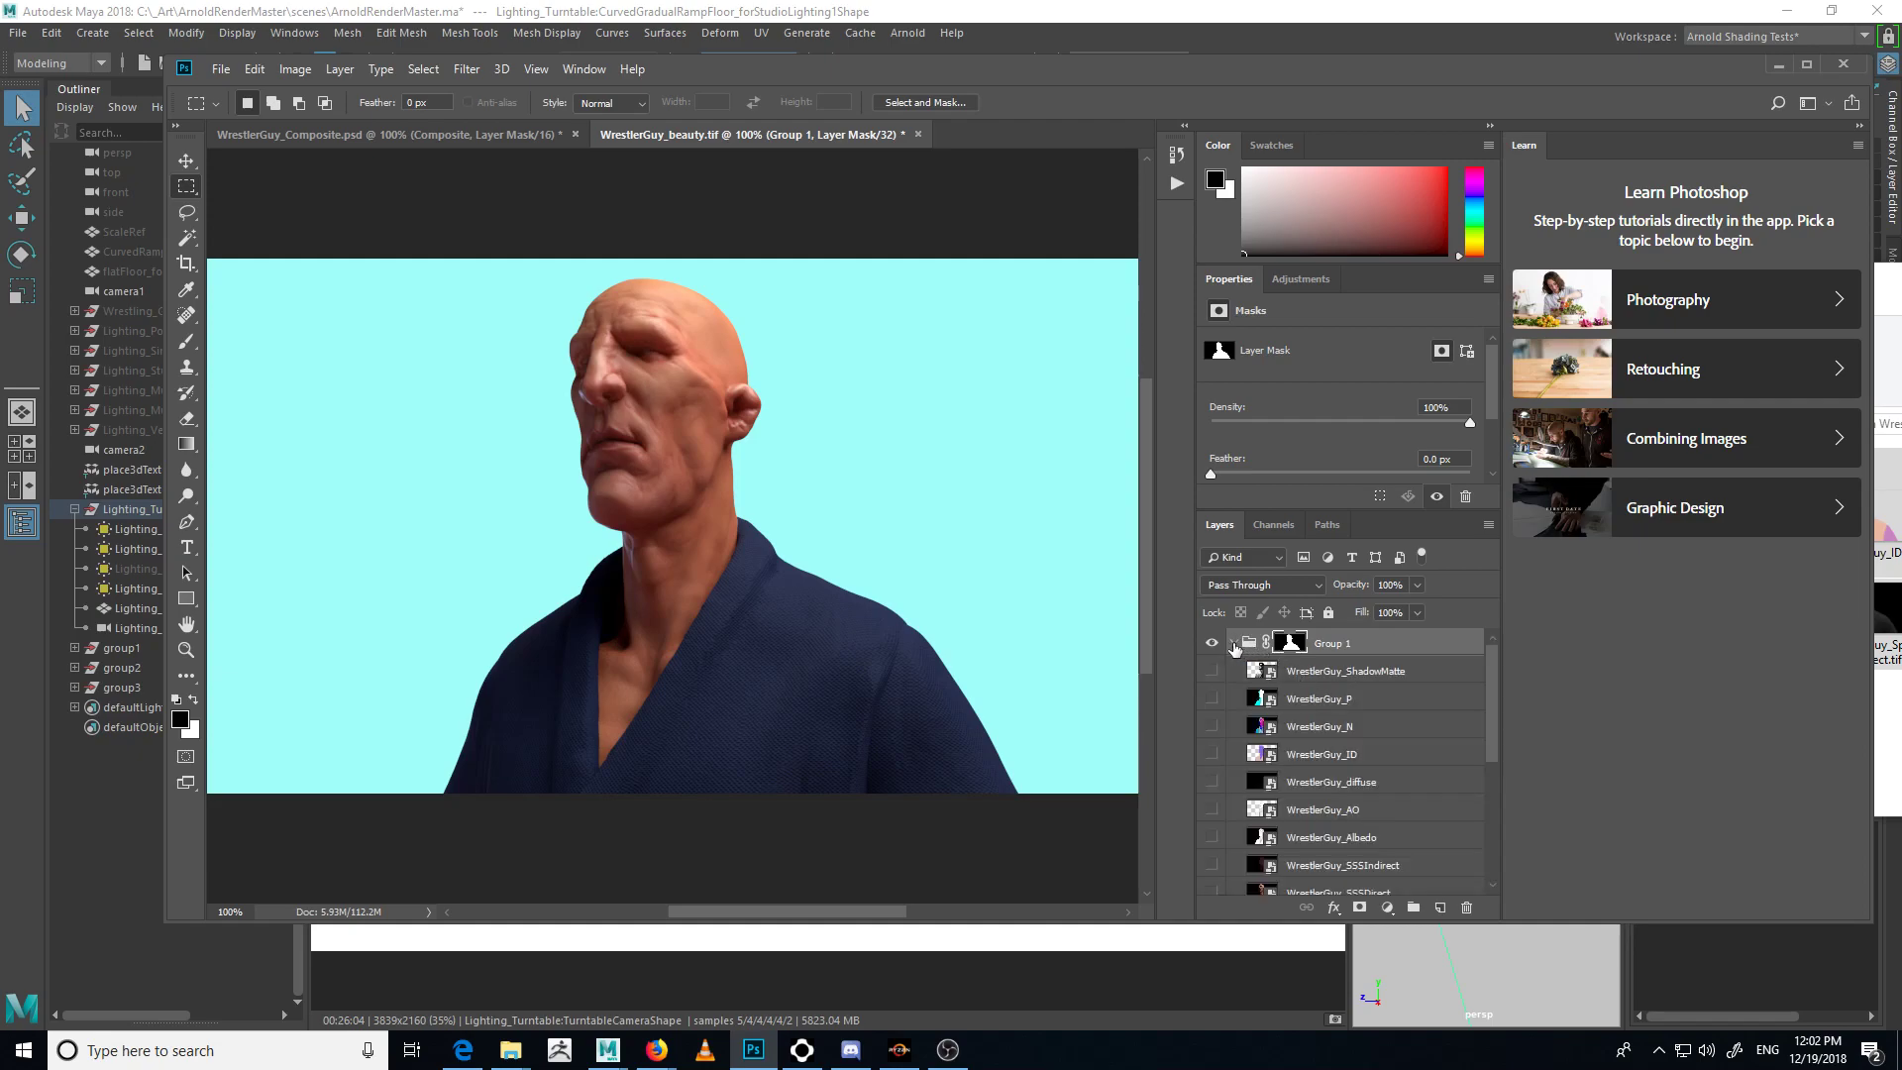
left_click(1234, 645)
left_click(1234, 644)
scroll(1303, 714, "down", 5)
left_click(1340, 861)
left_click(1440, 907)
left_click_drag(1329, 860, 1325, 884)
- Try horizontal gradients across the new layer in the masked group, undoing each one
key("b")
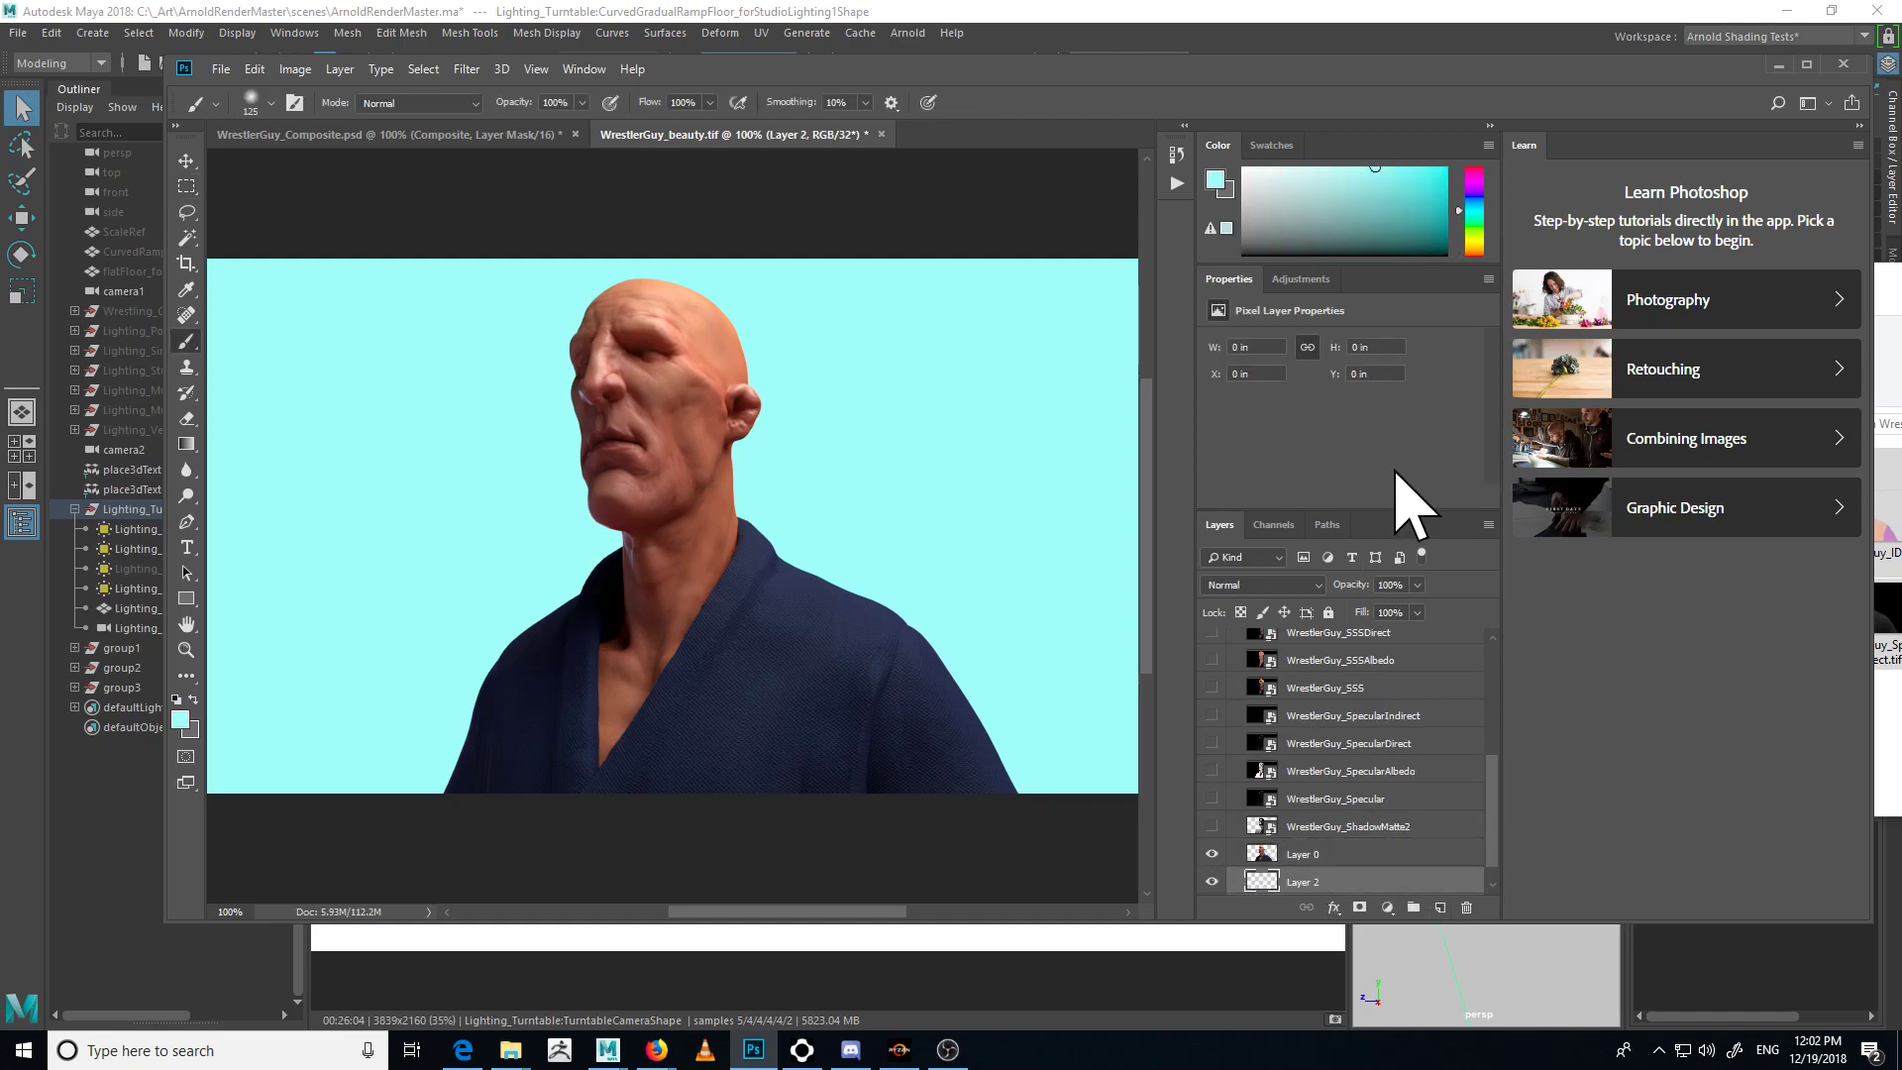
key("g")
mouse_move(511, 437)
left_mouse_down()
mouse_move(555, 397)
mouse_move(894, 369)
left_mouse_up()
key("ctrl+z")
left_click_drag(532, 590, 1074, 582)
key("ctrl+z")
- Fill the new layer with the default black to test the group mask, and delete that layer
key("d")
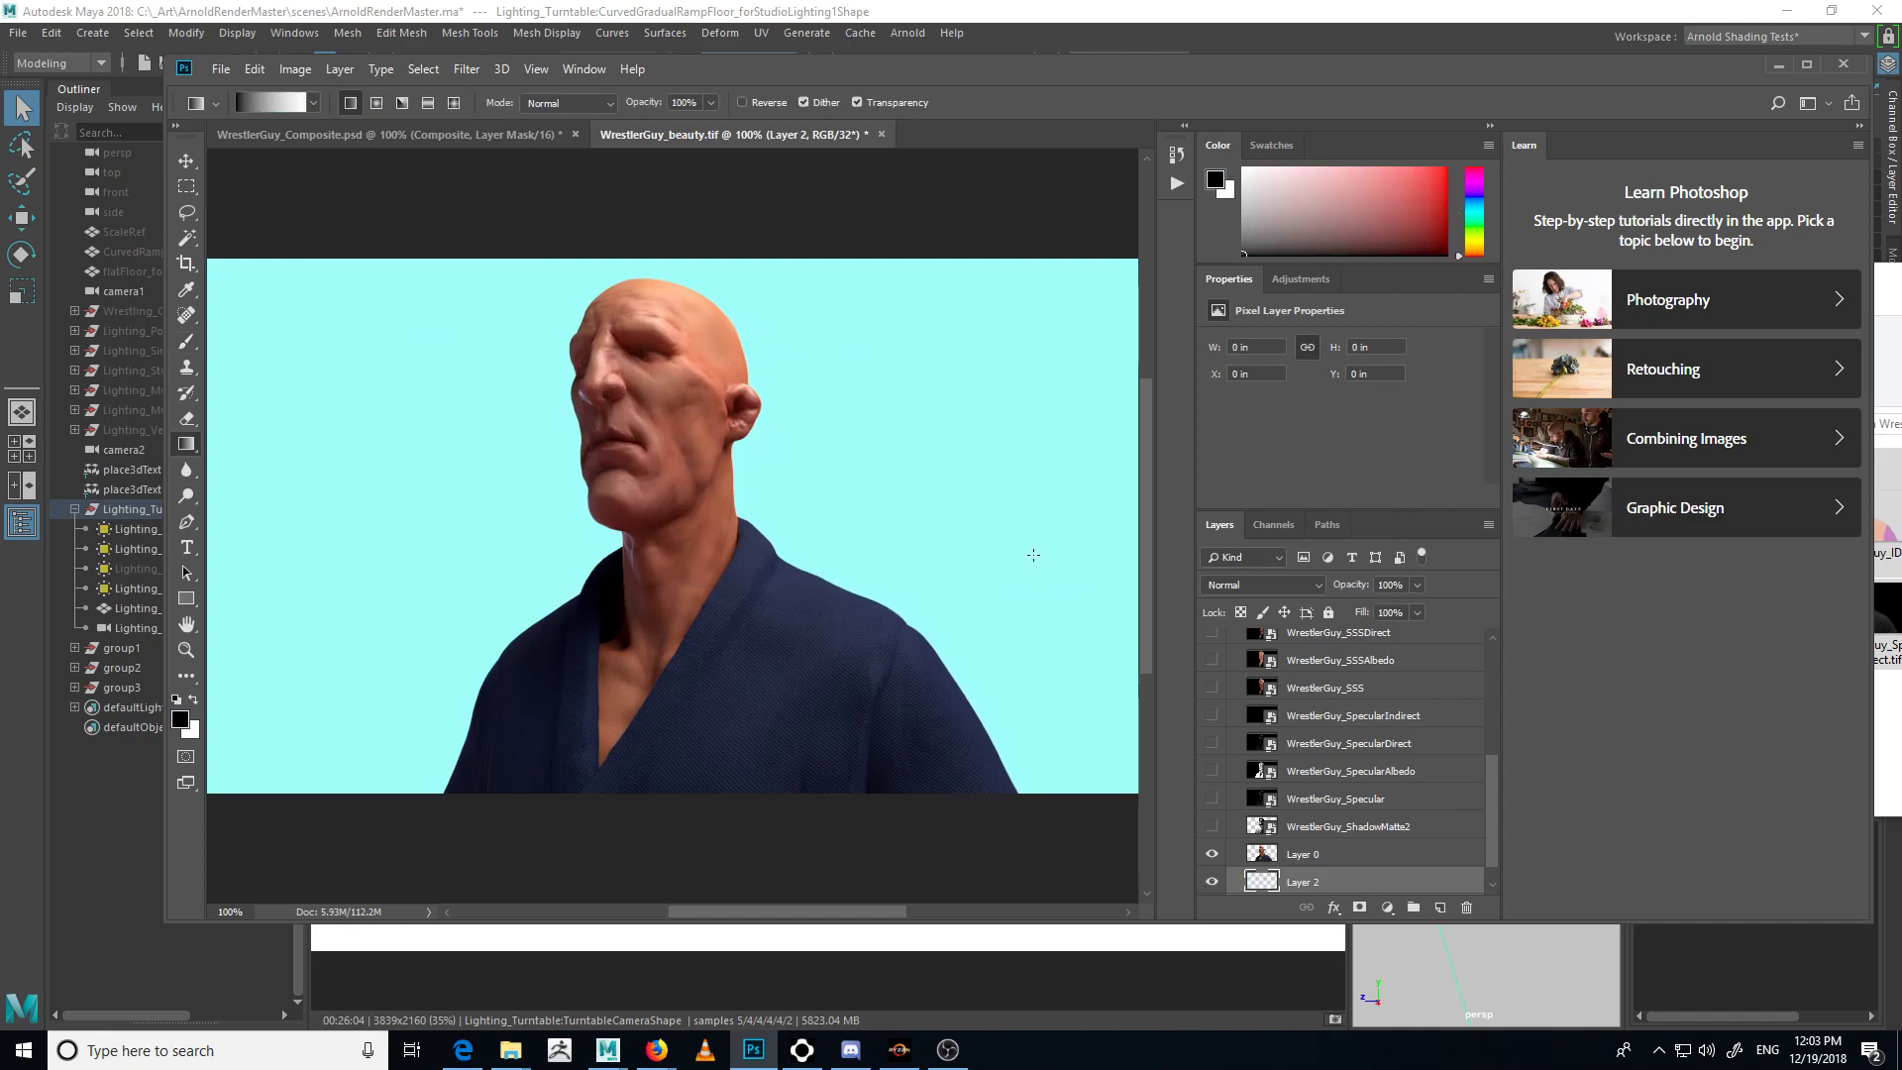
key("alt+BackSpace")
scroll(930, 726, "down", 4)
scroll(925, 700, "up", 3)
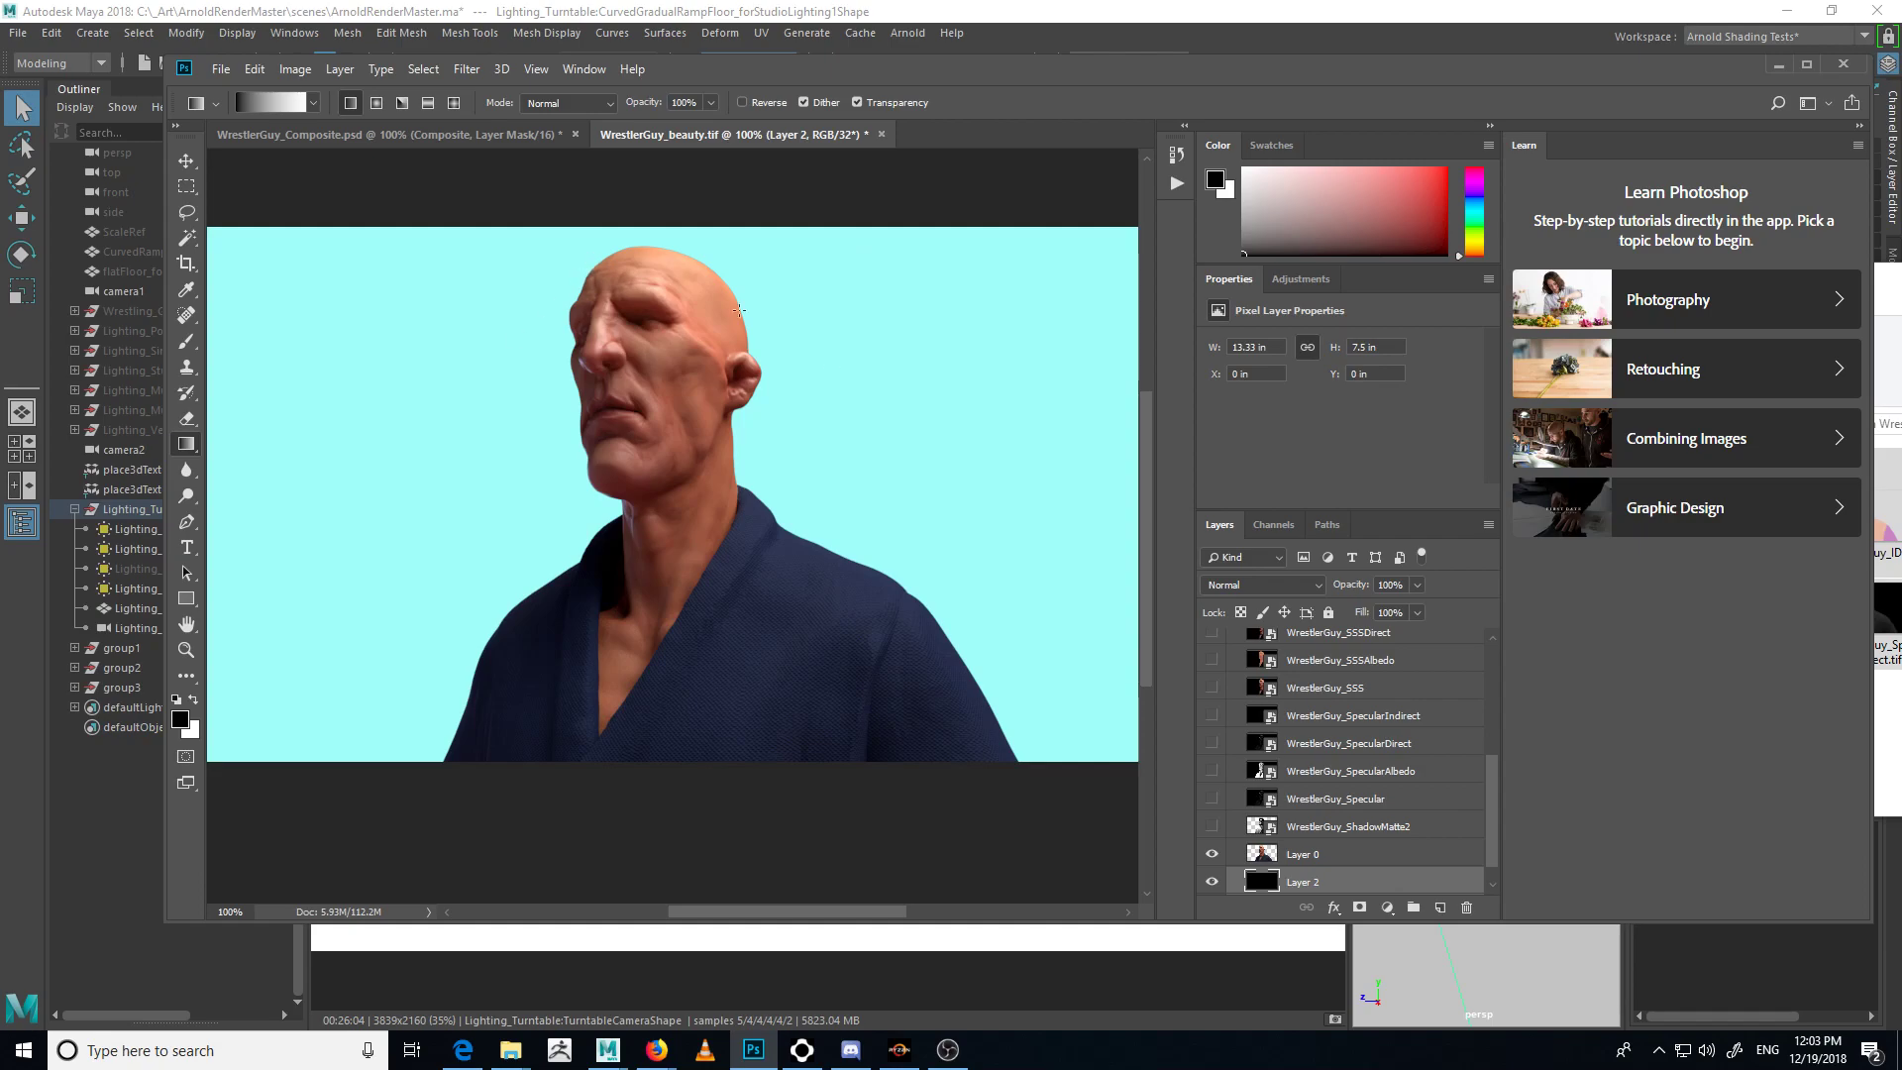
scroll(1299, 792, "down", 1)
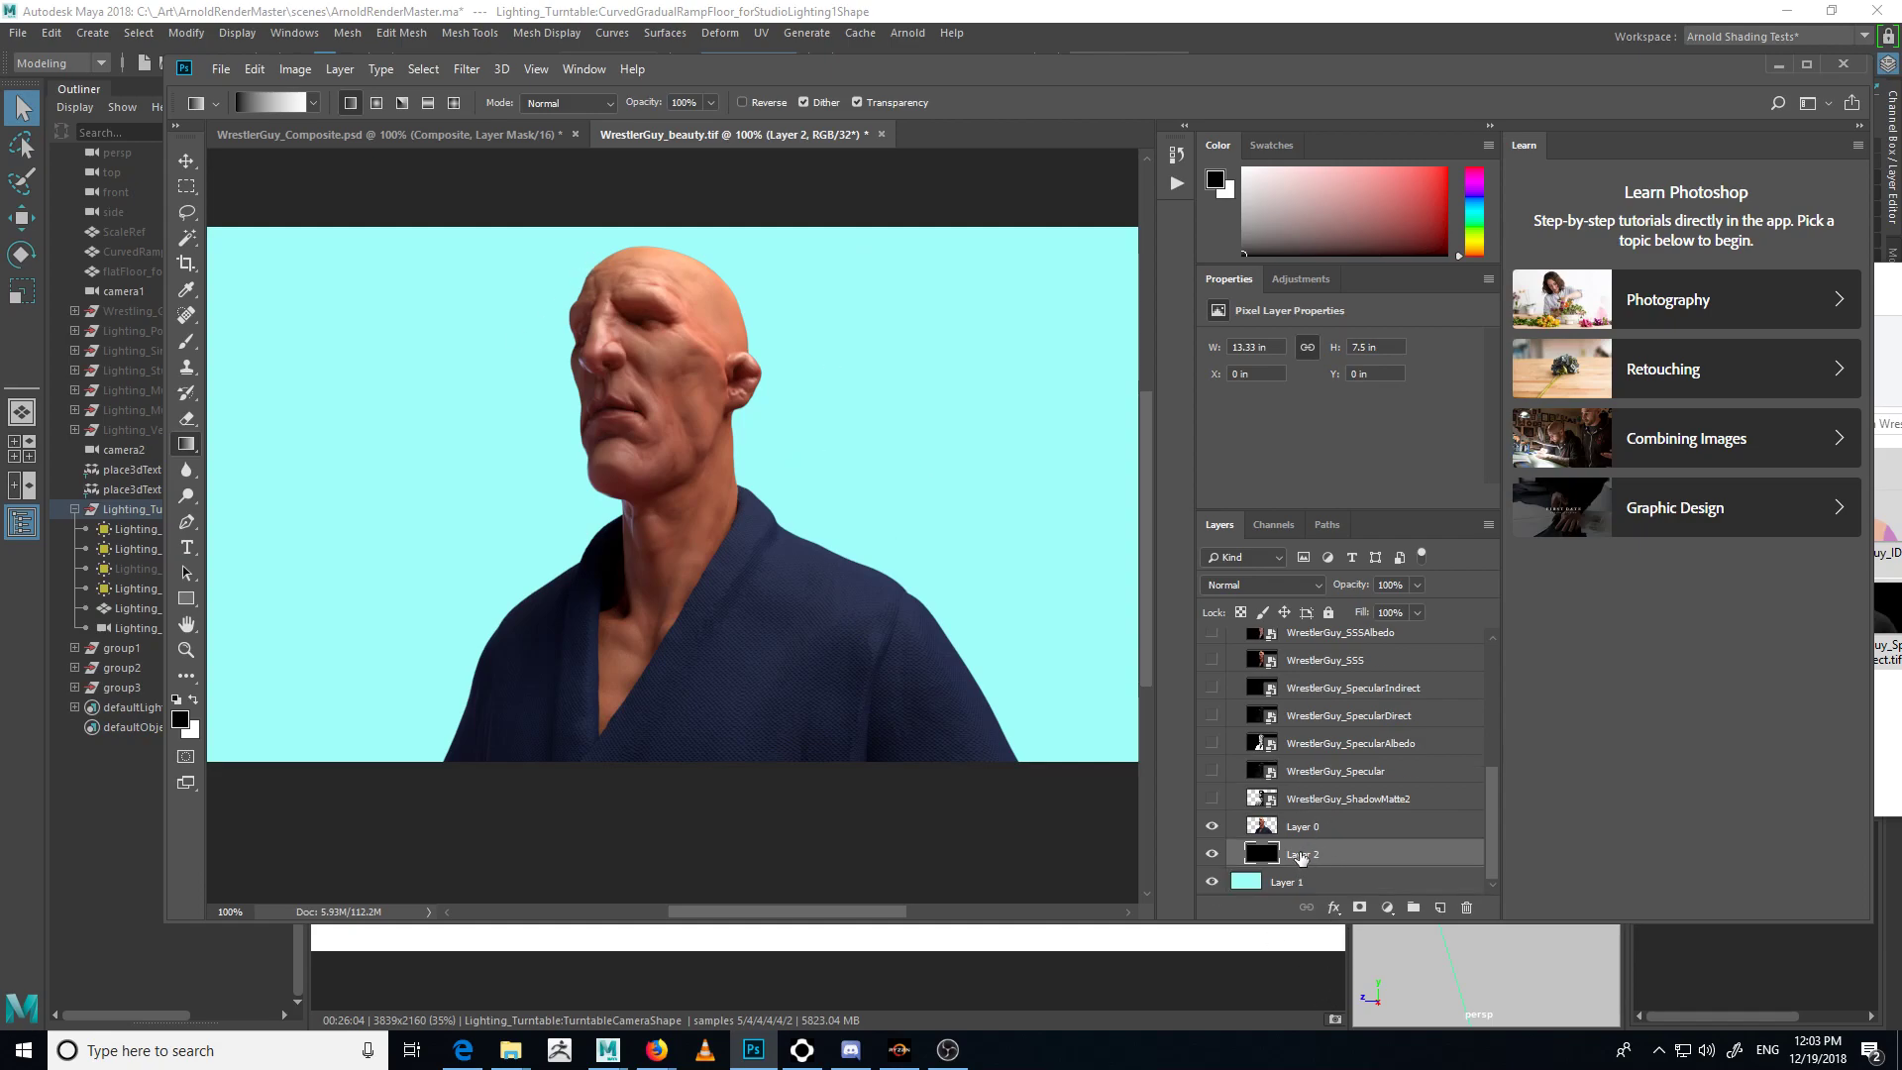
left_click_drag(1272, 860, 1469, 909)
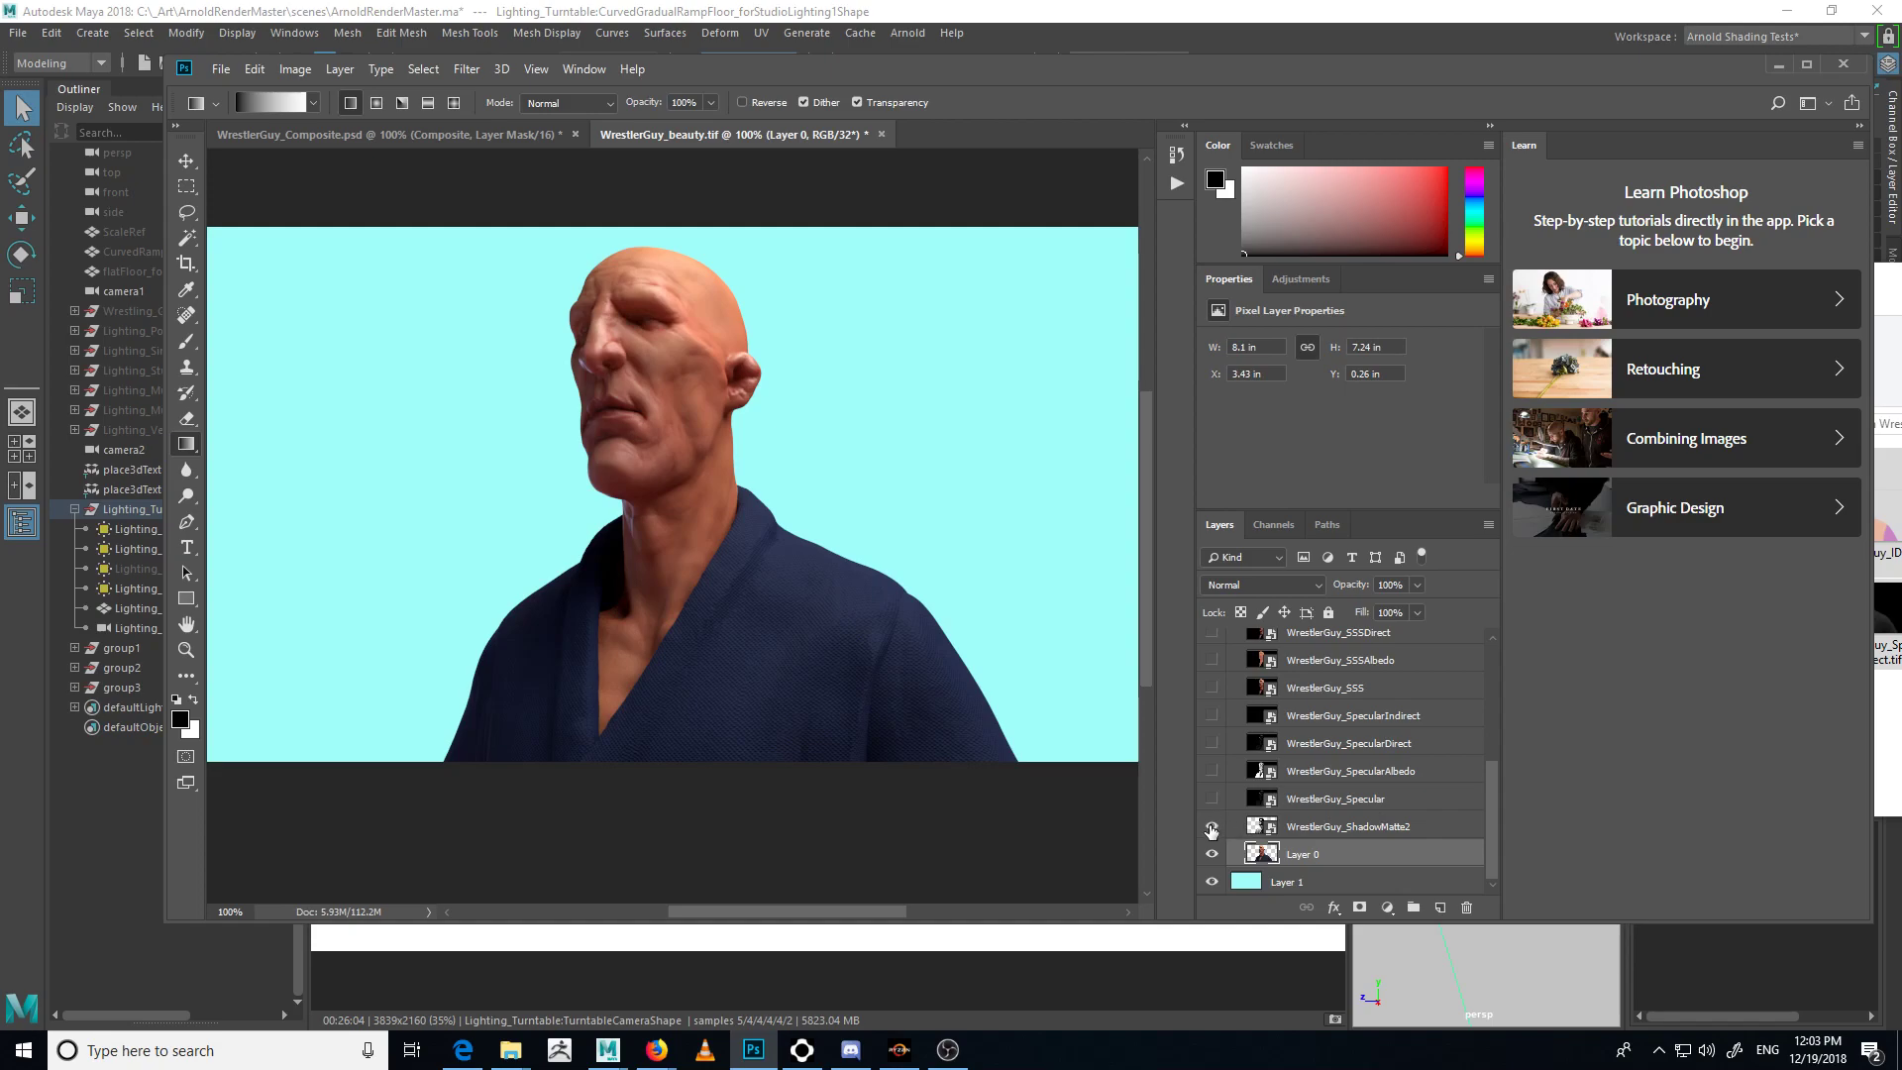
- Preview the ShadowMatte2, Specular, SpecularAlbedo, SpecularDirect and SpecularIndirect passes over the beauty render by toggling each layer's visibility
left_click(1210, 827)
left_click(1210, 826)
left_click(1212, 799)
left_click(1216, 803)
left_click(1215, 803)
left_click(1215, 803)
left_click(1211, 771)
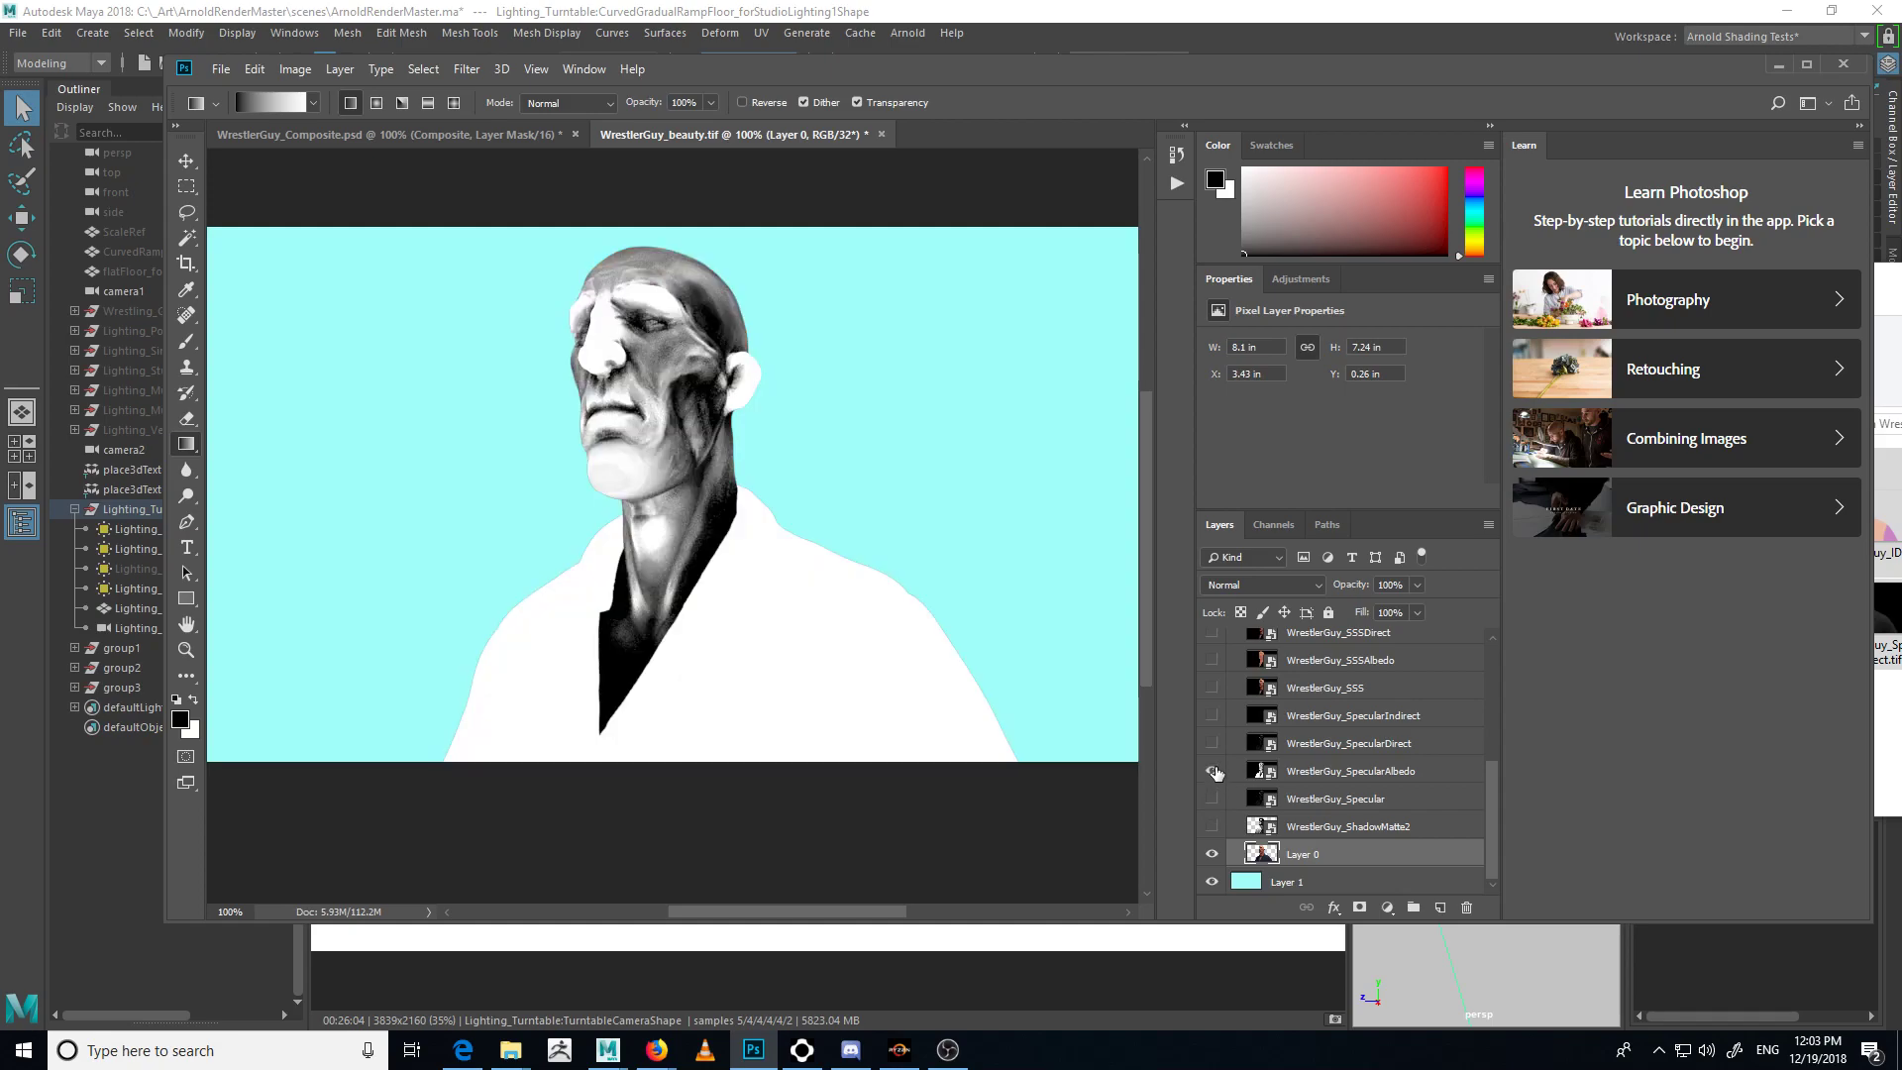
left_click(1212, 771)
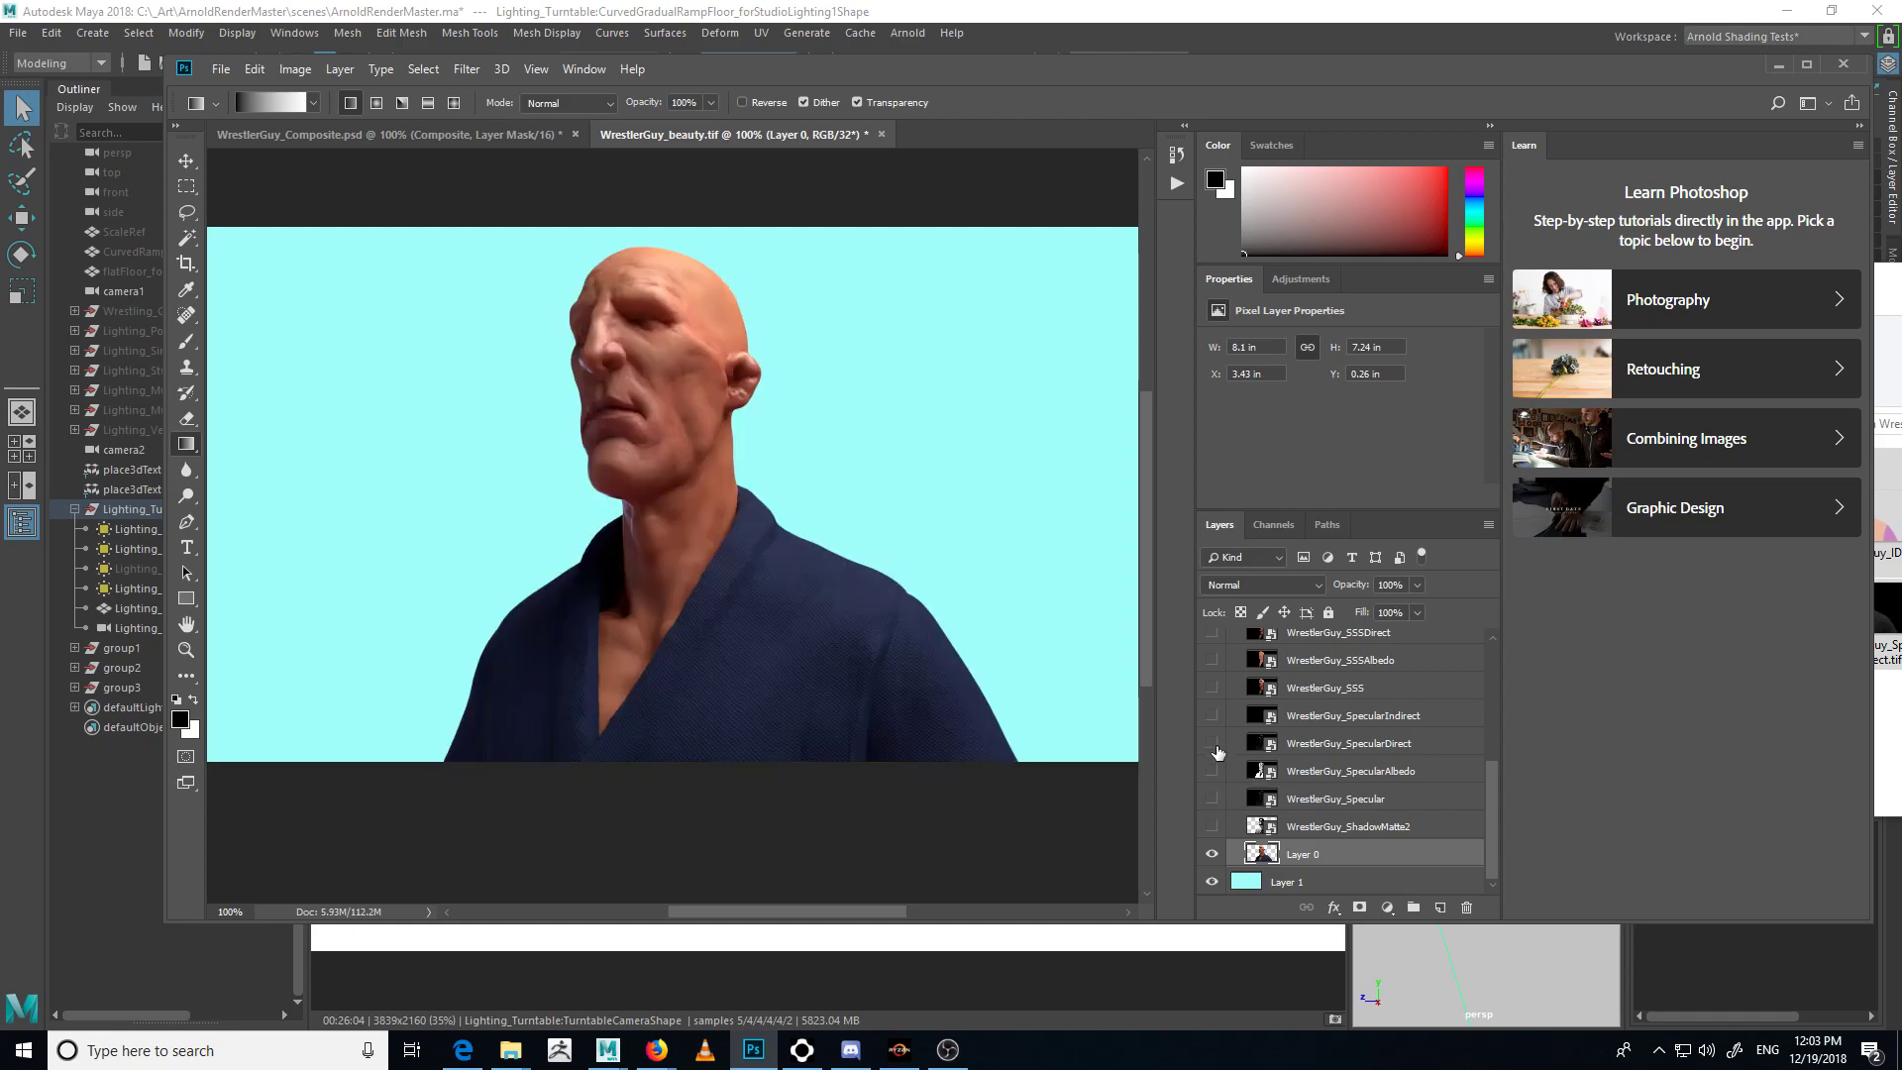
left_click(1213, 744)
left_click(1214, 744)
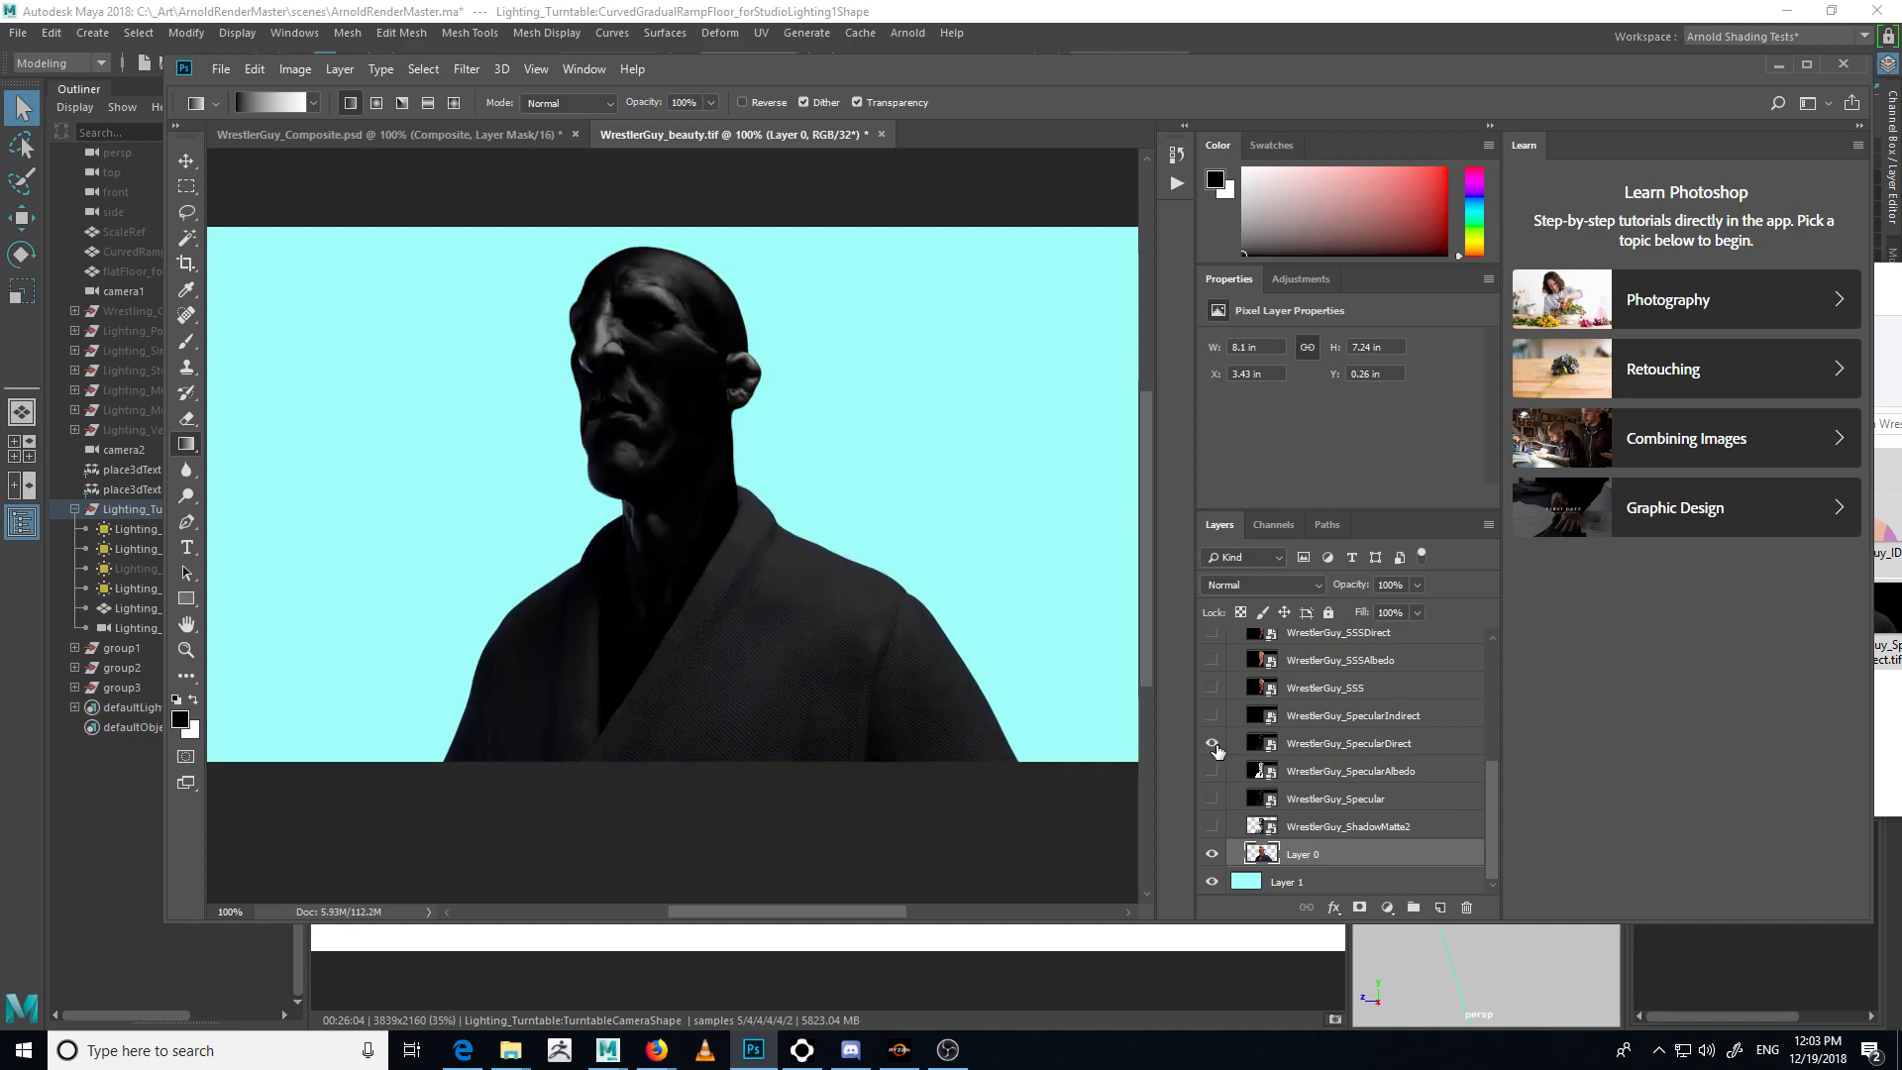
left_click(1213, 743)
left_click(1211, 827)
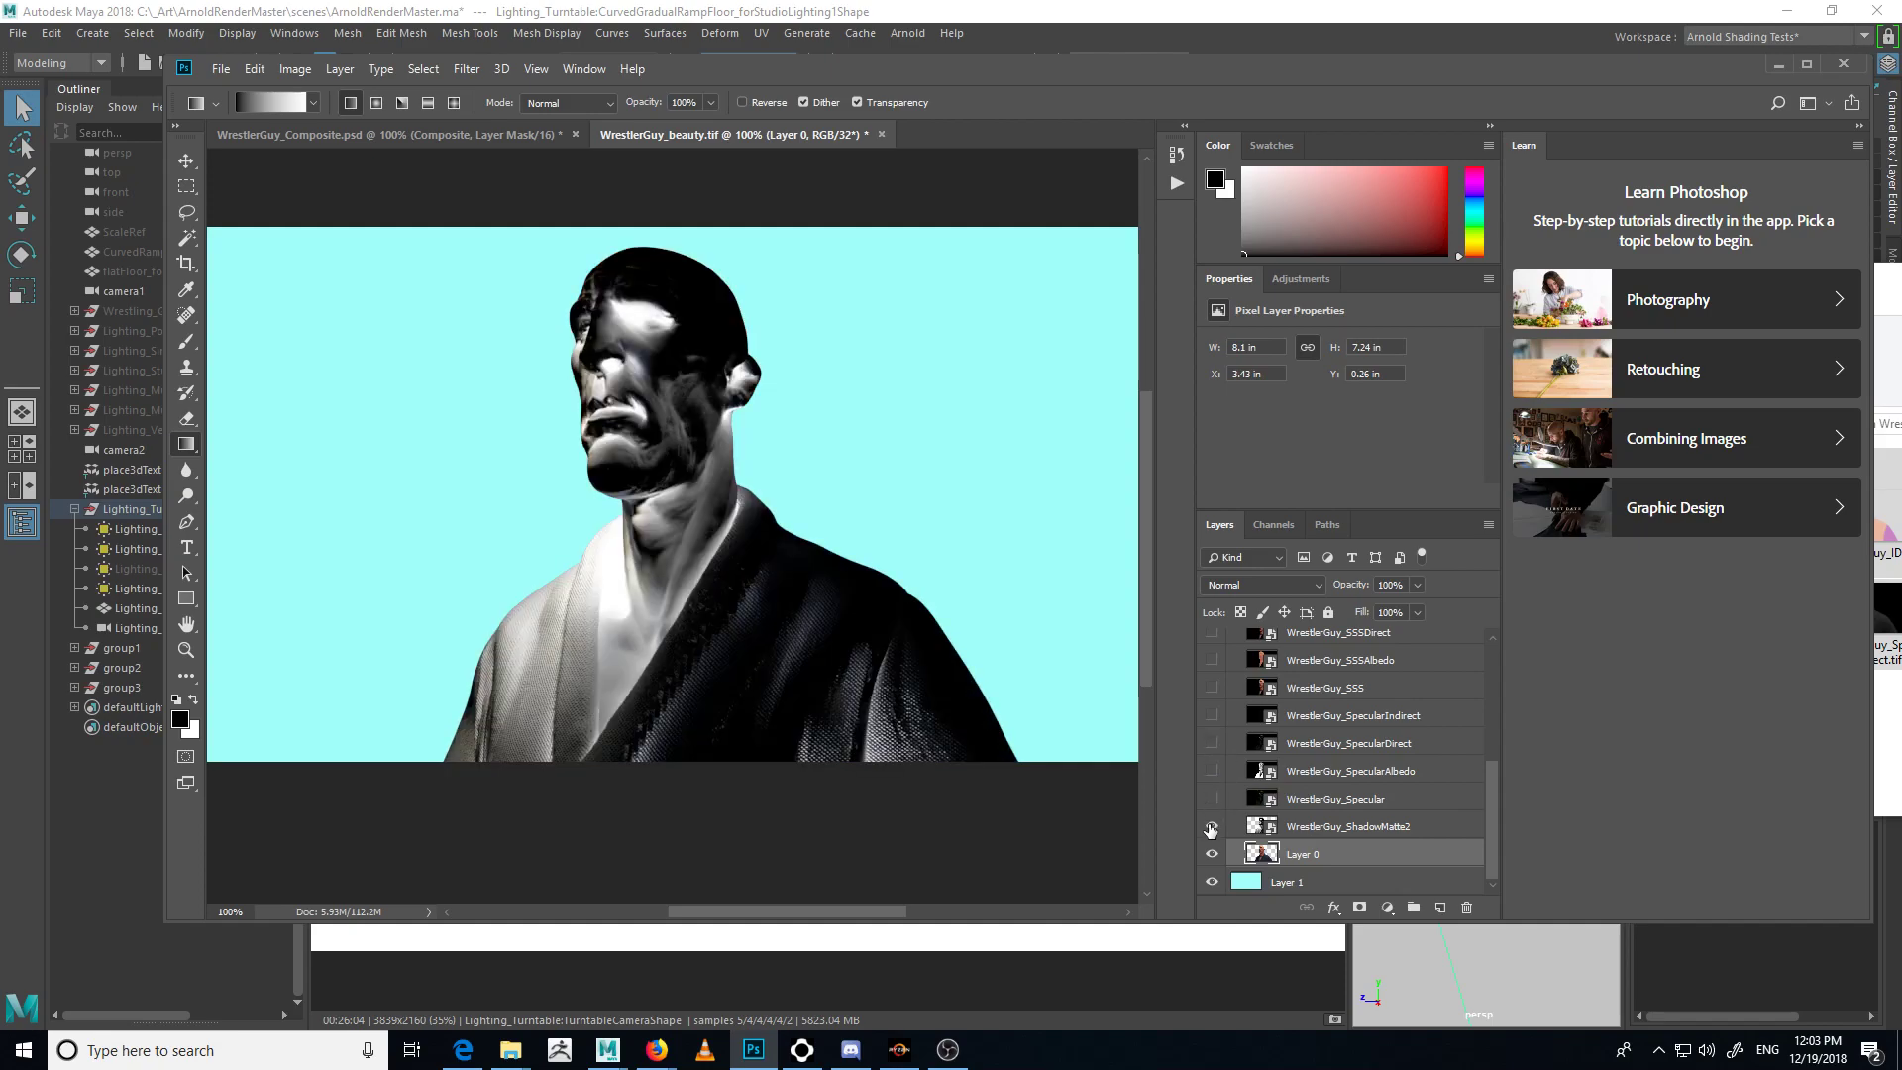
left_click(1210, 828)
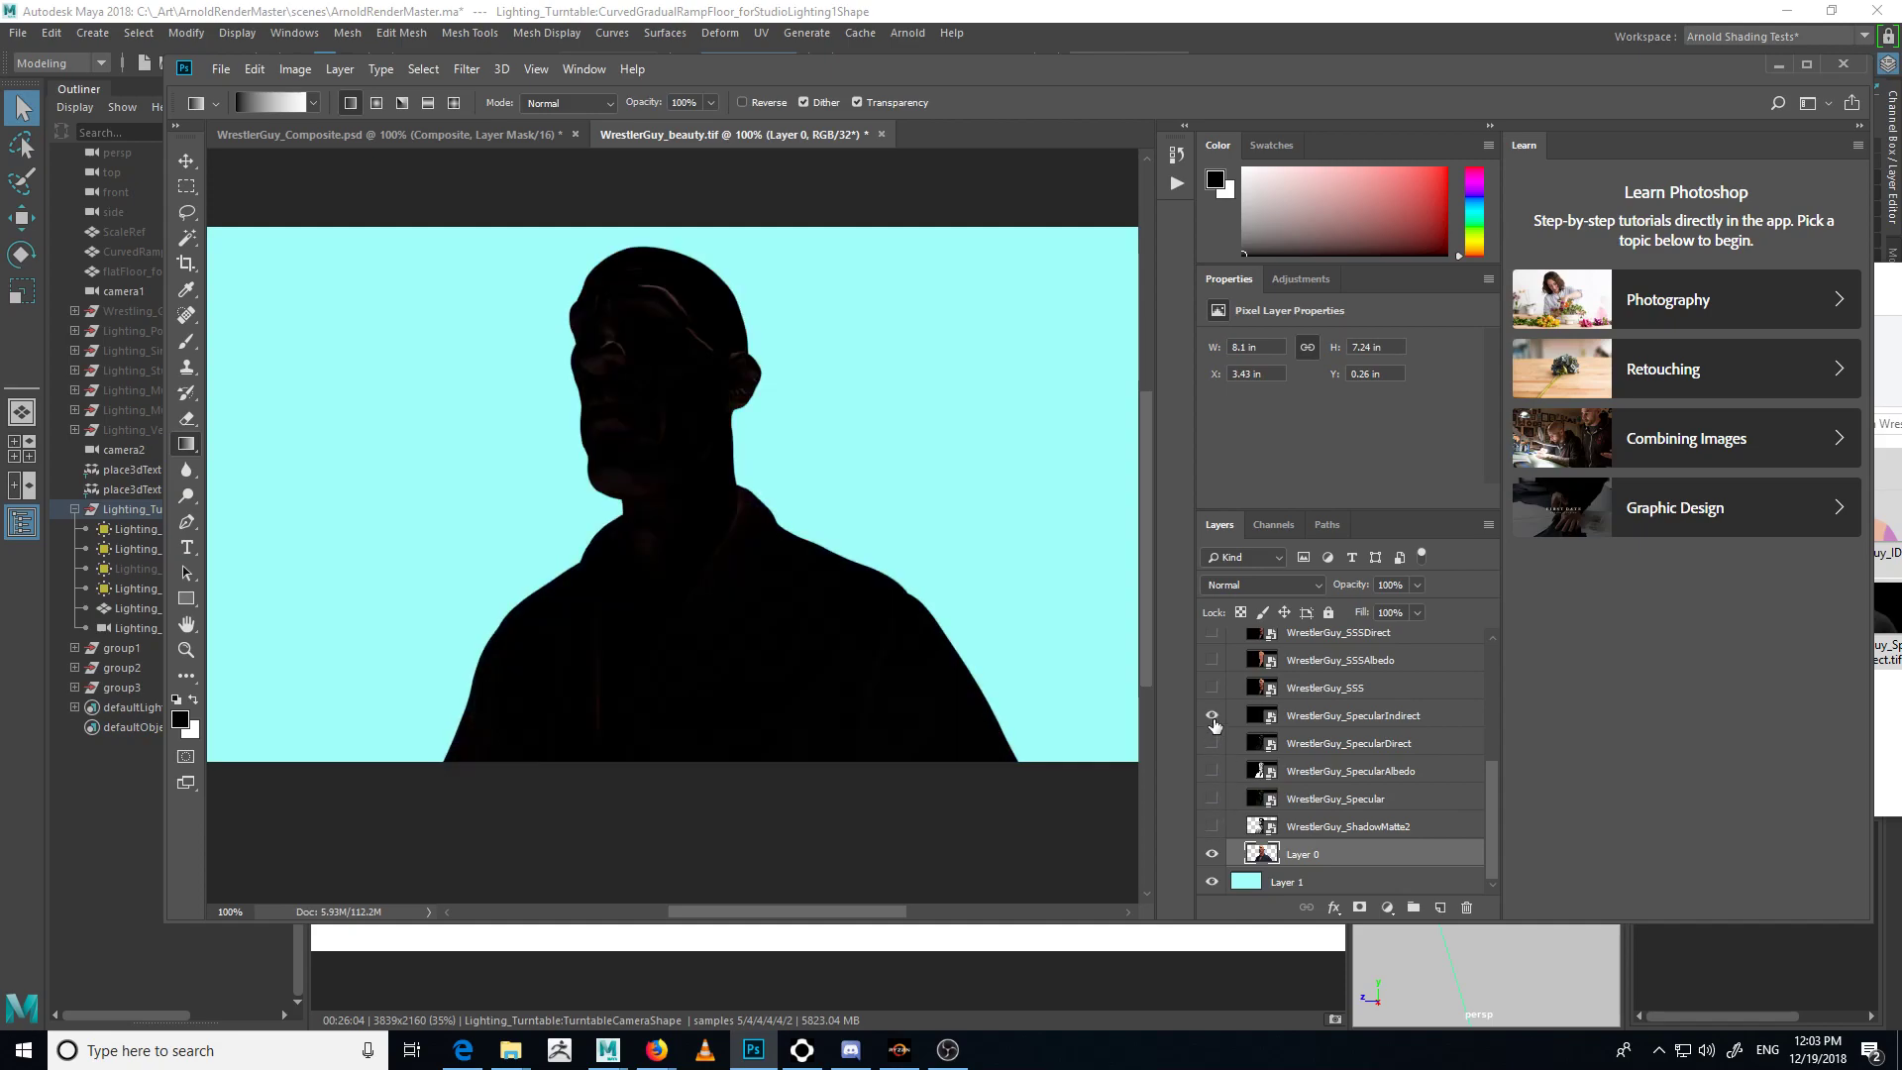
left_click(1212, 718)
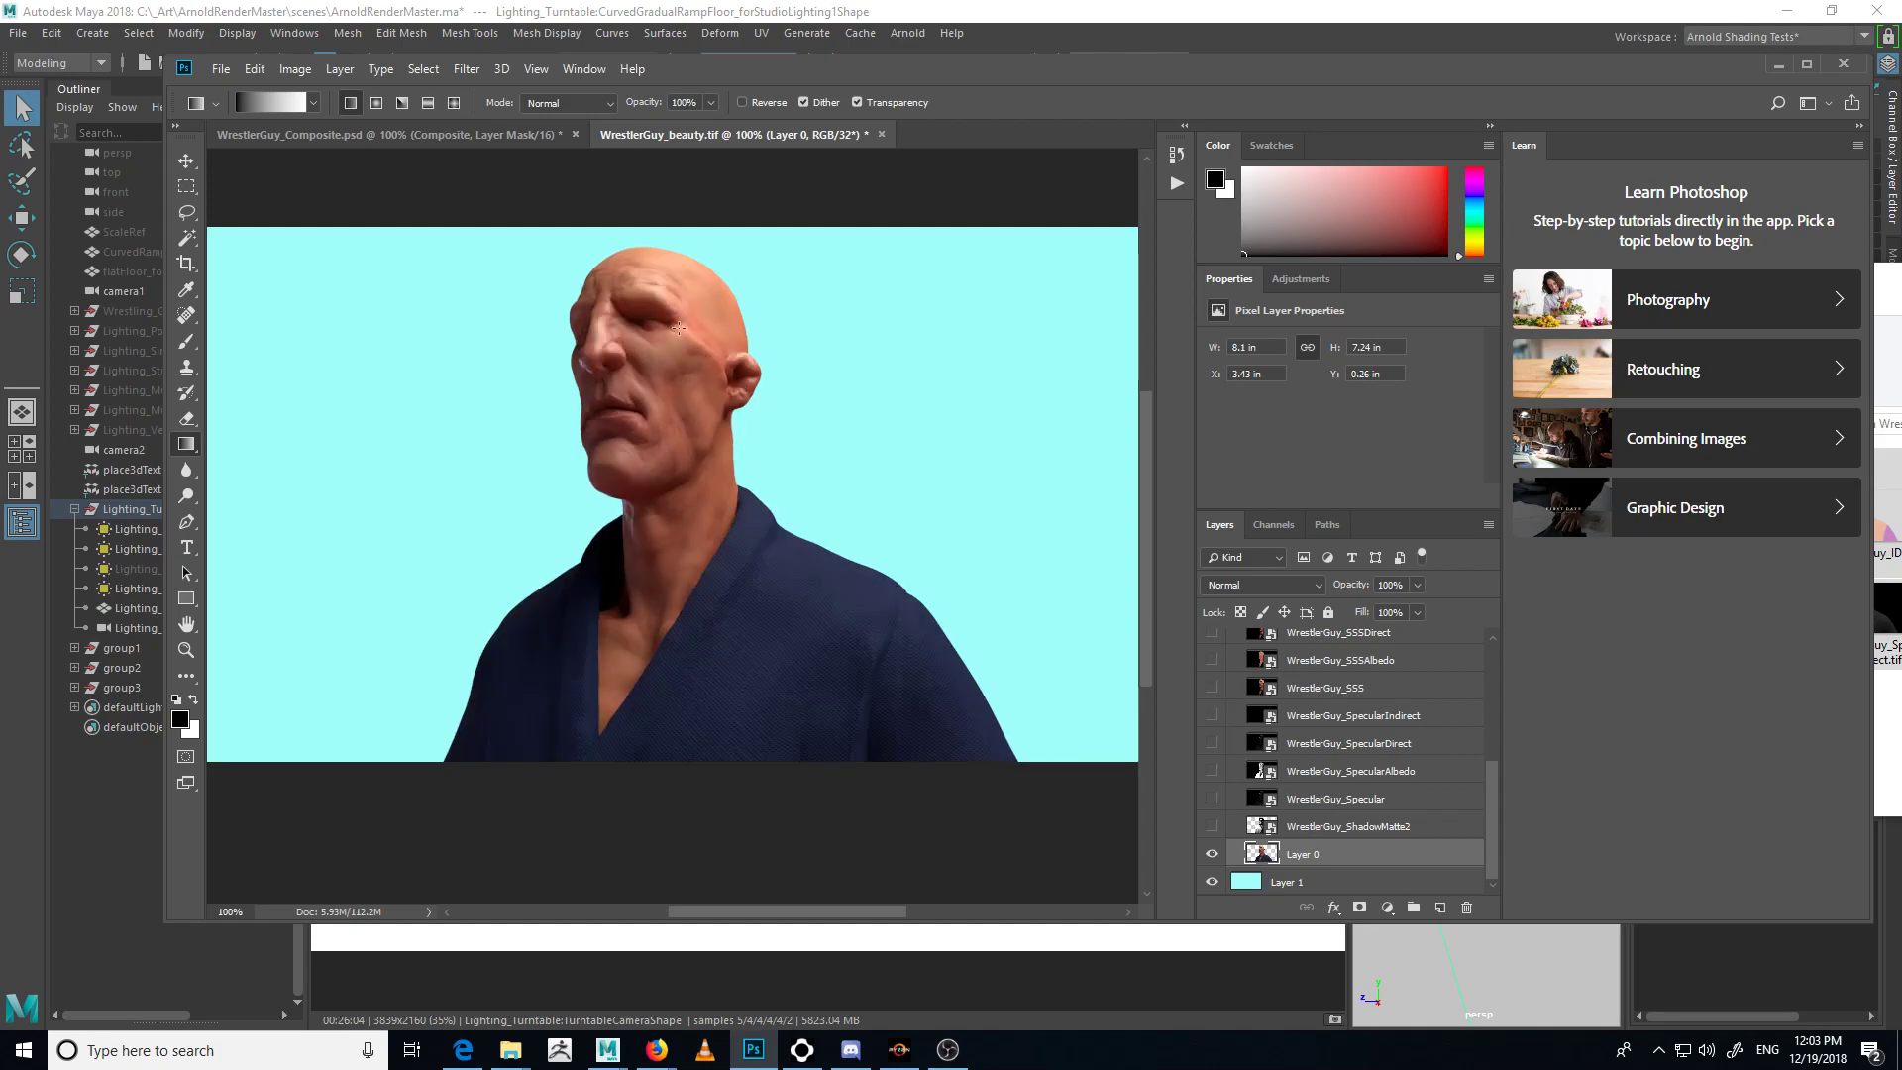
- Examine how the passes are layered and masked in the Passes group of WrestlerGuy_Composite.psd, and return to WrestlerGuy_beauty.tif
left_click(471, 135)
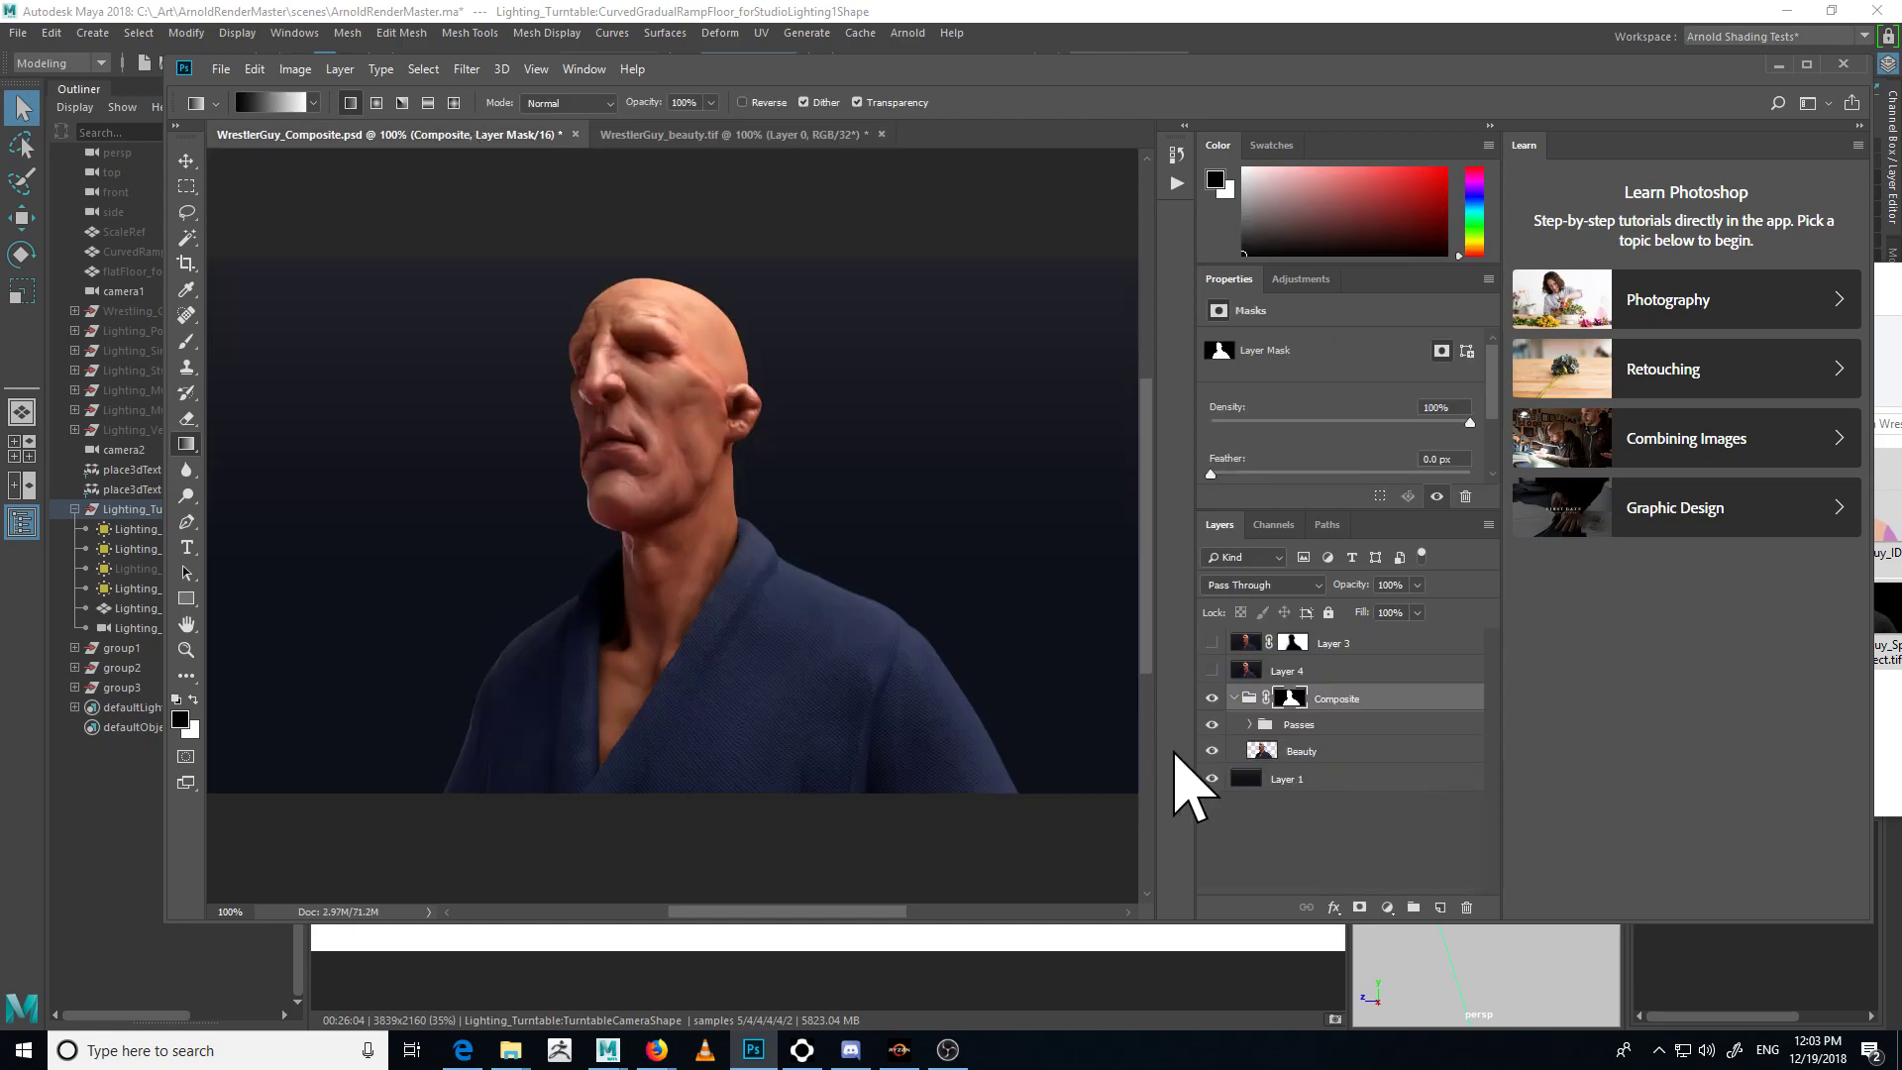
left_click(1253, 726)
scroll(1439, 826, "down", 3)
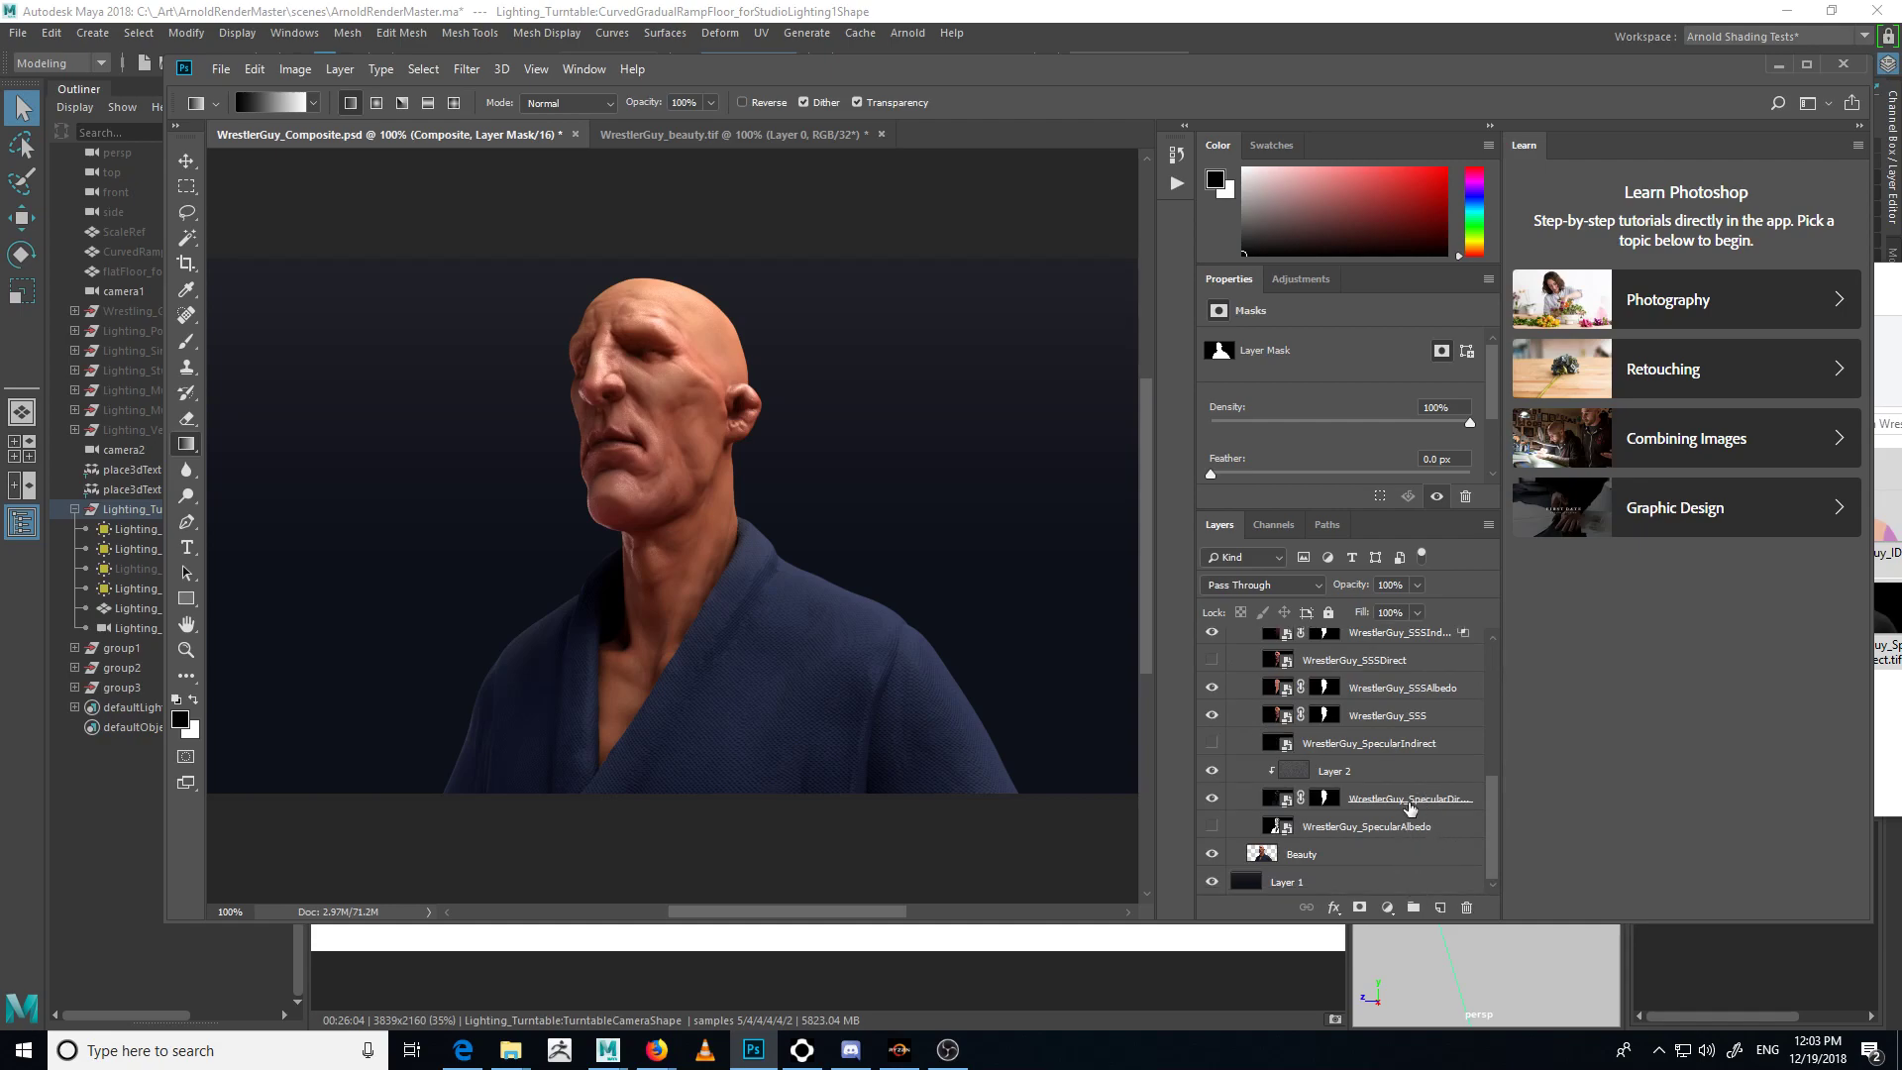
scroll(1410, 810, "up", 3)
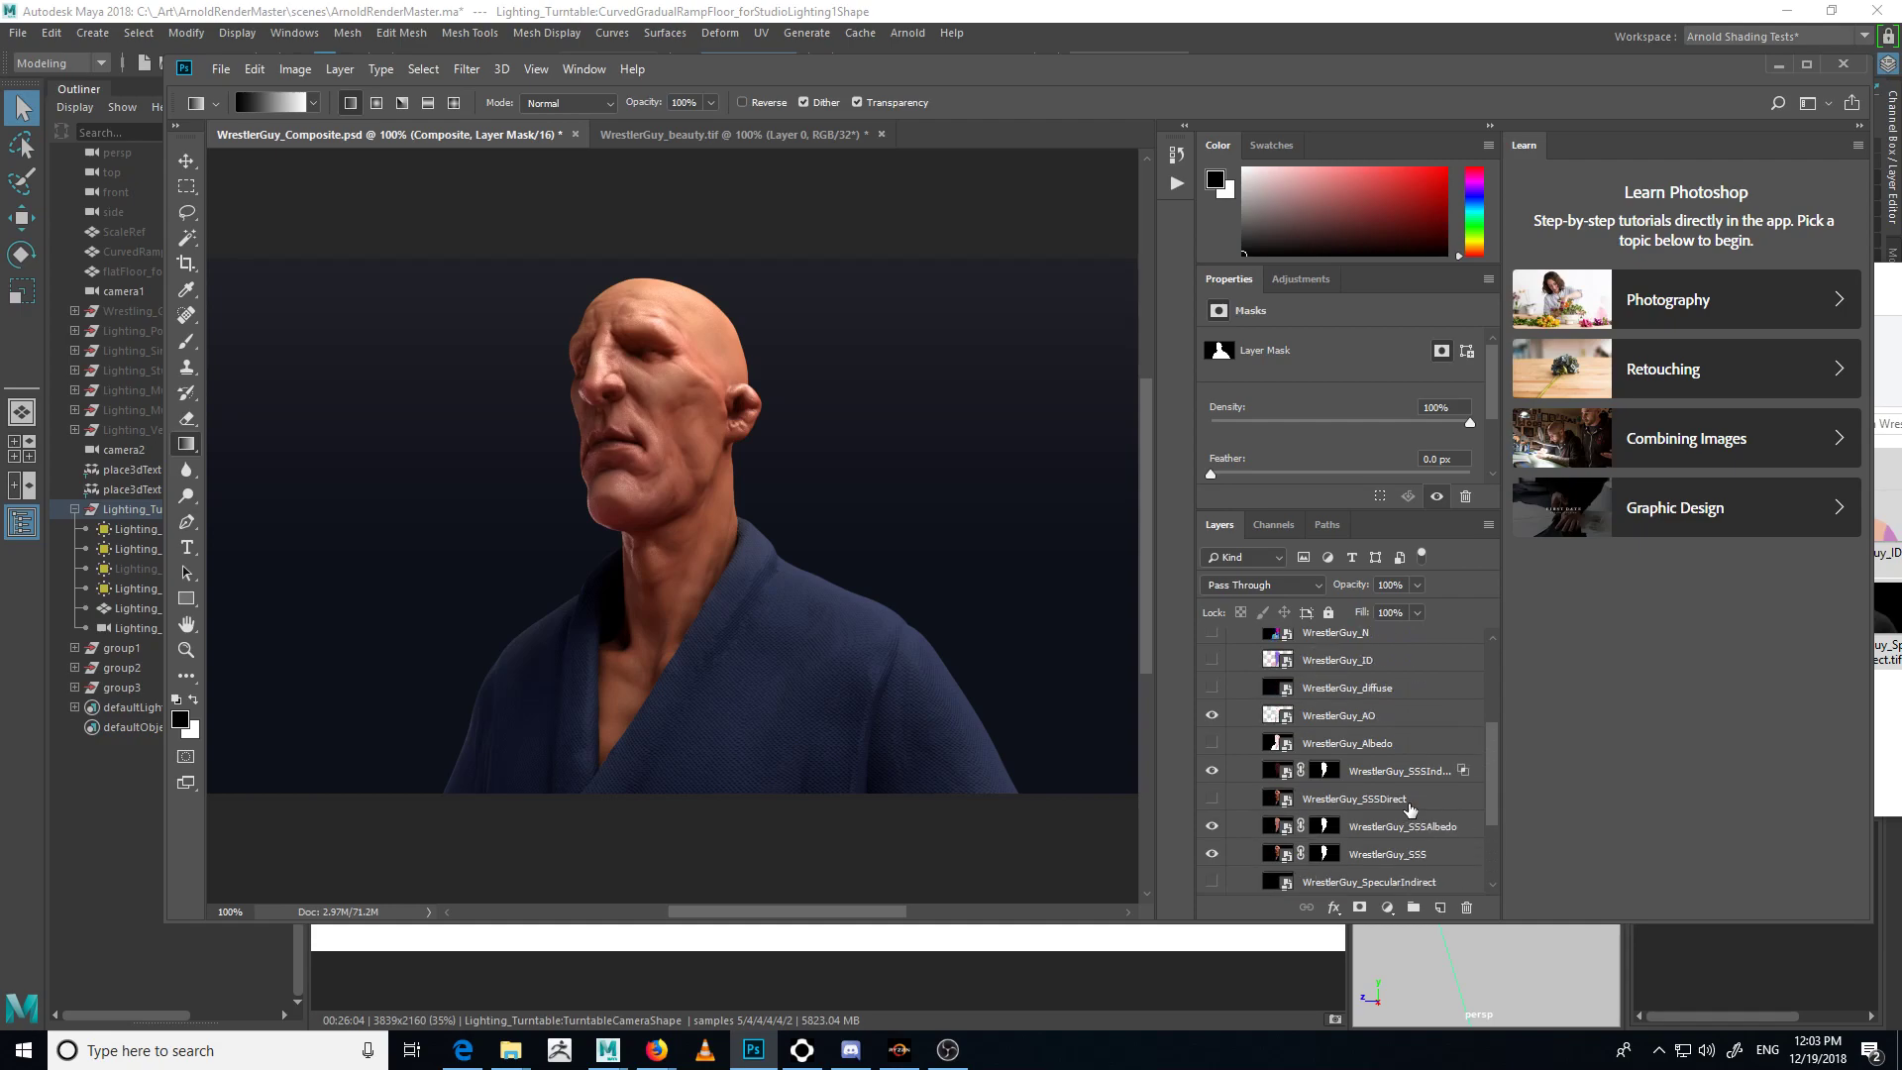
scroll(1411, 809, "up", 3)
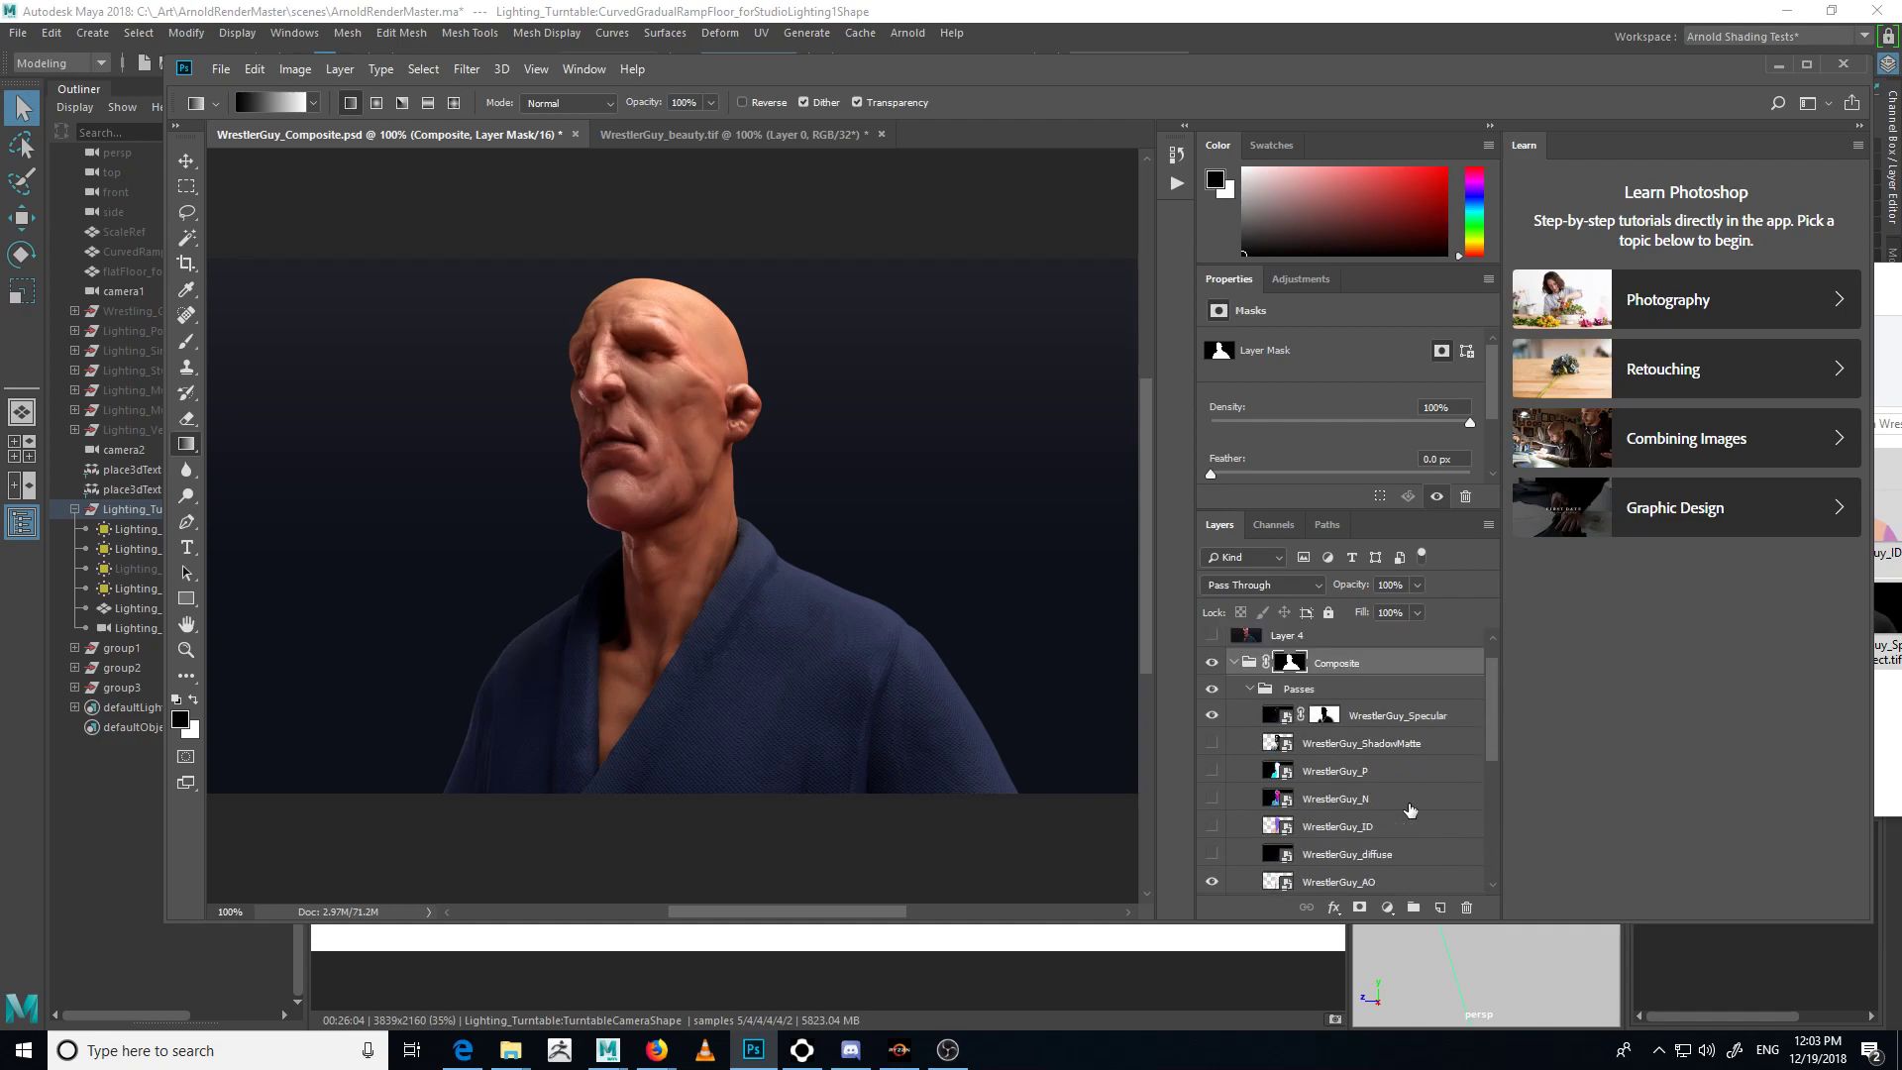
scroll(1410, 809, "down", 6)
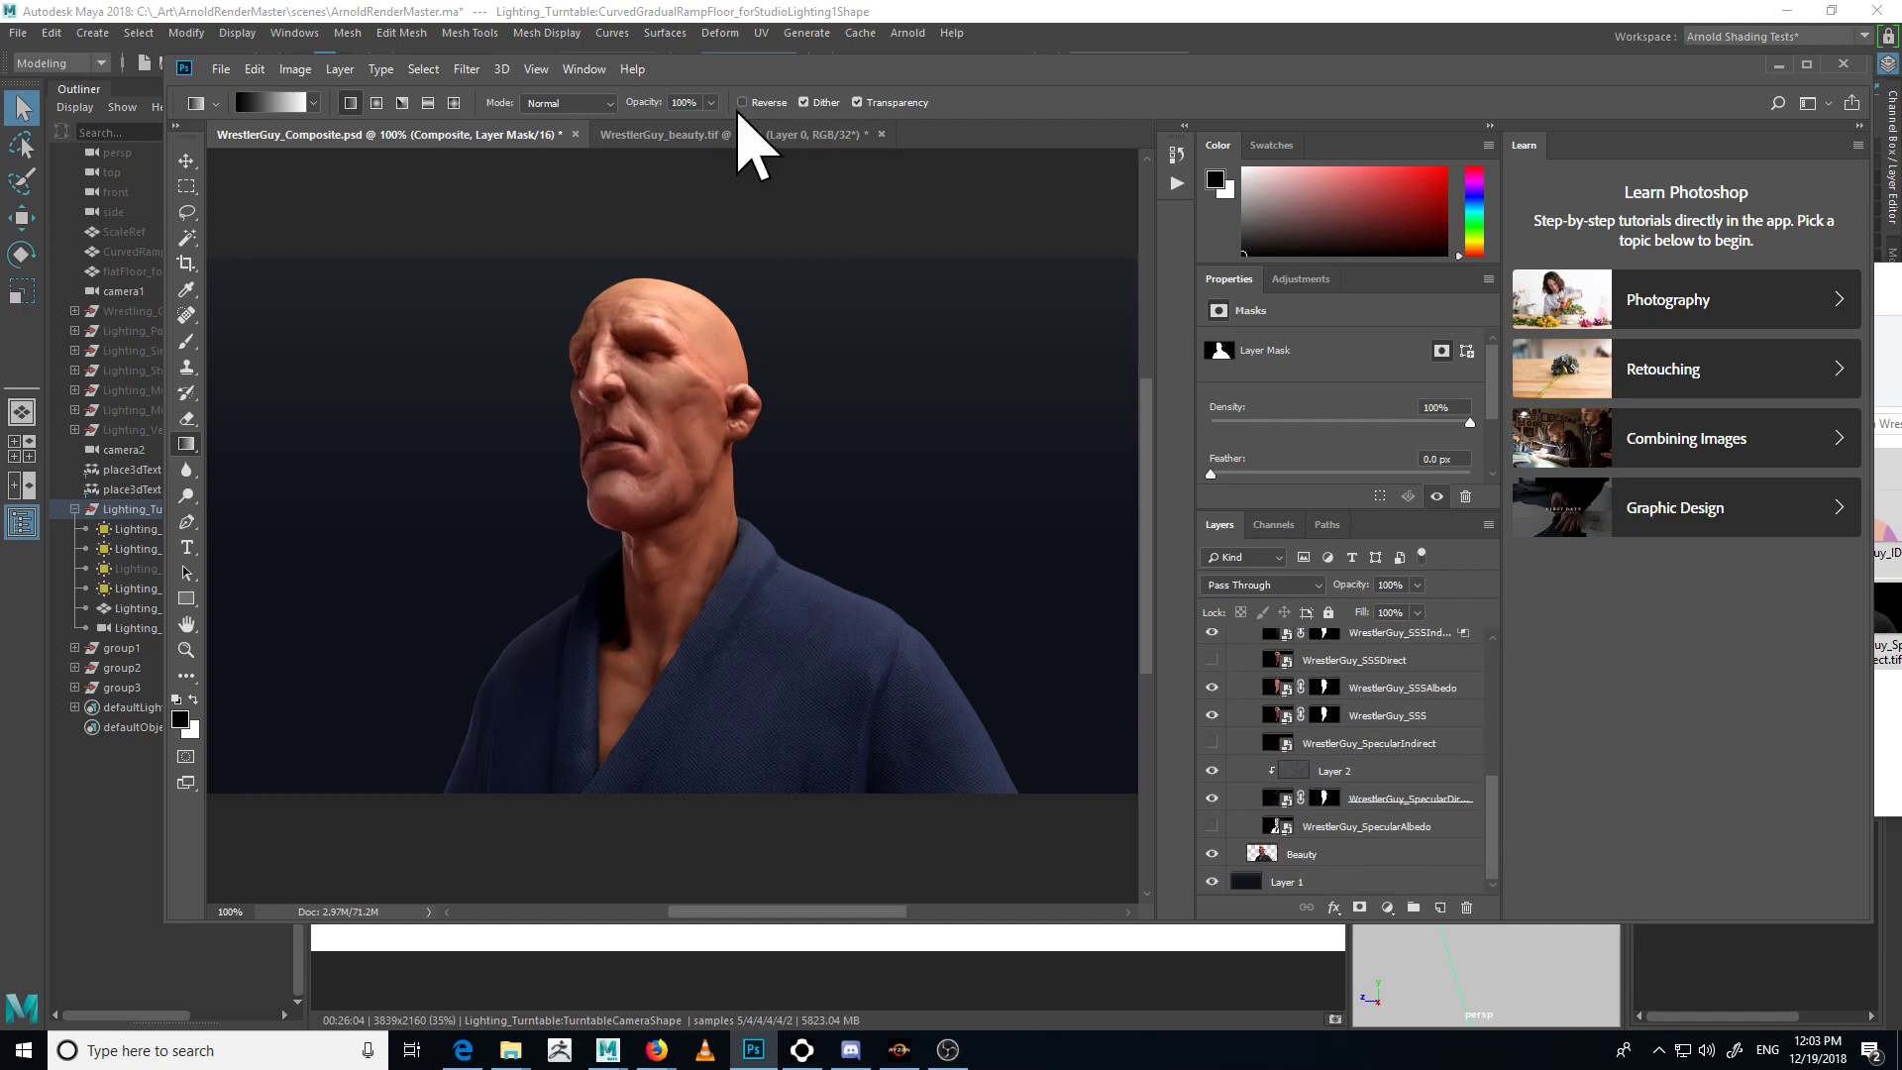
left_click(711, 133)
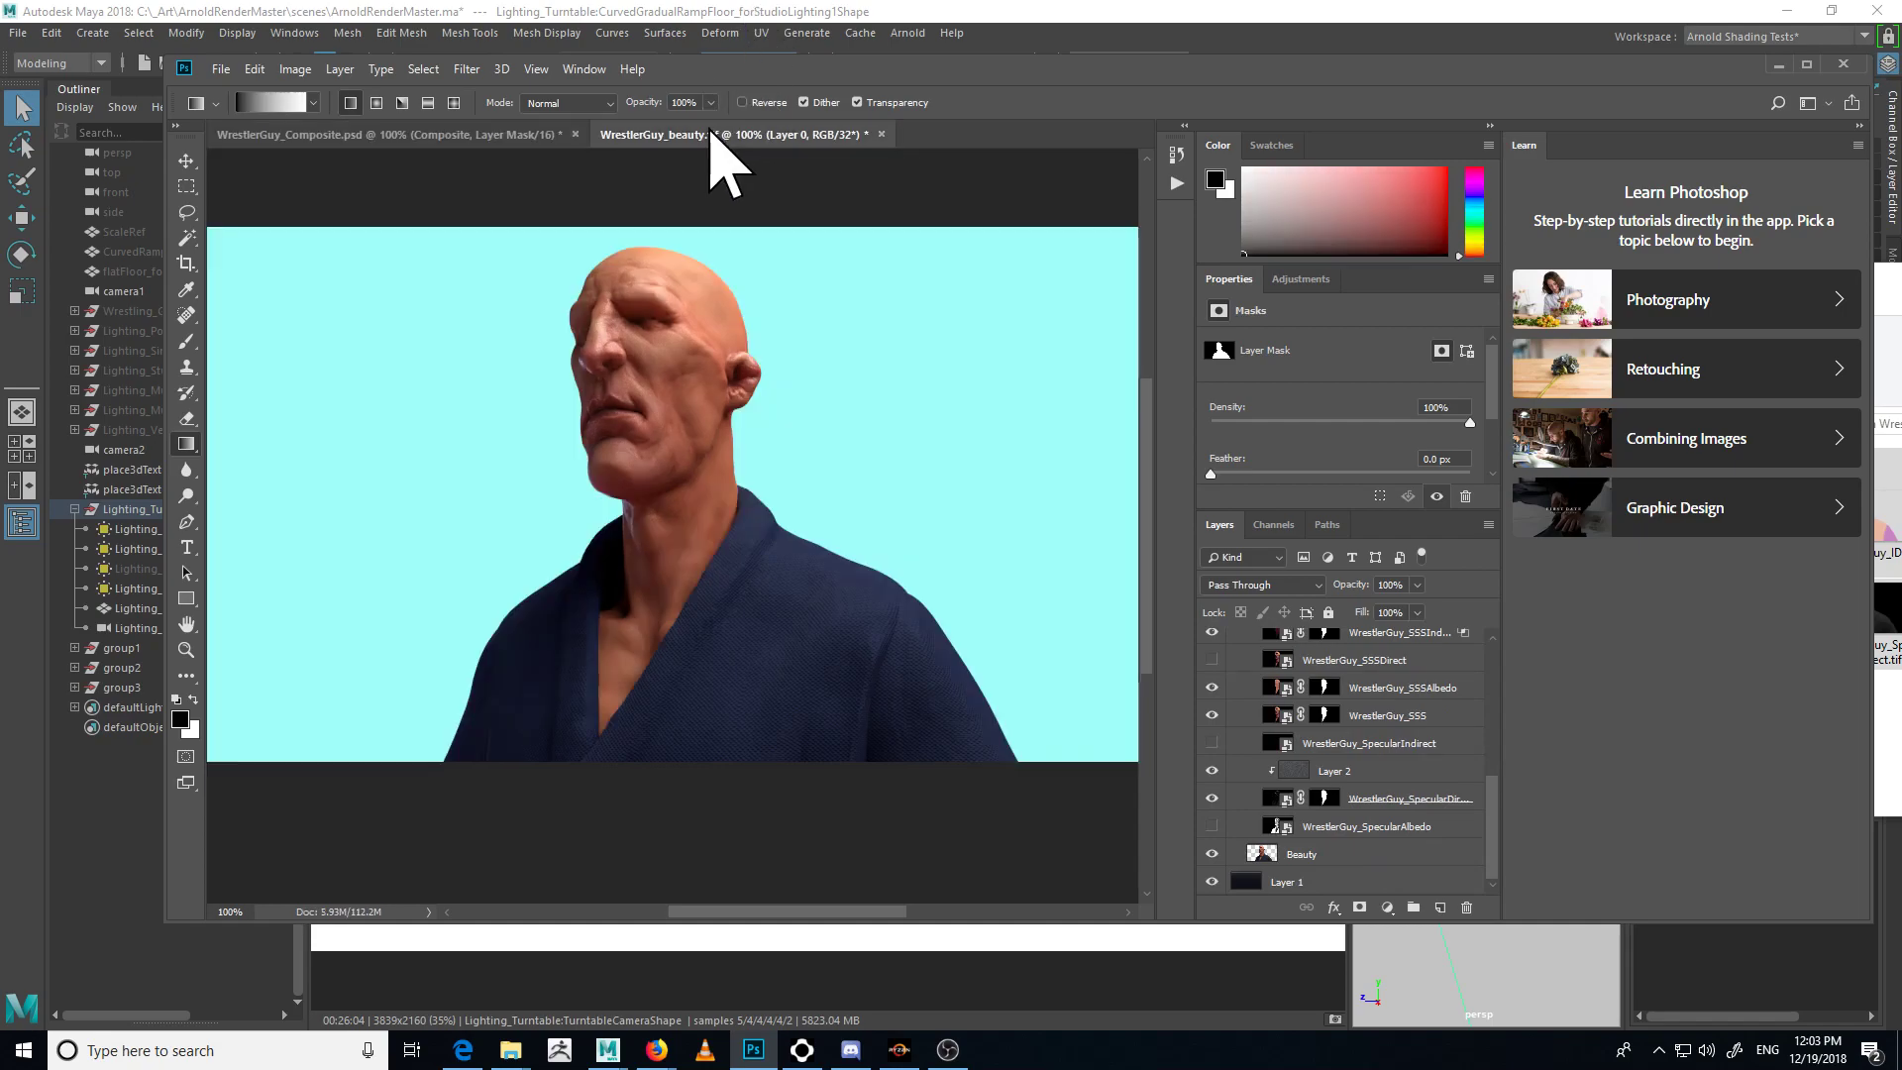
key("ctrl+plus")
key("ctrl+minus")
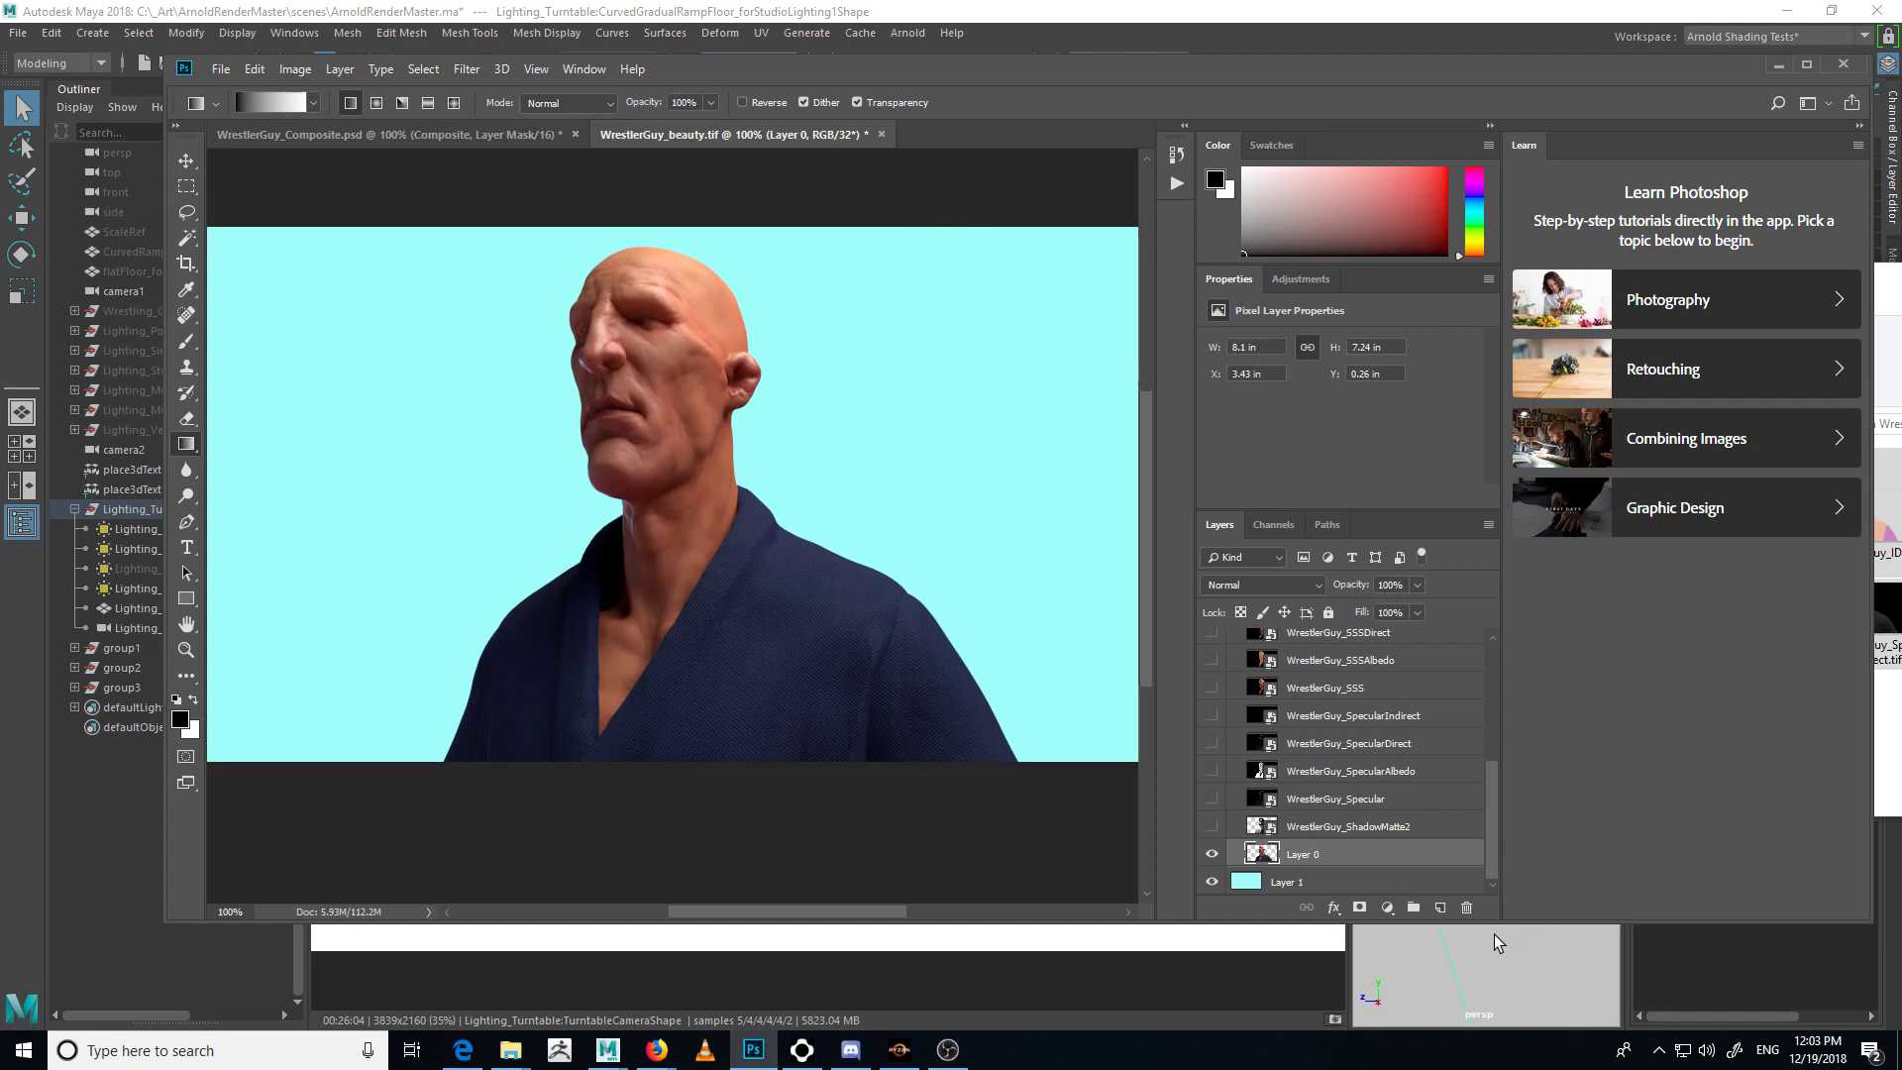
- Show the WrestlerGuy_Specular pass over the beauty render and review the blend modes offered for it
left_click(1307, 883)
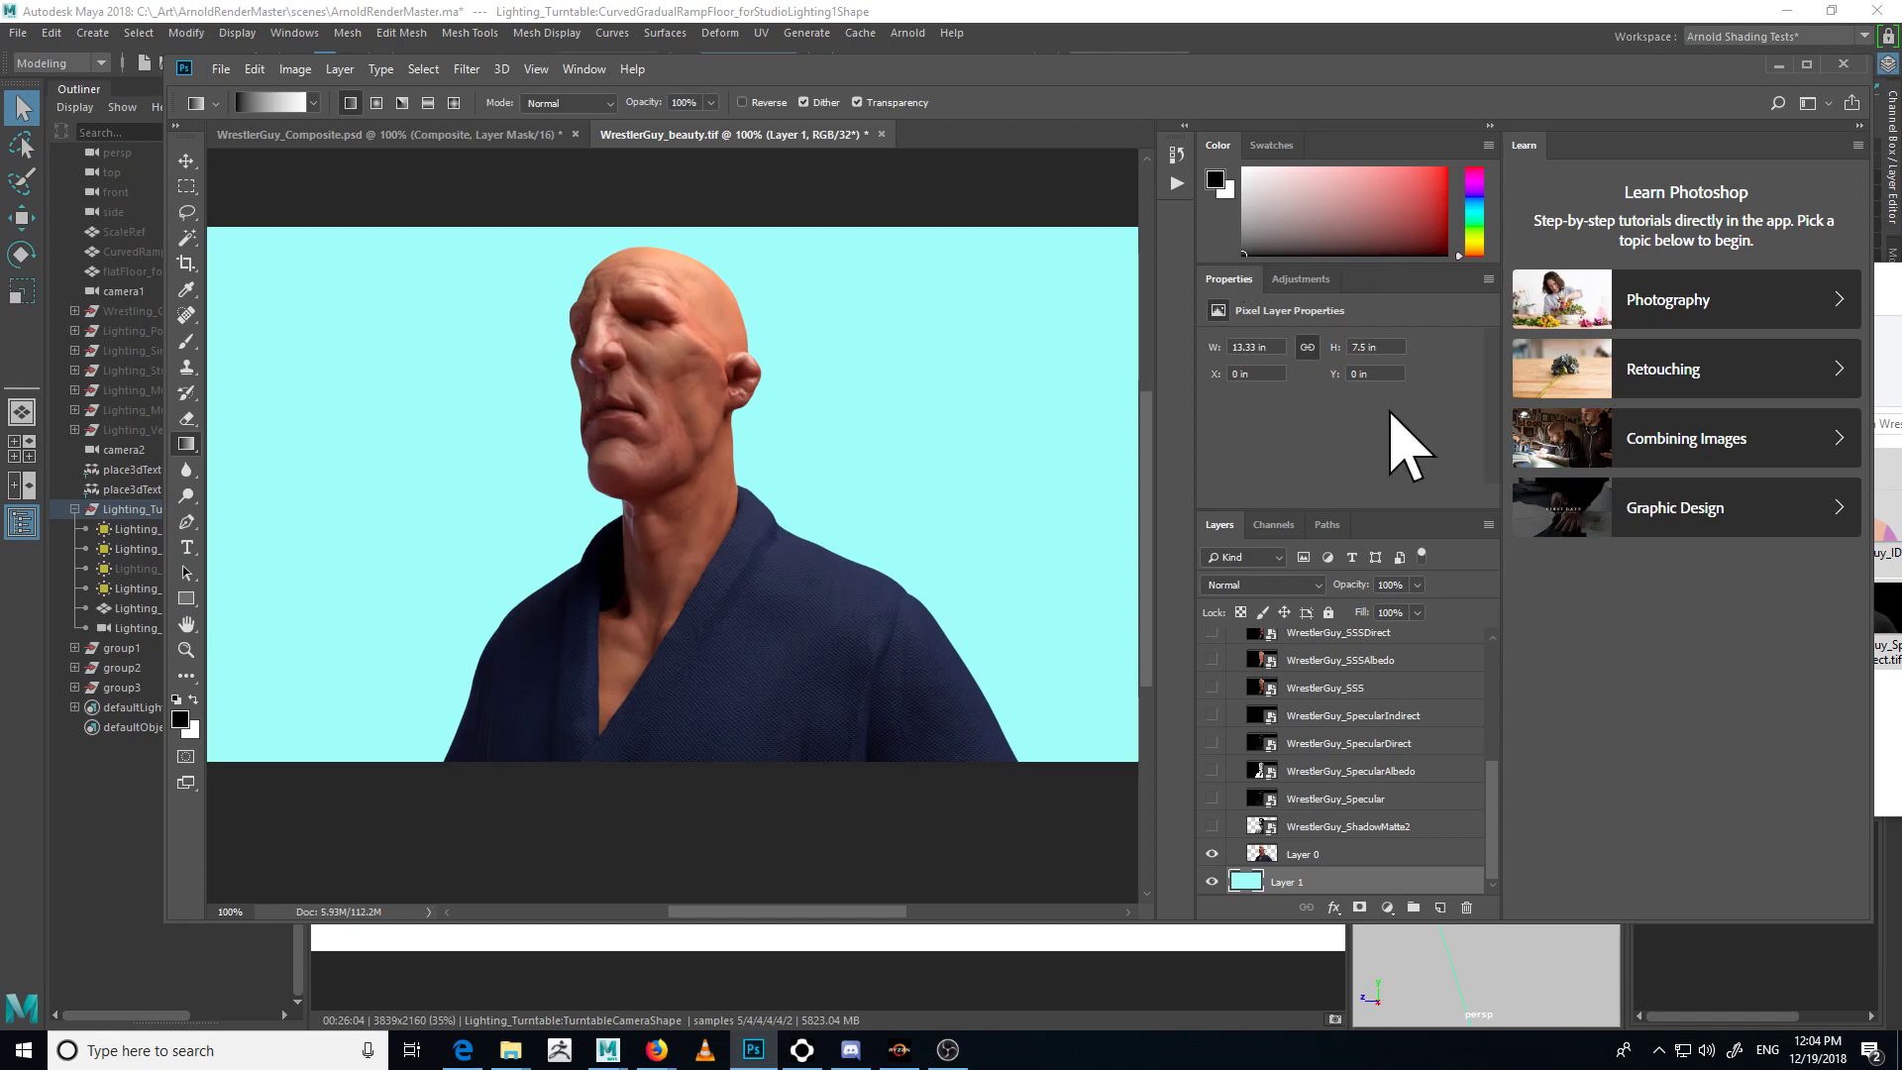
left_click(1212, 800)
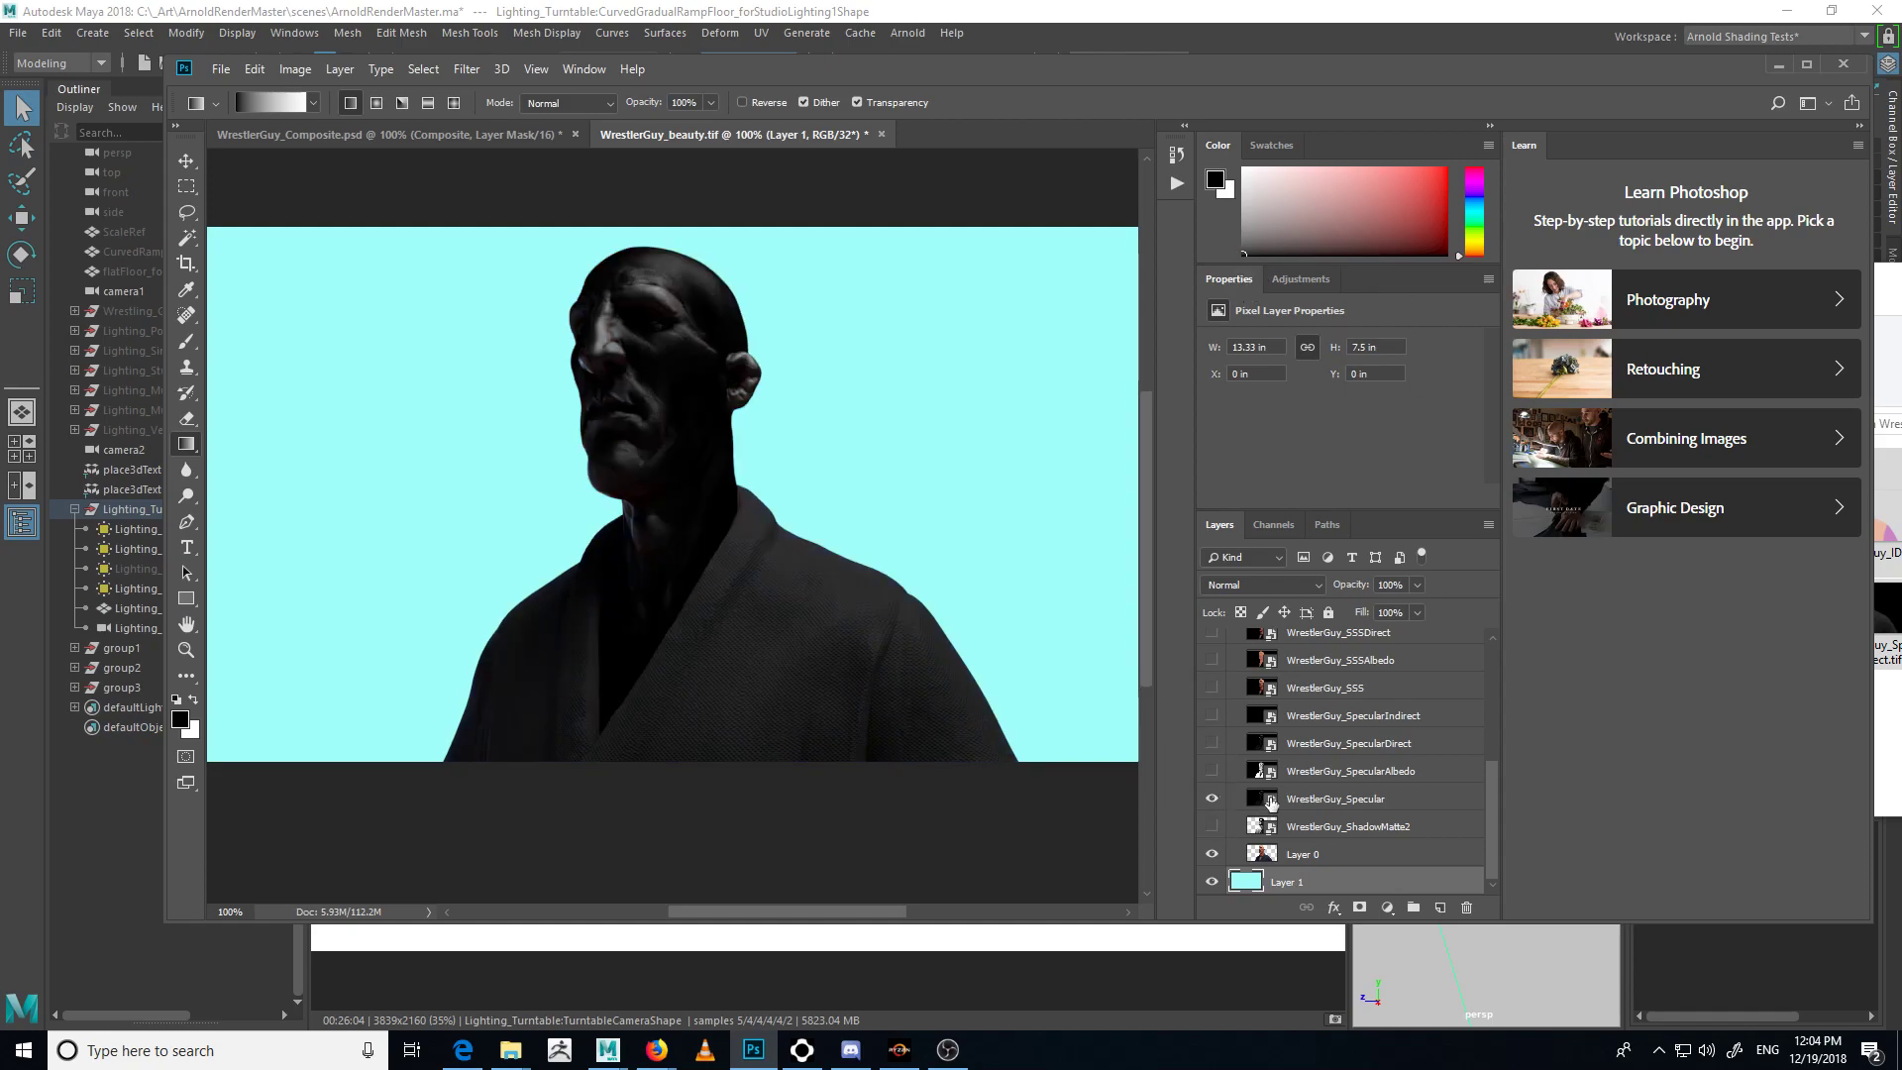
left_click(1320, 811)
left_click(1288, 585)
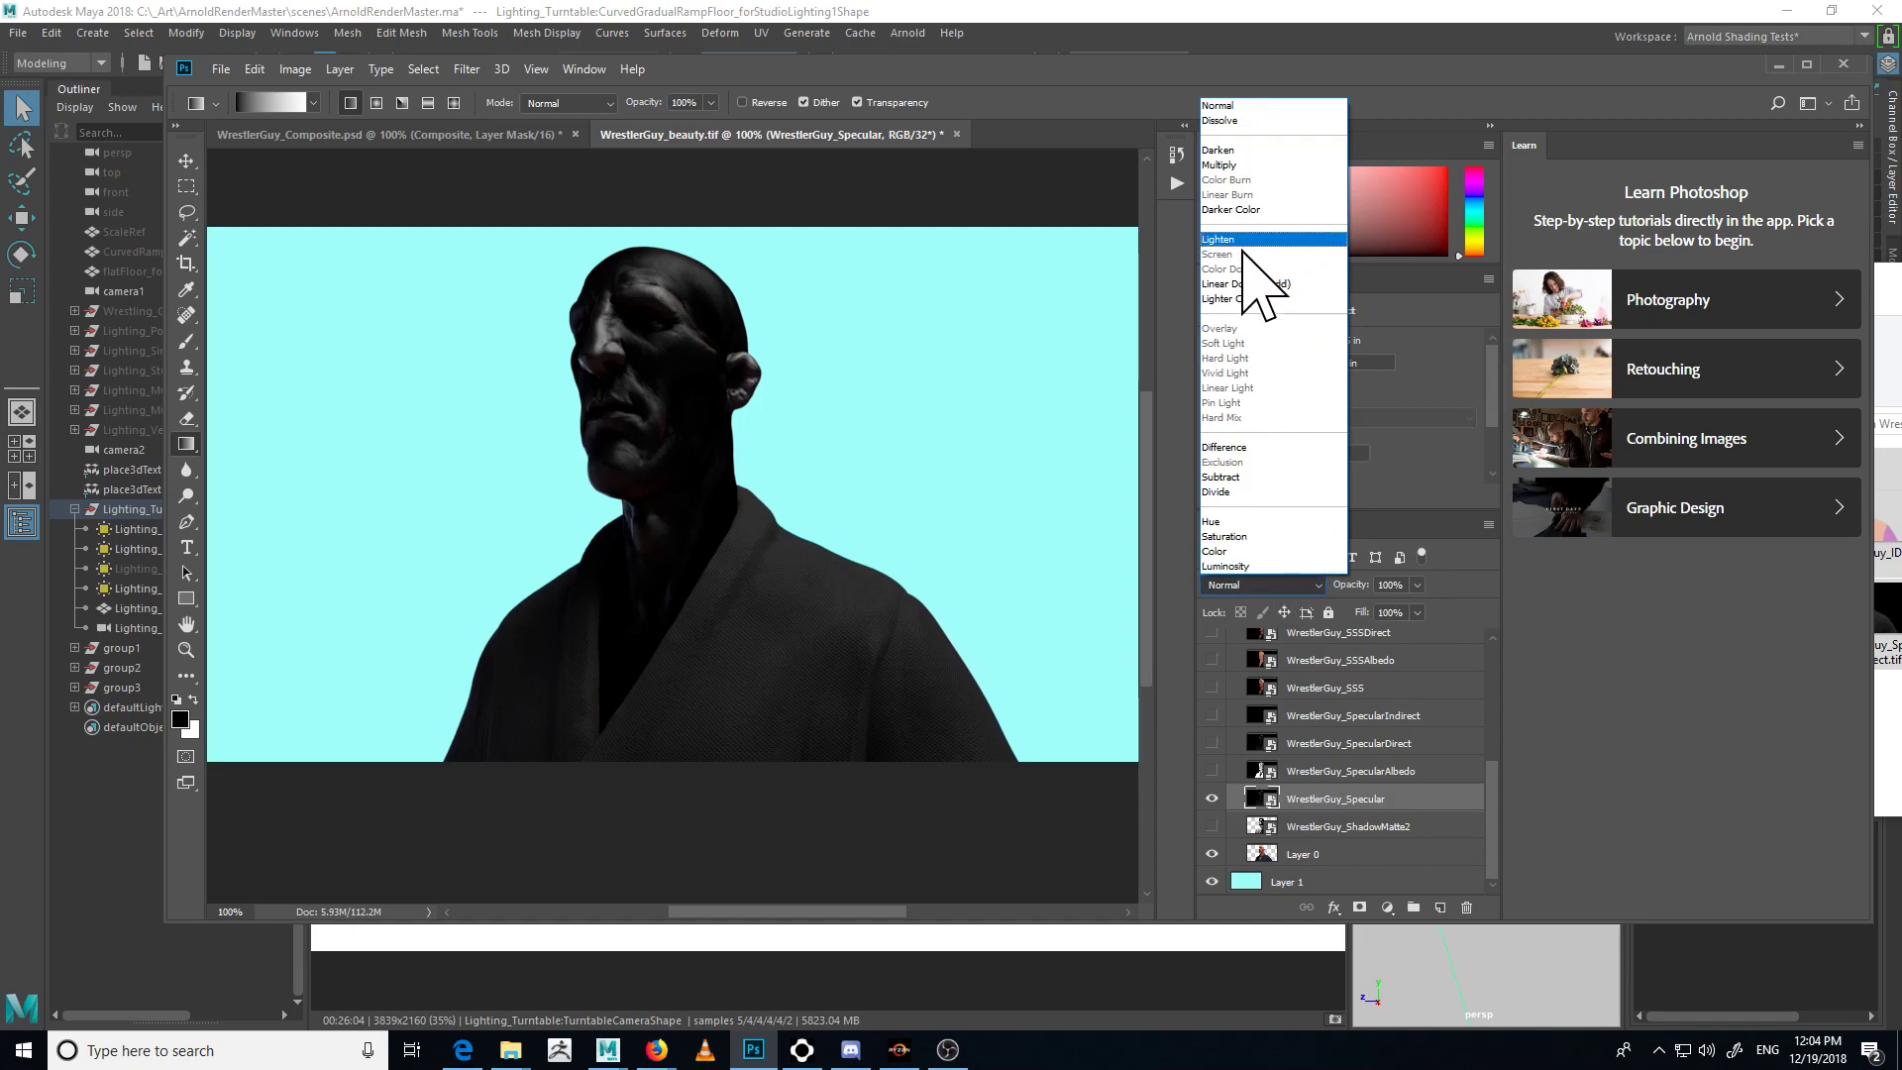
left_click(1323, 772)
left_click(1339, 770)
left_click(1340, 798)
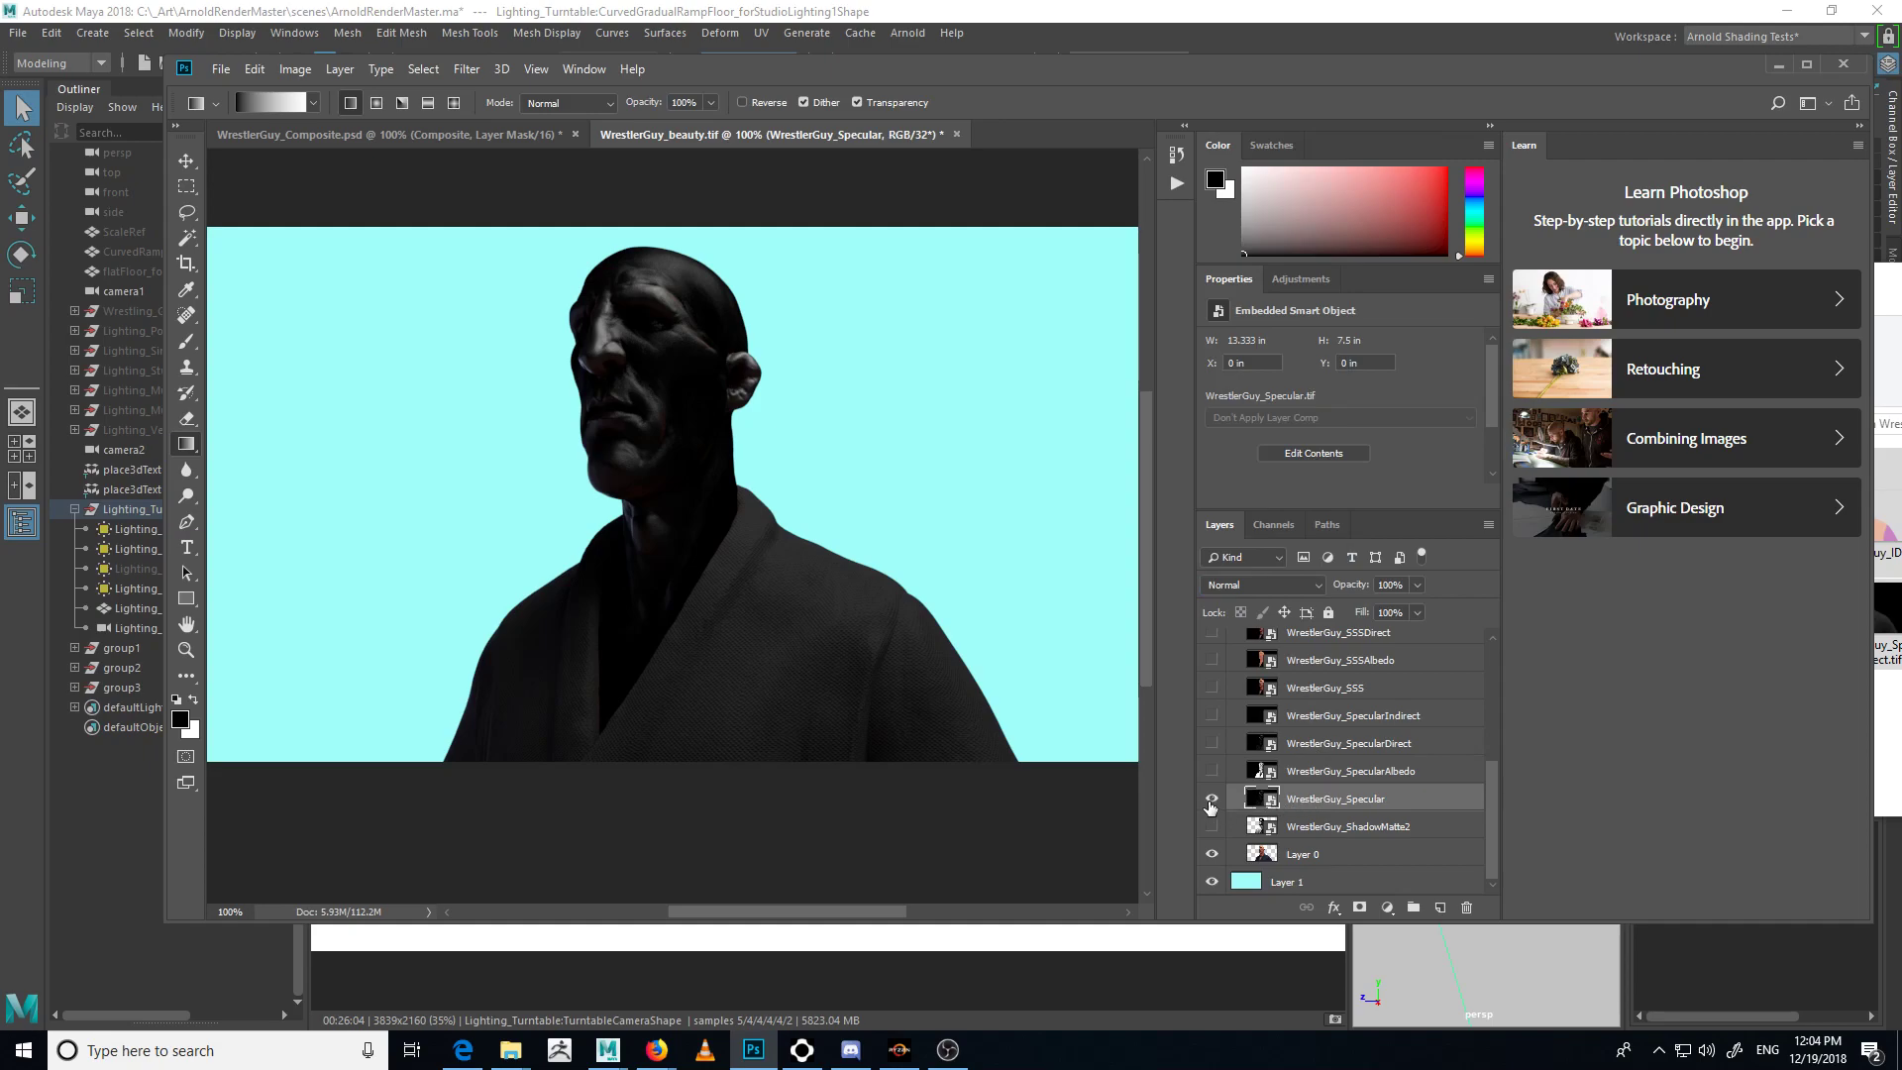
- Check the blend mode and opacity of the SpecularDirect layer in WrestlerGuy_Composite.psd, and return to WrestlerGuy_beauty.tif
left_click(515, 137)
scroll(1324, 792, "down", 8)
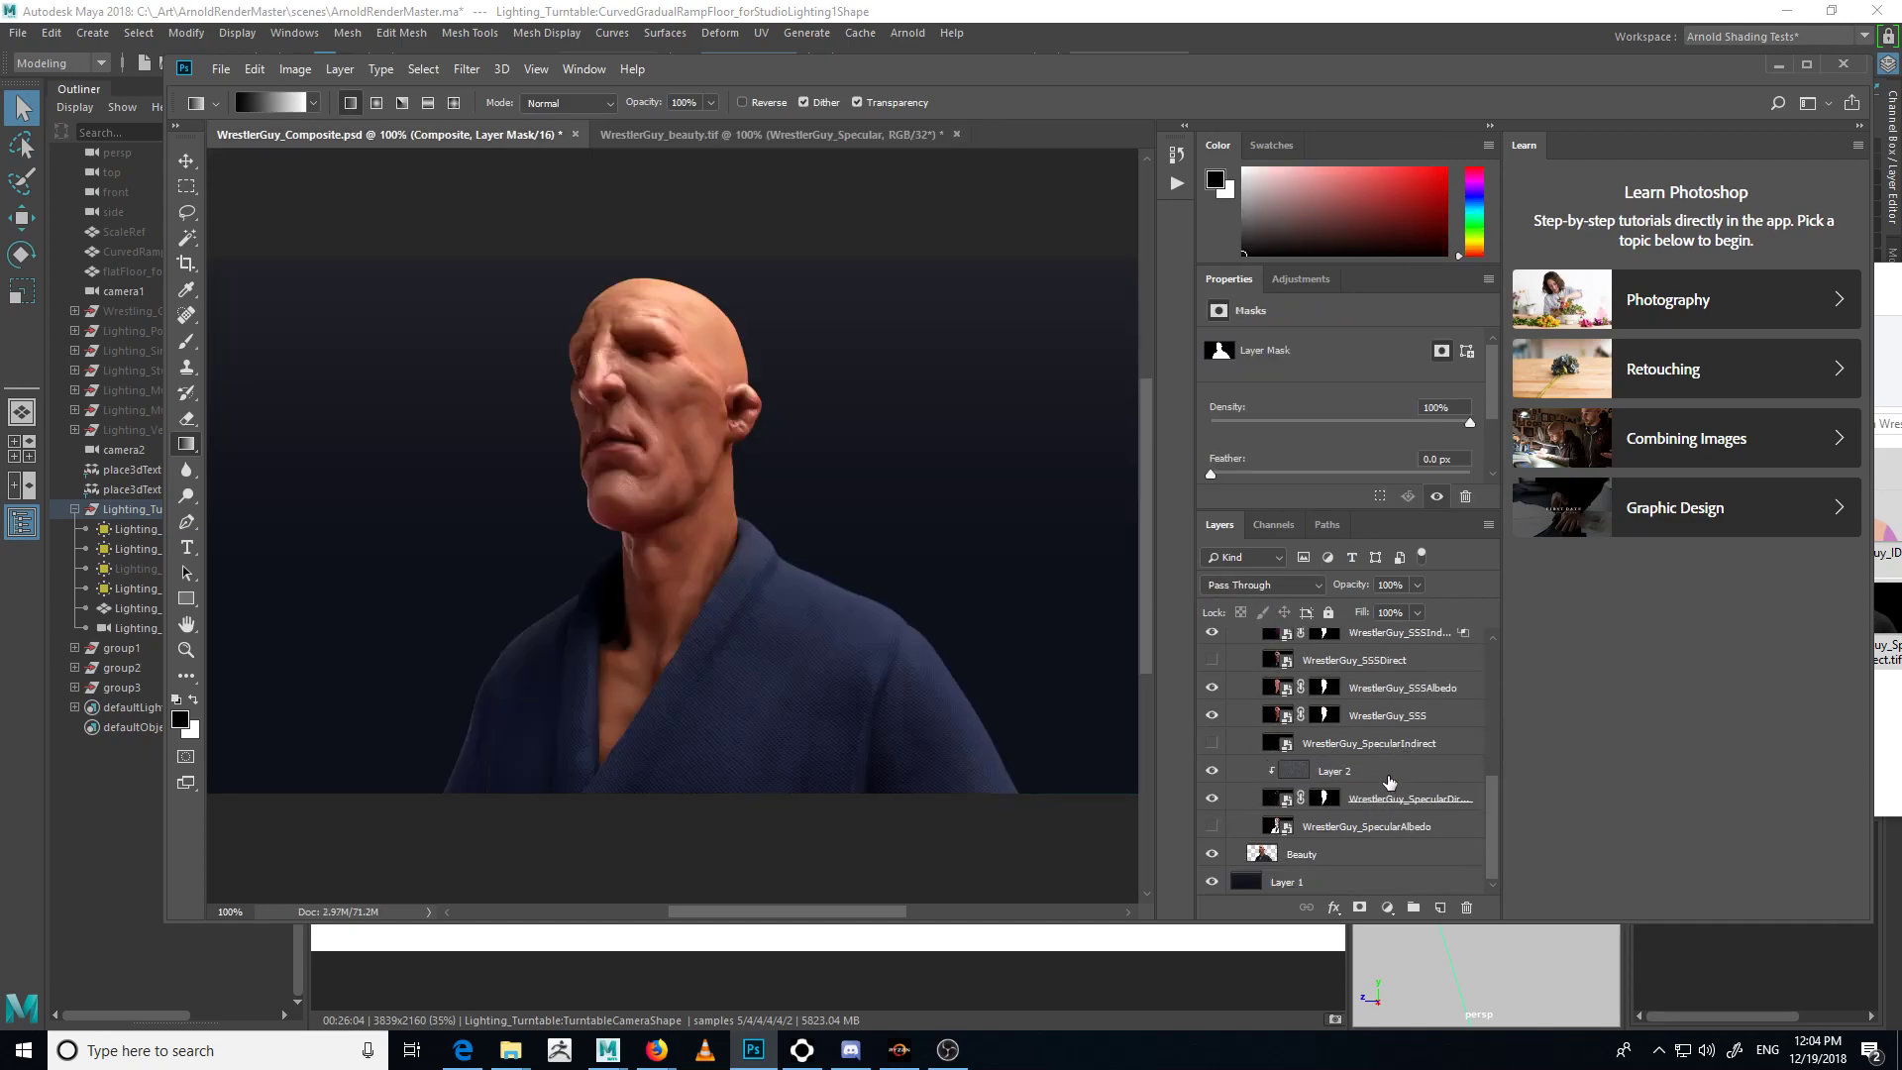
left_click(1400, 813)
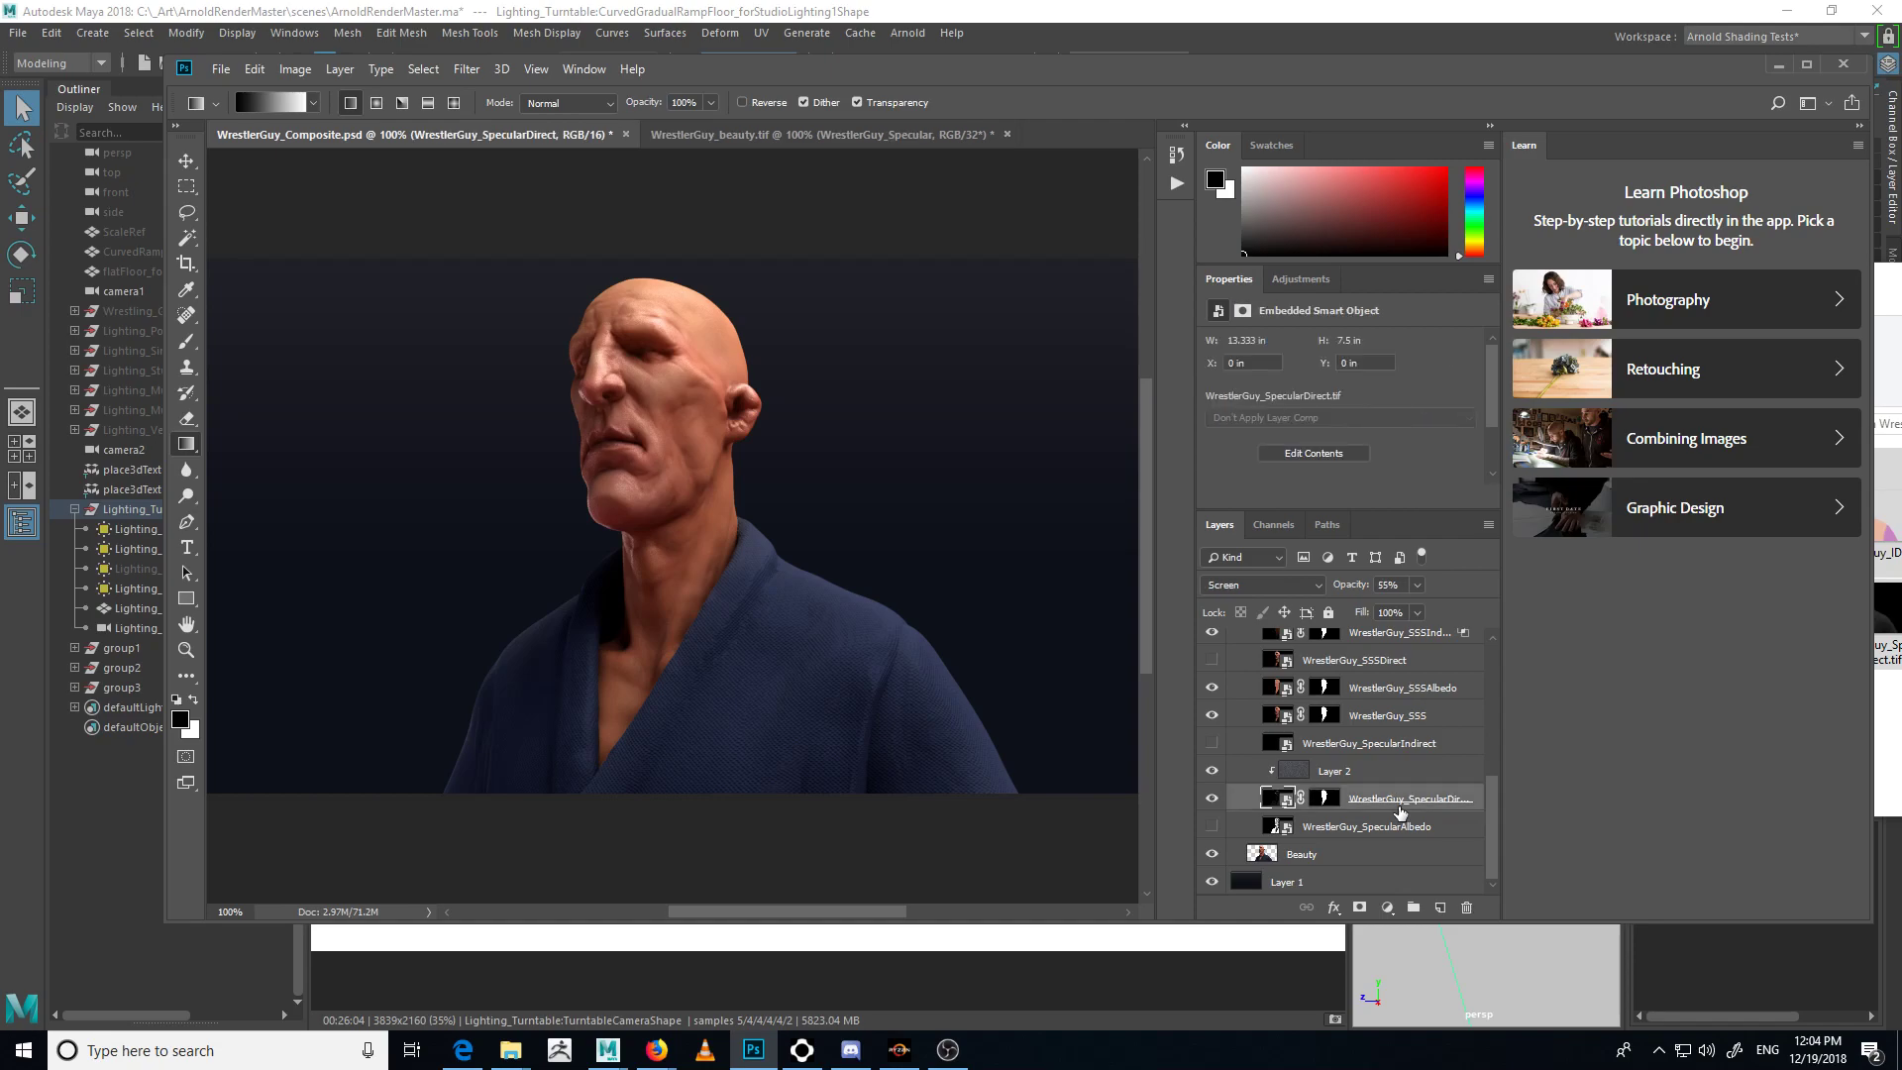
key("alt+Tab")
key("alt+Tab")
left_click(727, 134)
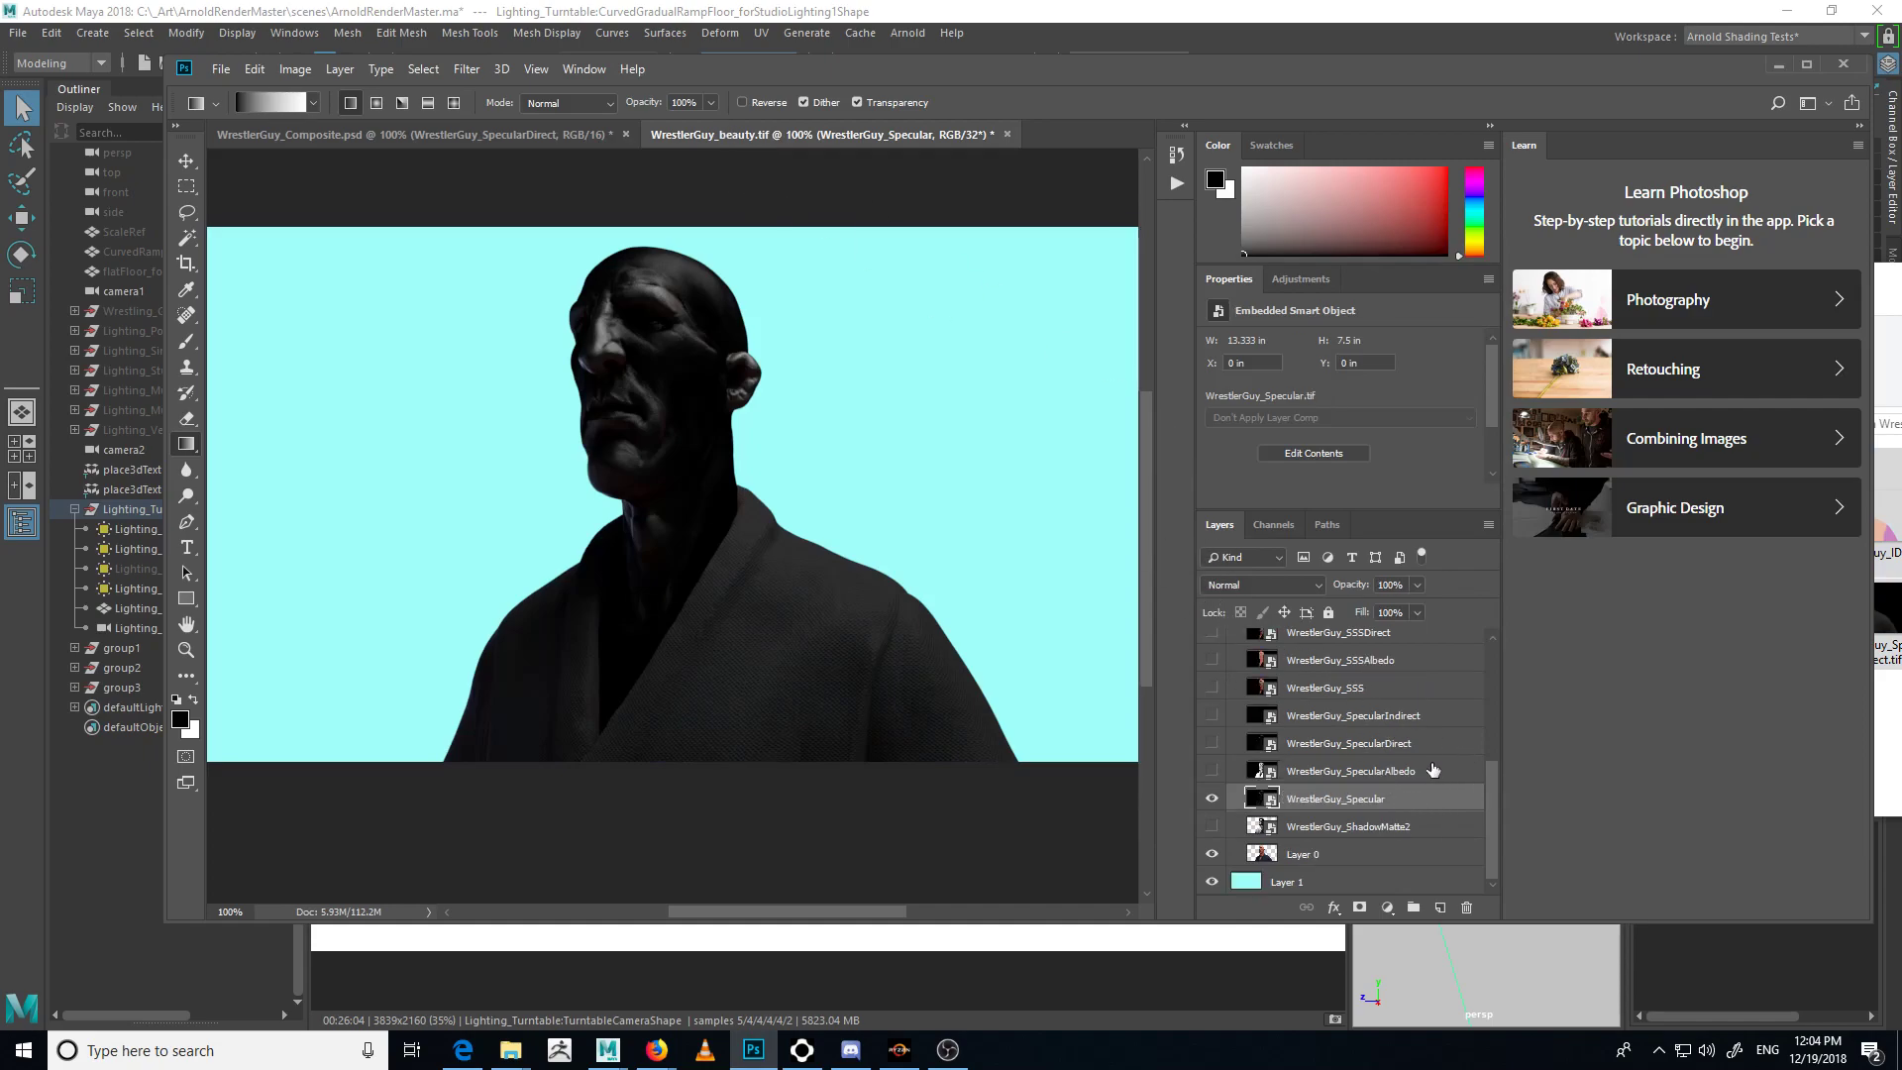
- Show the WrestlerGuy_SpecularDirect layer in place of the WrestlerGuy_Specular layer and make it active
left_click(1212, 742)
left_click(1212, 798)
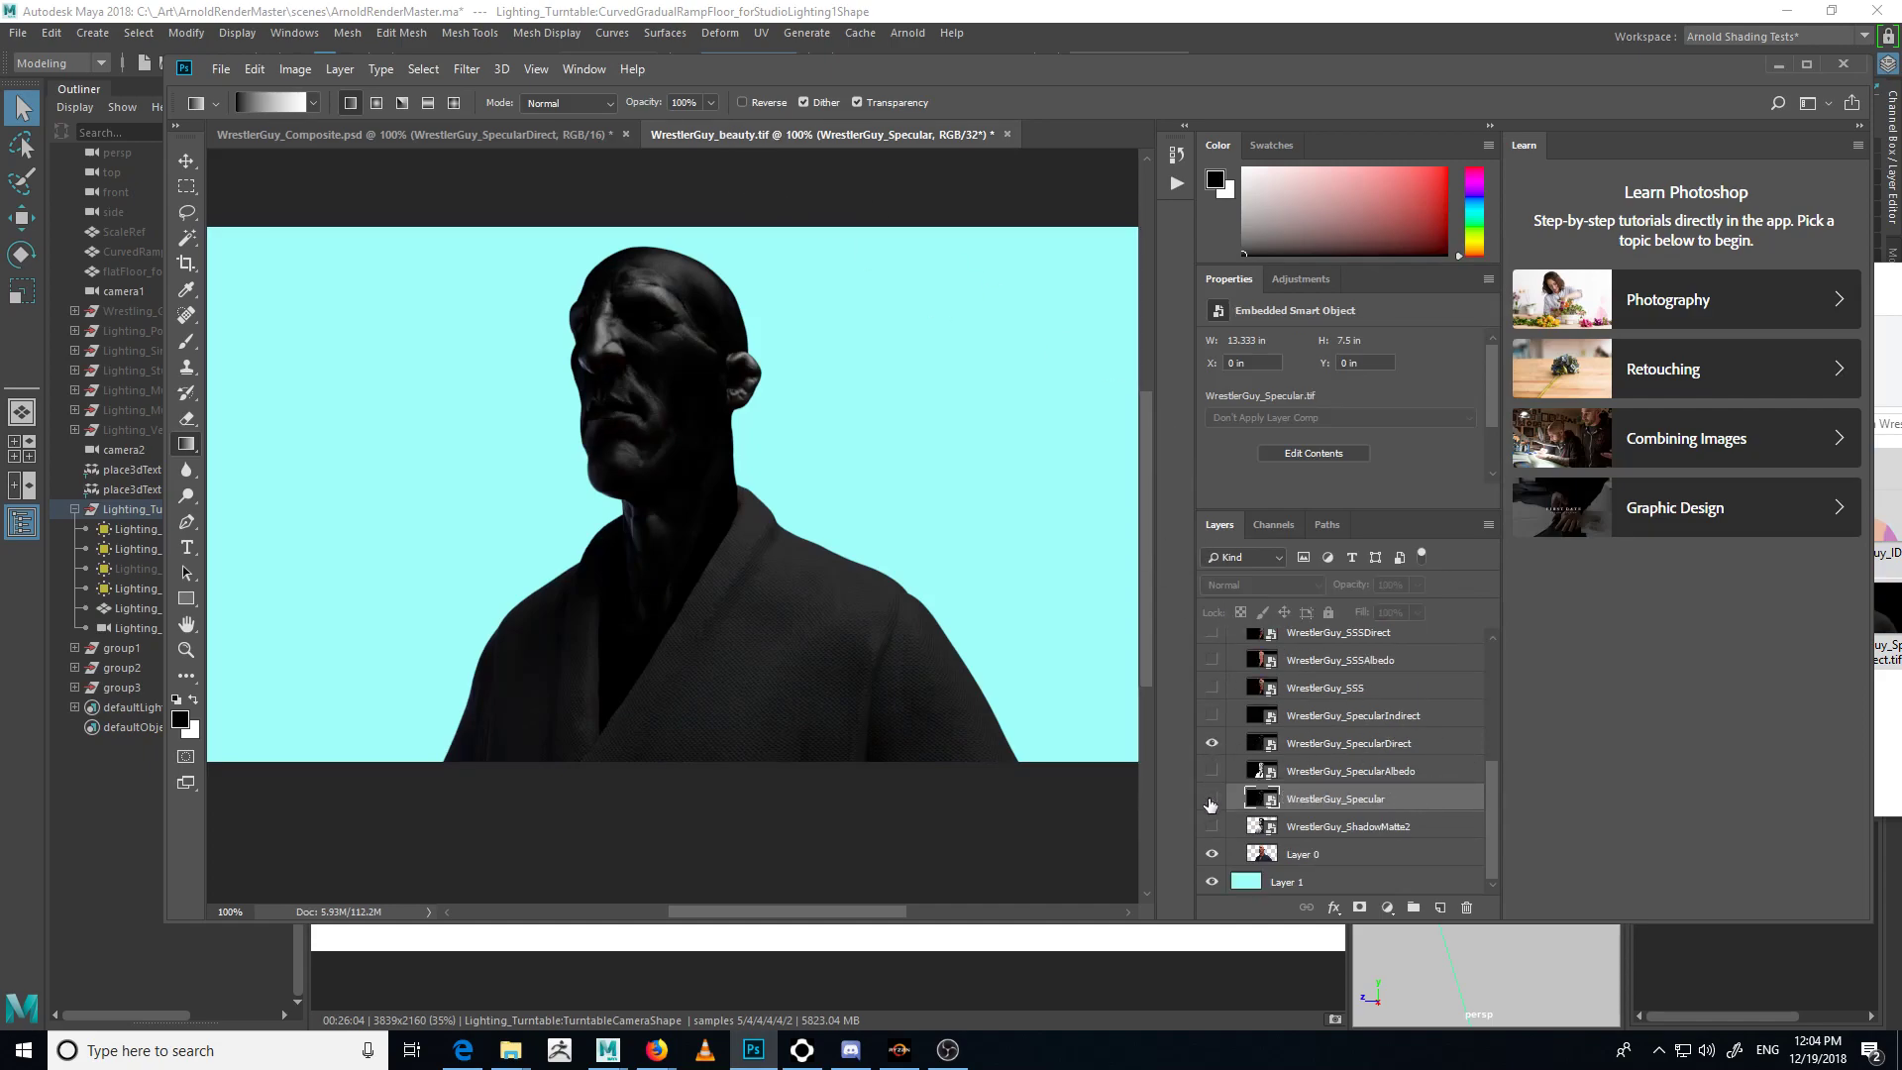
left_click(1344, 738)
- Try the Lighten blend mode on WrestlerGuy_SpecularDirect and restore it to Normal
left_click(1287, 584)
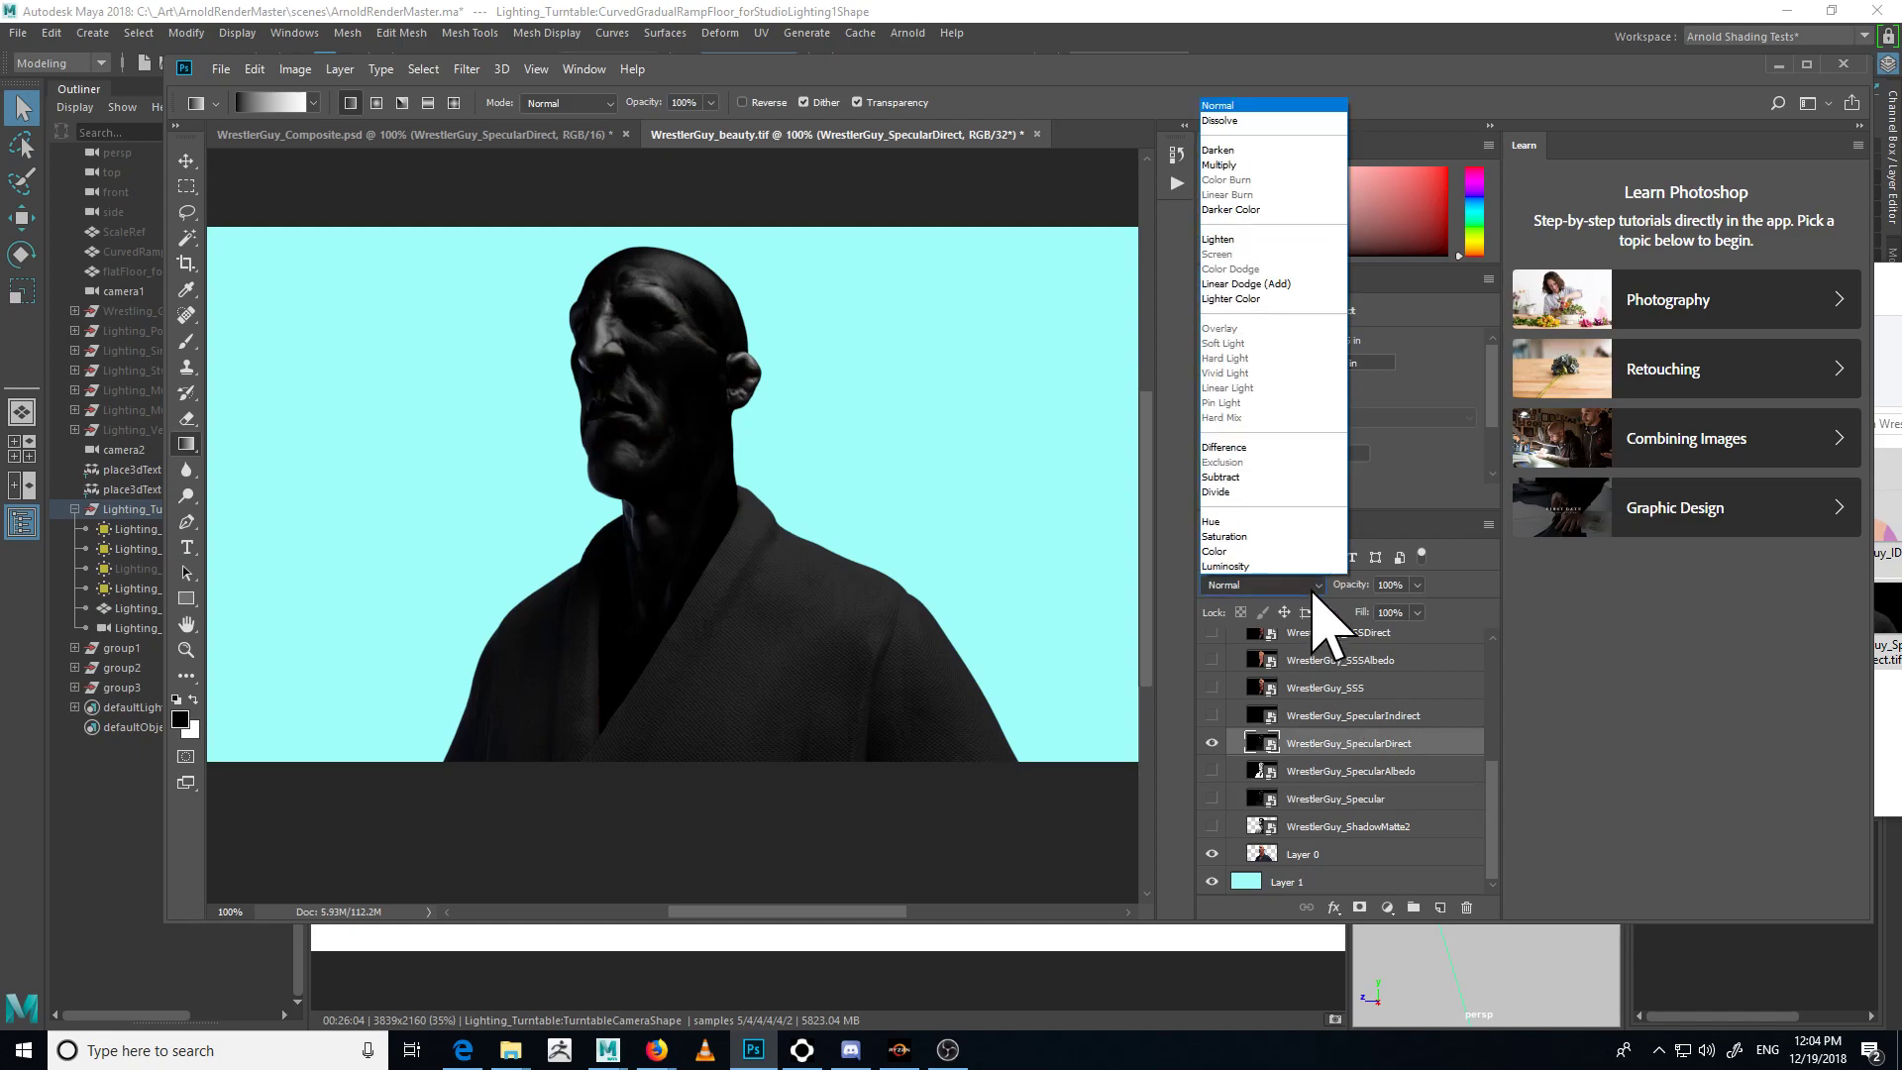
left_click(1228, 238)
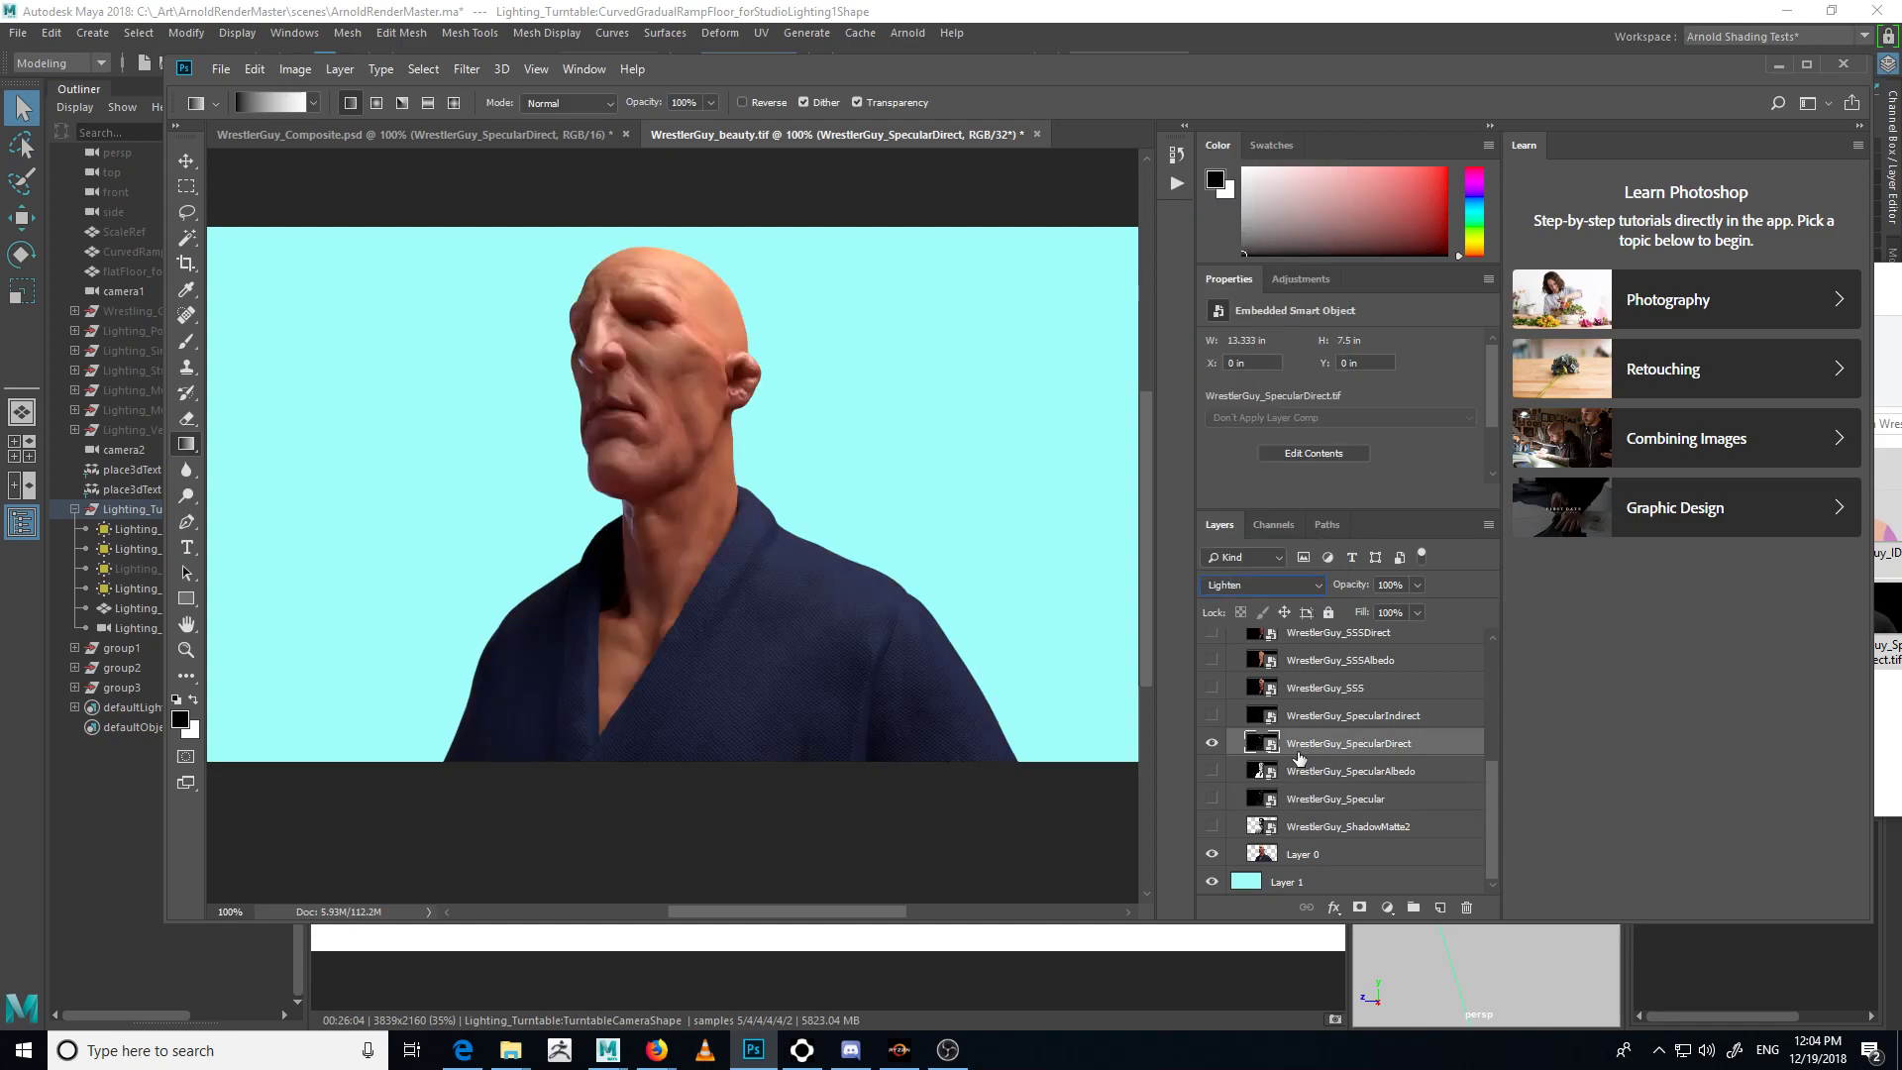
left_click(1278, 585)
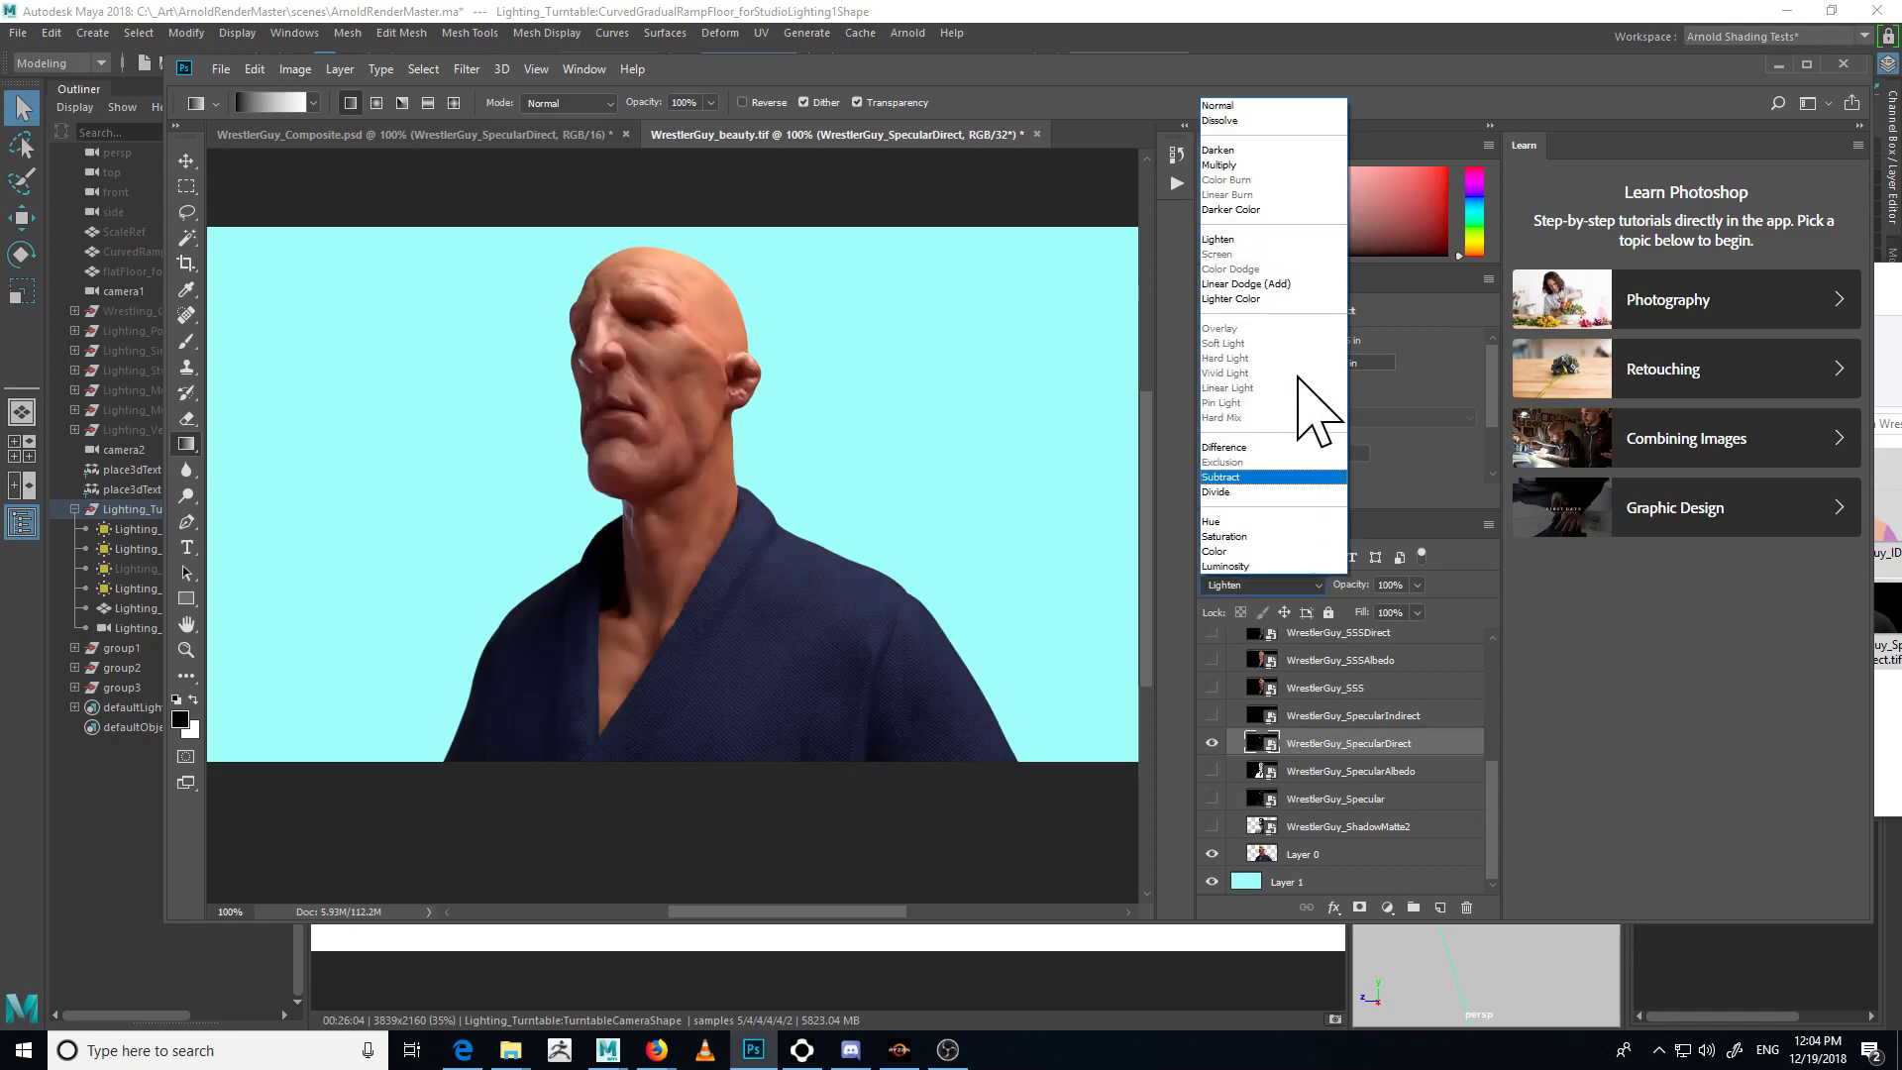
left_click(1229, 106)
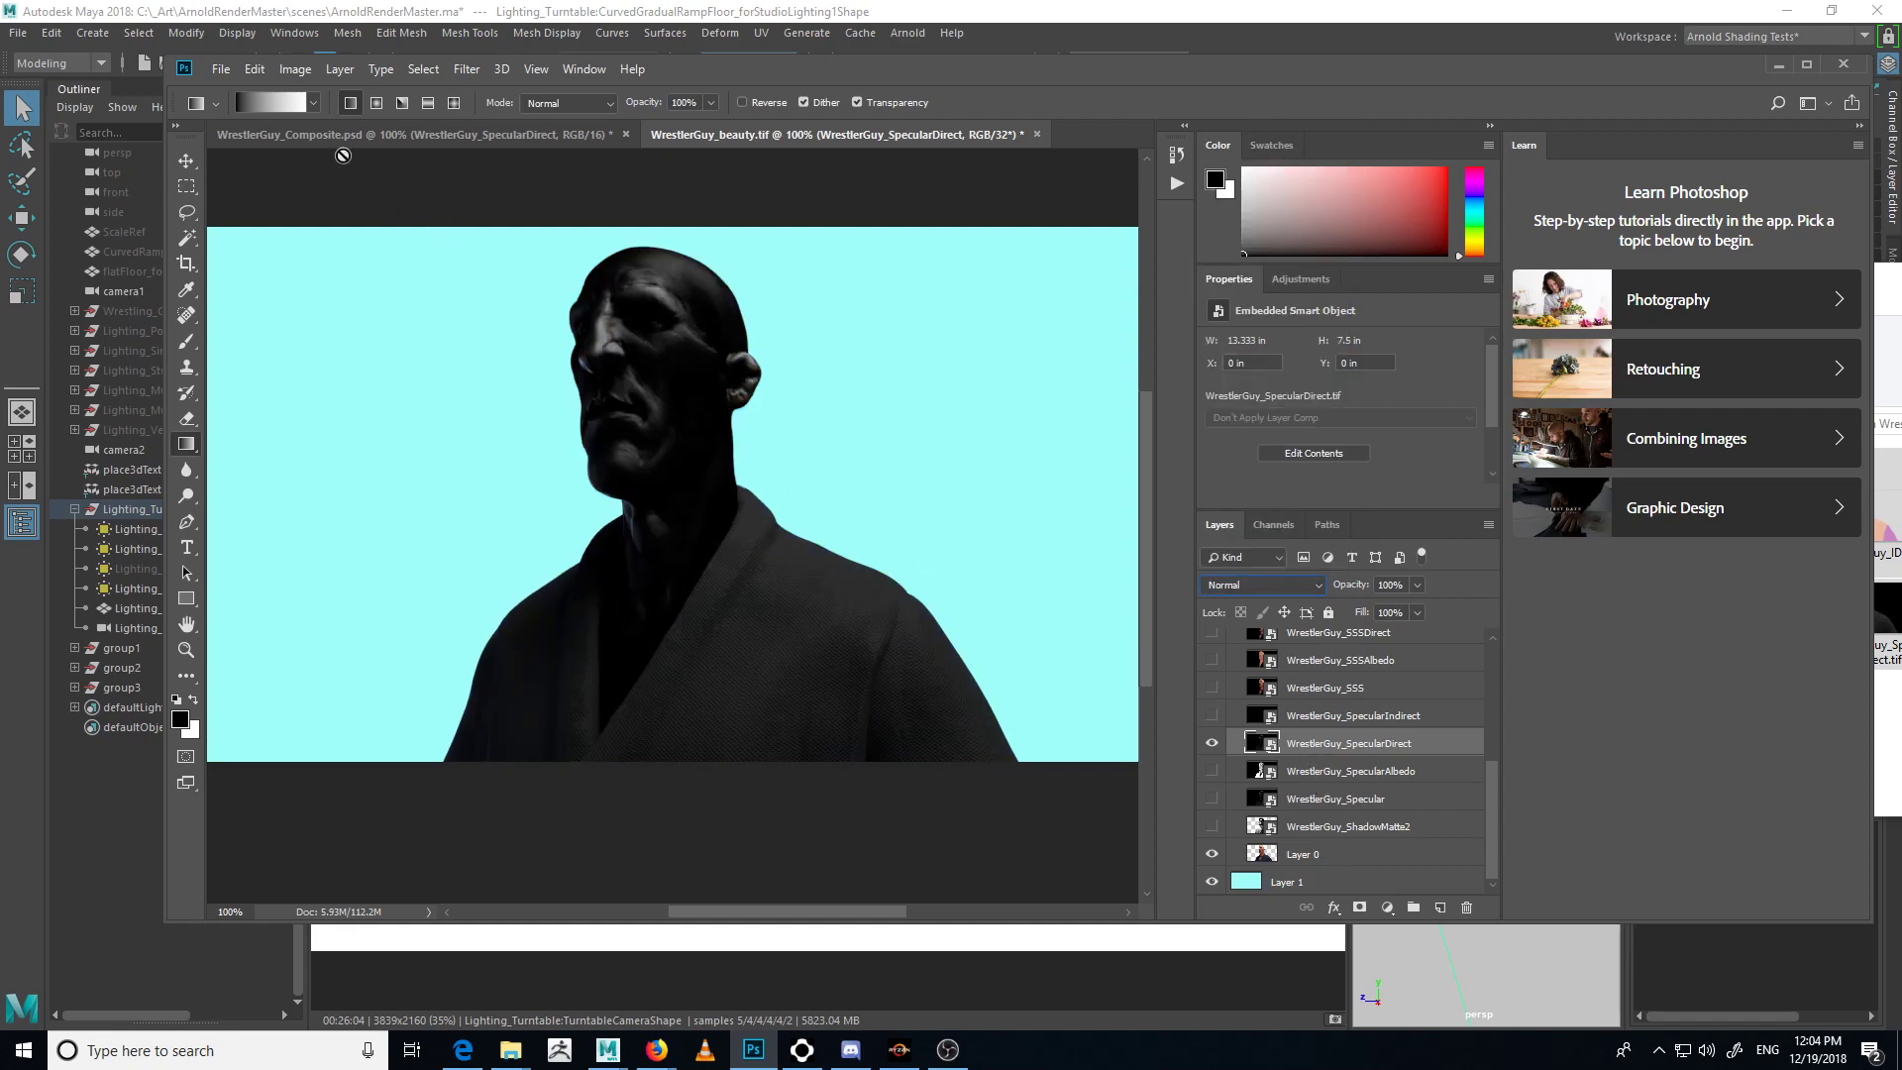
- Convert the image to 16 bits per channel without merging layers, and check which blend modes are available
left_click(295, 69)
mouse_move(340, 92)
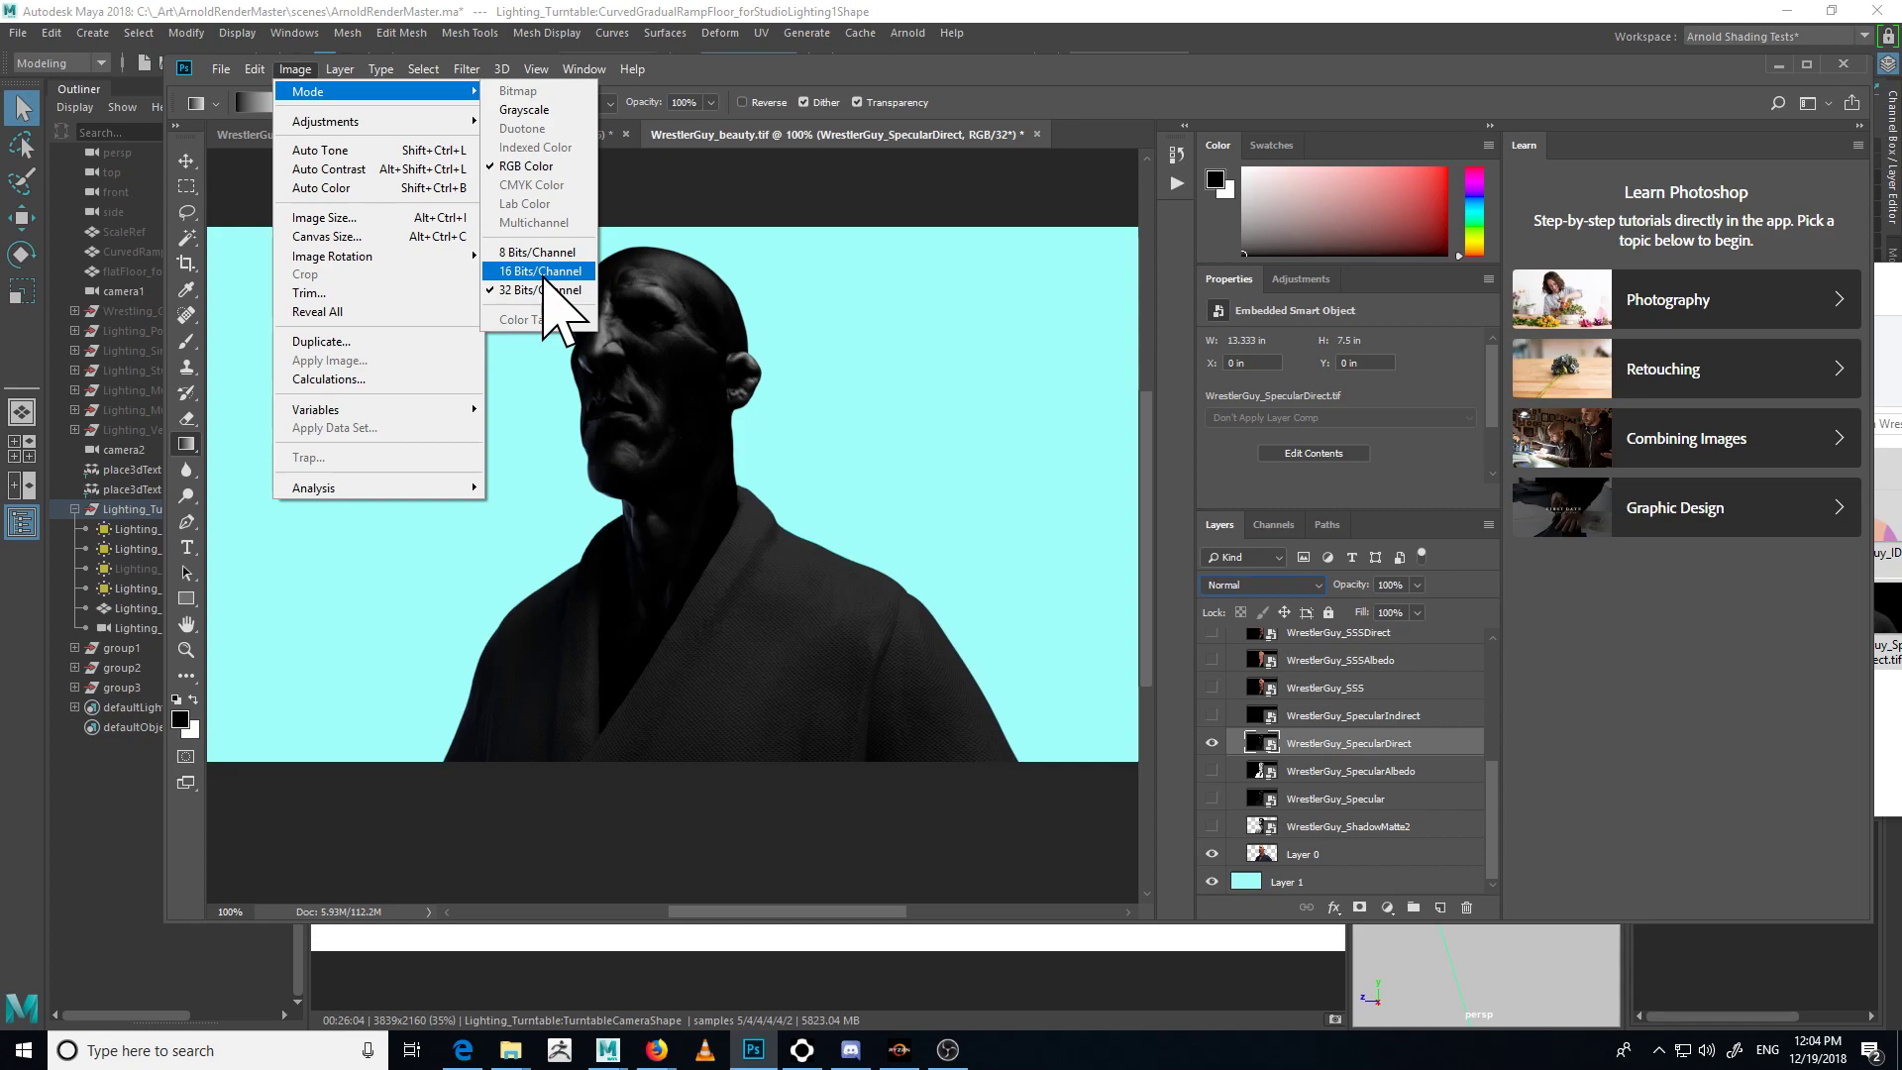
left_click(544, 272)
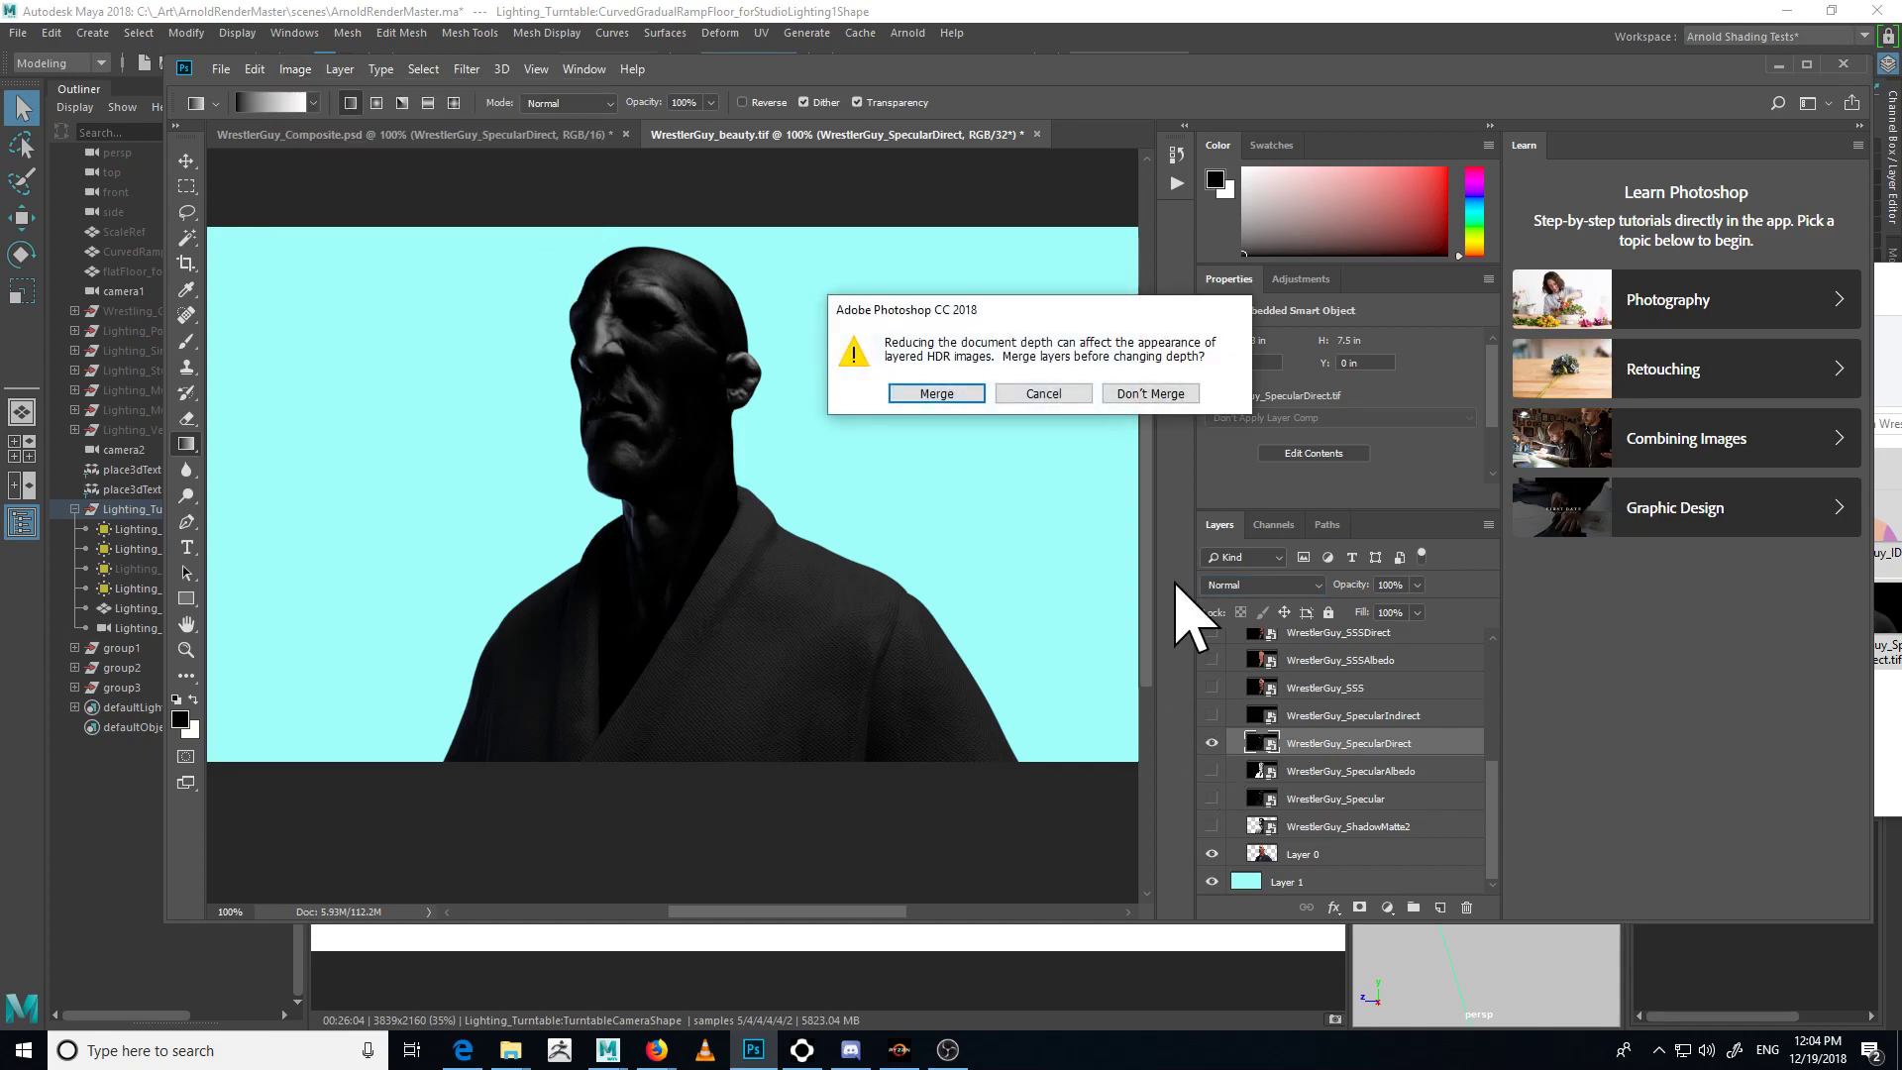
left_click(1150, 393)
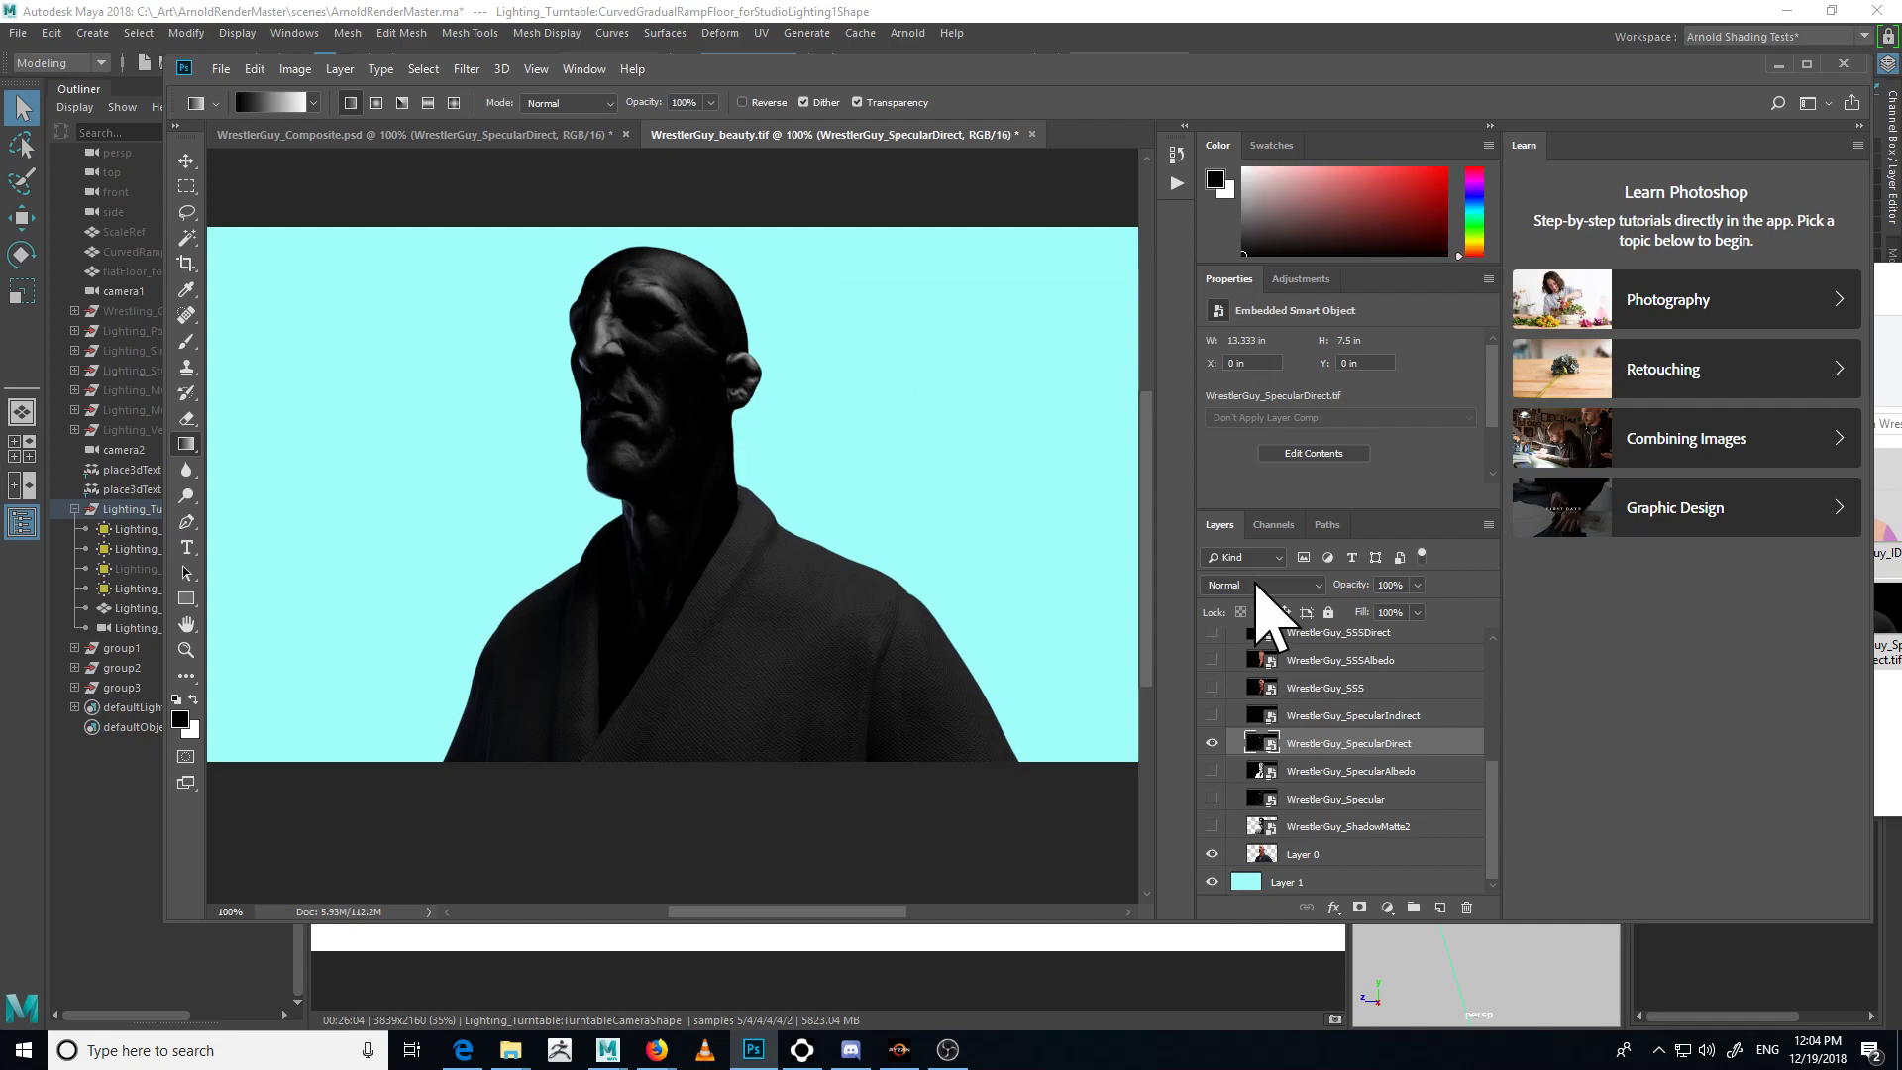
left_click(1256, 583)
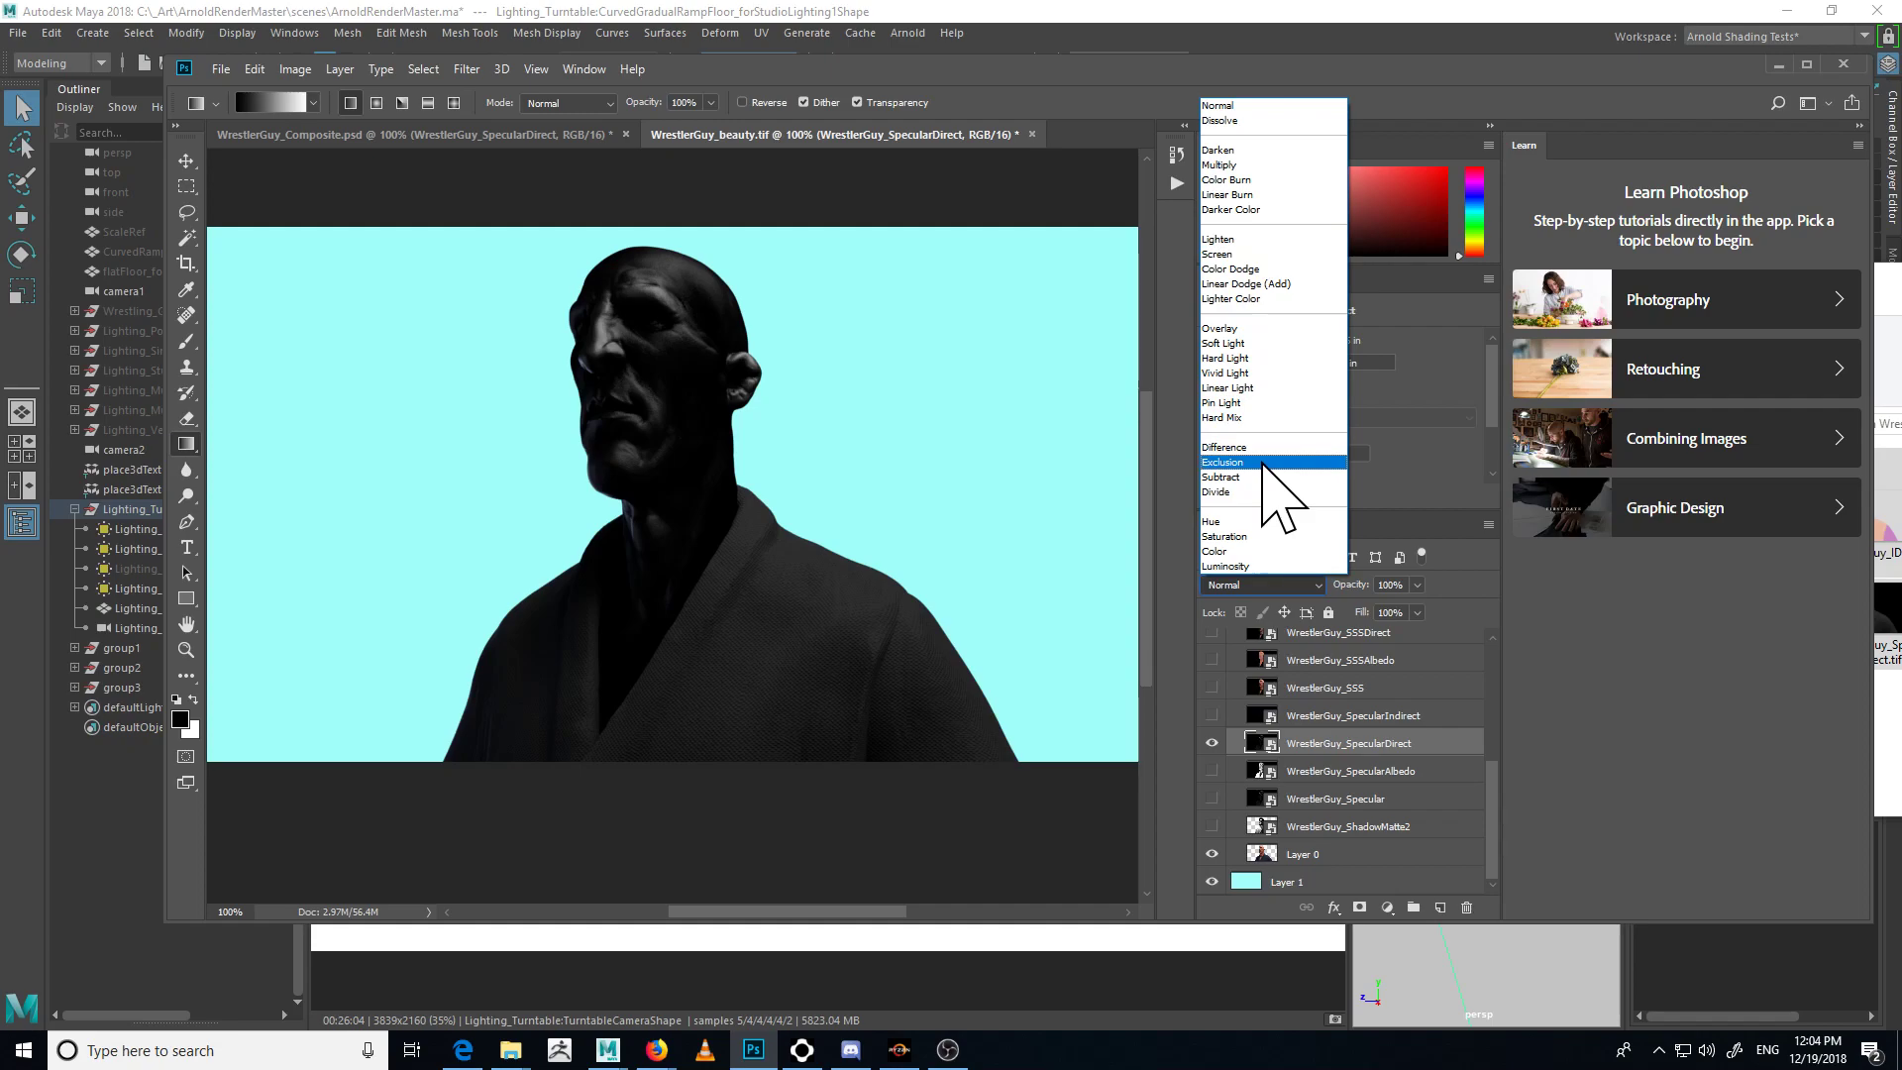
left_click(1233, 792)
- Preview the SpecularAlbedo and Specular passes in turn, check the image's bit-depth options, and hide the previewed passes
left_click(1211, 744)
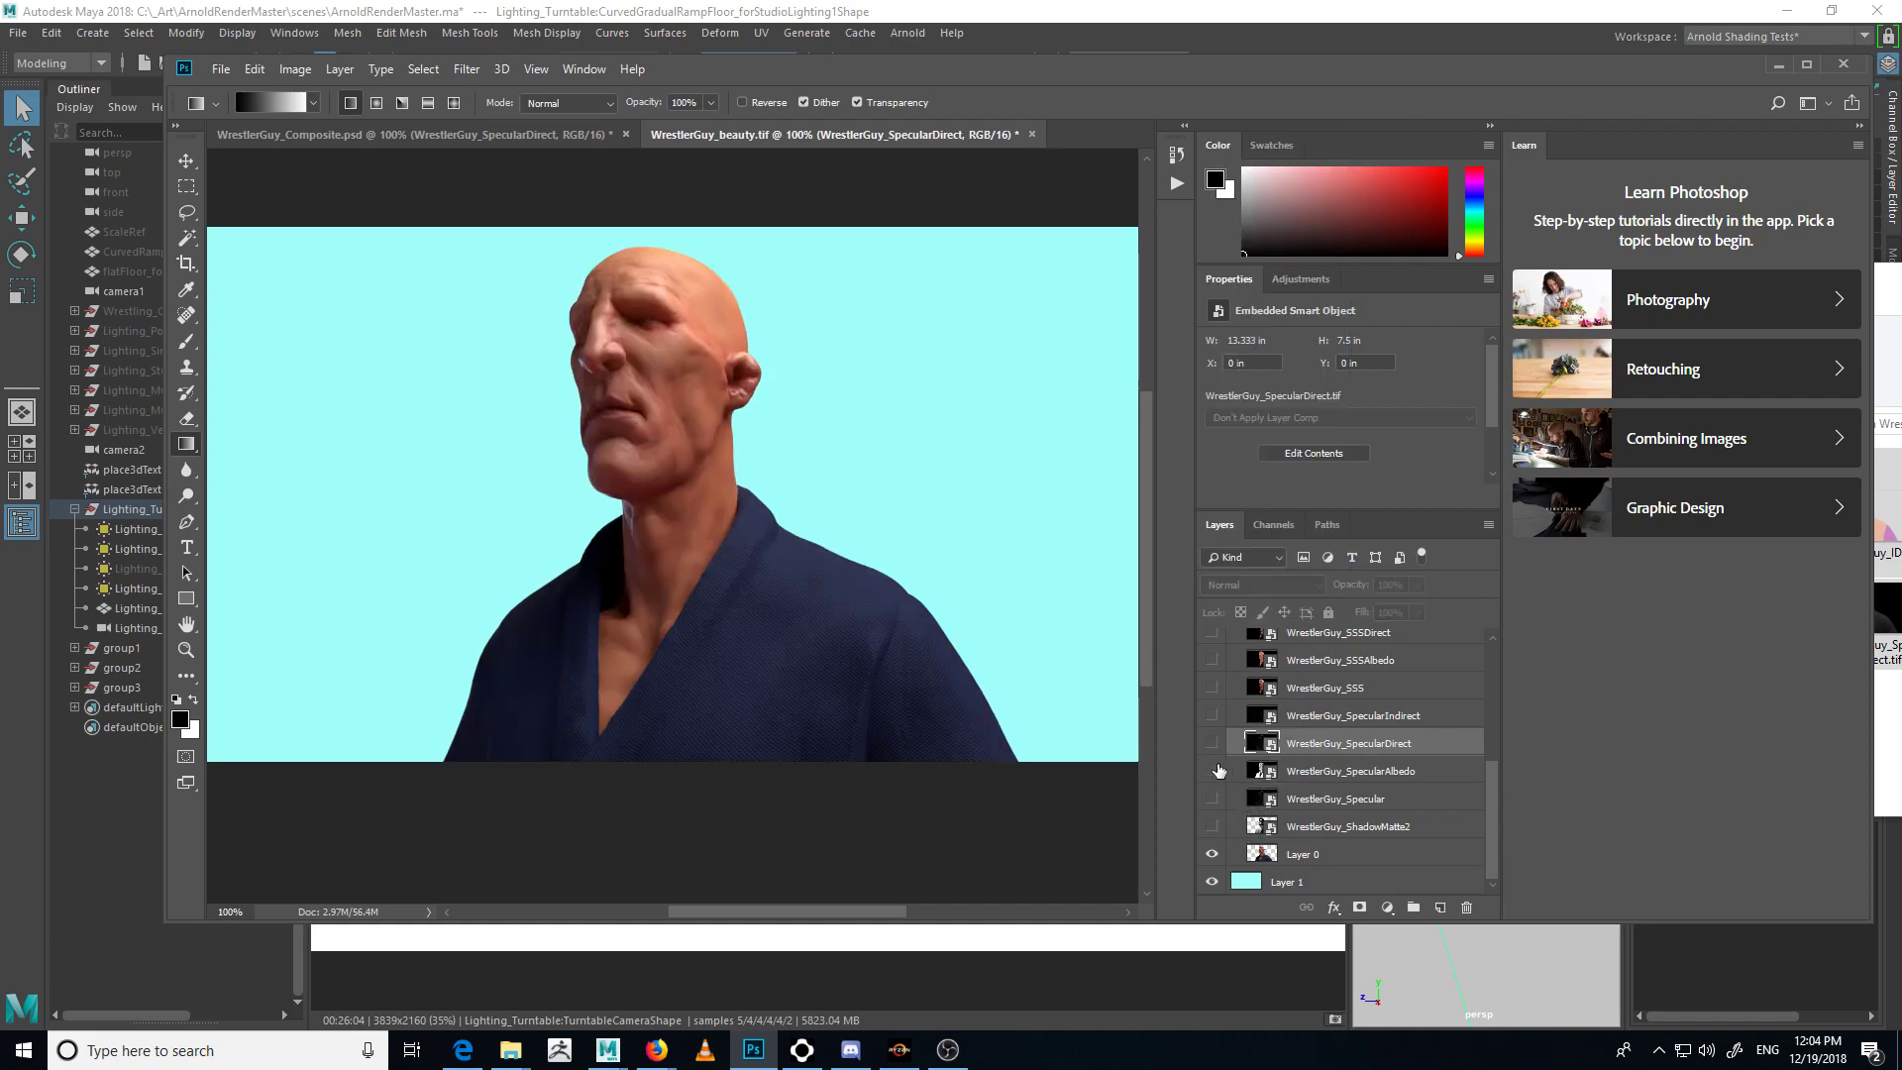
left_click(1212, 771)
left_click(1327, 770)
left_click(295, 70)
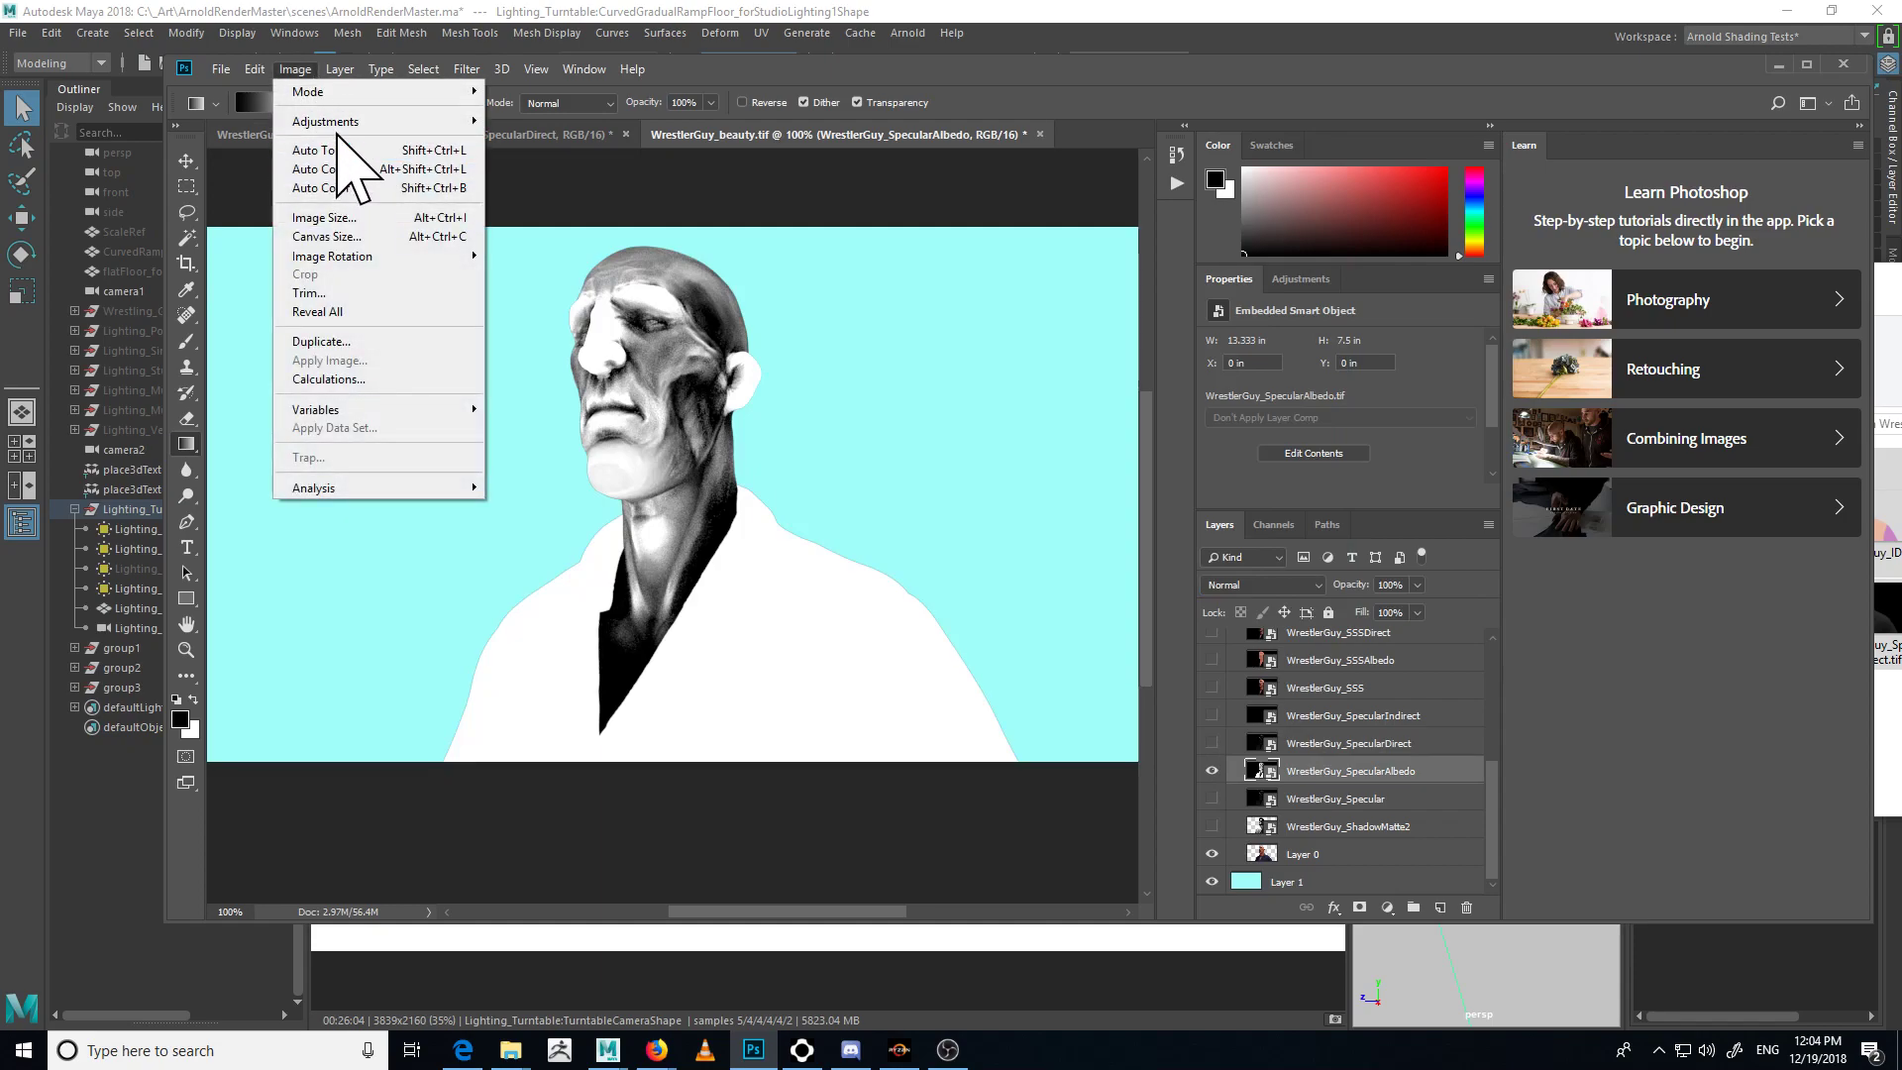
left_click(1231, 788)
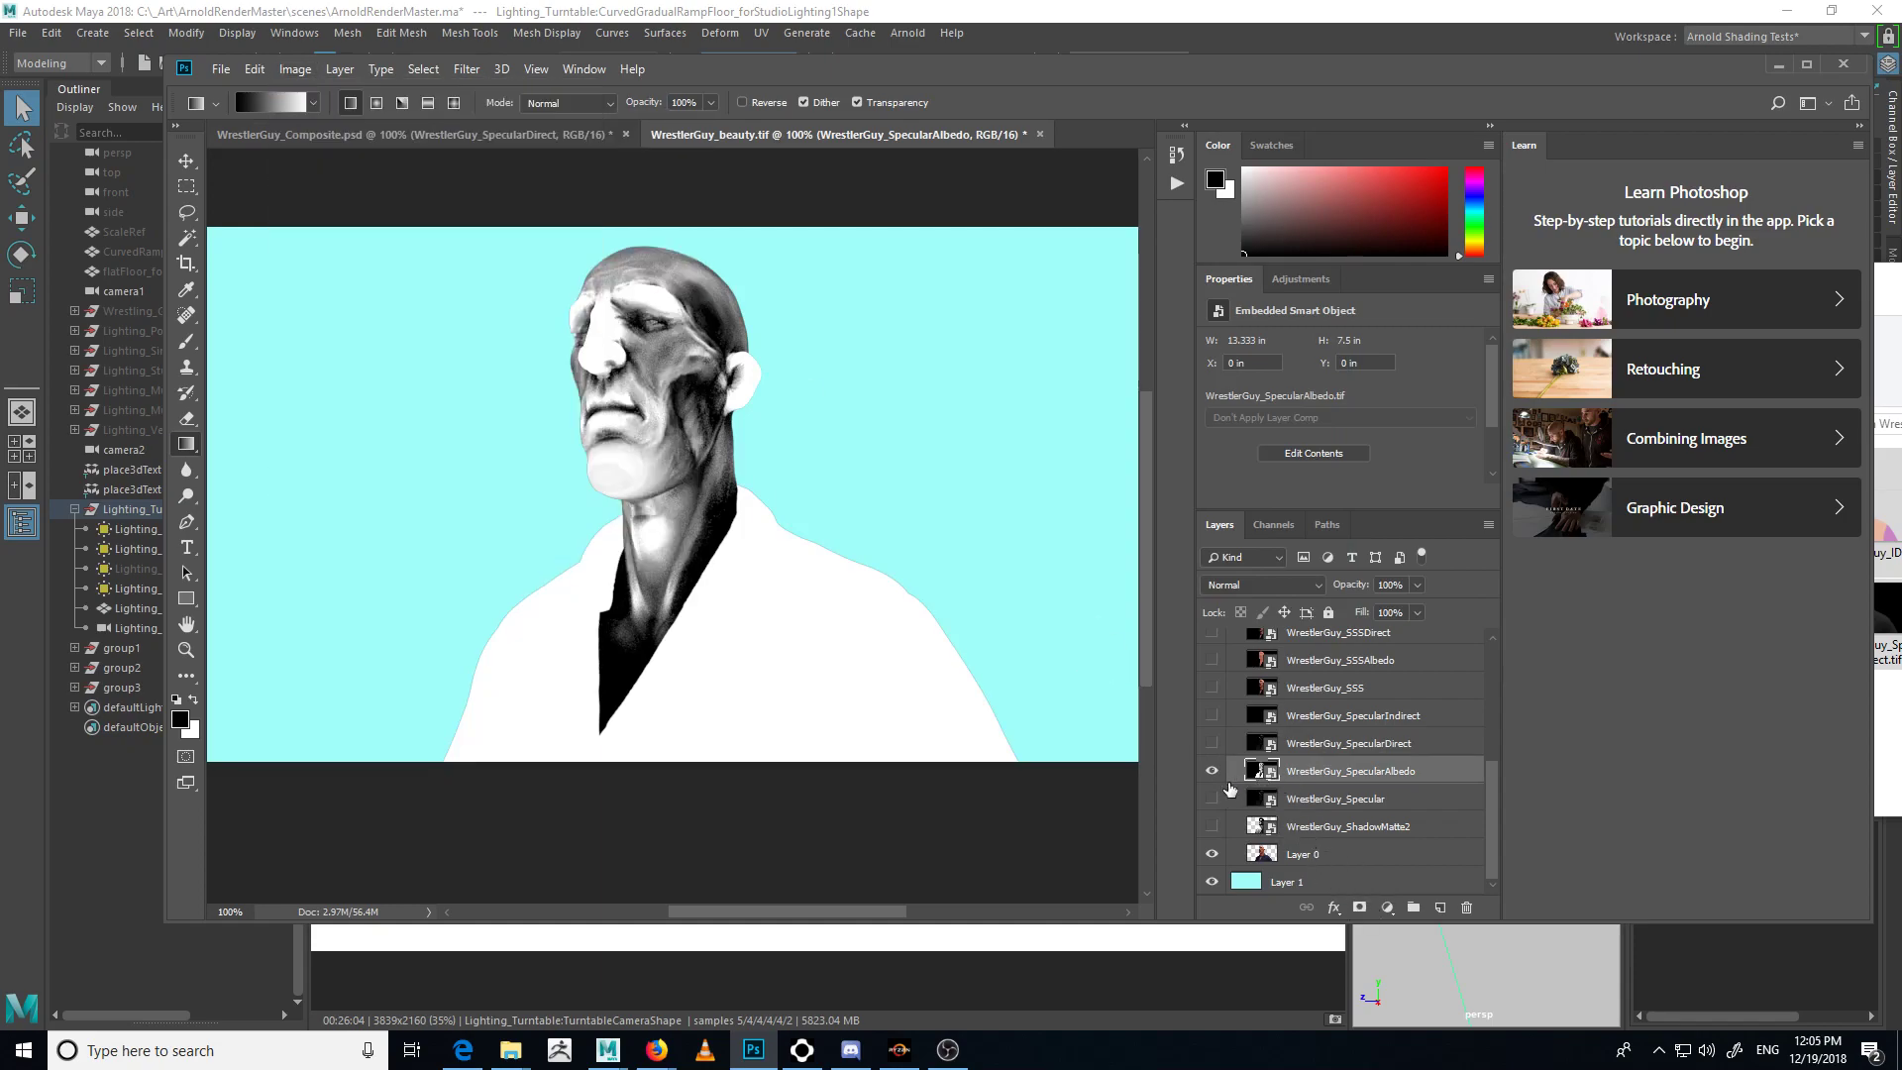
left_click(1212, 770)
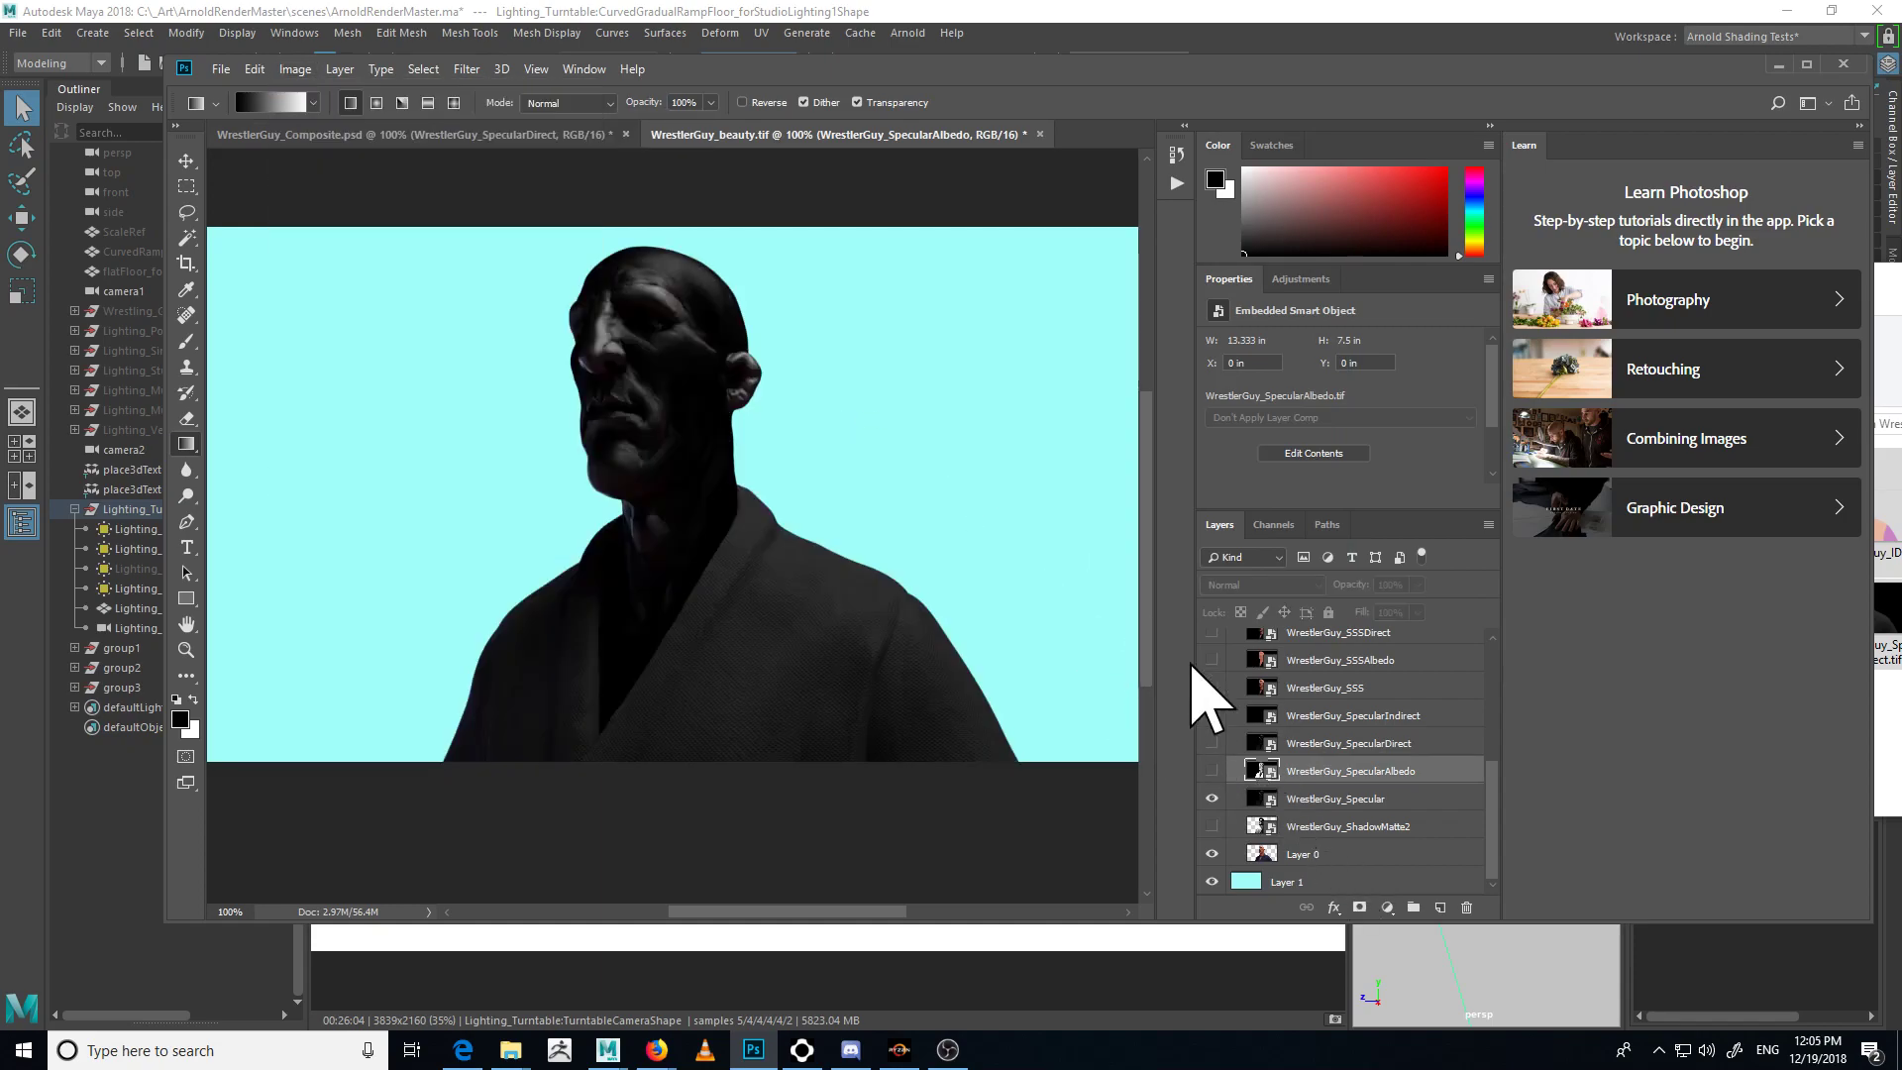
left_click(1328, 801)
left_click(295, 70)
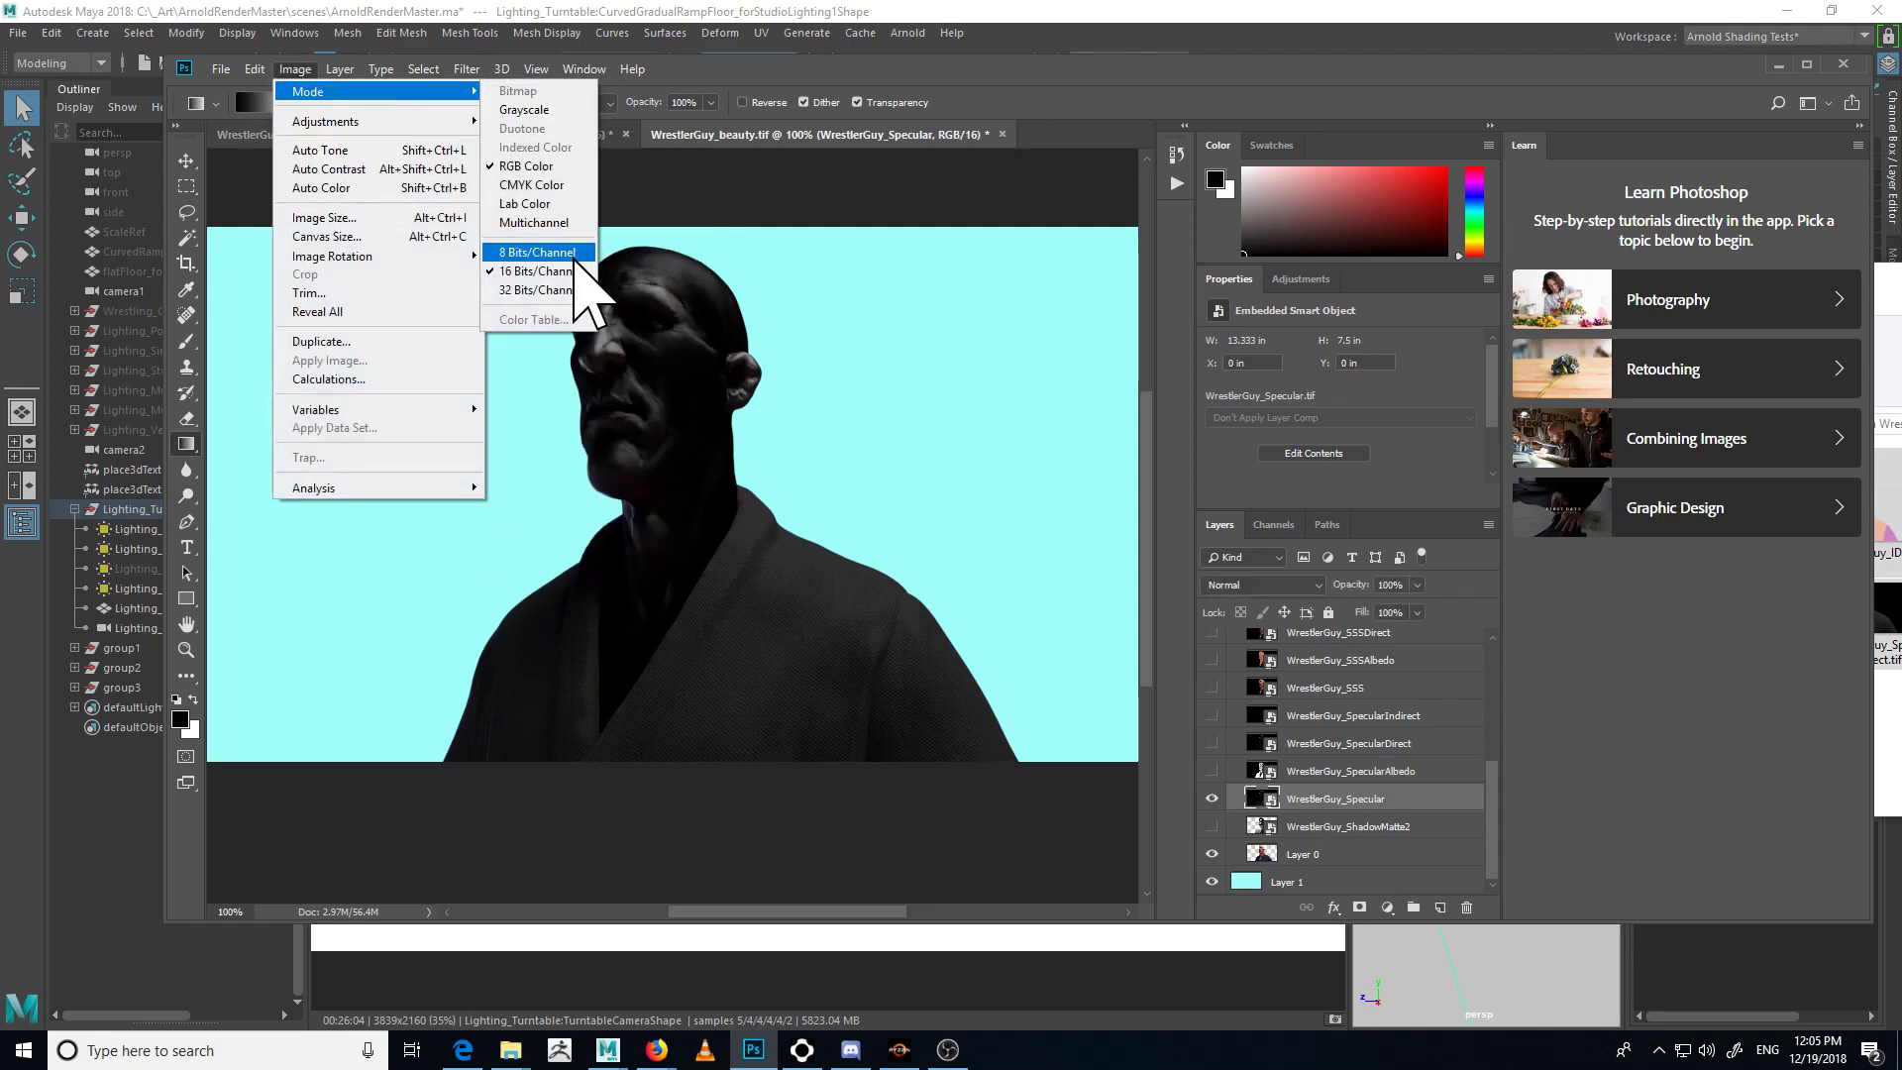
left_click(1477, 778)
left_click(1213, 798)
- Show the WrestlerGuy_SpecularDirect layer, blend it in Screen mode, and maximize the Photoshop window
left_click(1212, 743)
left_click(1343, 743)
left_click(1263, 585)
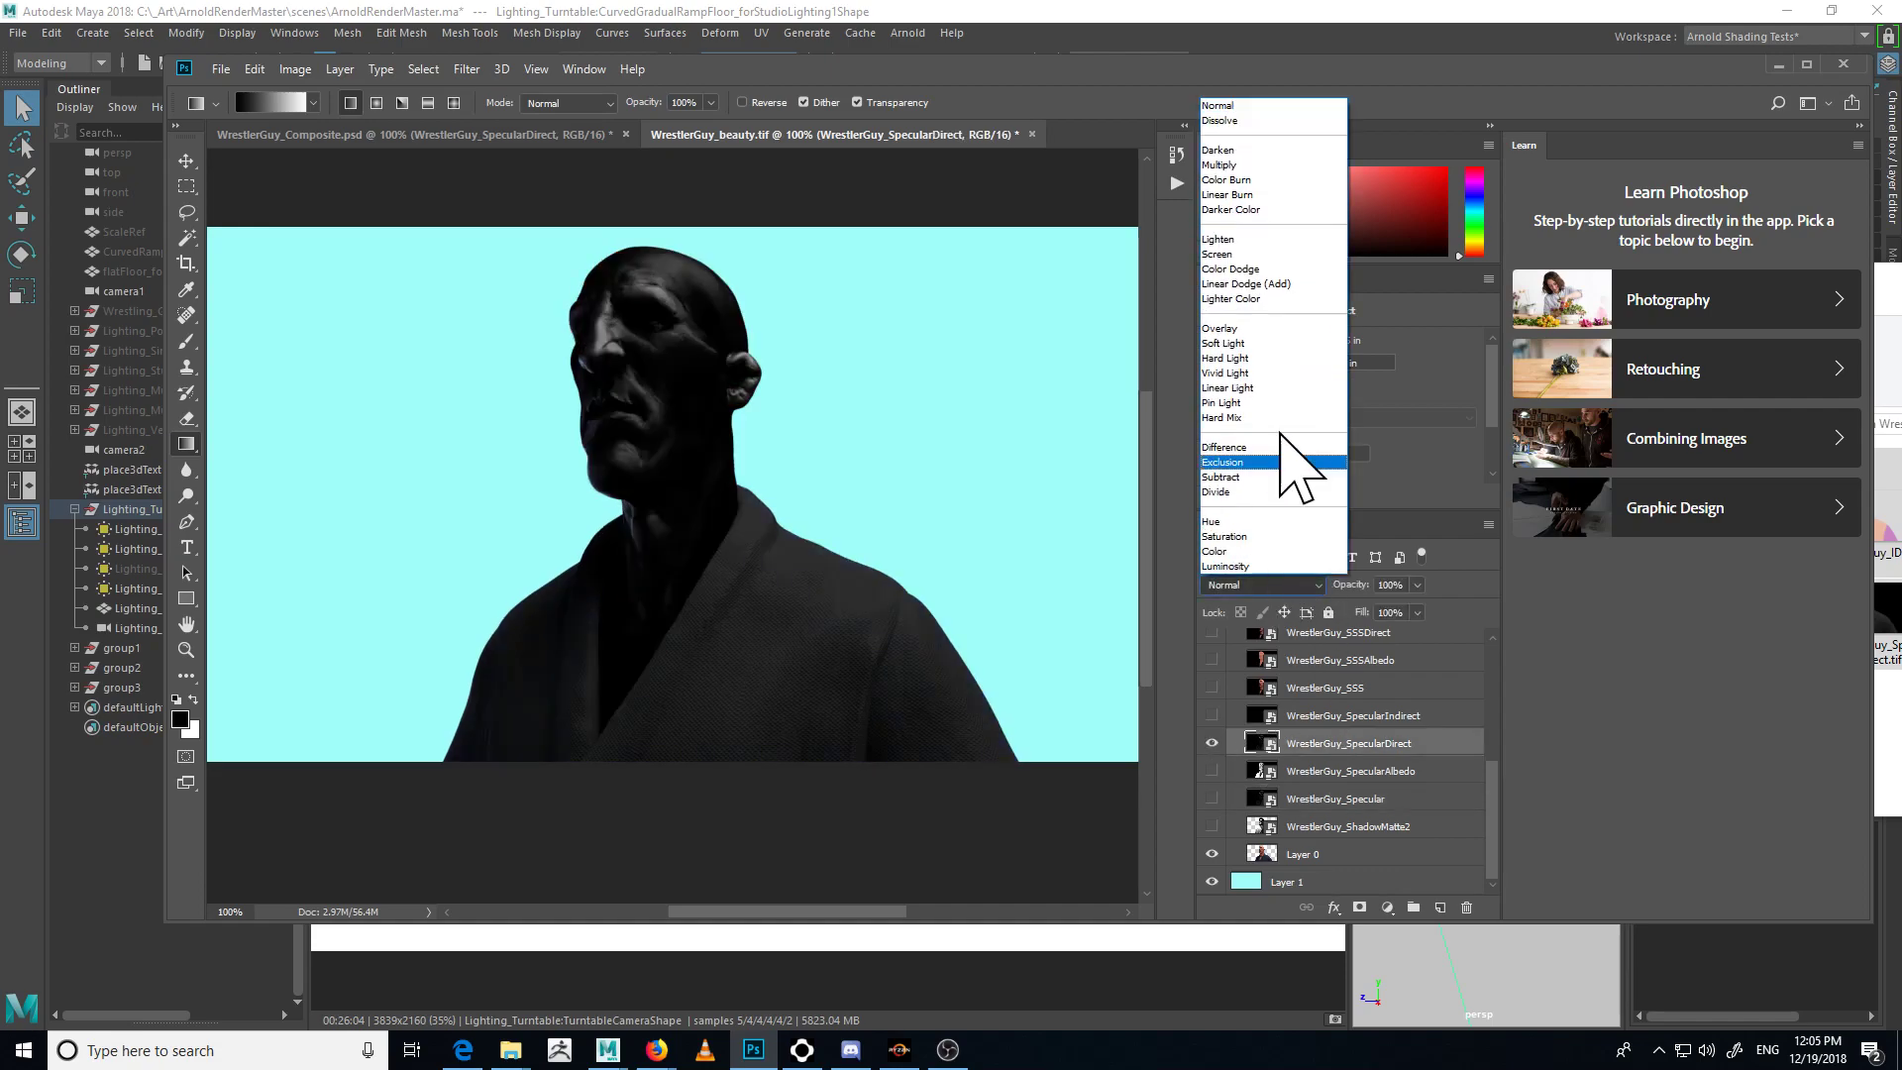
left_click(1303, 255)
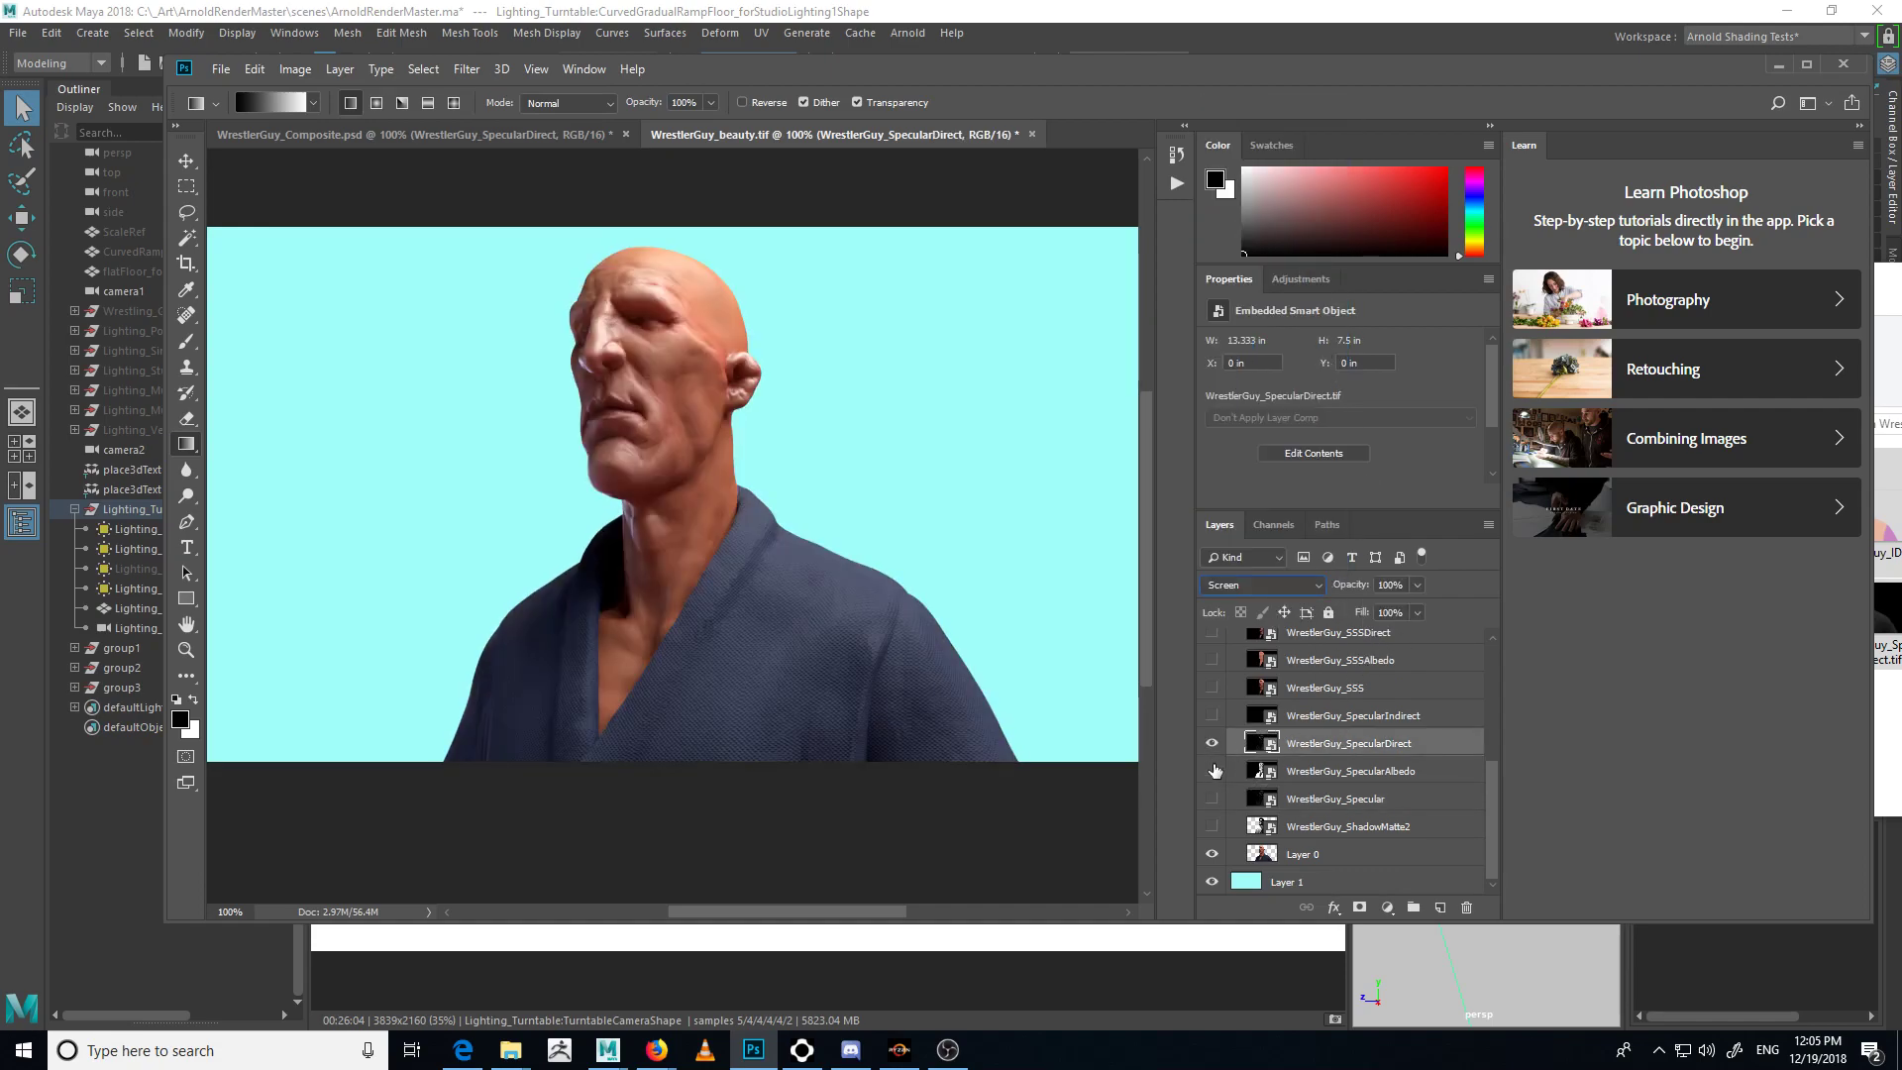
left_click_drag(902, 487, 900, 512)
double_click(1064, 69)
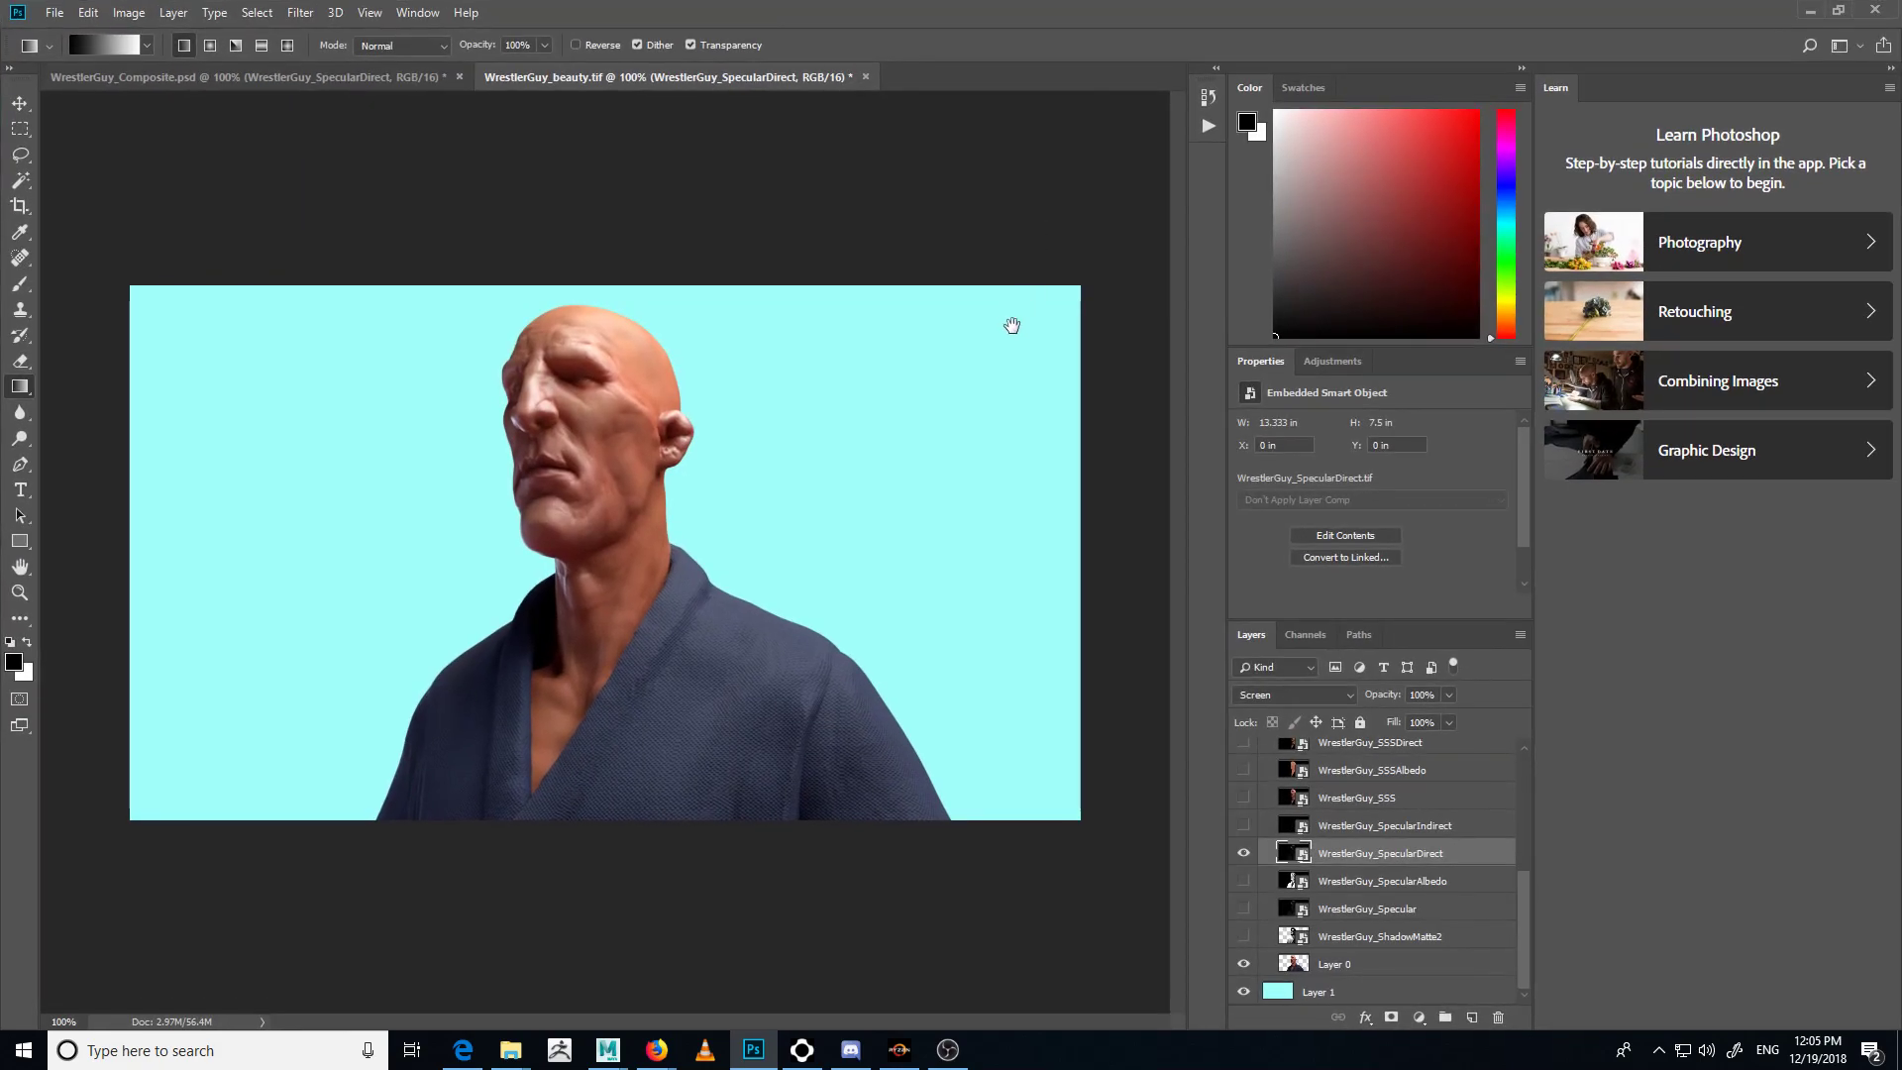
- Compare the image with and without WrestlerGuy_SpecularDirect and set that layer's opacity to 55%
key("ctrl+plus")
key("ctrl+minus")
left_click(1244, 853)
left_click(1245, 854)
left_click(1244, 854)
left_click(1245, 854)
type("55")
key("Return")
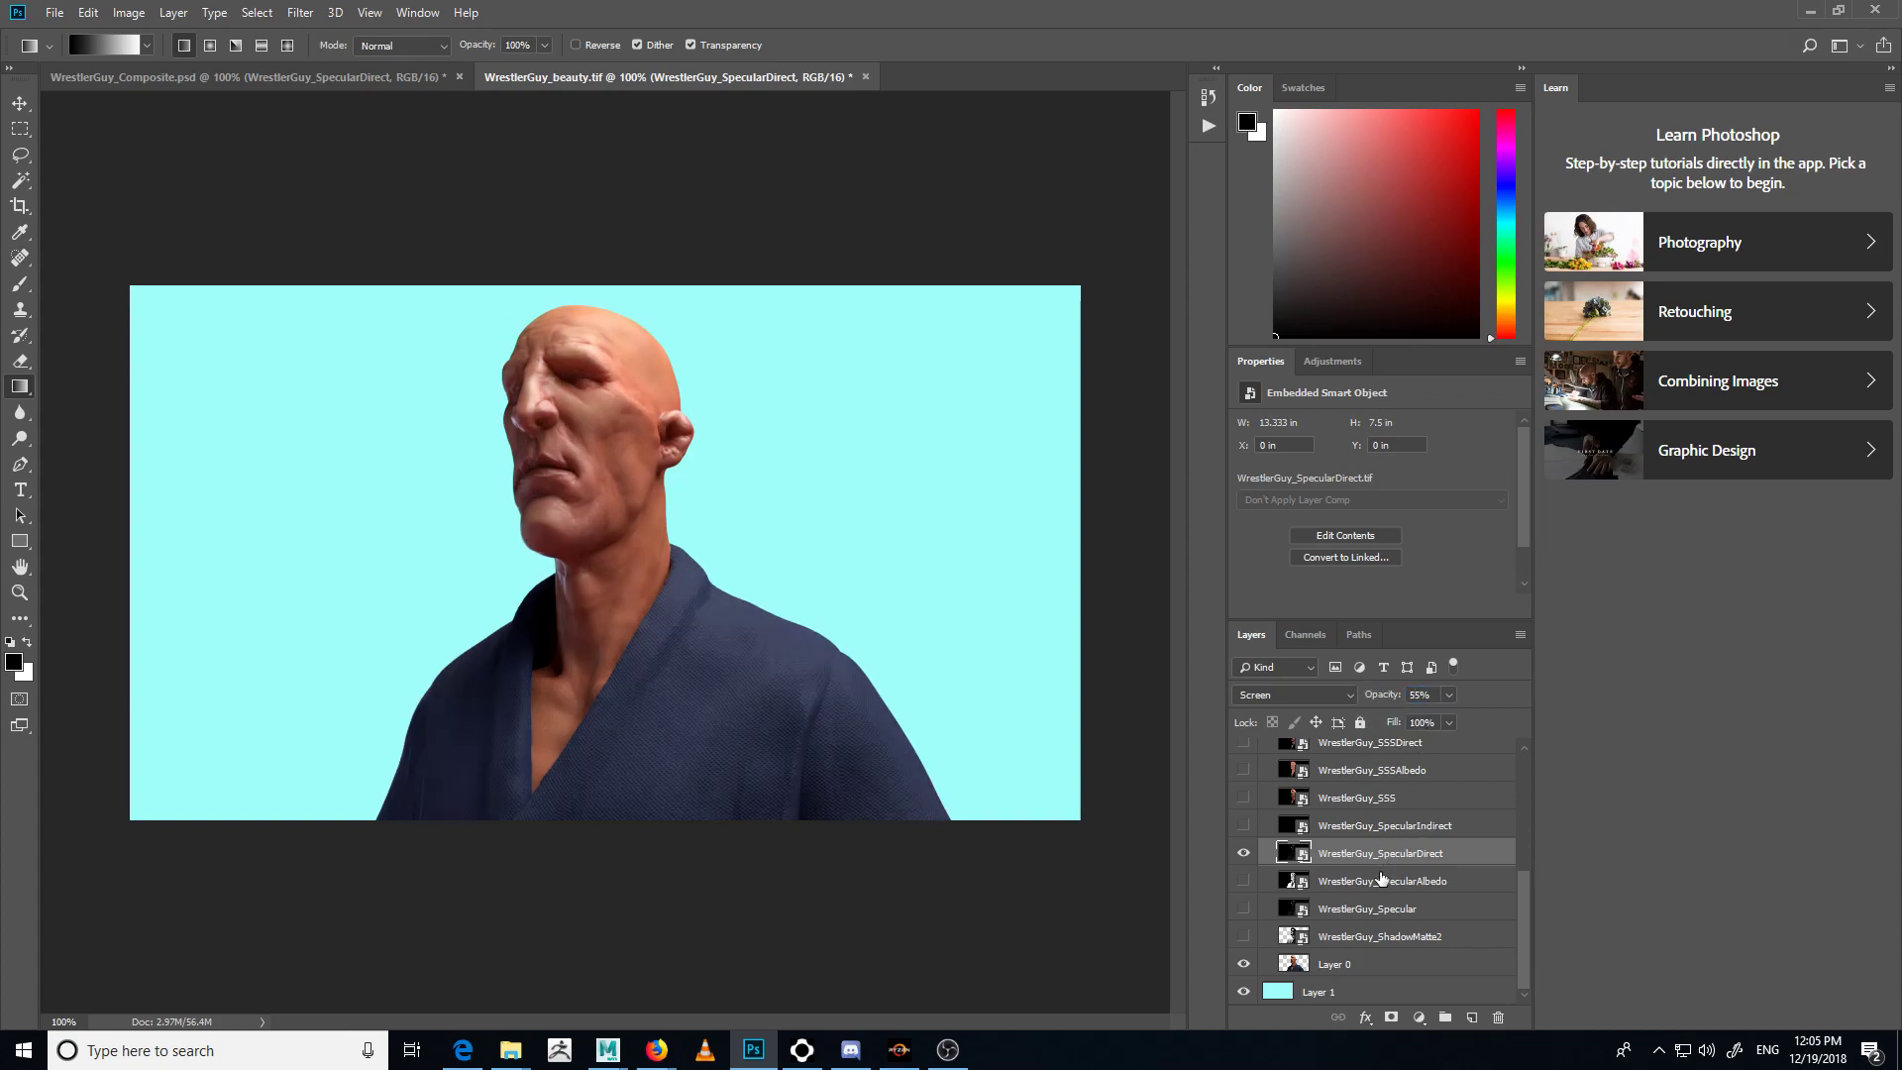
- Select the purple skin area of the WrestlerGuy_ID pass with the Magic Wand, and hide that pass again
scroll(1381, 877, "up", 4)
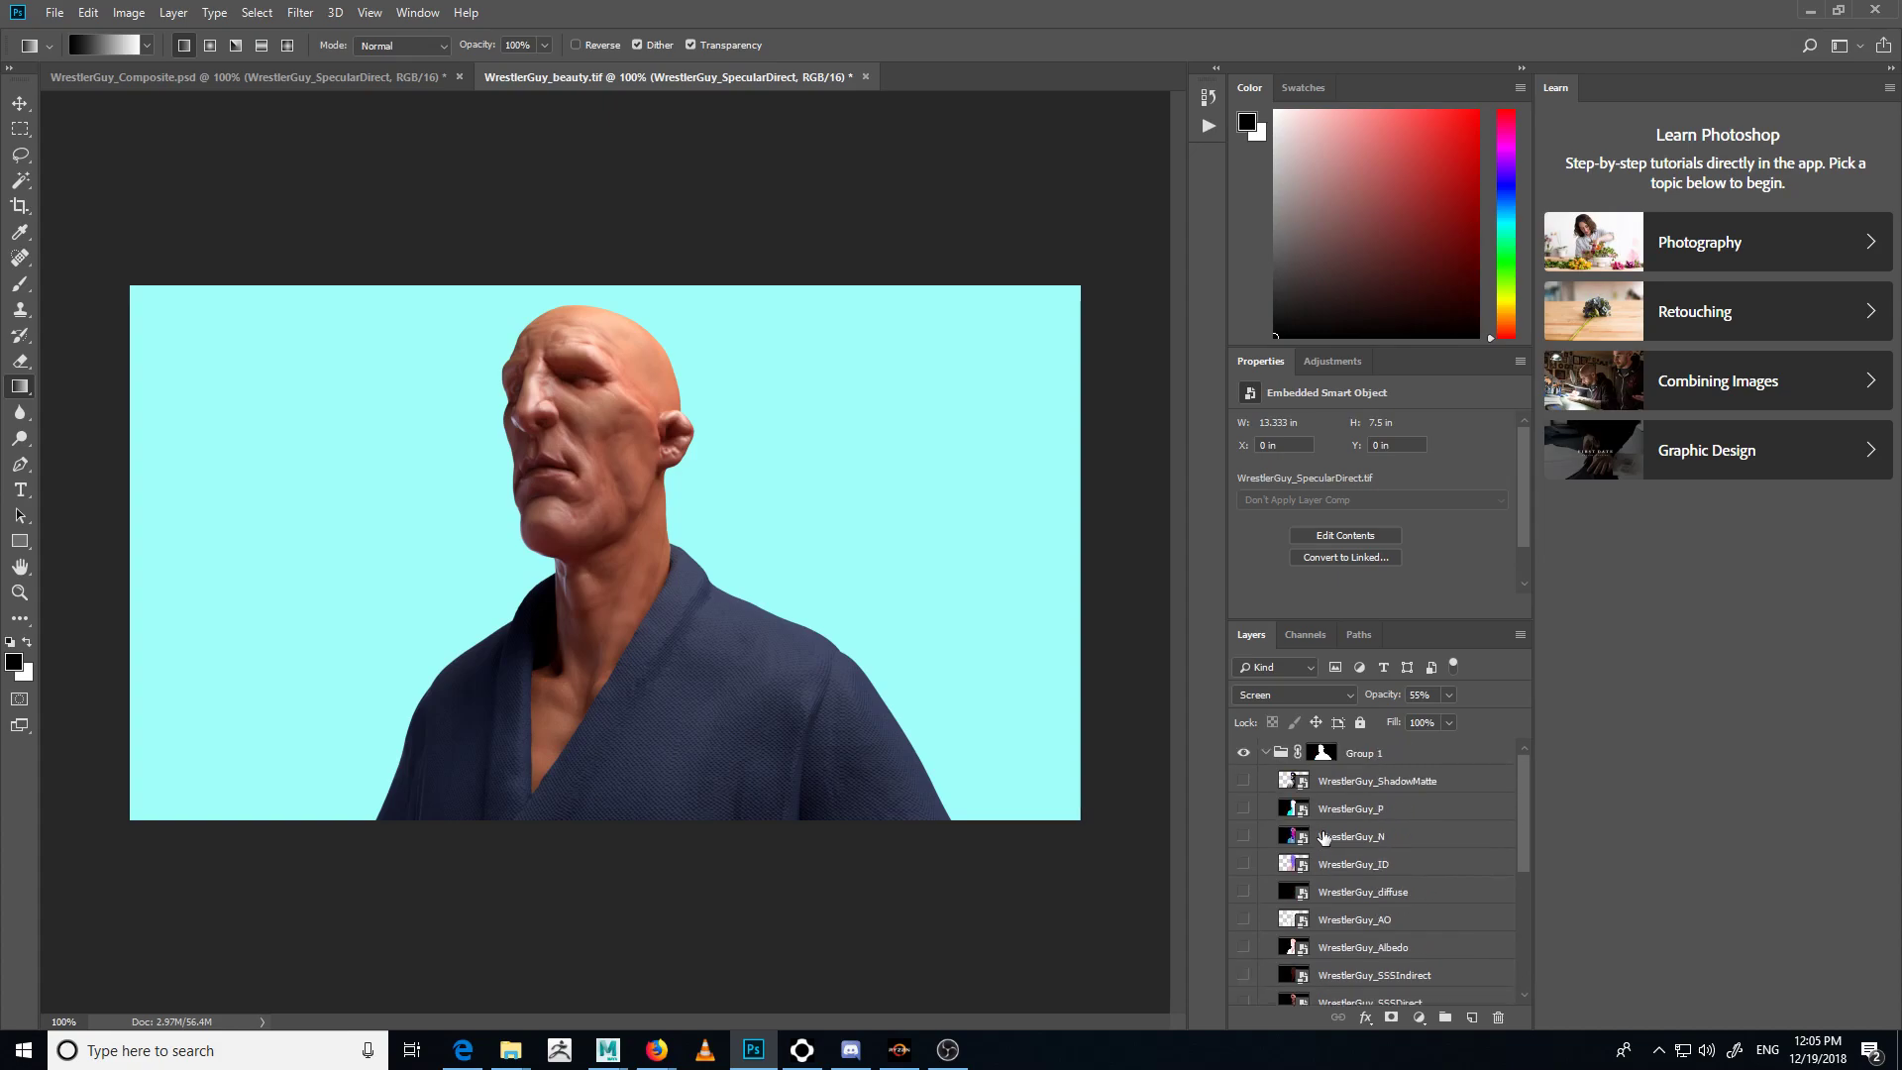
left_click(1409, 866)
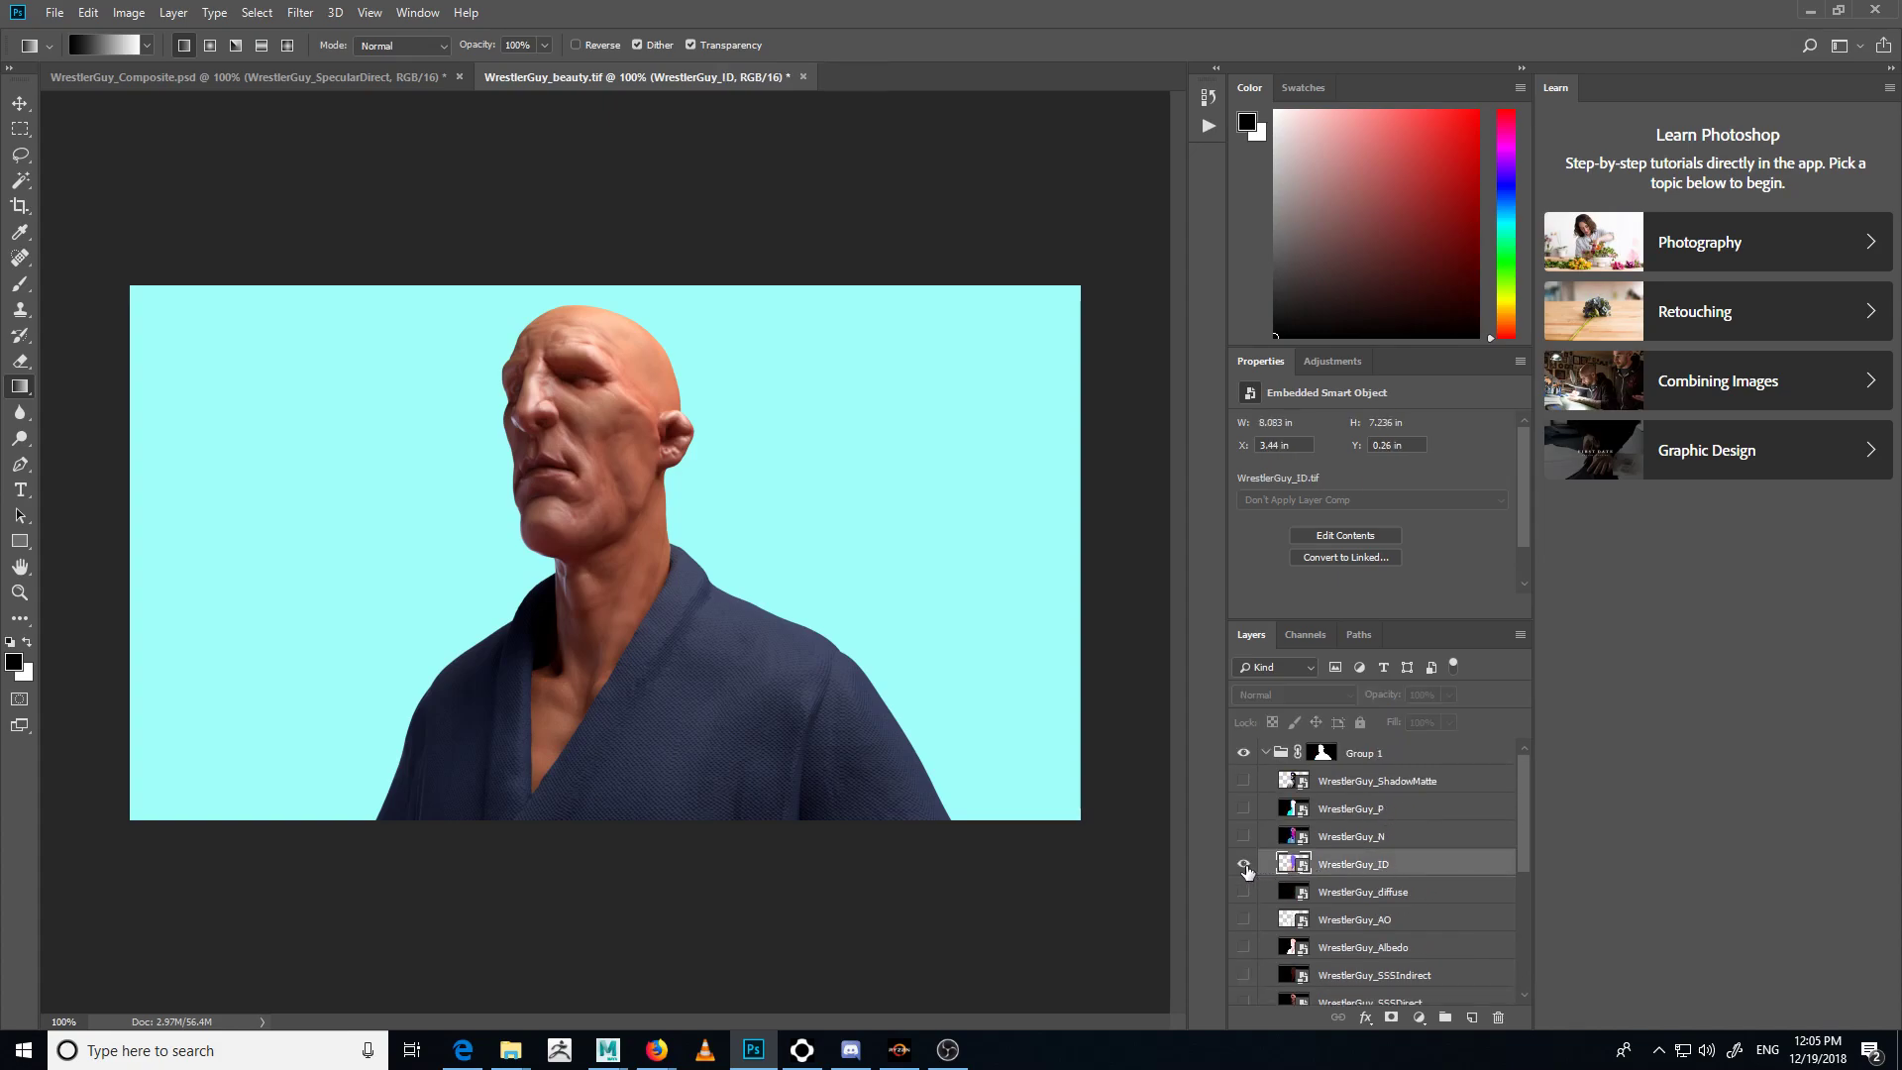
left_click(1244, 866)
key("w")
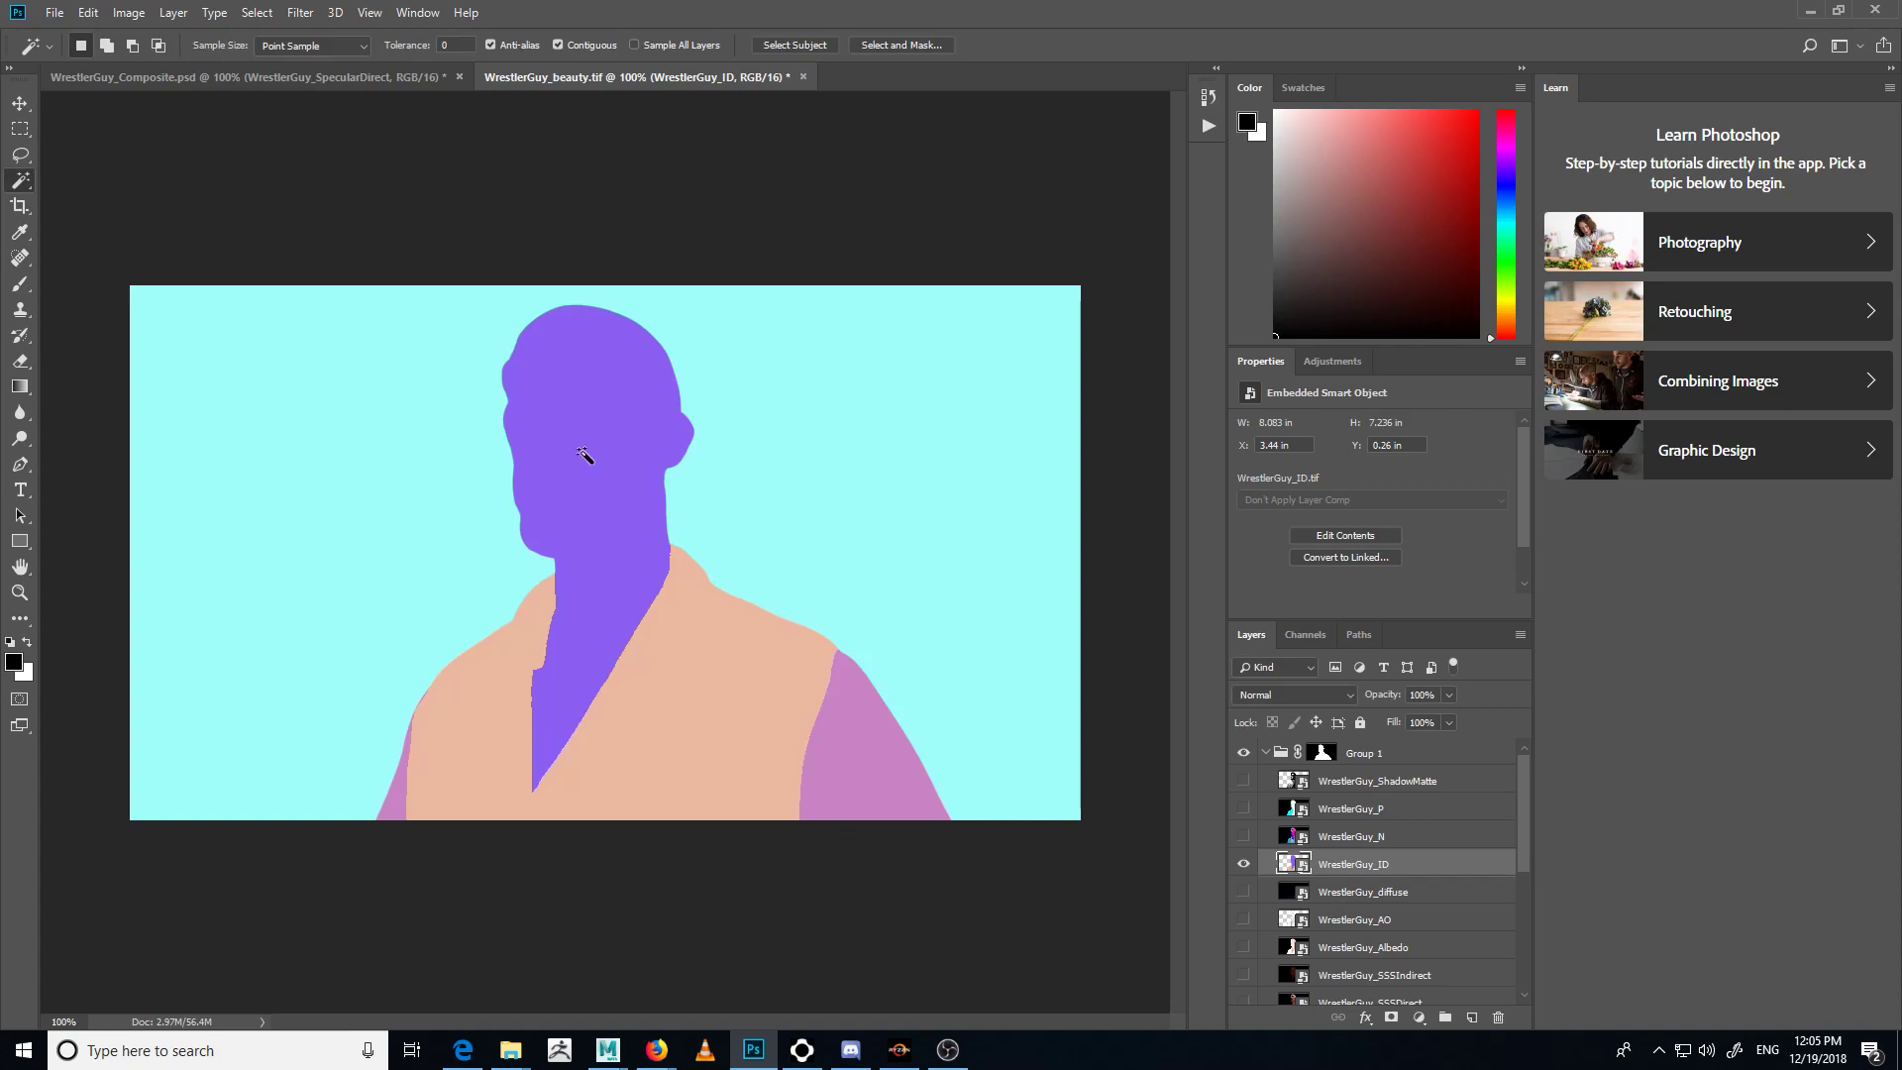
left_click(654, 474)
left_click(1245, 870)
- Mask the WrestlerGuy_SpecularDirect layer to the selected head and neck area
scroll(1354, 888, "down", 2)
scroll(1354, 889, "down", 2)
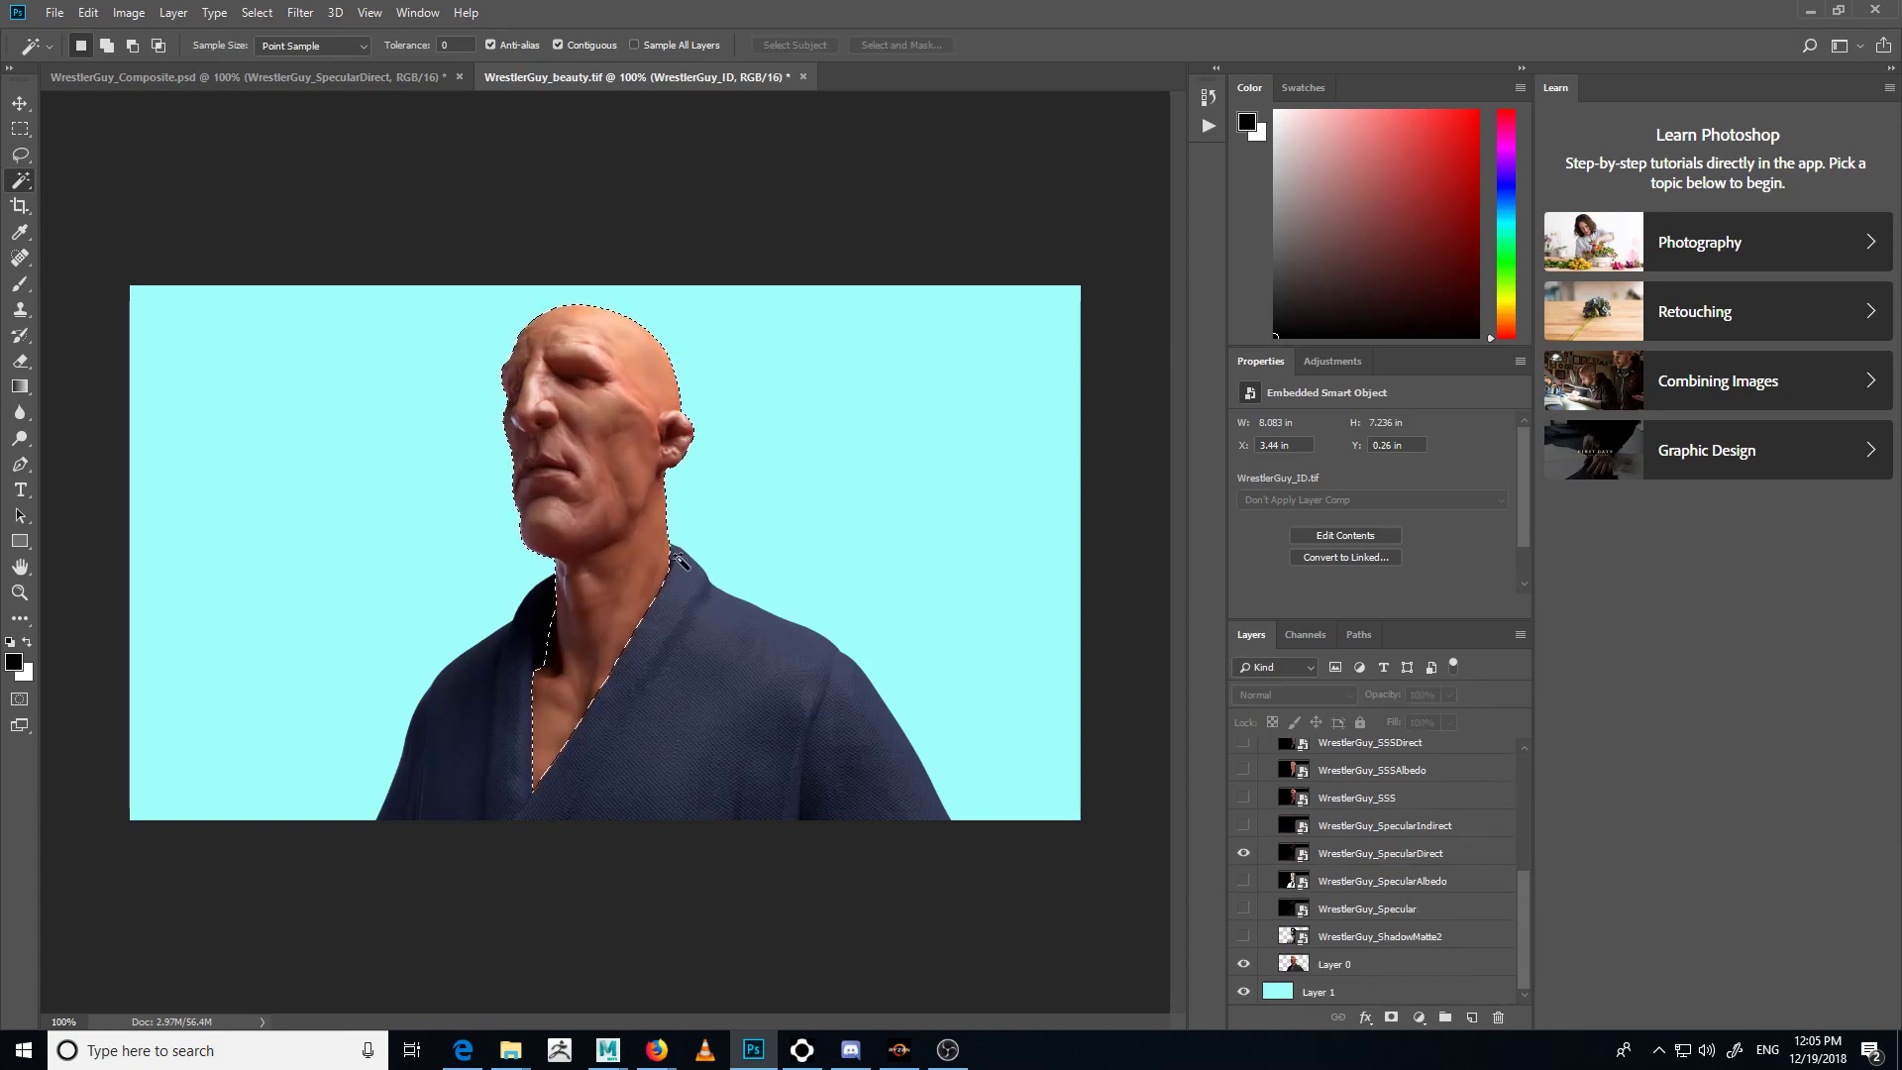
left_click(1323, 848)
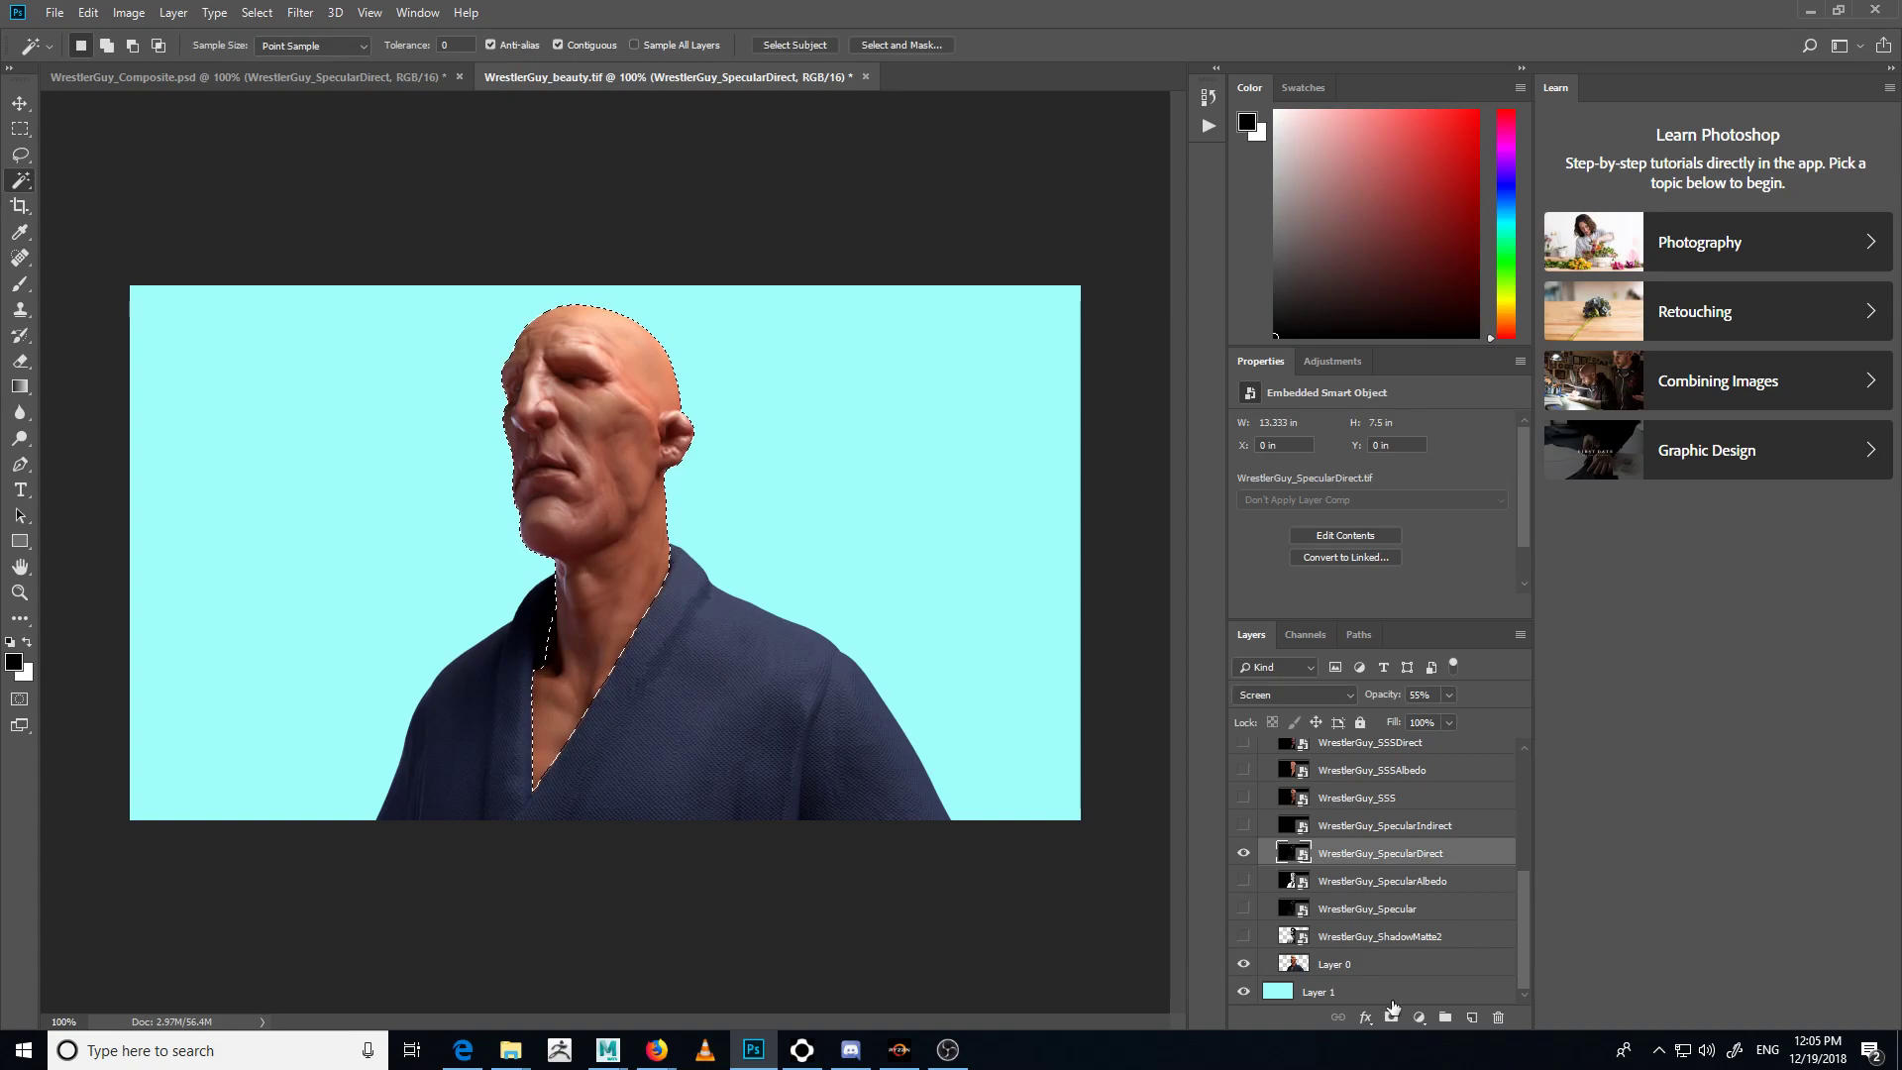
left_click(1391, 1018)
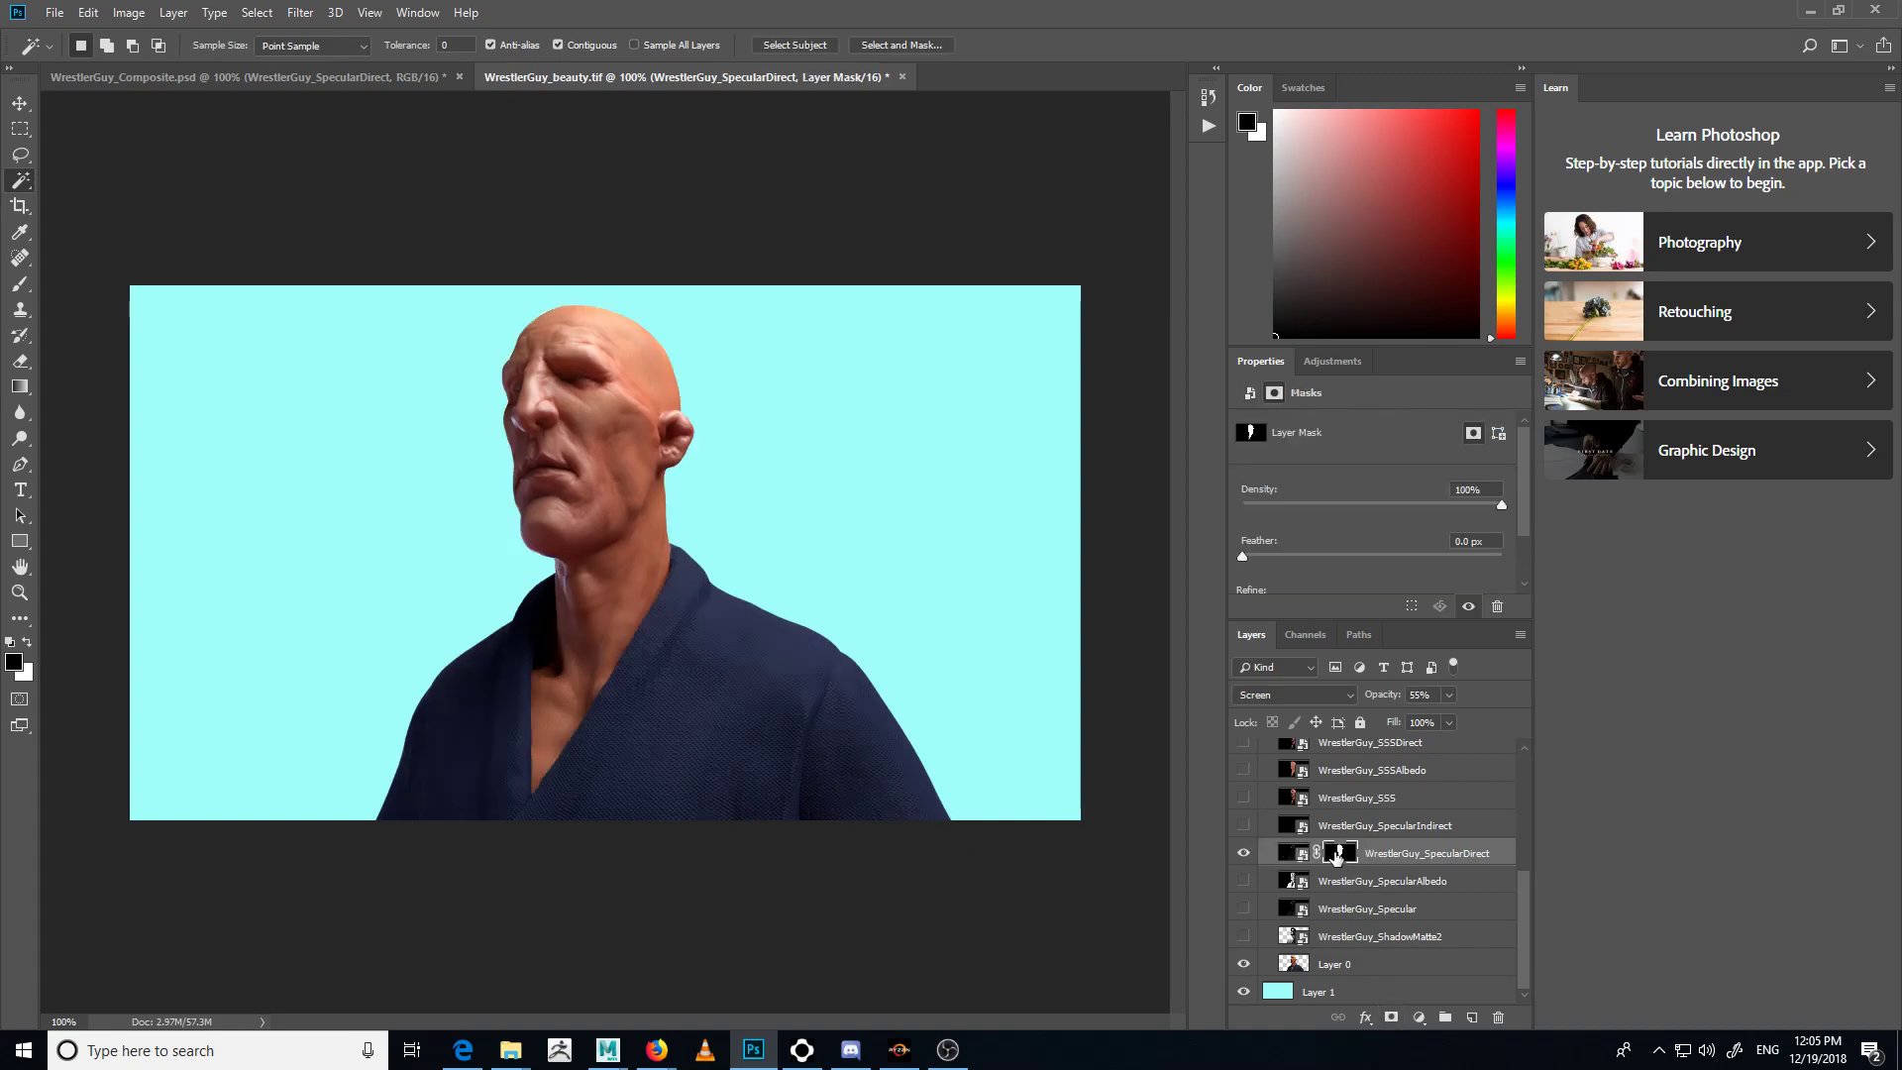
- Compare the figure with the SpecularDirect mask disabled and enabled, and with the layer hidden and shown
left_click(1336, 854, "shift")
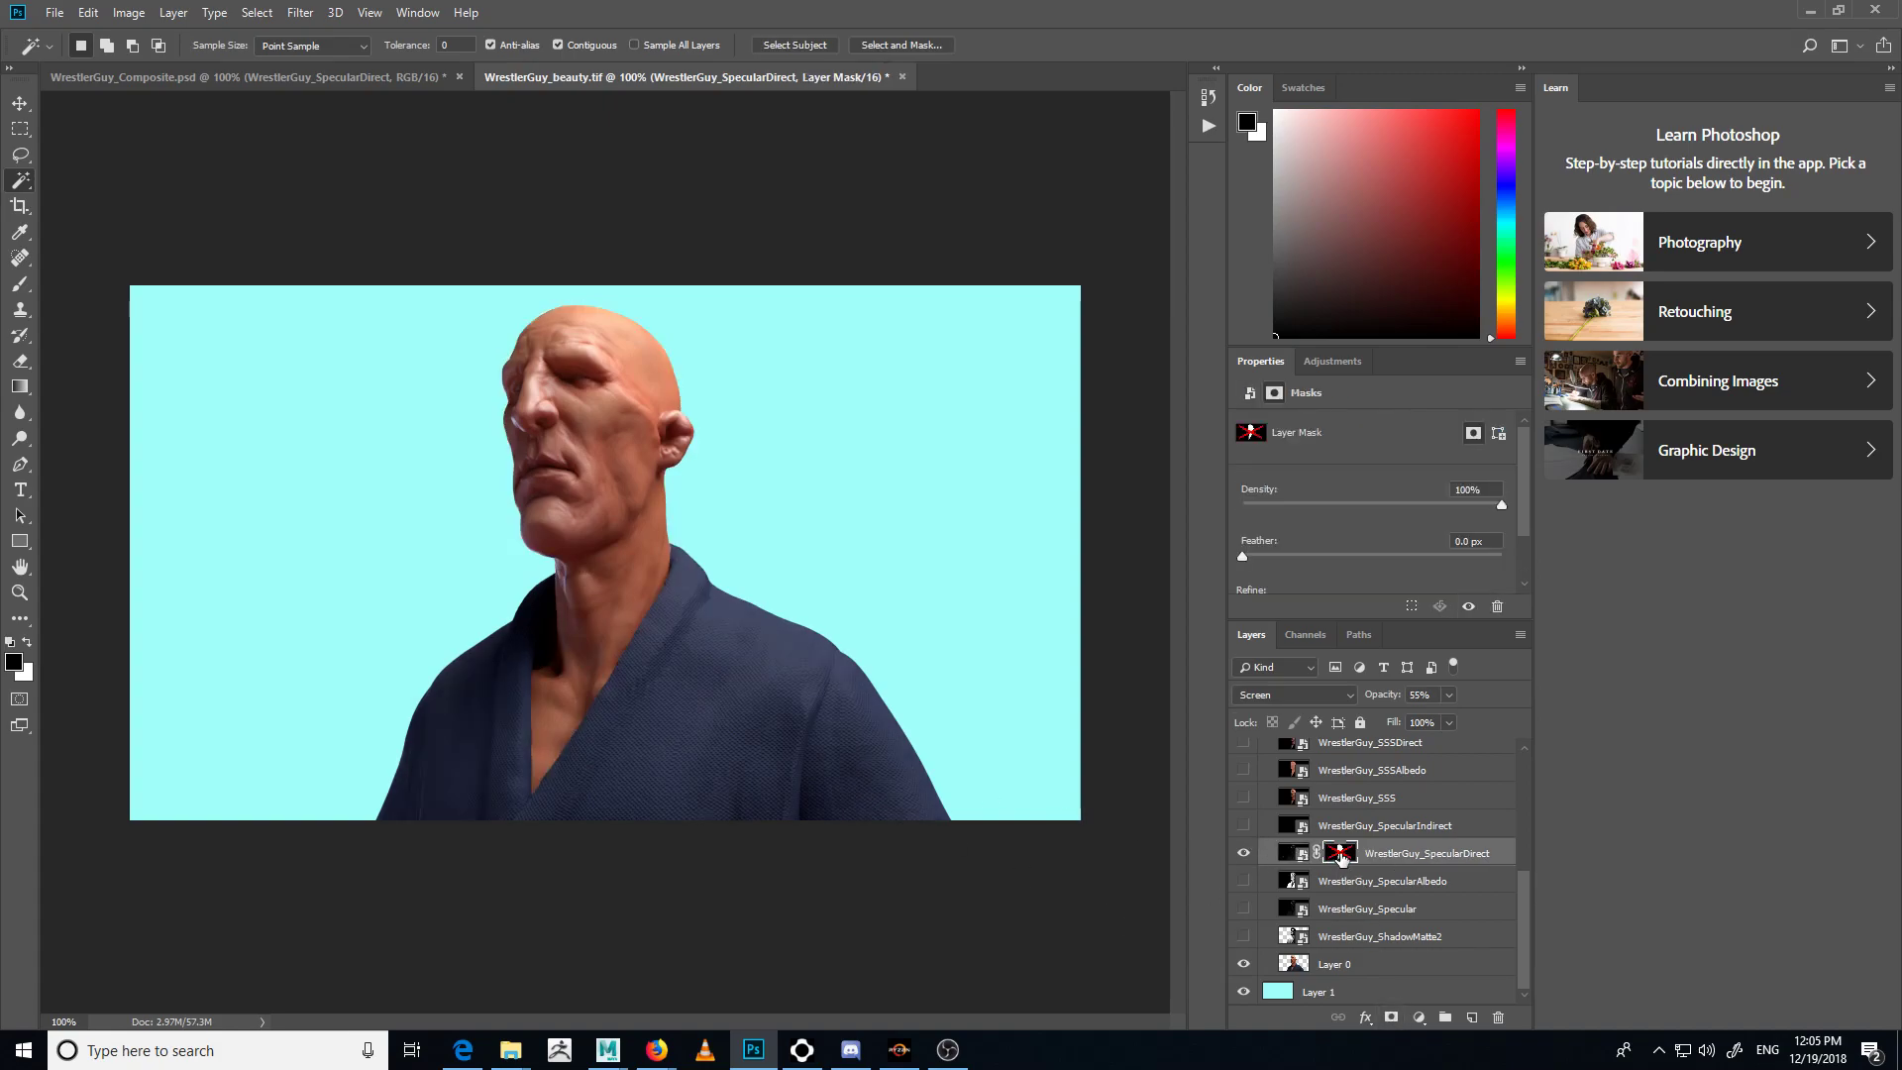
left_click(1341, 853, "shift")
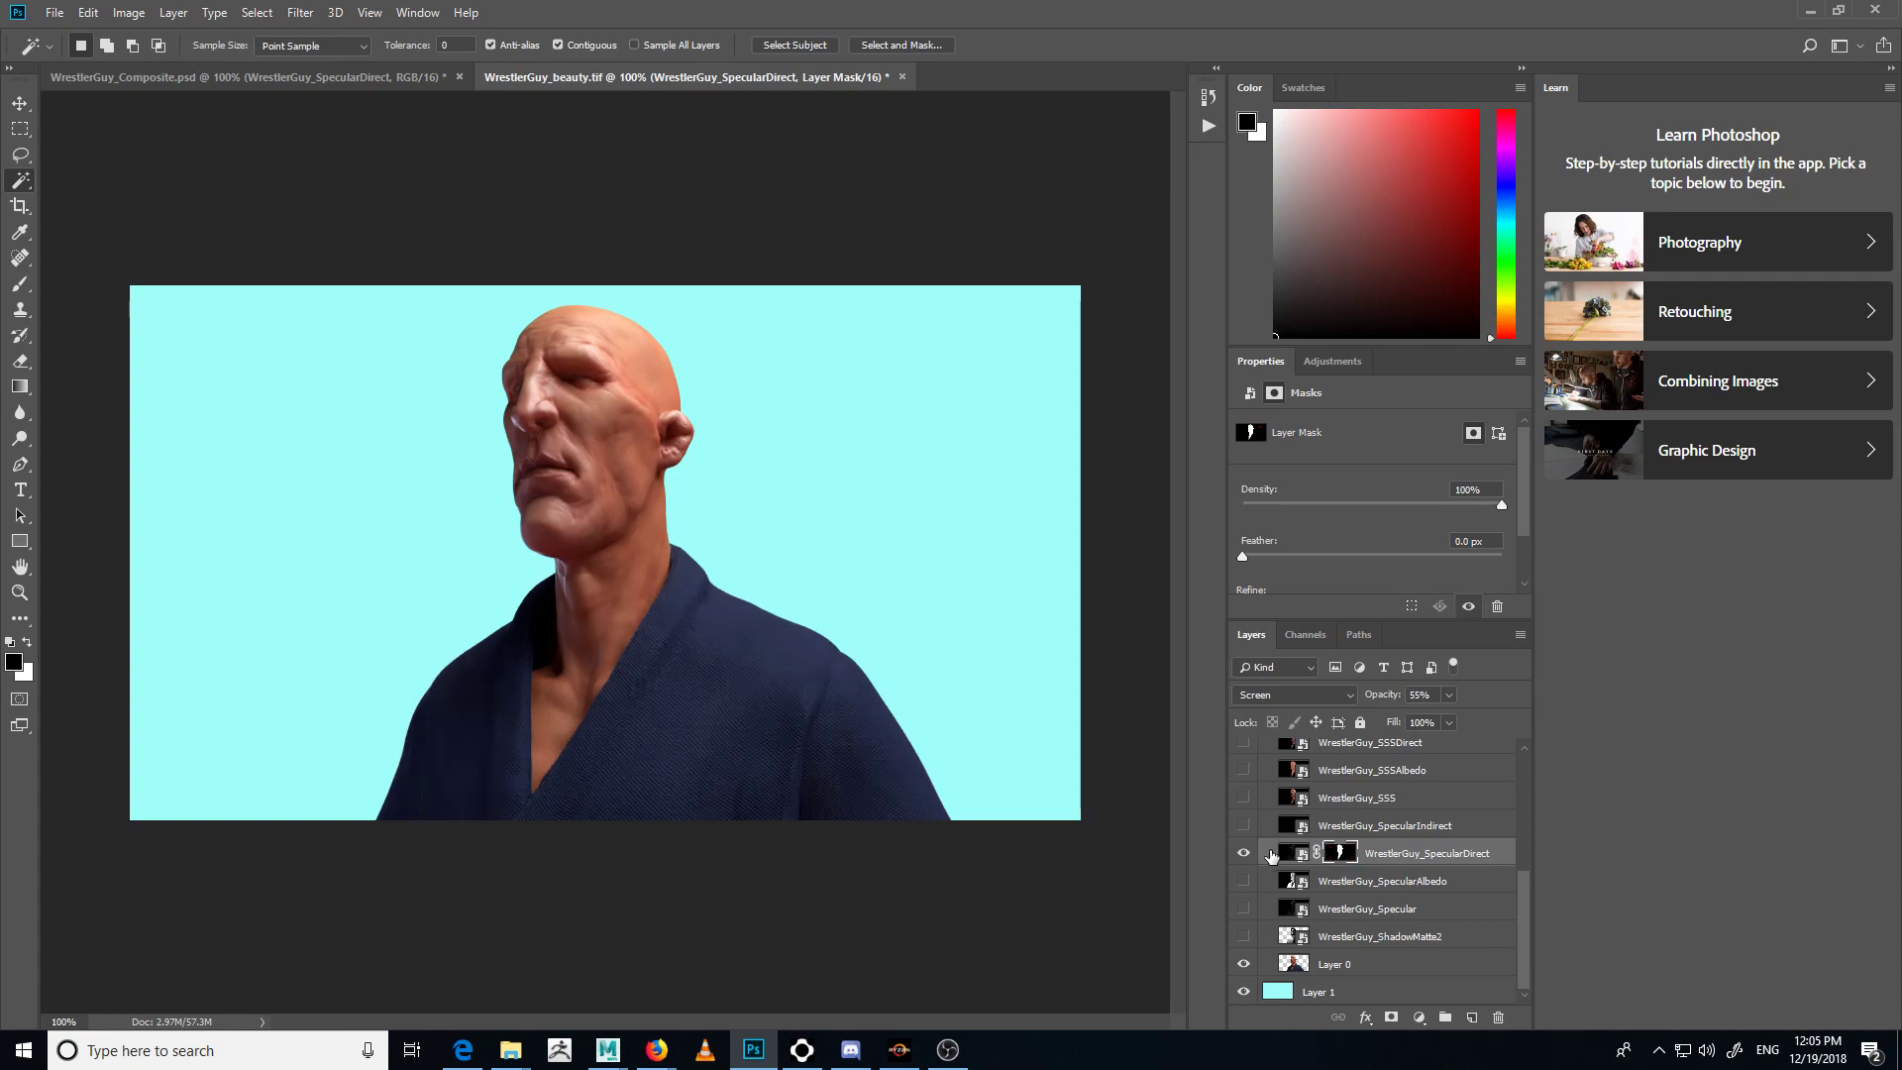
left_click(1245, 853)
left_click(1244, 854)
- Add a new empty layer directly above the masked WrestlerGuy_SpecularDirect layer
left_click(1384, 853)
key("z")
left_click_drag(488, 594, 536, 496)
left_click_drag(770, 487, 764, 526)
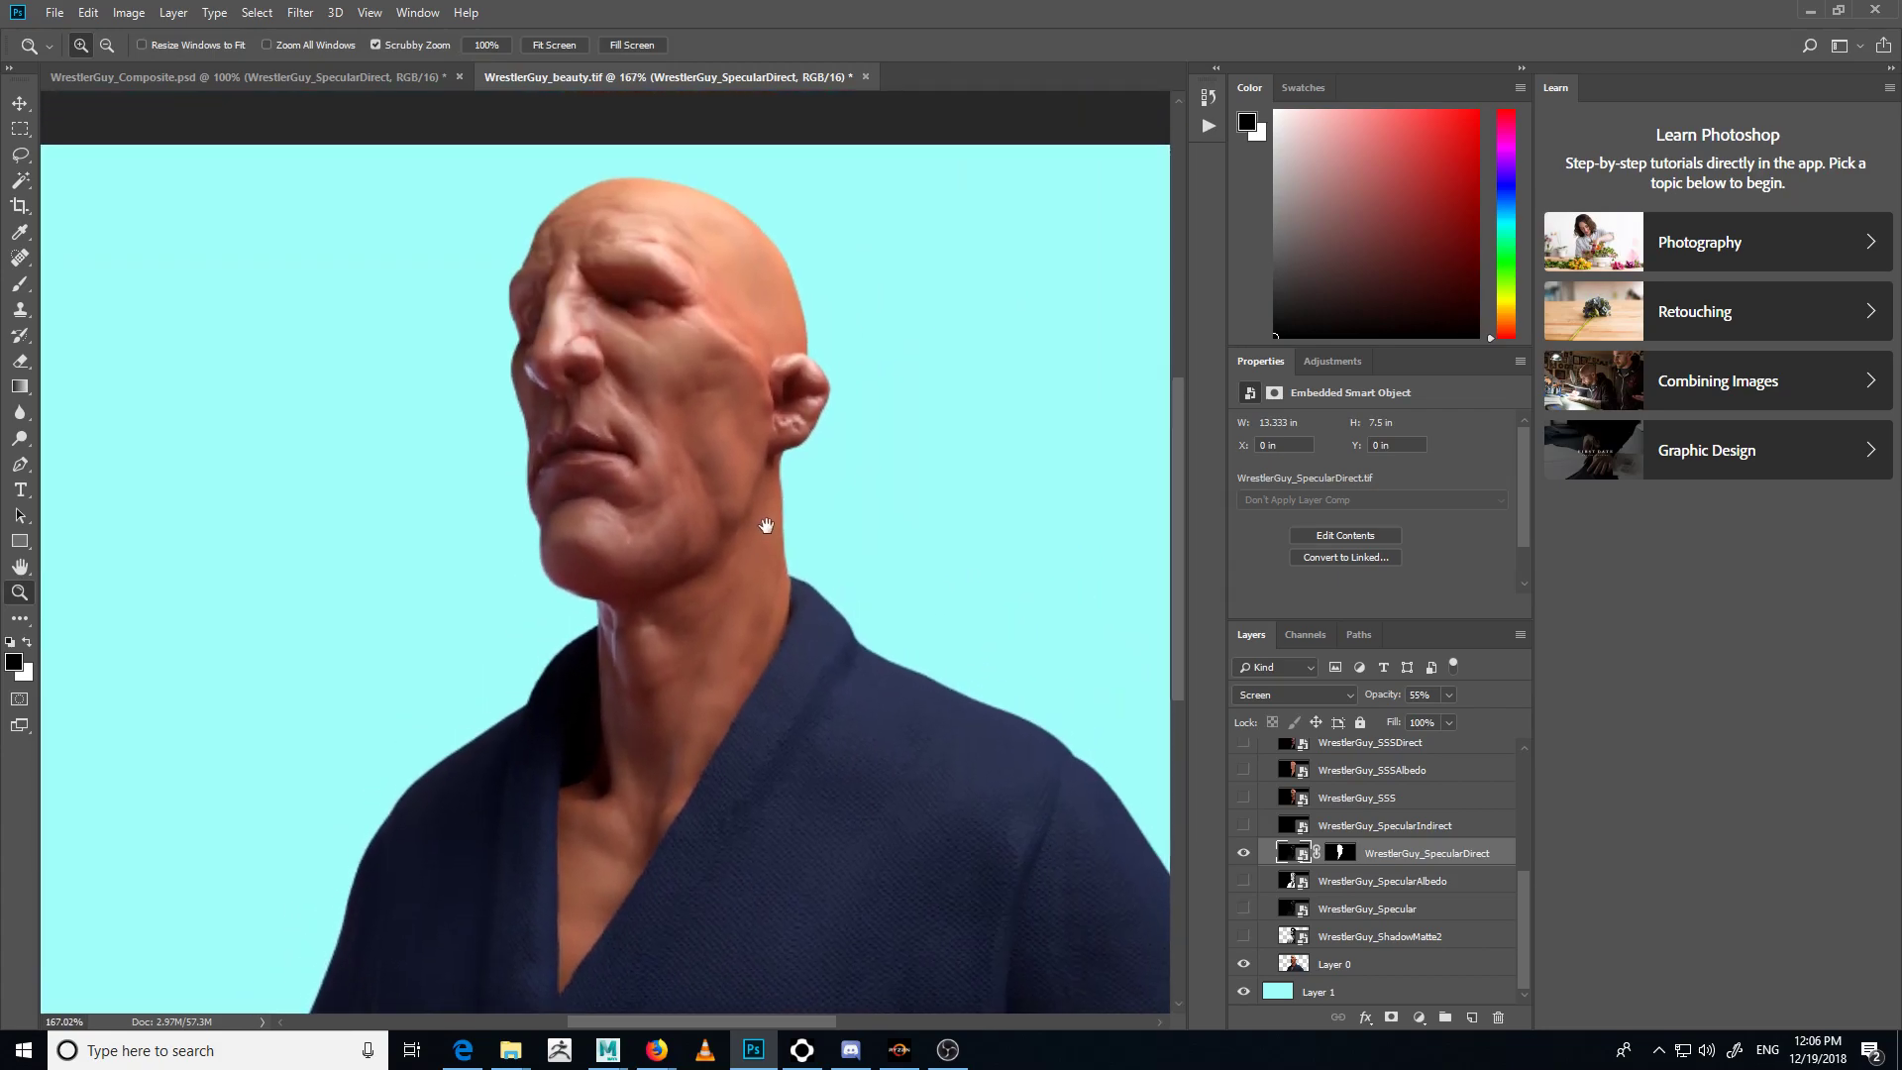
left_click(1471, 1017)
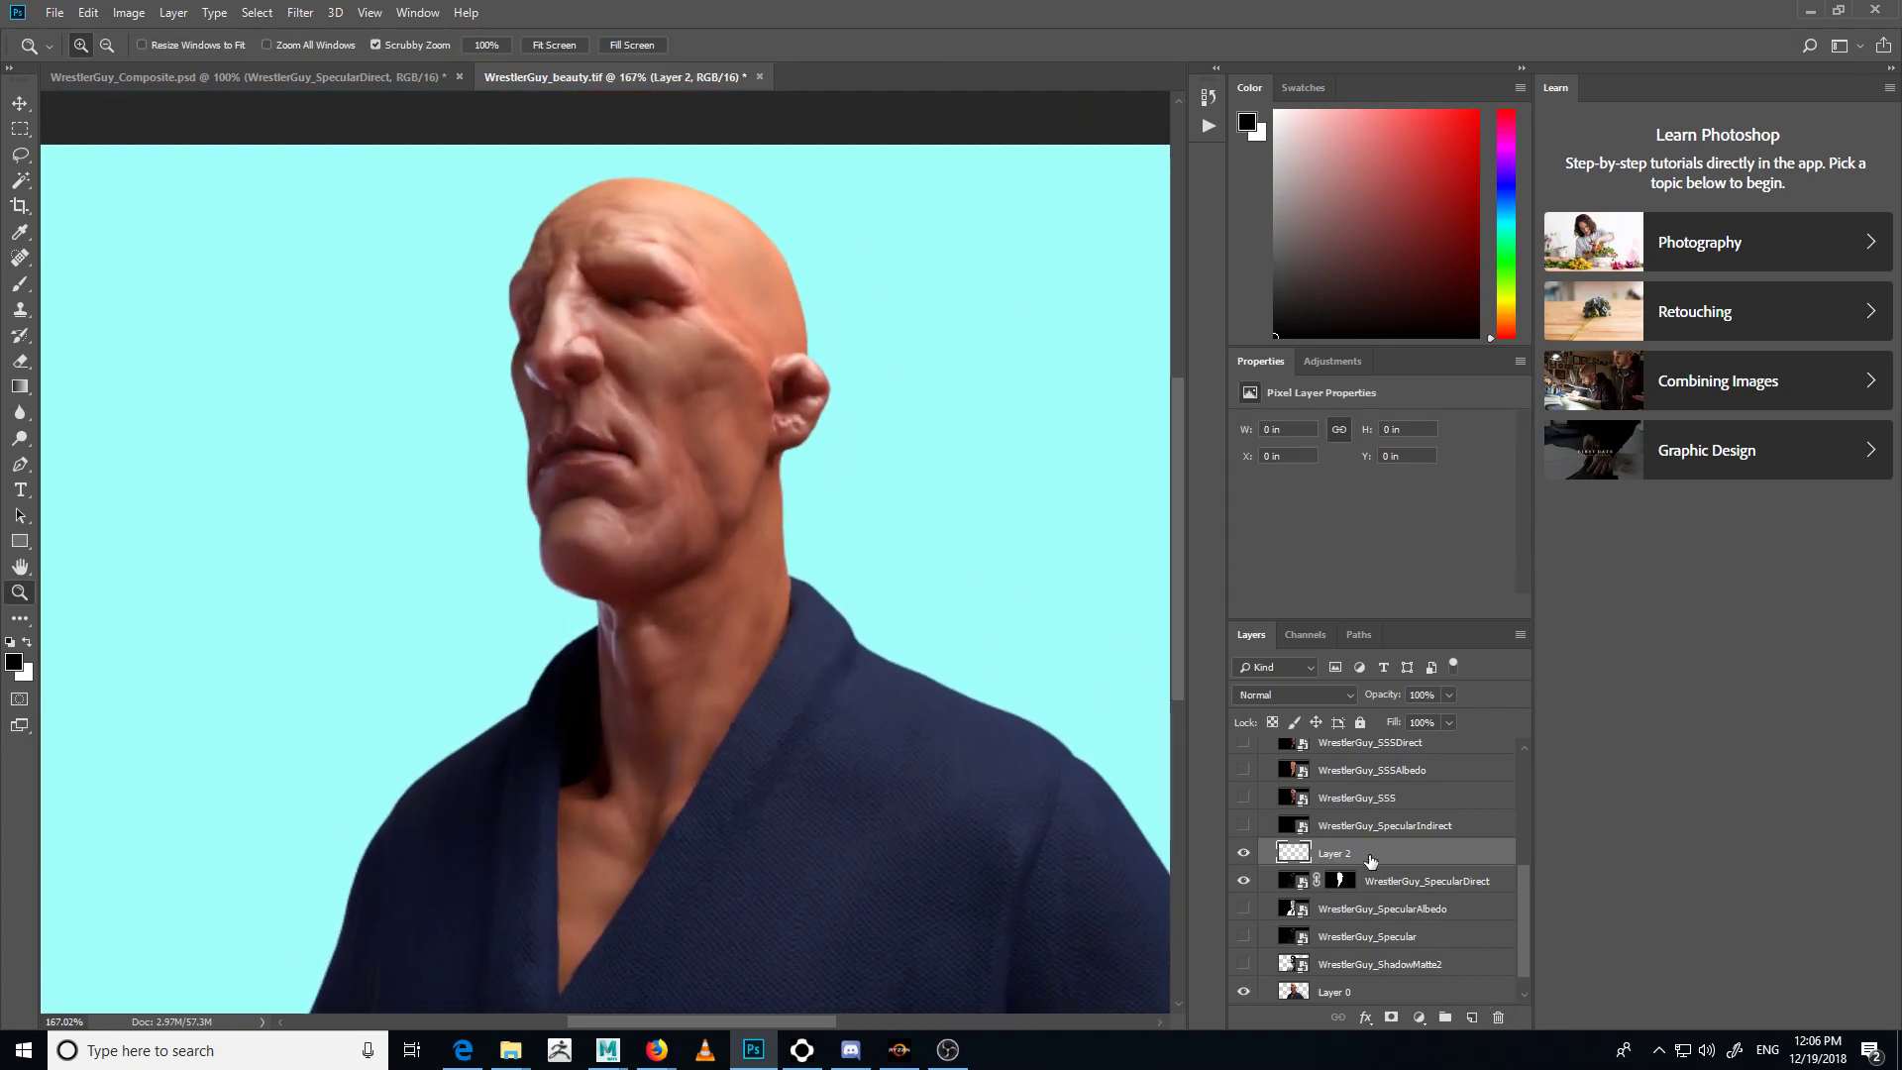
left_click(318, 14)
mouse_move(331, 14)
mouse_move(406, 293)
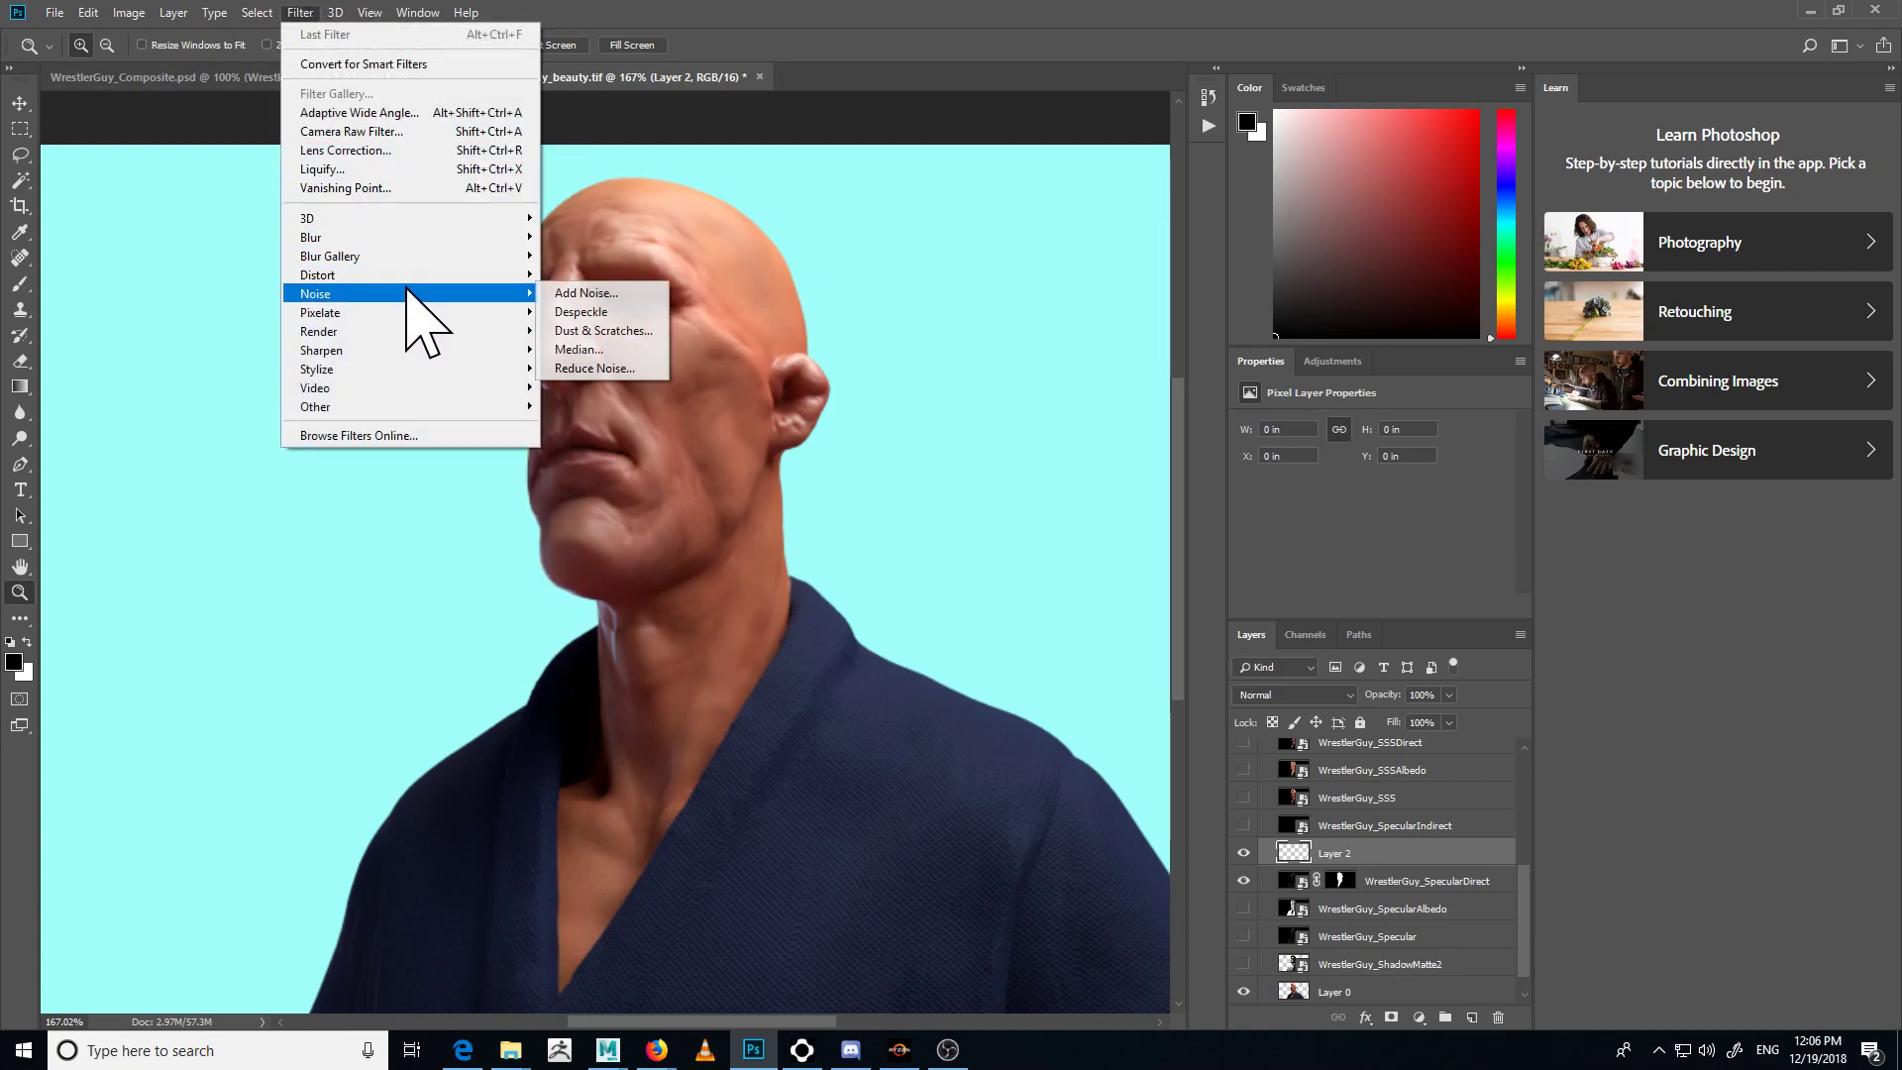
left_click(587, 293)
left_click(983, 392)
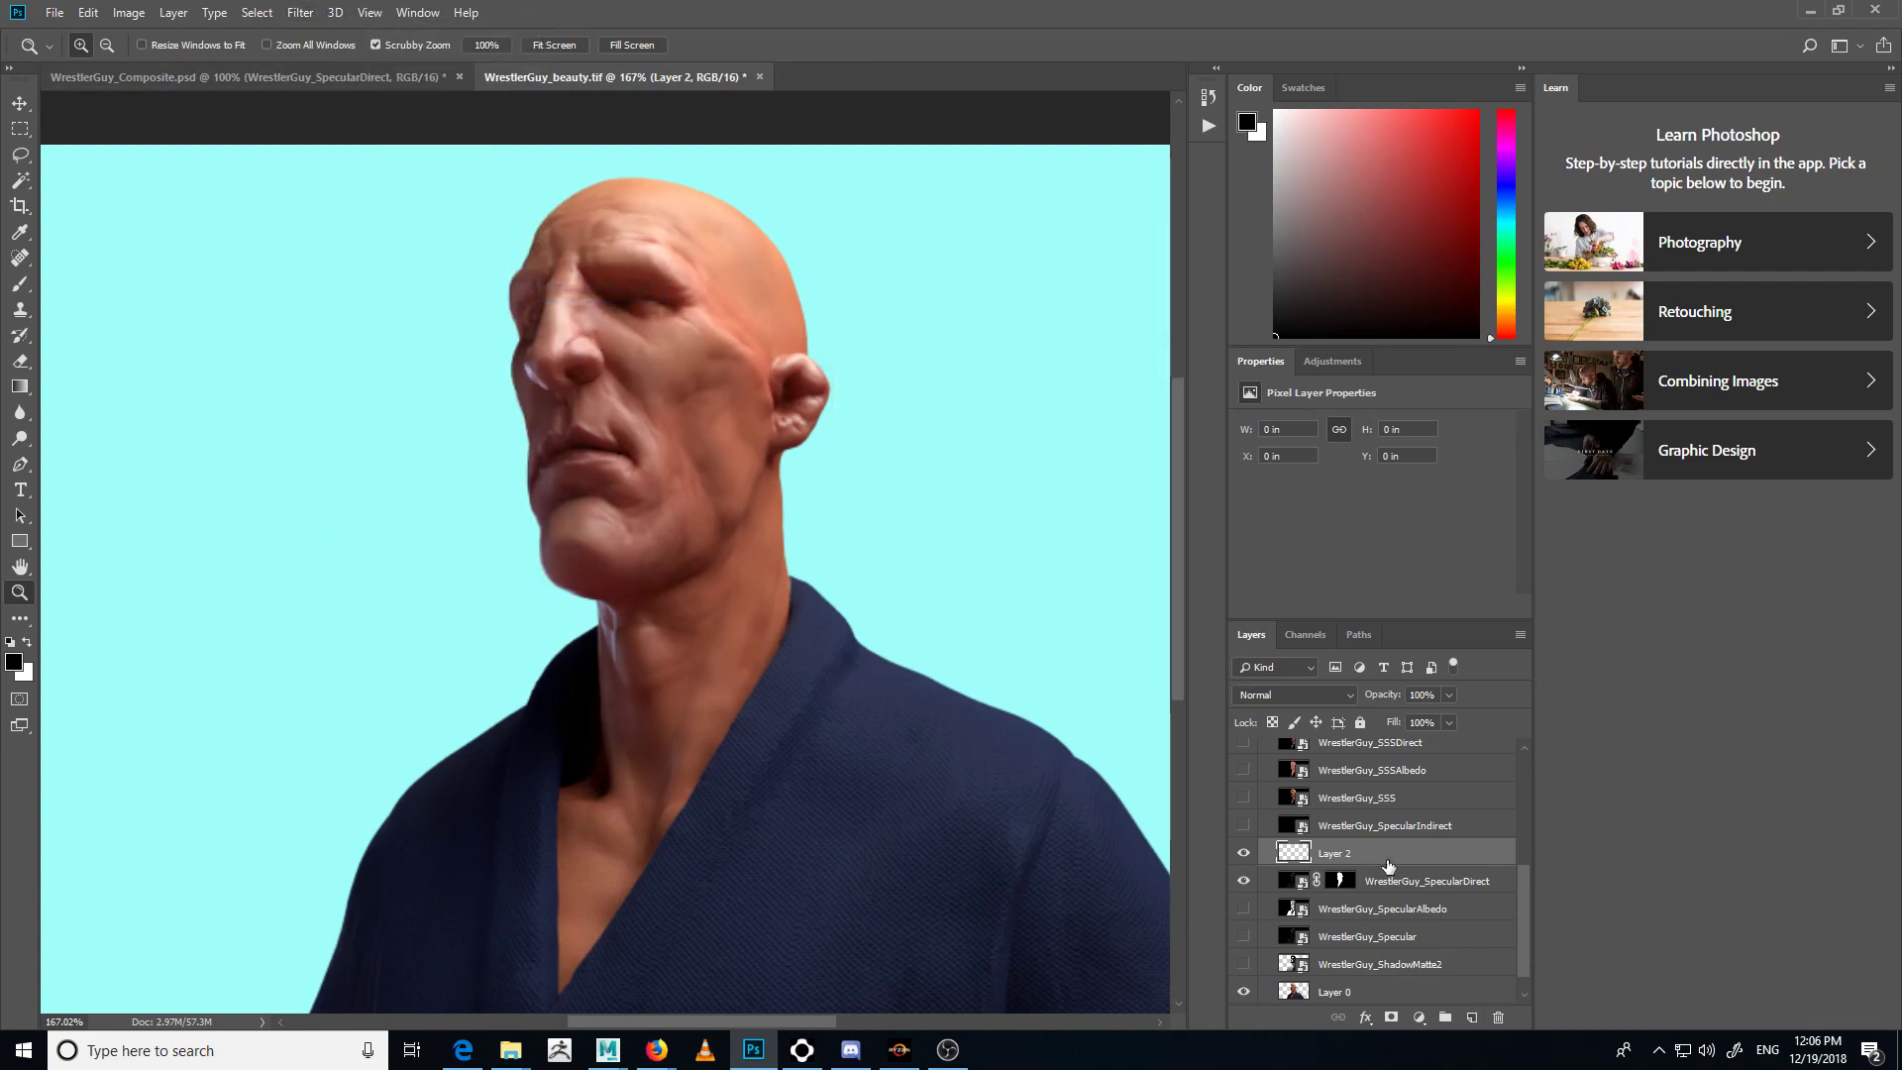
- Fill the new empty layer with black and add monochromatic Gaussian noise to it at 67.82%
key("alt+BackSpace")
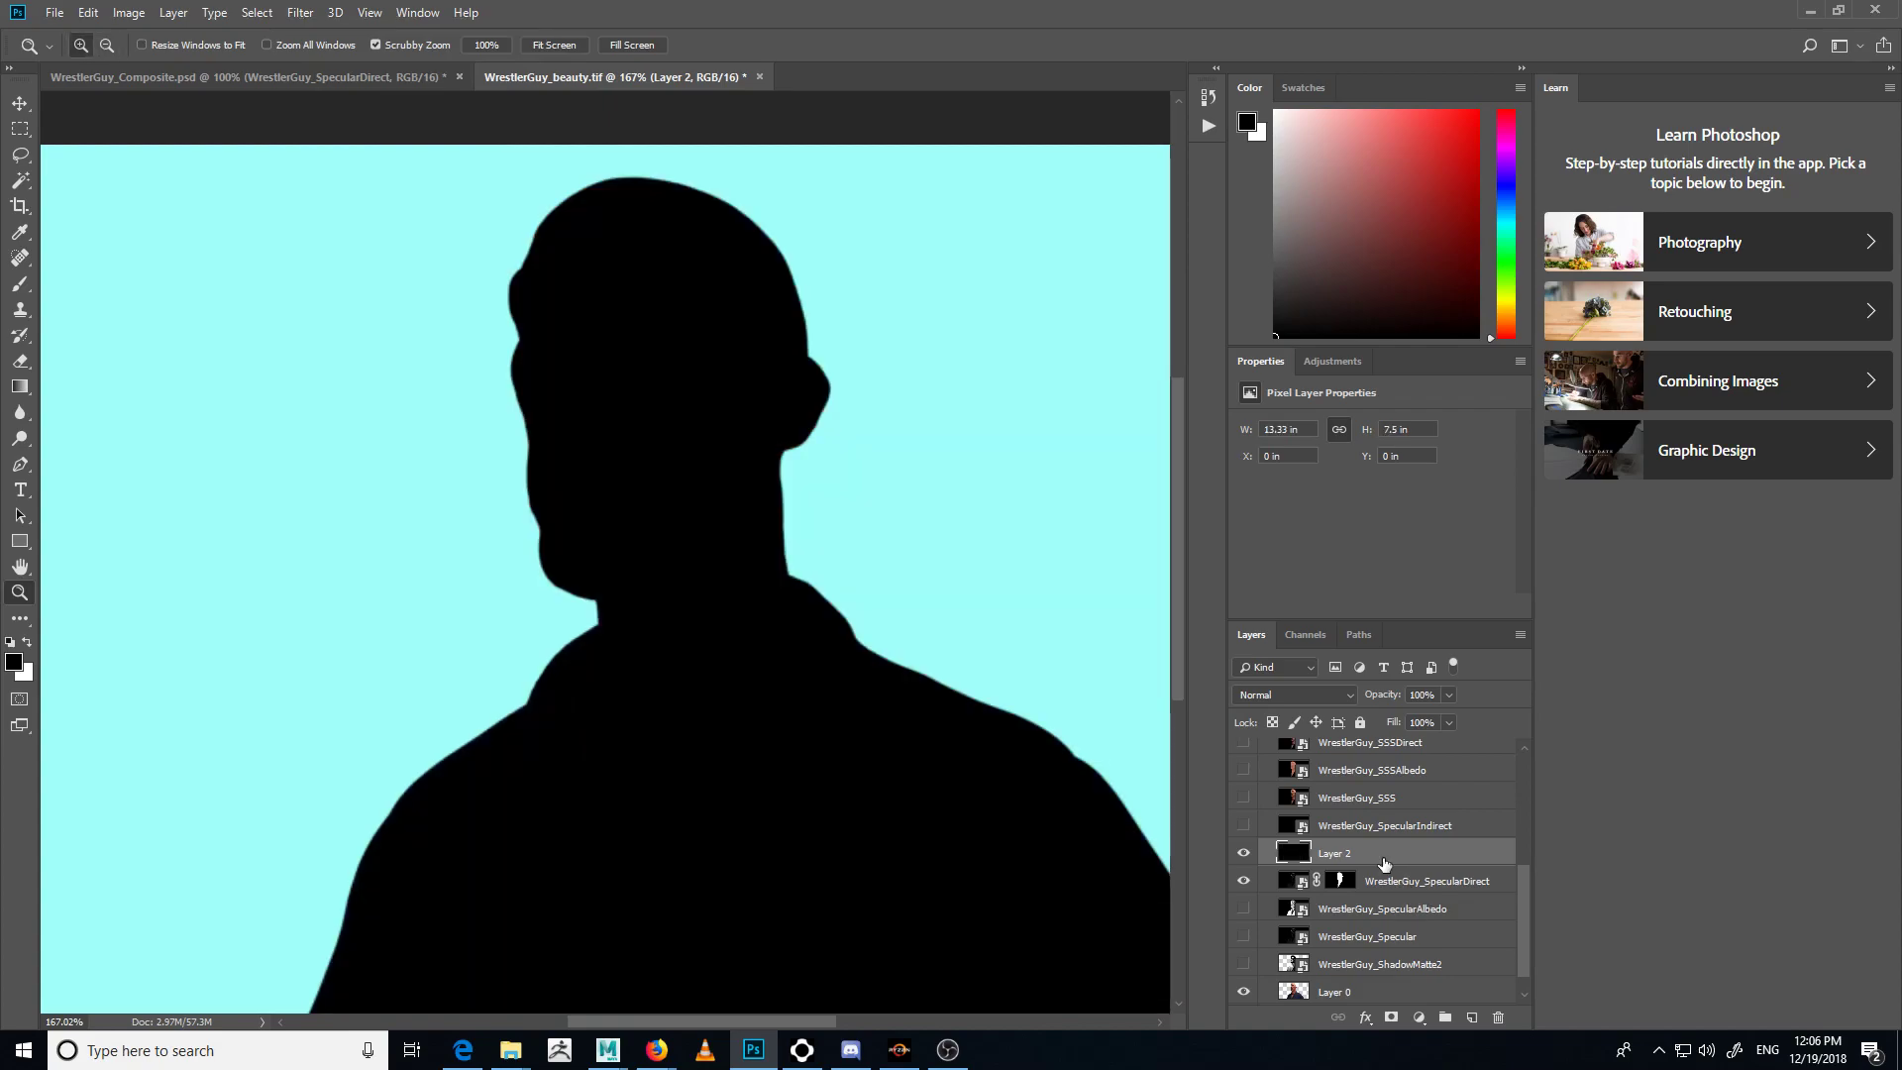
left_click(300, 11)
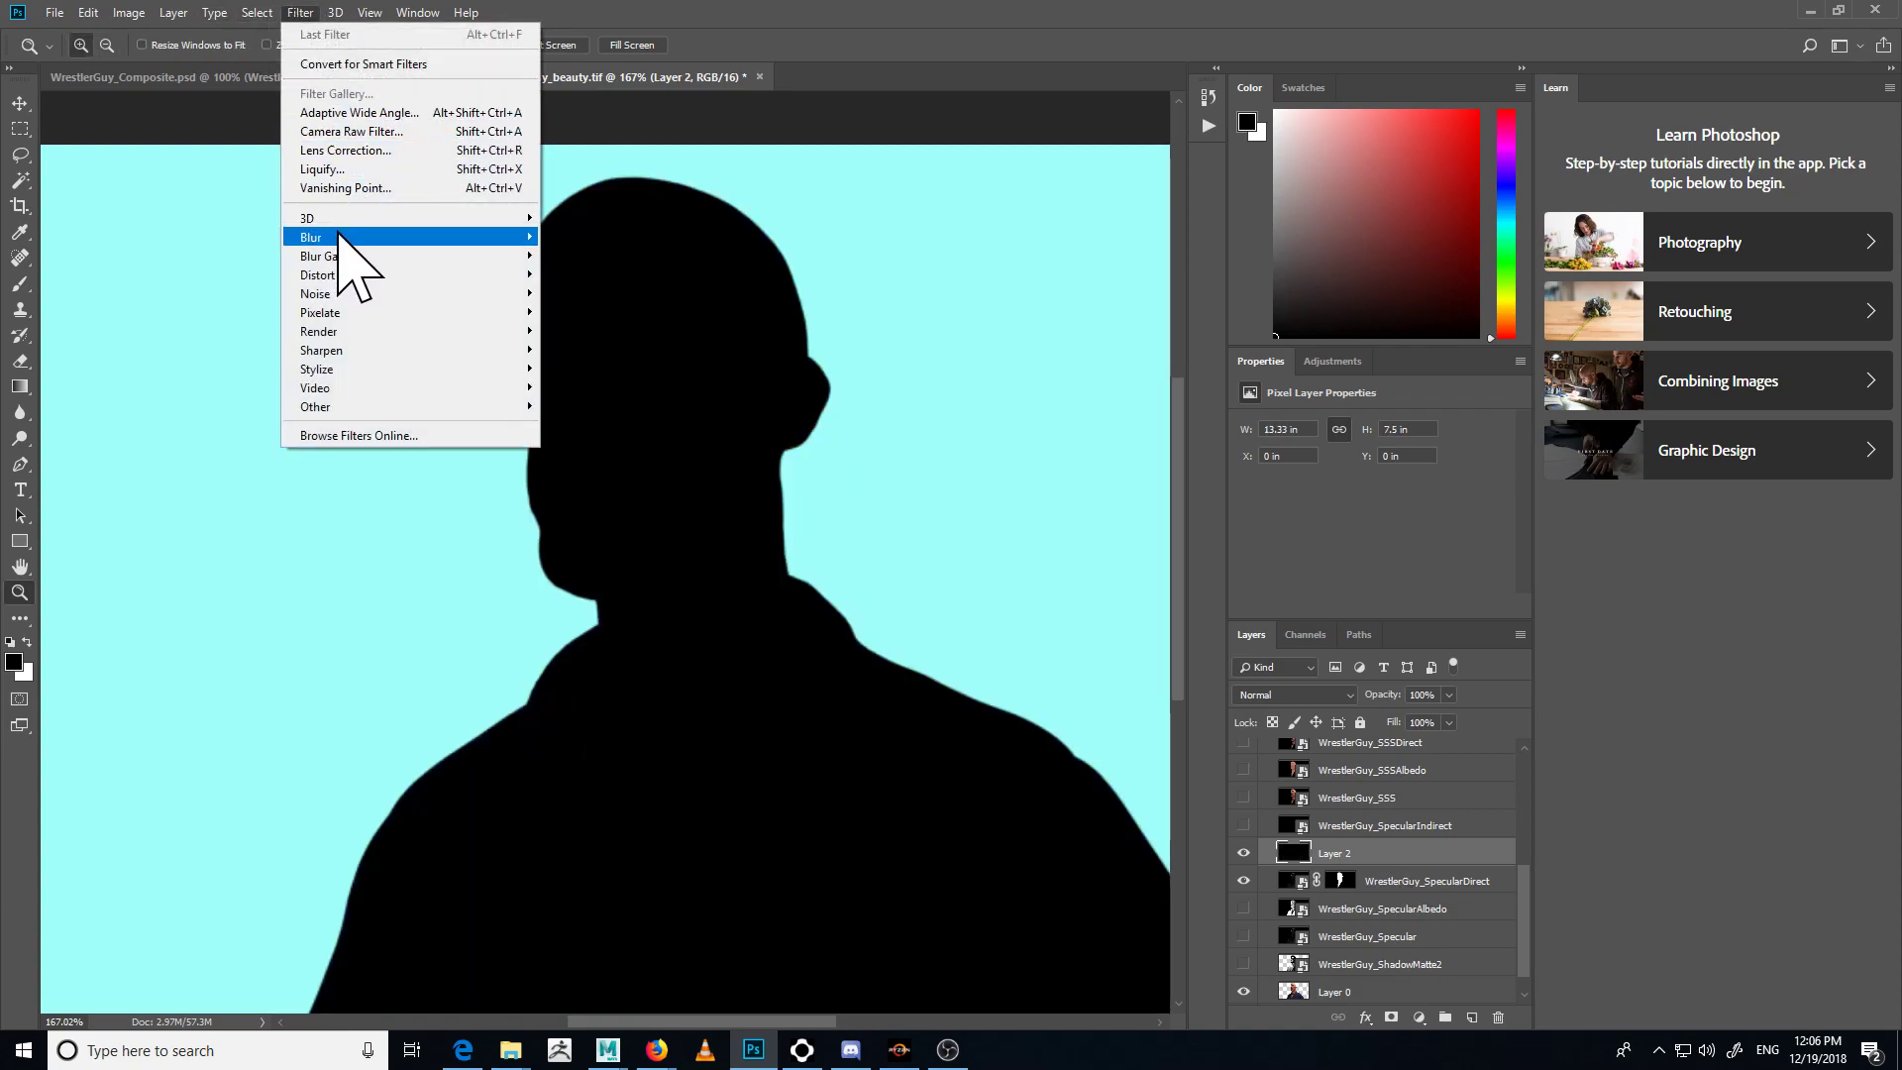
mouse_move(362, 294)
left_click(634, 294)
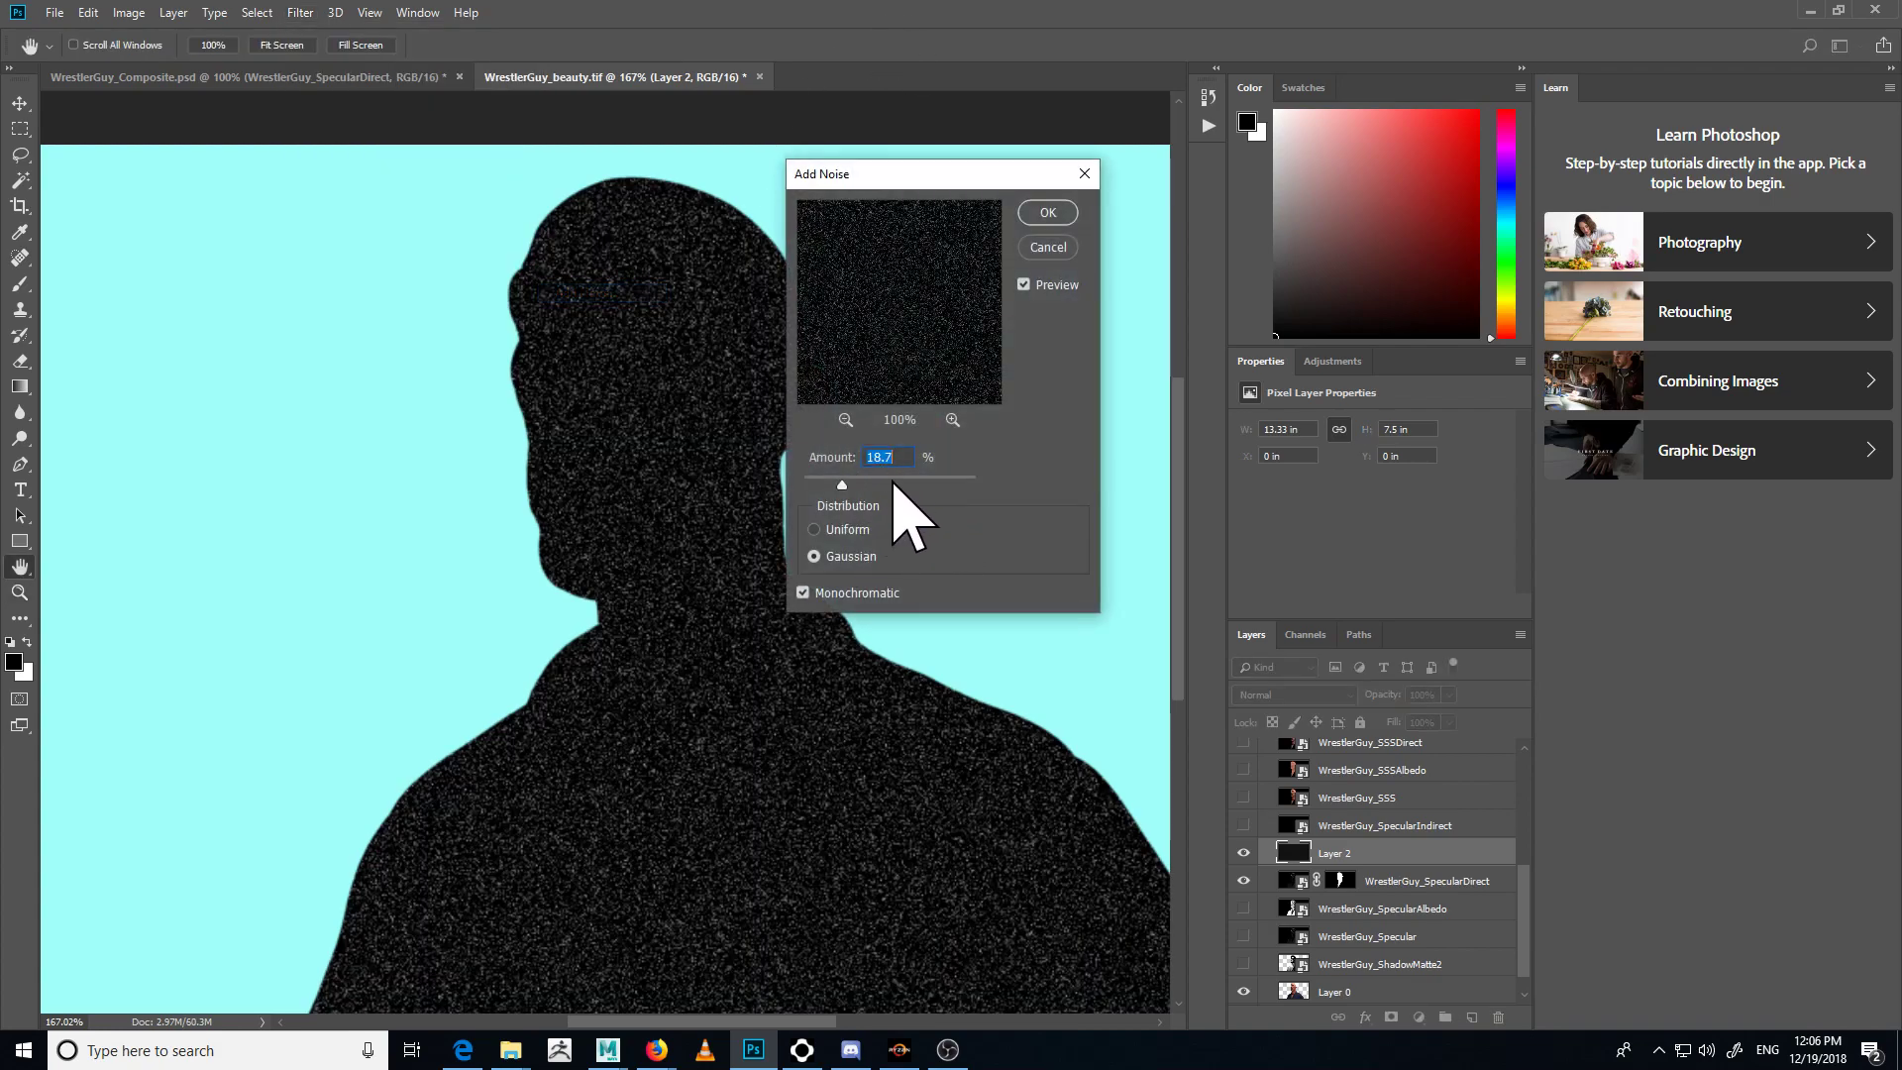
left_click(891, 483)
left_click_drag(891, 483, 891, 487)
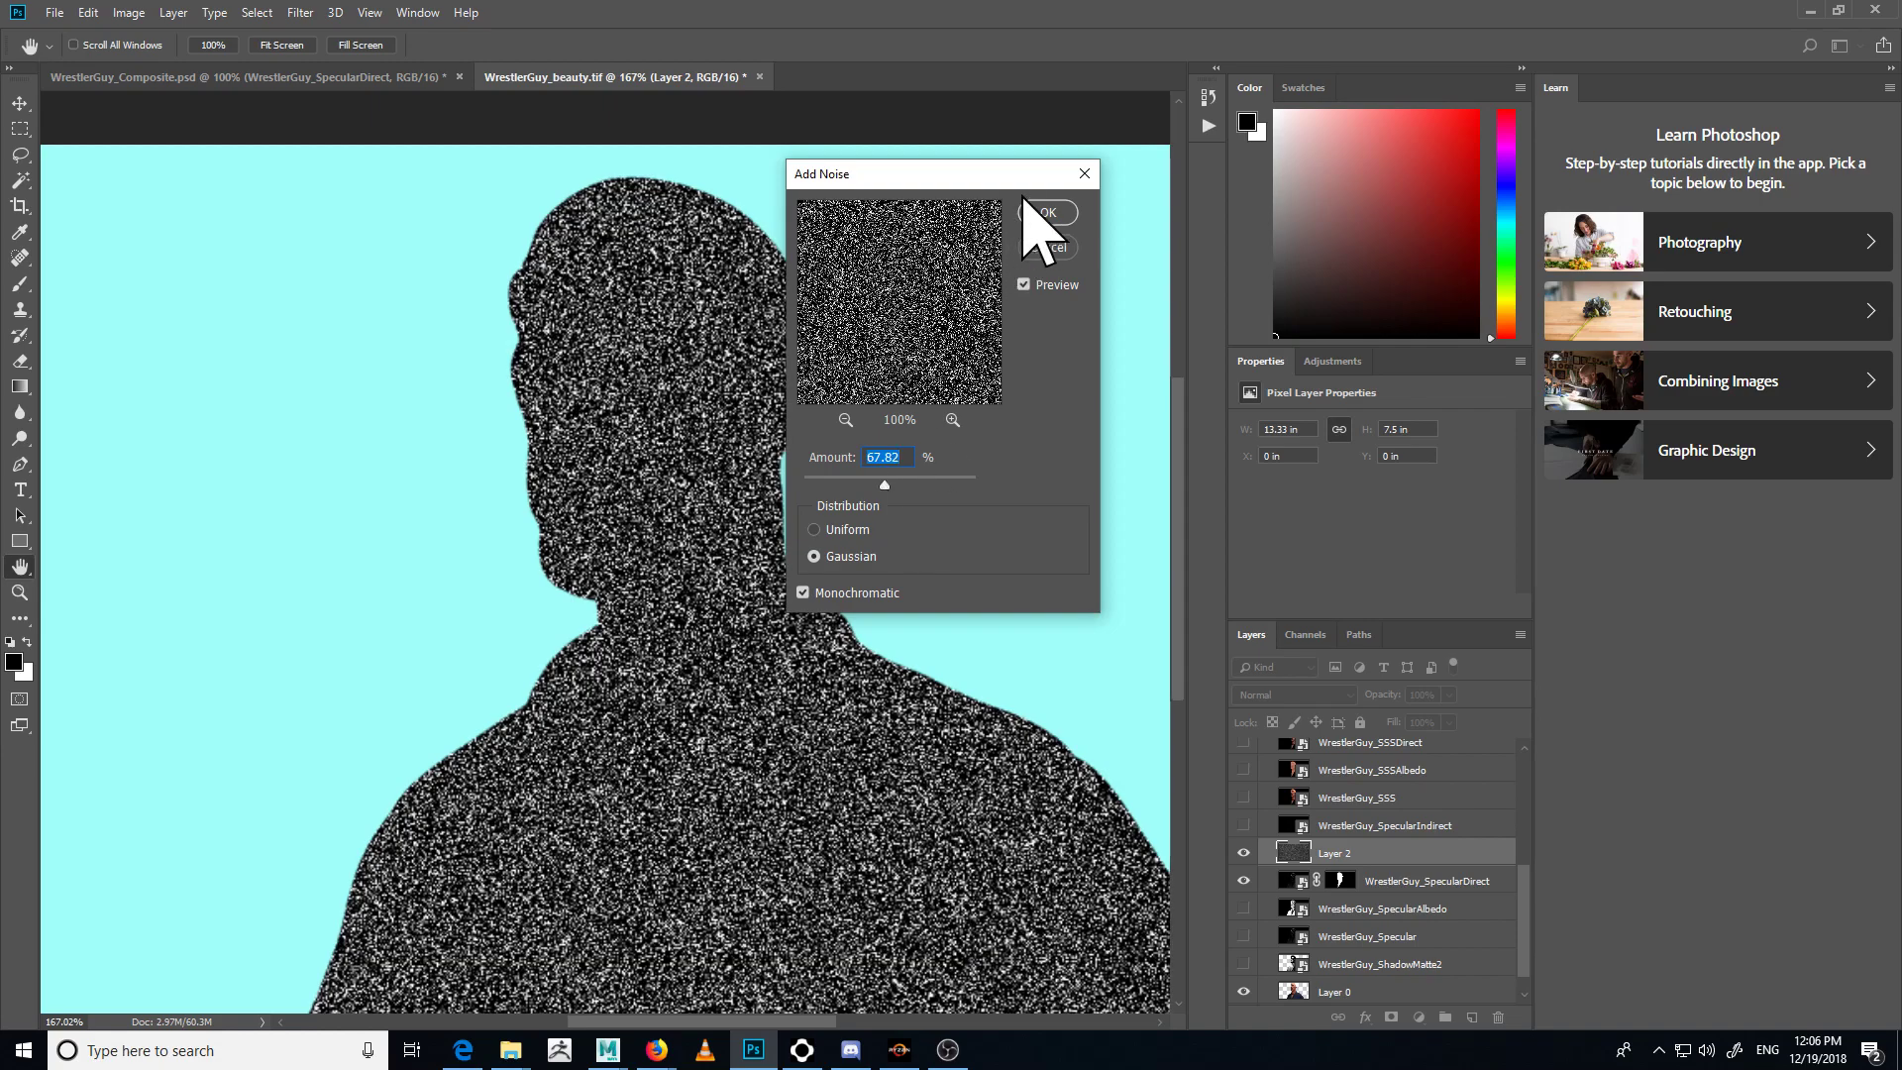
left_click(1045, 212)
- Blend the noise layer in Overlay mode and clip it to the WrestlerGuy_SpecularDirect layer below it
left_click(1283, 695)
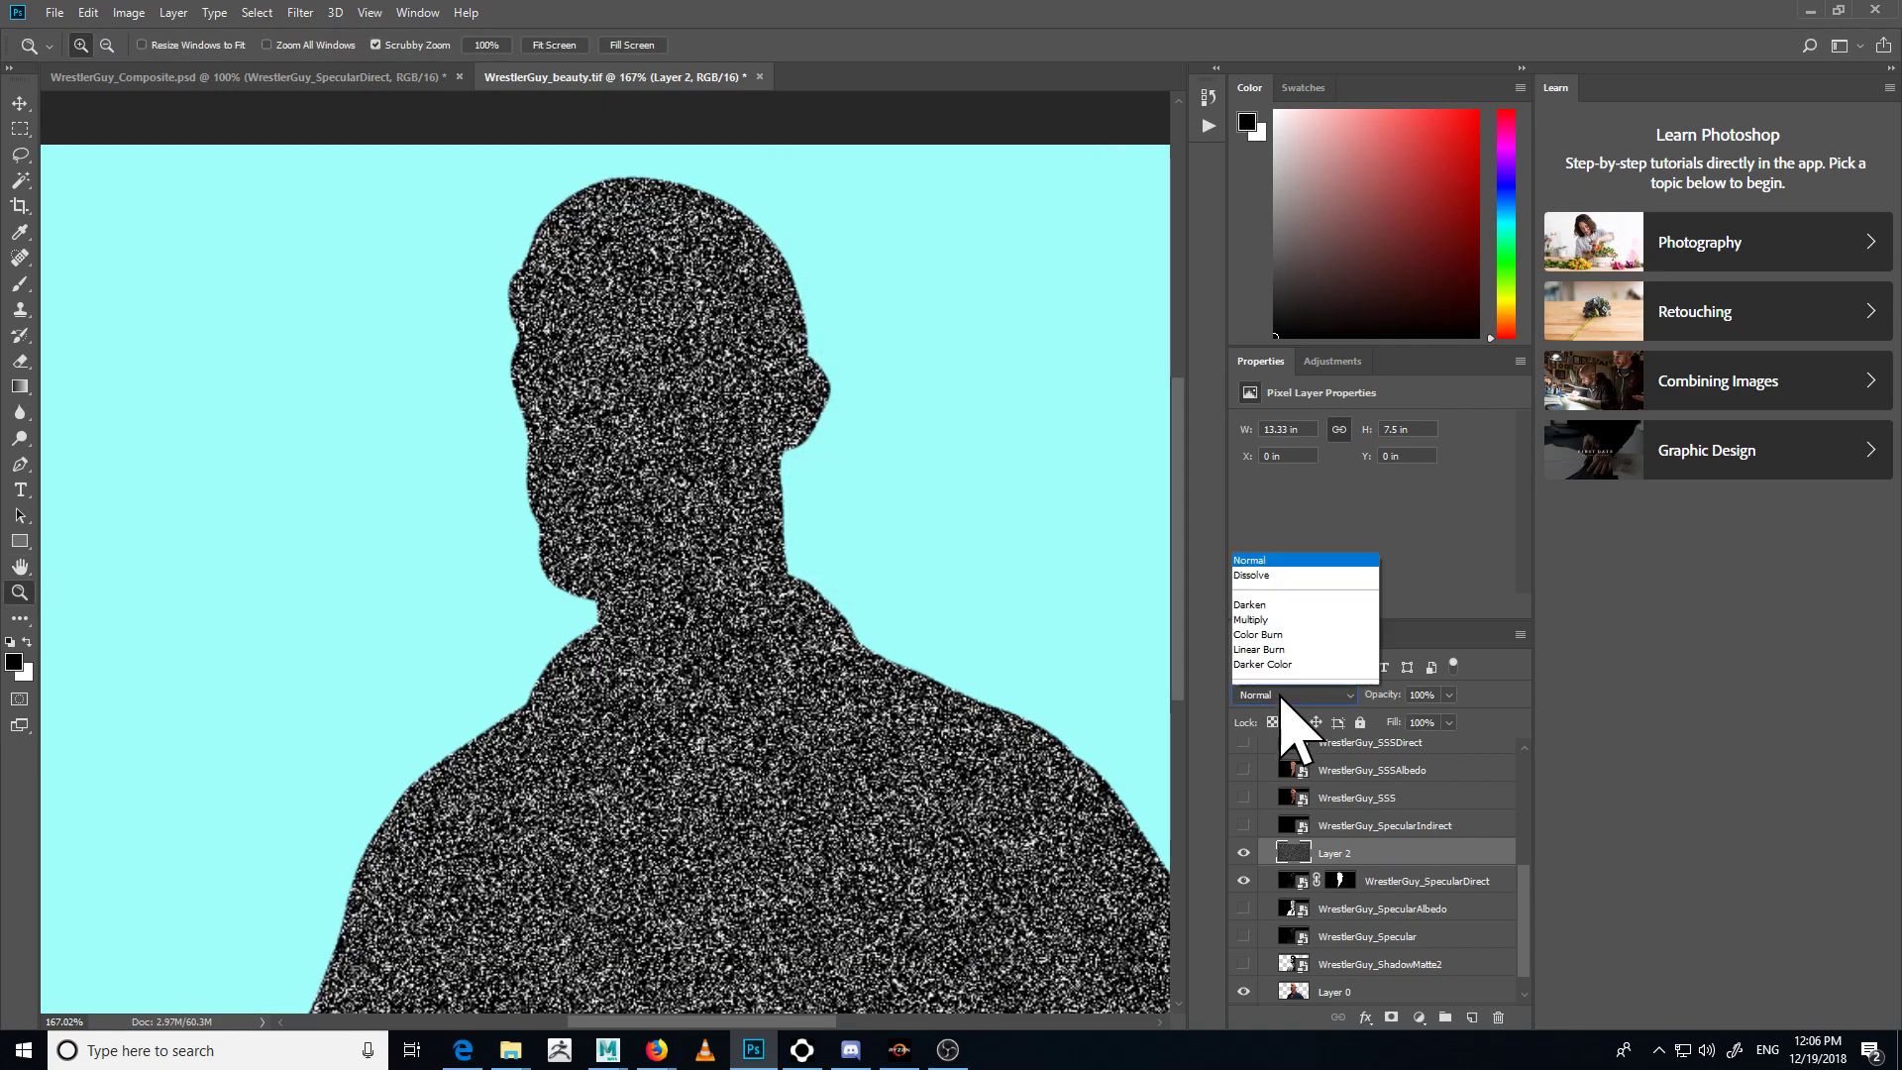
left_click(1303, 439)
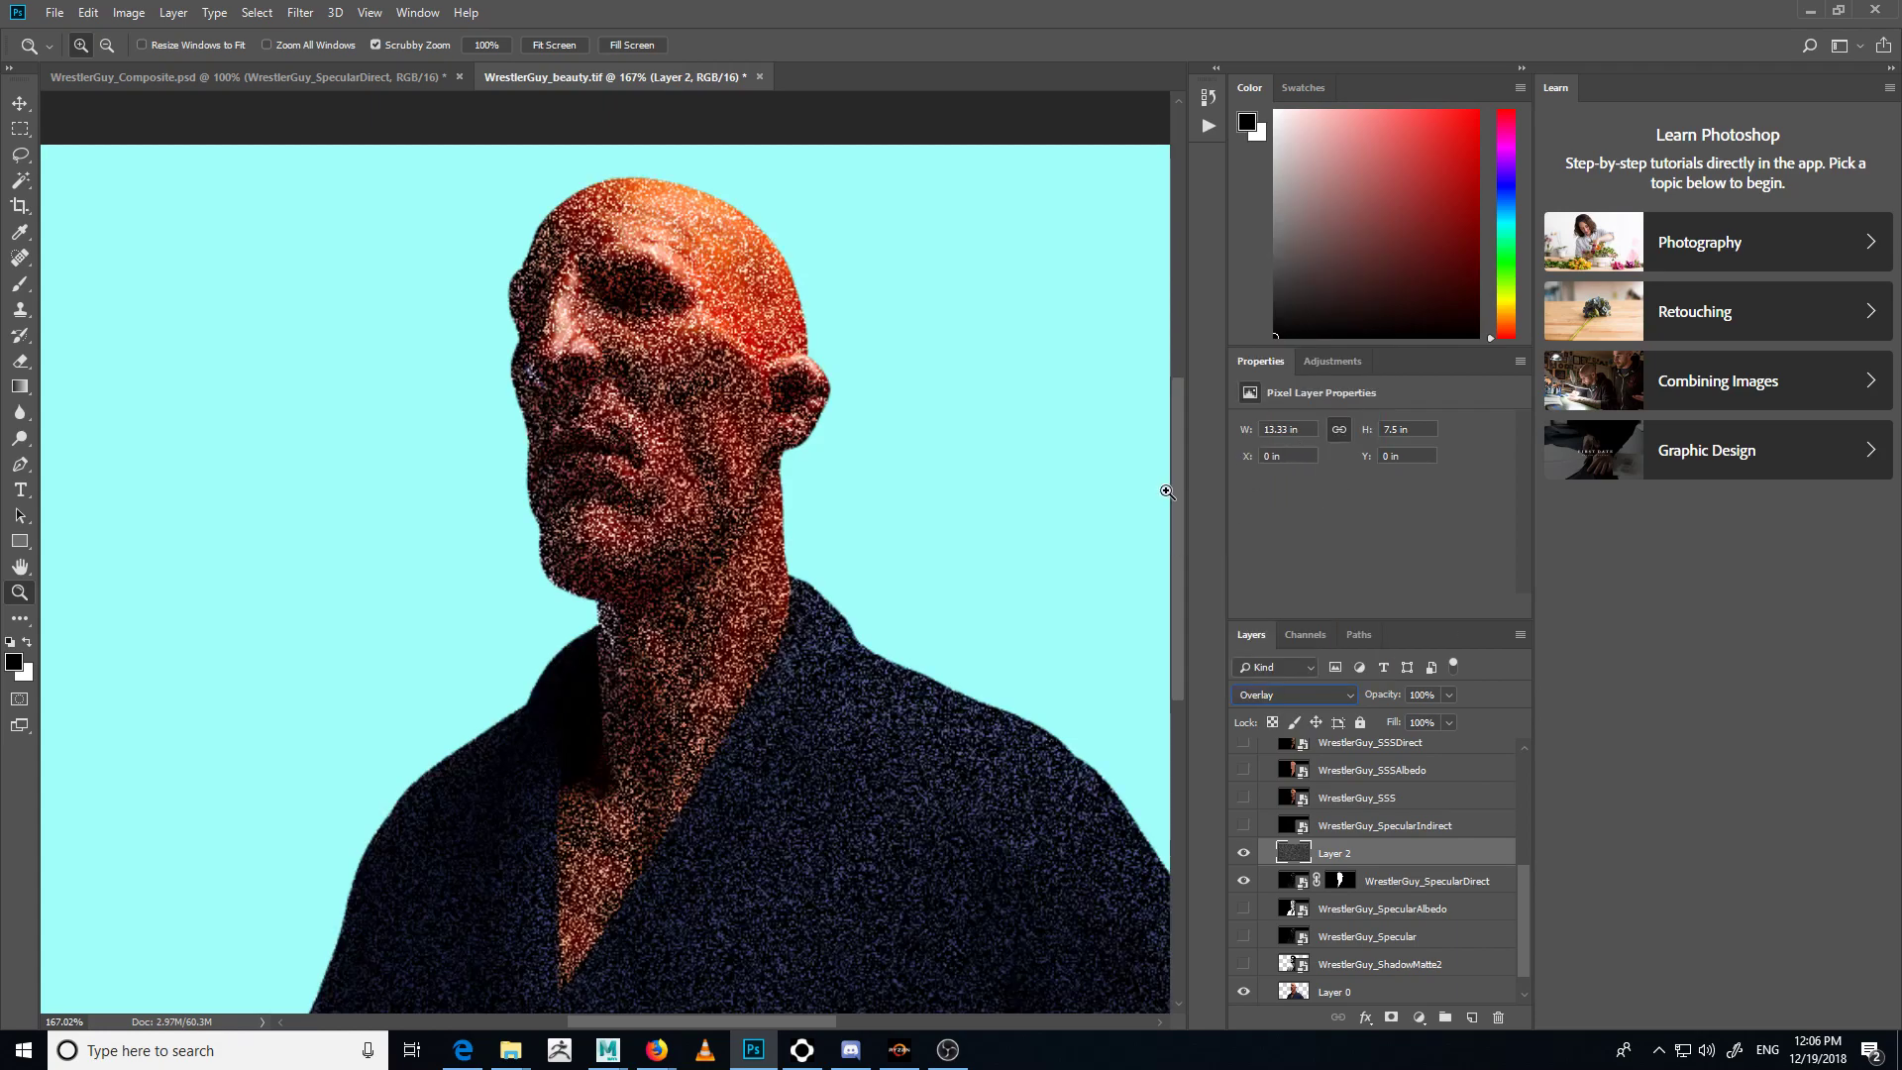
key("alt")
left_click(1437, 864, "alt")
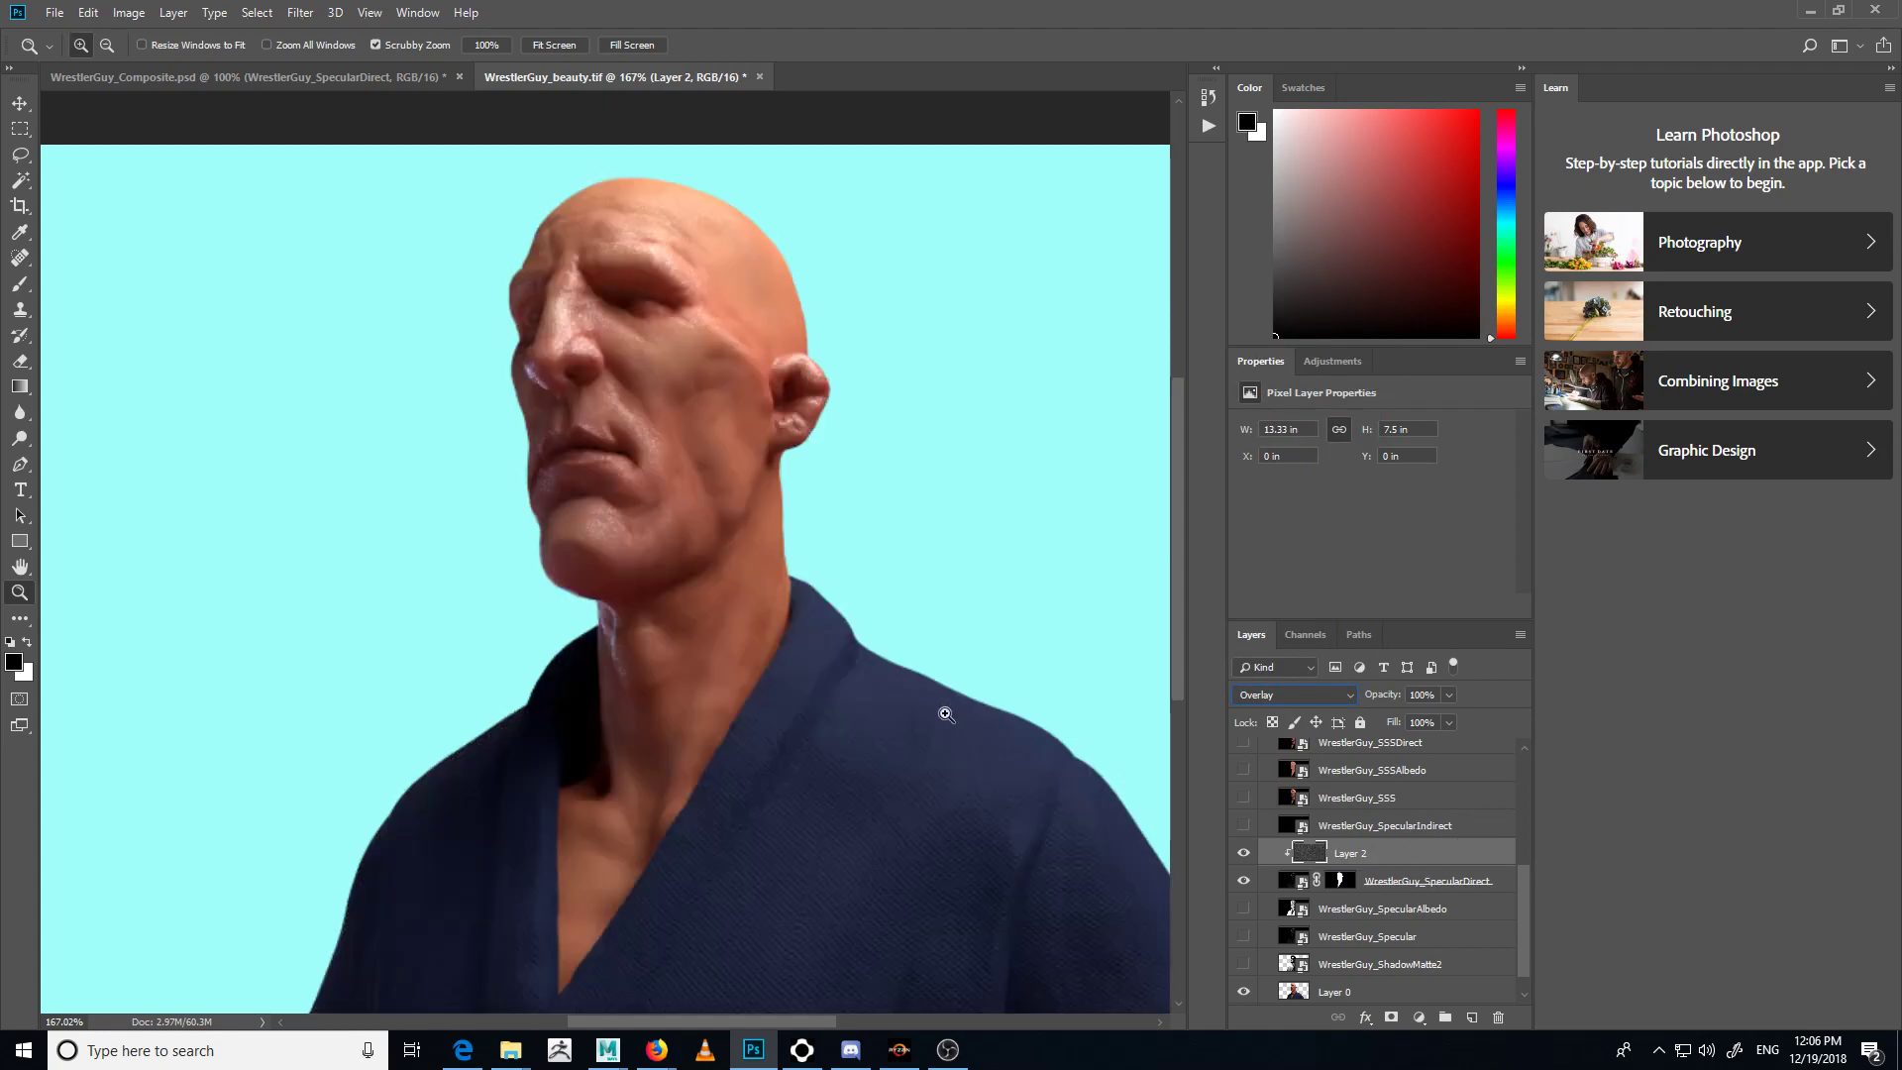
- Check the noise on the face up close and set the noise layer's opacity to 46%
left_click_drag(517, 537, 603, 603)
left_click_drag(619, 399, 610, 482)
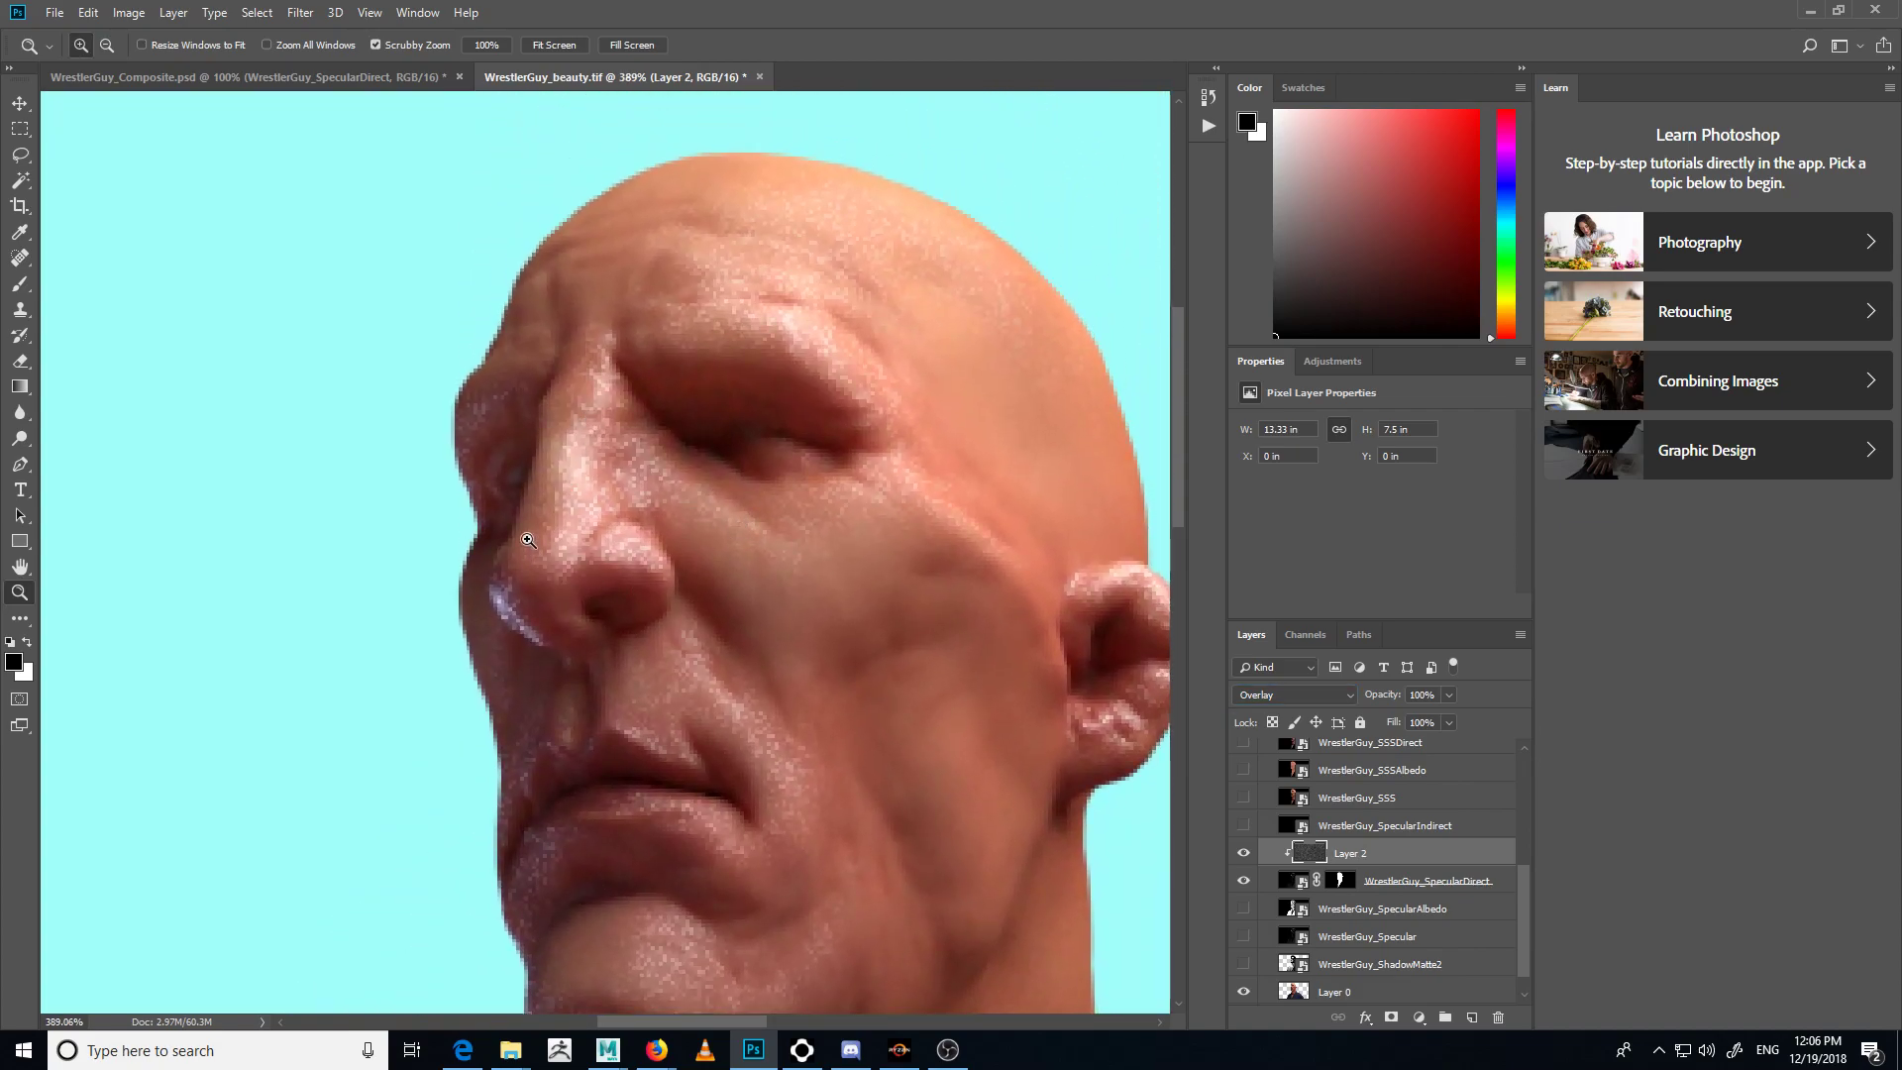
left_click(1448, 695)
left_click_drag(1455, 715, 1392, 720)
key("ctrl+1")
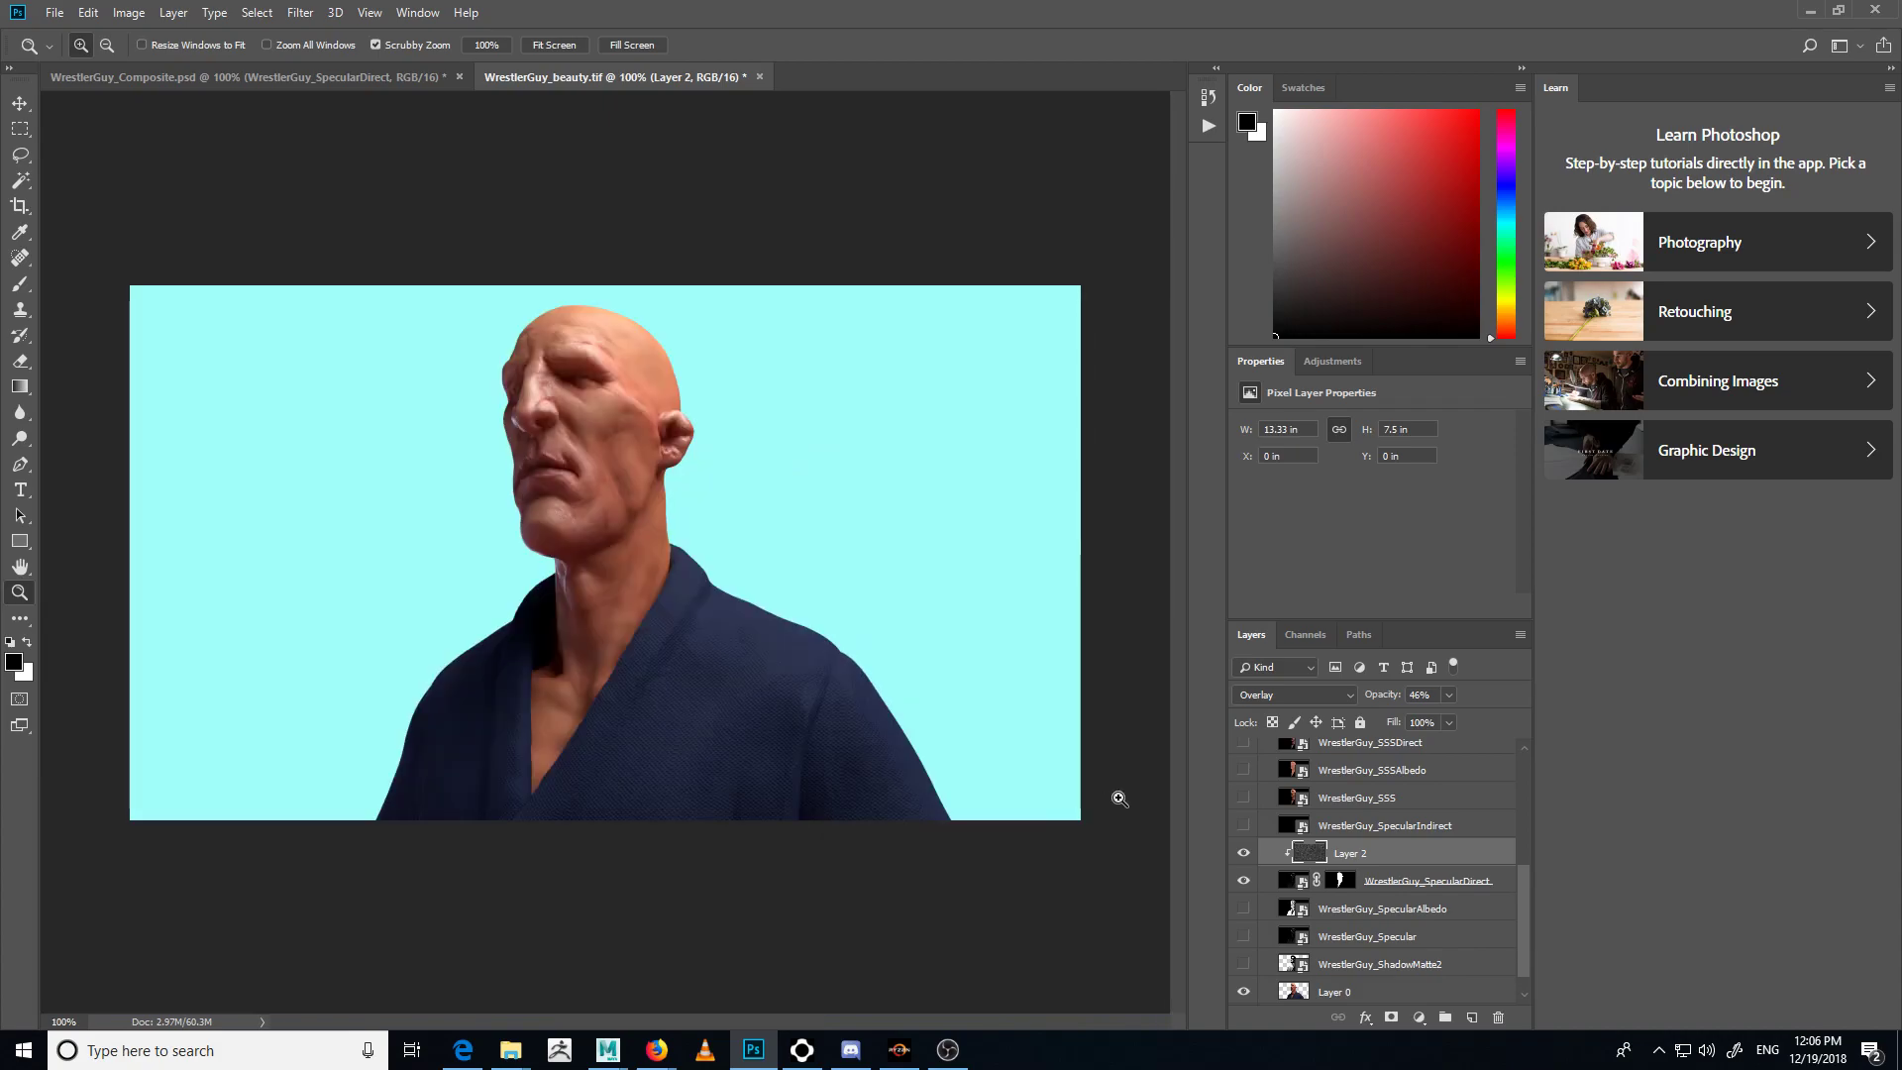
- Compare the skin highlights with the WrestlerGuy_SpecularDirect layer hidden and shown
key("ctrl+plus")
key("ctrl+minus")
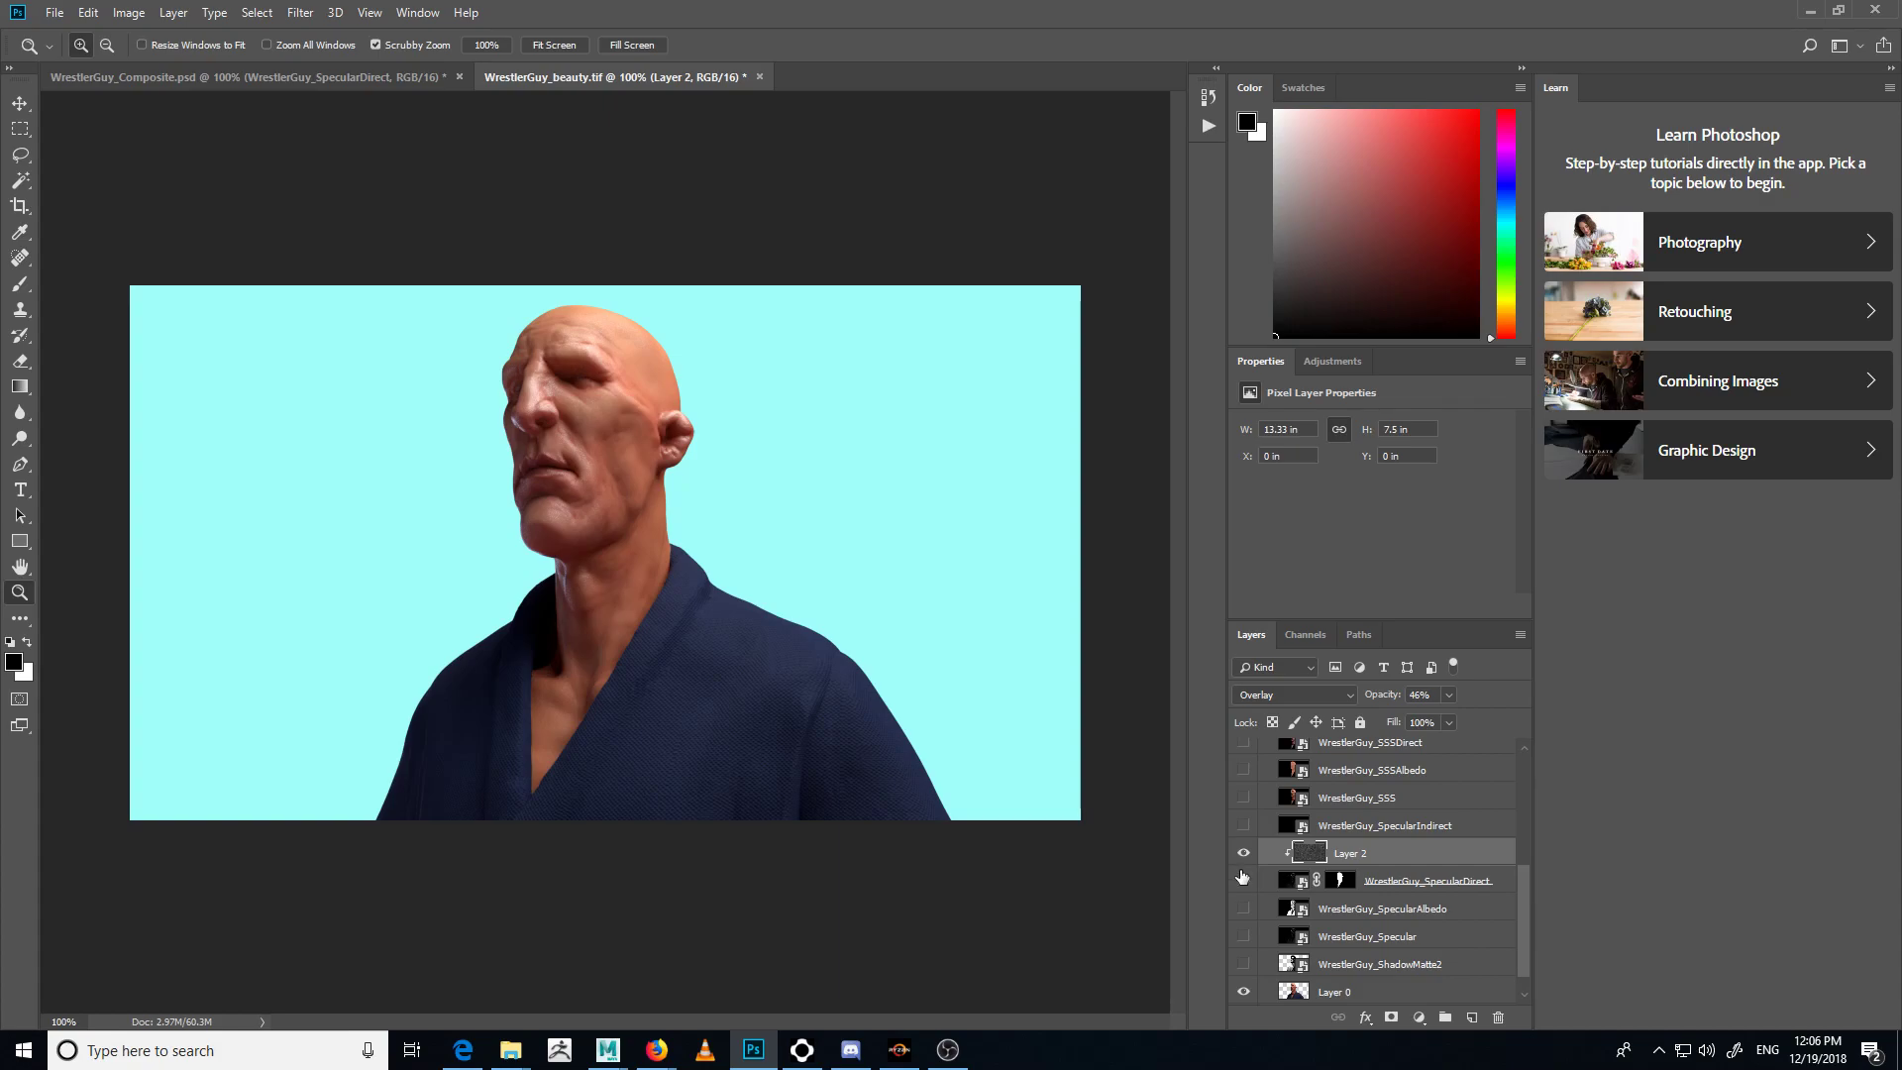
left_click(1242, 878)
left_click(1242, 877)
- Target the WrestlerGuy_SpecularDirect layer mask with the Brush tool and try smaller and larger brush sizes
left_click(1337, 879)
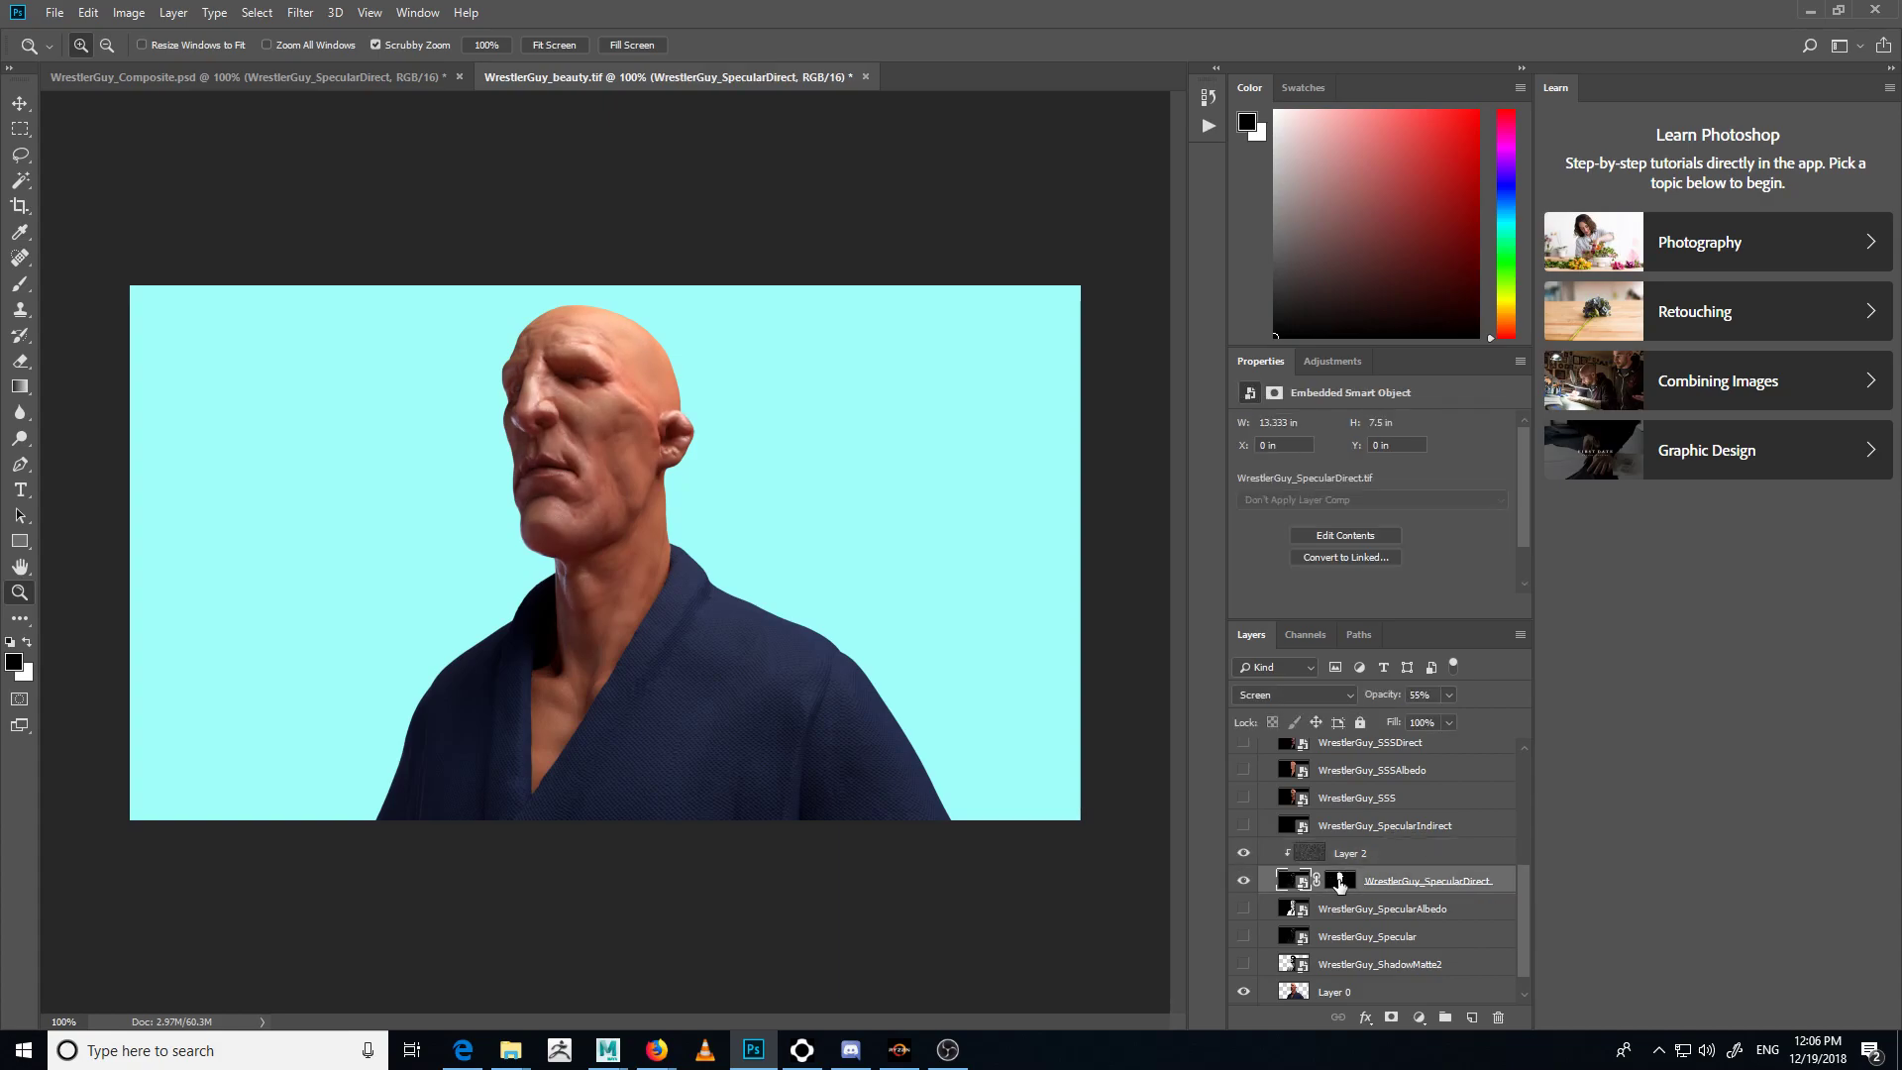
key("b")
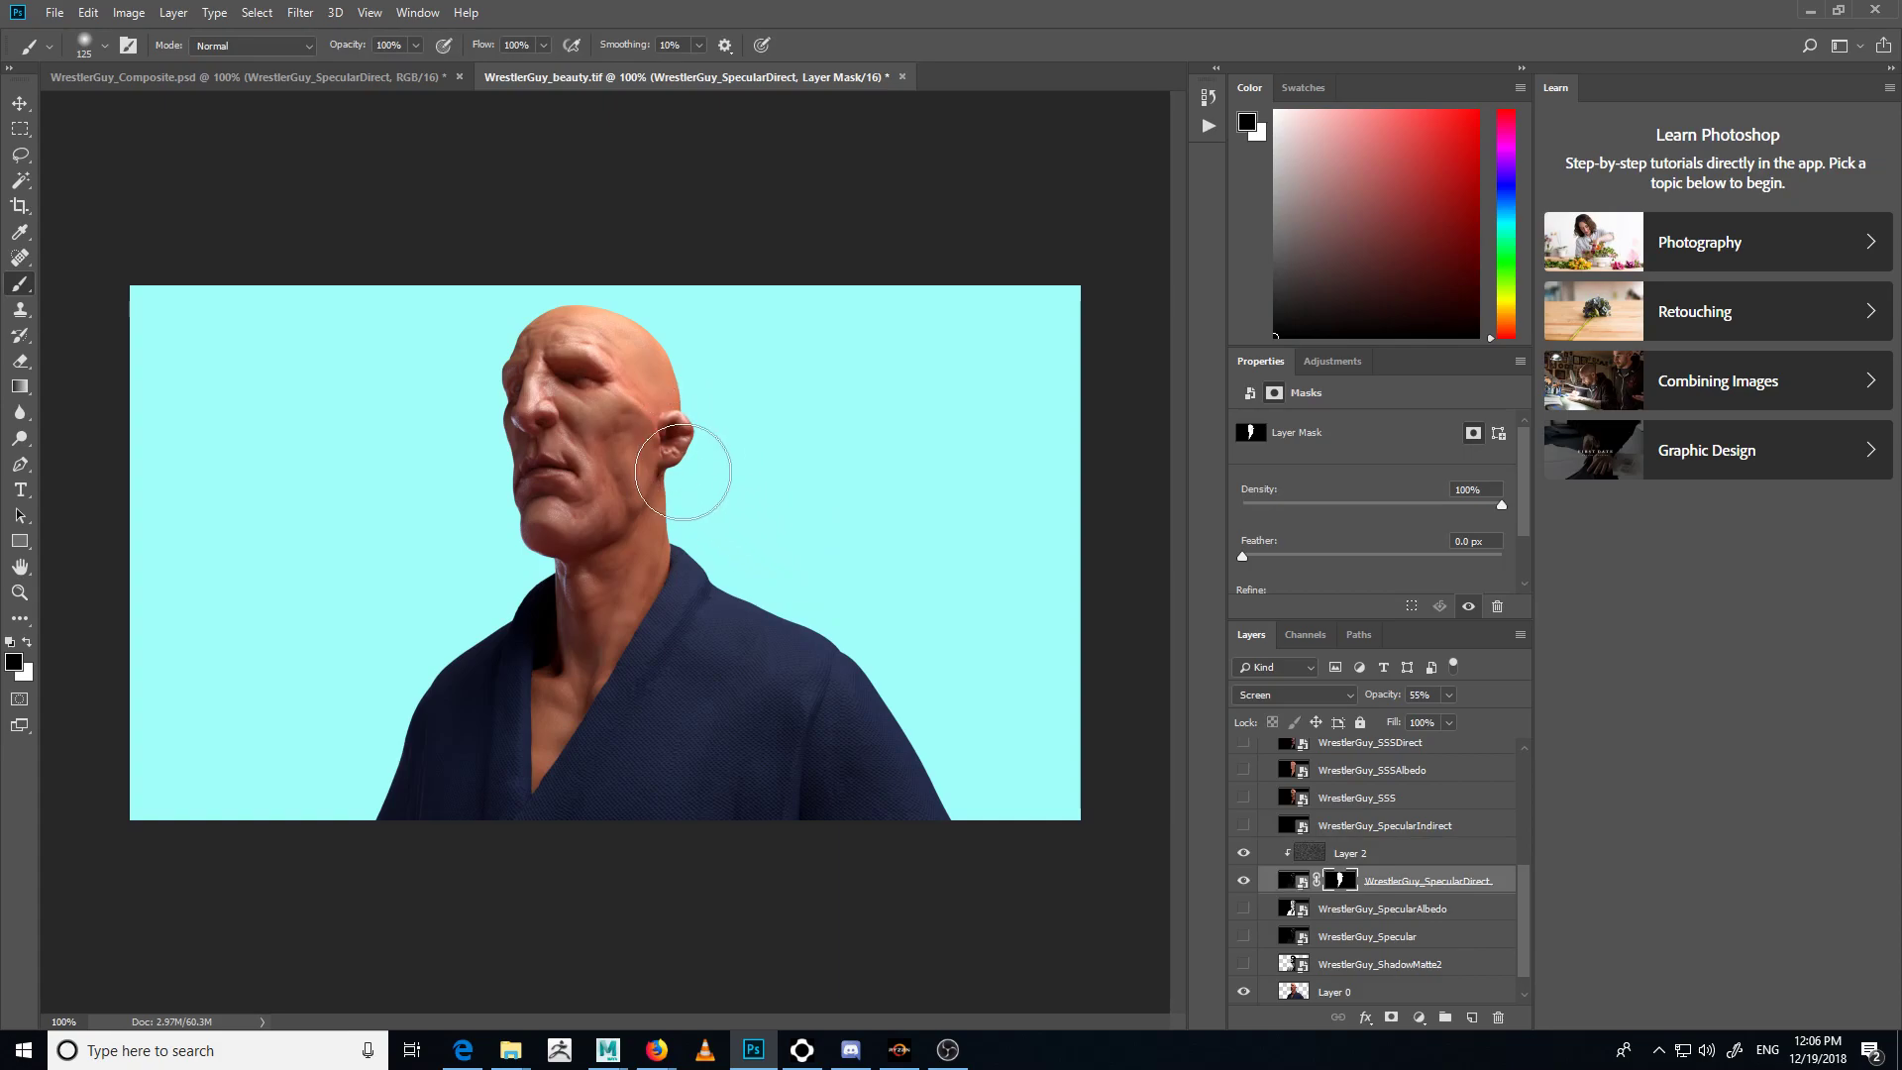
key("bracketleft")
key("bracketleft")
key("bracketleft")
key("bracketright")
key("bracketright")
key("bracketright")
- Show the WrestlerGuy_SSS pass, previewing the WrestlerGuy_SSSAlbedo and WrestlerGuy_SSSDirect passes over it and hiding those two again
left_click(1374, 818)
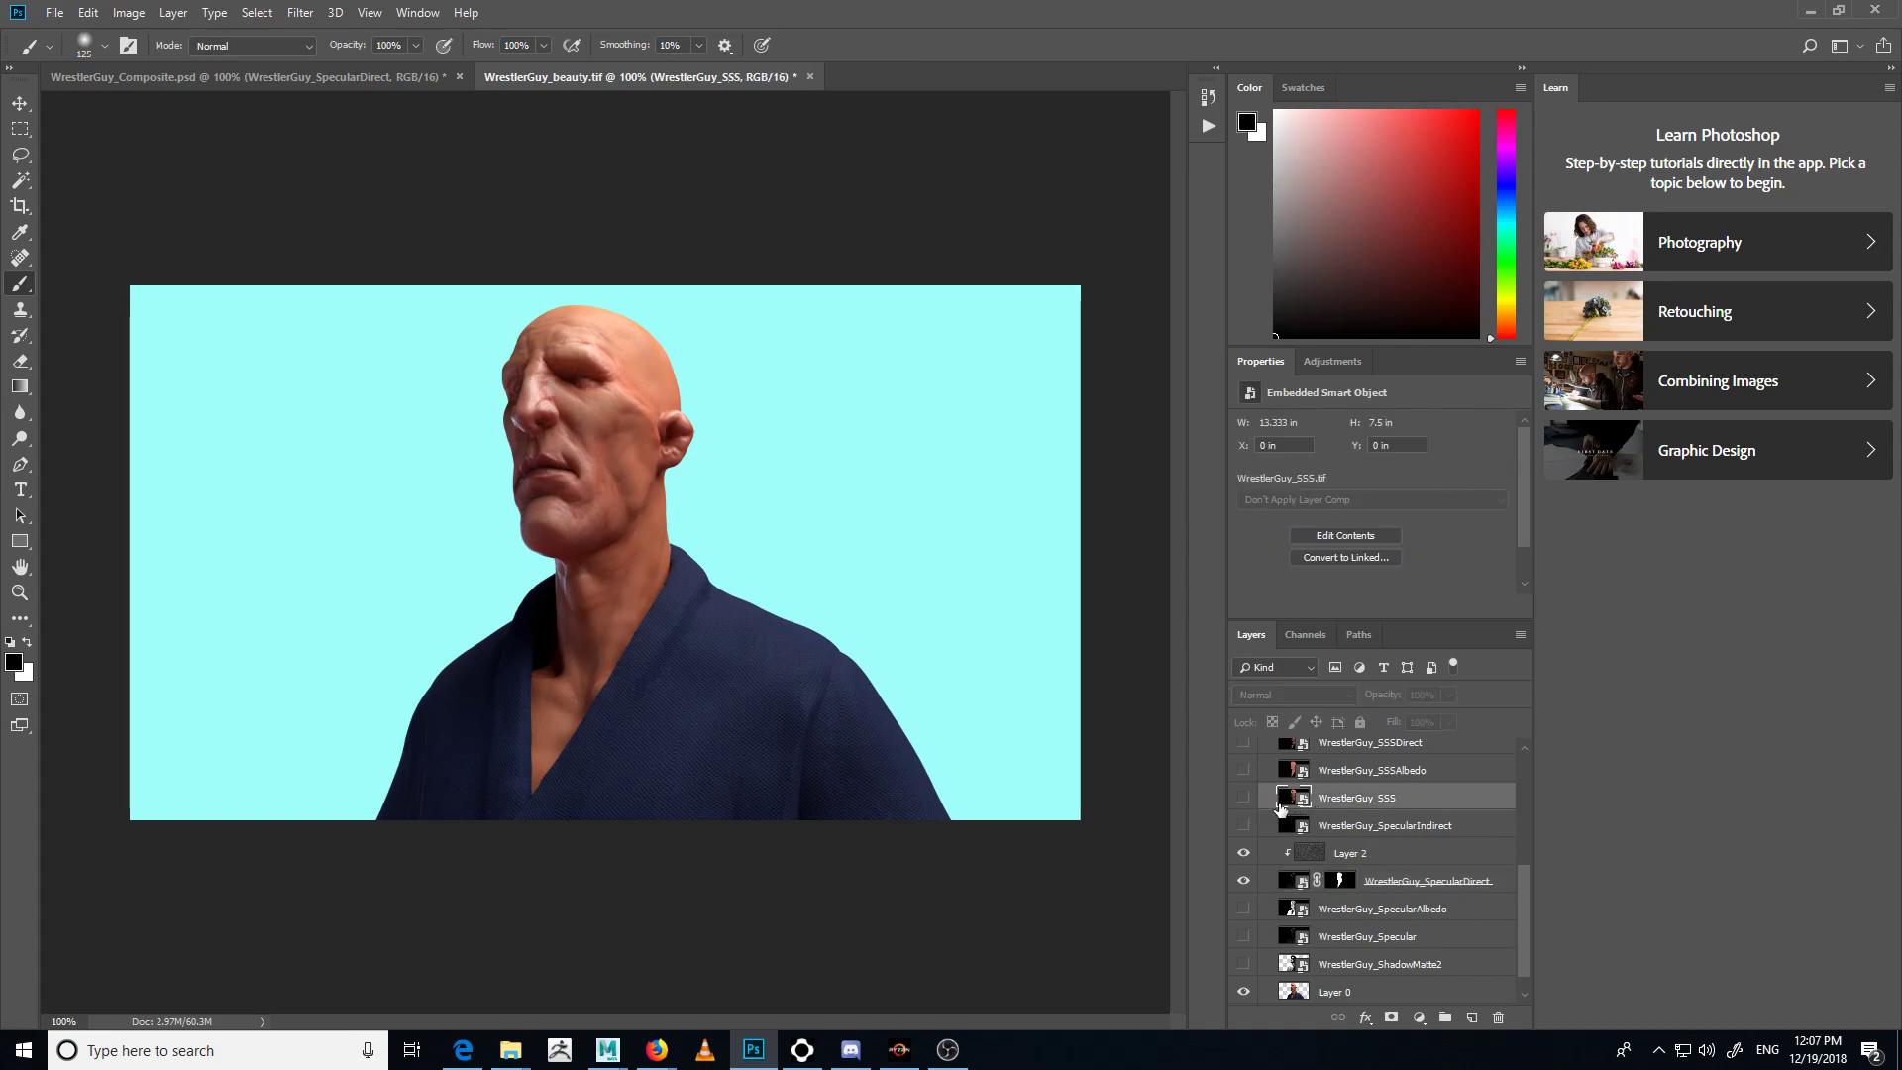
left_click(1244, 797)
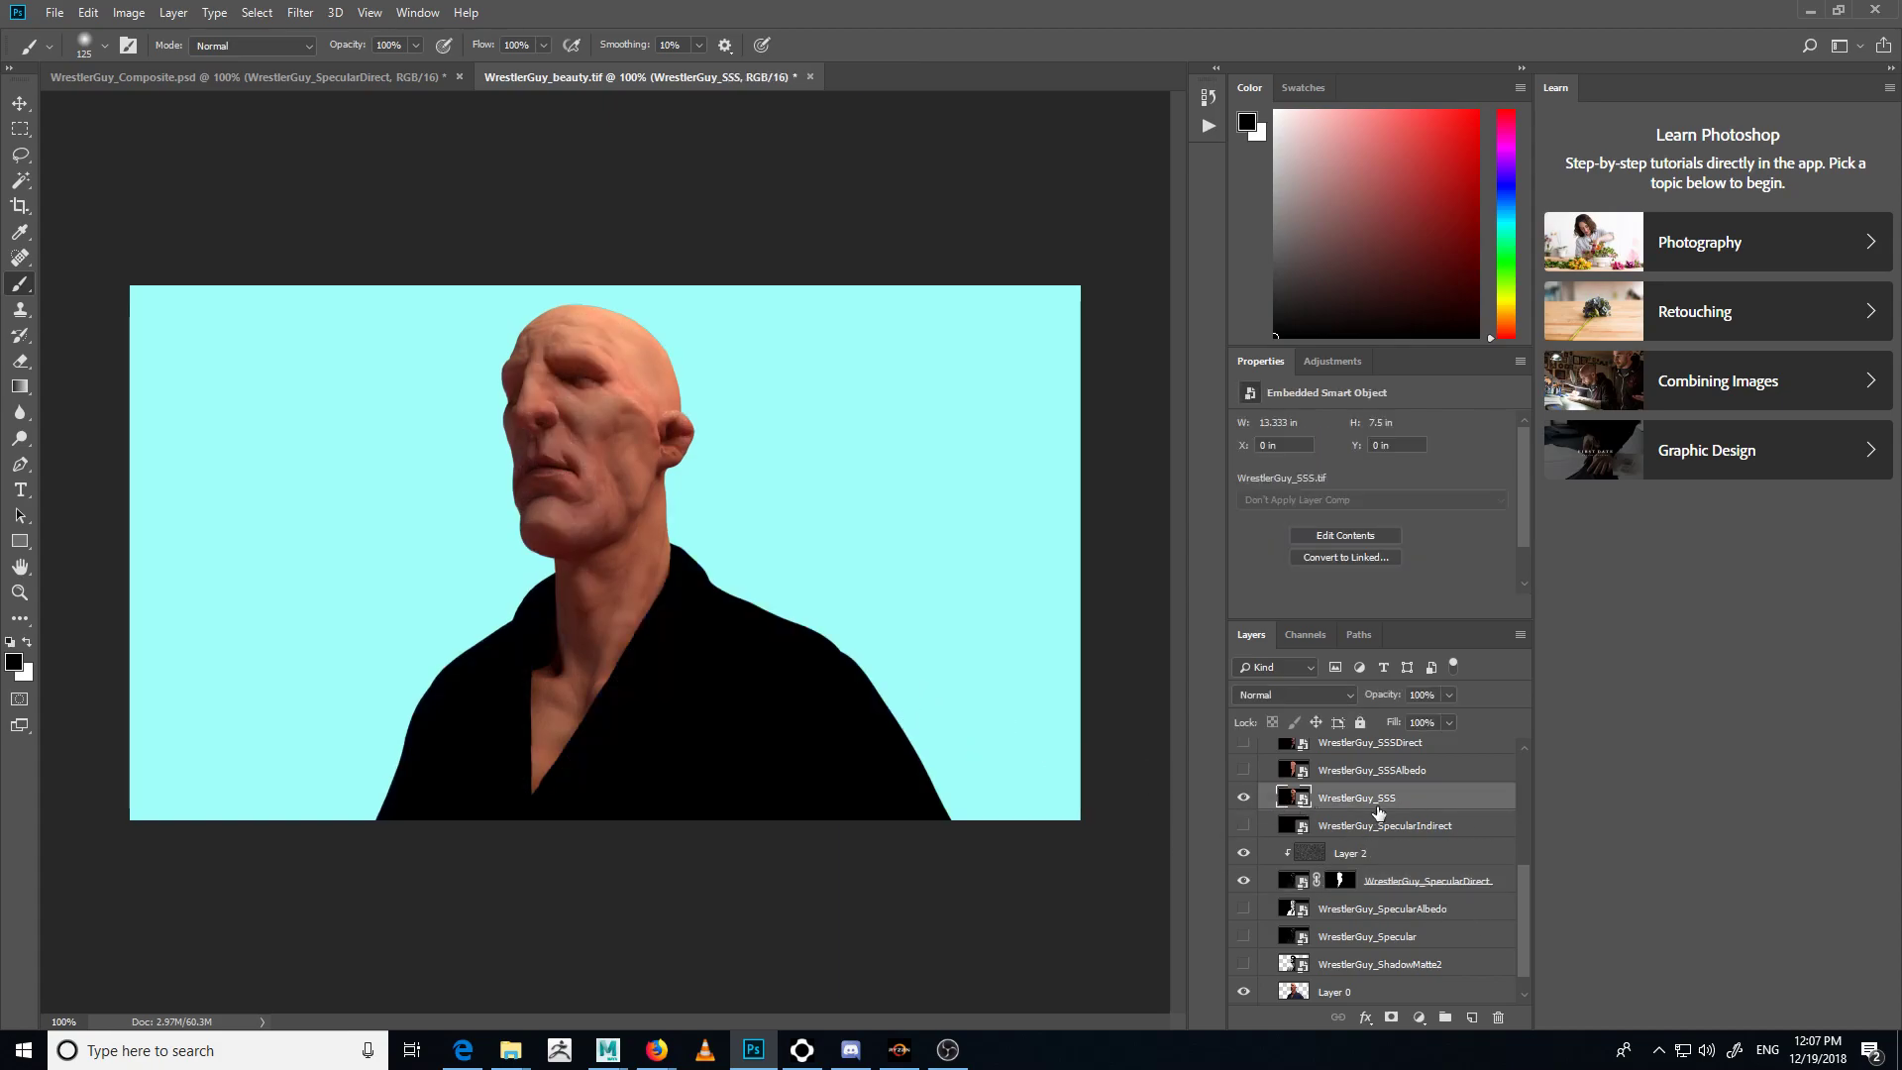
left_click(1245, 769)
scroll(1321, 808, "up", 2)
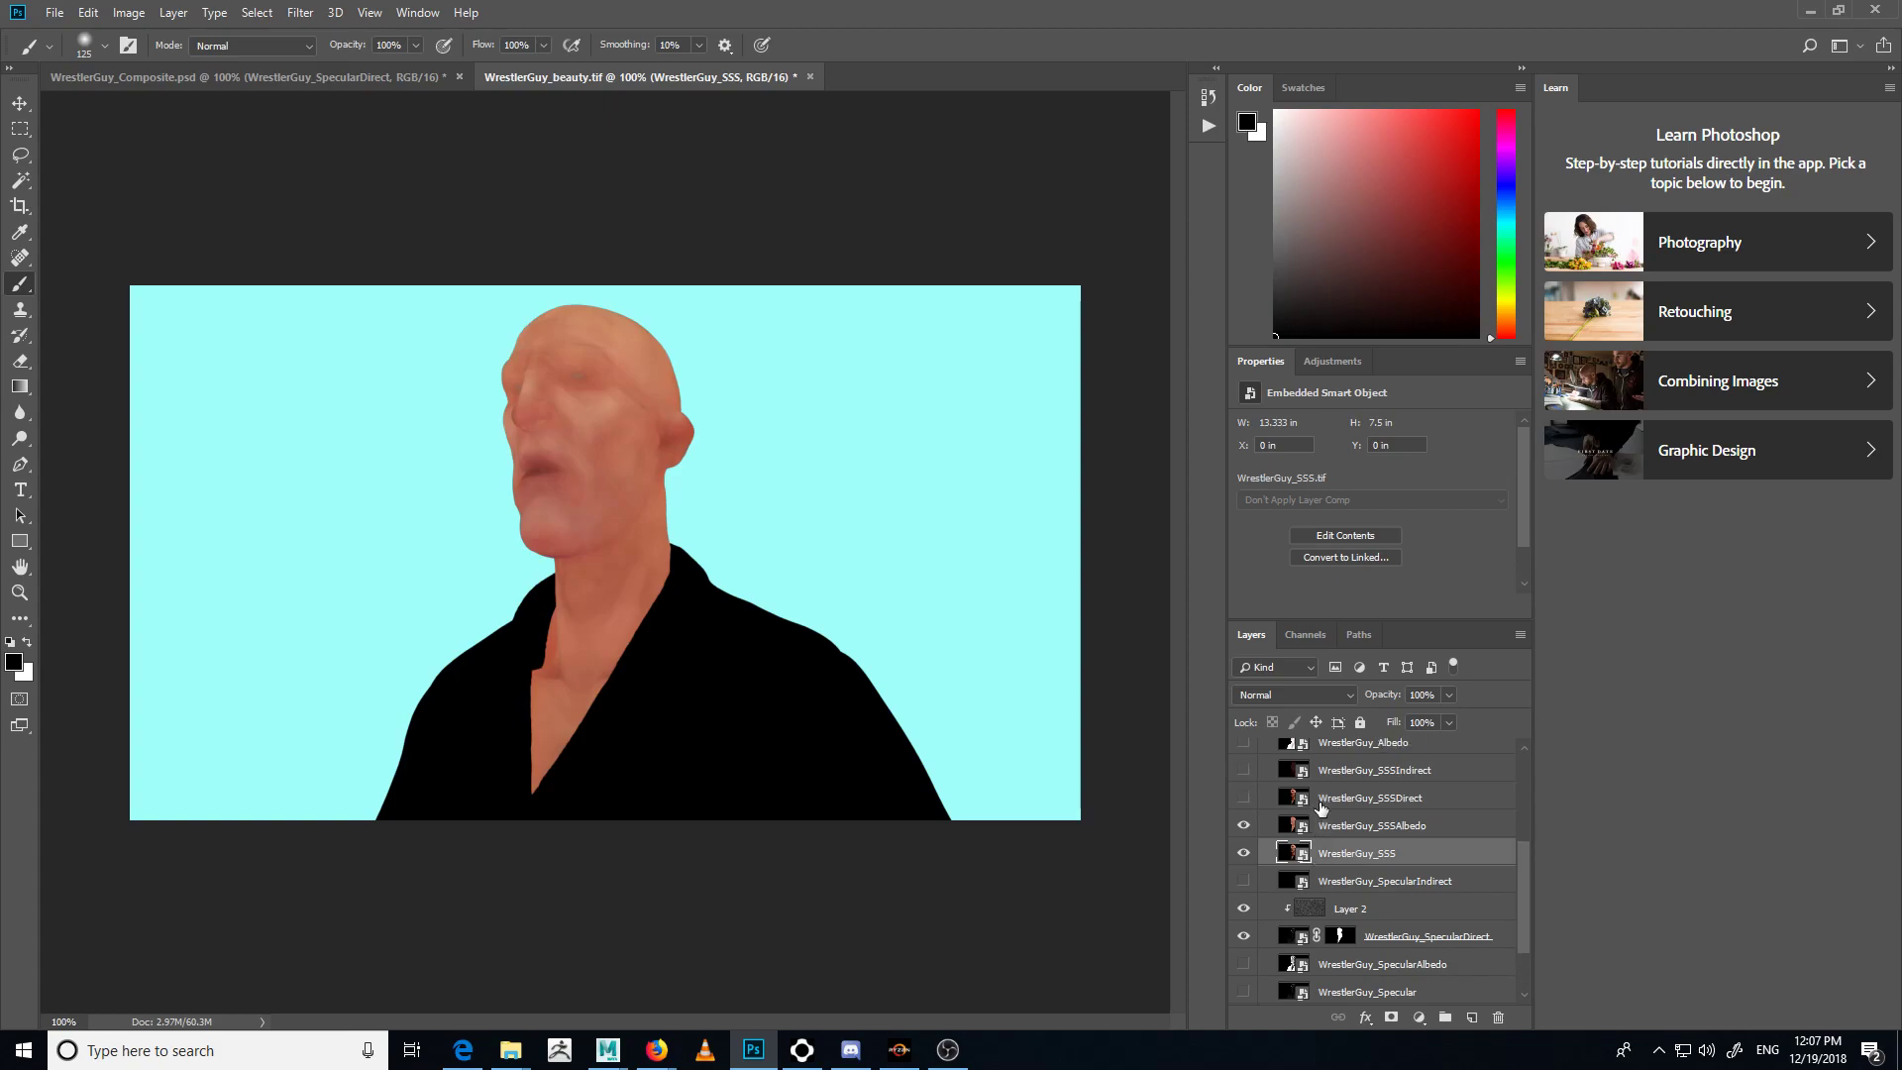
left_click(1244, 798)
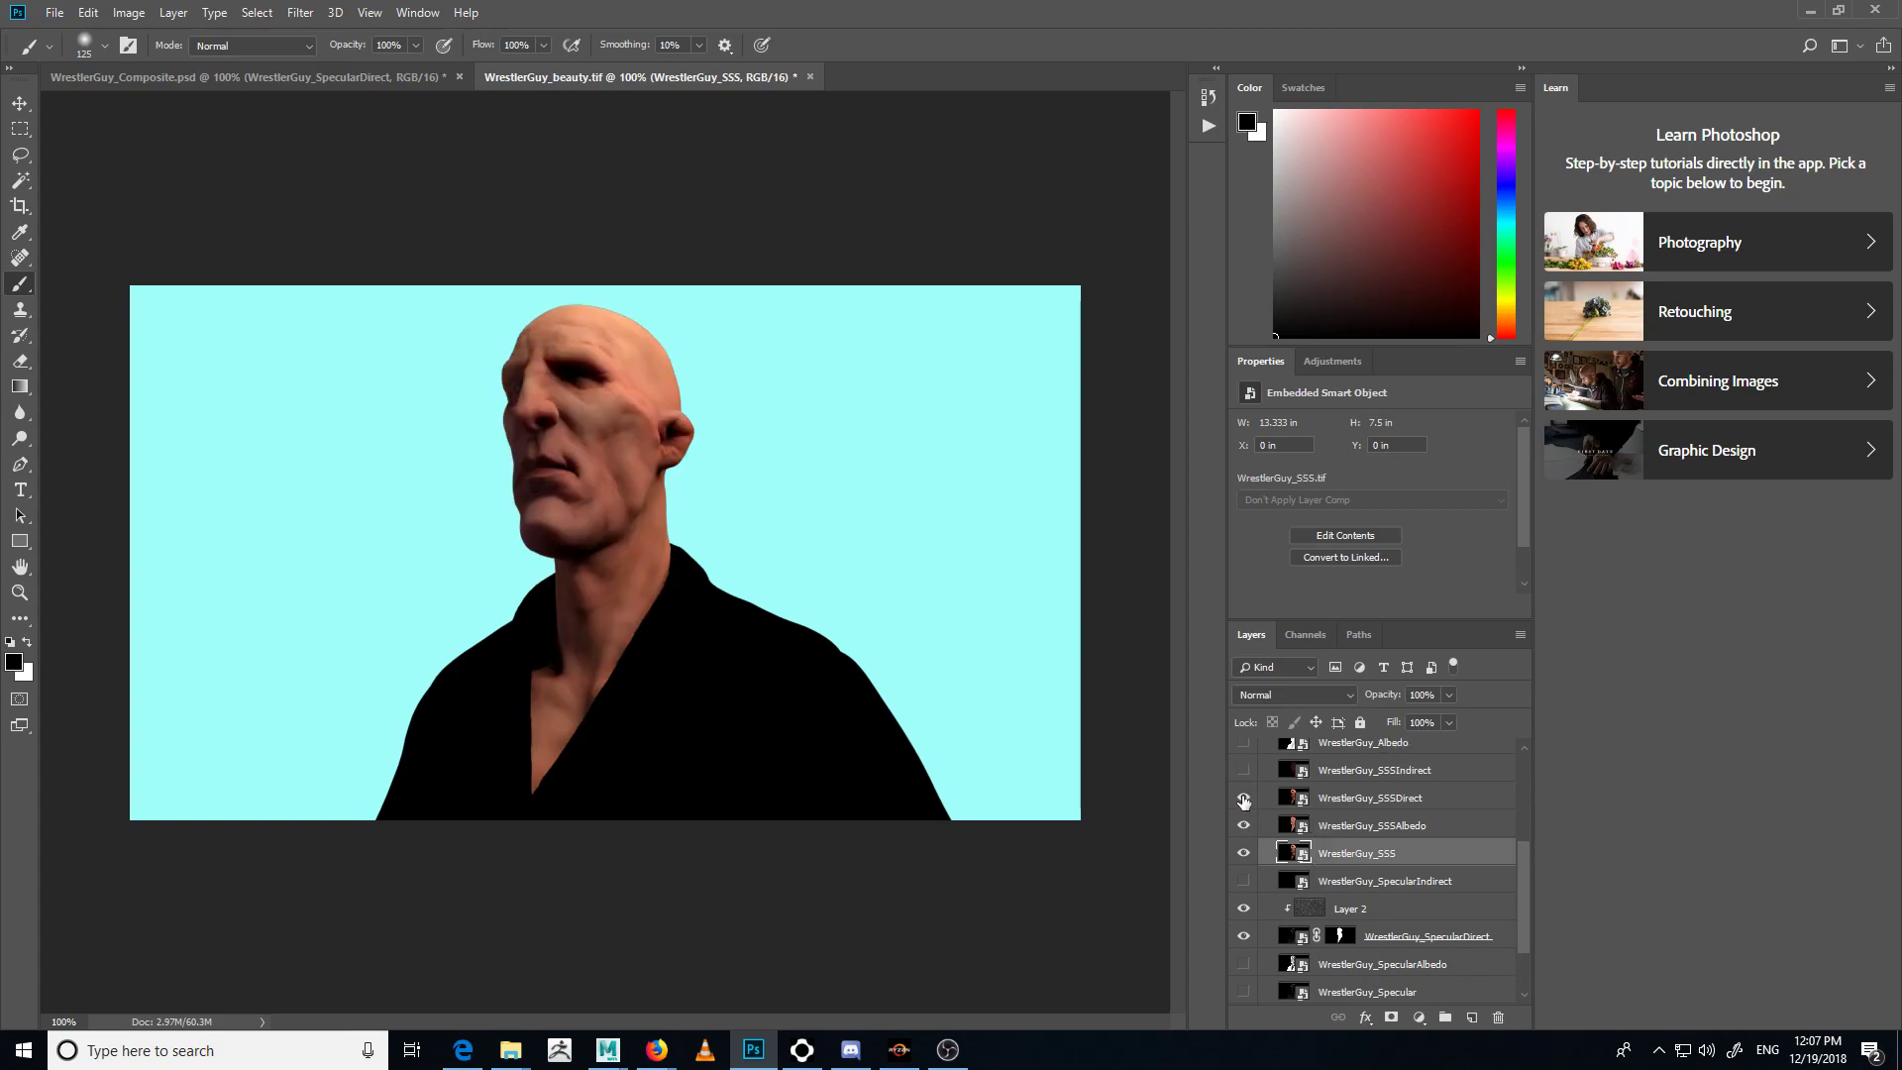
left_click(1244, 854)
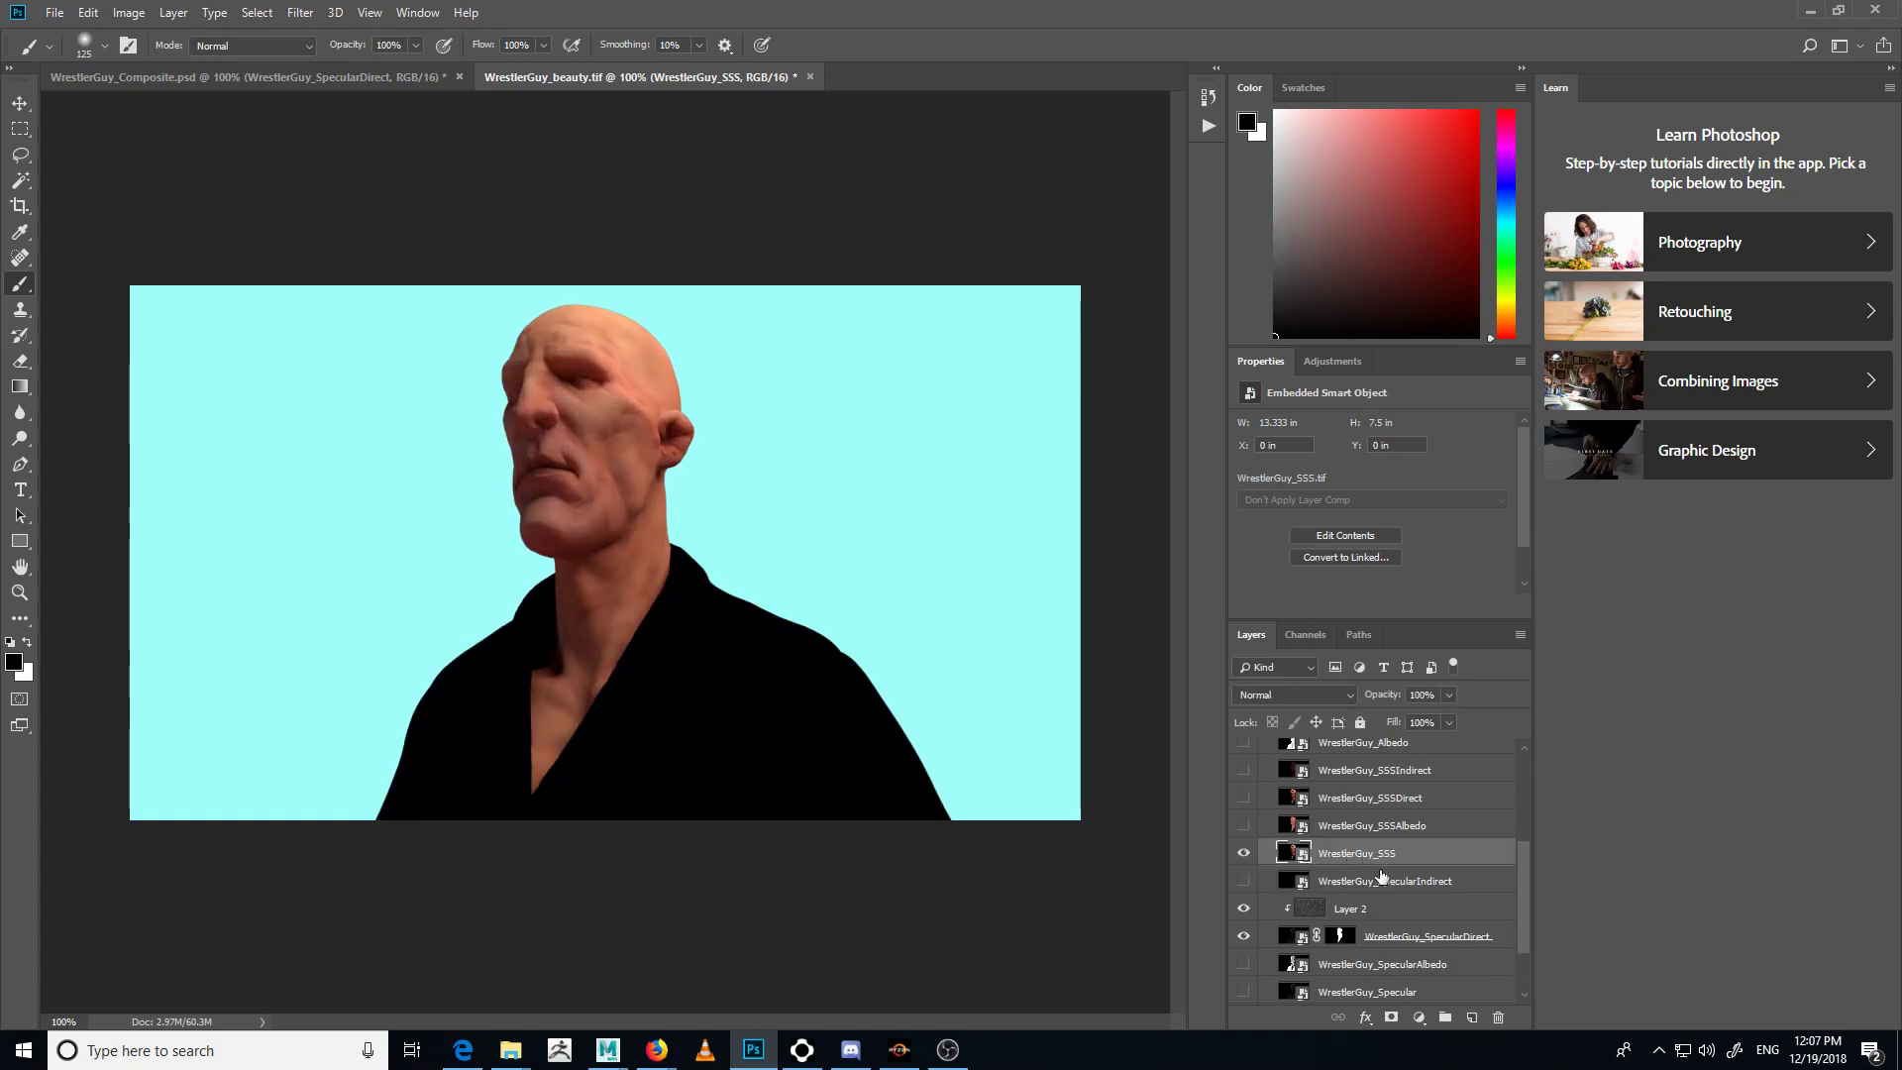
- Set the WrestlerGuy_SSS layer's blend mode to Color and check the effect on the face and robe
left_click(1293, 694)
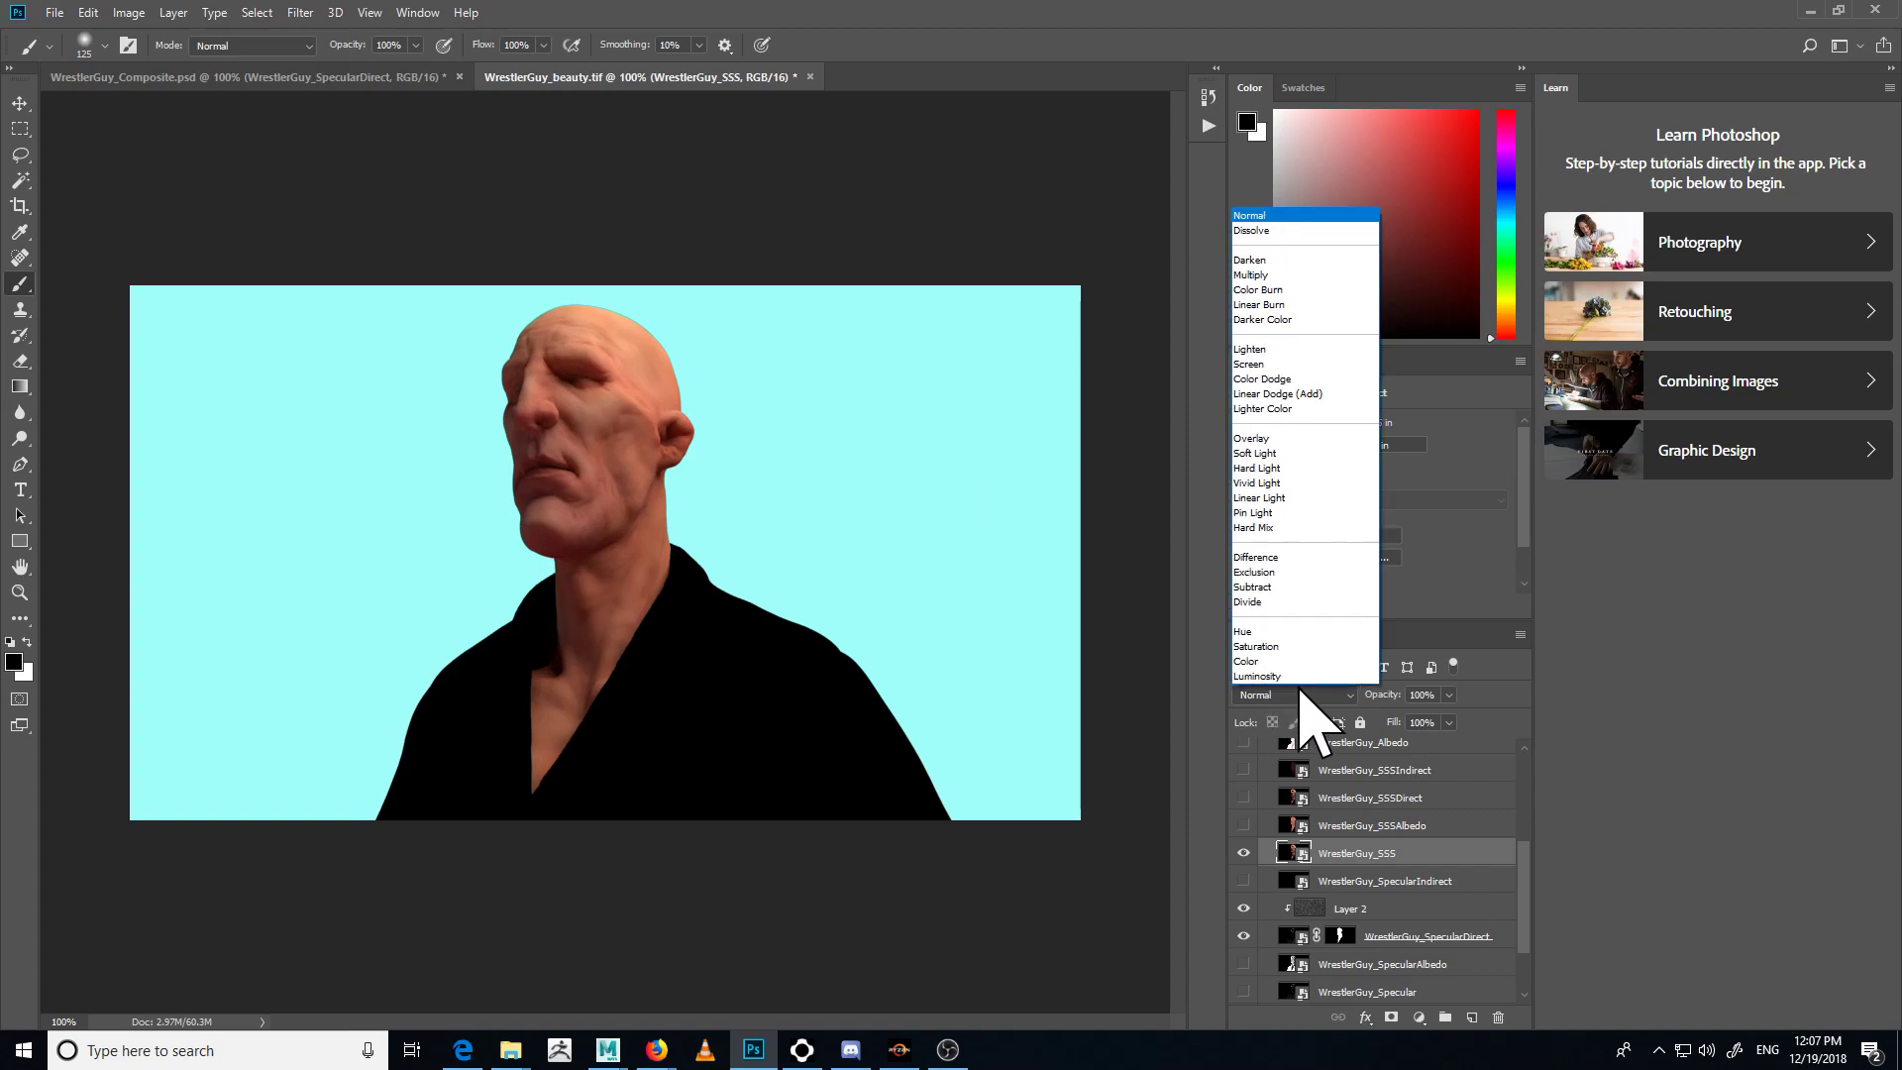
left_click(1278, 661)
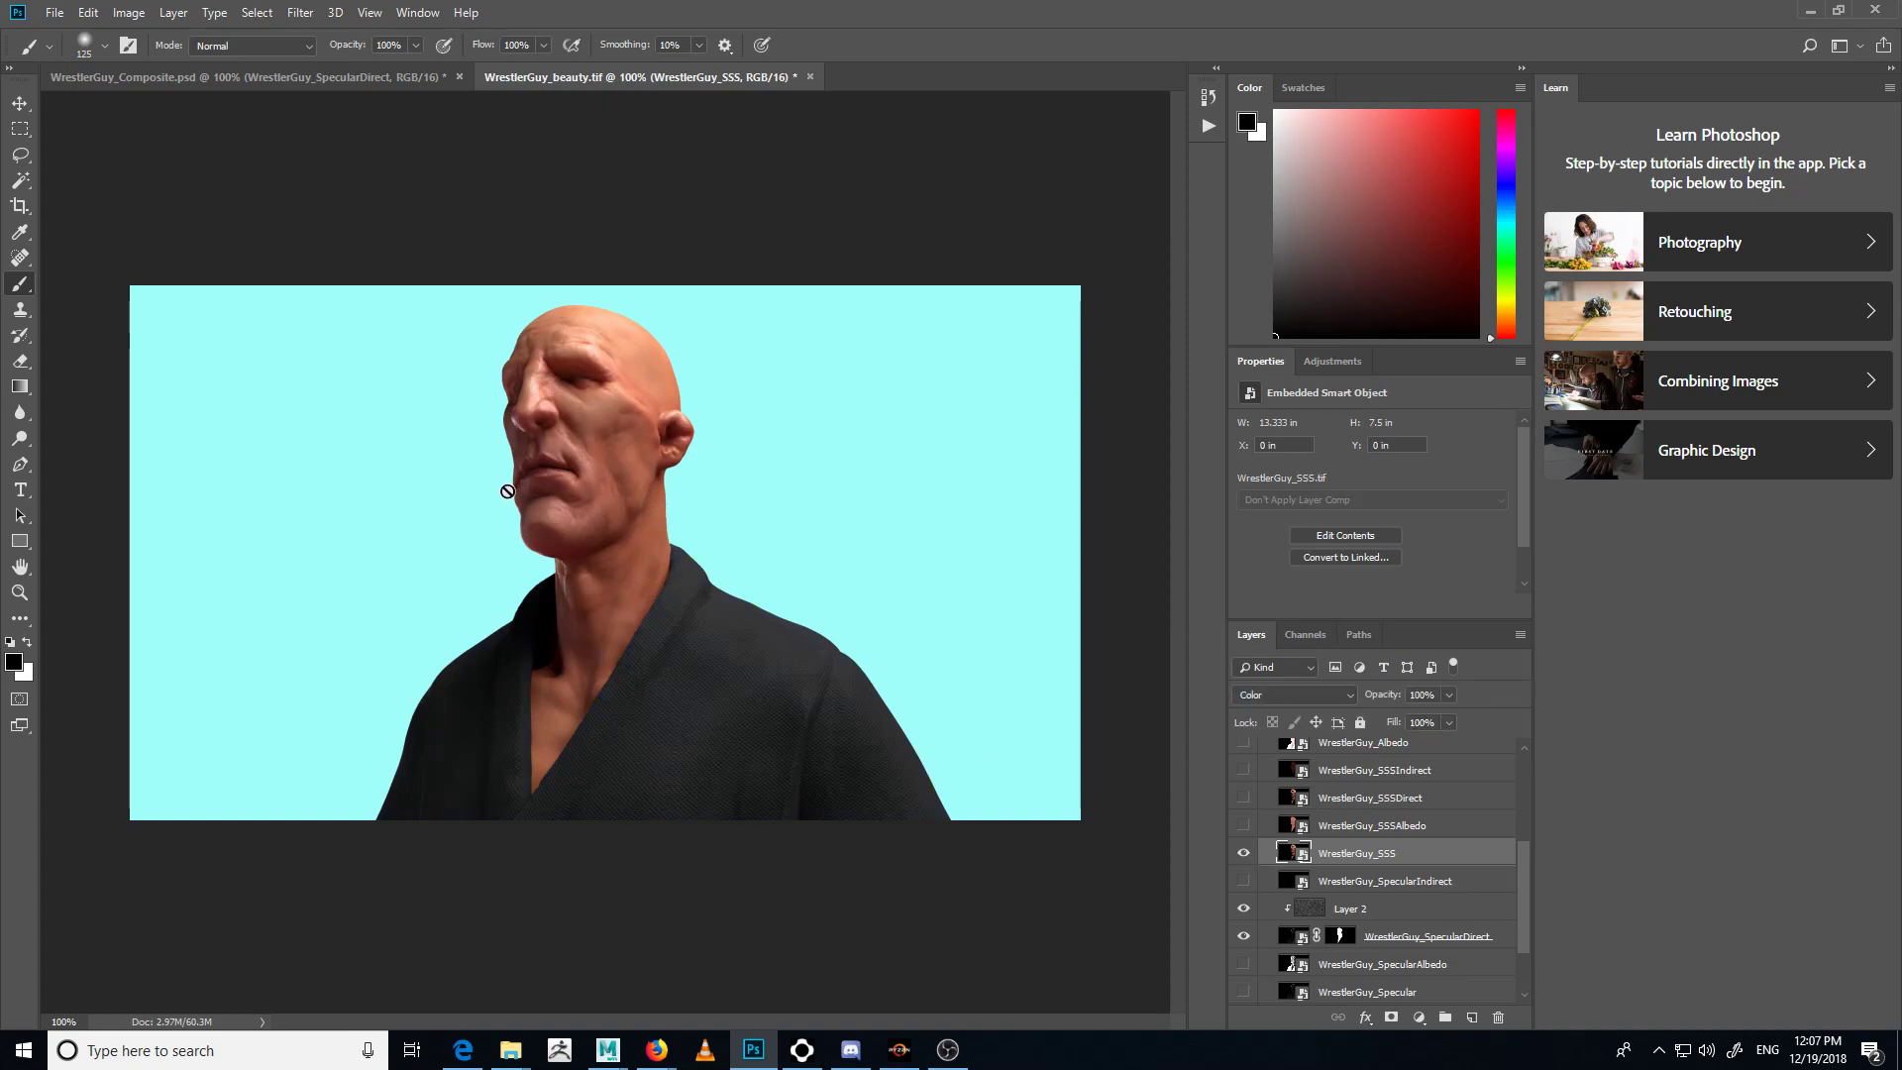
key("z")
left_click_drag(535, 470, 680, 445)
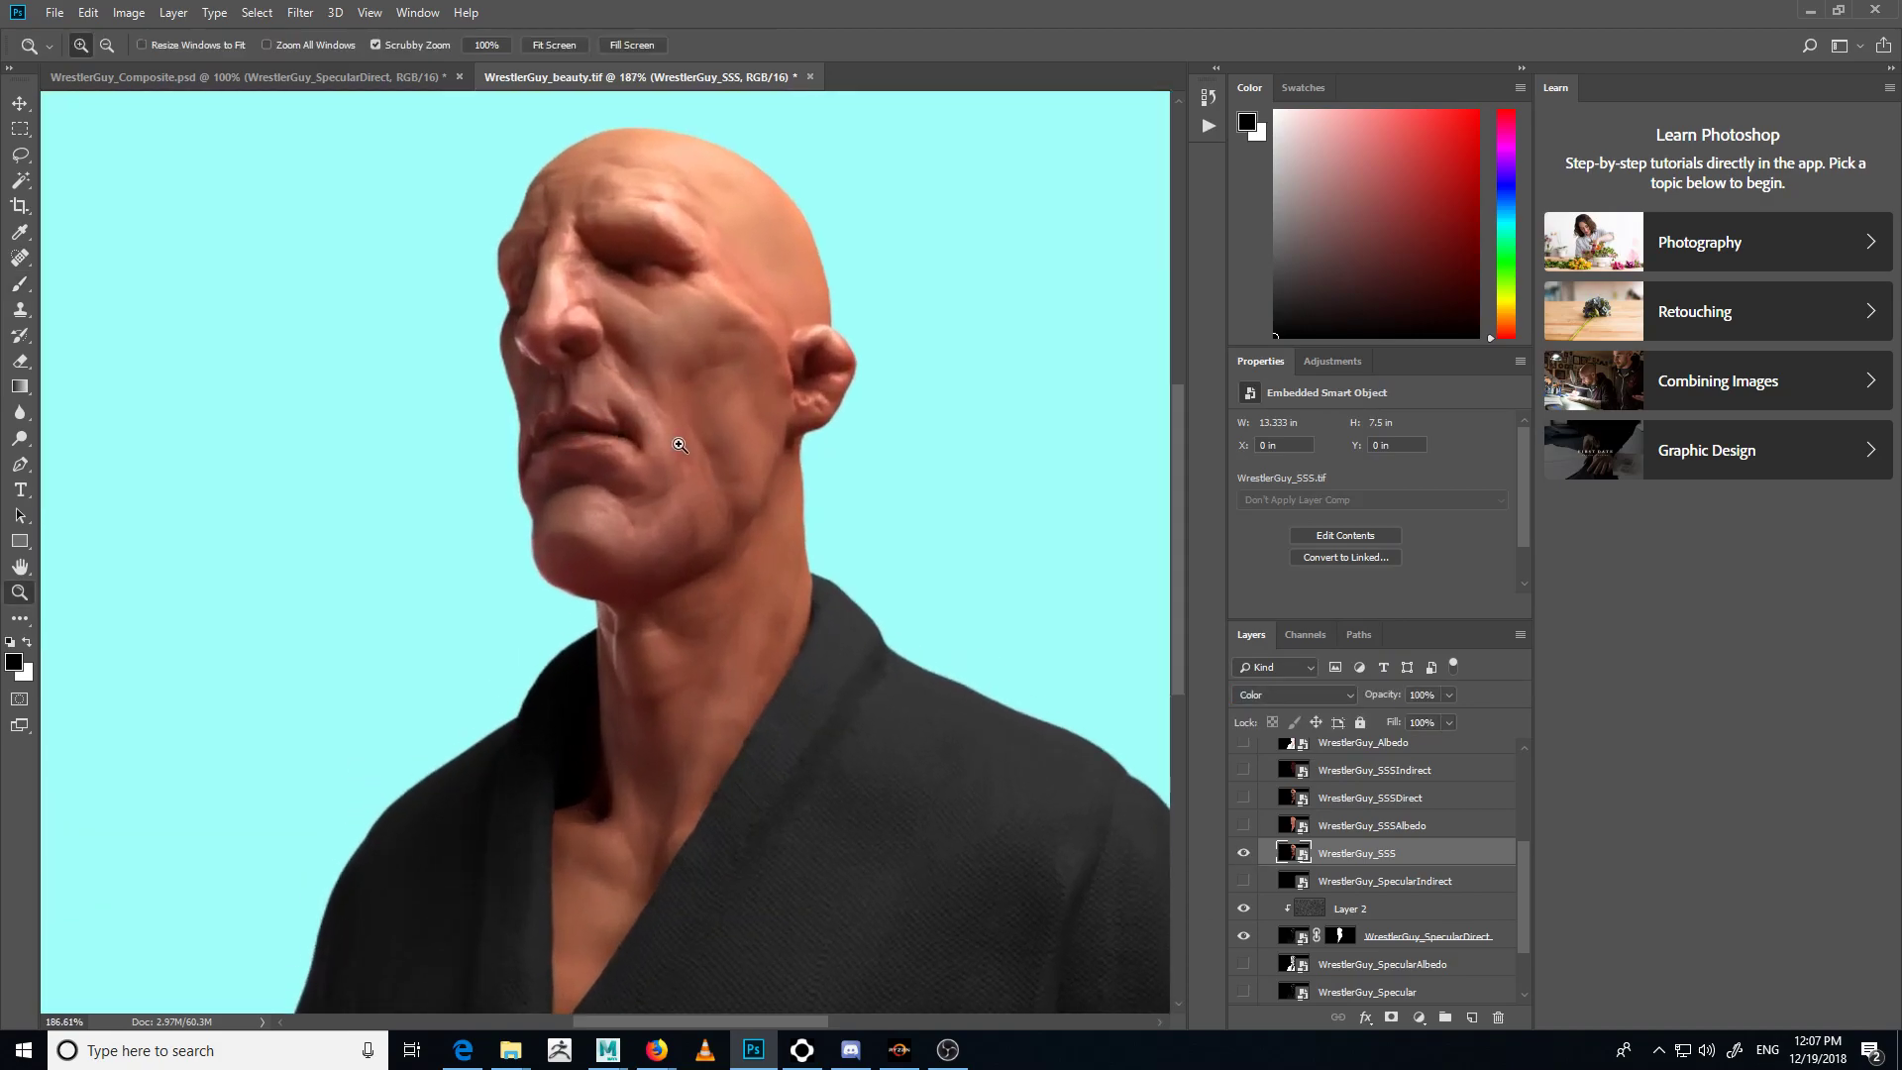
left_click_drag(688, 542, 673, 601)
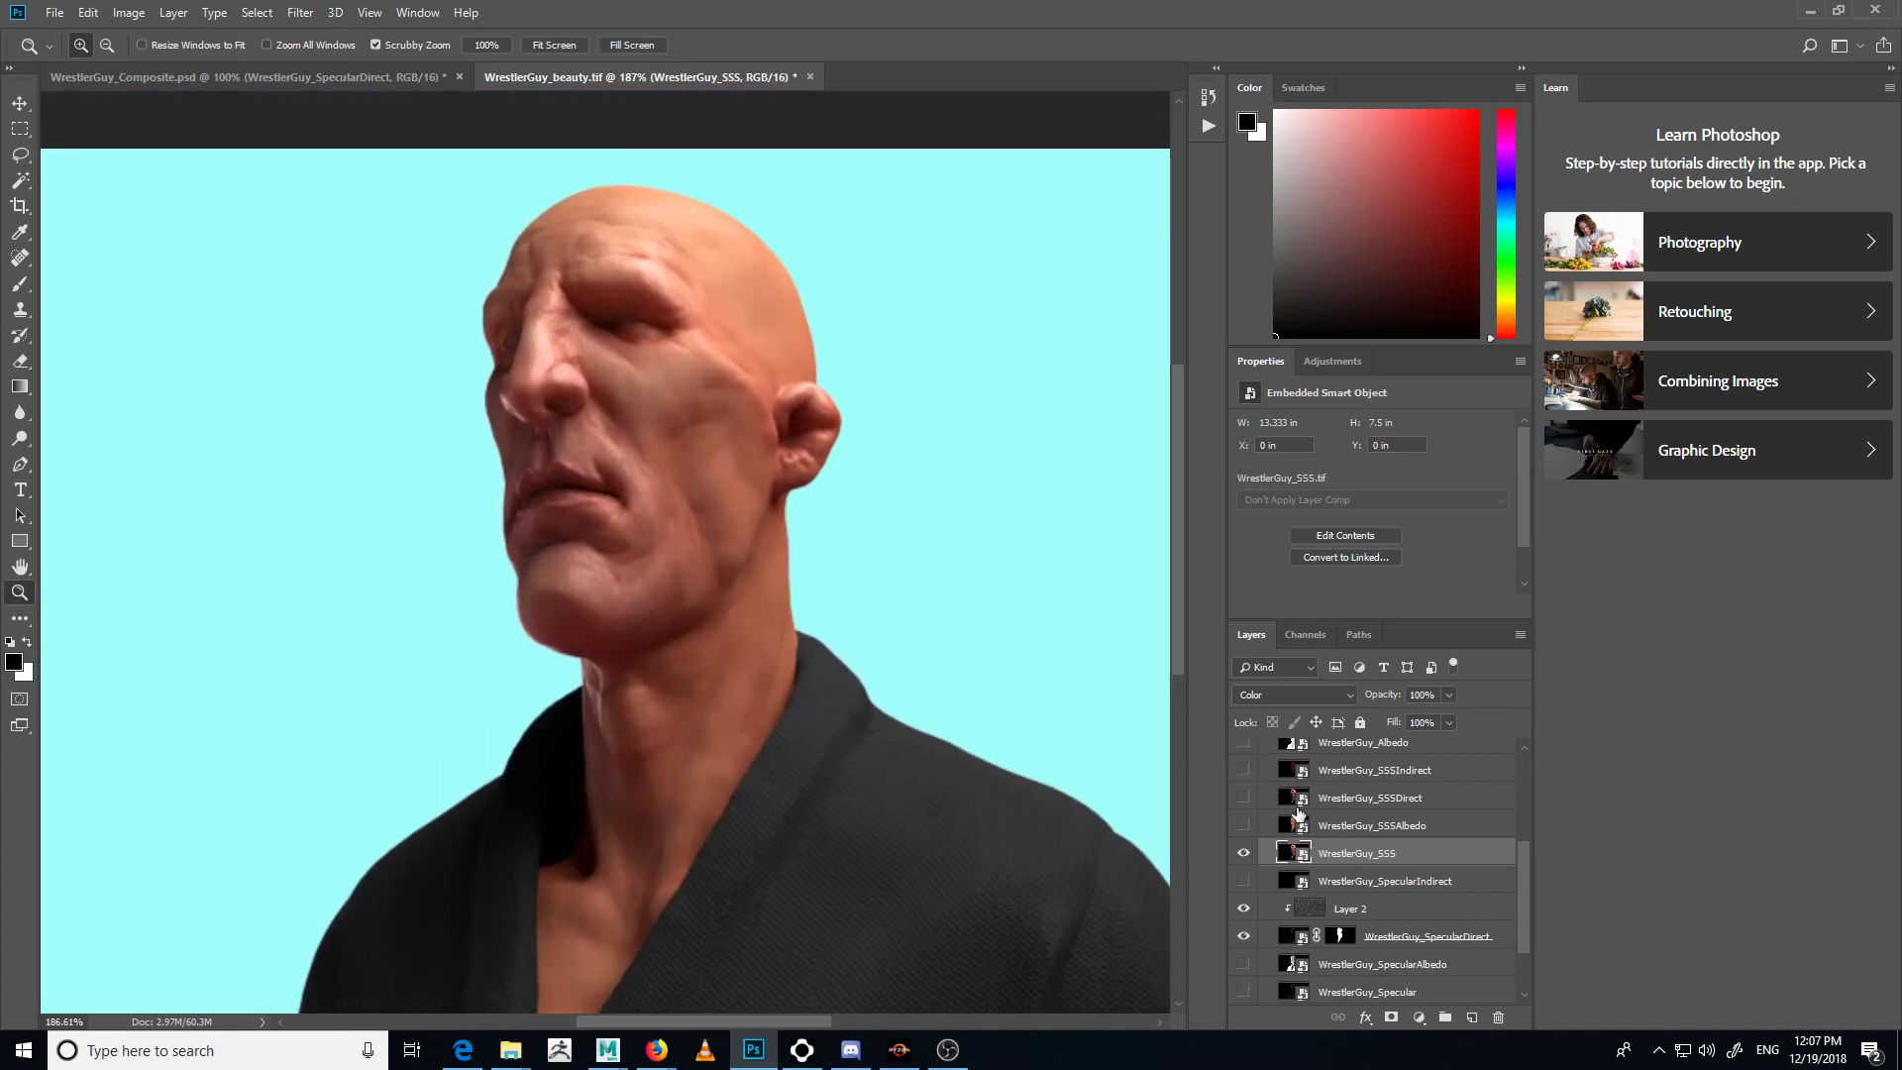
- Replace the cyan fill of the background layer, Layer 1, with a dark teal and shift that fill to a dark blue
scroll(1415, 908, "down", 3)
left_click(1397, 987)
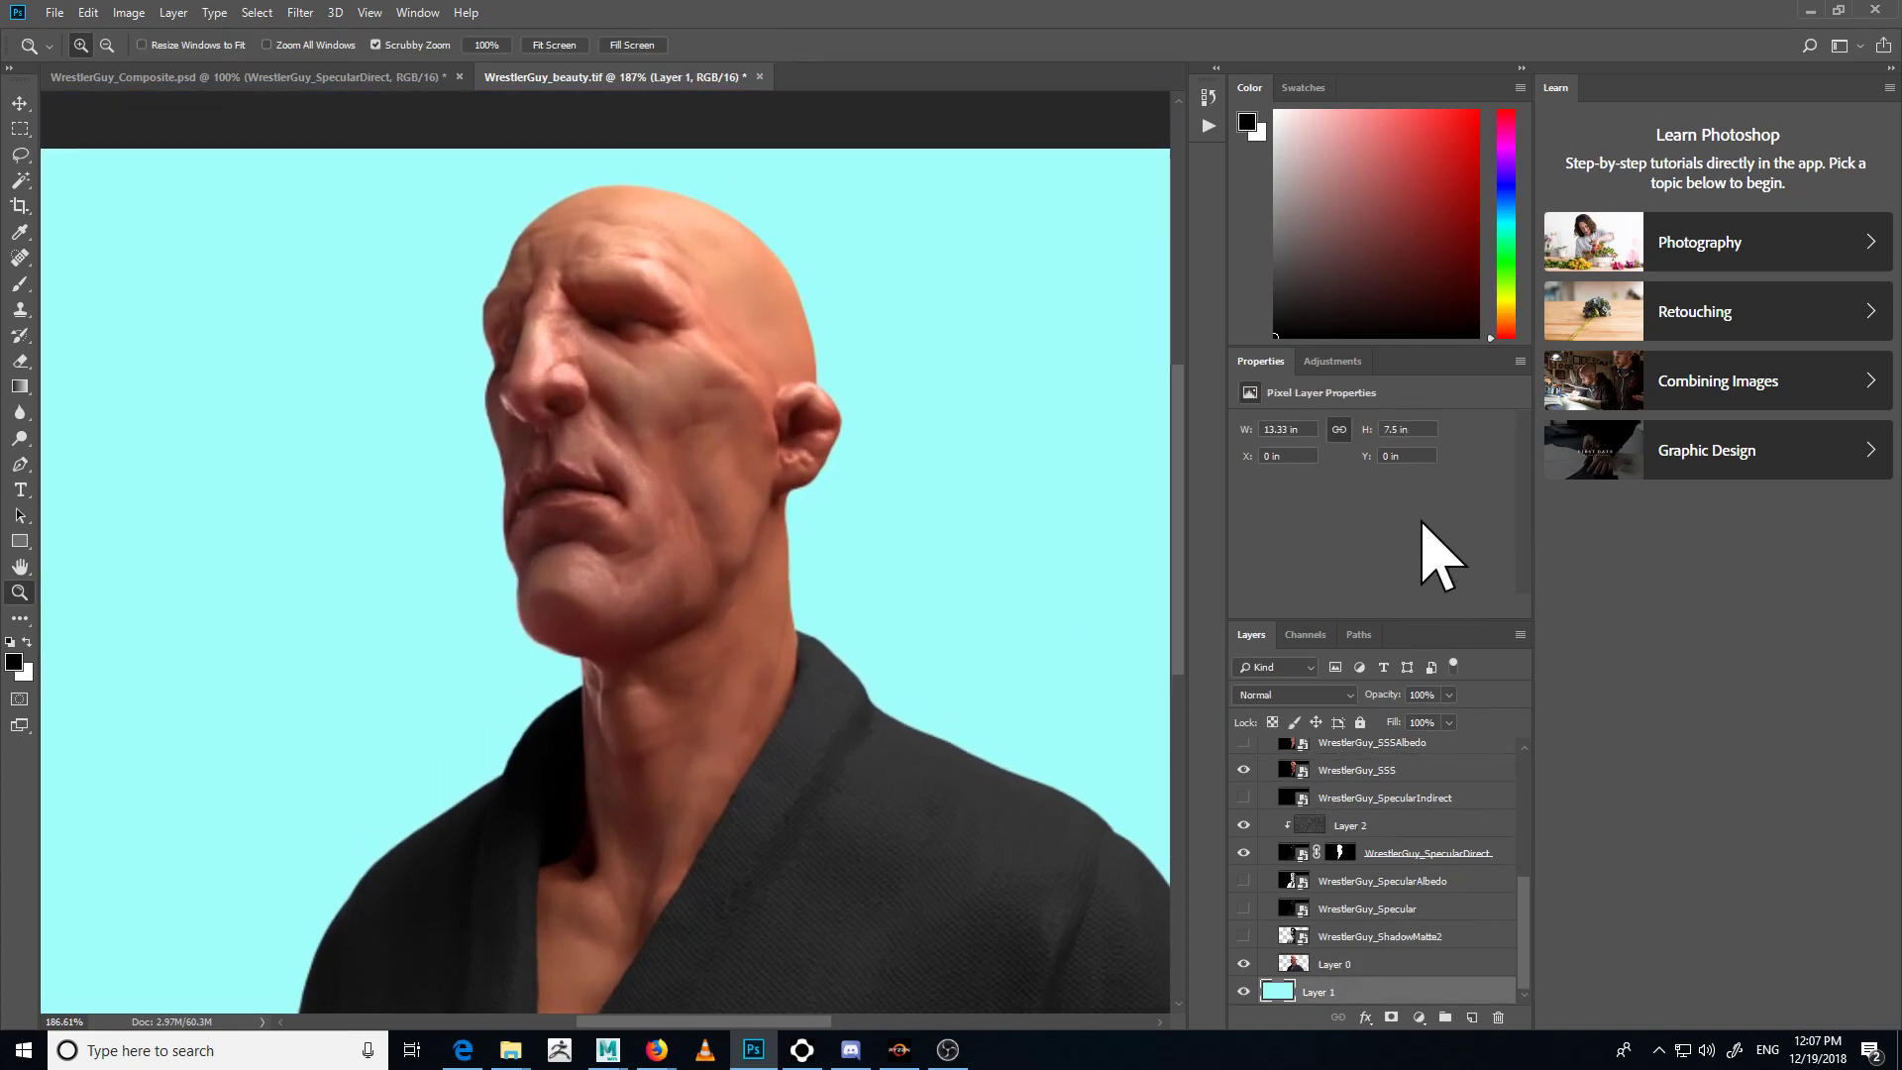
left_click(1433, 694)
key("b")
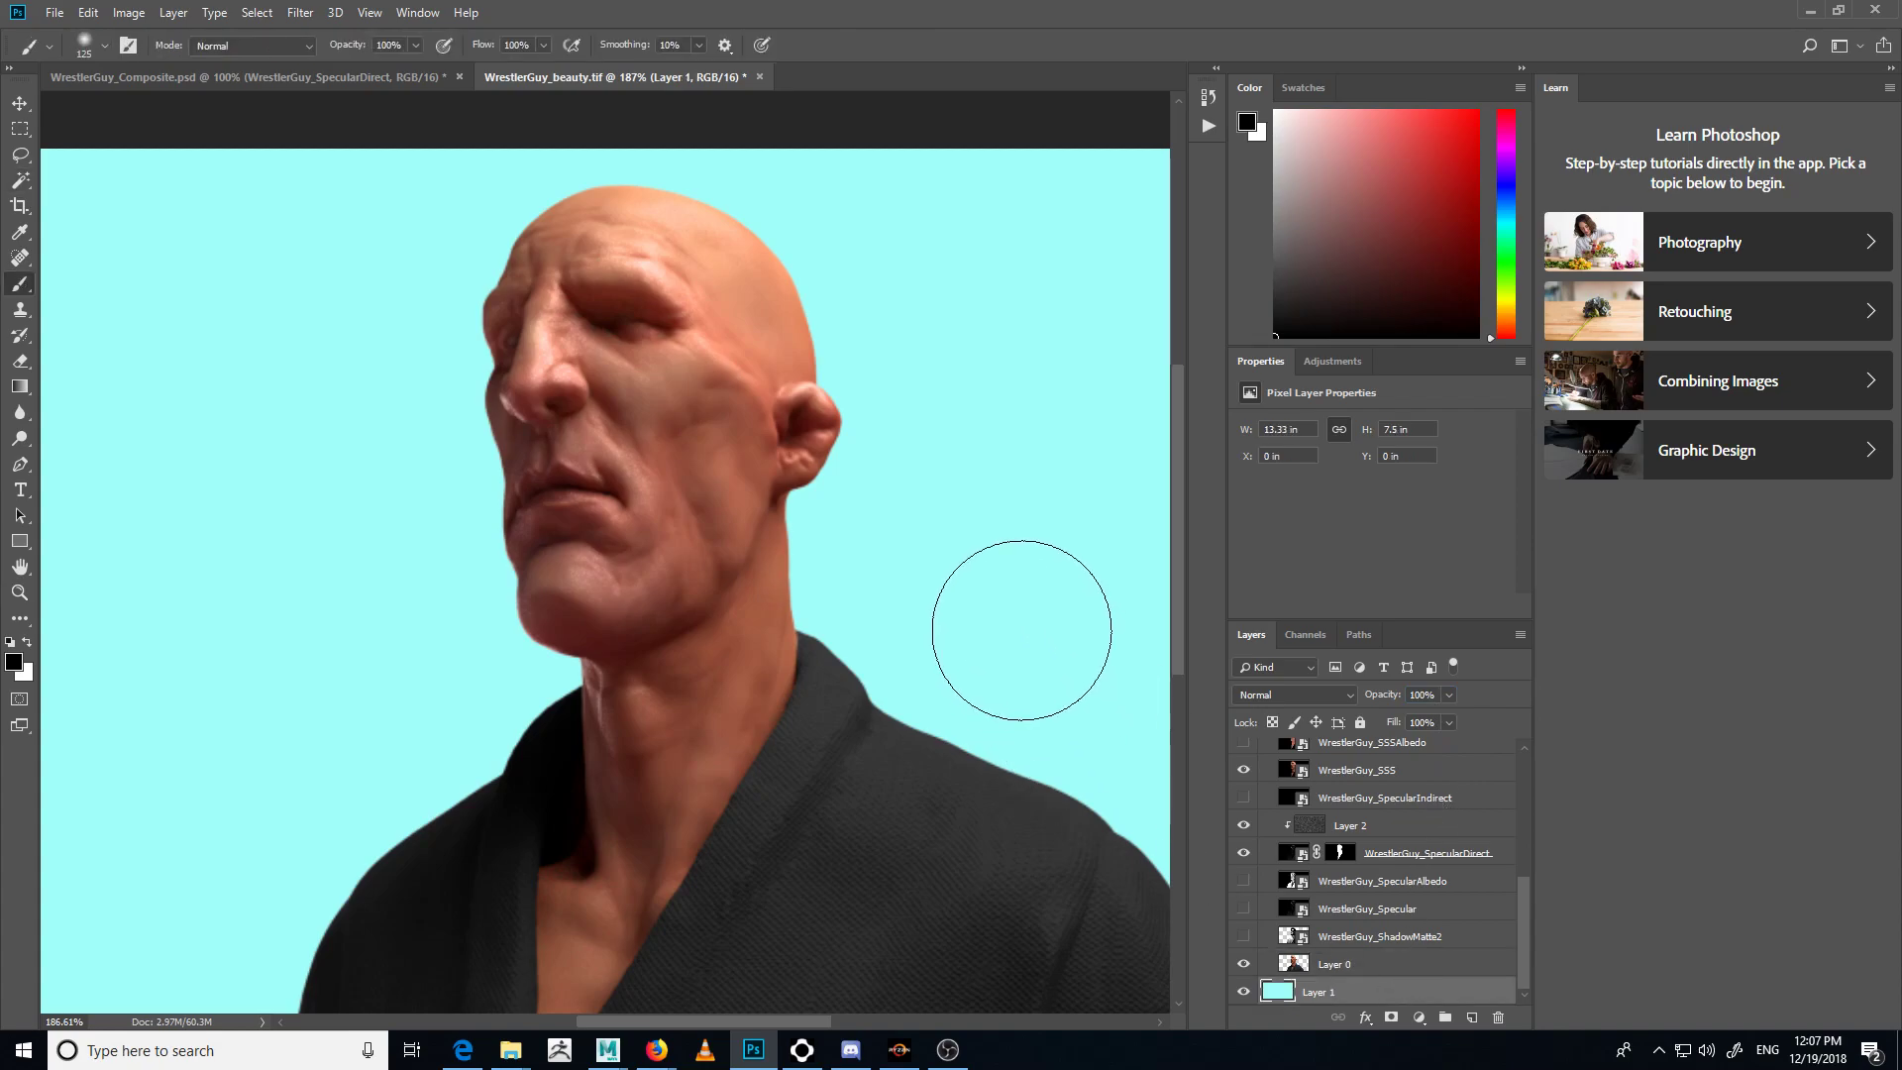
left_click(1024, 621, "alt")
key("ctrl+minus")
key("ctrl+minus")
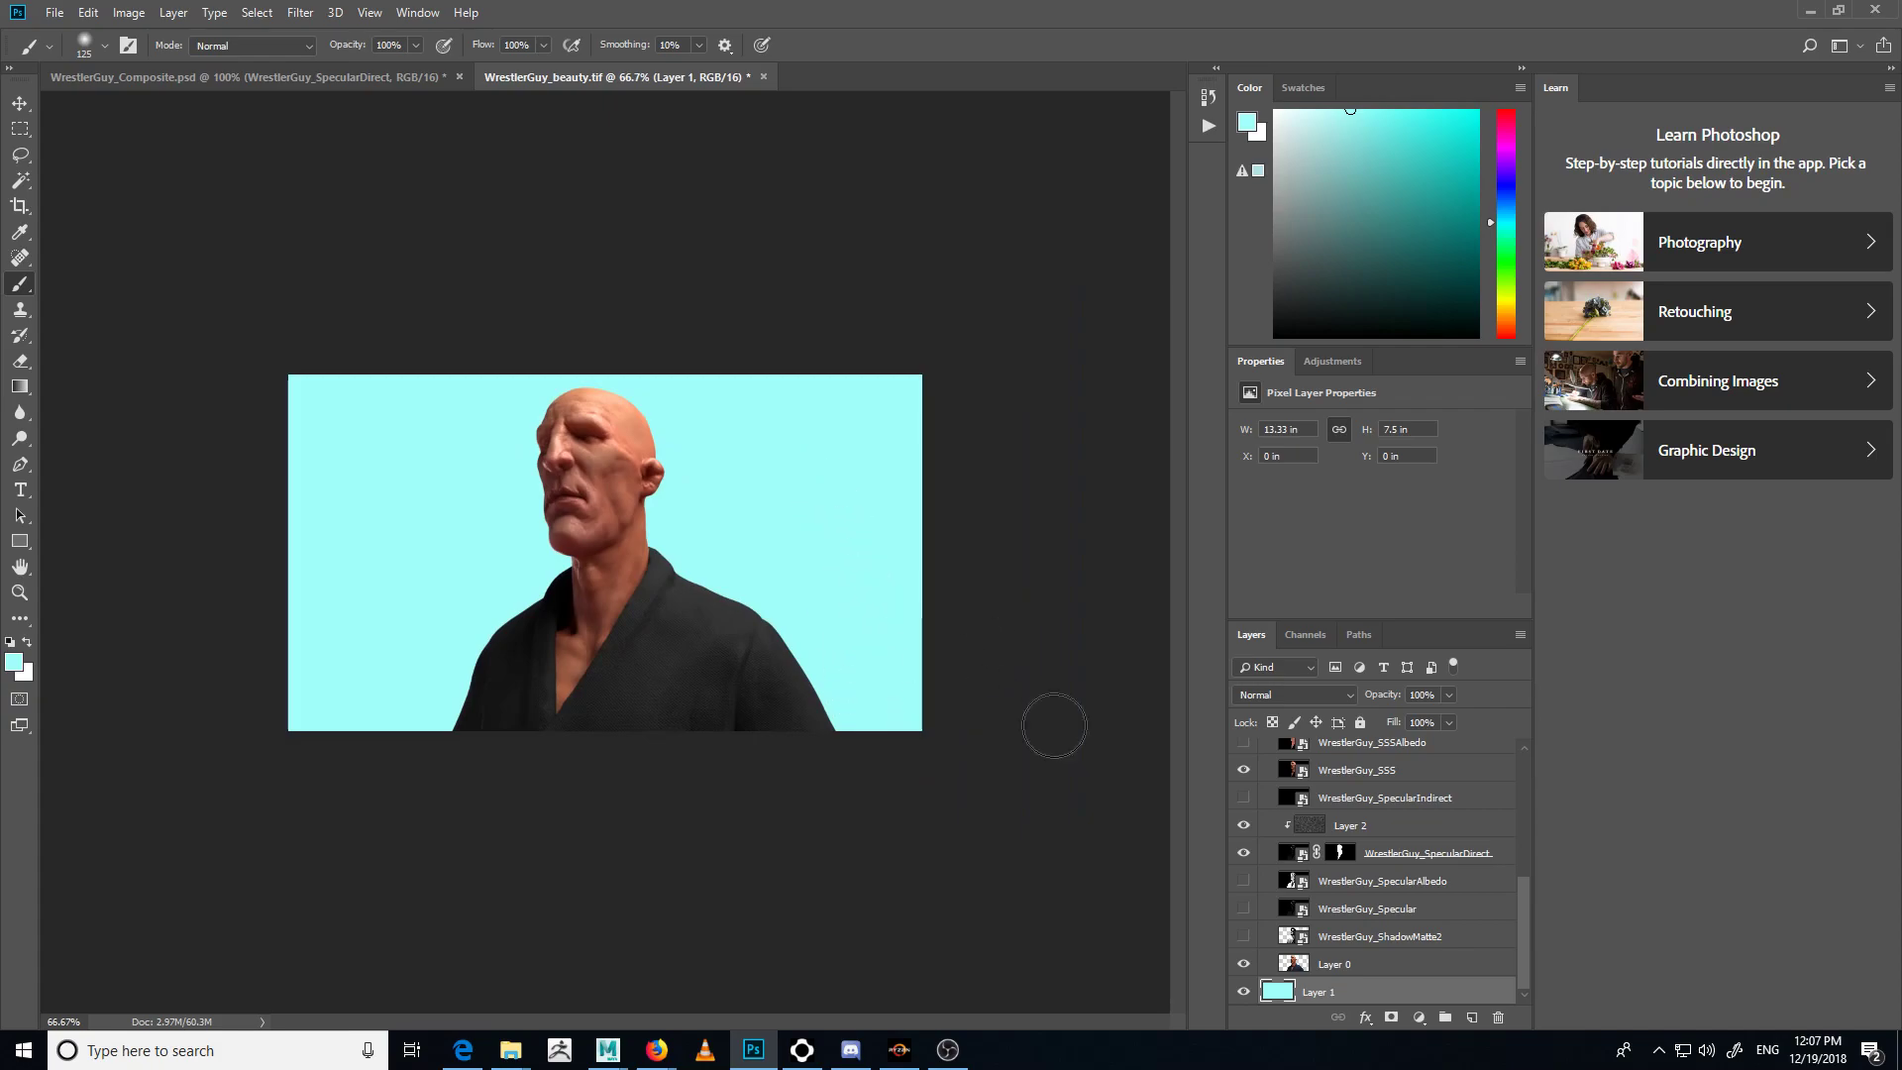
left_click_drag(1407, 313, 1306, 306)
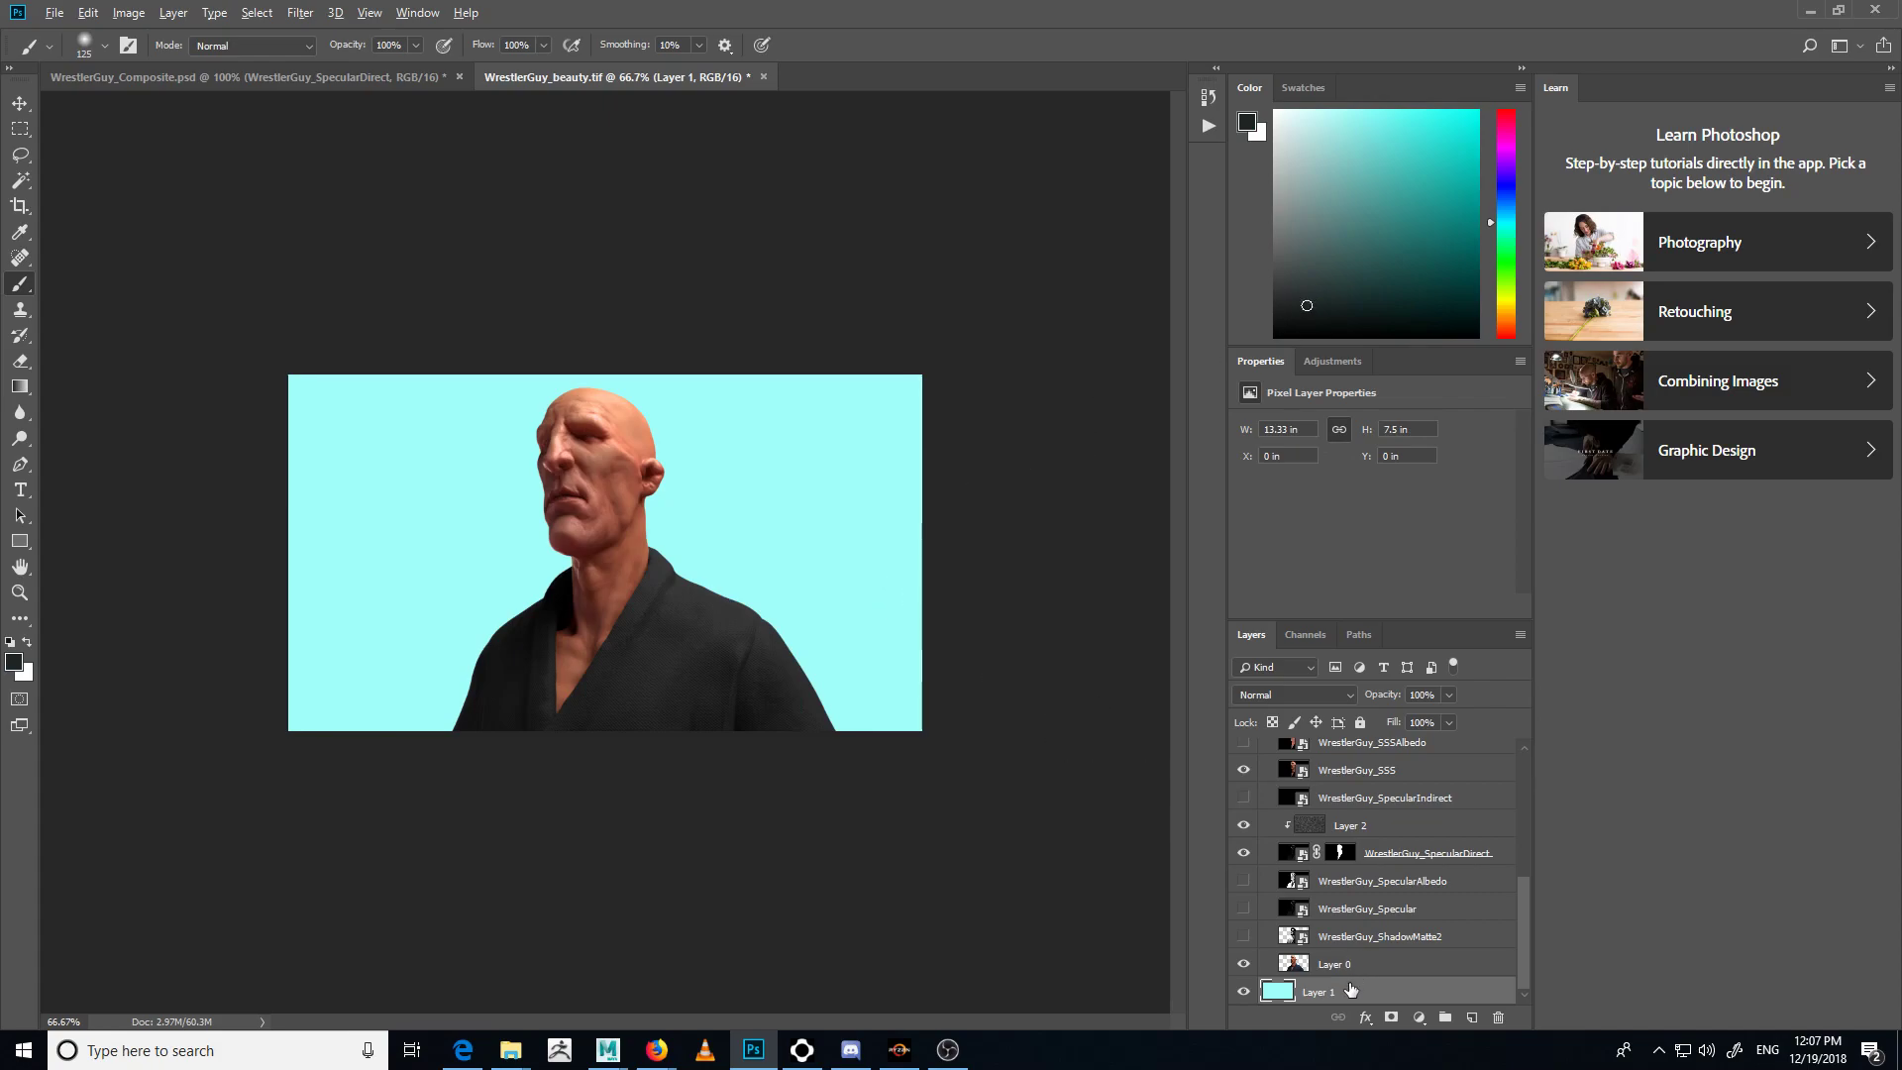
key("alt+BackSpace")
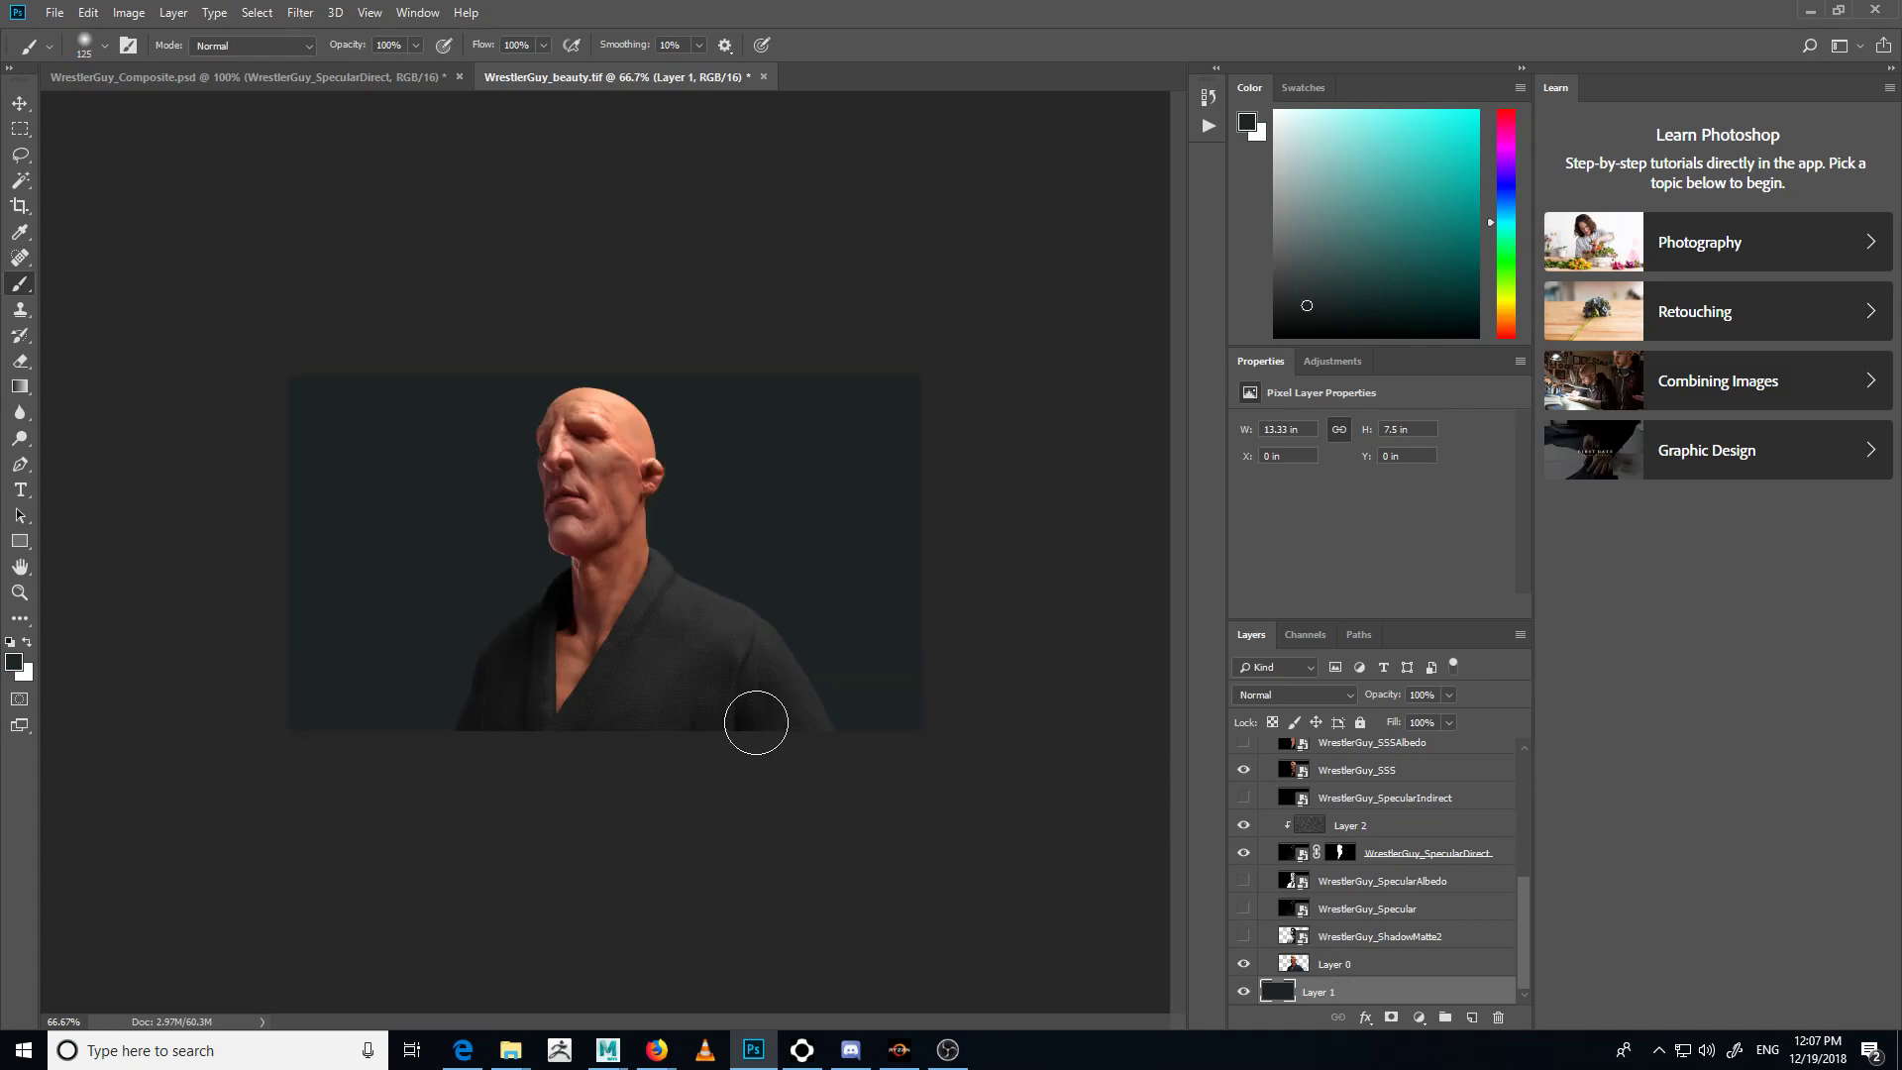
left_click_drag(1507, 222, 1507, 188)
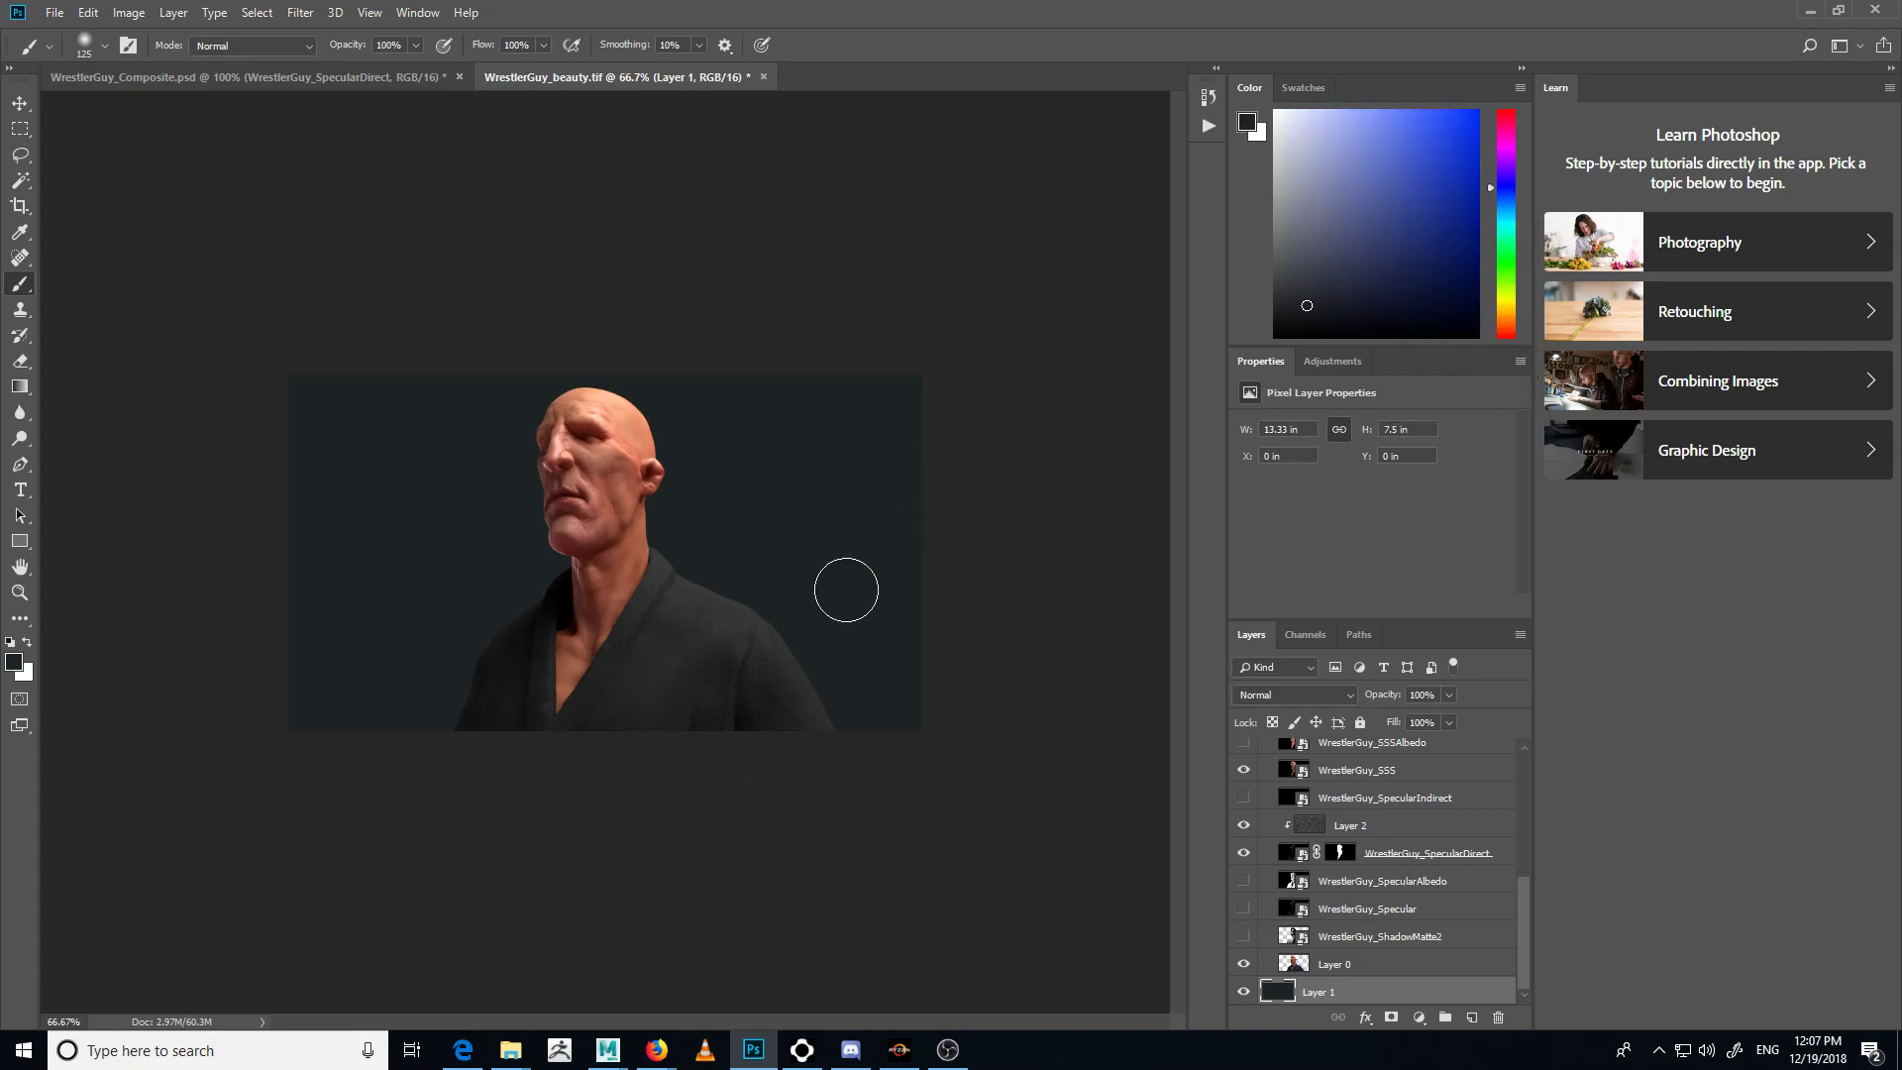
mouse_move(1508, 282)
left_mouse_down()
mouse_move(1512, 373)
mouse_move(1510, 189)
left_mouse_up()
- Draw a linear gradient down the background layer from a slightly lighter dark blue to the existing dark blue
key("x")
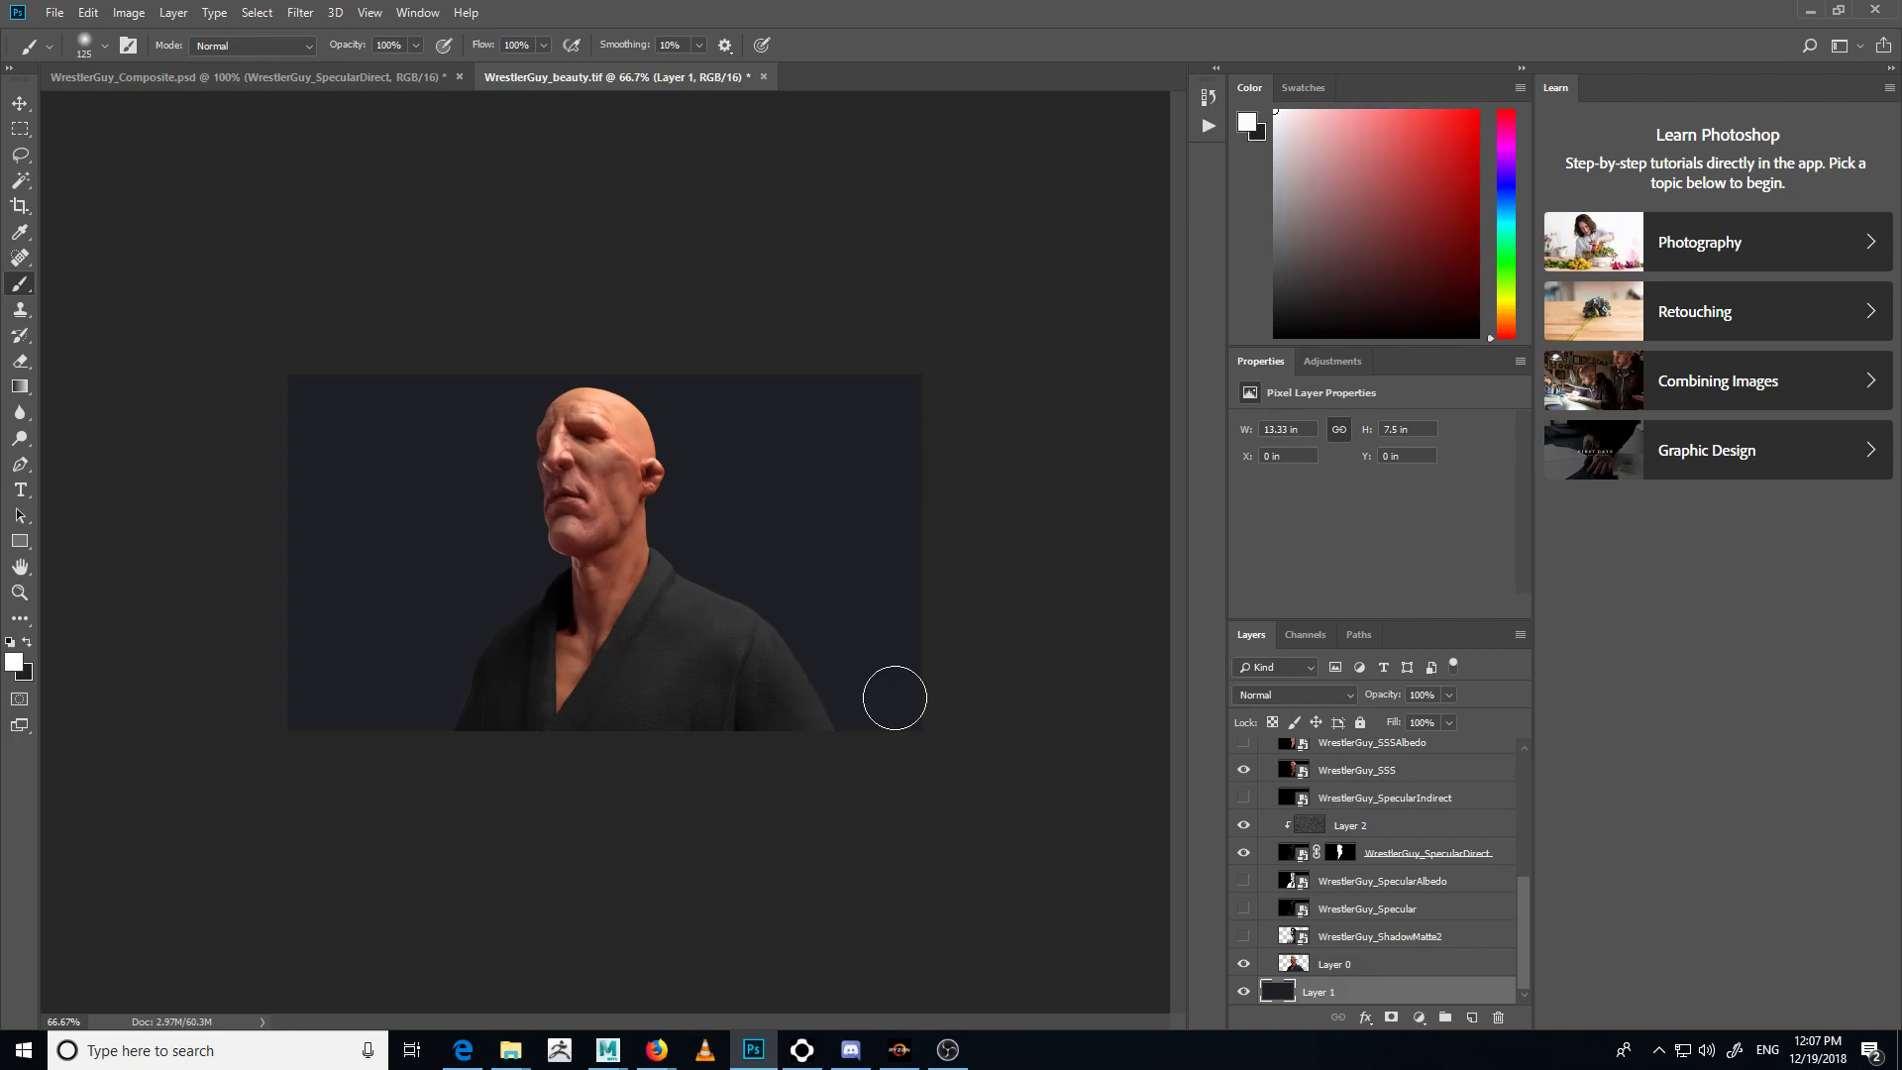
left_click(867, 679, "alt")
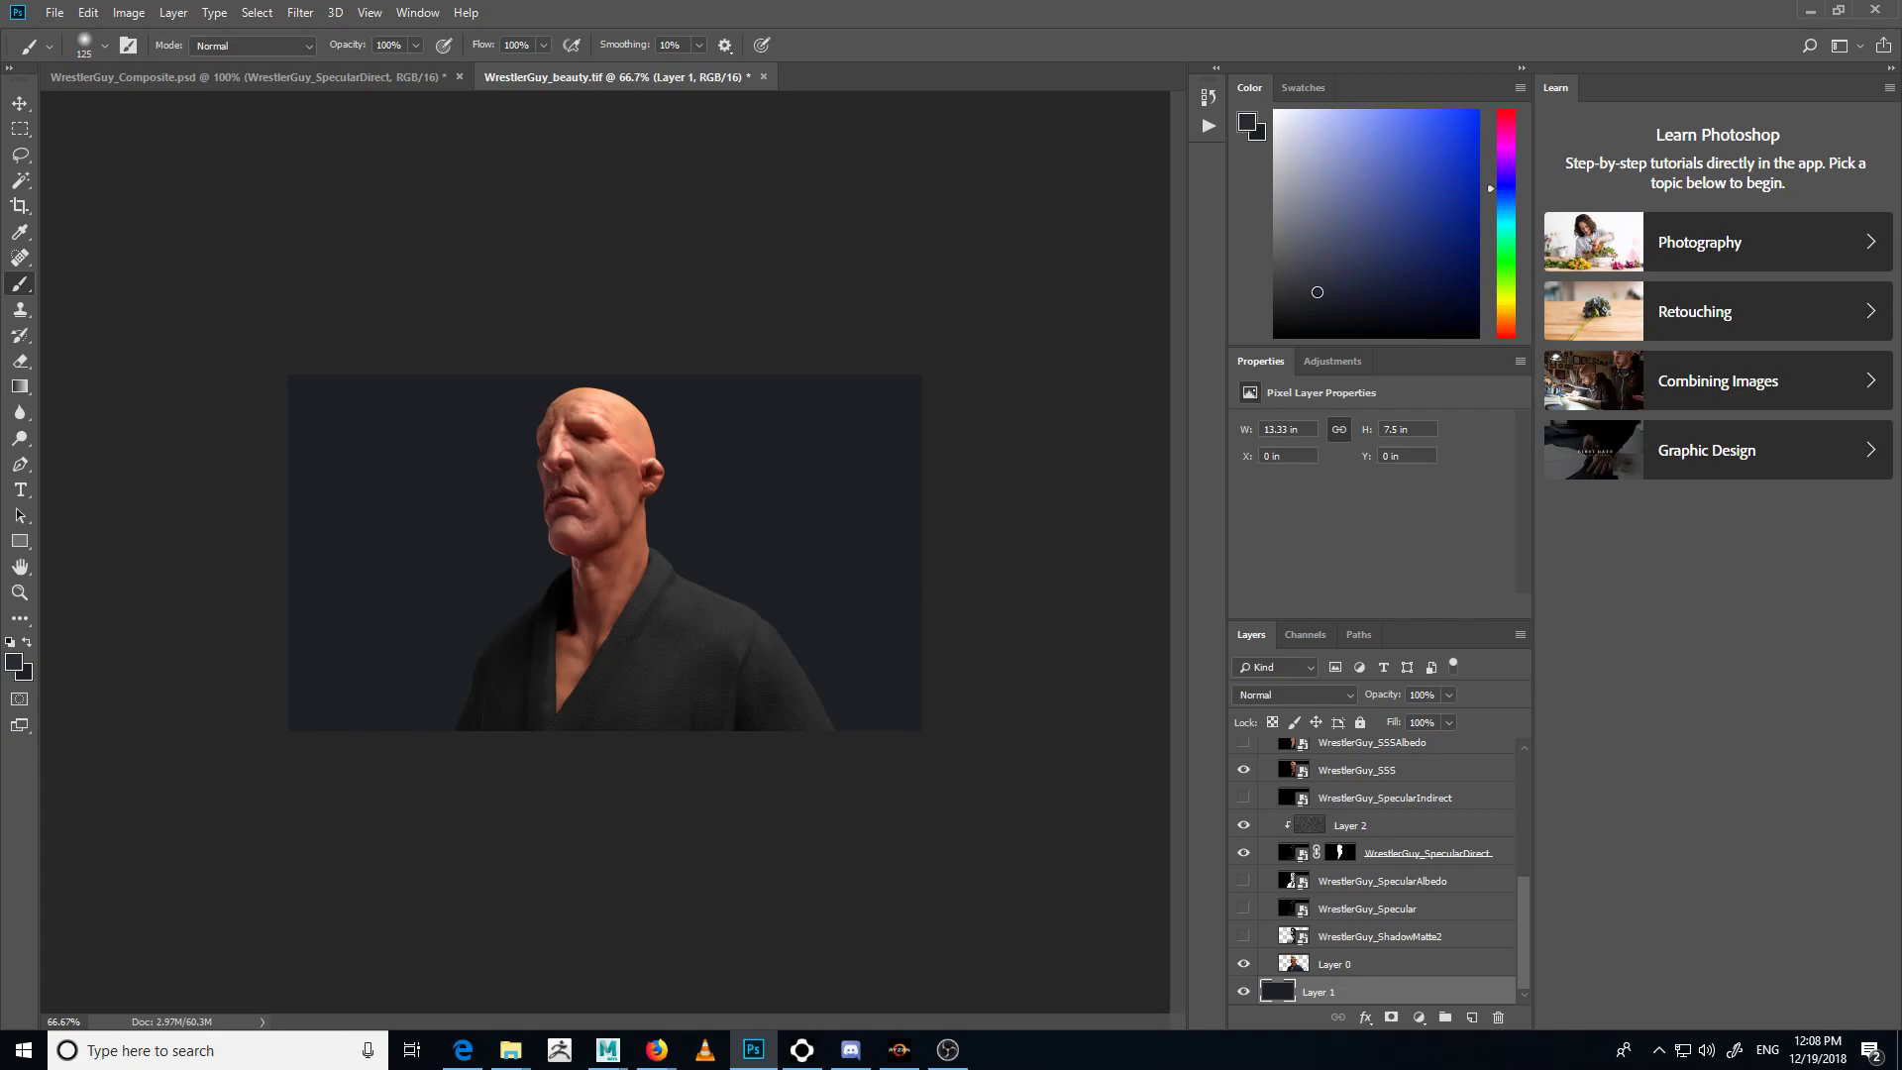
key("g")
left_click_drag(674, 431, 752, 710)
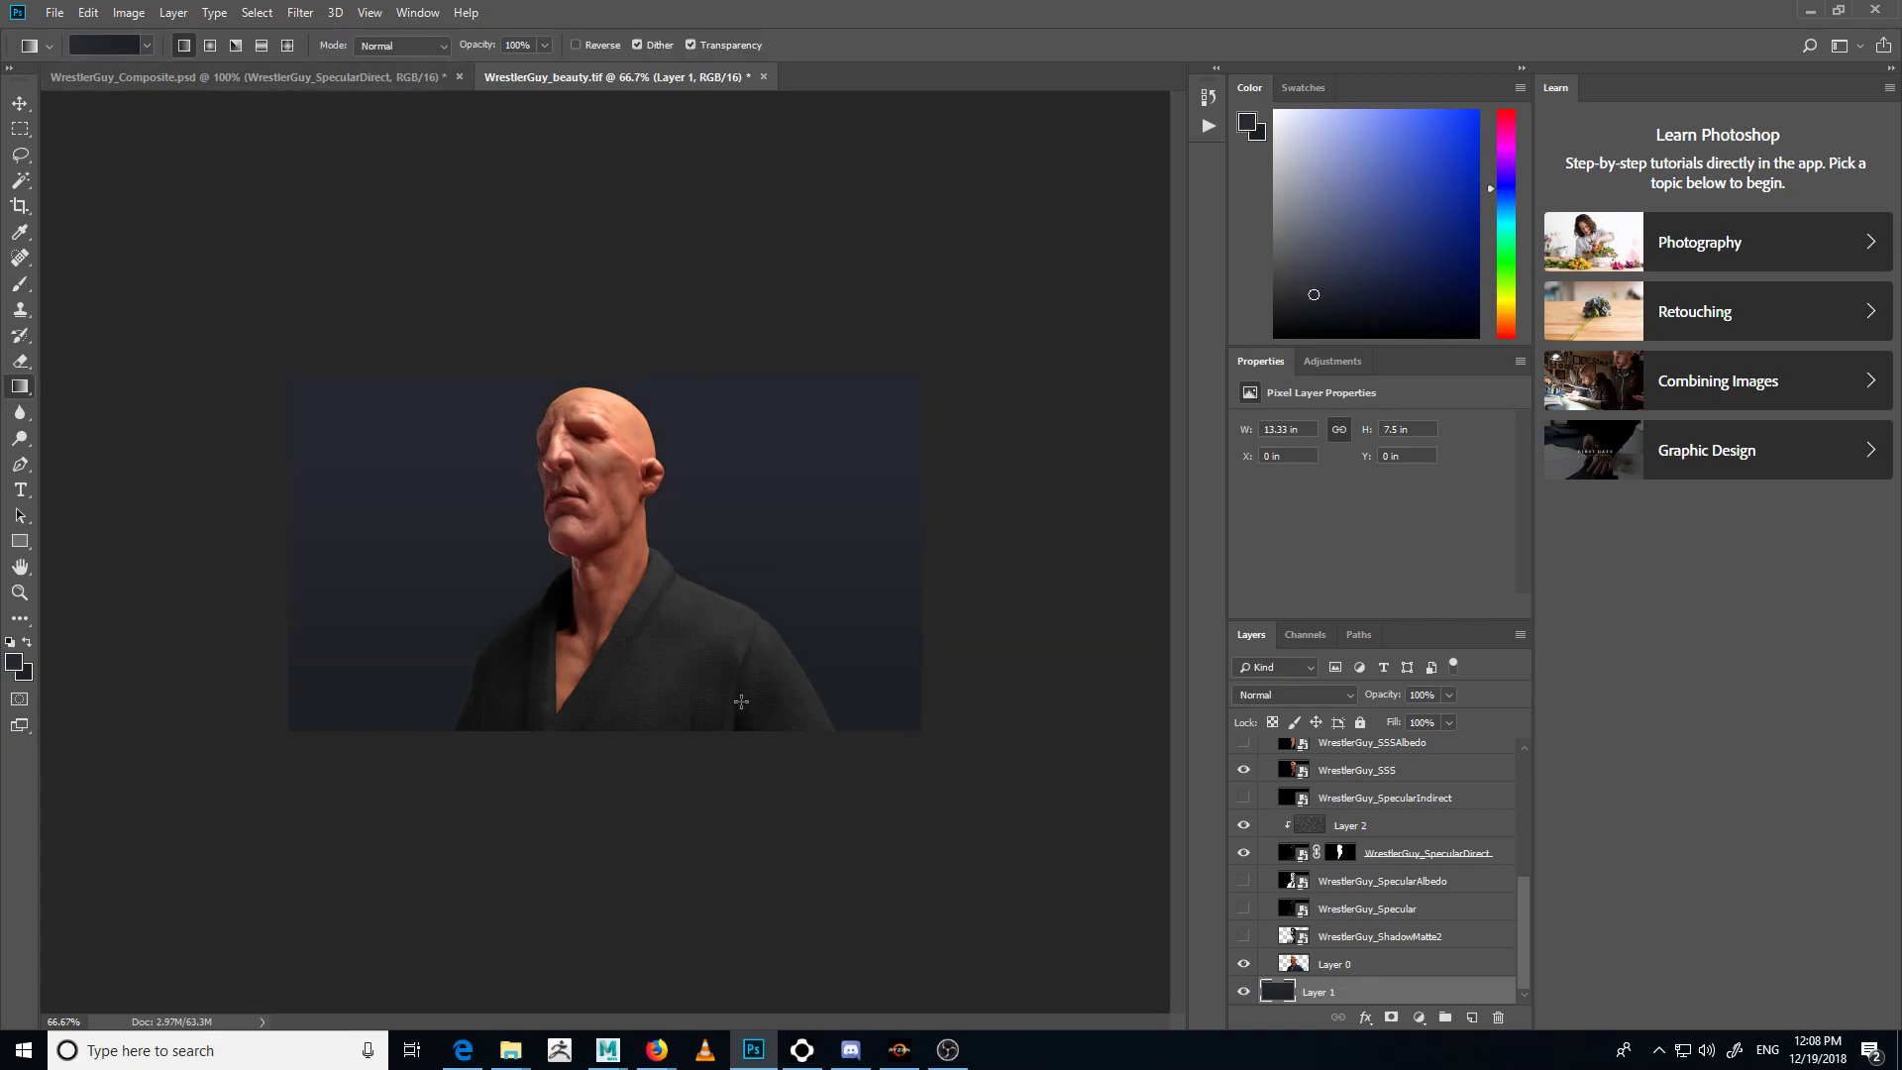
- Inspect the figure against the gradient background up close, nudging the background layer slightly left and back again
key("ctrl+1")
key("ctrl+Left")
key("ctrl+equal")
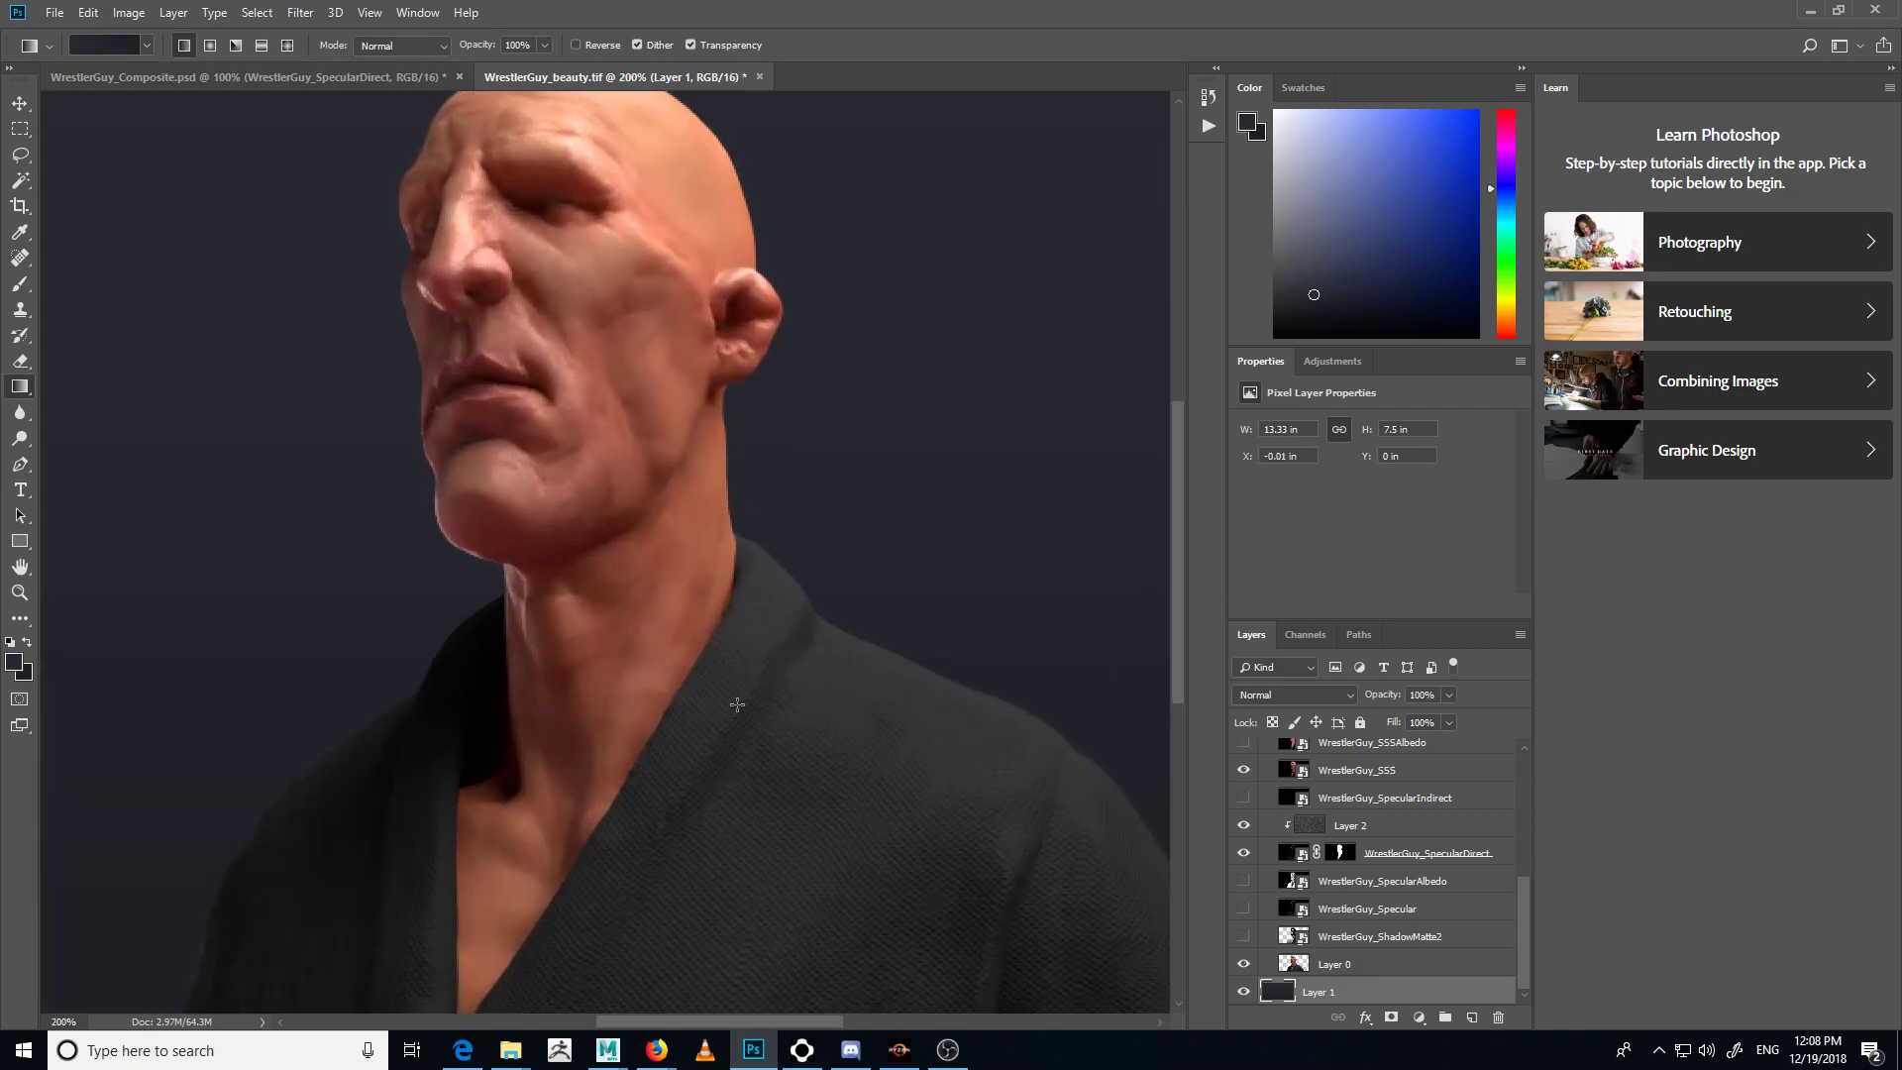
key("ctrl+minus")
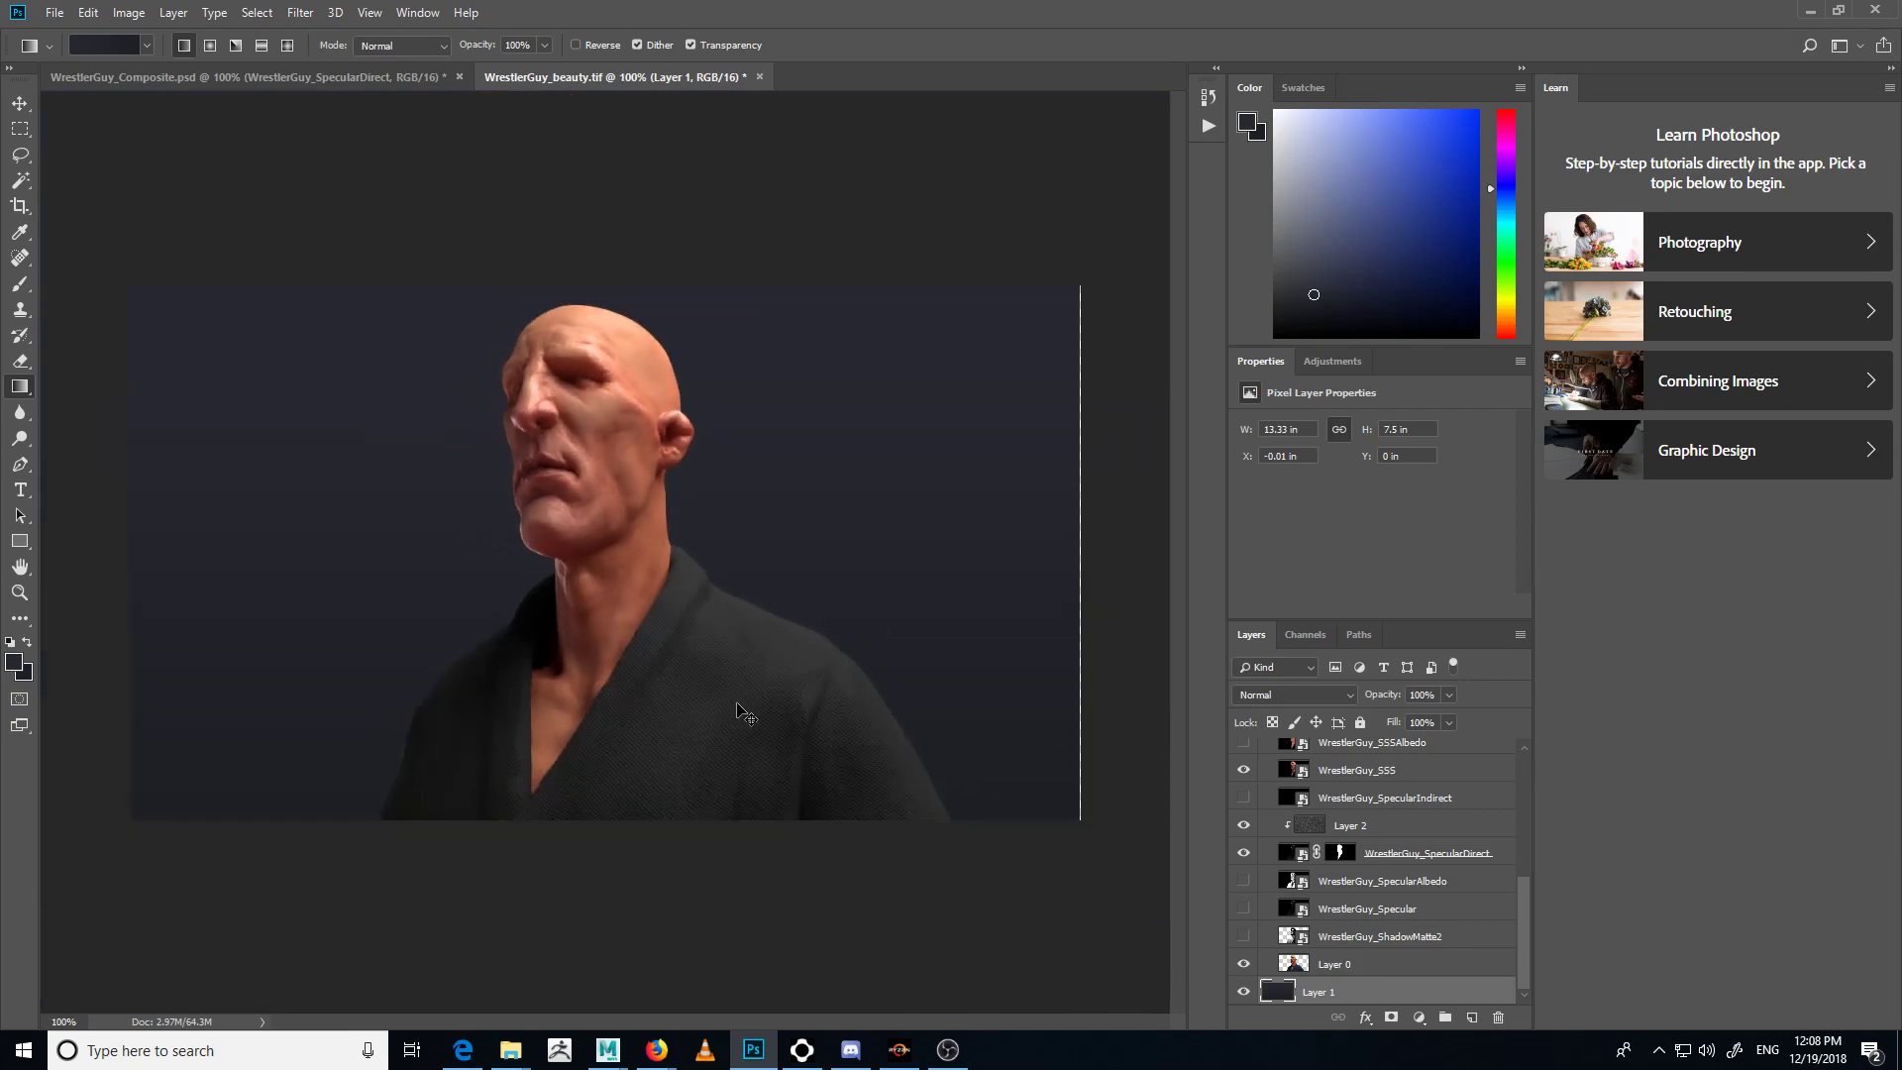
key("ctrl+Right")
key("ctrl+equal")
left_click_drag(743, 680, 785, 682)
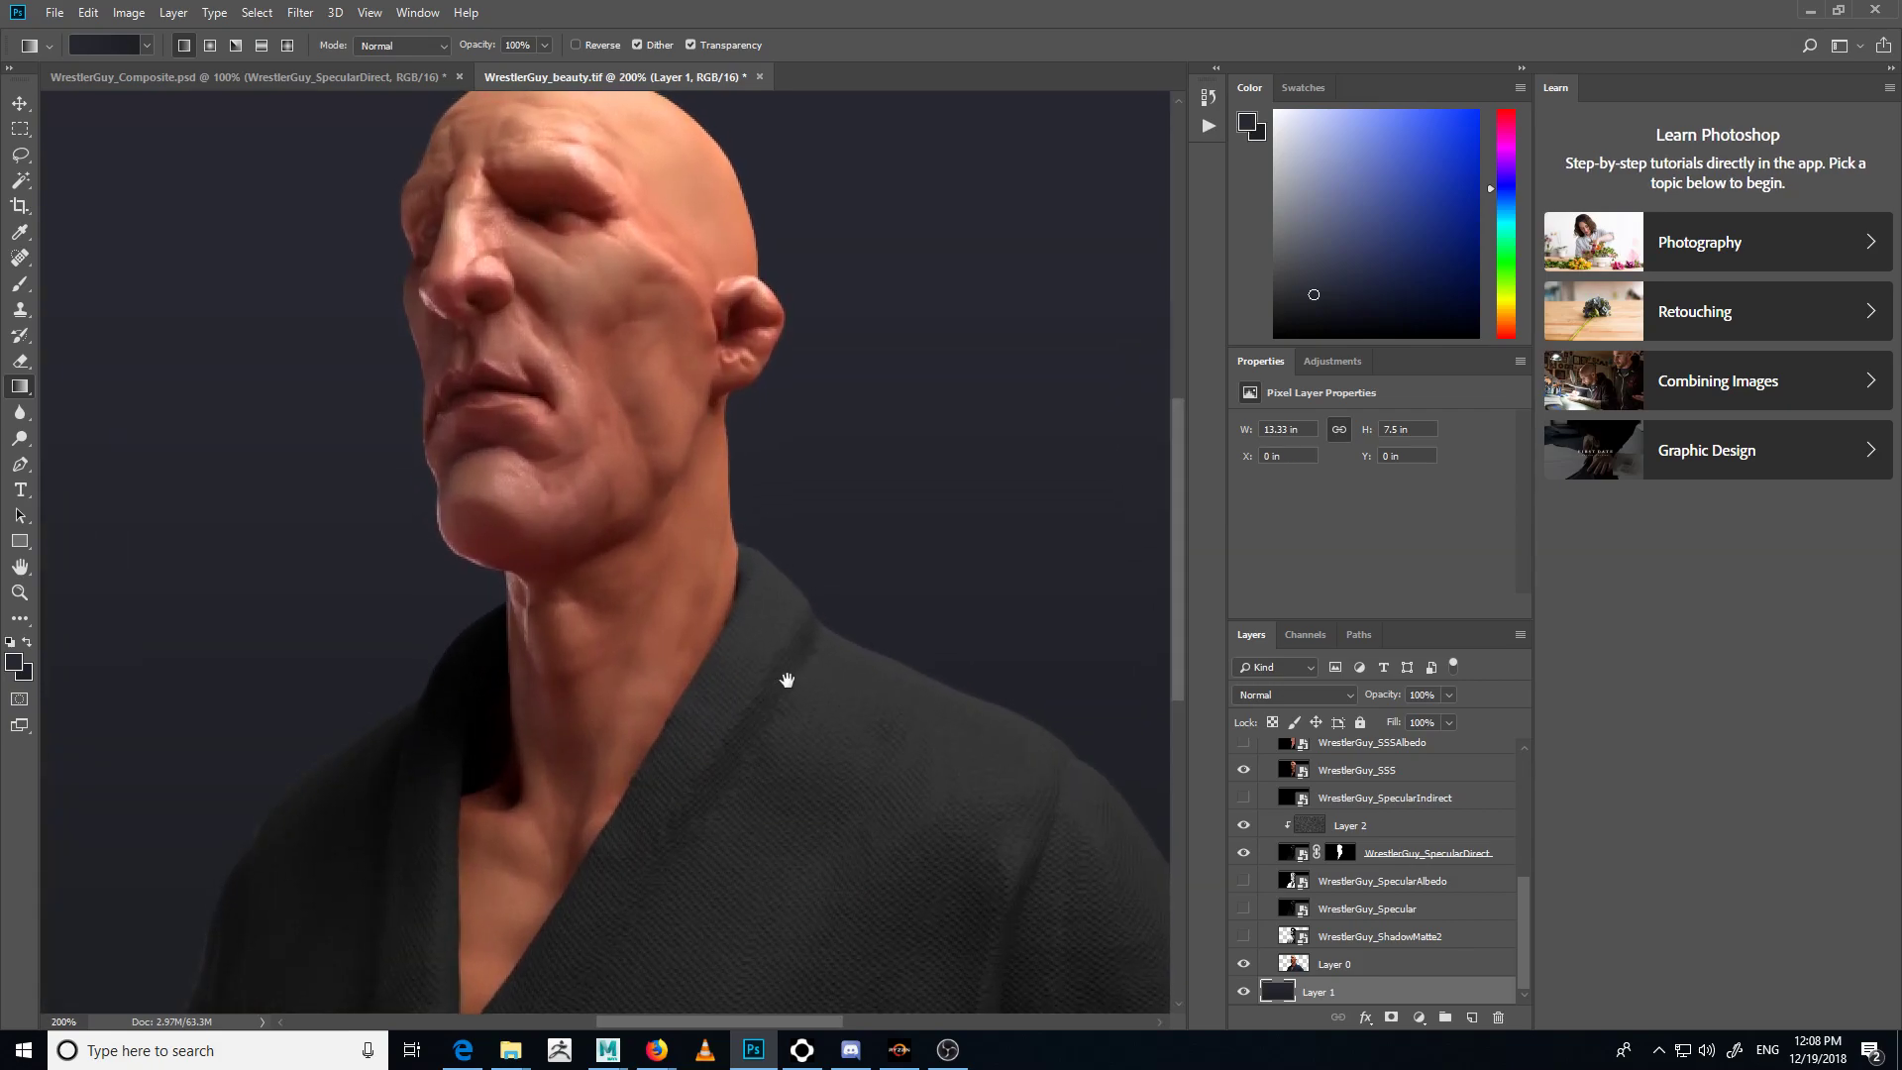
- Compare the robe's colour and the skin with the WrestlerGuy_SSS layer hidden and shown
scroll(1377, 837, "up", 1)
left_click(1373, 858)
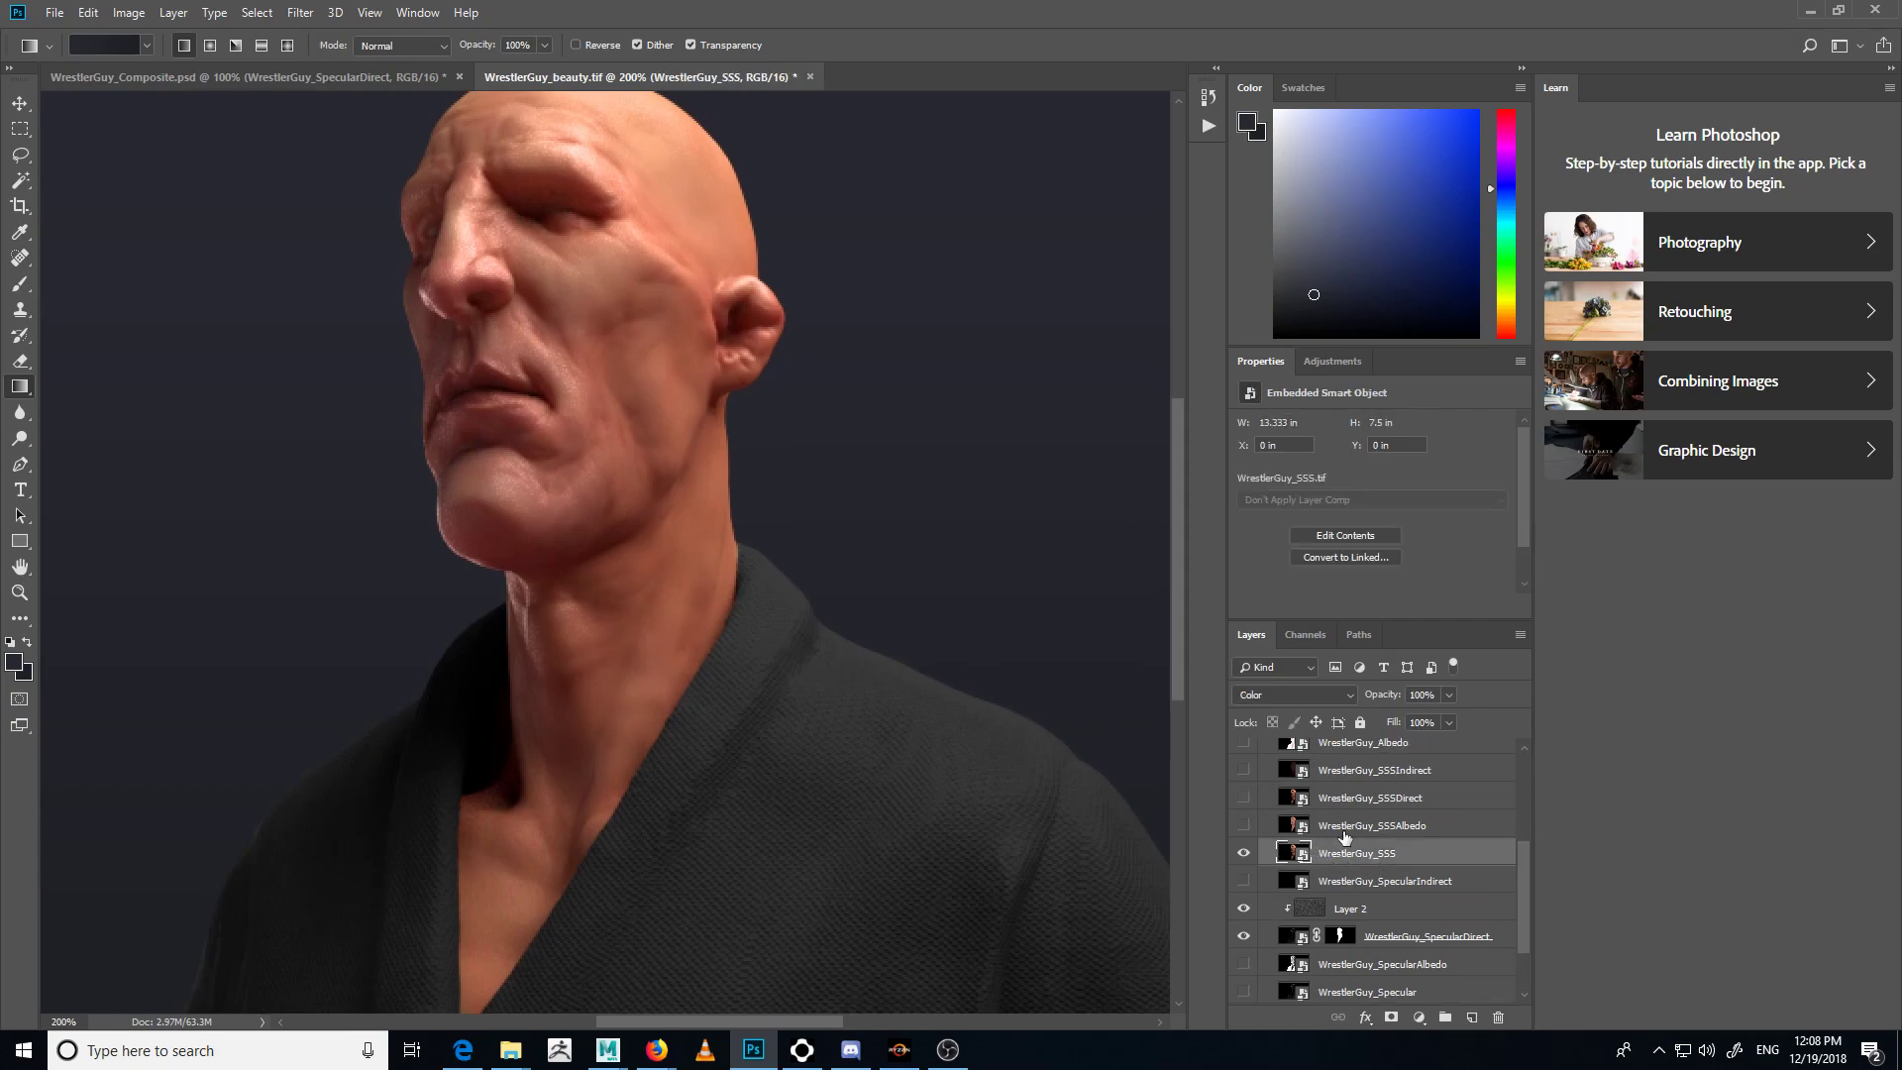
scroll(1417, 893, "down", 1)
left_click(1242, 826)
scroll(853, 657, "down", 3)
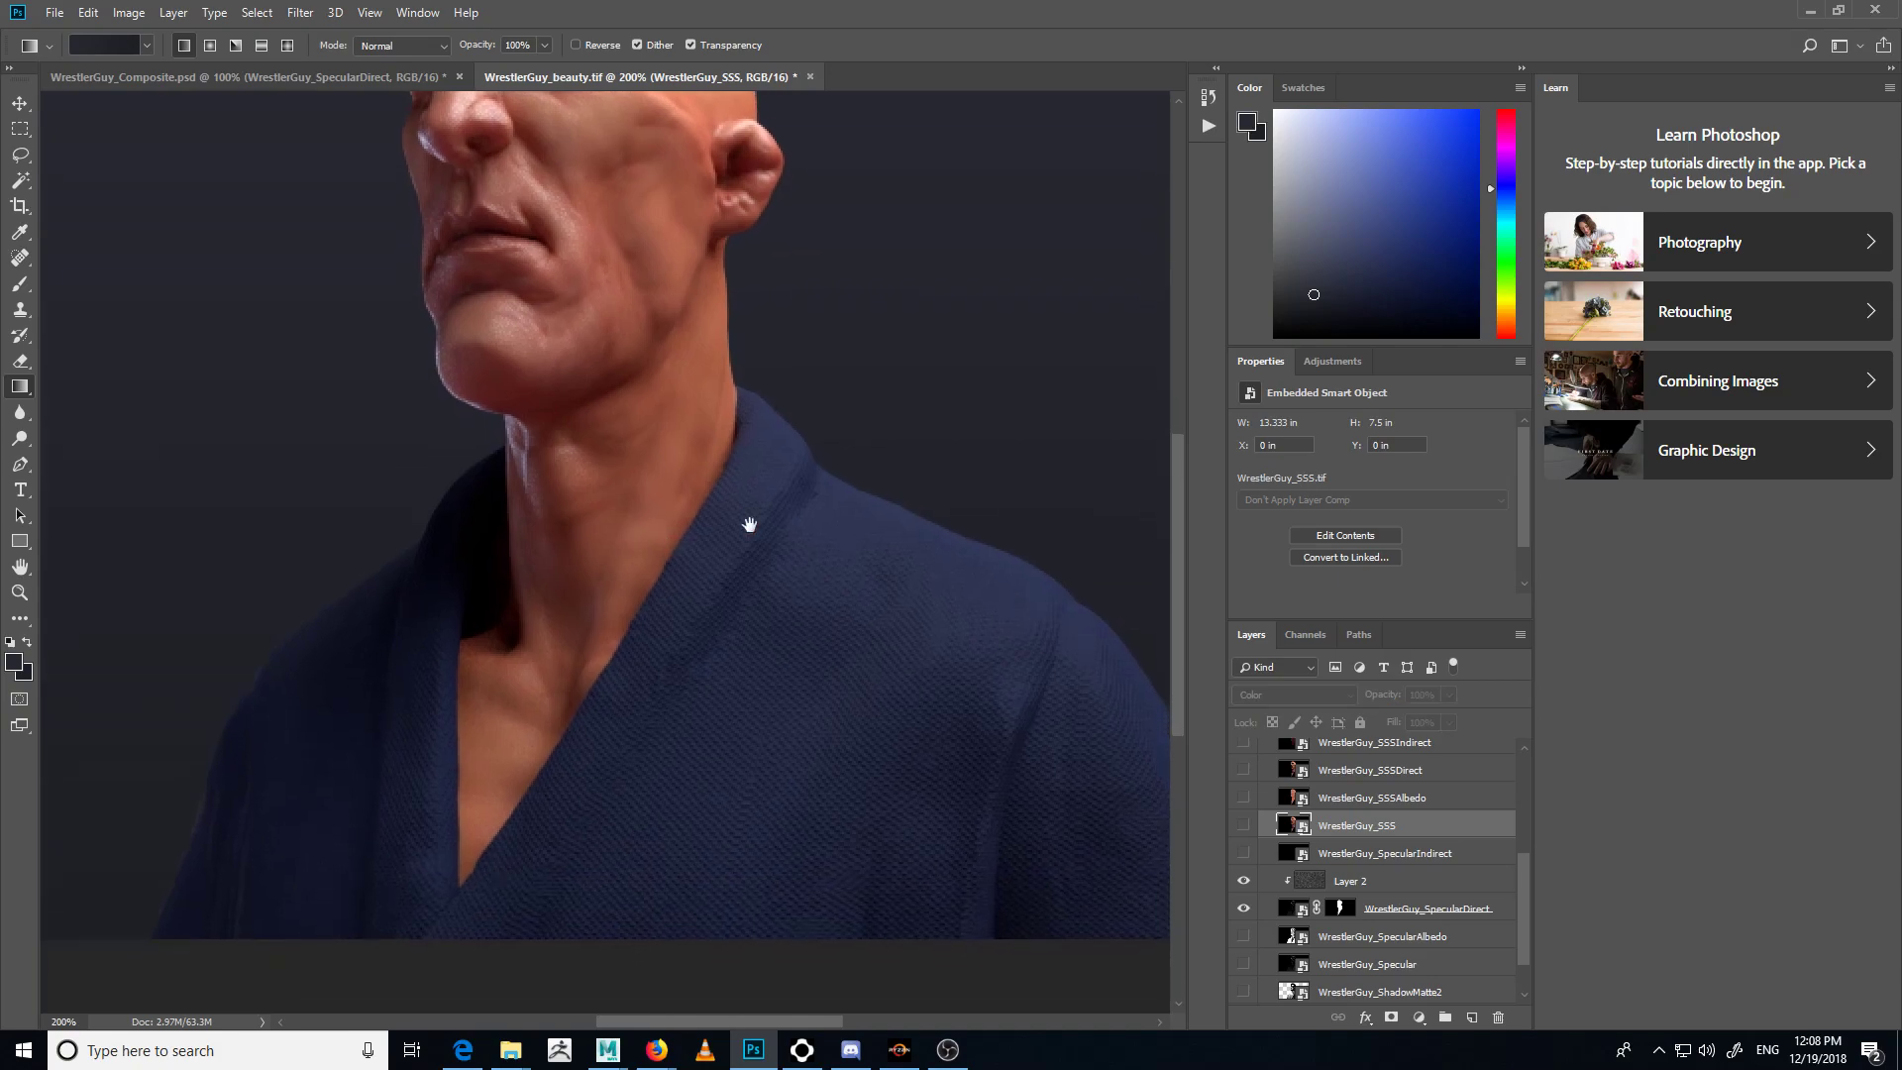
left_click(1244, 835)
scroll(925, 670, "up", 1)
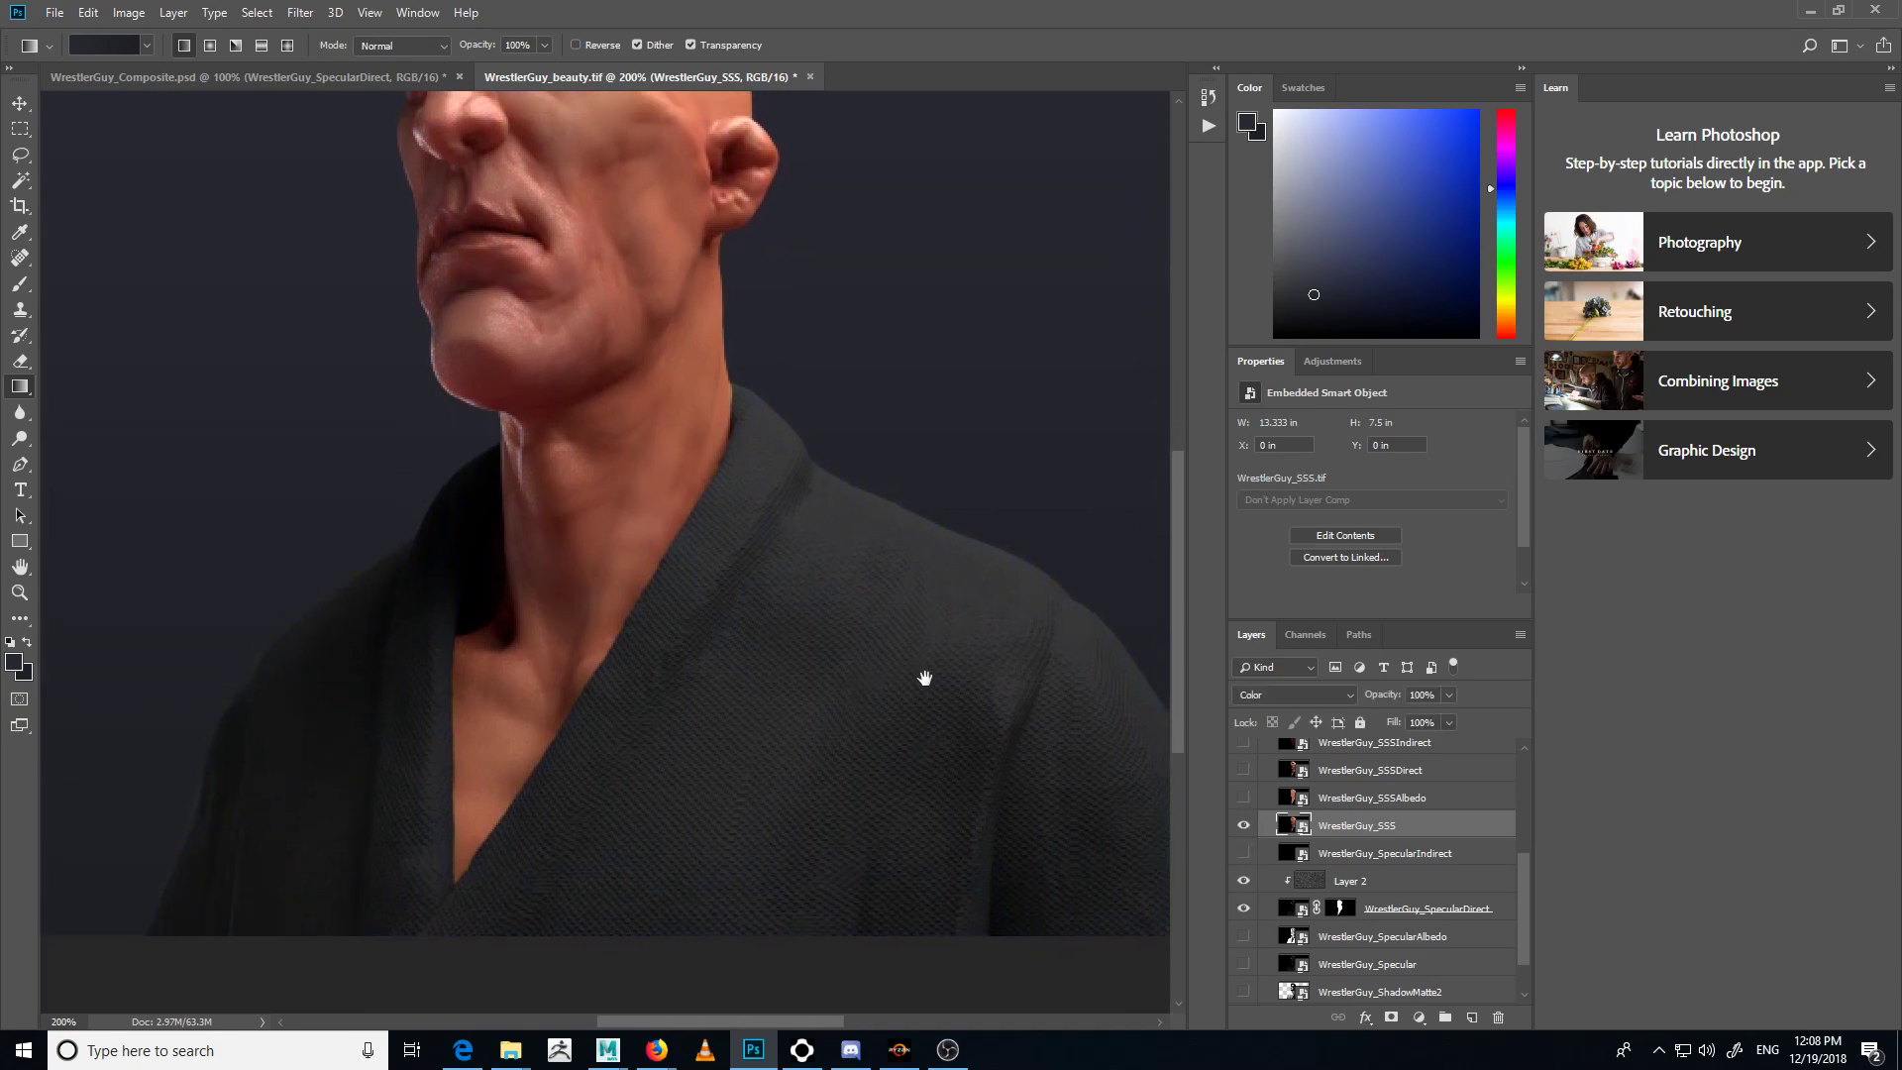
left_click(1249, 828)
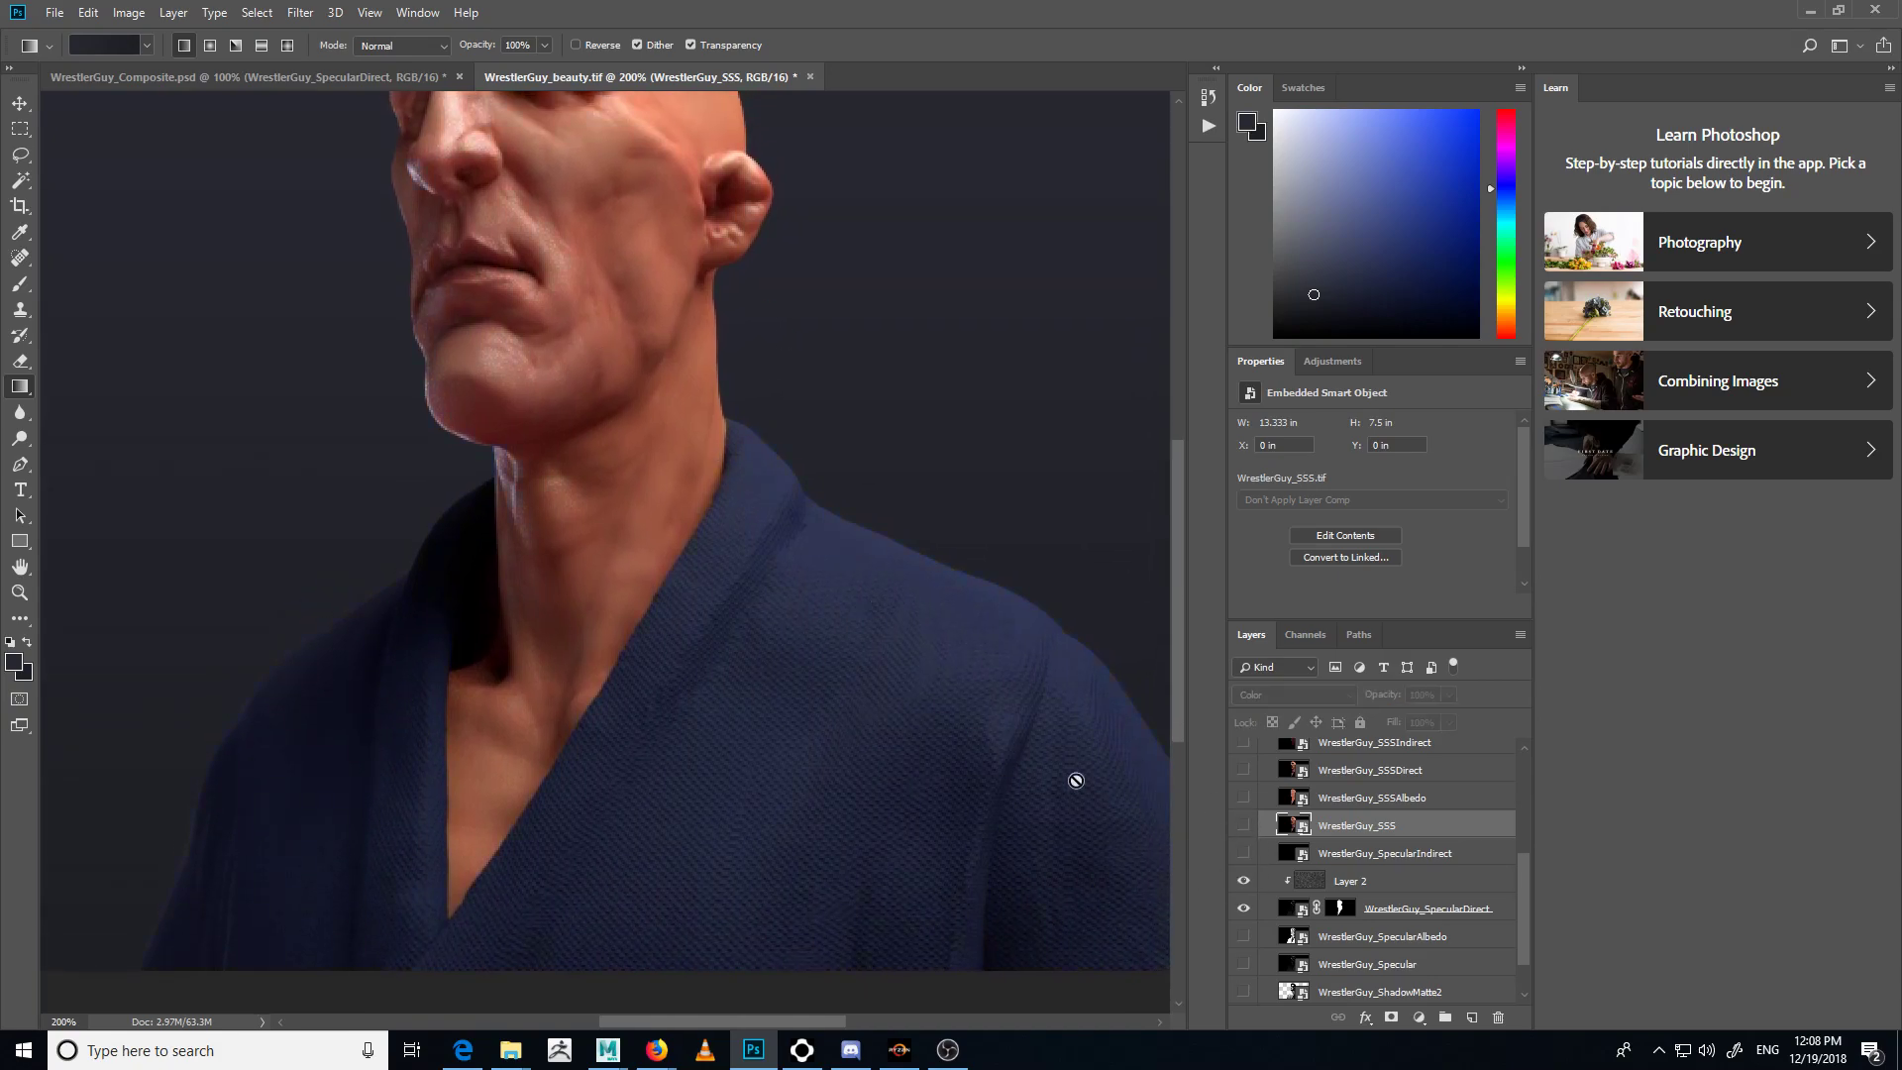
left_click(1243, 822)
left_click(1242, 825)
left_click(1241, 827)
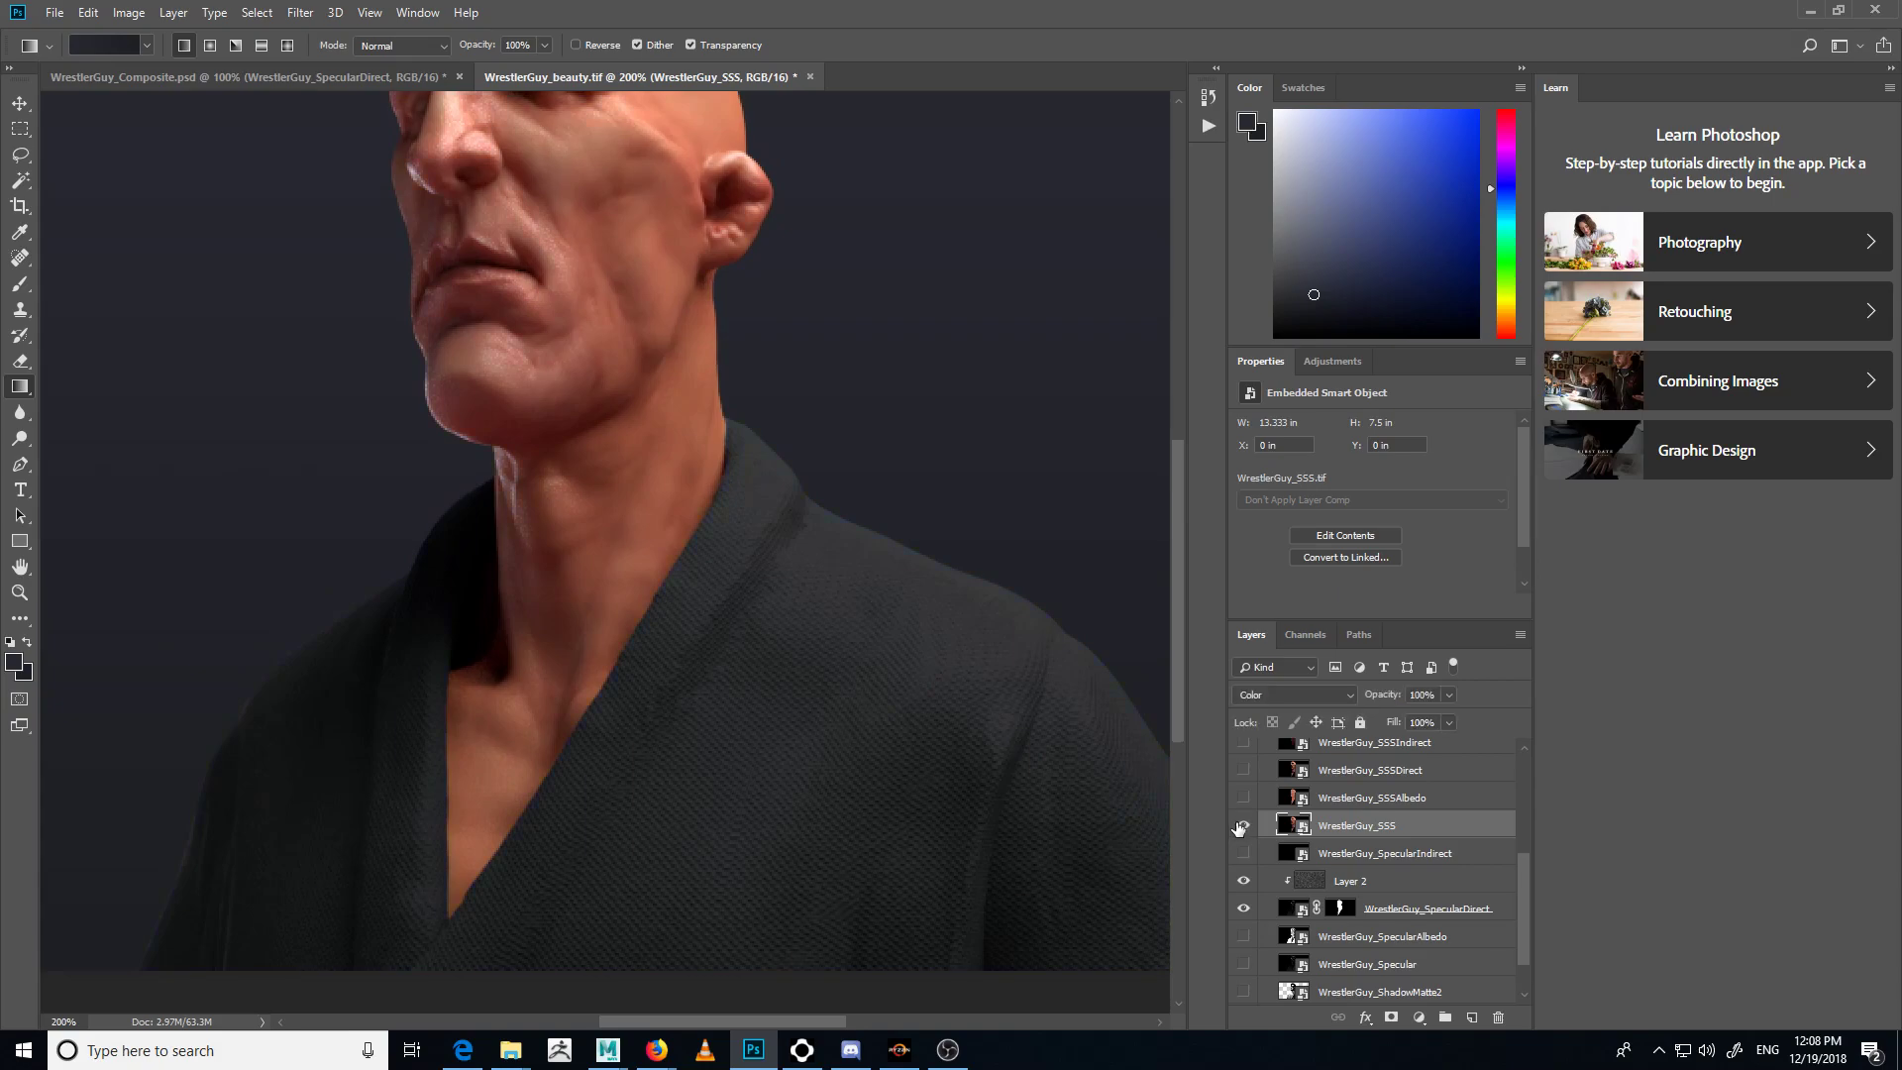
left_click(1241, 827)
left_click(1241, 826)
scroll(1360, 859, "down", 2)
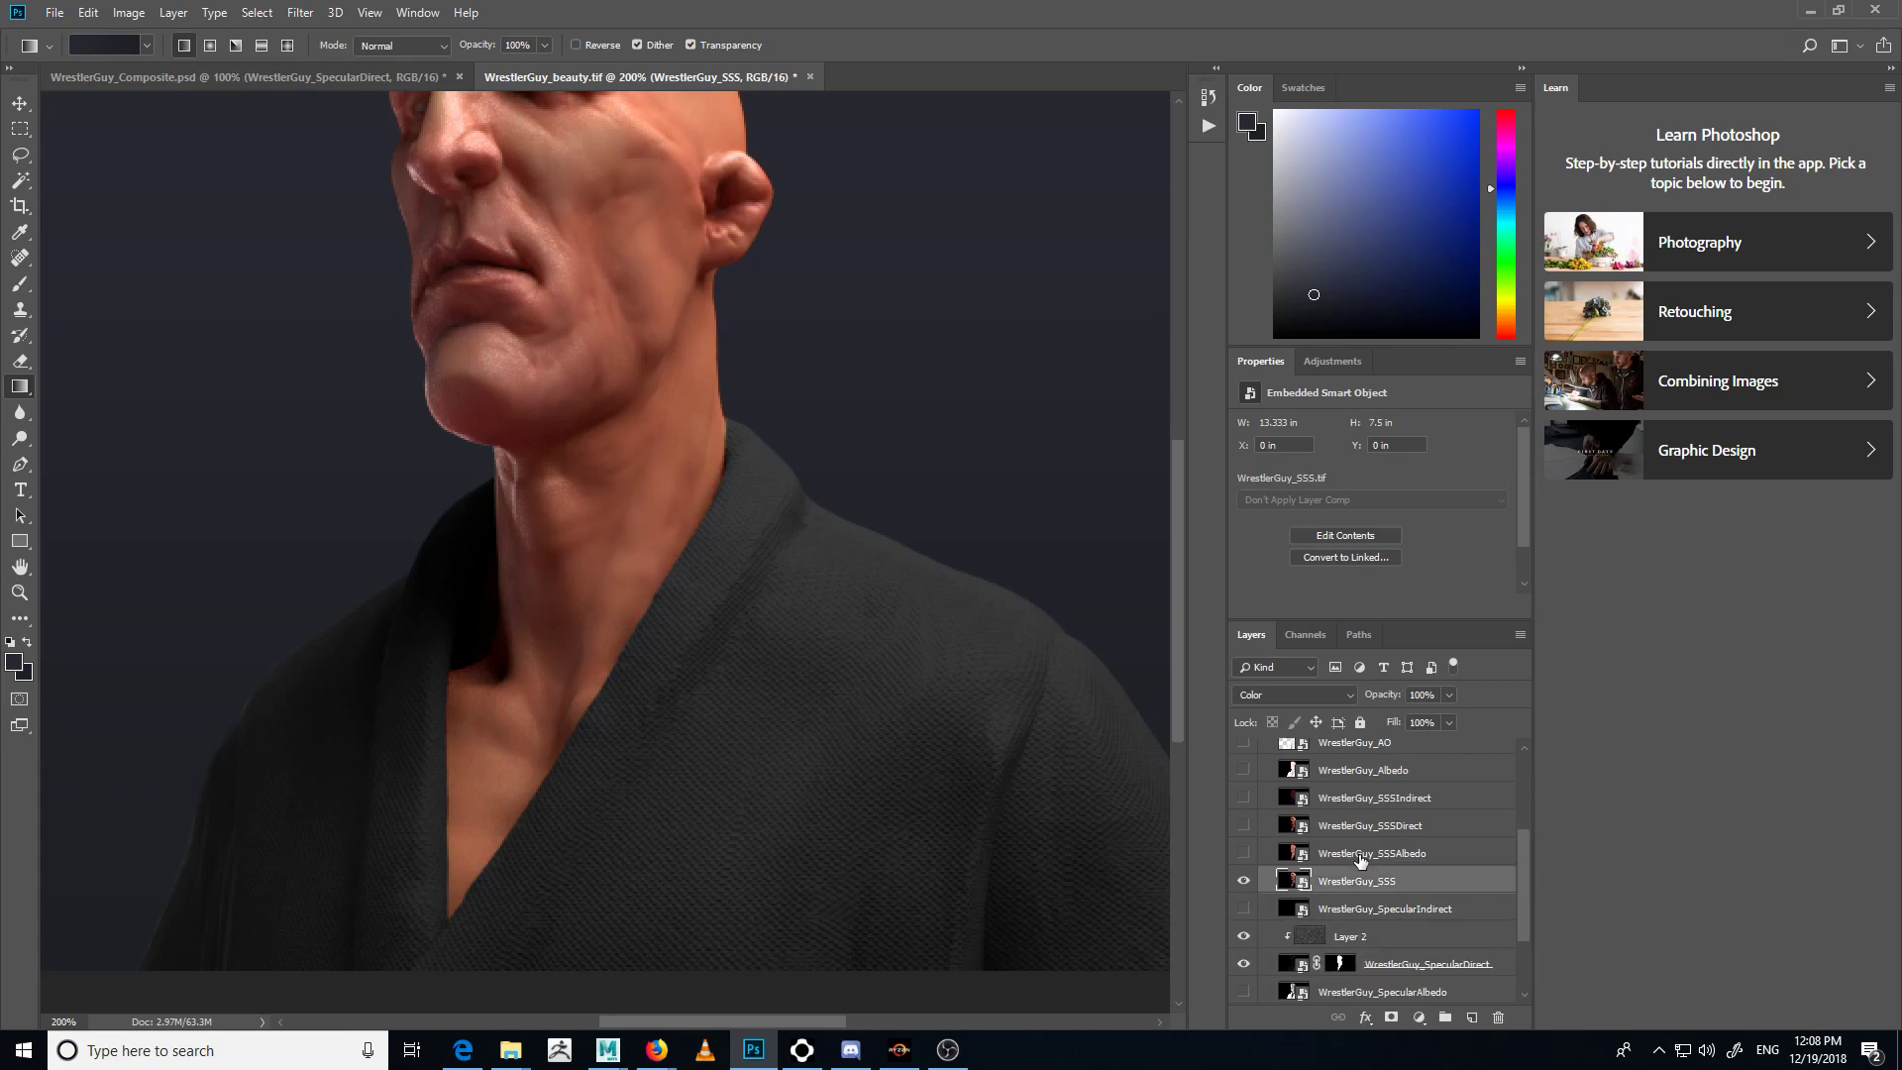
left_click(1340, 858, "ctrl")
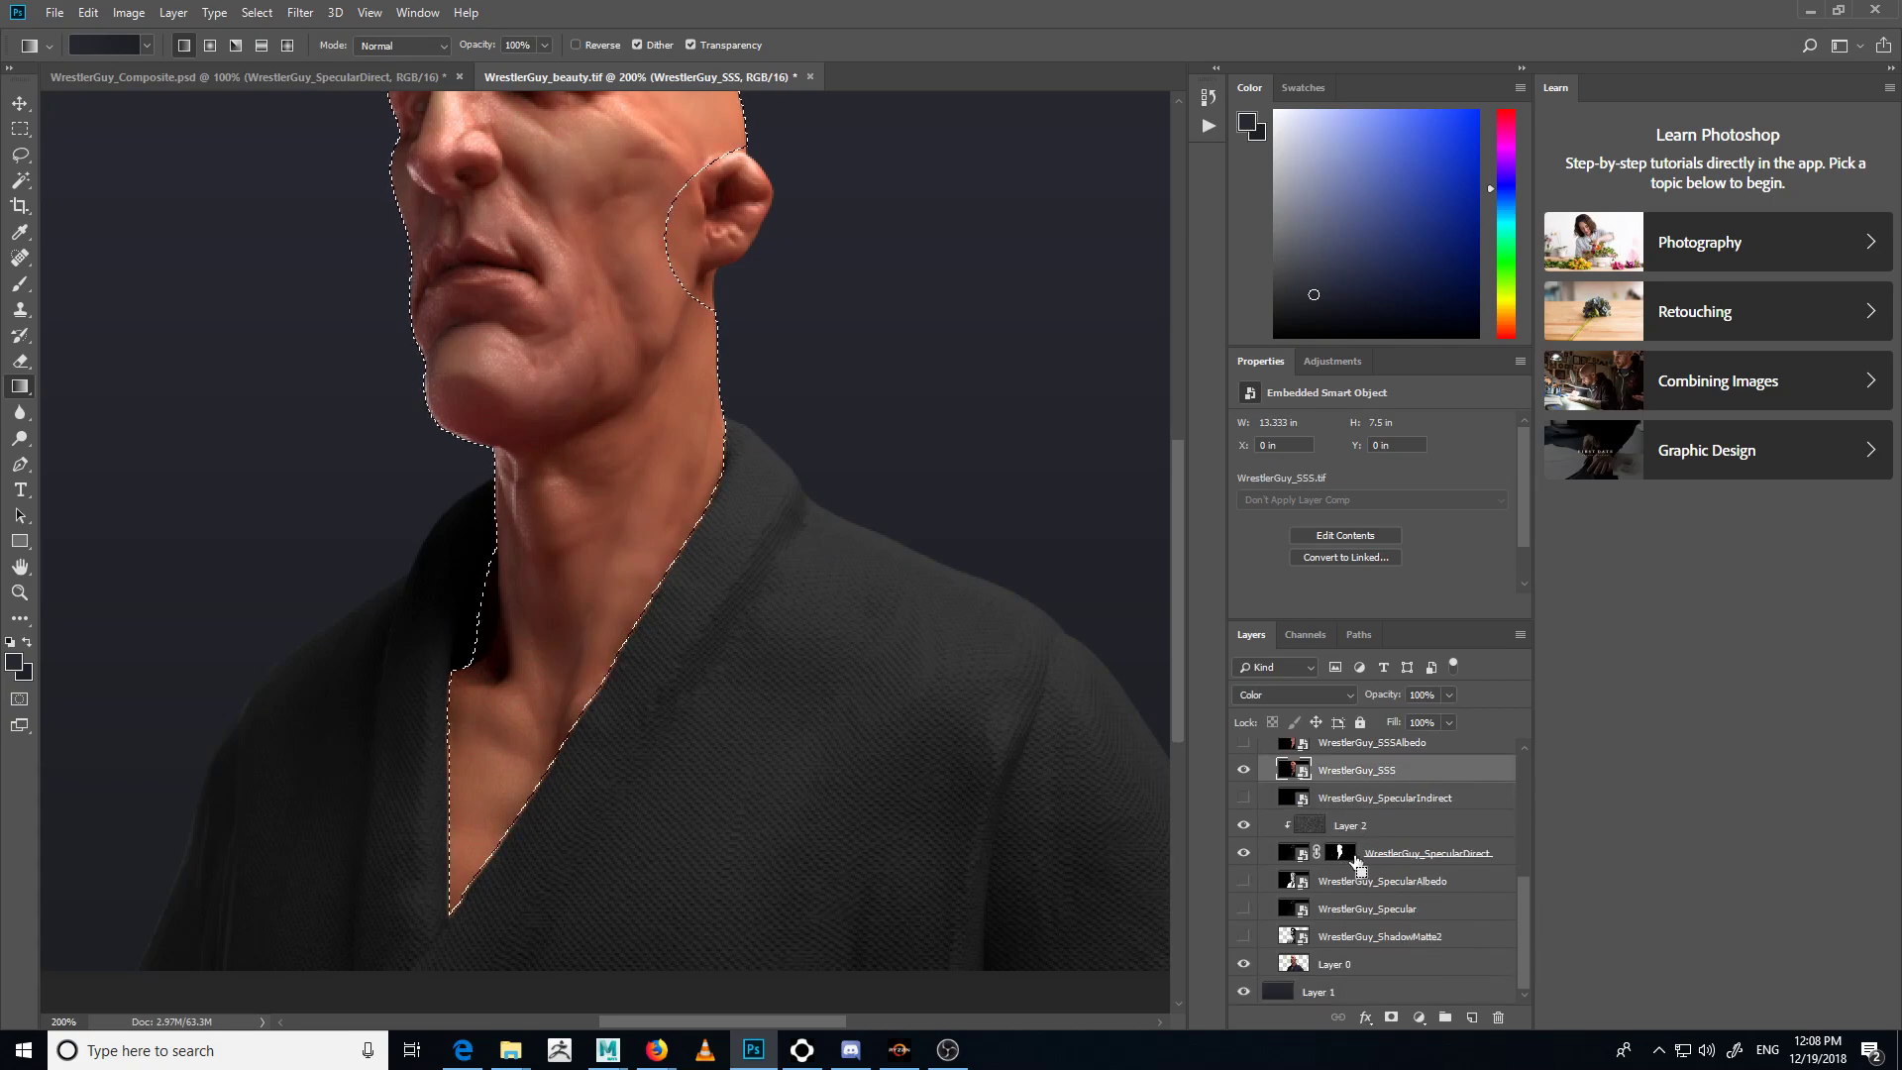
scroll(1355, 865, "up", 5)
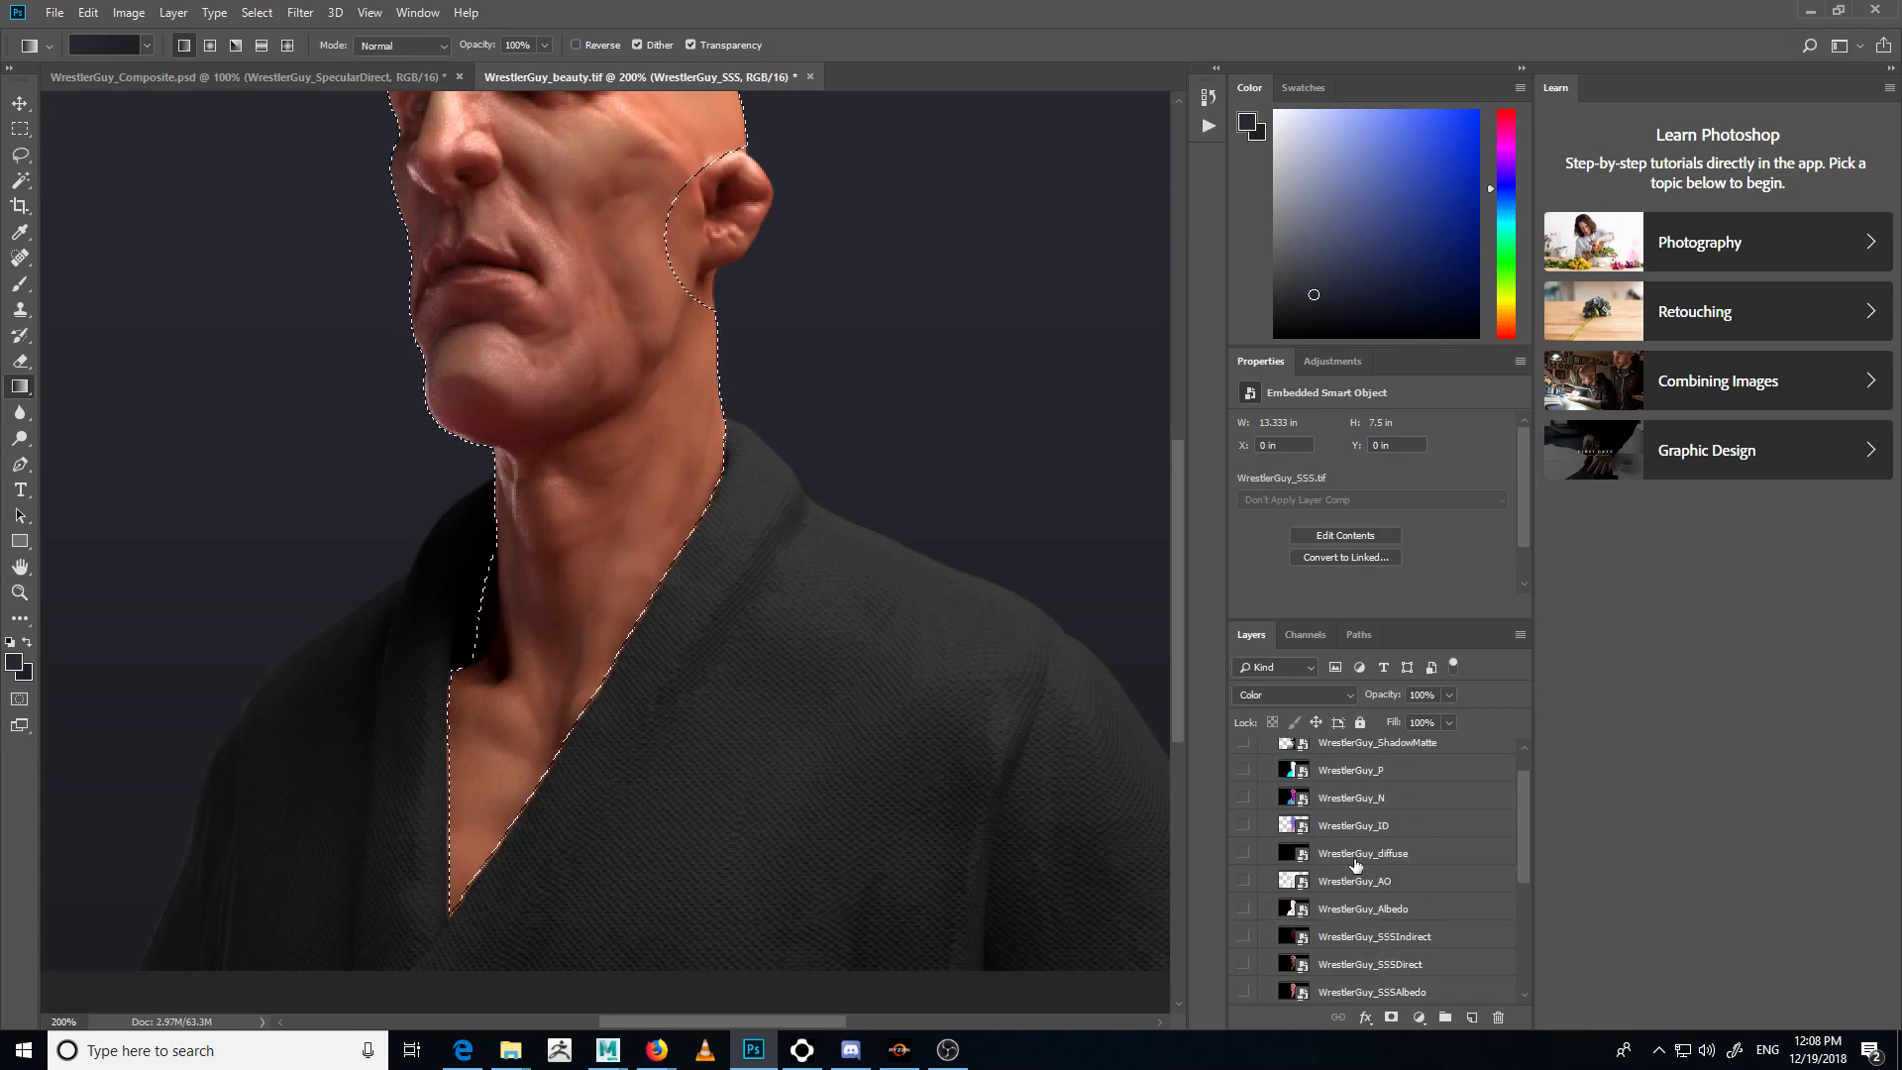
key("ctrl+d")
- Select the head, neck and chest skin area with the Magic Wand, using the WrestlerGuy_ID pass while it is hidden
scroll(1394, 848, "up", 1)
left_click(1380, 863)
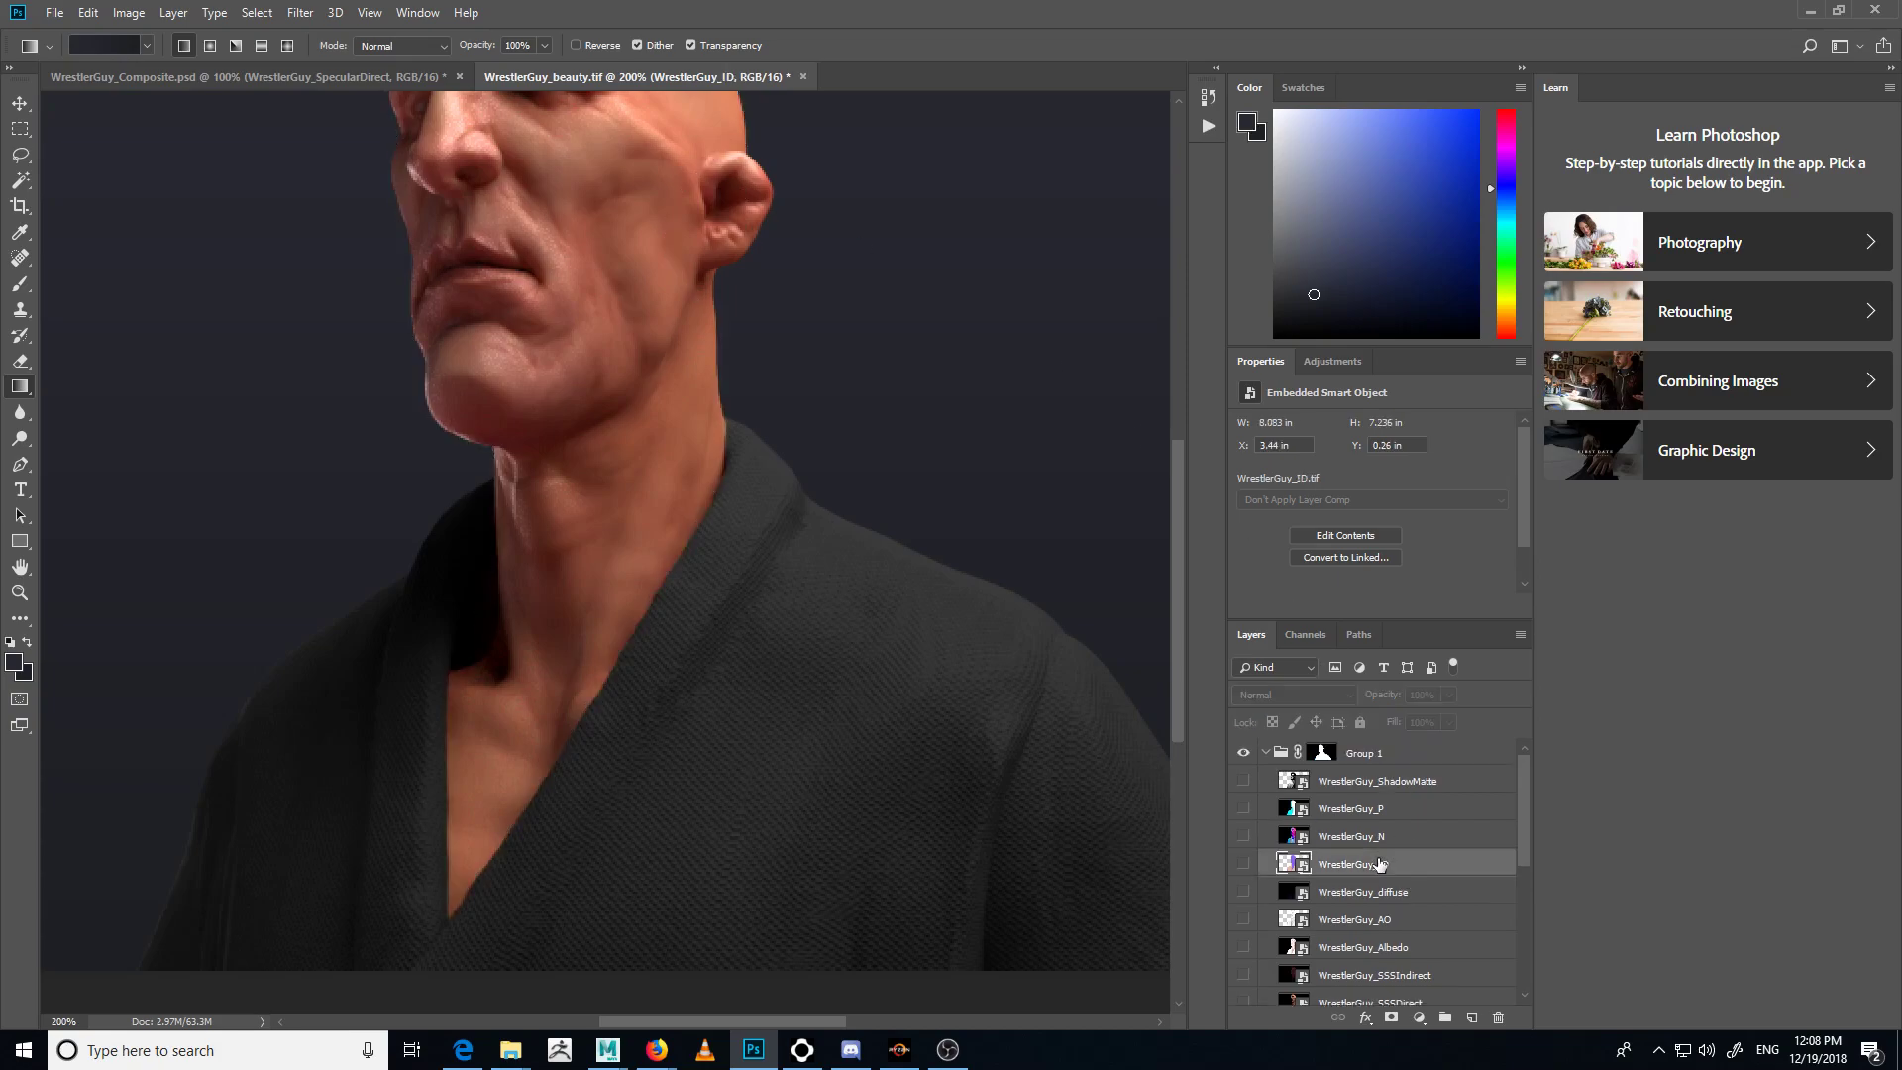
left_click(1244, 864)
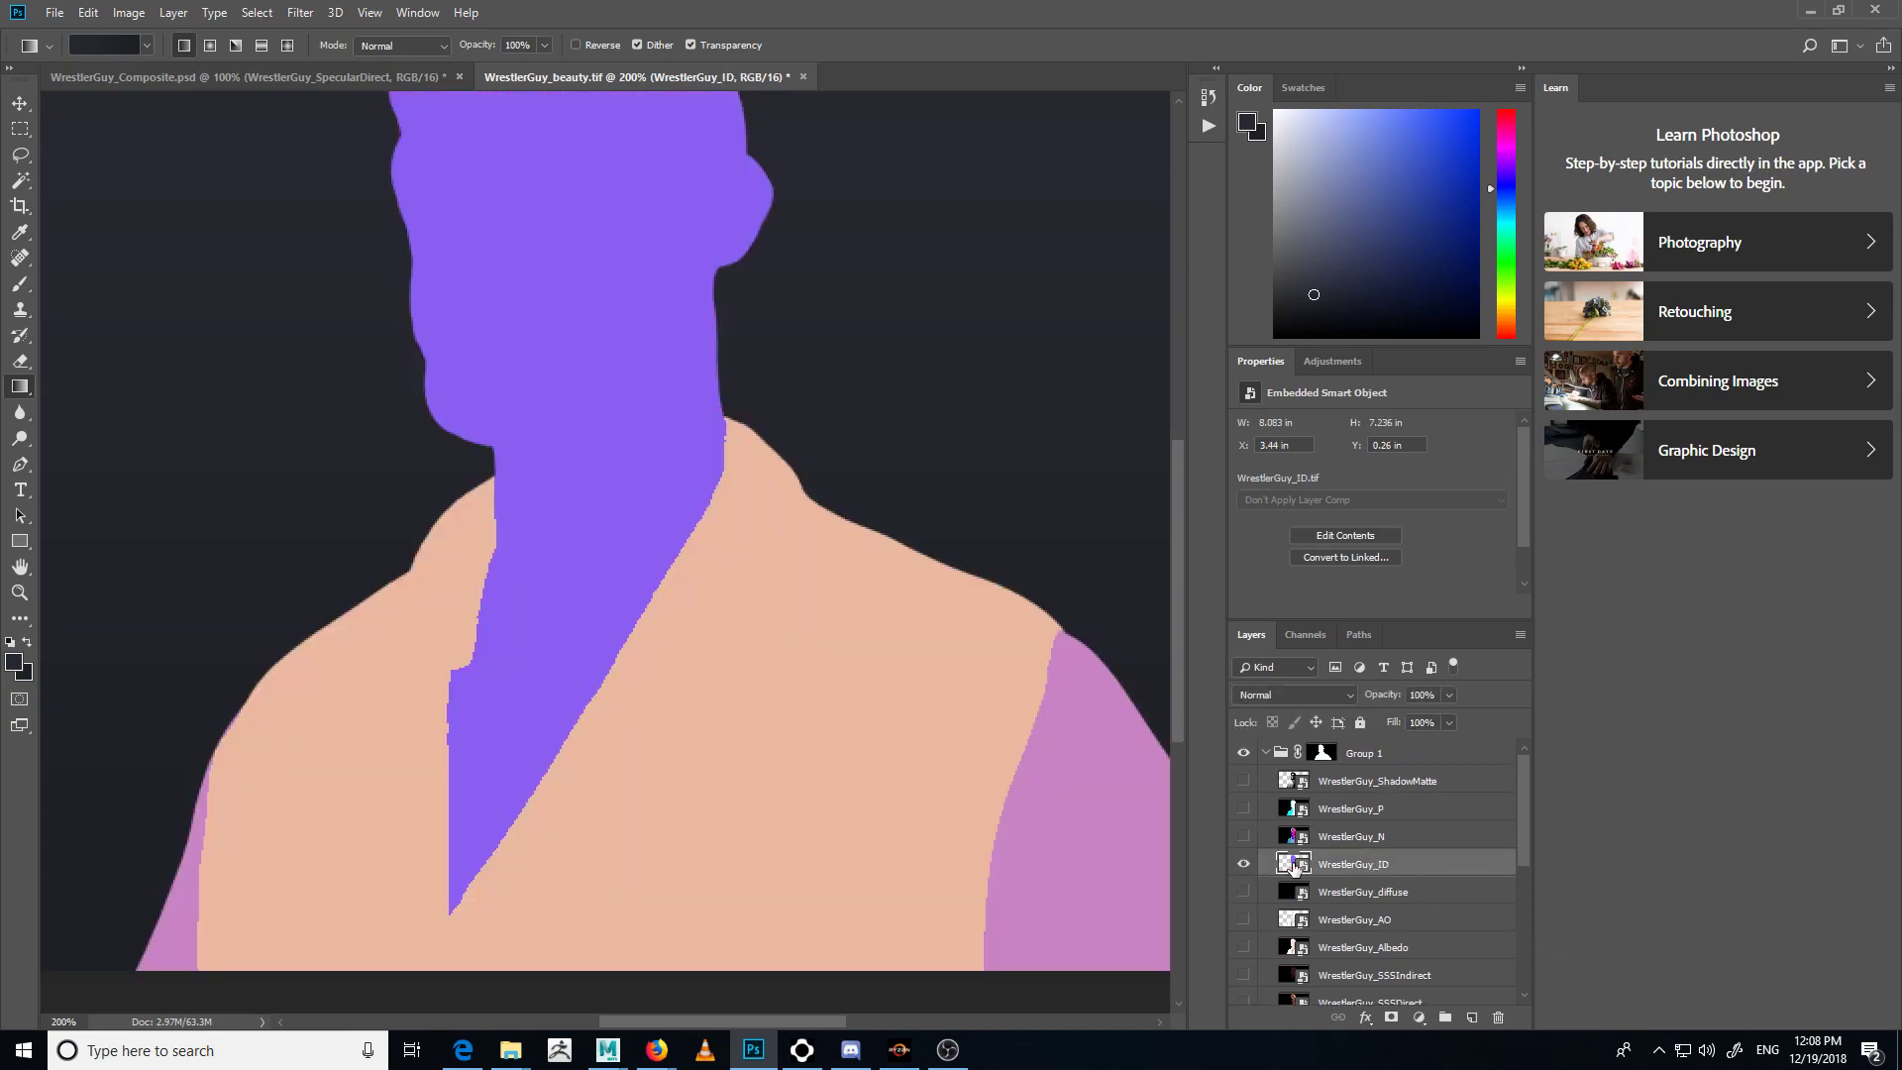
left_click(1240, 866)
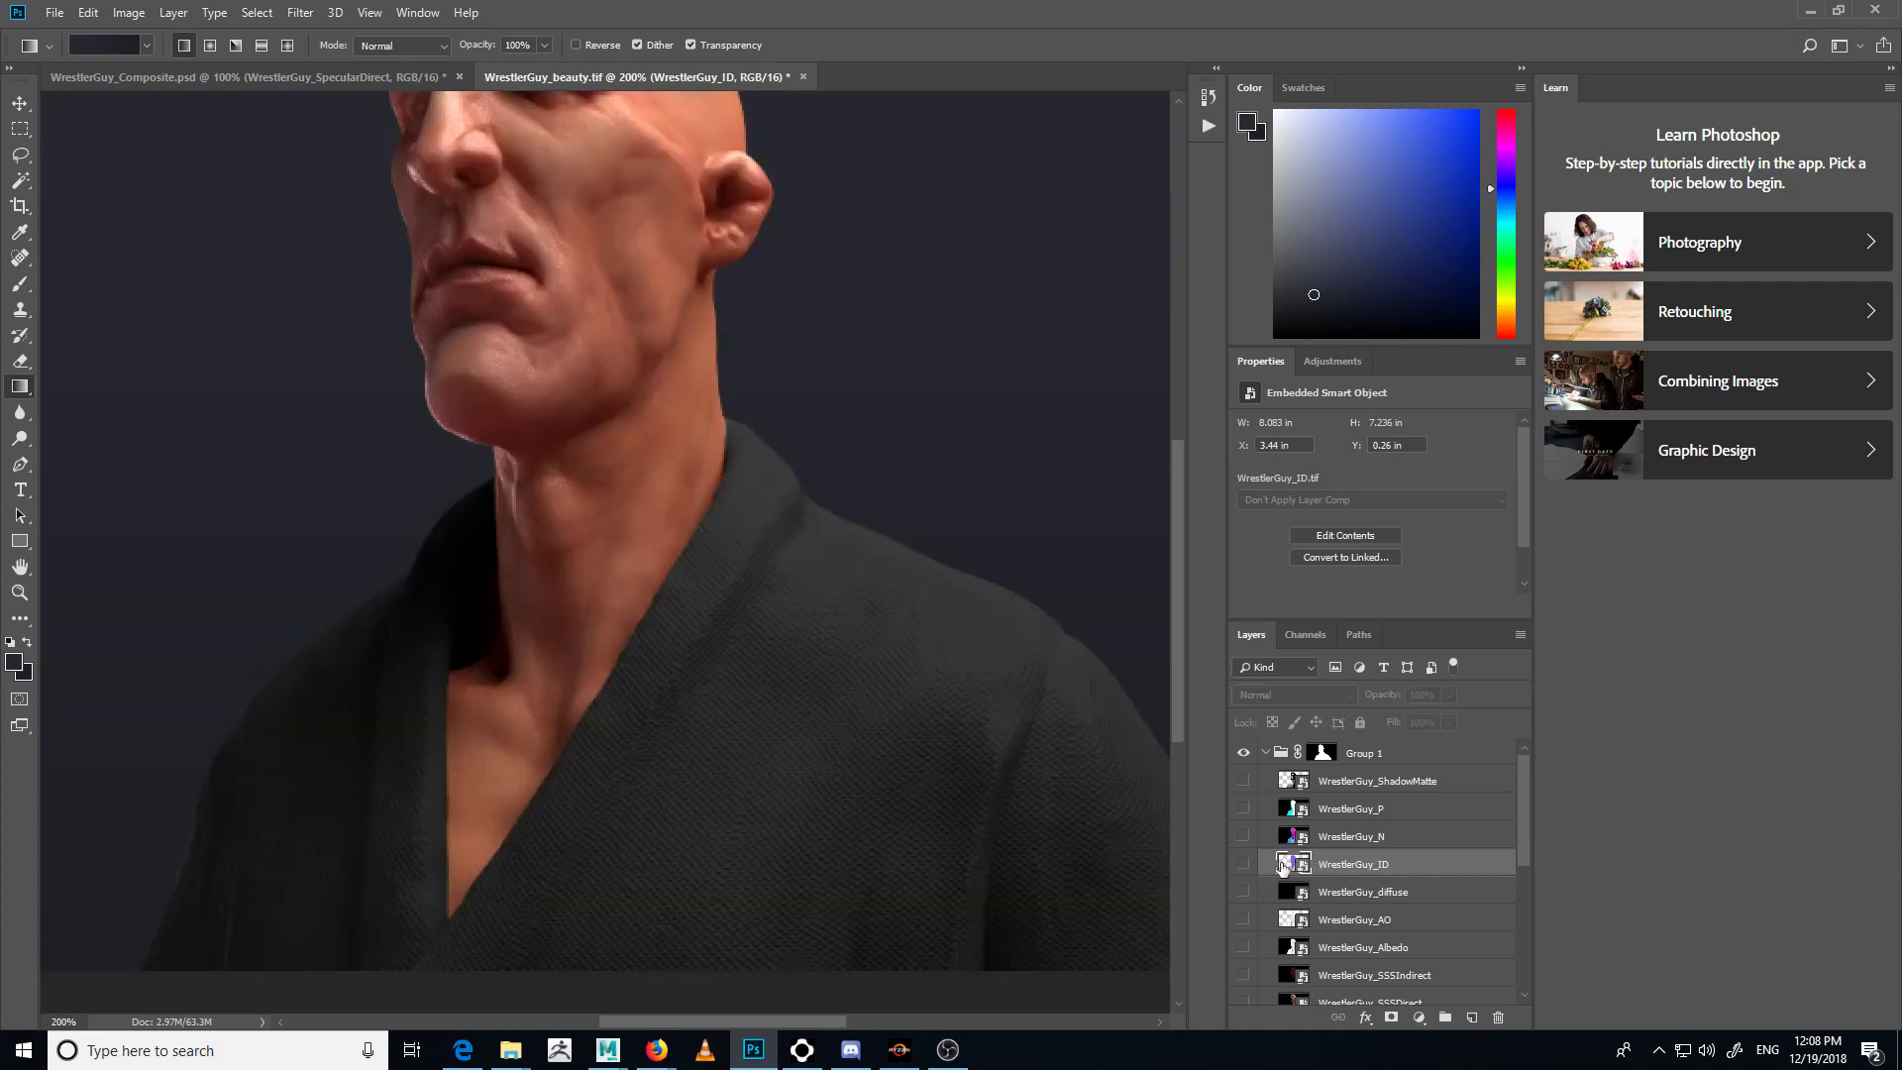
key("w")
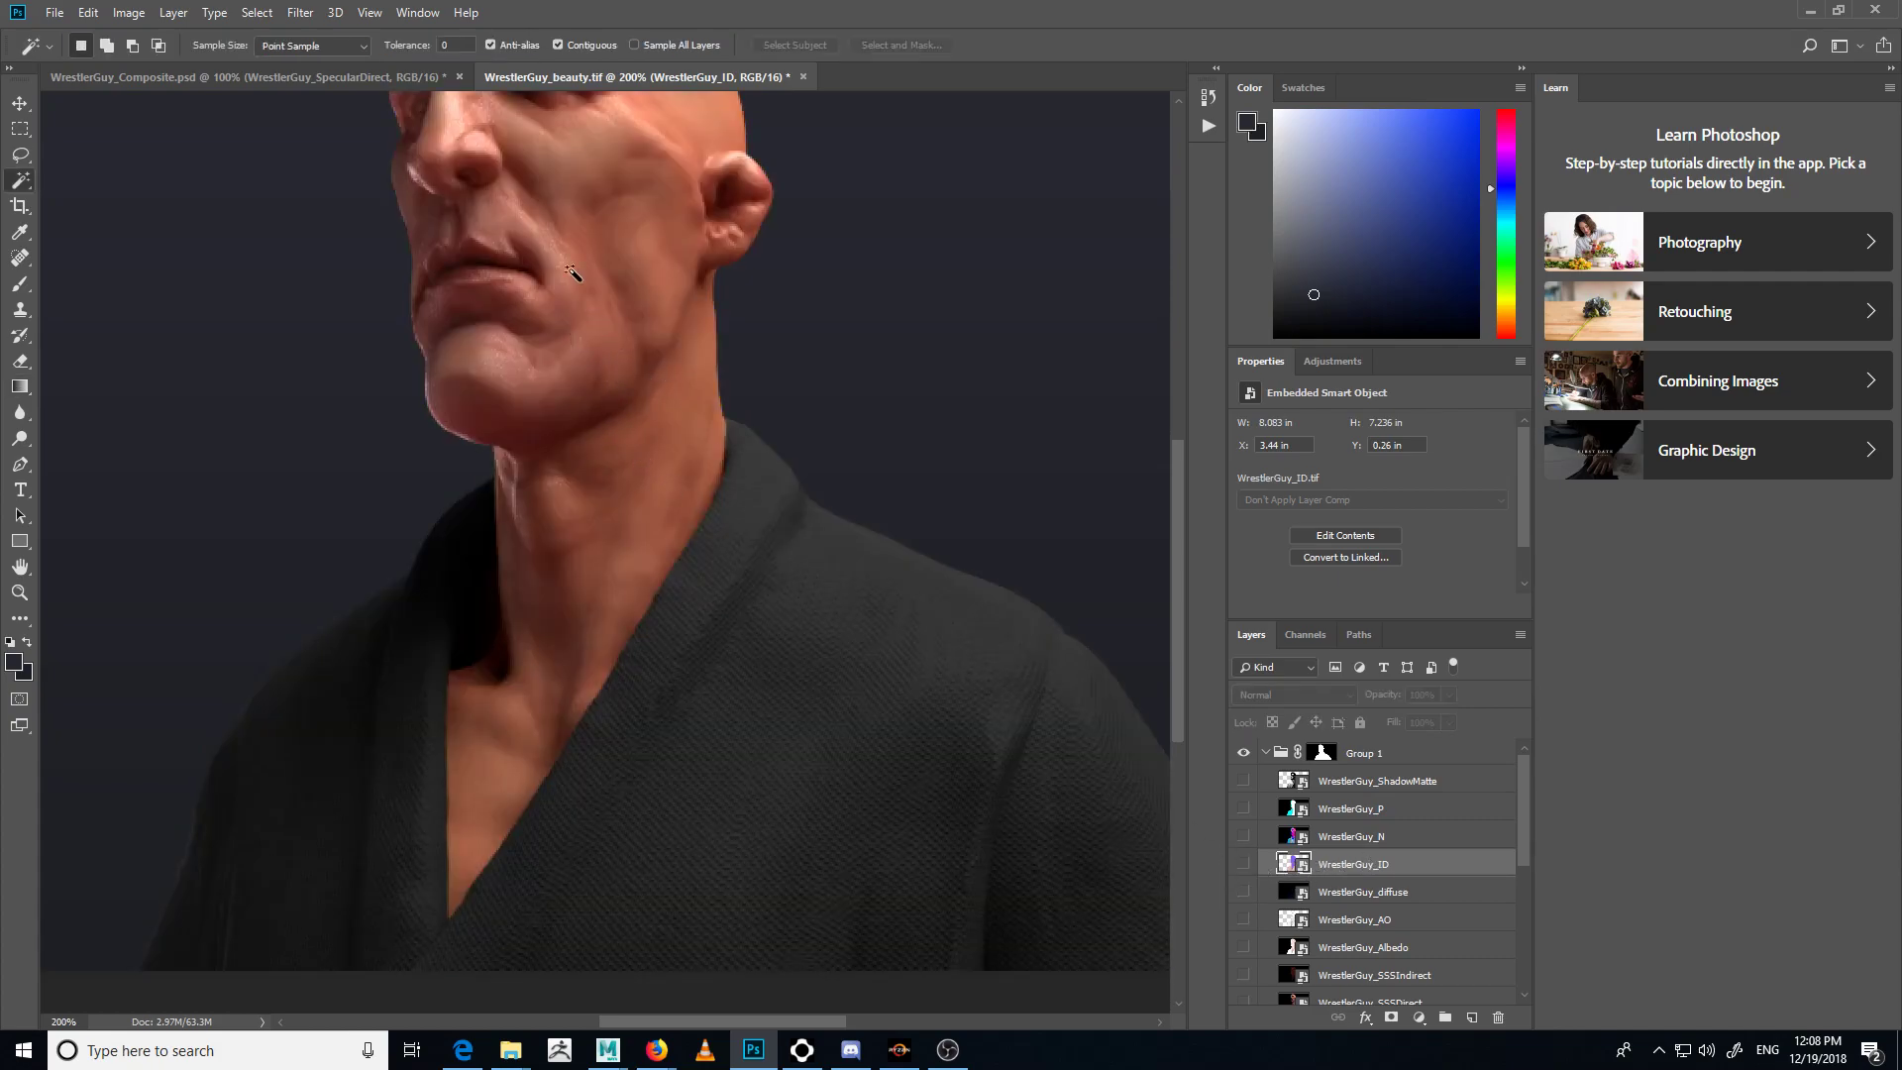
left_click(600, 273)
- Add a layer mask to the WrestlerGuy_SSS layer from the skin selection
left_click_drag(849, 310, 847, 409)
left_click_drag(807, 481, 870, 224)
scroll(1370, 872, "down", 3)
left_click_drag(799, 536, 736, 745)
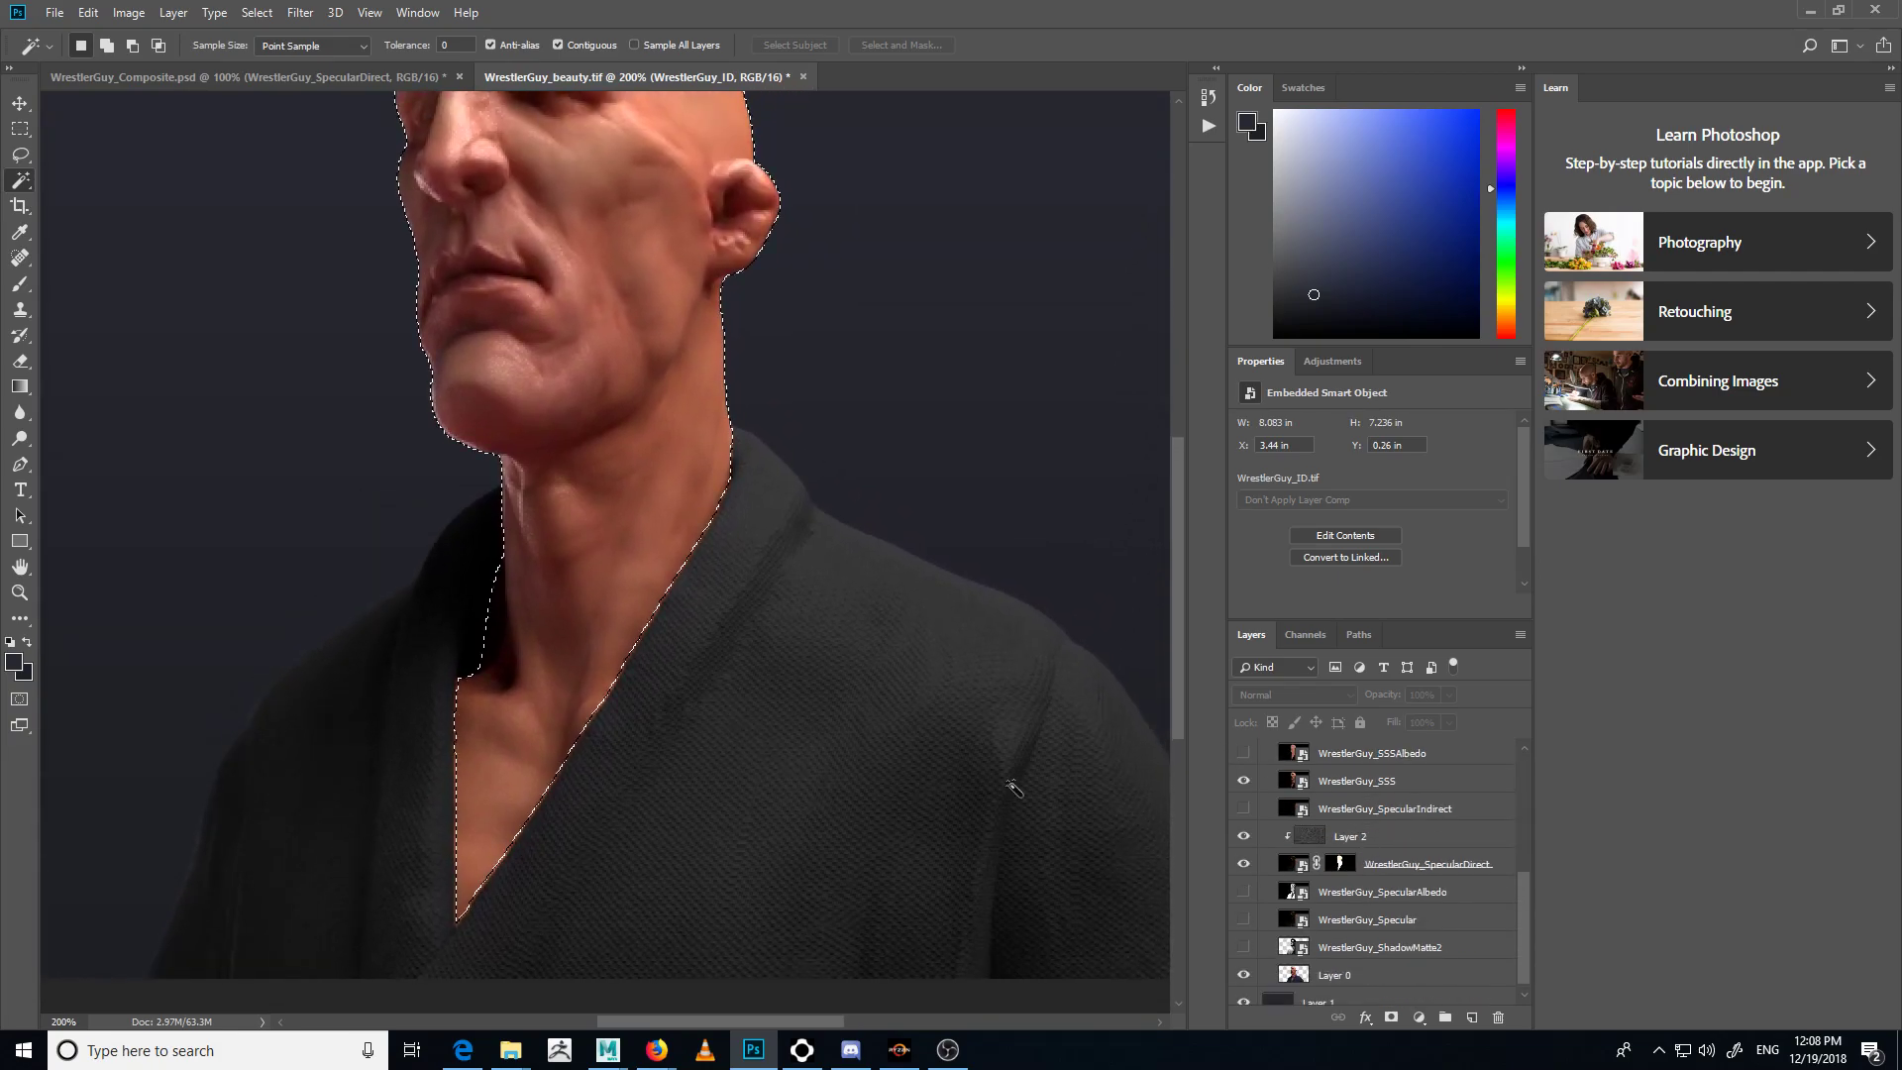
left_click(1353, 784)
left_click(1391, 1017)
- Compare the face and robe with the masked WrestlerGuy_SSS layer hidden and shown
left_click_drag(924, 690, 859, 705)
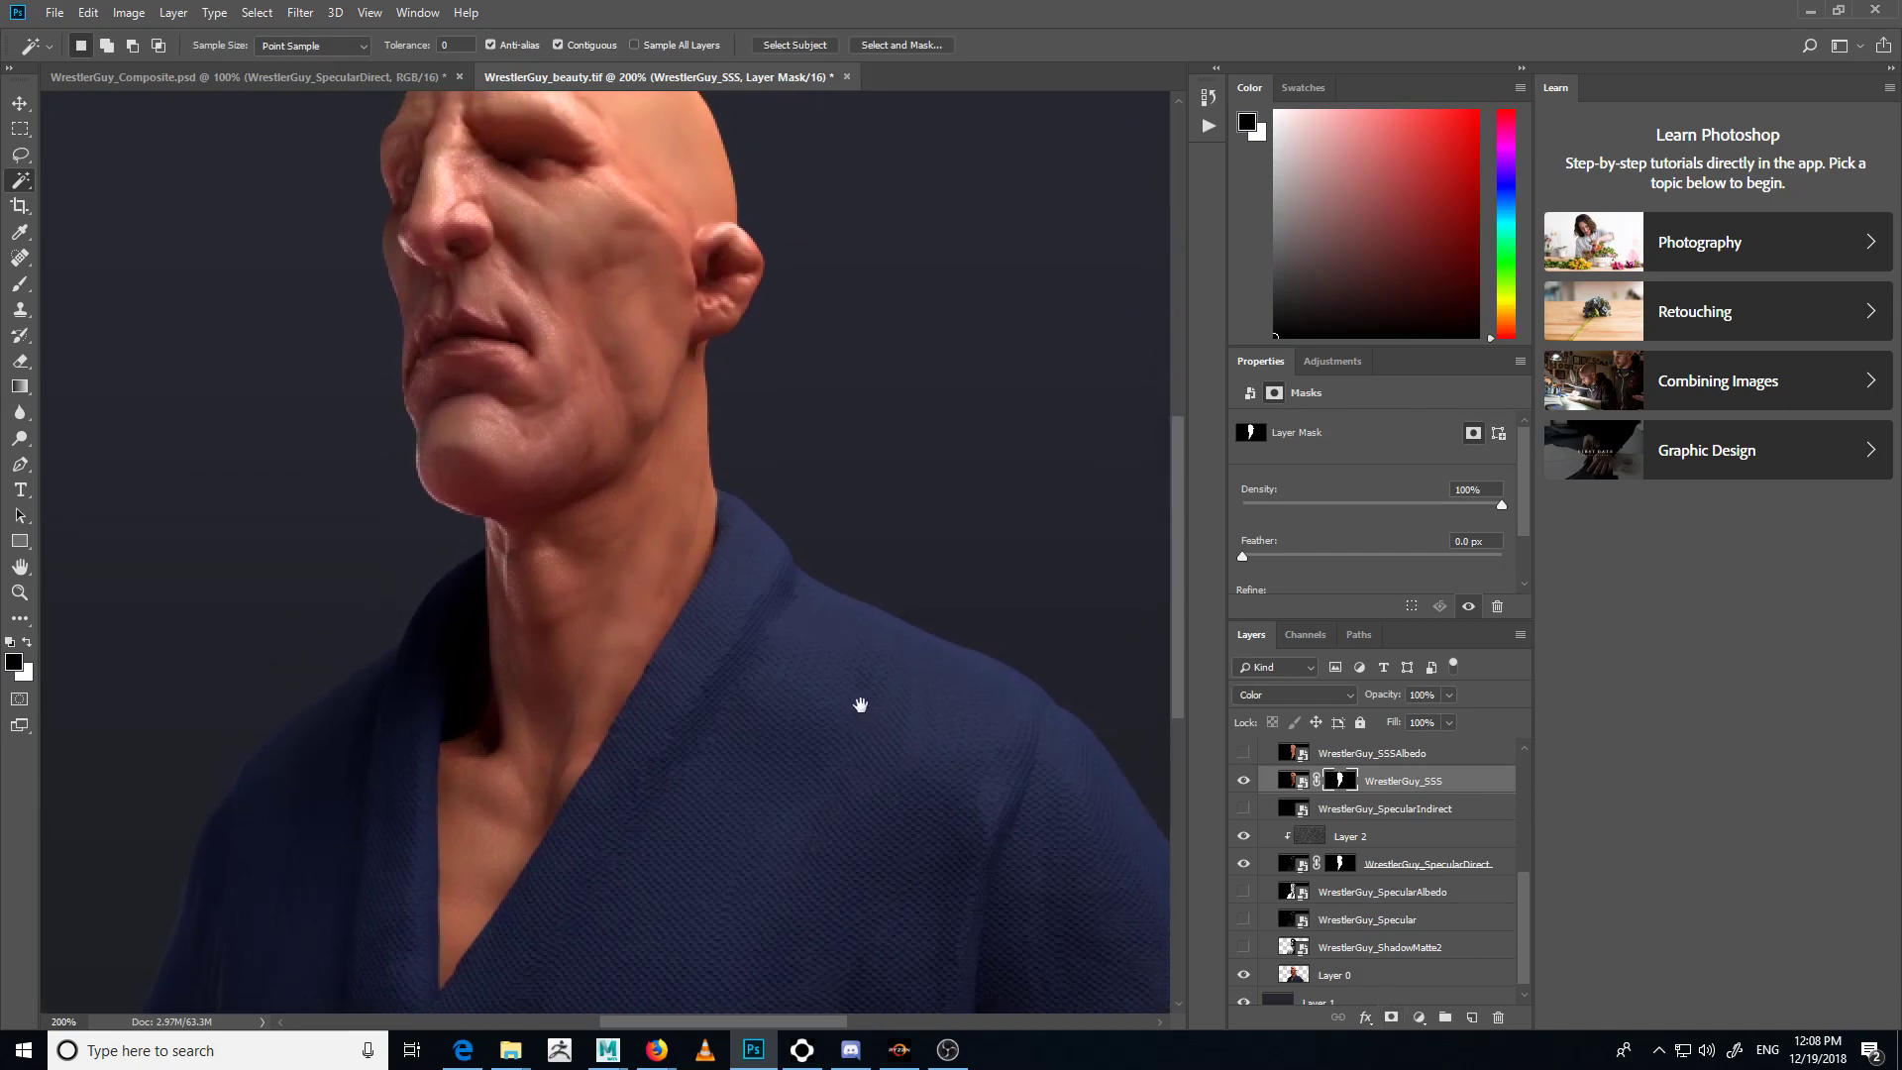
left_click(1243, 784)
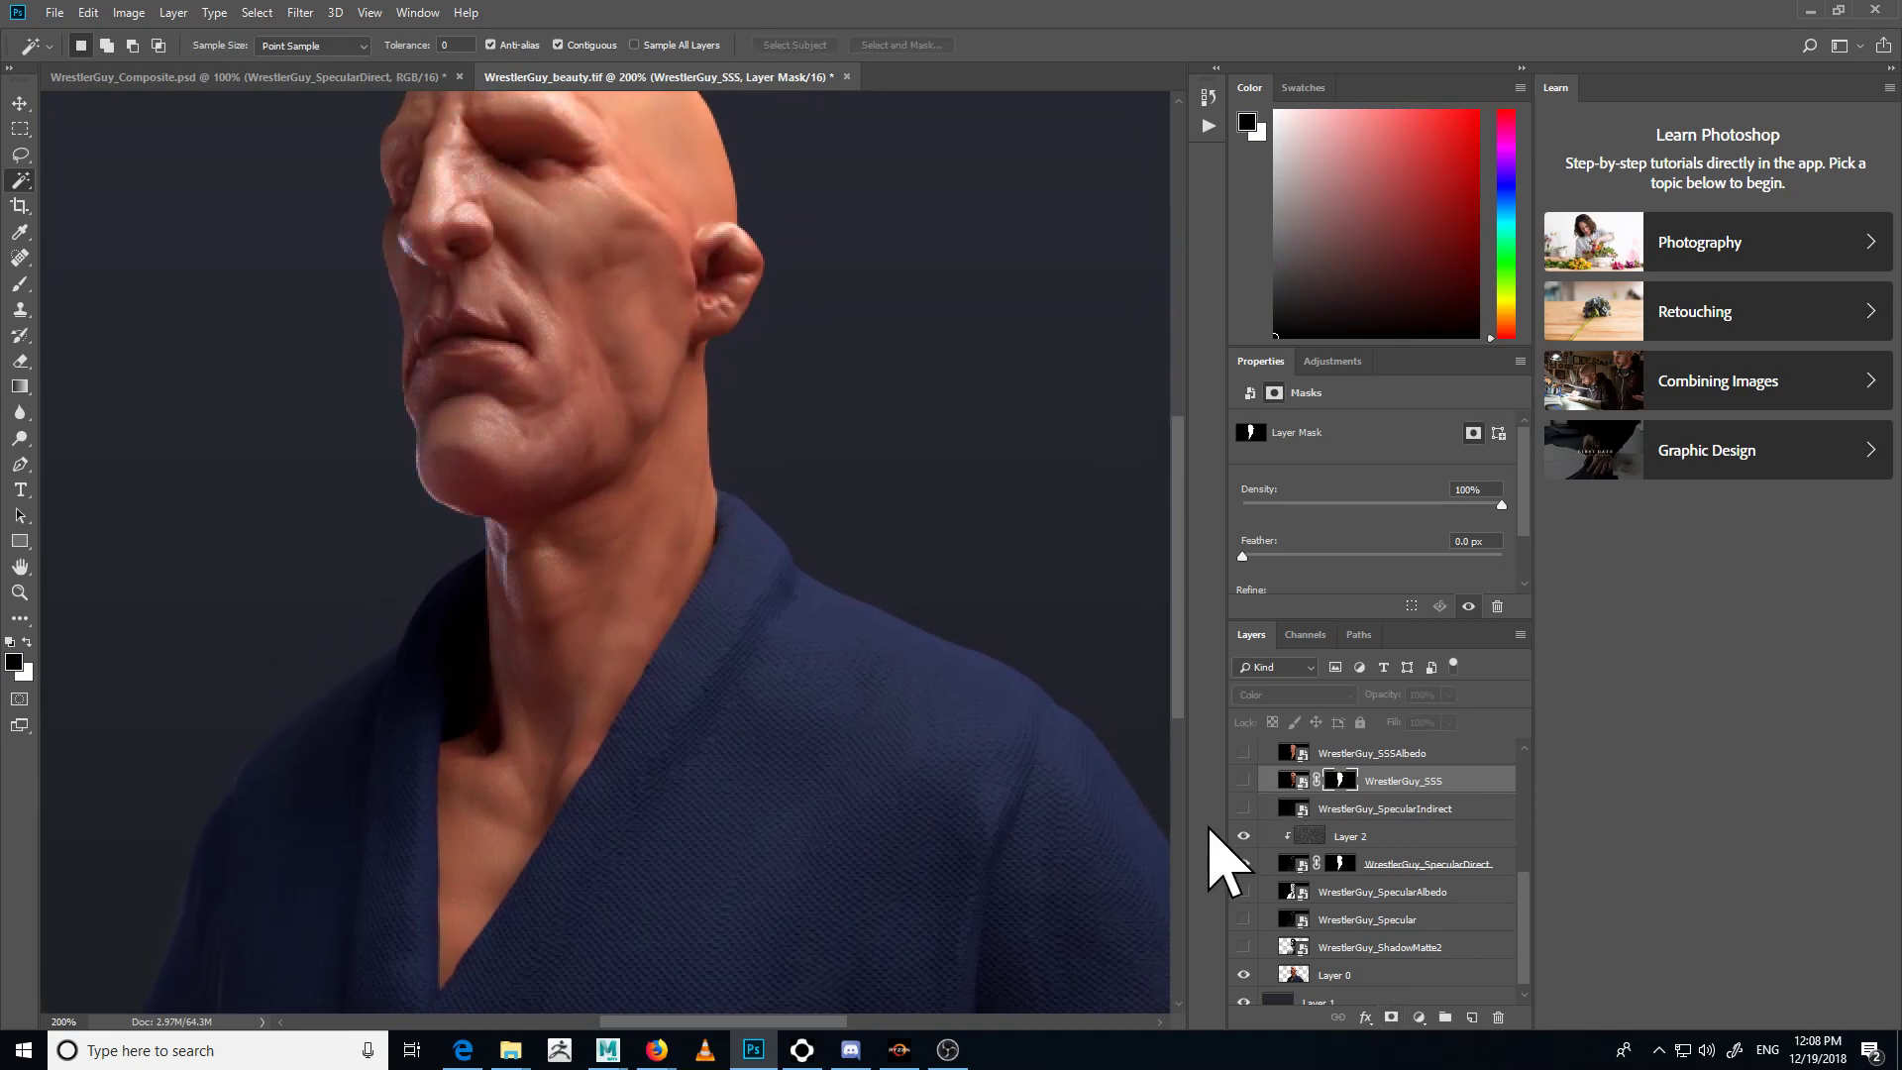
left_click(1244, 783)
left_click_drag(385, 292, 385, 459)
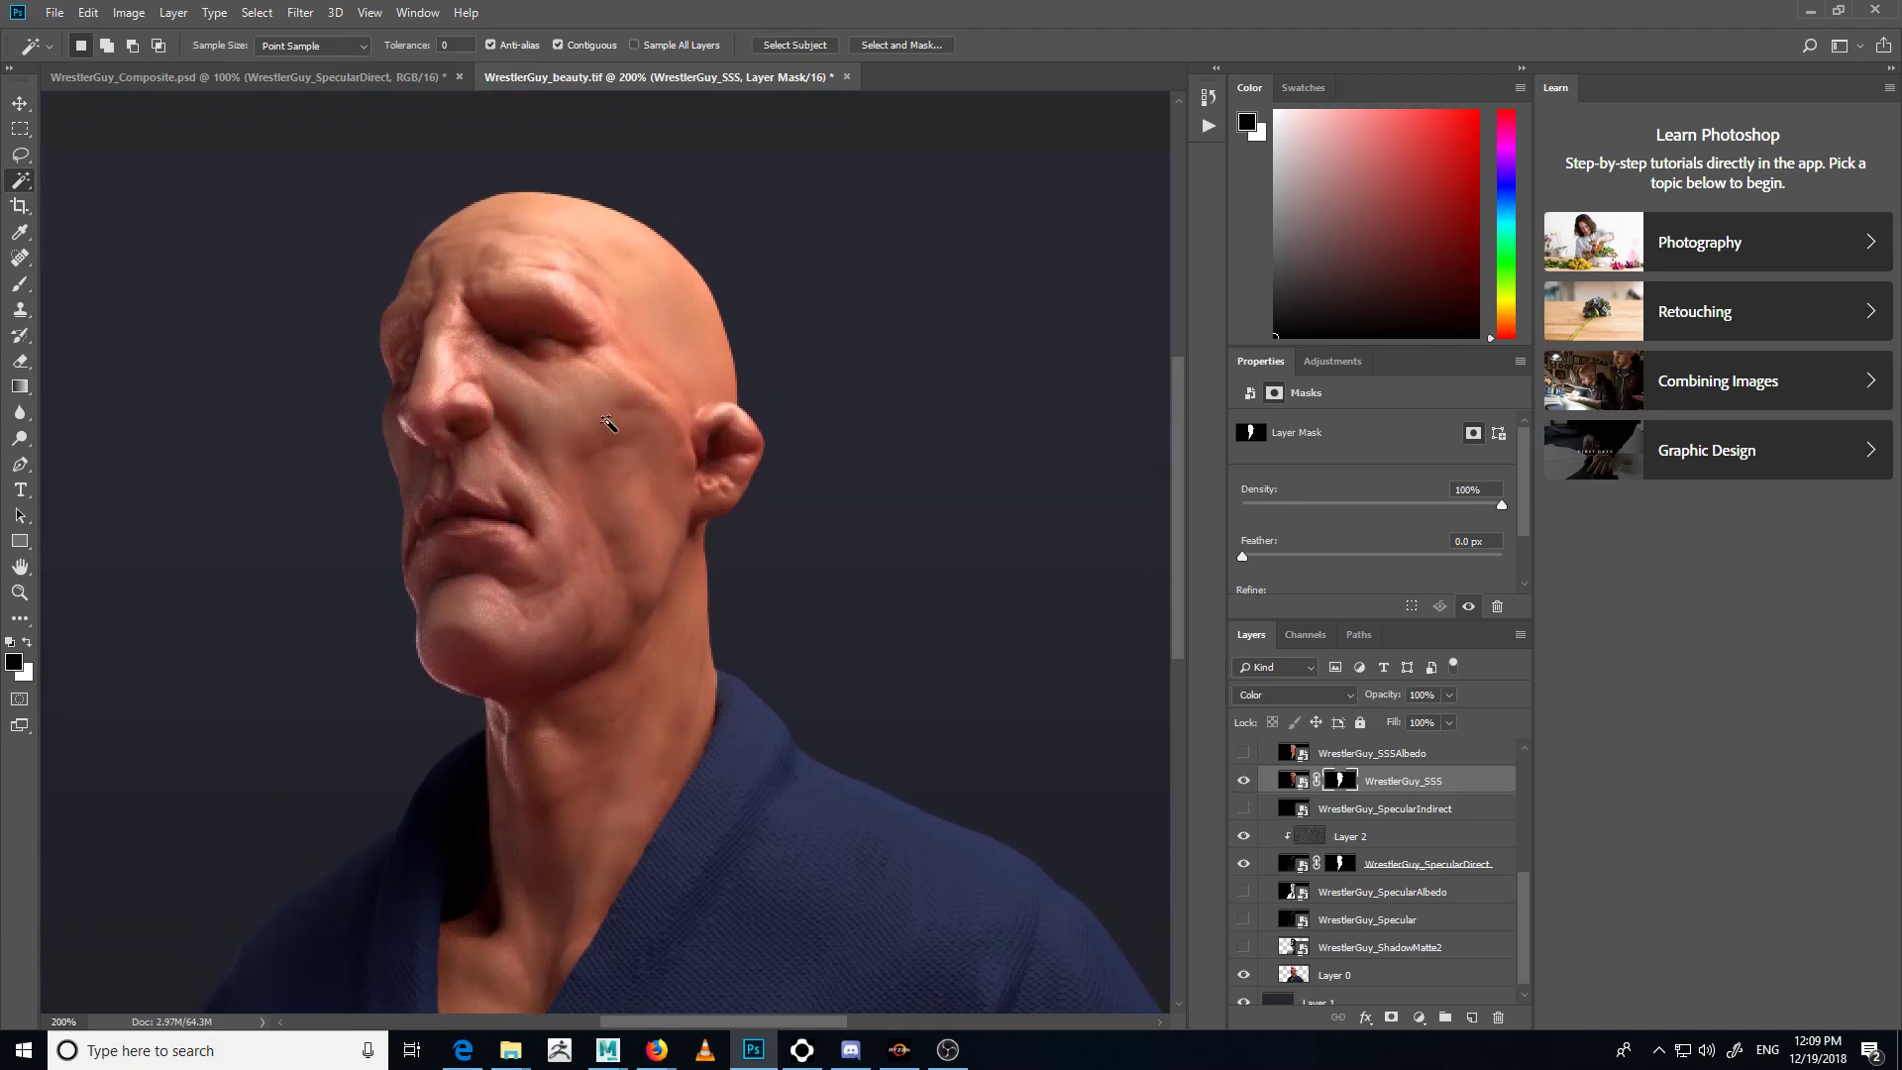
left_click(1244, 783)
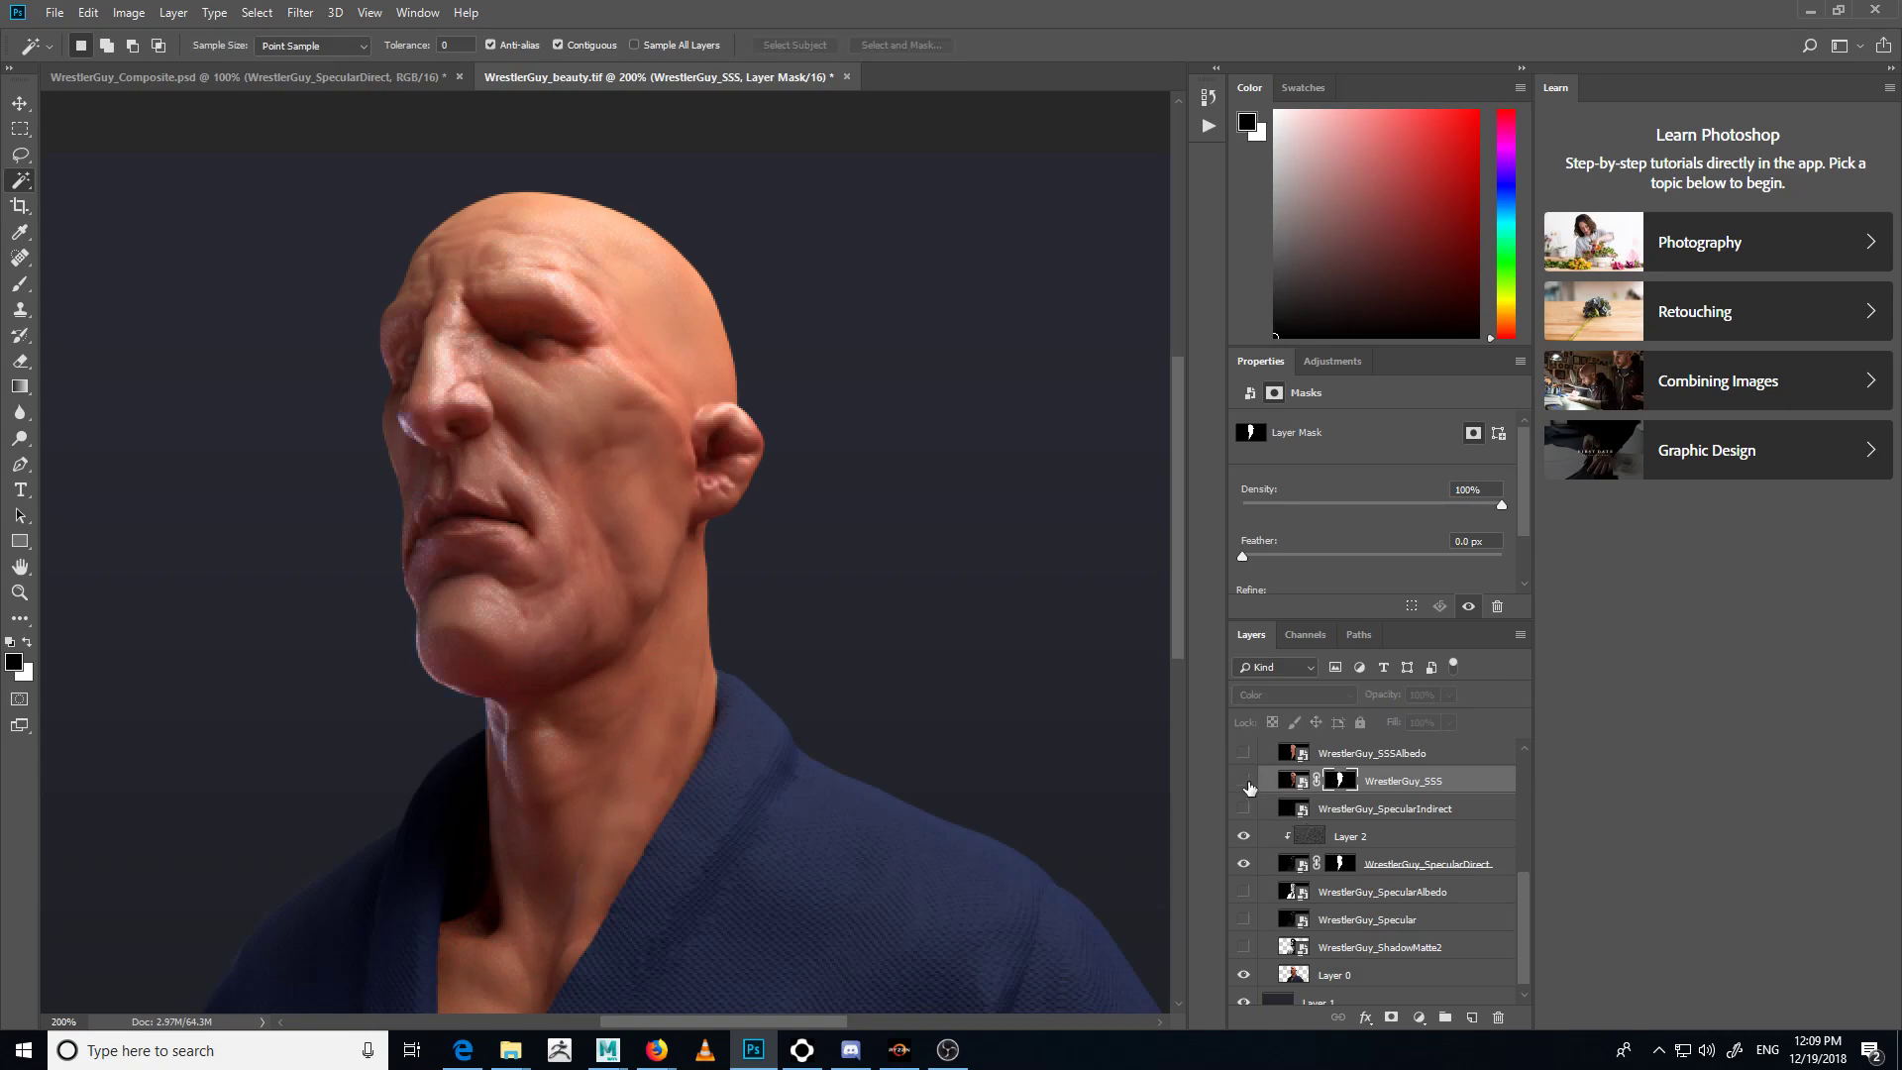
left_click(1244, 783)
left_click(1244, 783)
left_click(1244, 783)
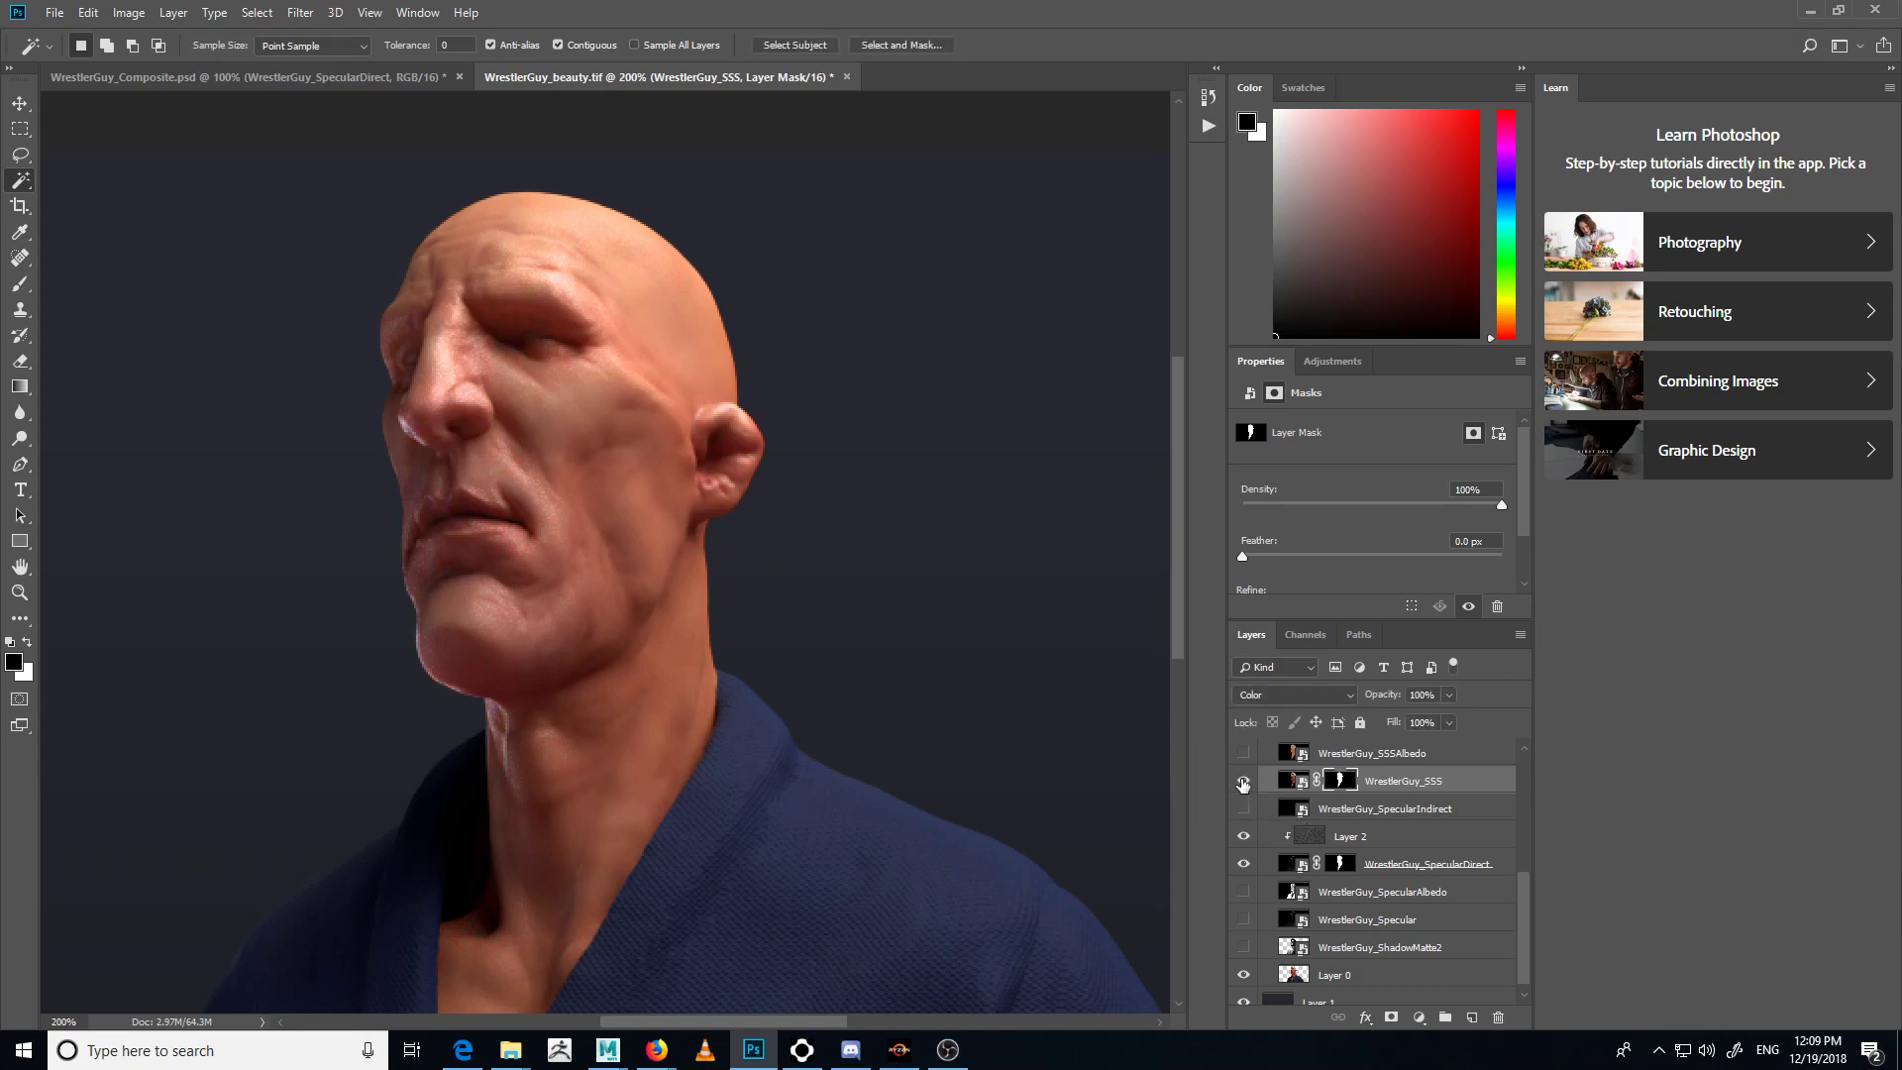
- Split the white Blend If slider for the underlying layer to 116 / 164 in the WrestlerGuy_SSS layer's blending options
double_click(1469, 788)
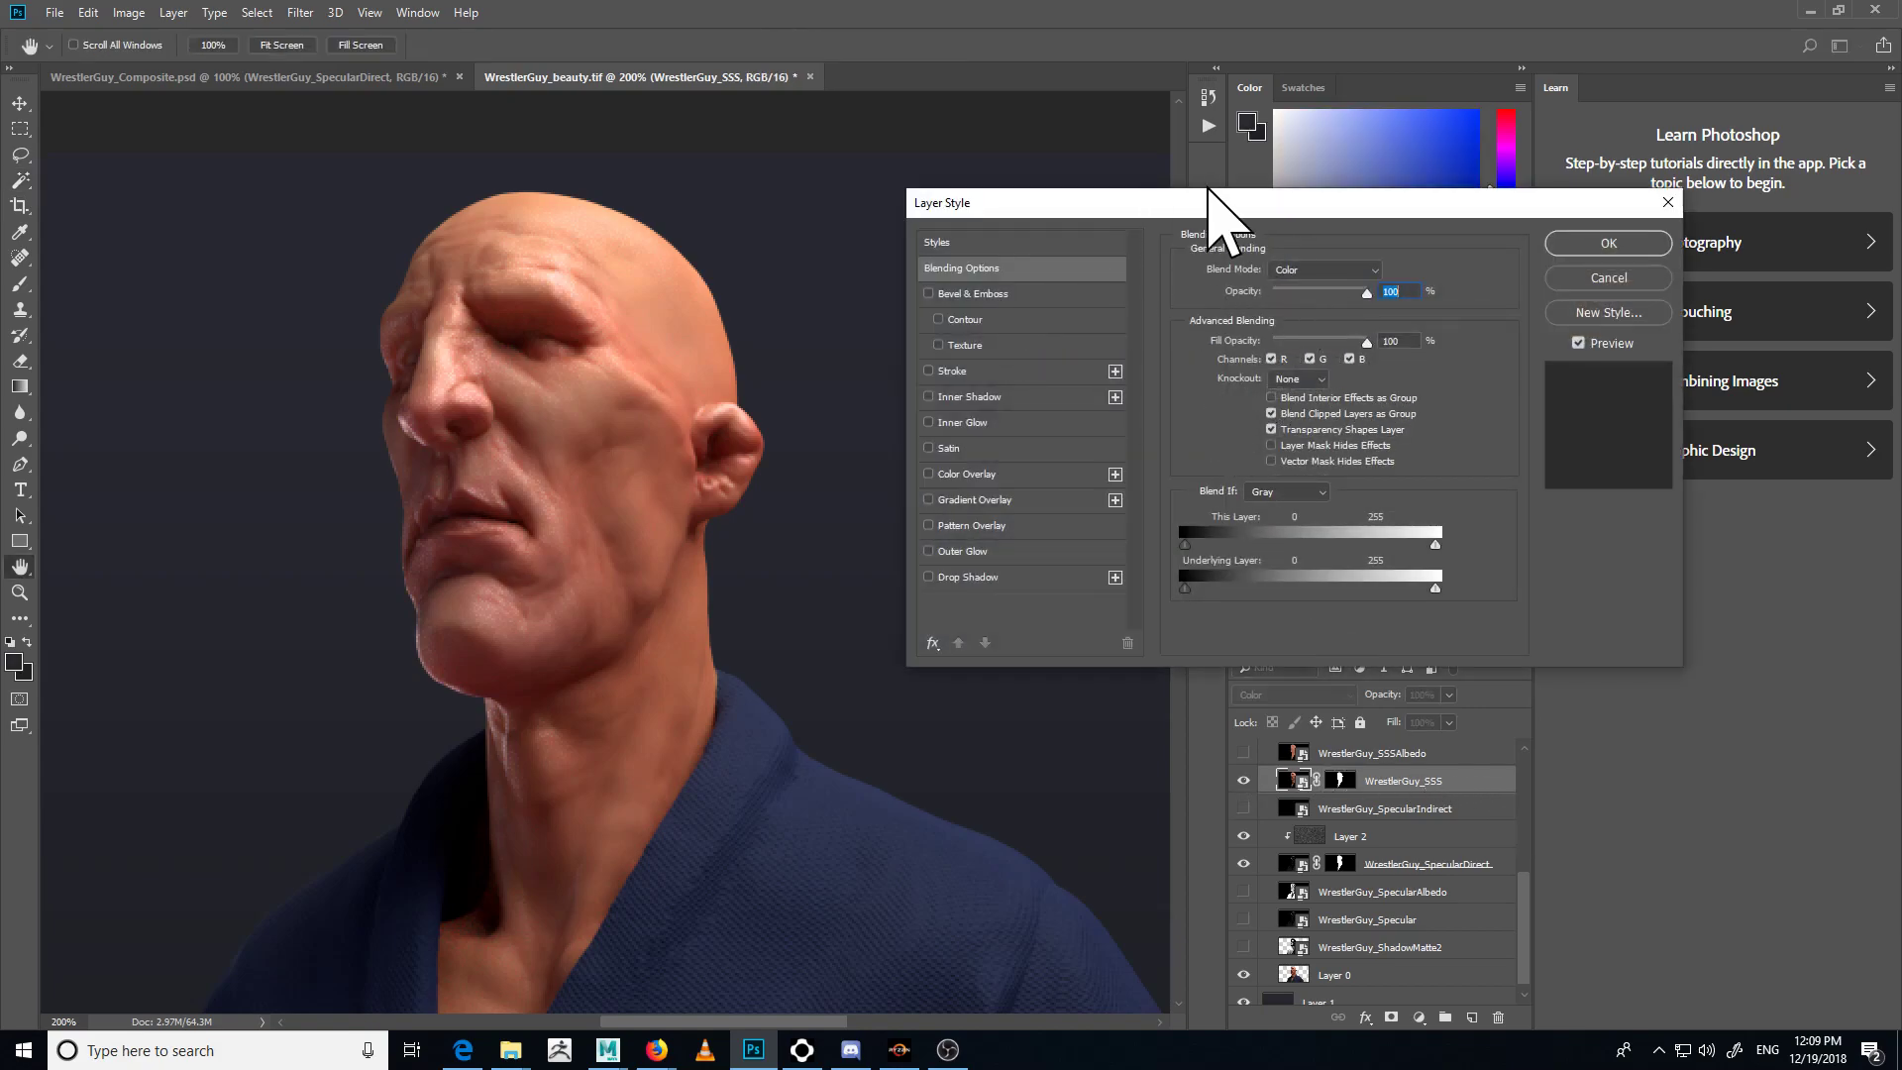
left_click(1602, 279)
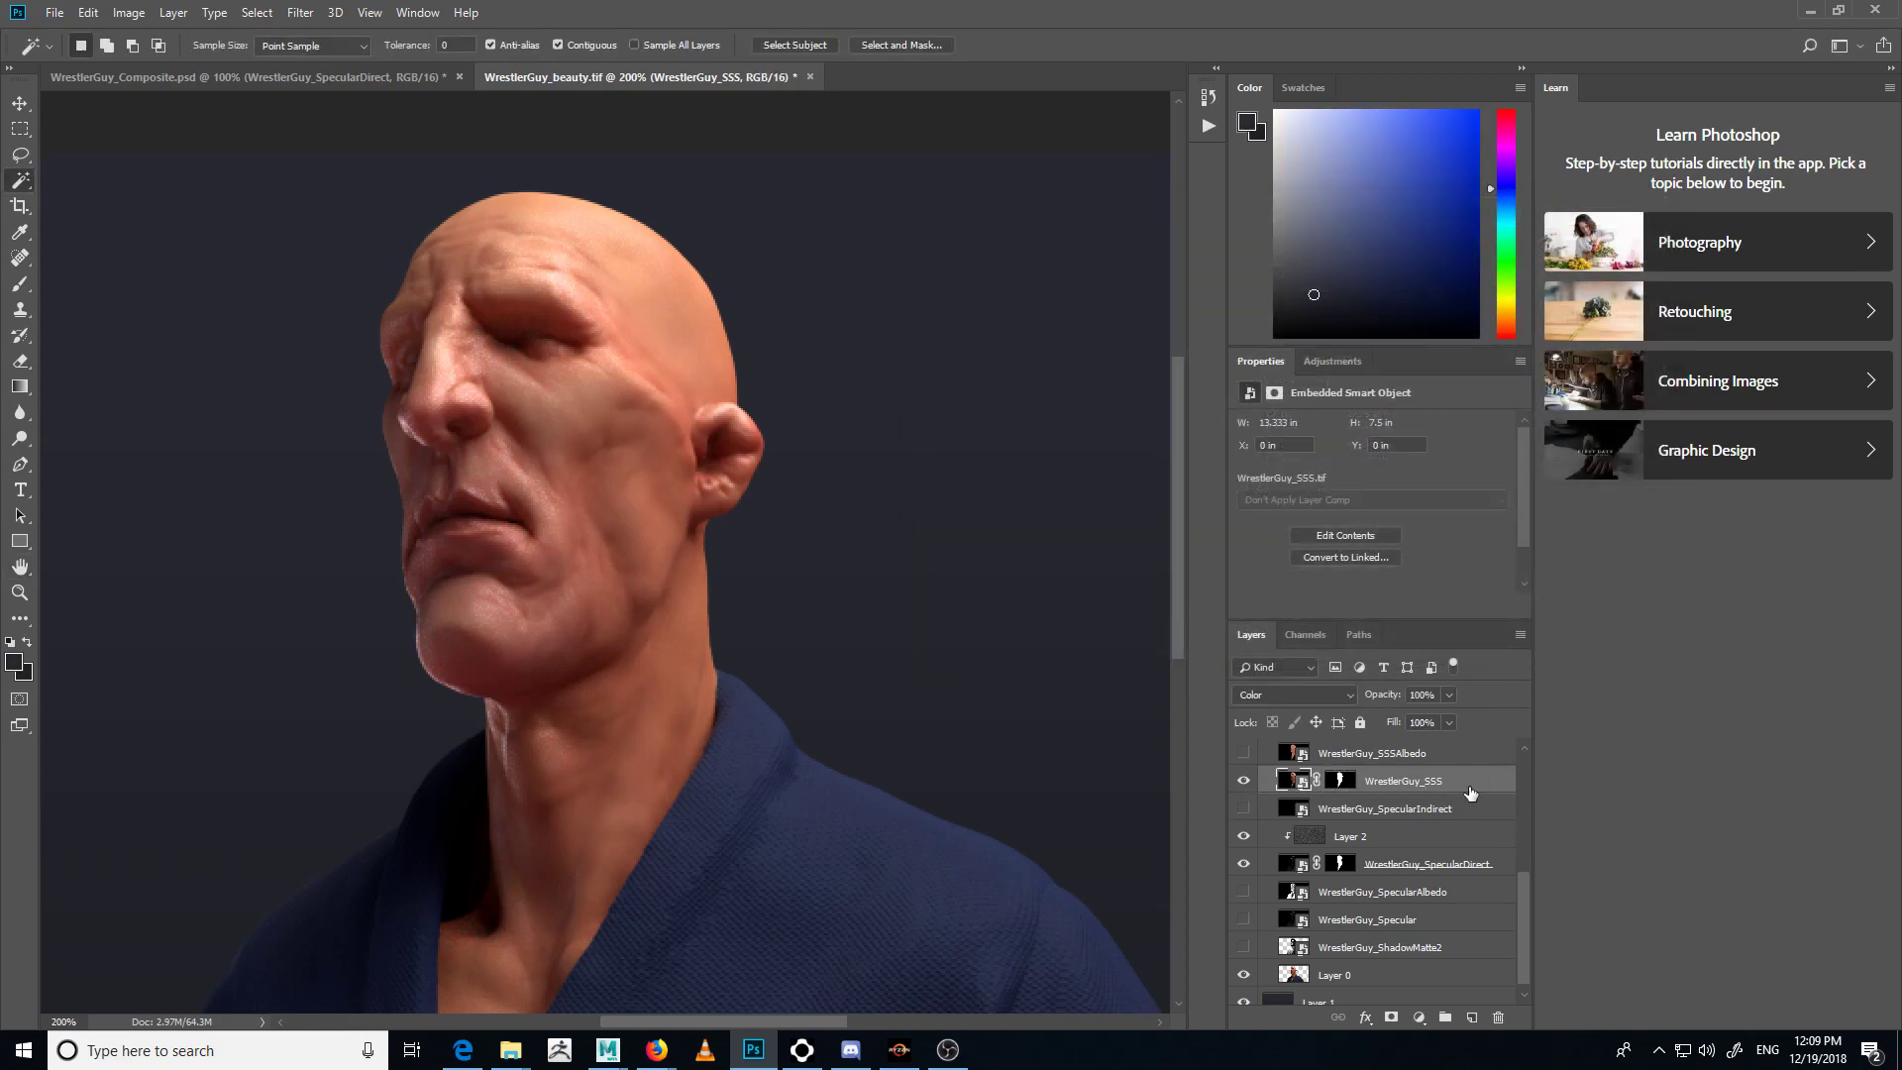
right_click(1421, 782)
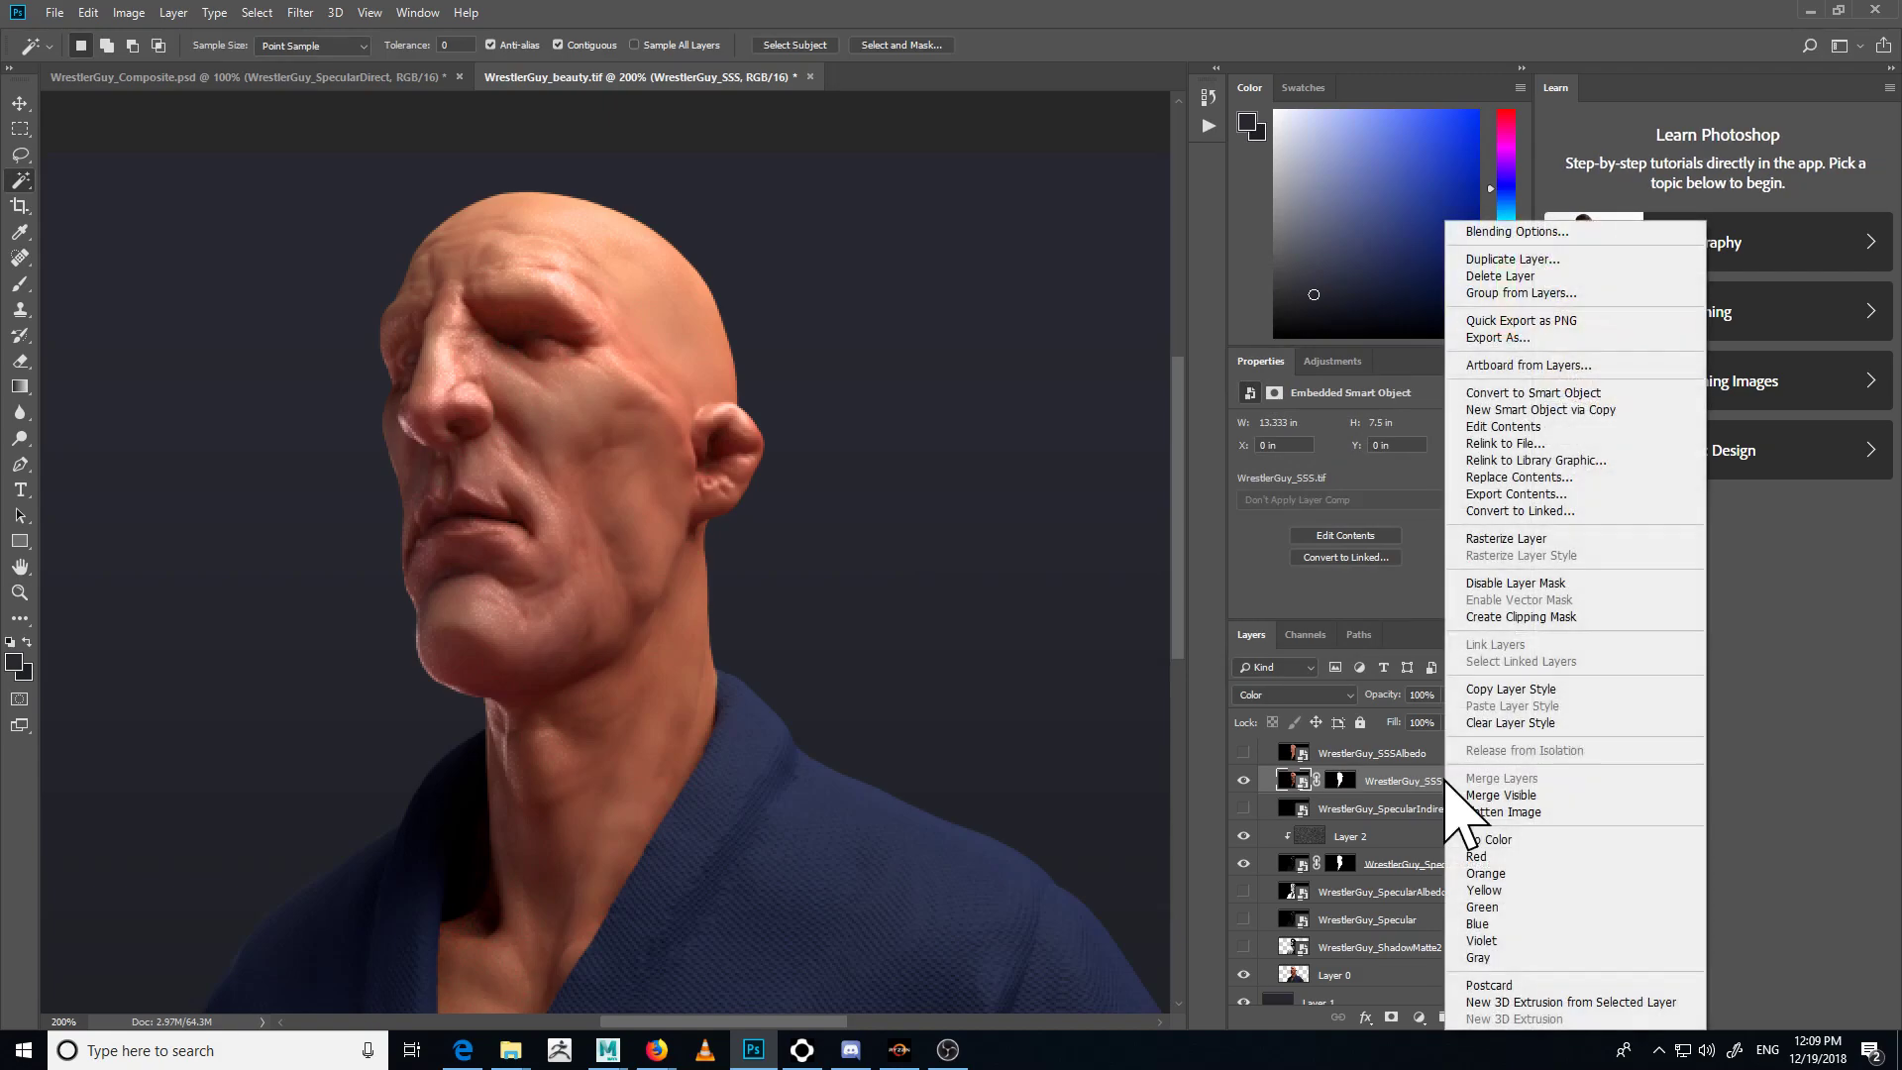
left_click(1562, 238)
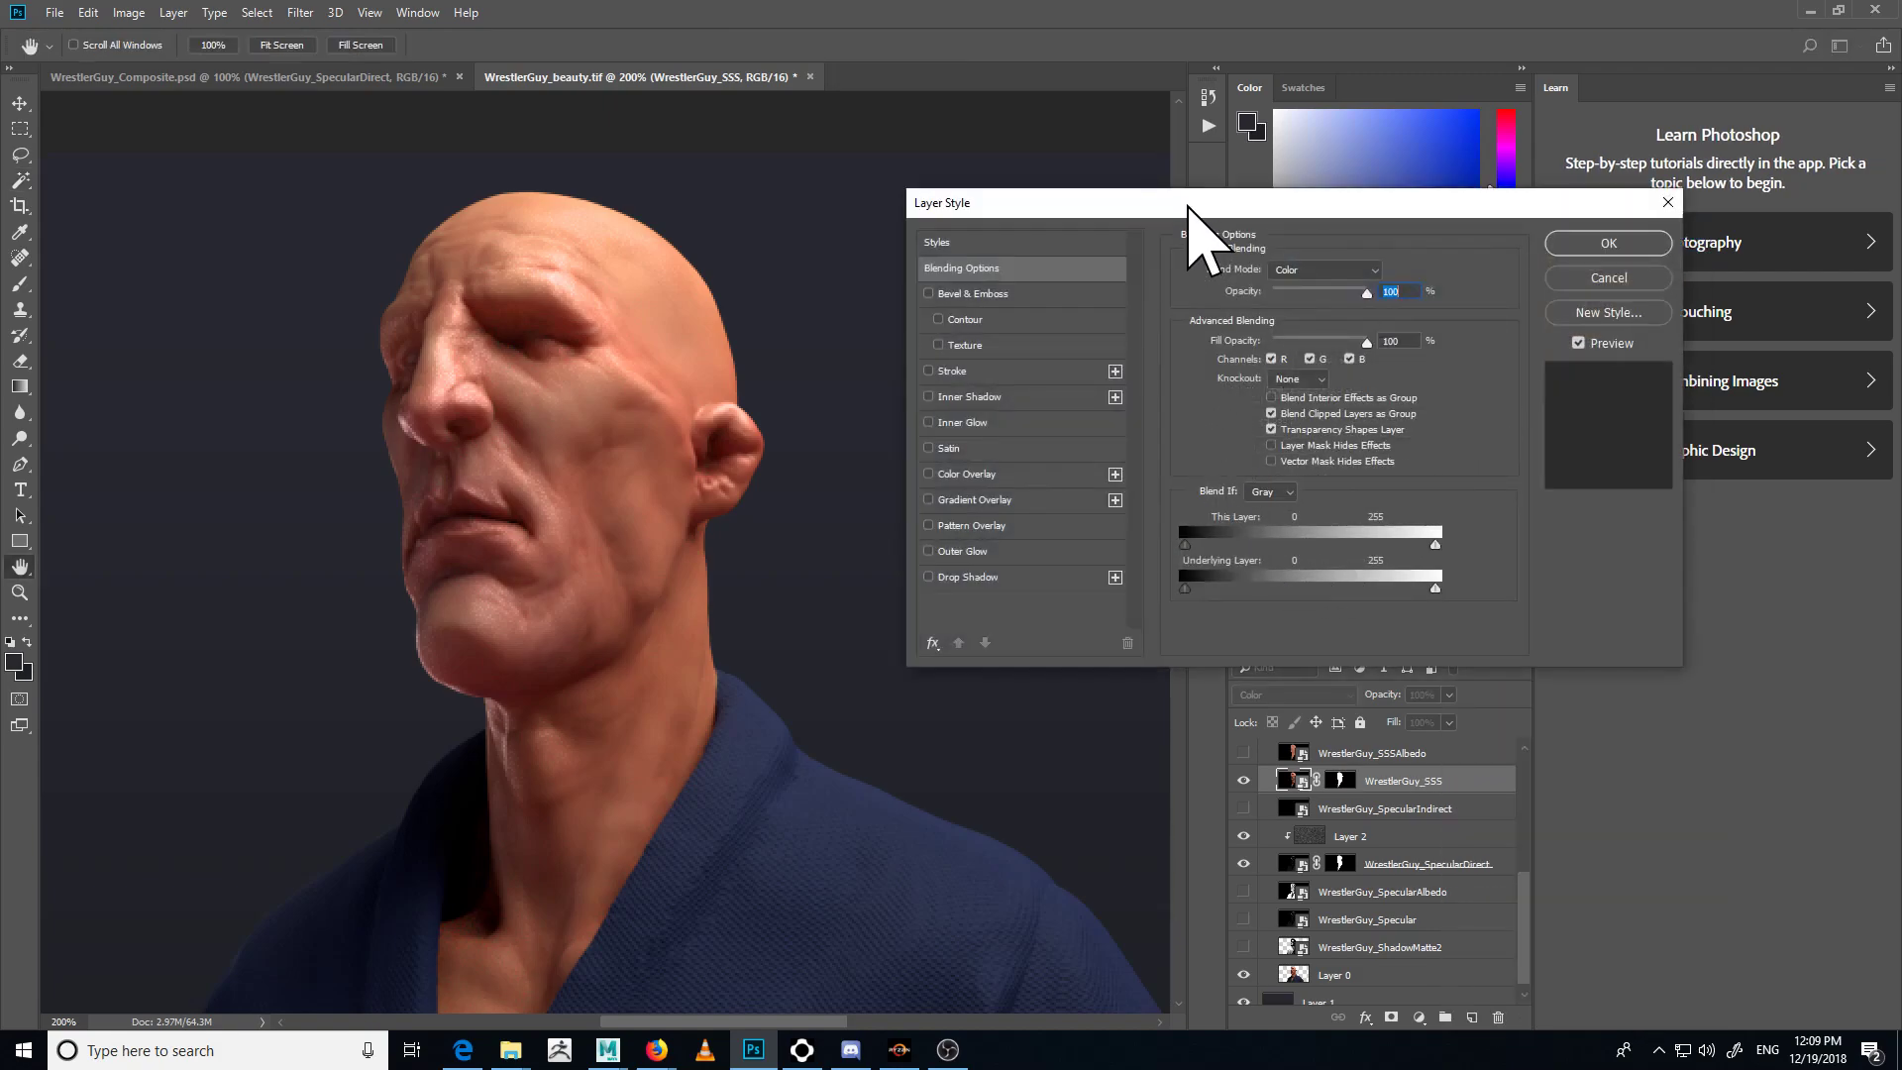
left_click_drag(1189, 206, 1131, 166)
left_click_drag(1377, 548, 1295, 548)
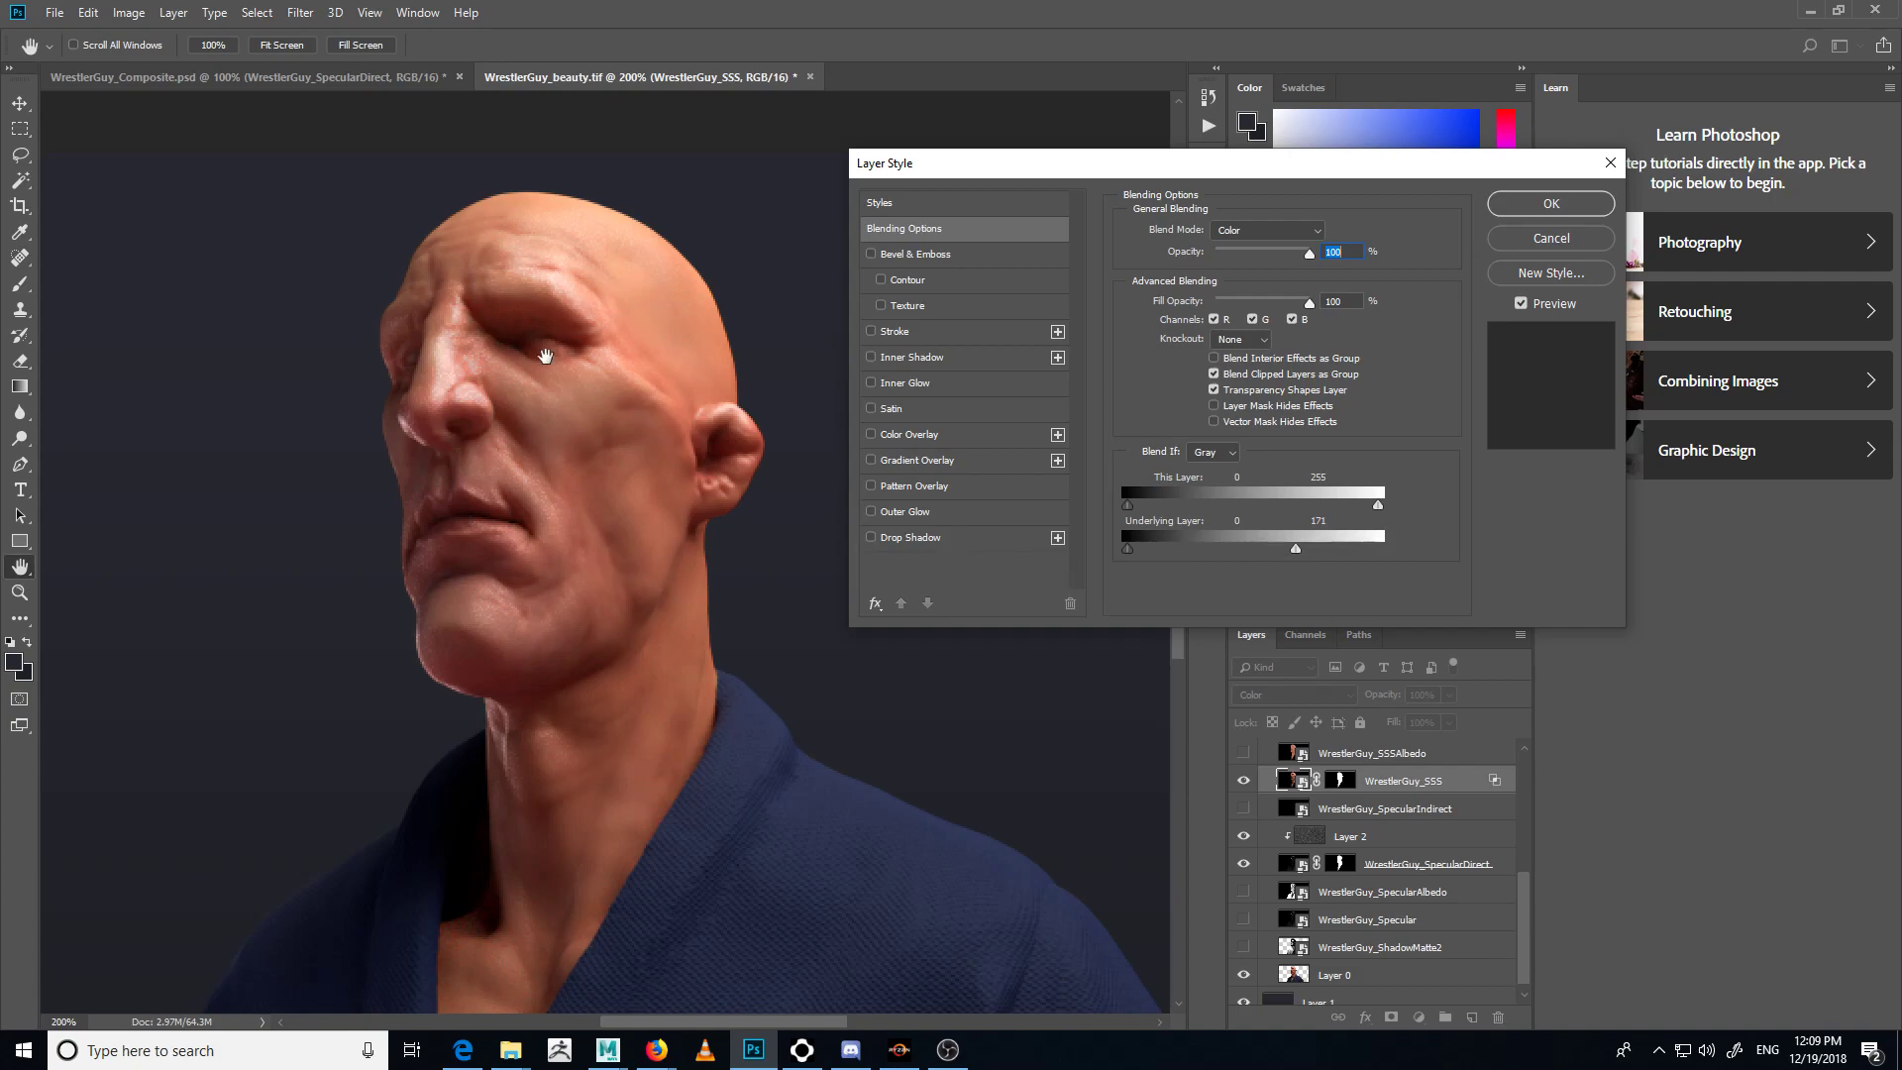
key("alt")
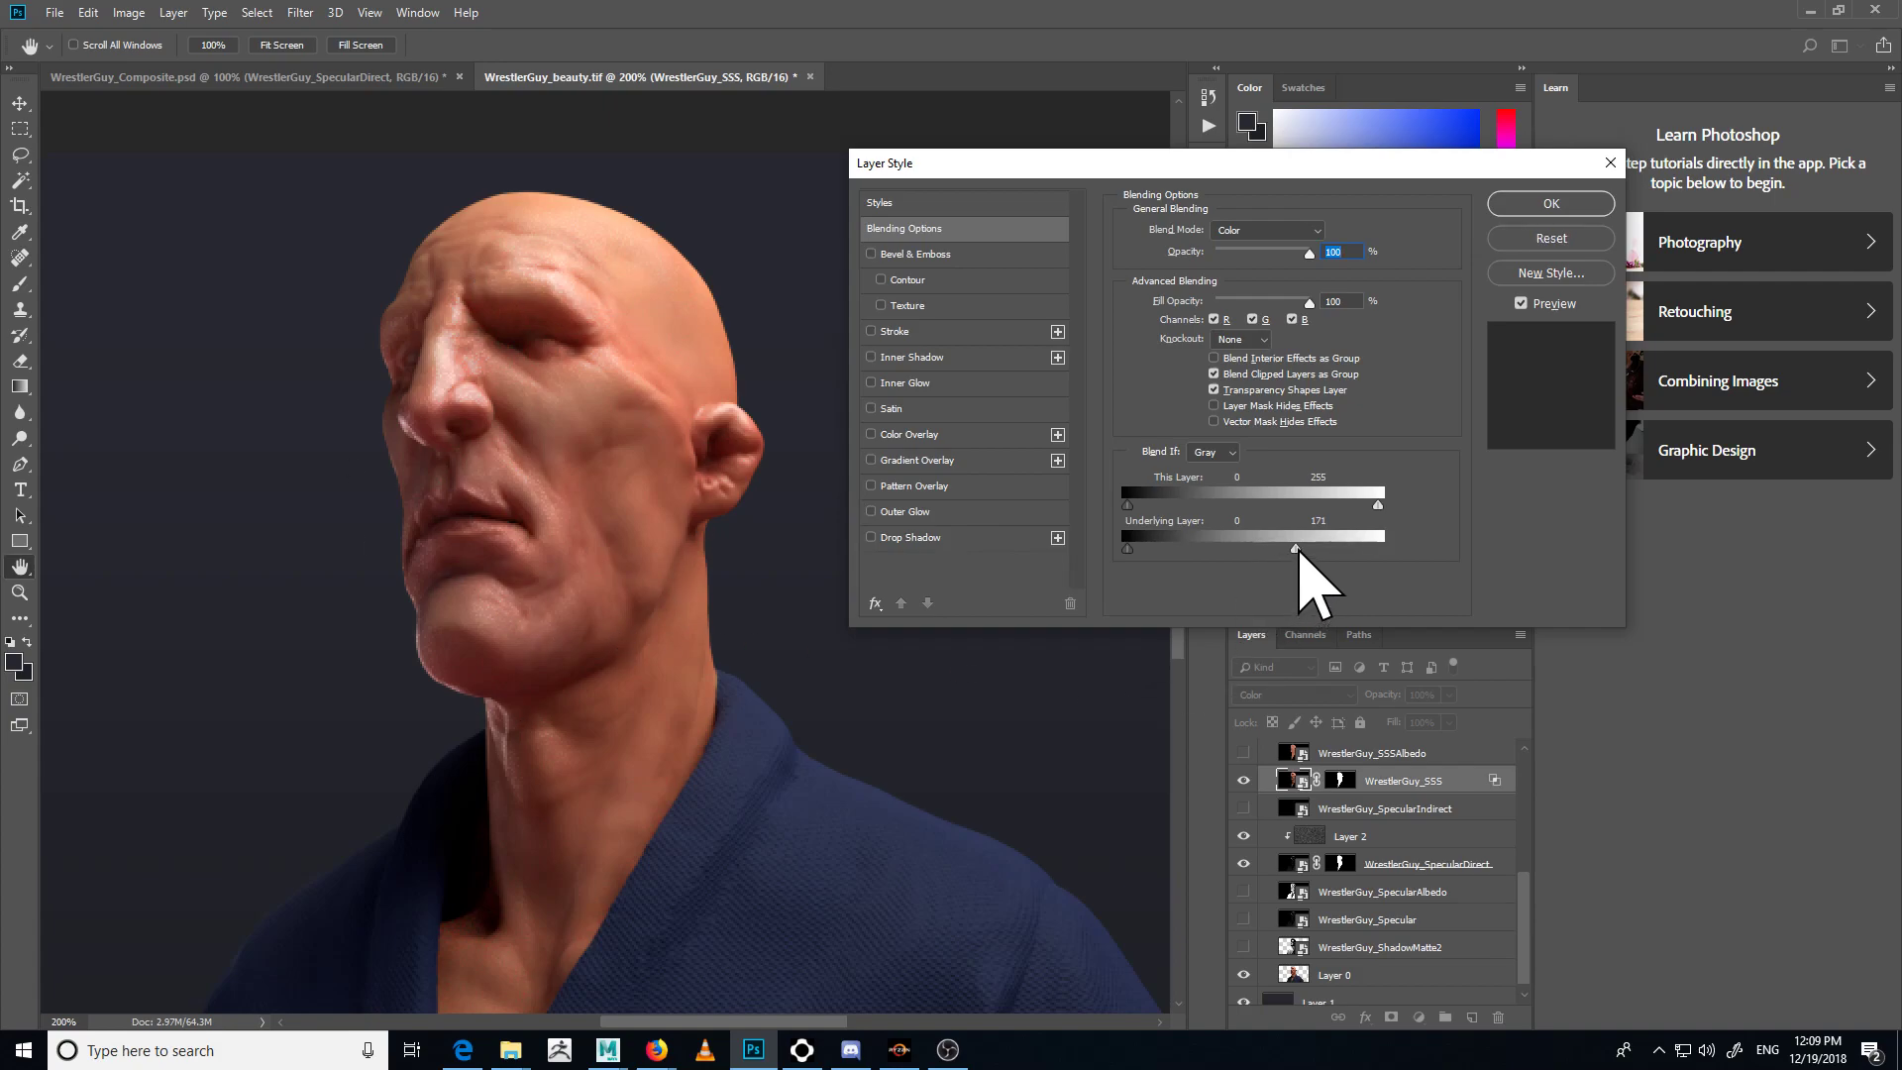
left_click_drag(1297, 547, 1239, 549)
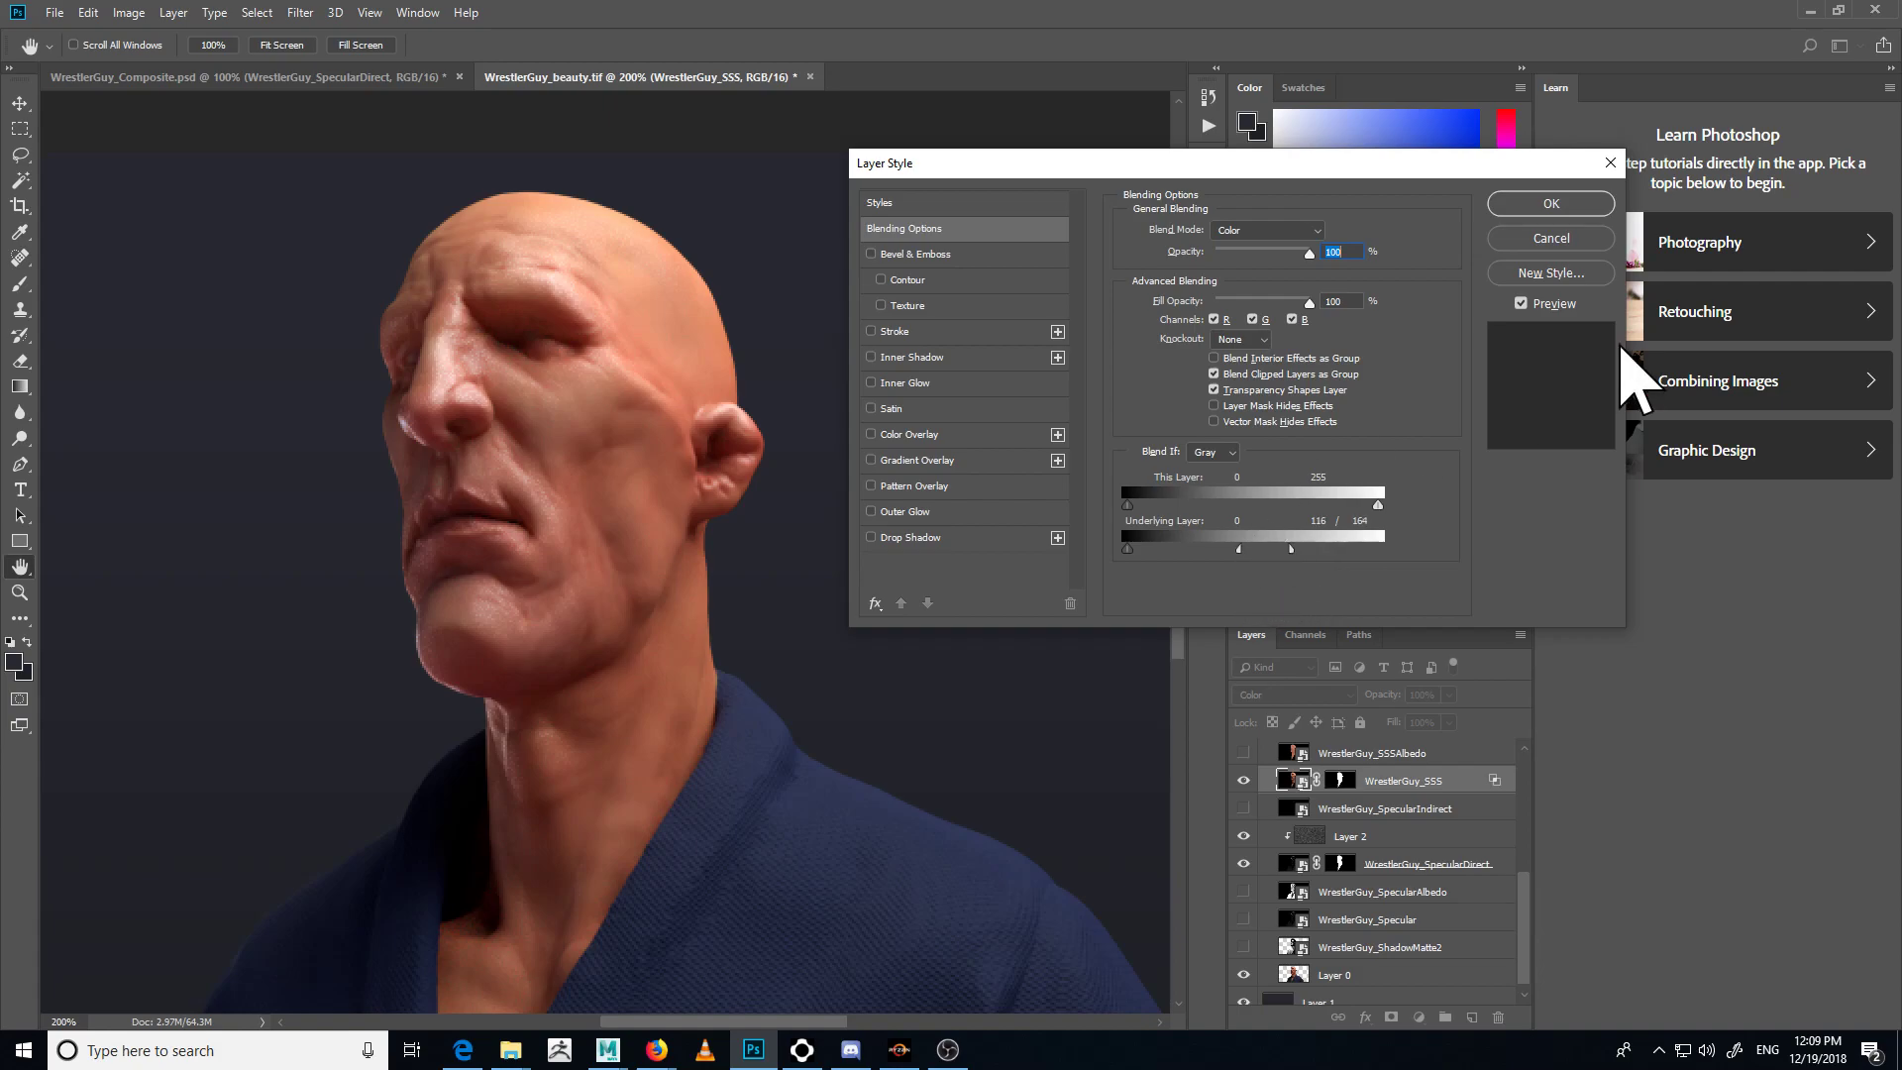
left_click(1551, 204)
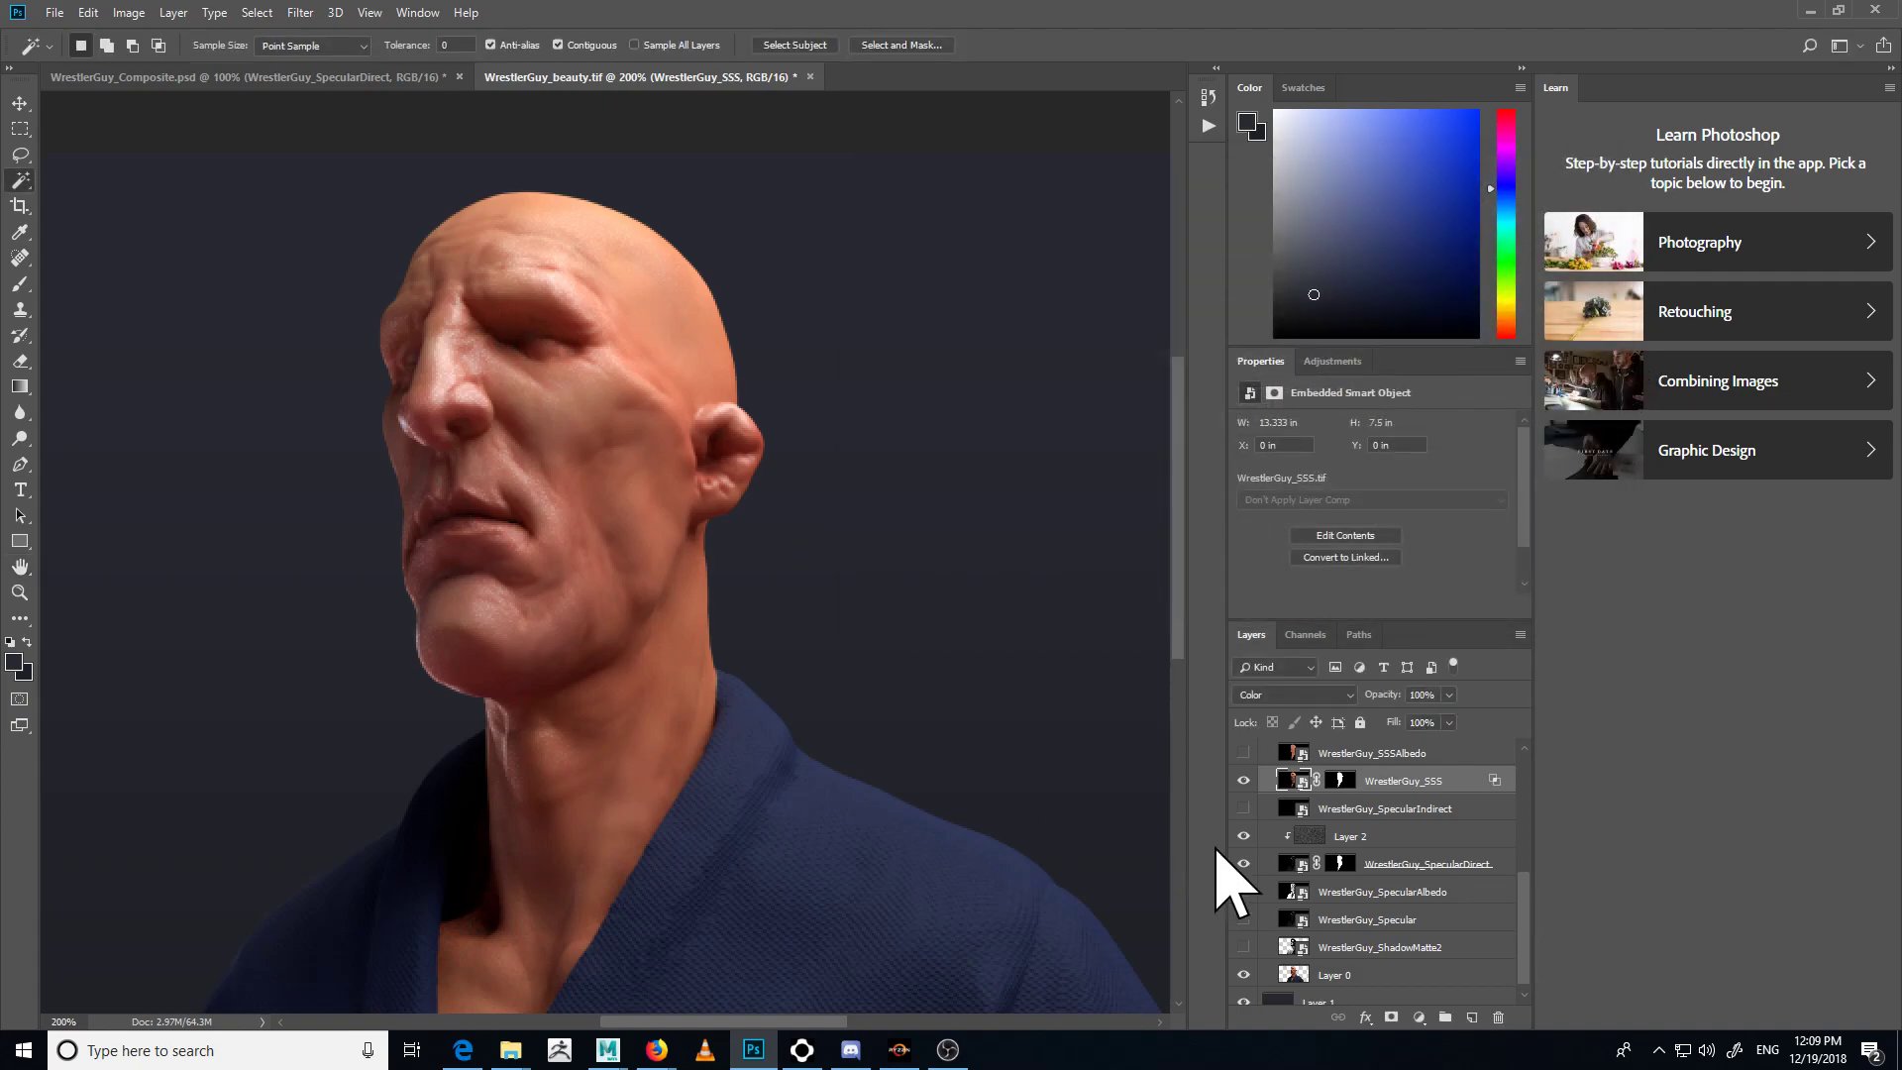
- Toggle the WrestlerGuy_SSS layer repeatedly to examine how its blending range affects the highlights along the face and chin
left_click(1238, 781)
left_click(1238, 781)
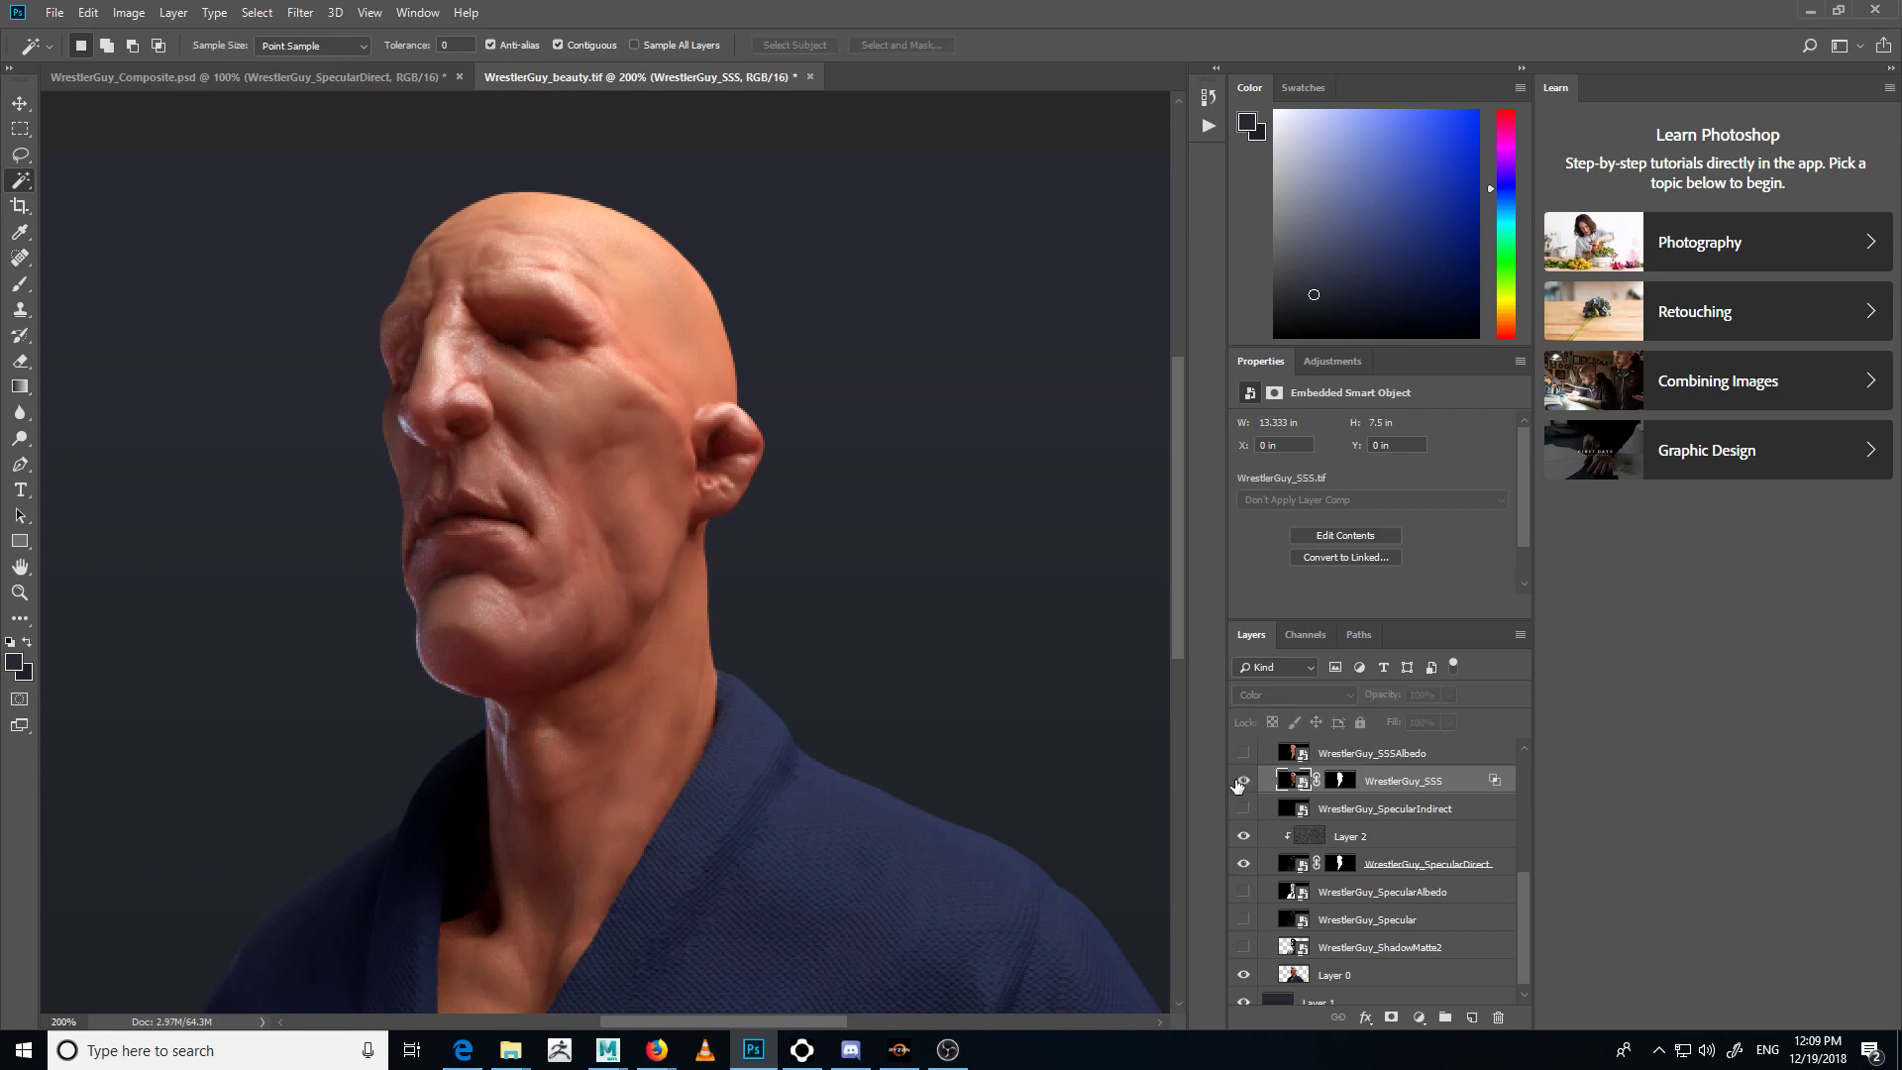
key("z")
mouse_move(421, 656)
left_mouse_down()
mouse_move(505, 650)
mouse_move(415, 651)
left_mouse_up()
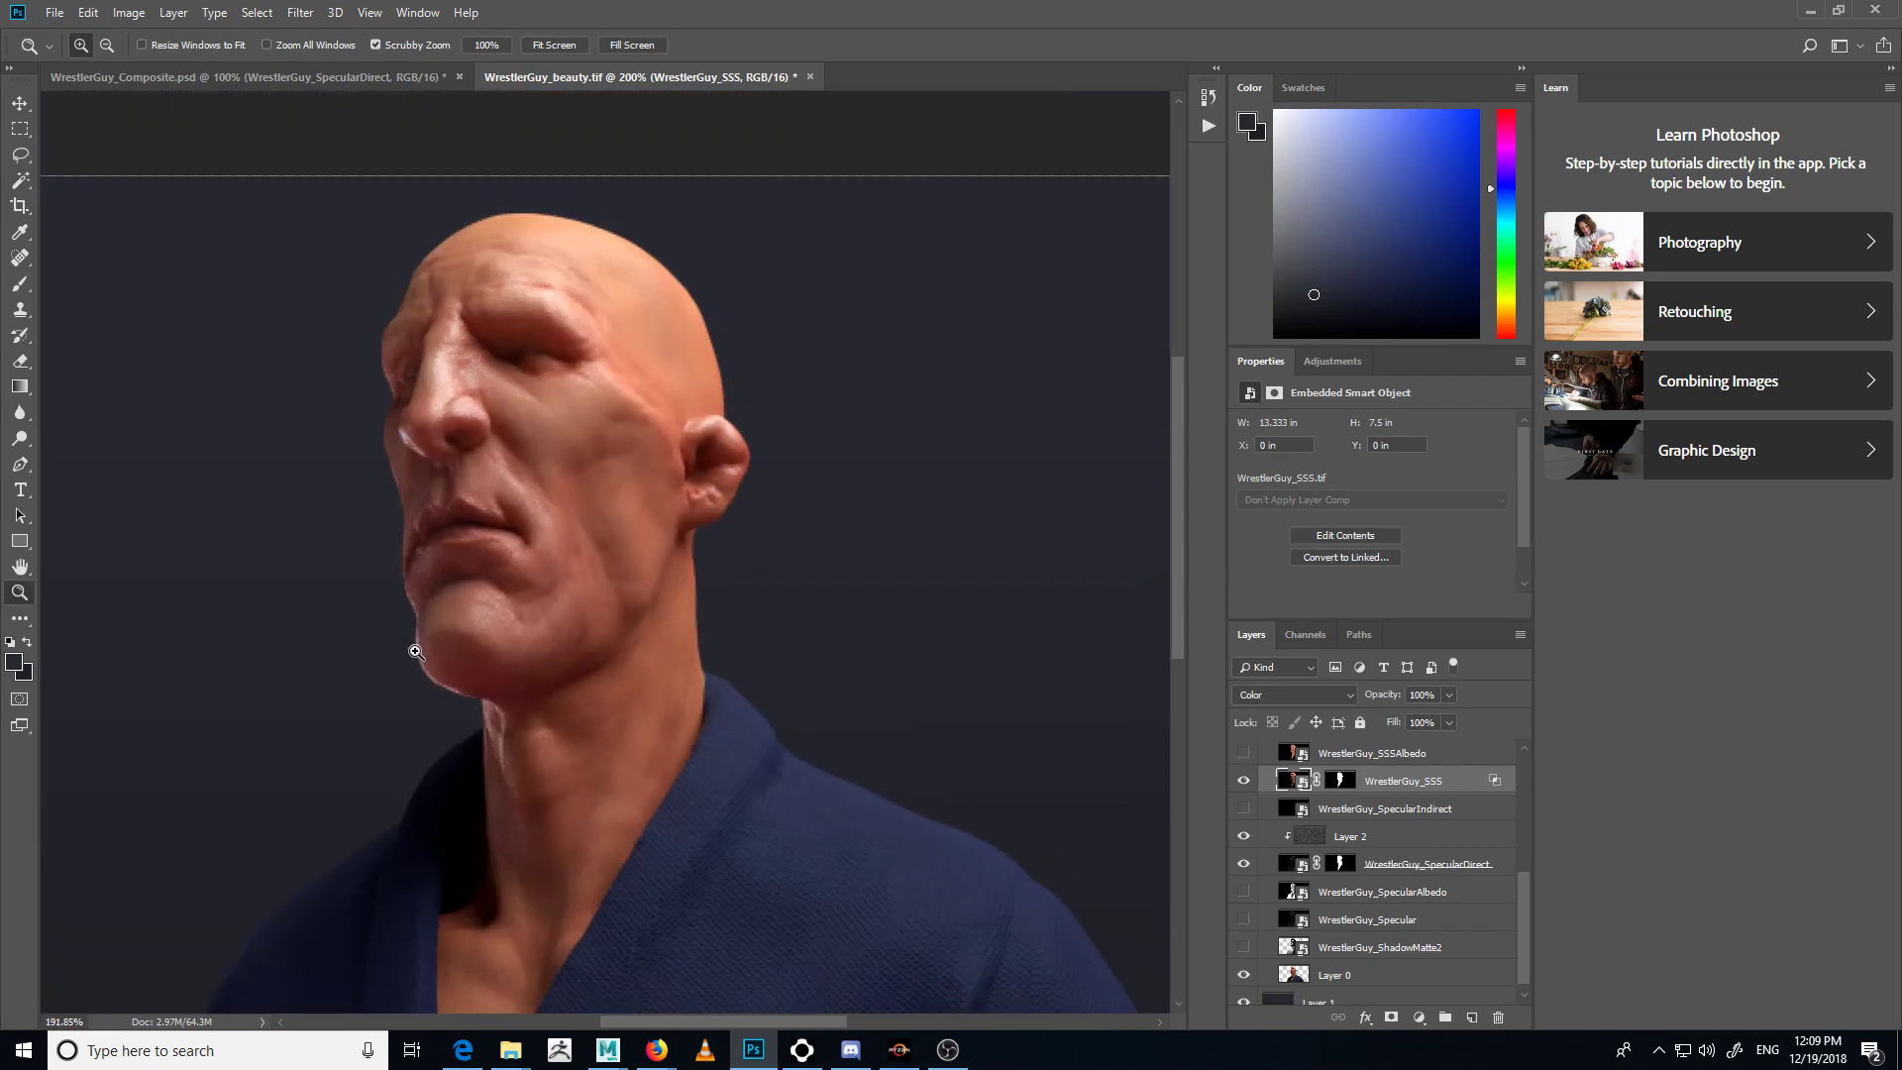
left_click(1245, 783)
left_click(1244, 783)
left_click(1244, 782)
left_click(1243, 783)
left_click(1242, 783)
left_click(1242, 780)
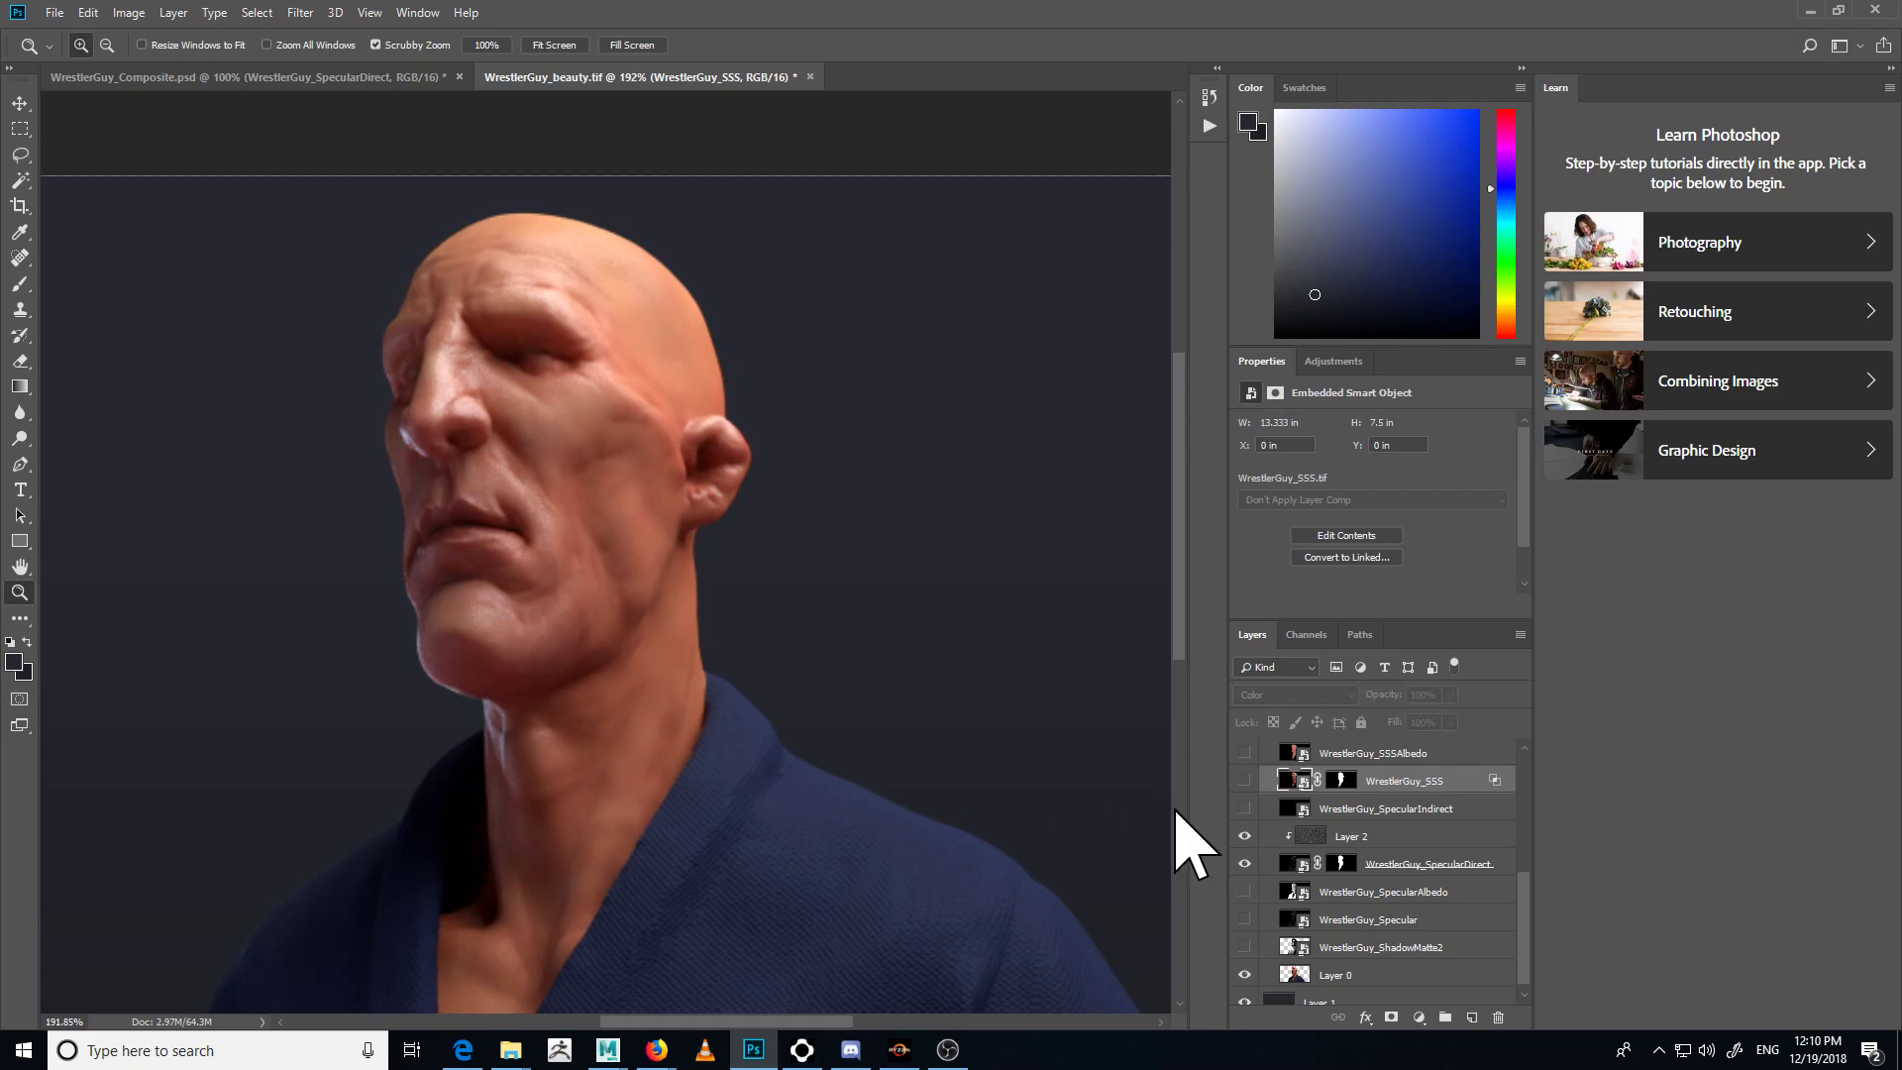
left_click(1242, 780)
left_click(1242, 781)
left_click(1242, 781)
left_click(1242, 780)
left_click(1244, 781)
- Tighten the WrestlerGuy_SSS layer's Blend If range for the underlying layer's highlights to 114 / 148
left_click(1350, 782)
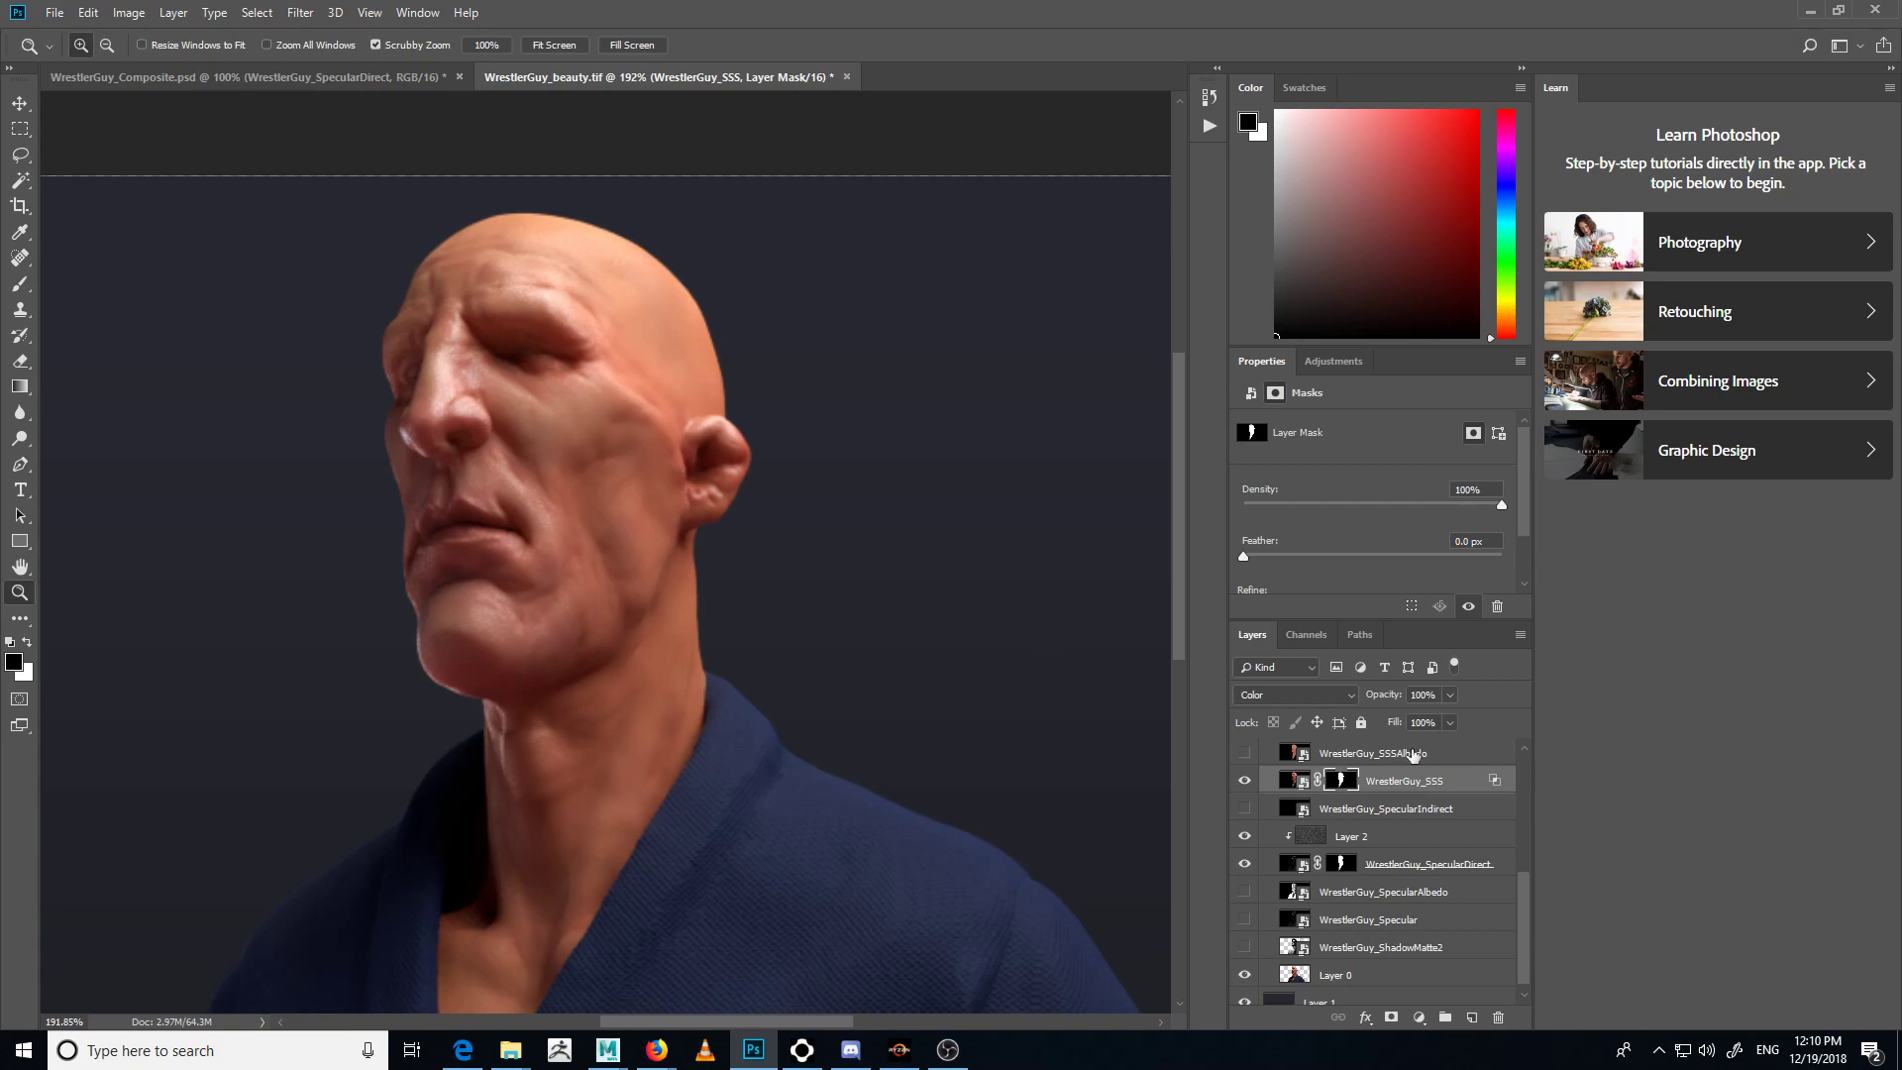
double_click(1457, 788)
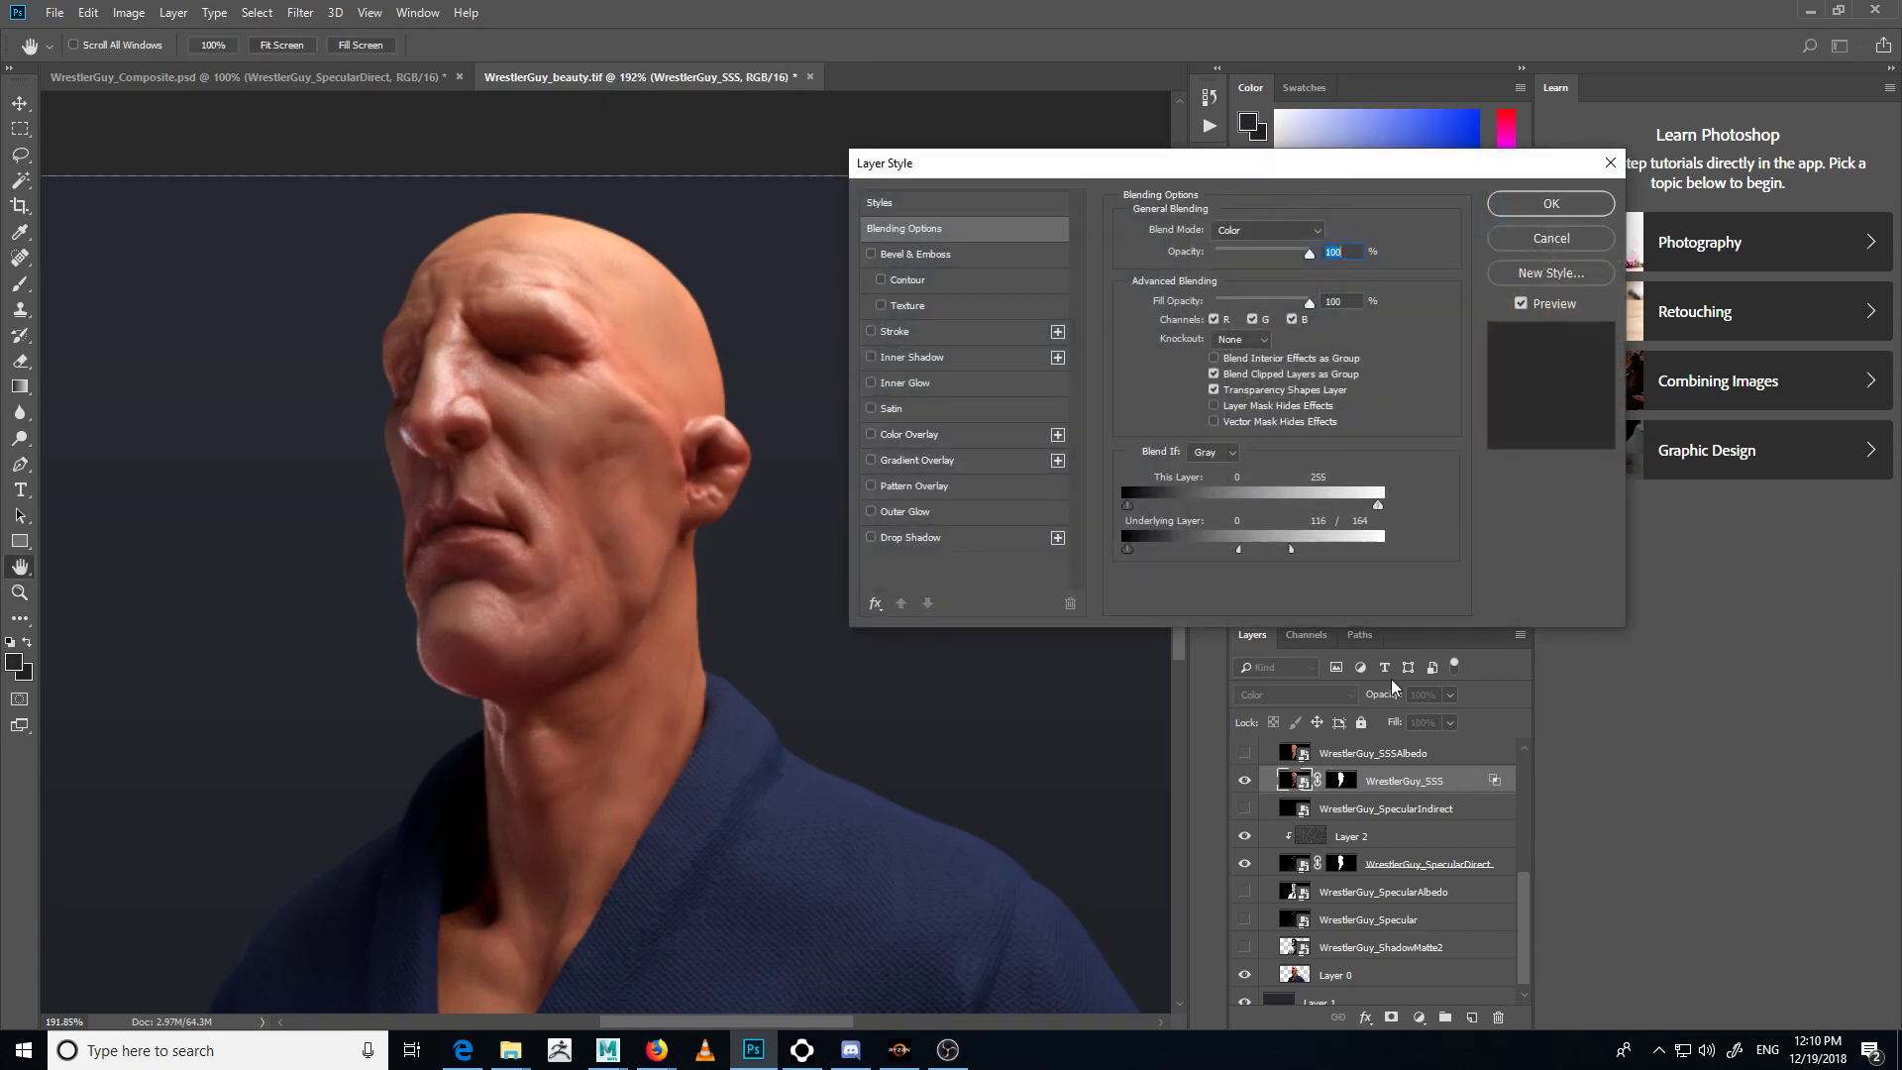
mouse_move(1243, 551)
left_mouse_down()
mouse_move(1333, 551)
mouse_move(1205, 551)
mouse_move(1238, 563)
left_mouse_up()
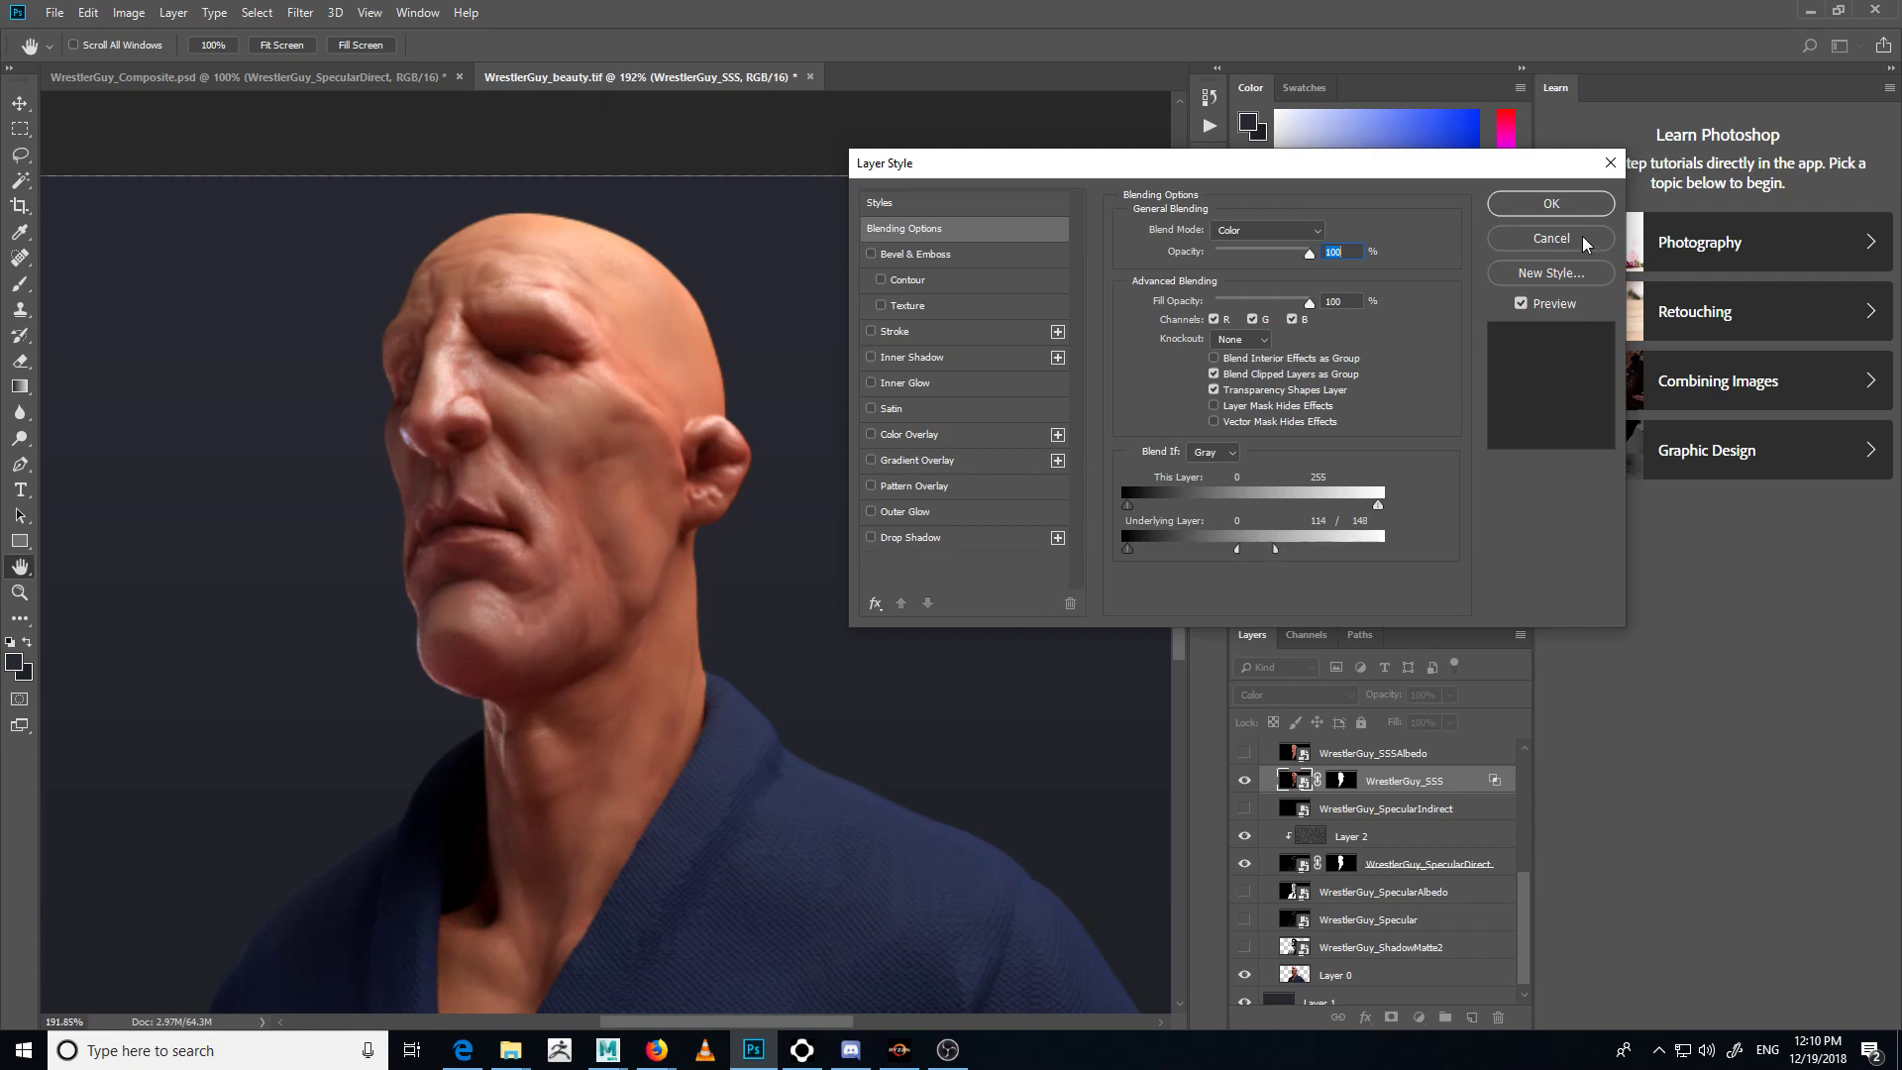
left_click(1565, 208)
- Paint black on the WrestlerGuy_SSS mask along the front edge of the neck, chin and face, reducing the brush to 50 px
left_click(1343, 782)
key("b")
key("d")
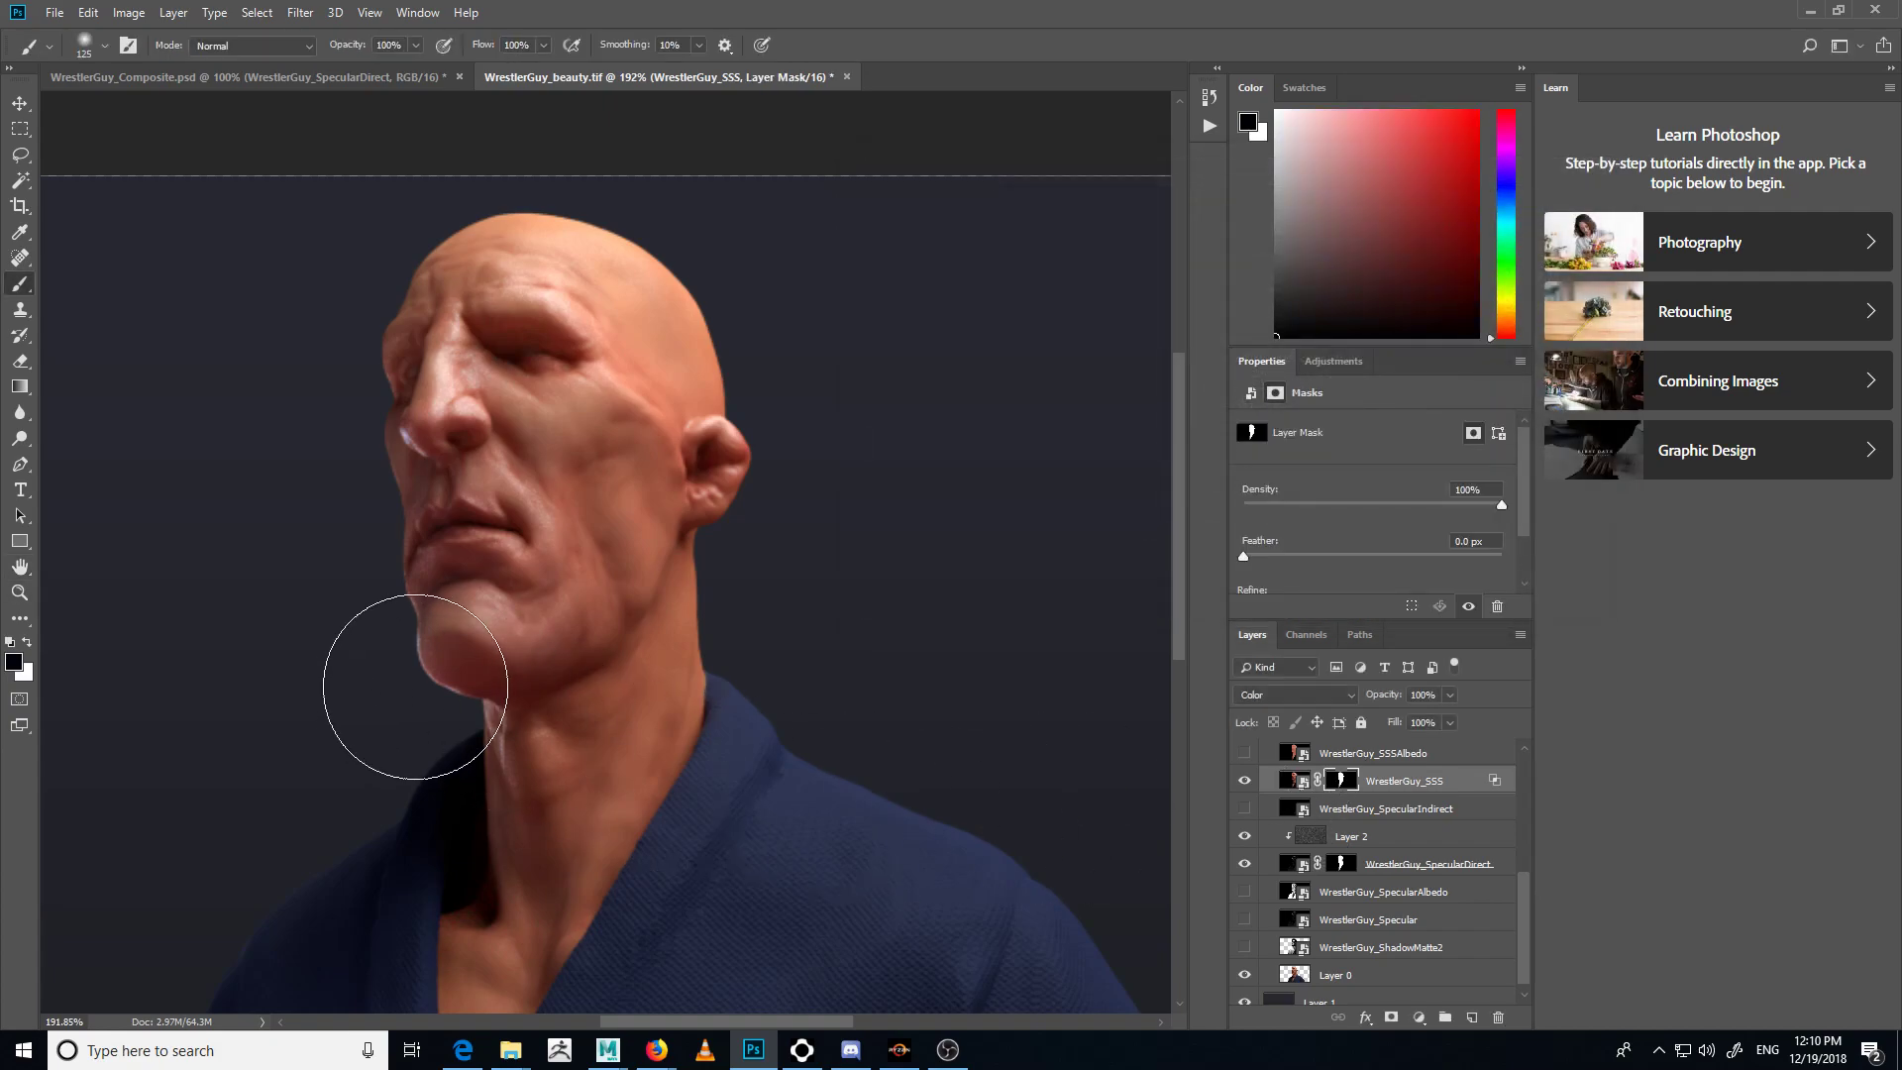
key("bracketleft")
key("bracketleft")
key("bracketleft")
key("bracketleft")
key("bracketleft")
left_click_drag(493, 743, 509, 799)
mouse_move(405, 609)
left_mouse_down()
mouse_move(377, 565)
mouse_move(404, 457)
left_mouse_up()
key("bracketleft")
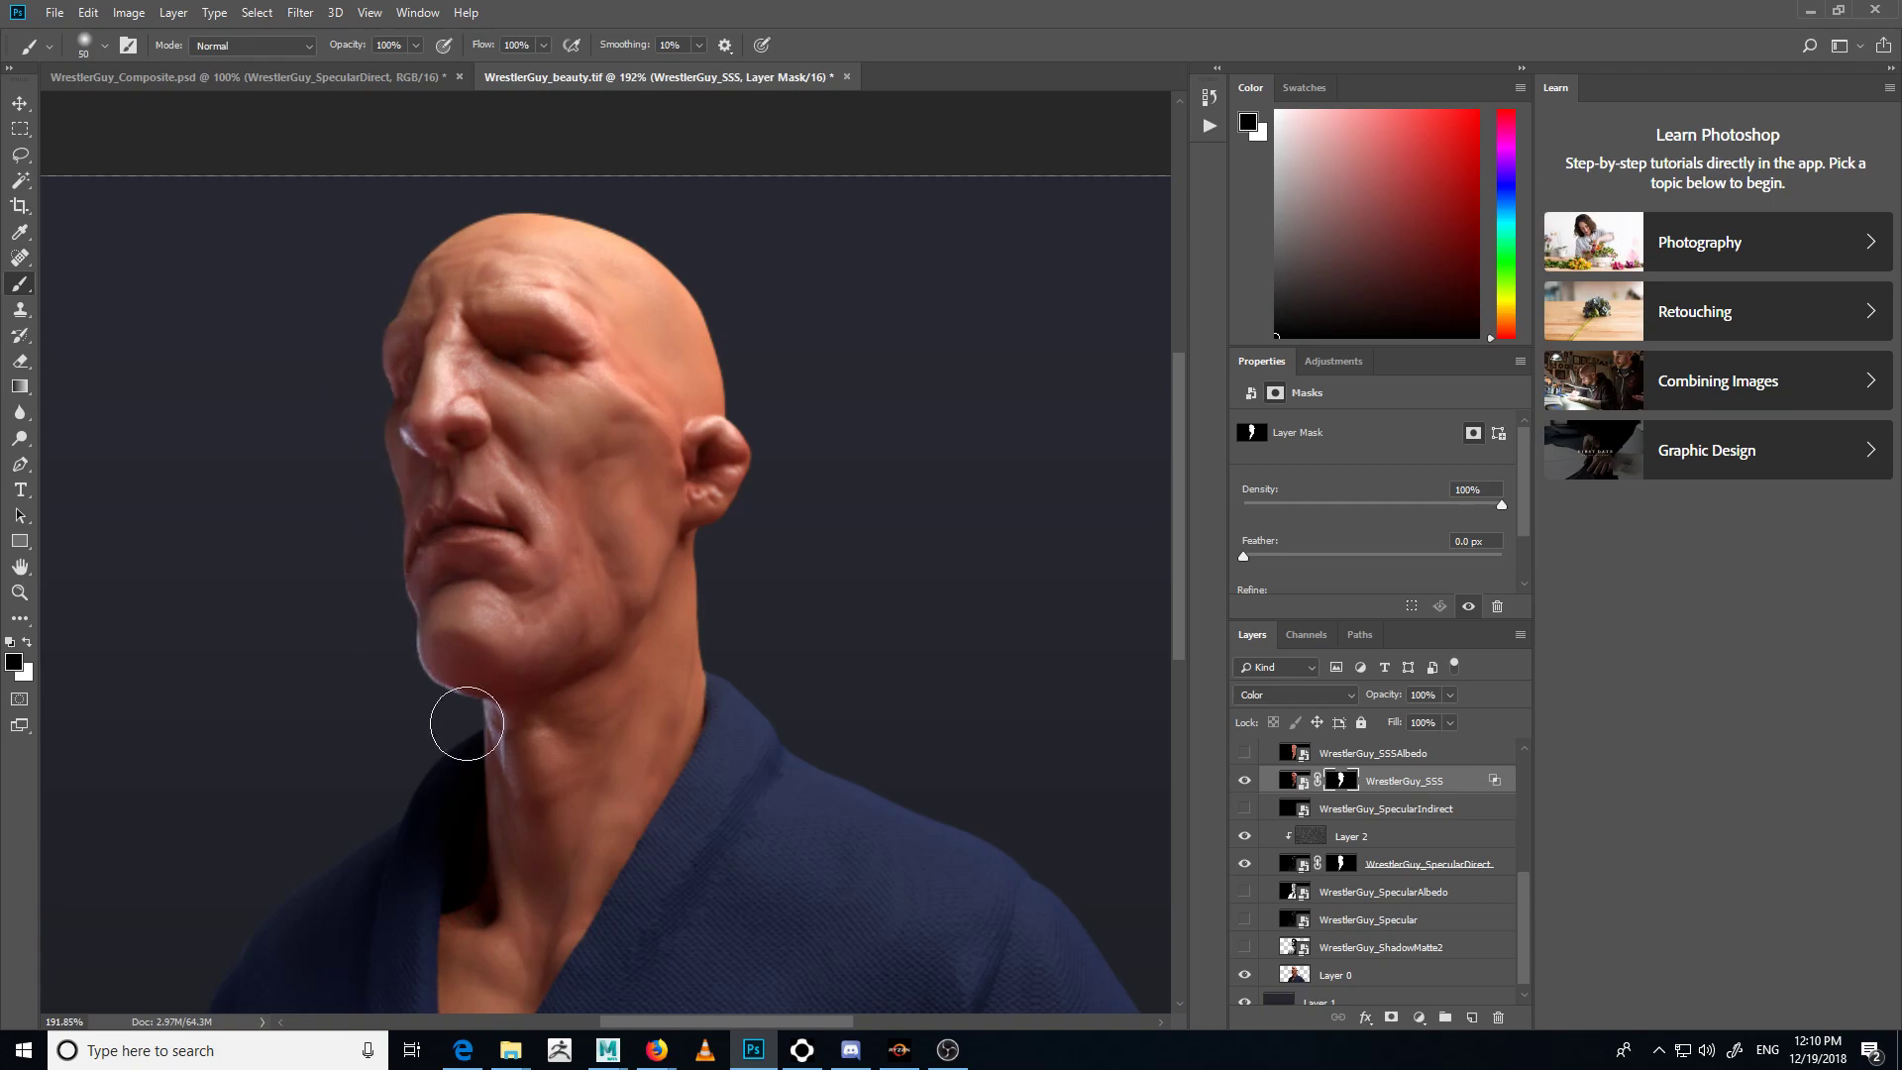
left_click_drag(780, 757, 892, 563)
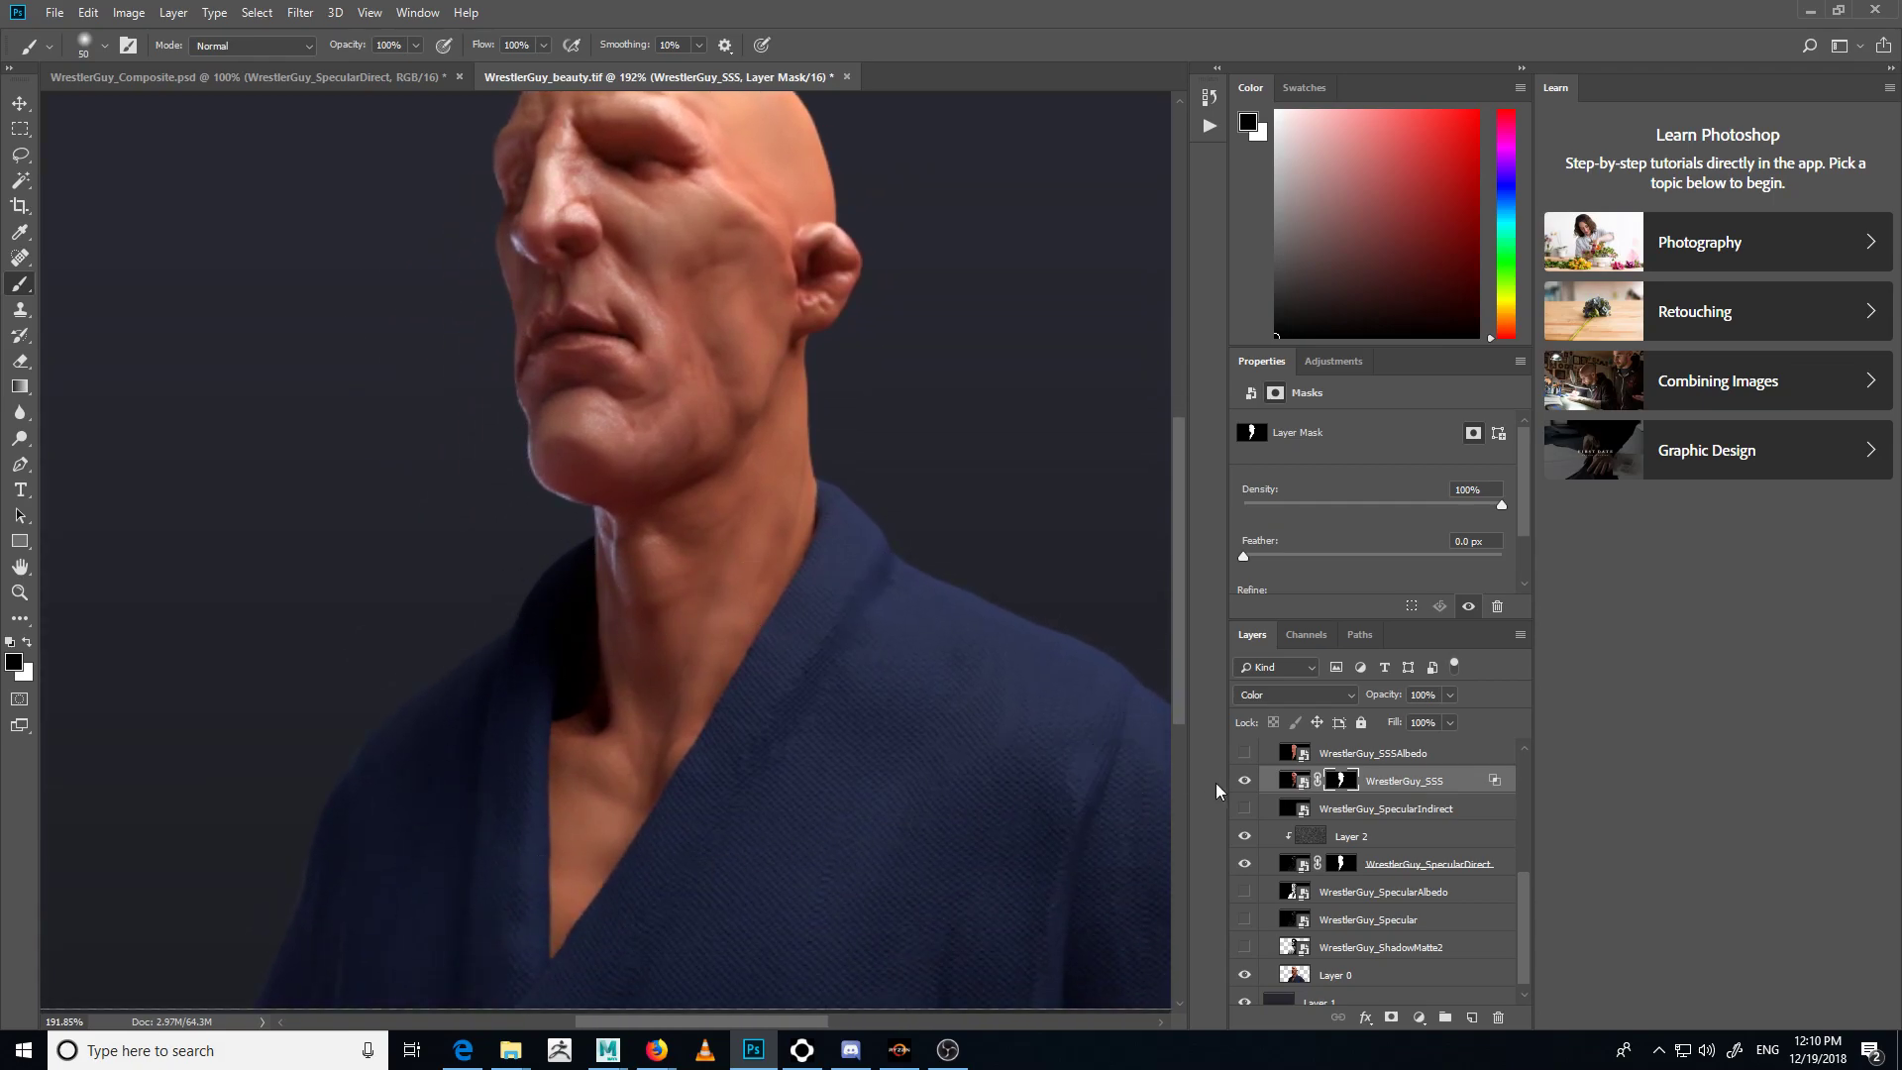
- Show the WrestlerGuy_SSSAlbedo layer and give it the layer style copied from WrestlerGuy_SSS
left_click_drag(878, 719, 807, 819)
left_click_drag(962, 792, 955, 858)
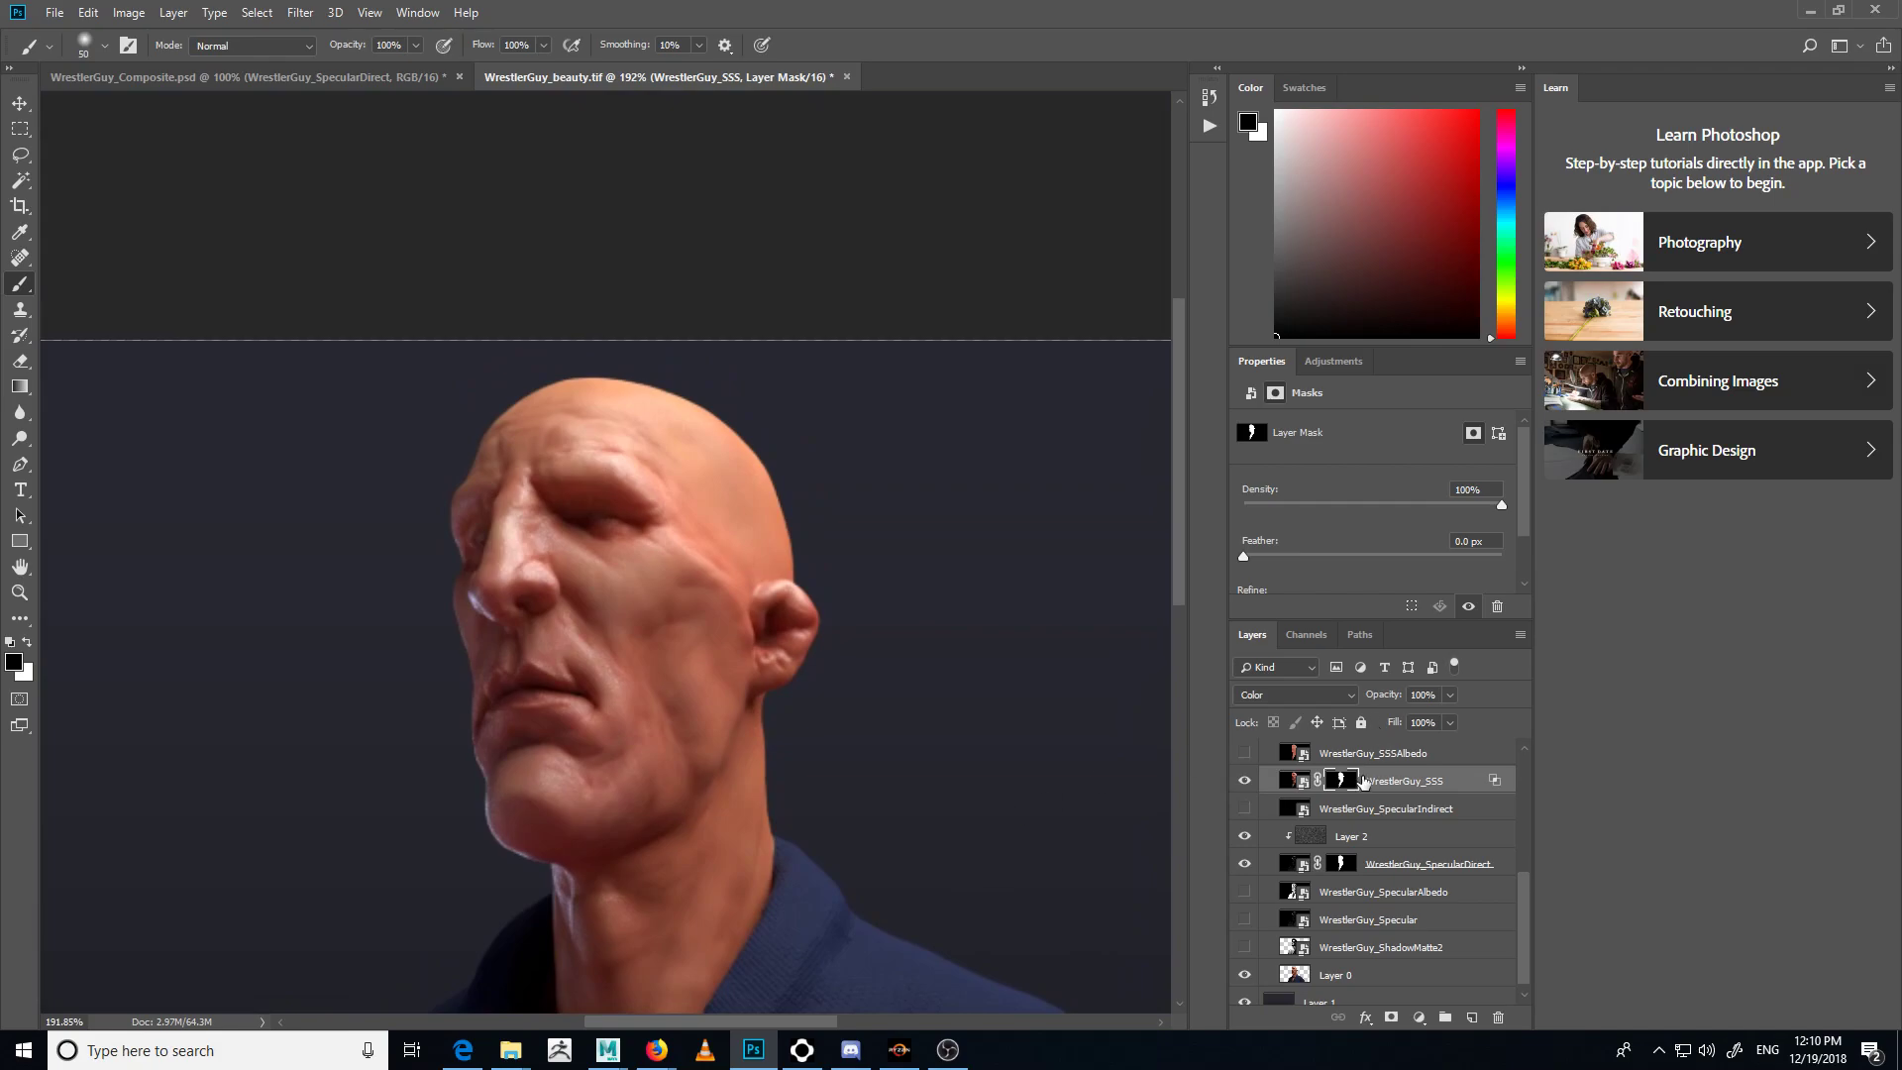
left_click(1243, 753)
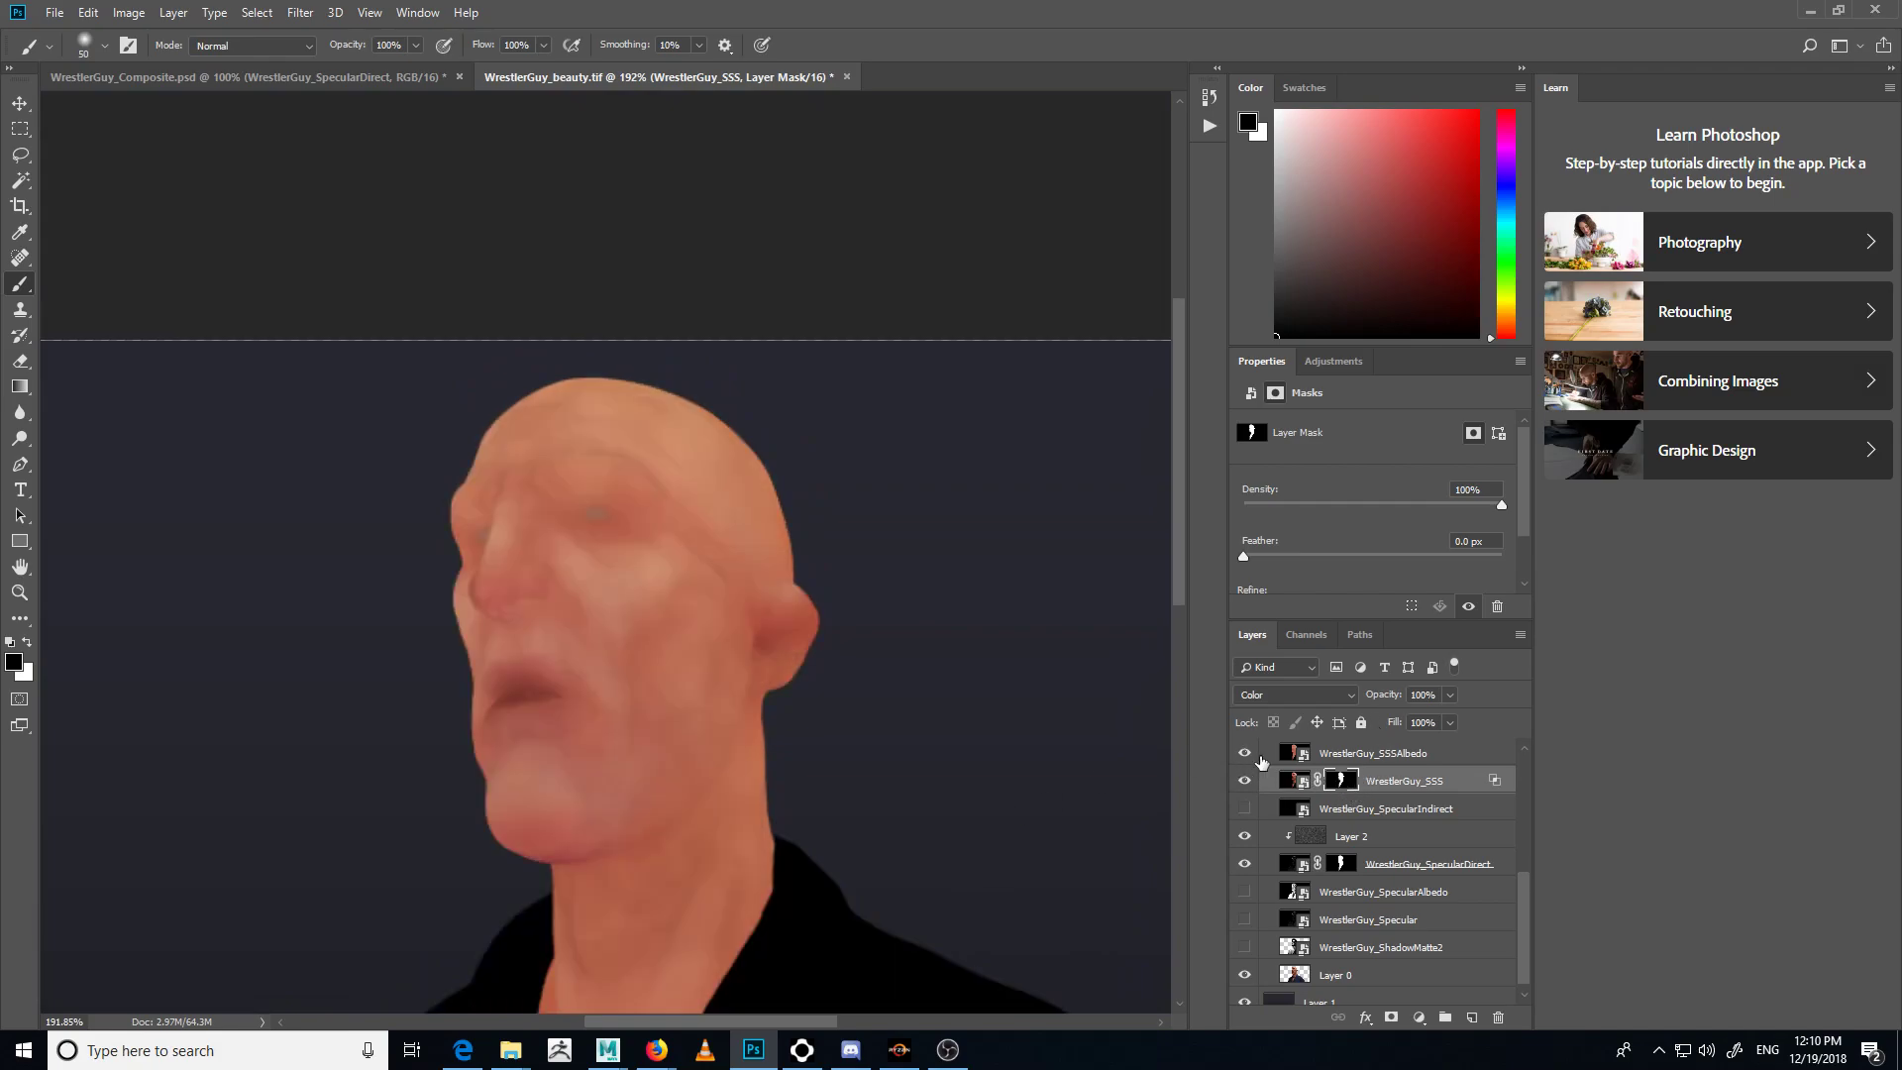
left_click(1435, 786)
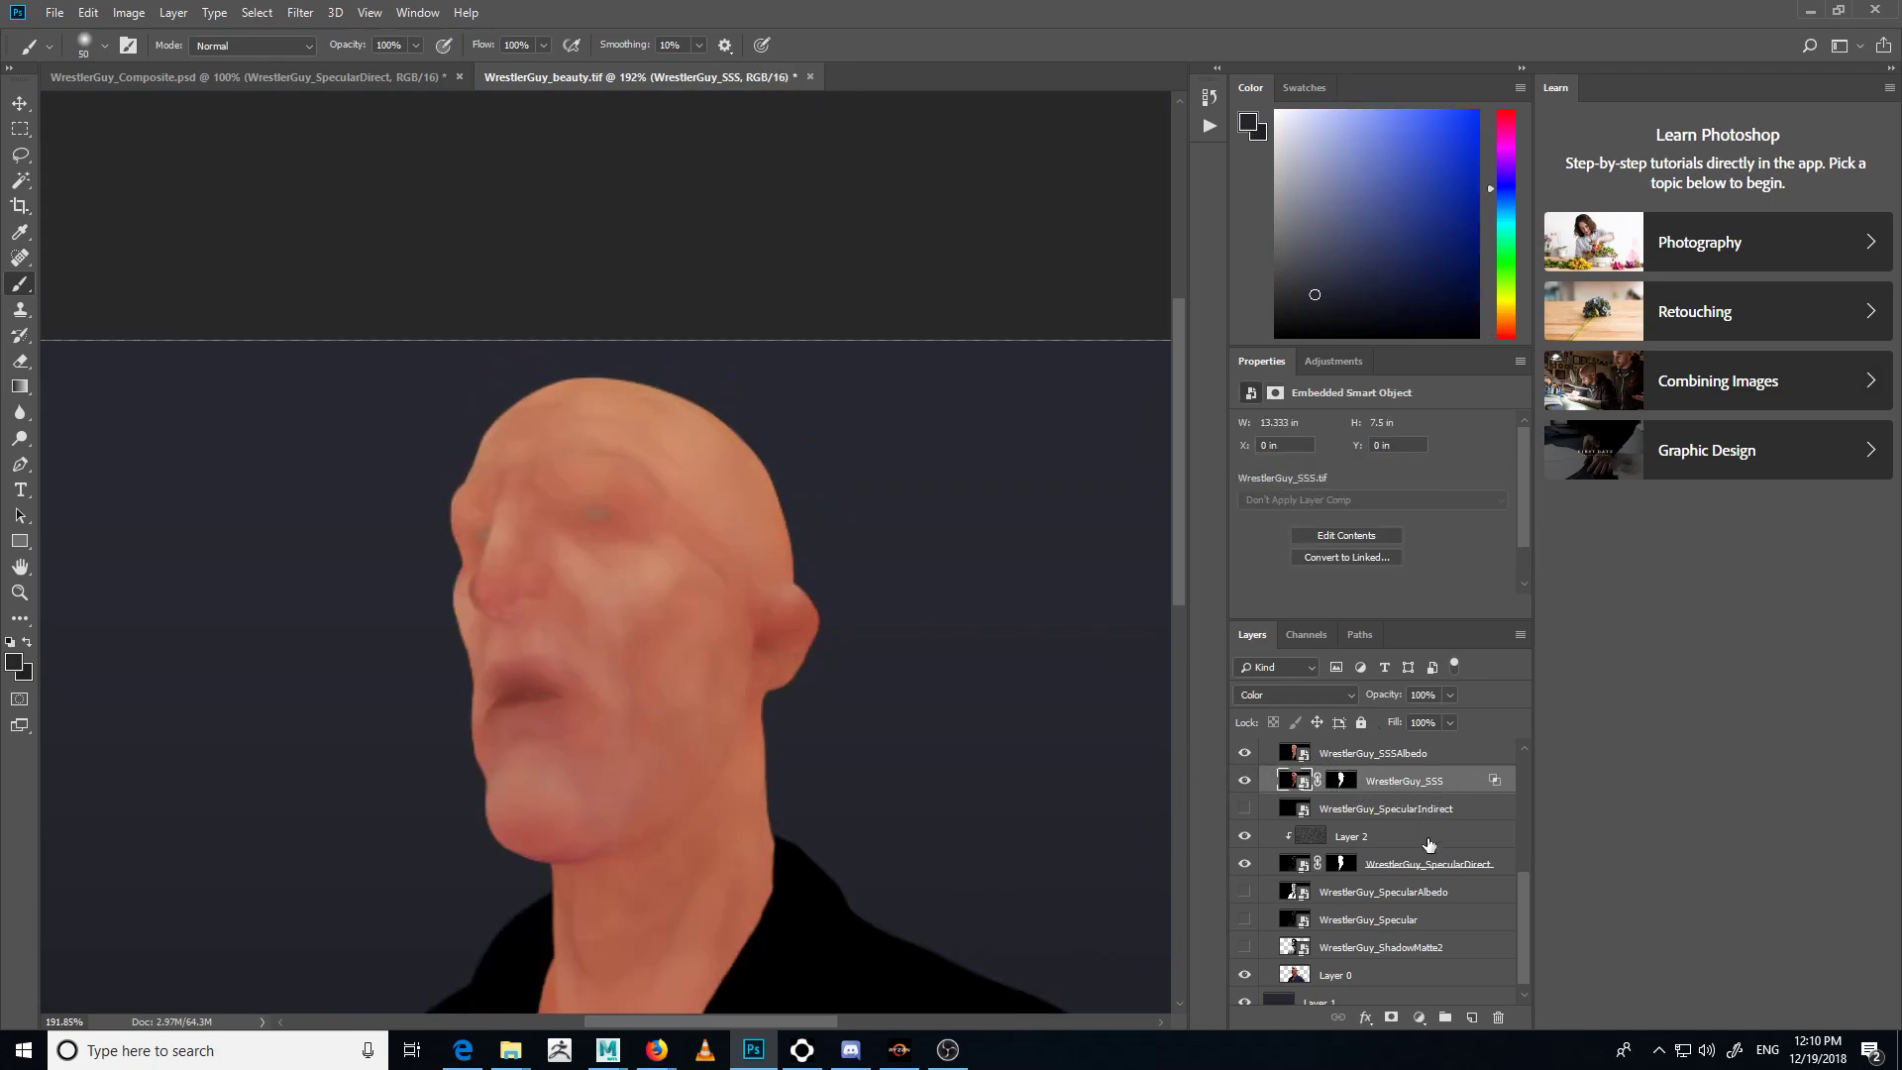
right_click(1445, 787)
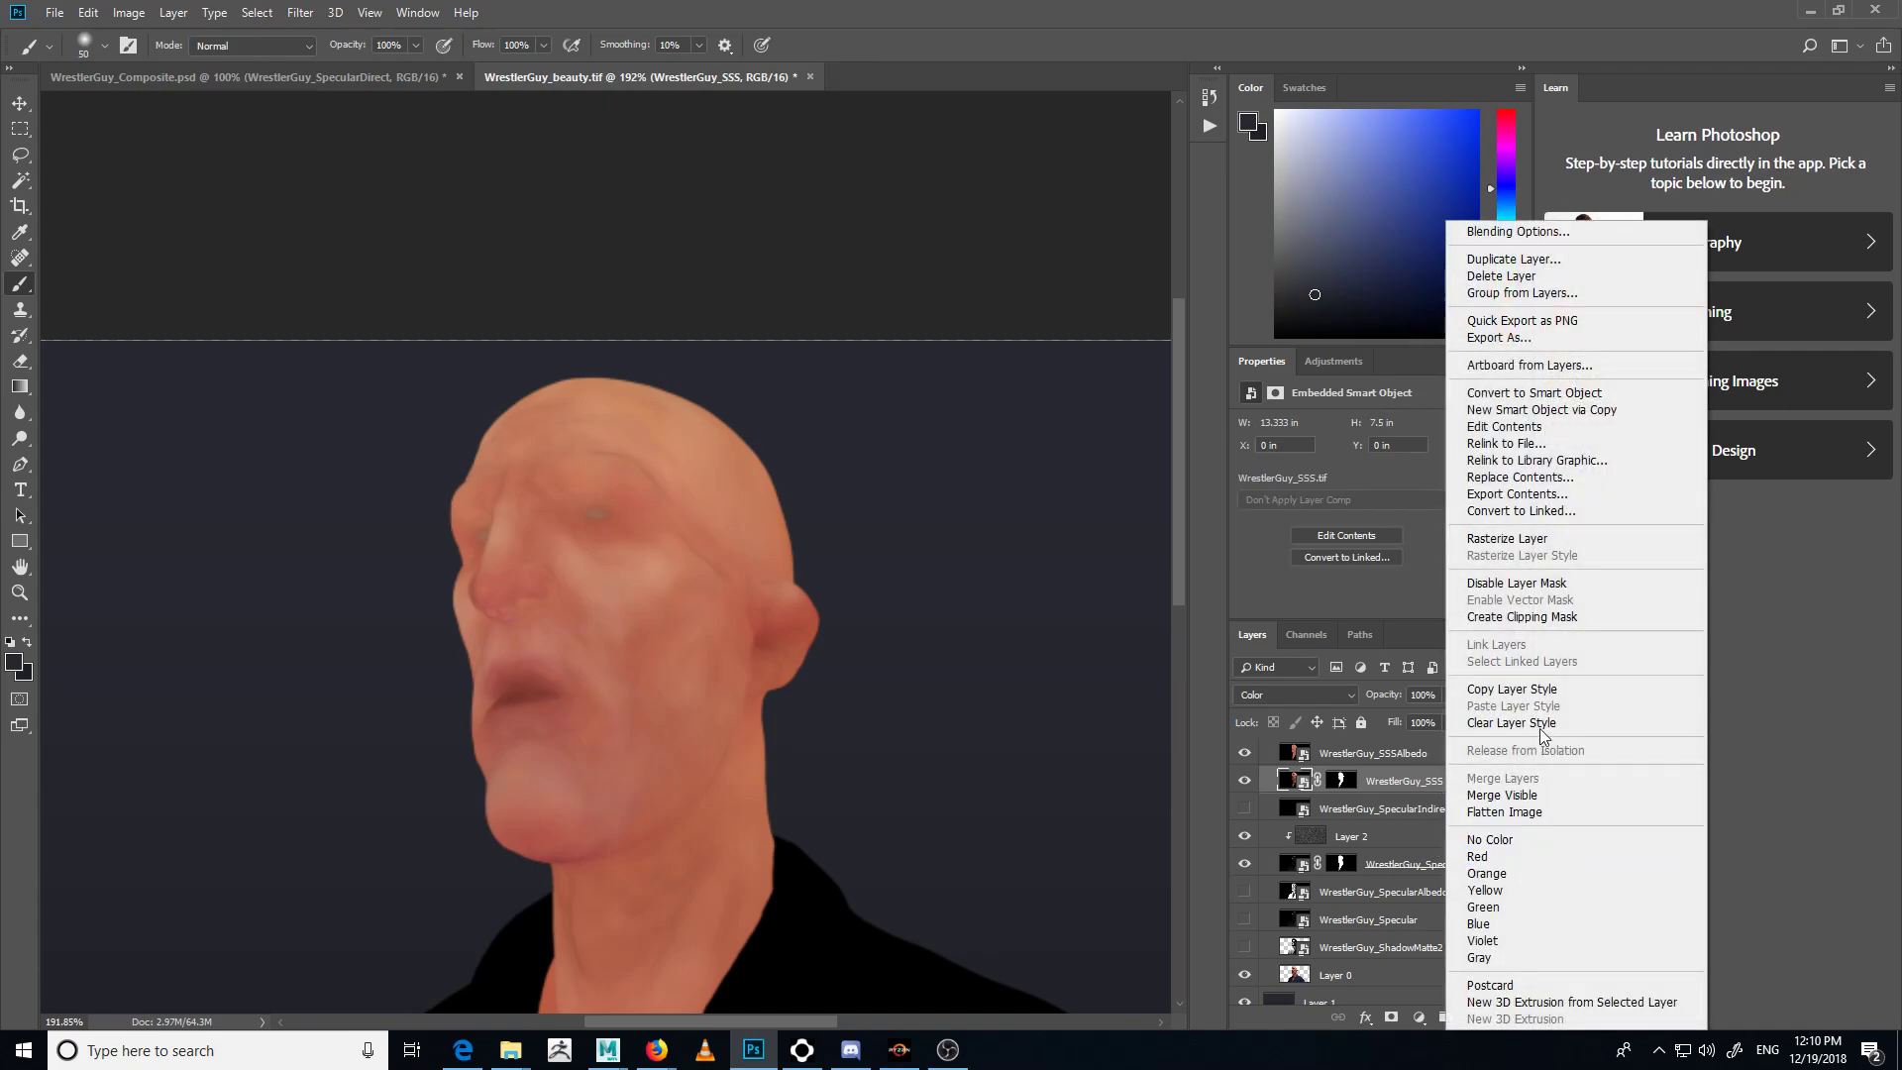
left_click(1540, 689)
right_click(1377, 760)
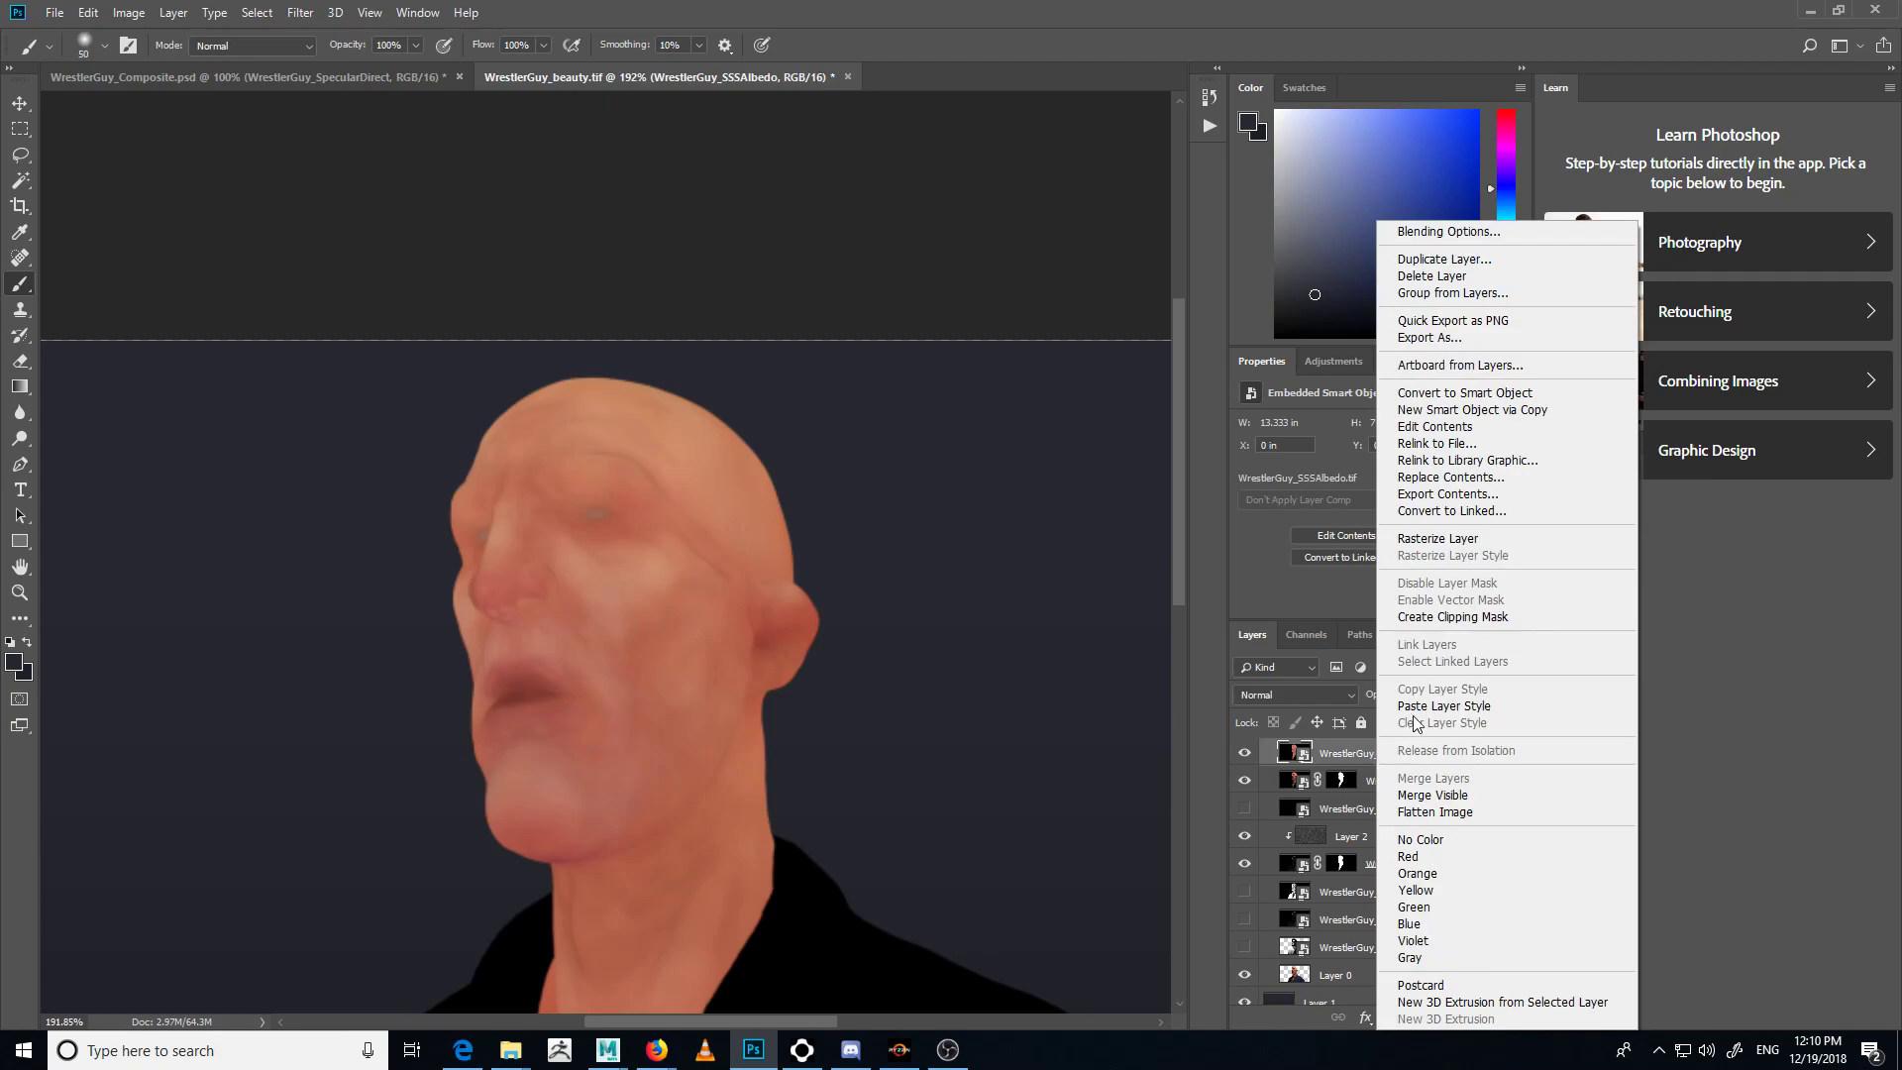
left_click(1467, 705)
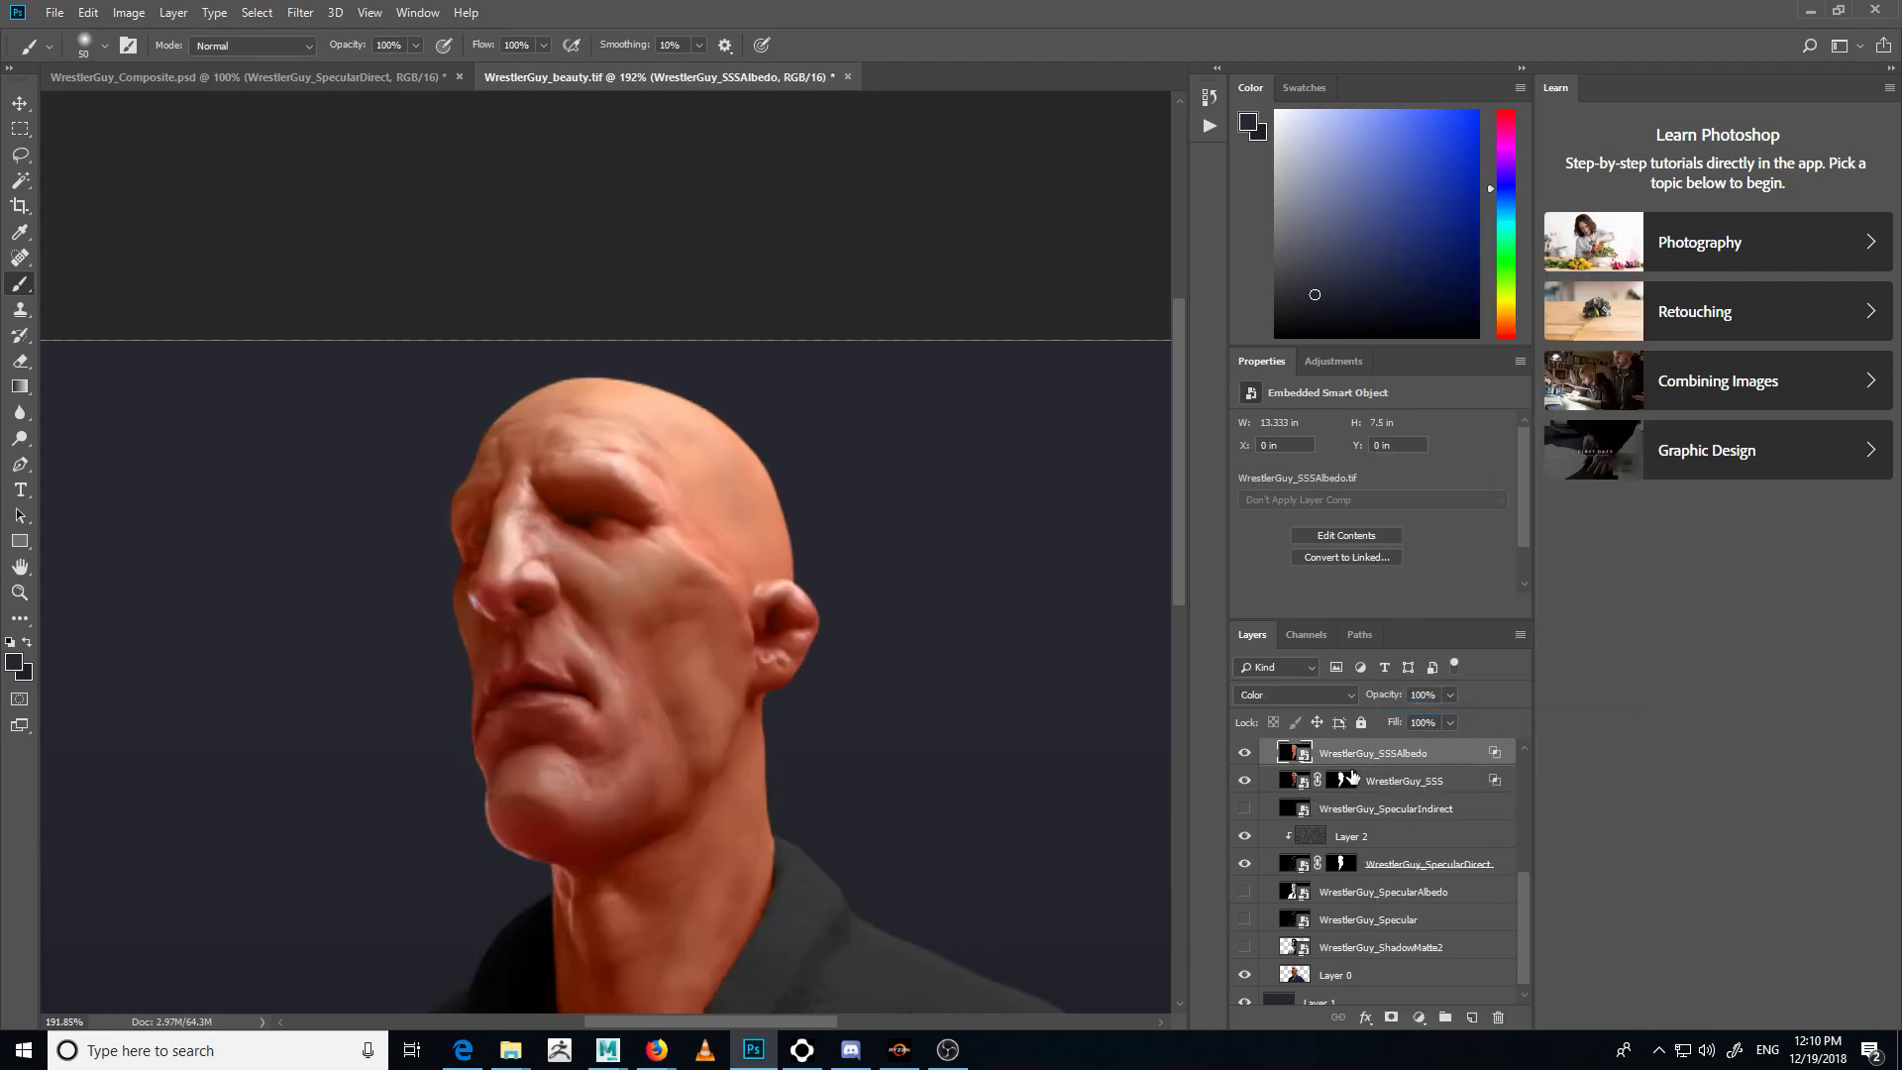
- Load the WrestlerGuy_SSS mask as a selection and add it as a layer mask on WrestlerGuy_SSSAlbedo
left_click(1345, 783, "ctrl")
left_click(1394, 1018)
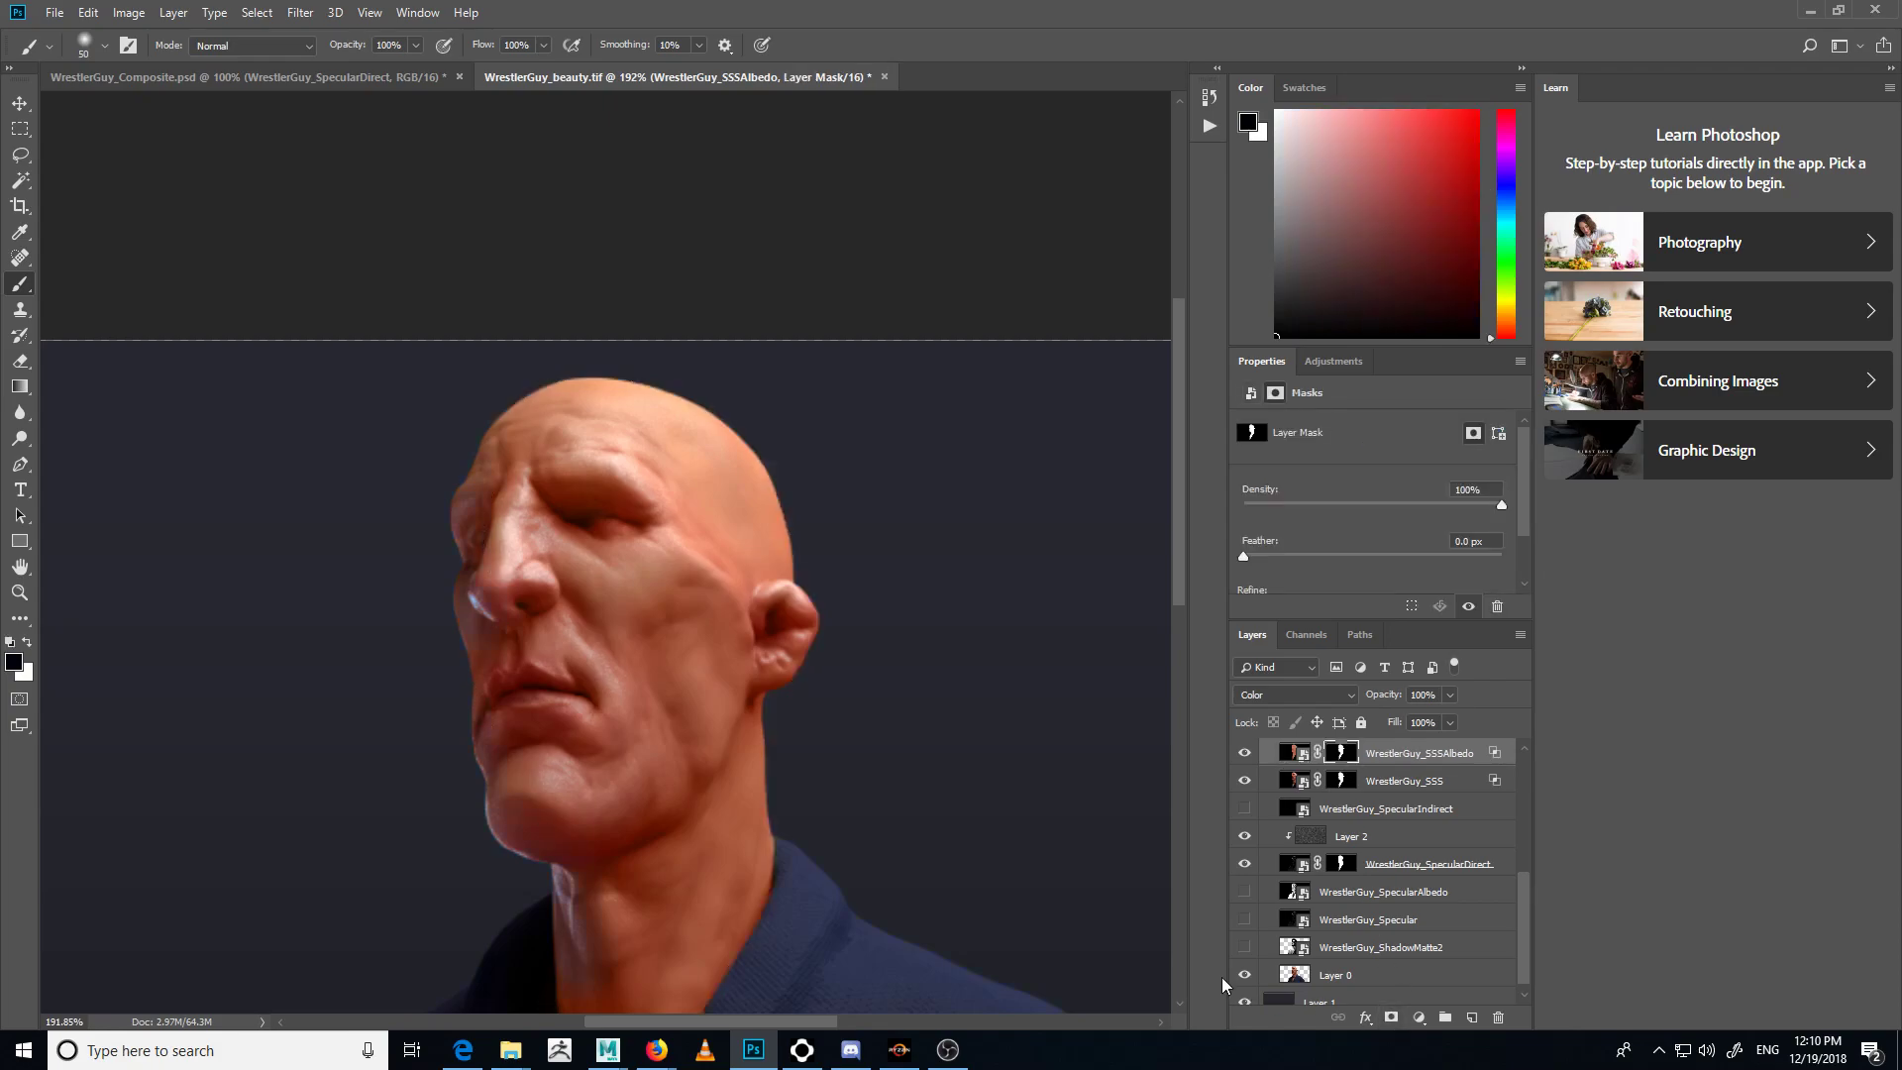
scroll(1023, 823, "down", 1)
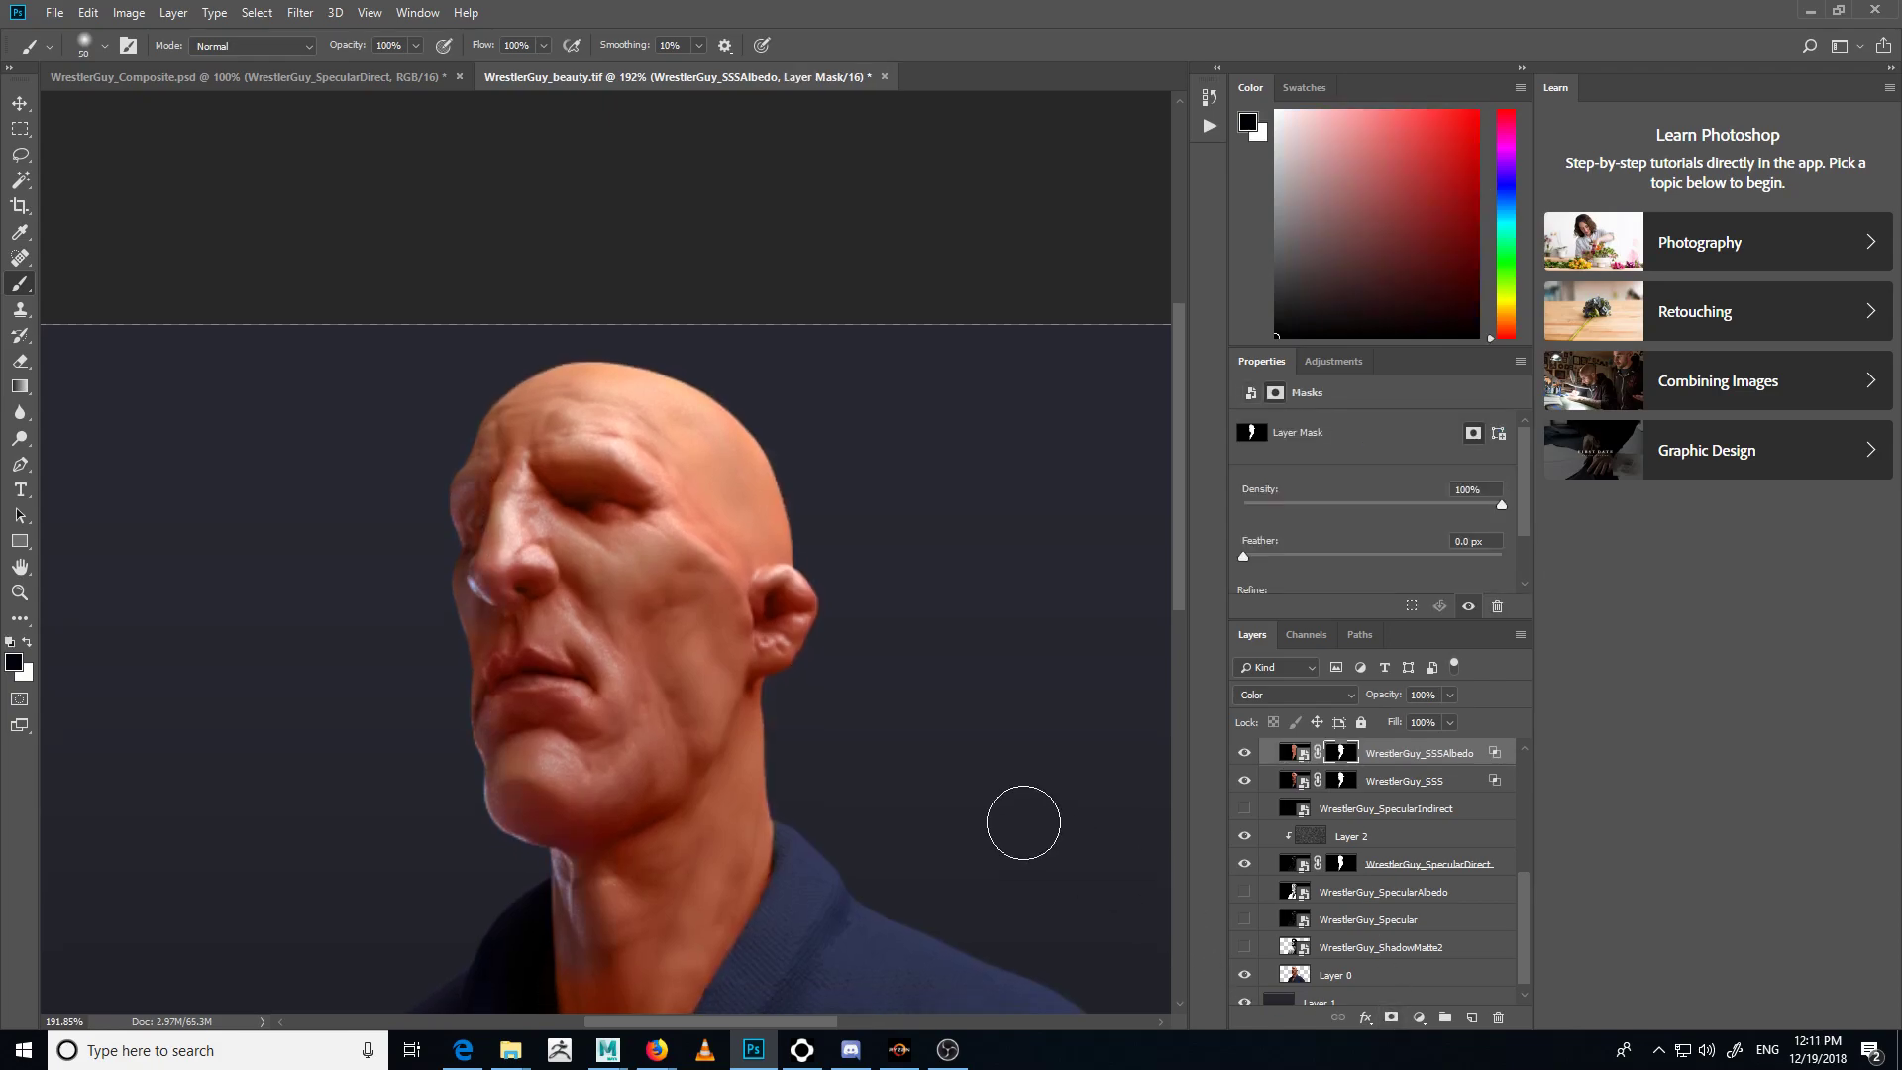
key("ctrl+1")
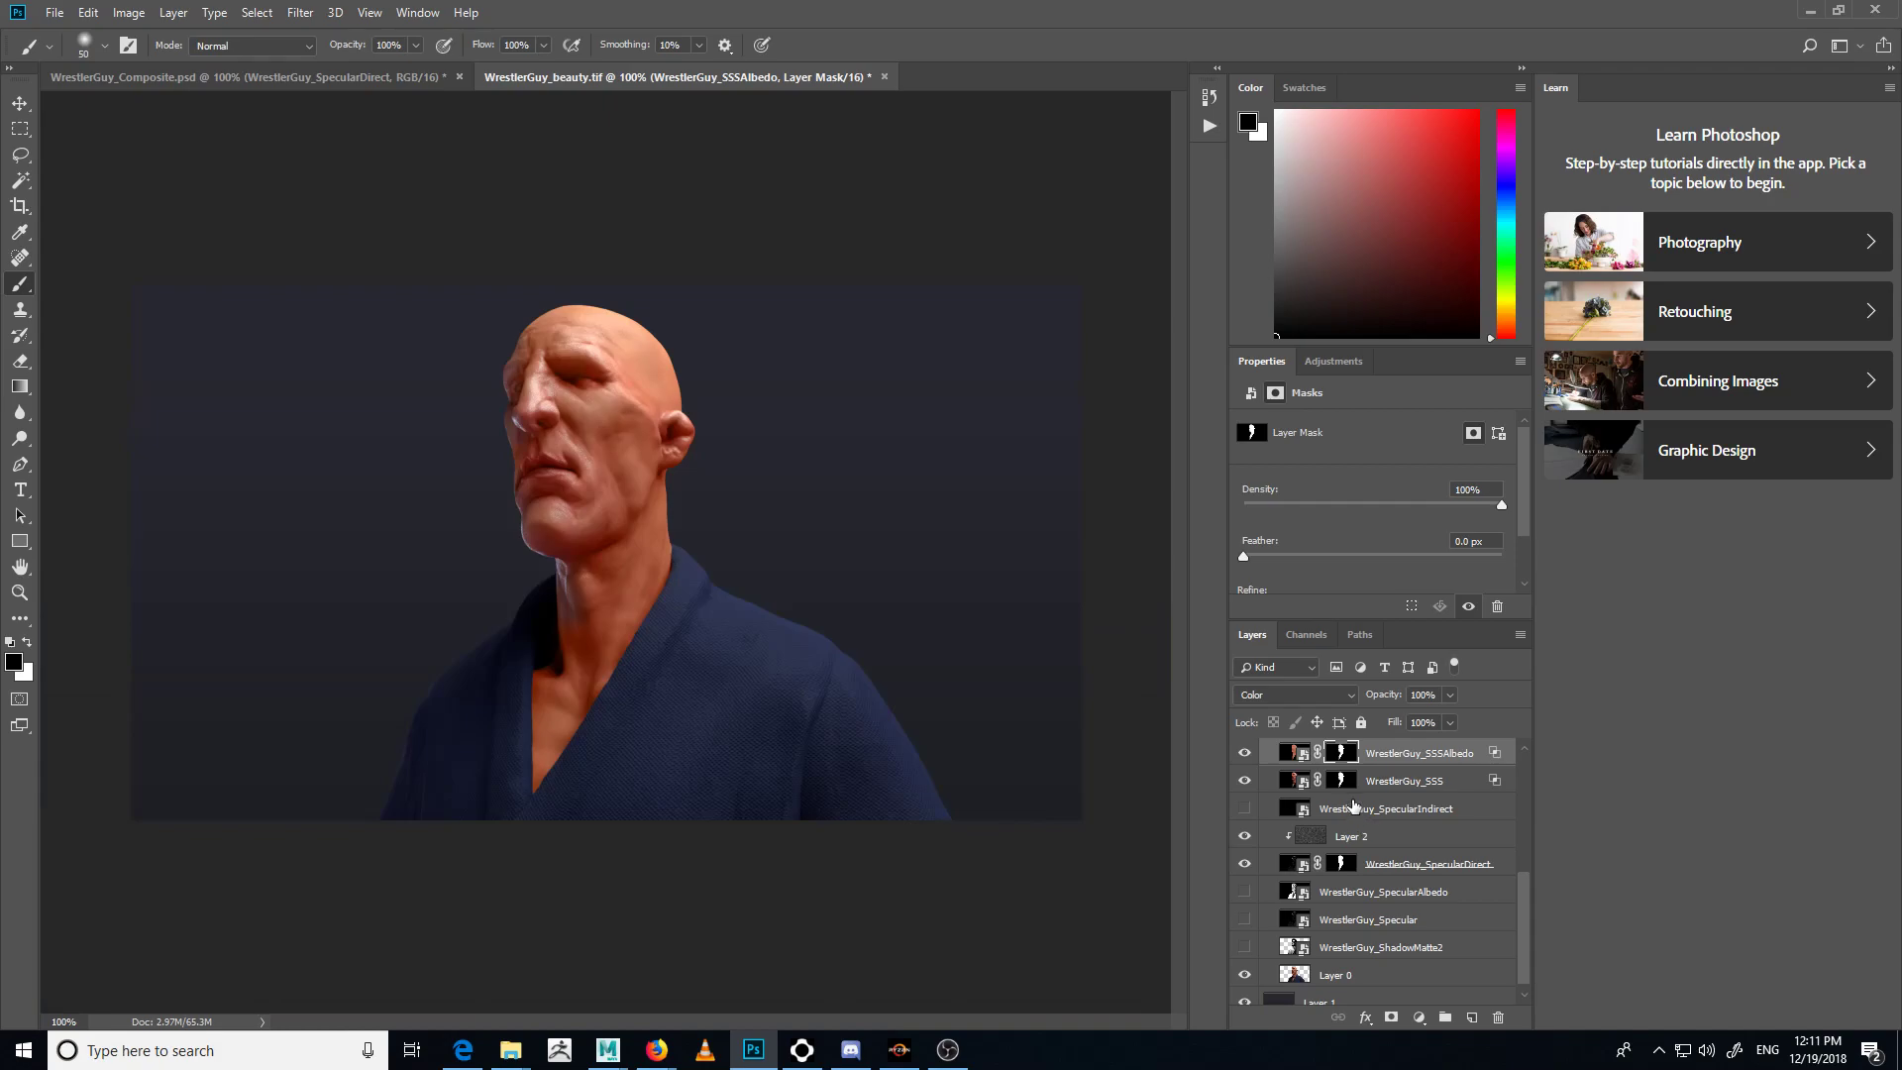
- Reduce the WrestlerGuy_SSSAlbedo layer's opacity to 30% and compare the face with the layer hidden and shown
left_click(1292, 753)
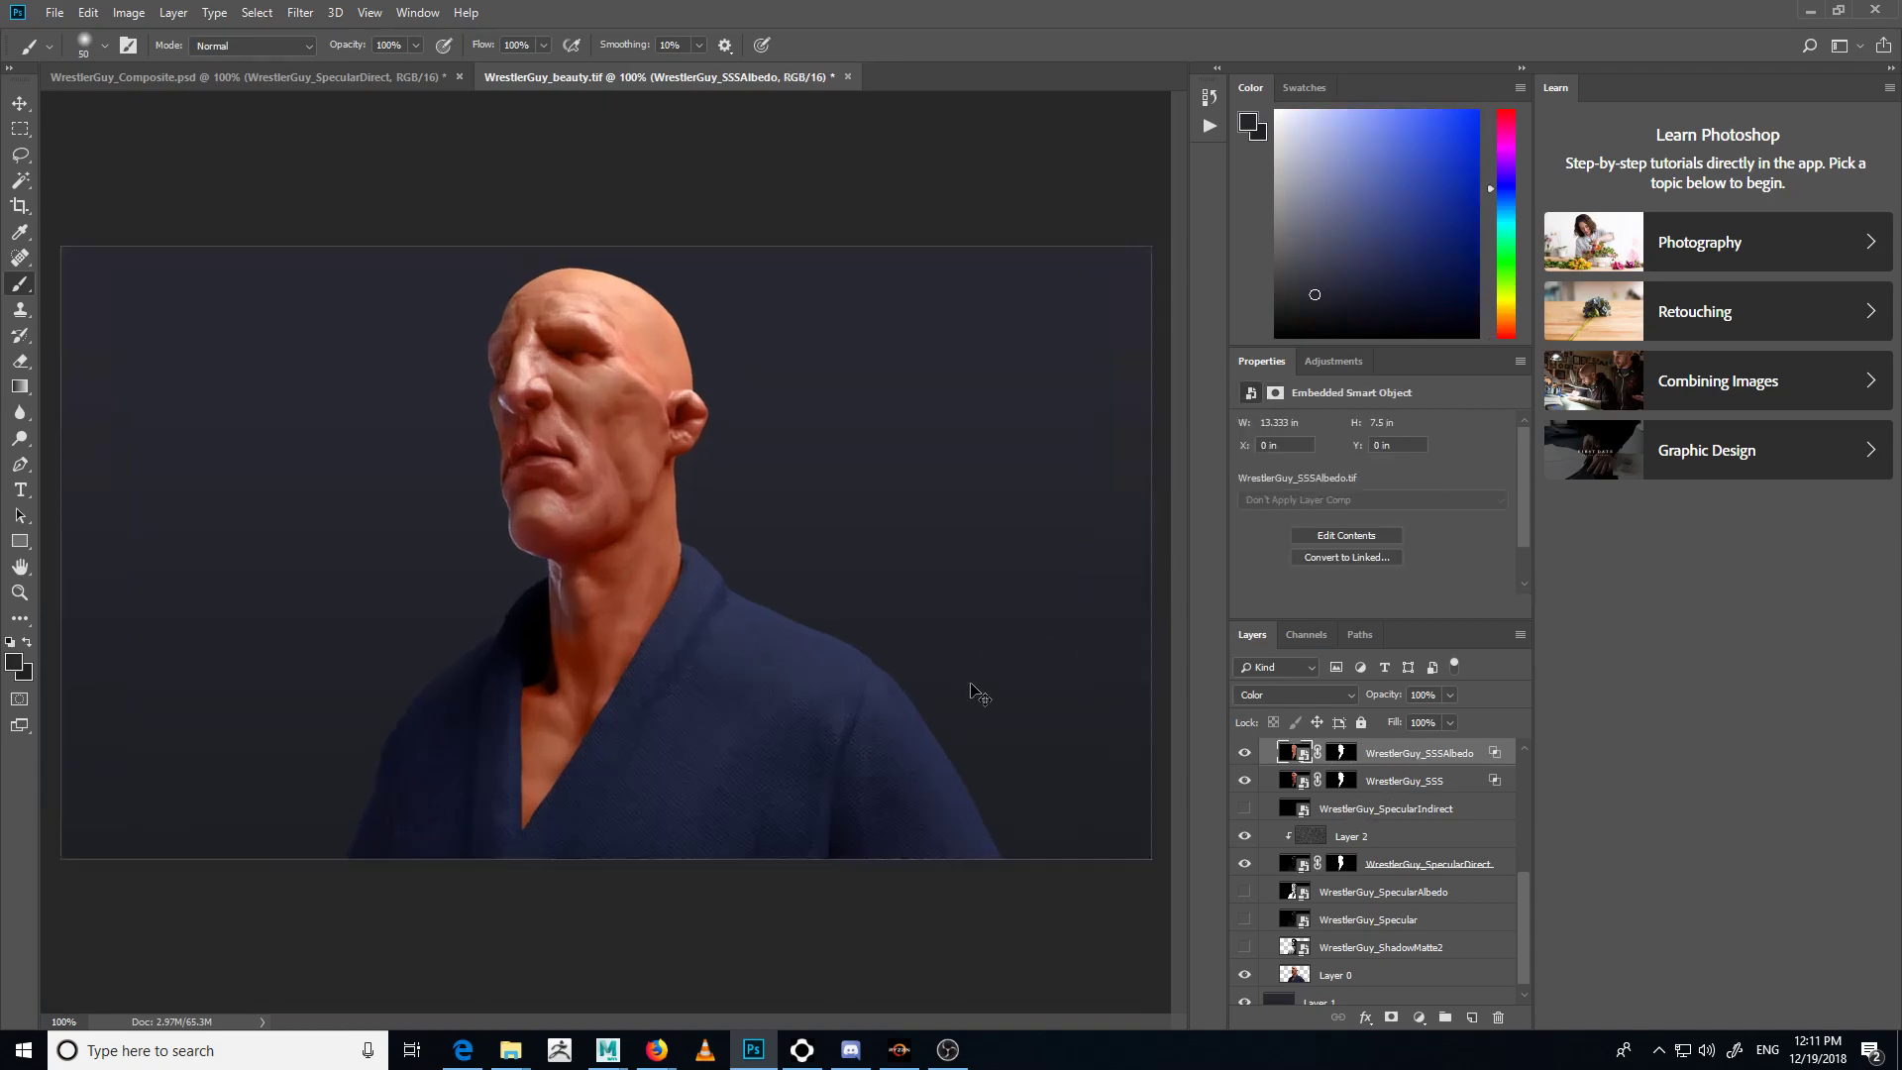
key("ctrl+plus")
scroll(737, 453, "up", 2)
left_click_drag(735, 458, 764, 571)
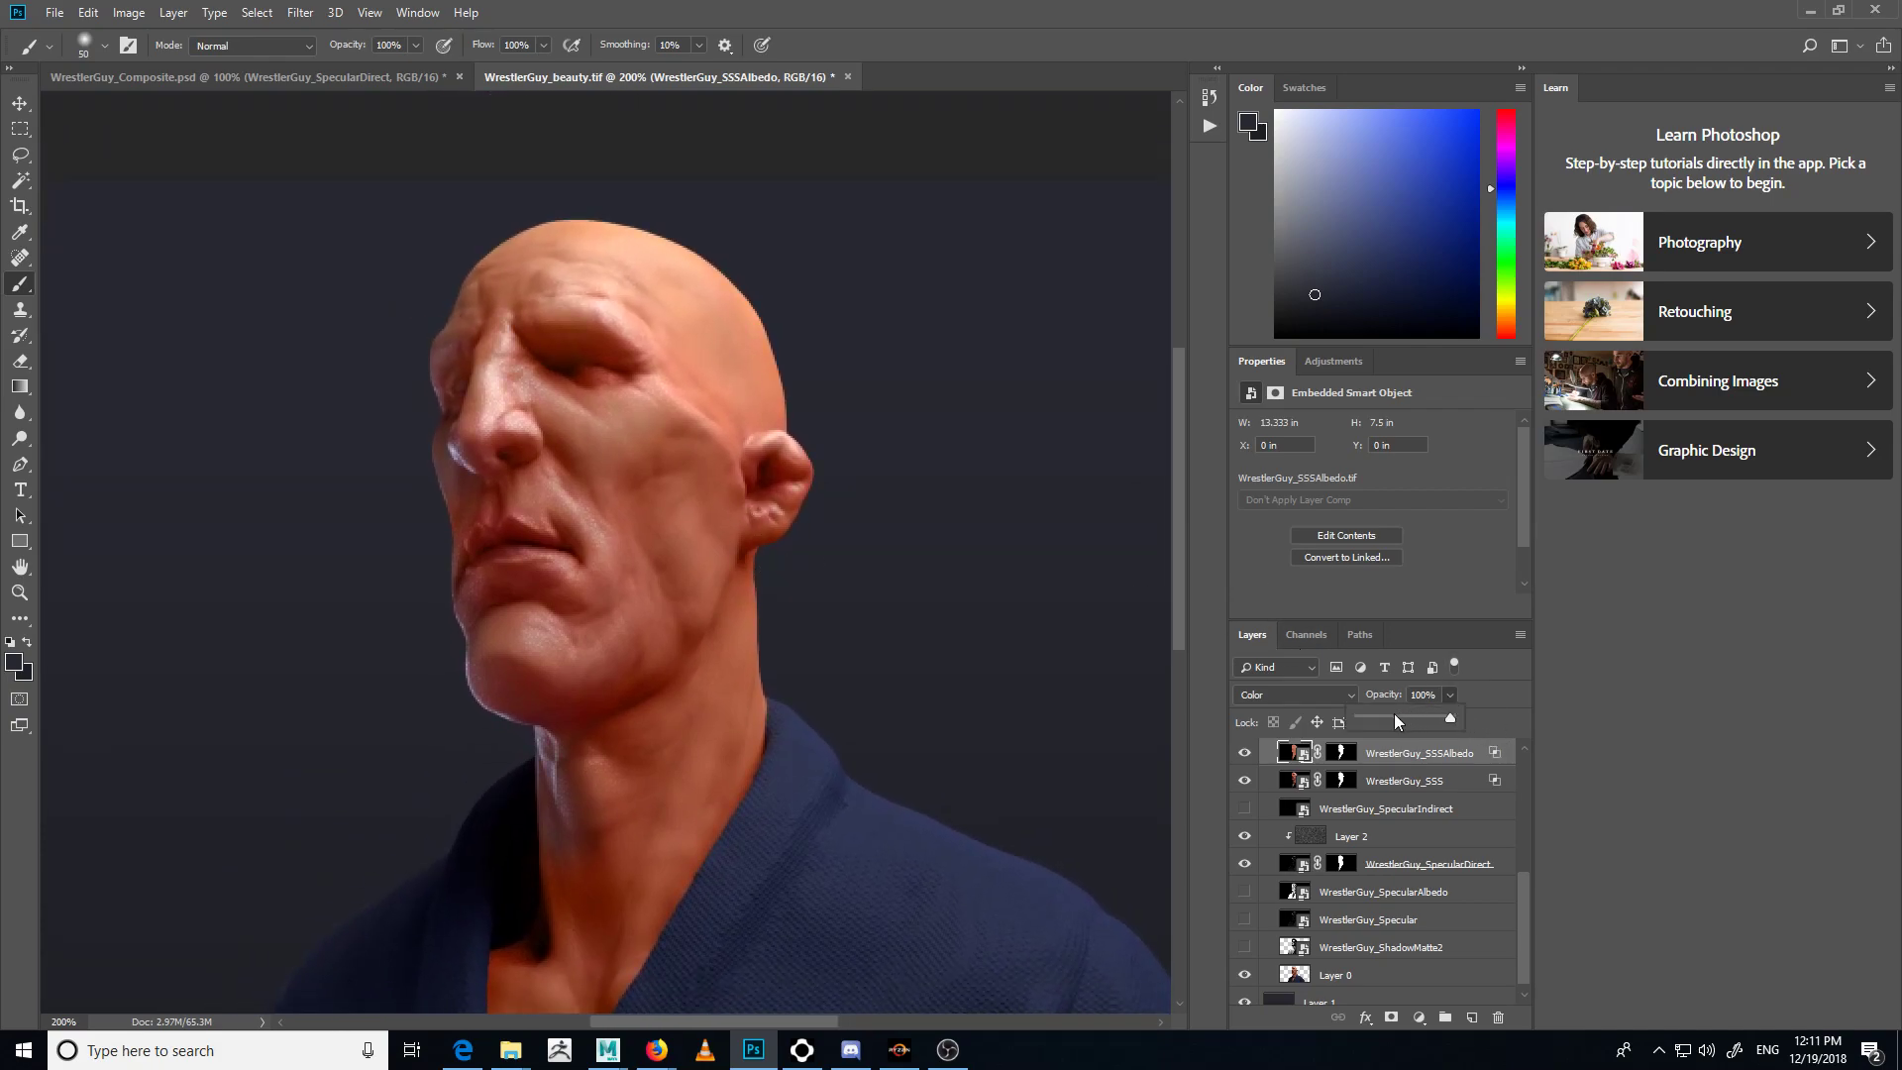
left_click_drag(1382, 722, 1369, 719)
left_click_drag(1377, 719, 1387, 719)
left_click(1246, 757)
left_click(1249, 757)
- Preview the WrestlerGuy_SSSDirect pass, hide it again, and lower the WrestlerGuy_SSSAlbedo layer's opacity to 16%
scroll(1322, 802, "up", 2)
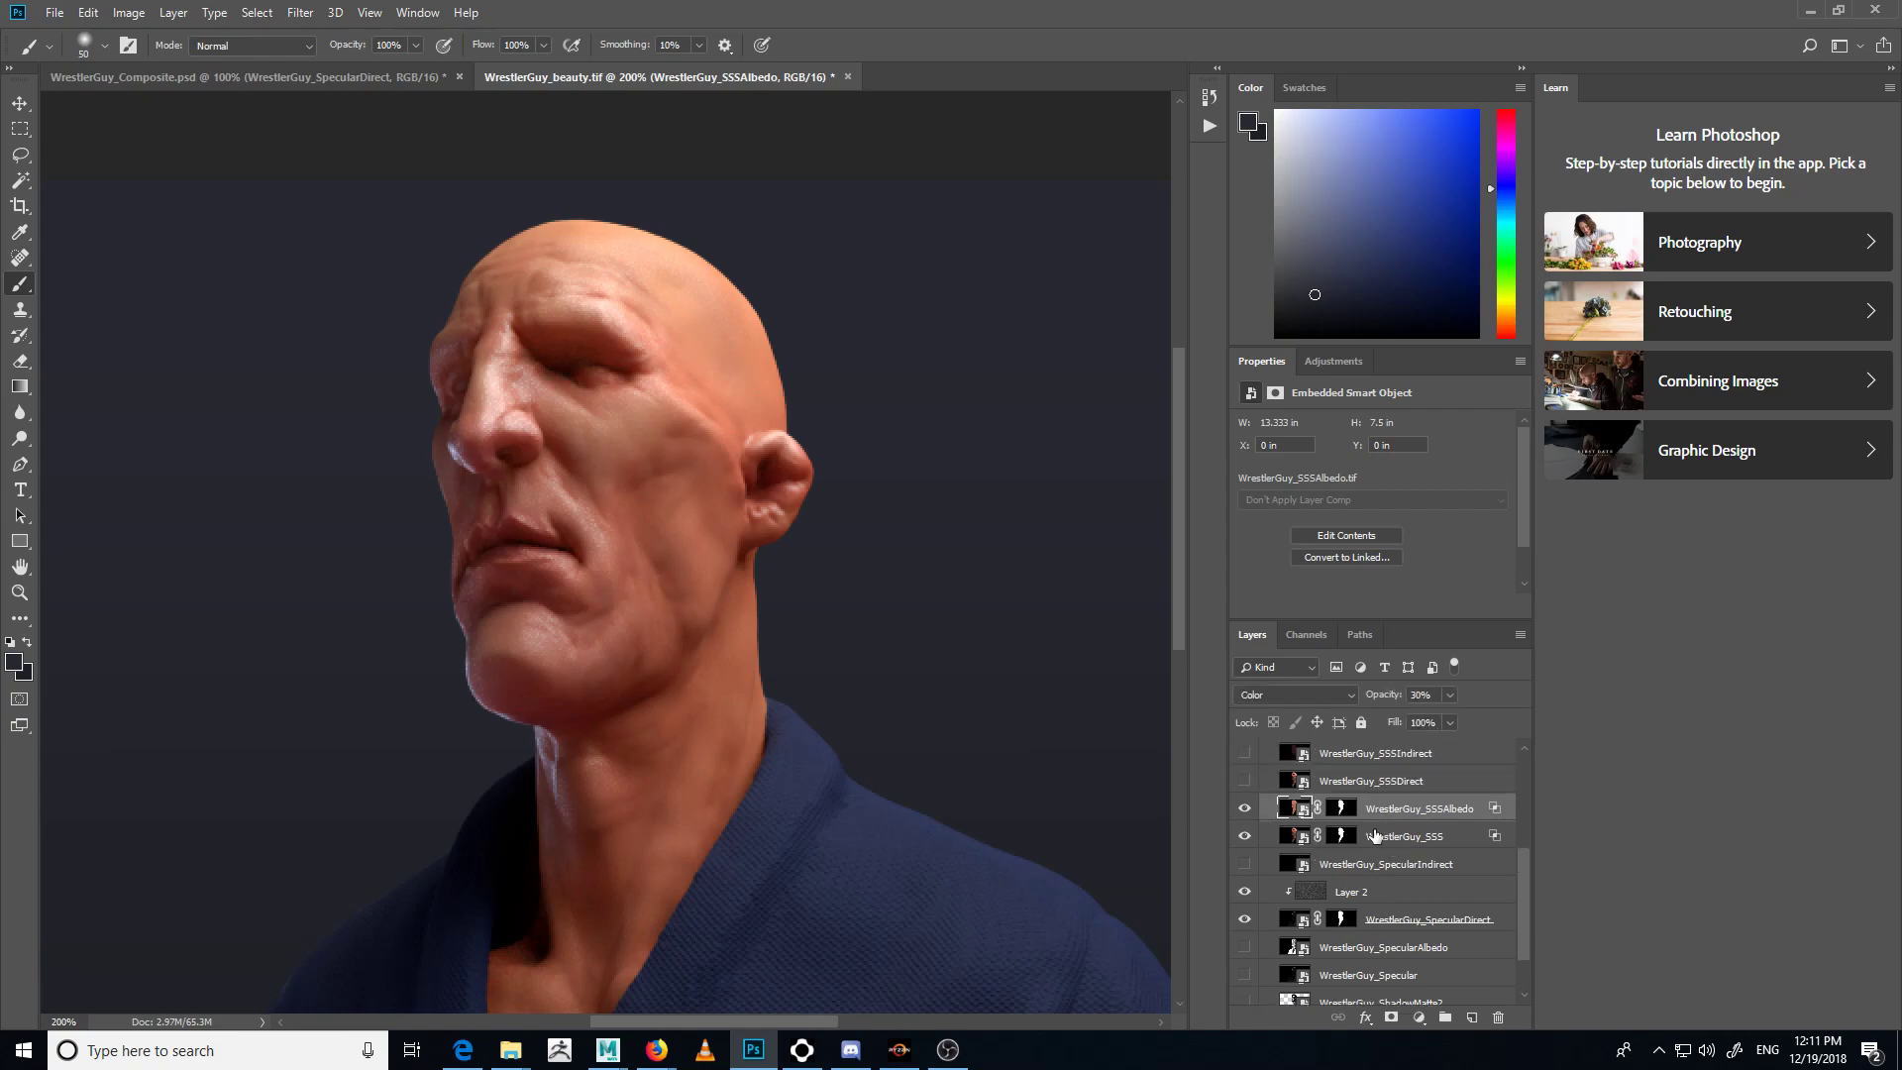
left_click(1246, 781)
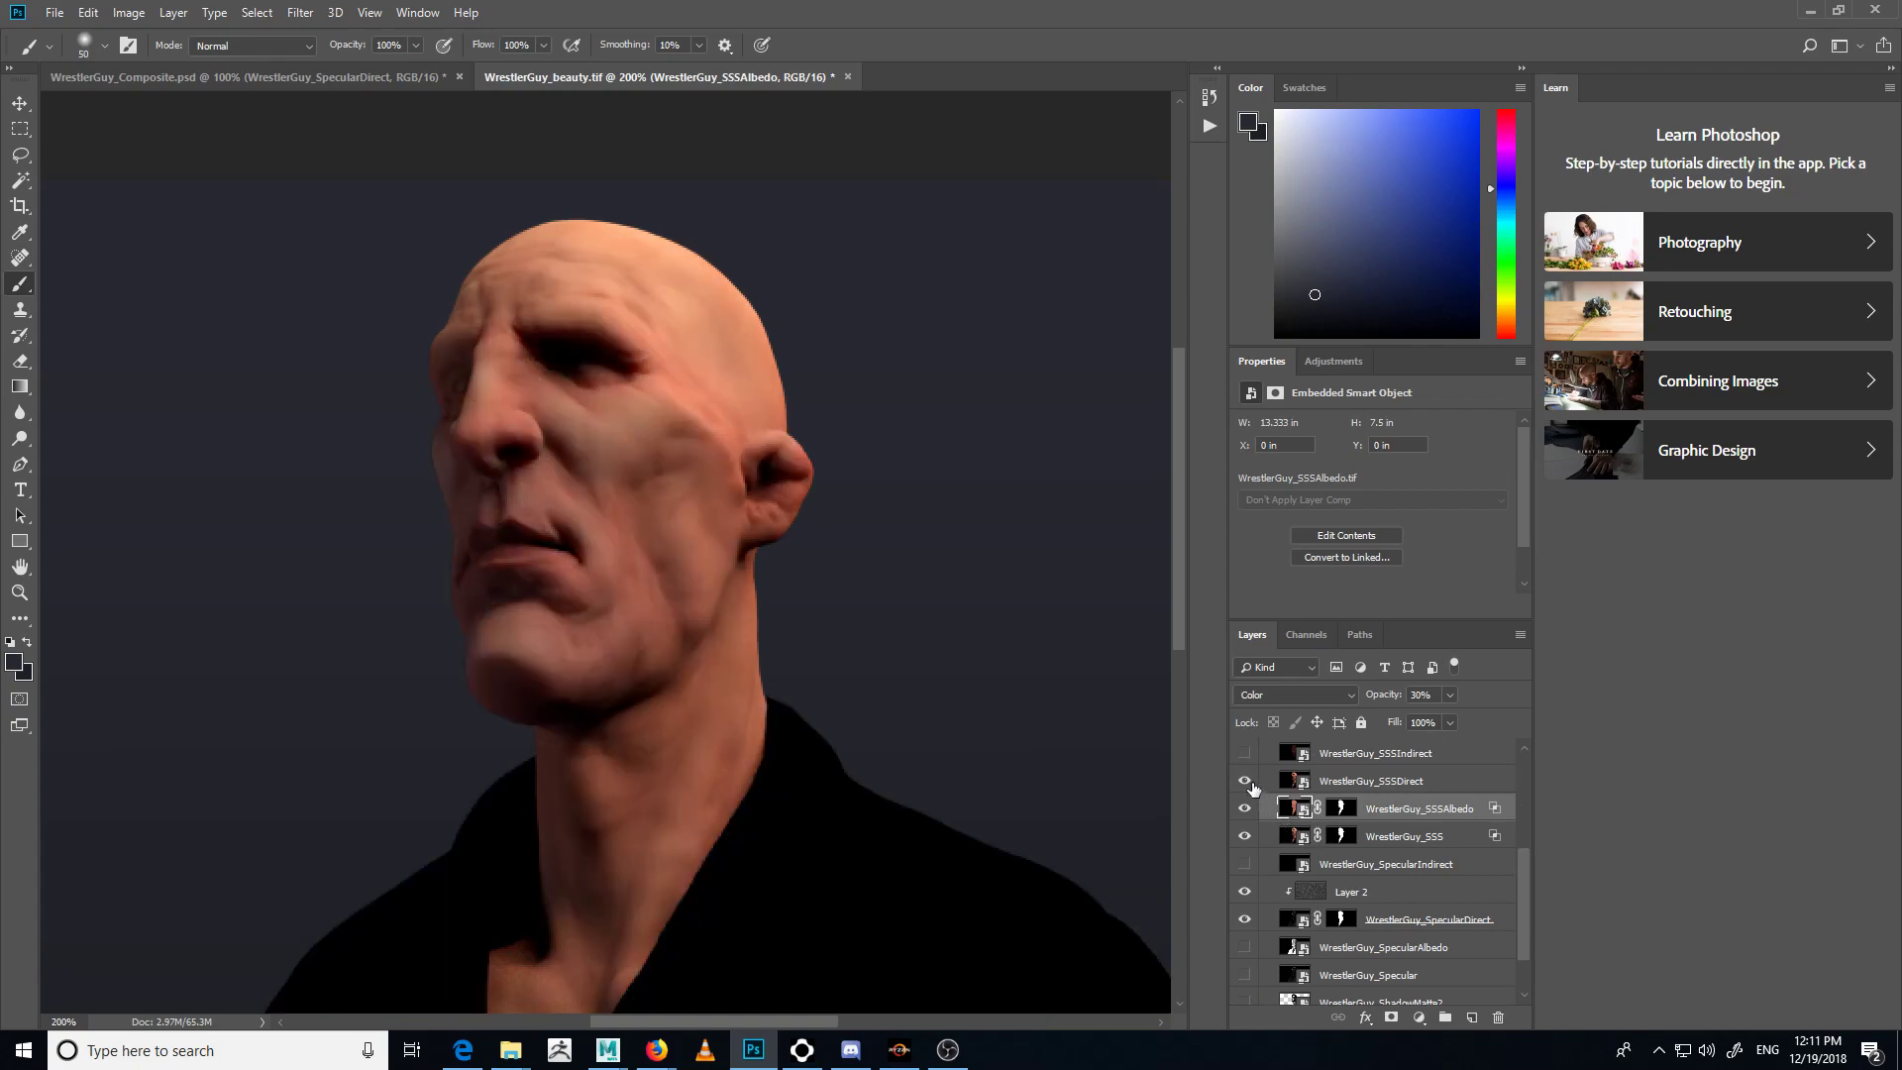
left_click(1250, 785)
scroll(1322, 821, "up", 1)
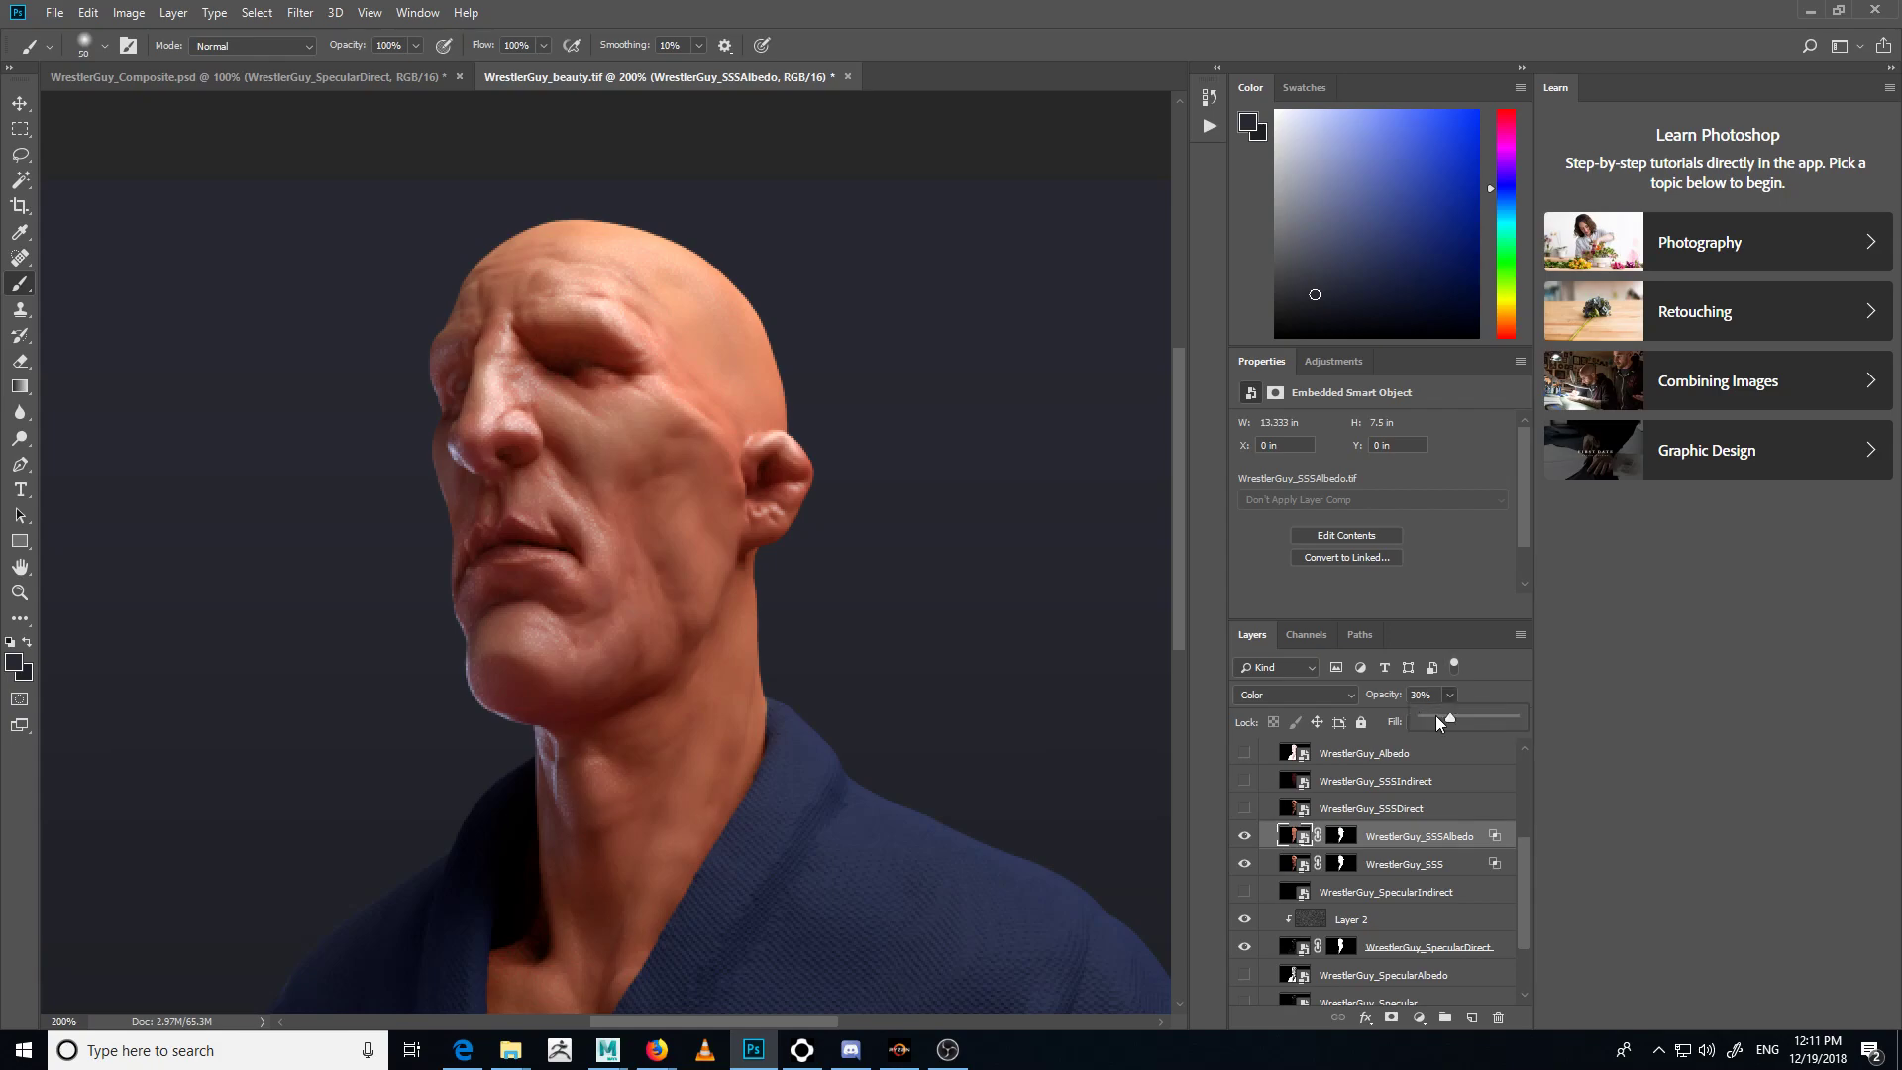
scroll(1362, 857, "up", 2)
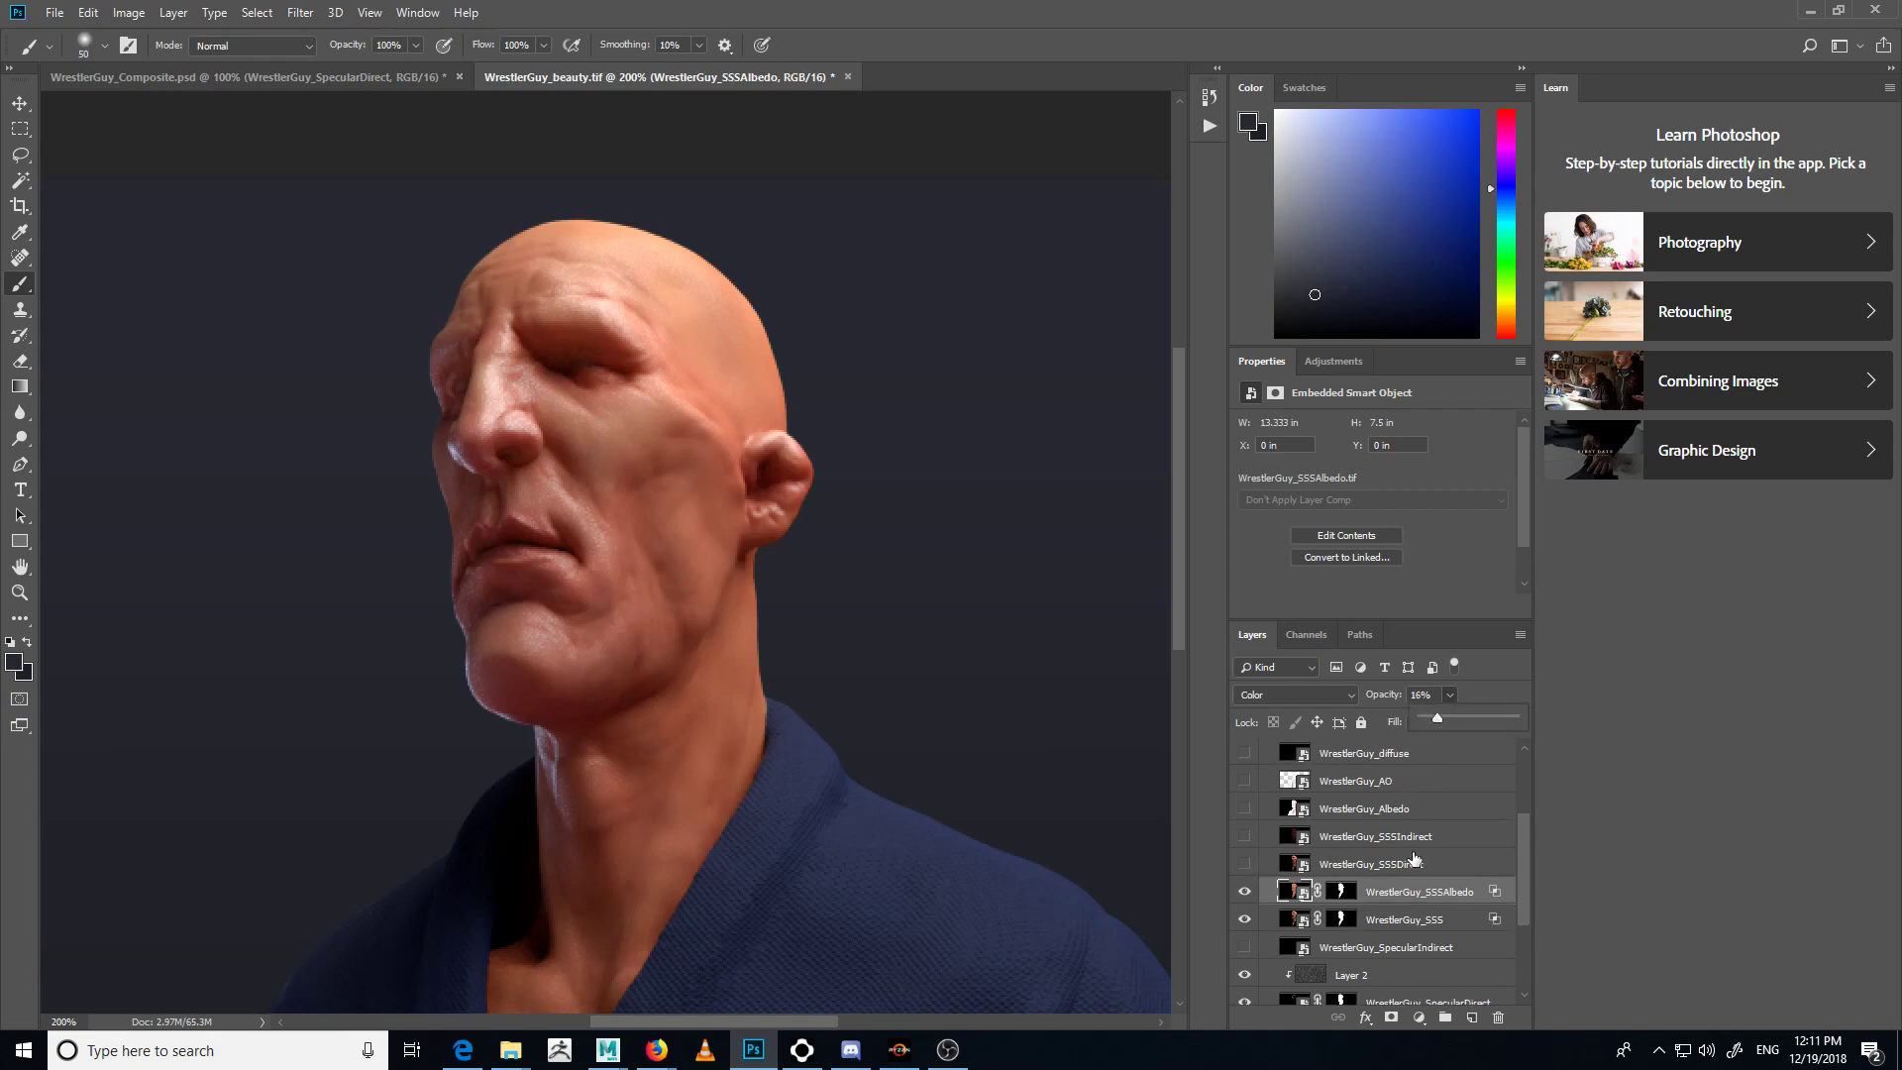
- Show the WrestlerGuy_Albedo pass to examine it over the figure, and hide it again
left_click(1276, 826)
left_click(1277, 809)
left_click(1245, 808)
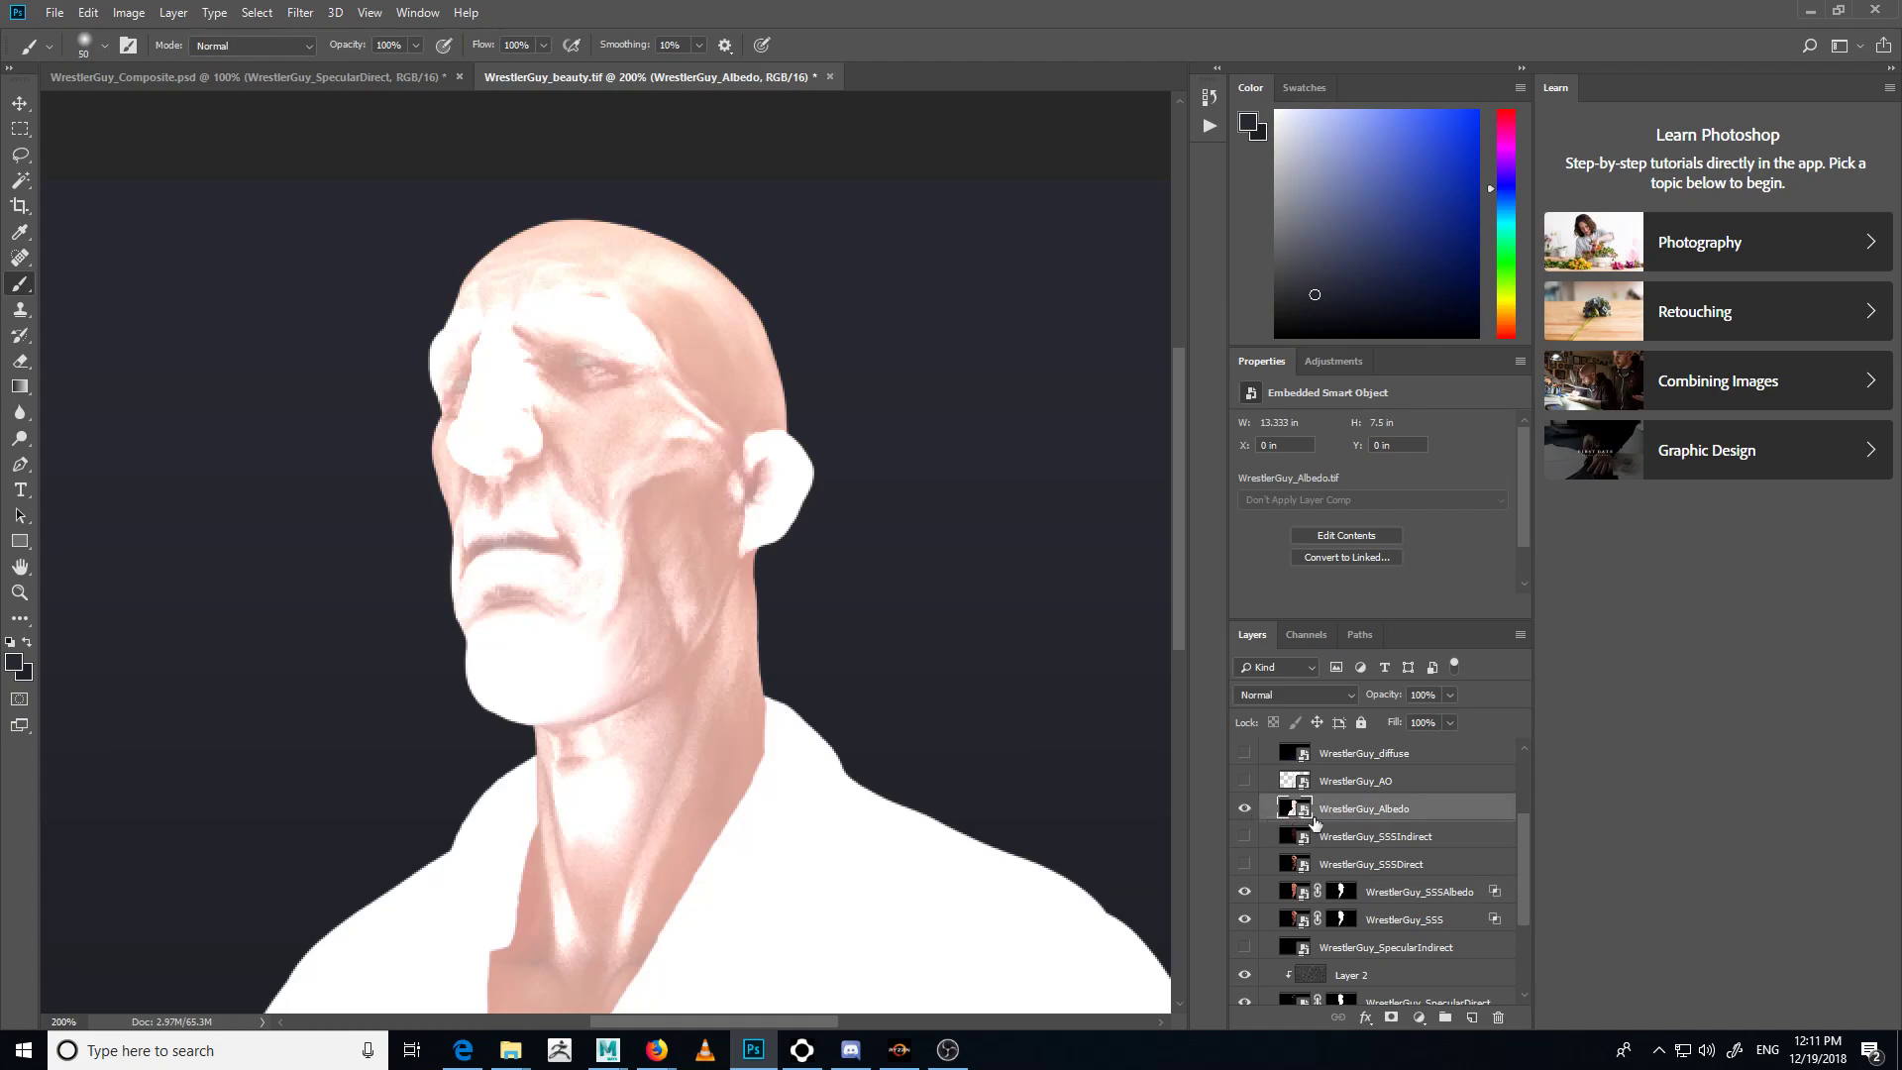
left_click_drag(967, 815, 968, 764)
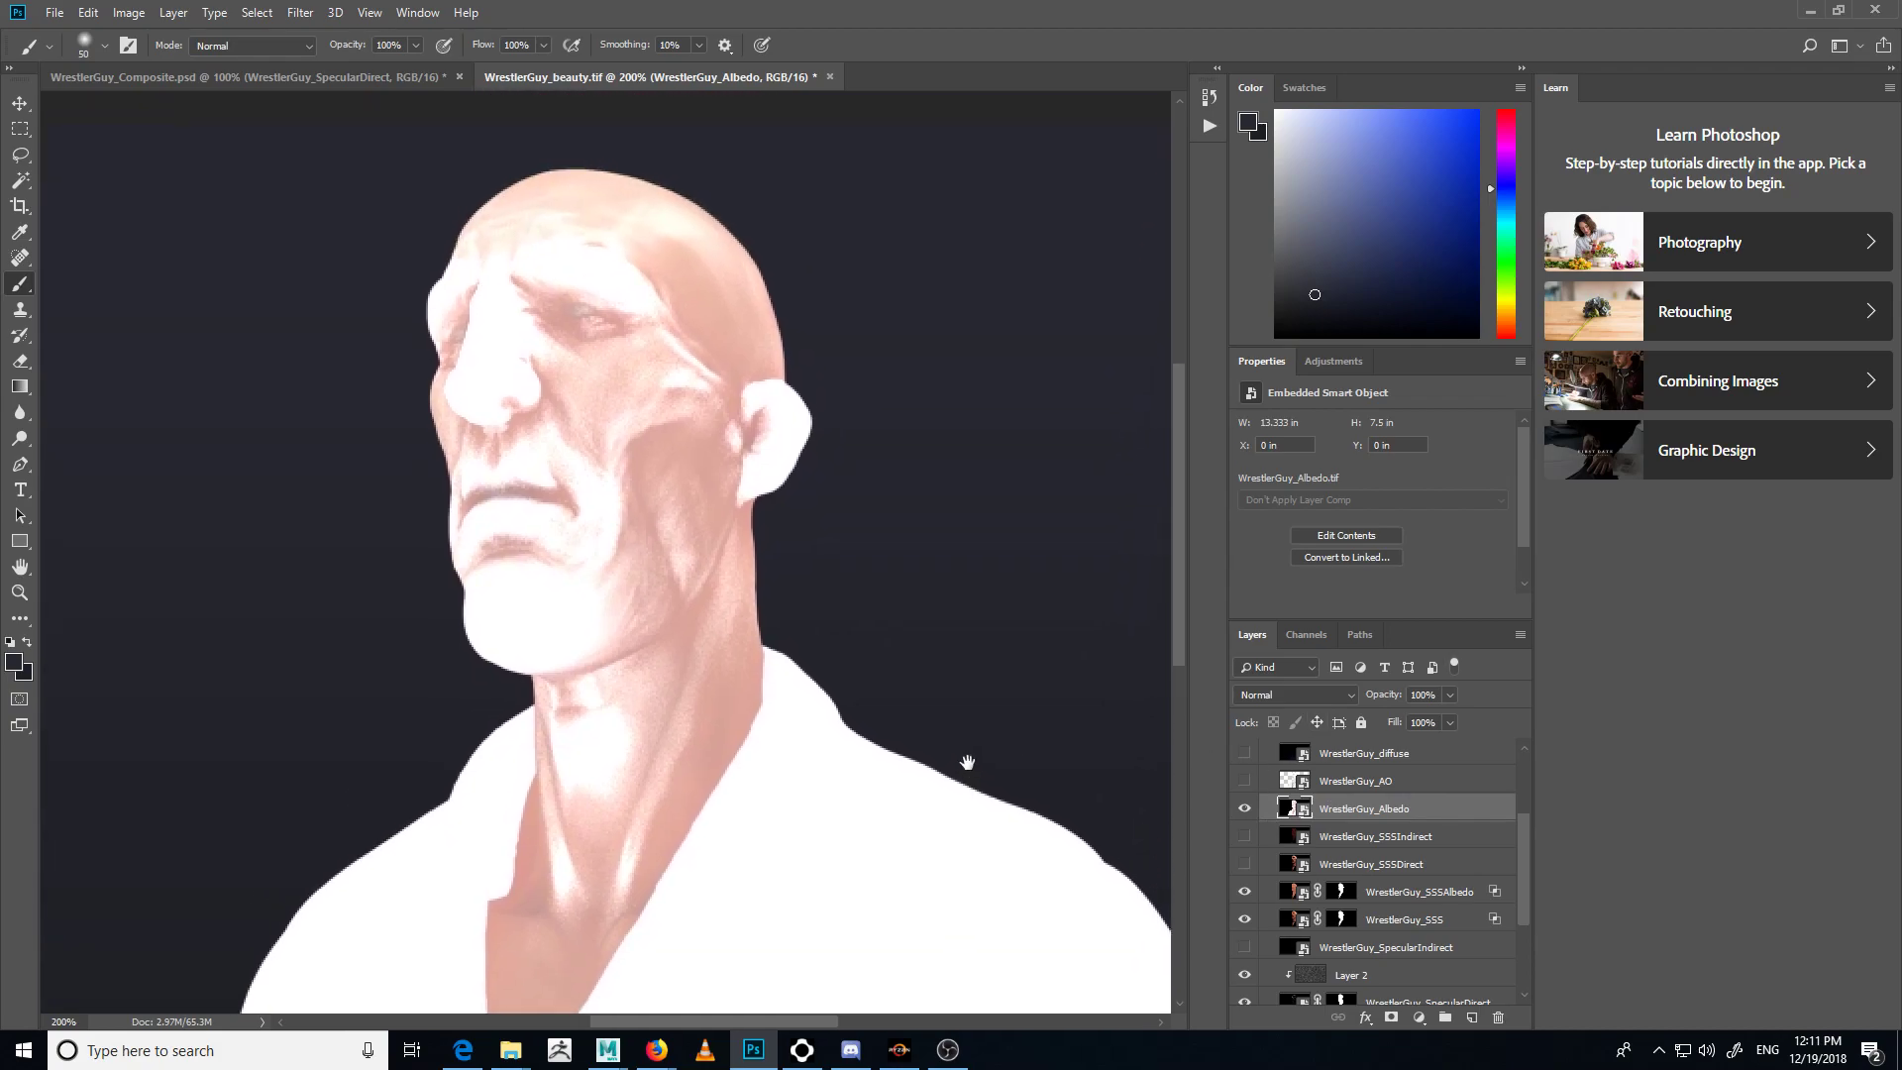
left_click(1243, 814)
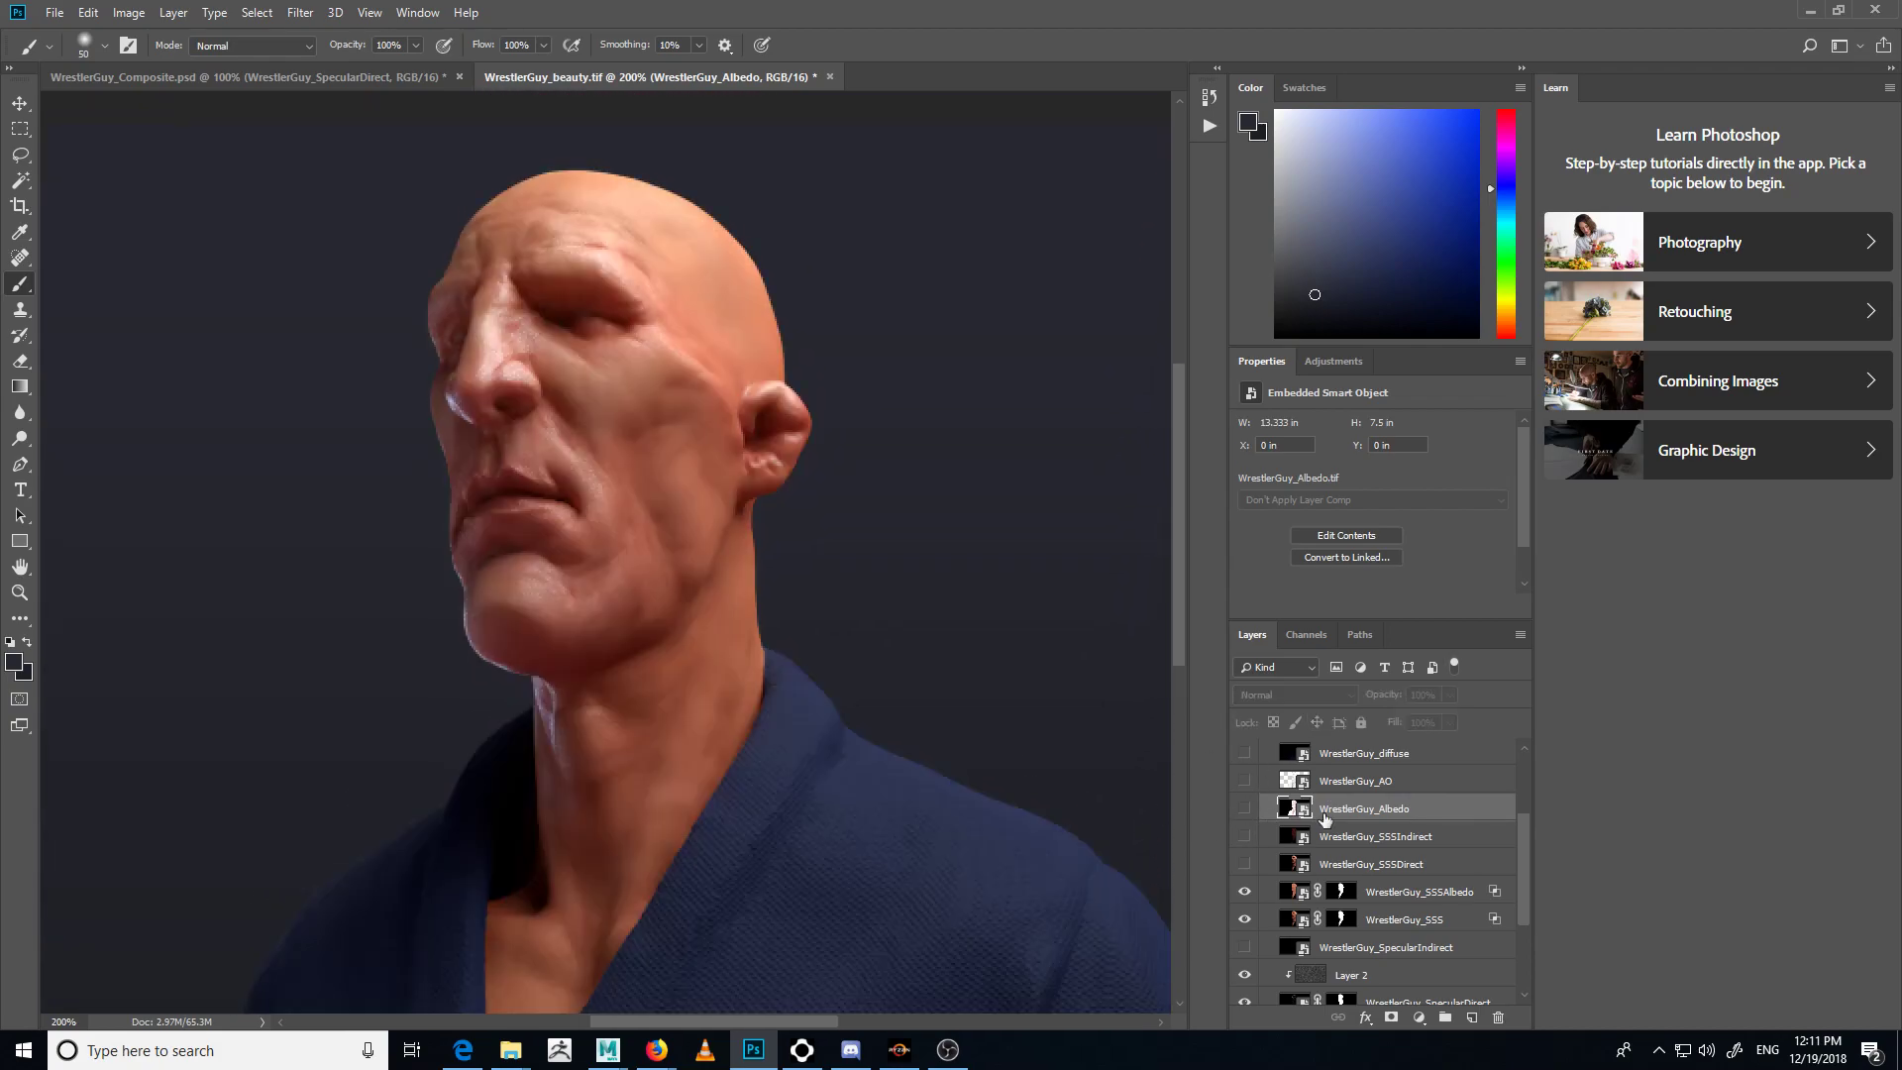
- Show the WrestlerGuy_AO layer and set its blend mode to Multiply
scroll(1343, 832, "up", 2)
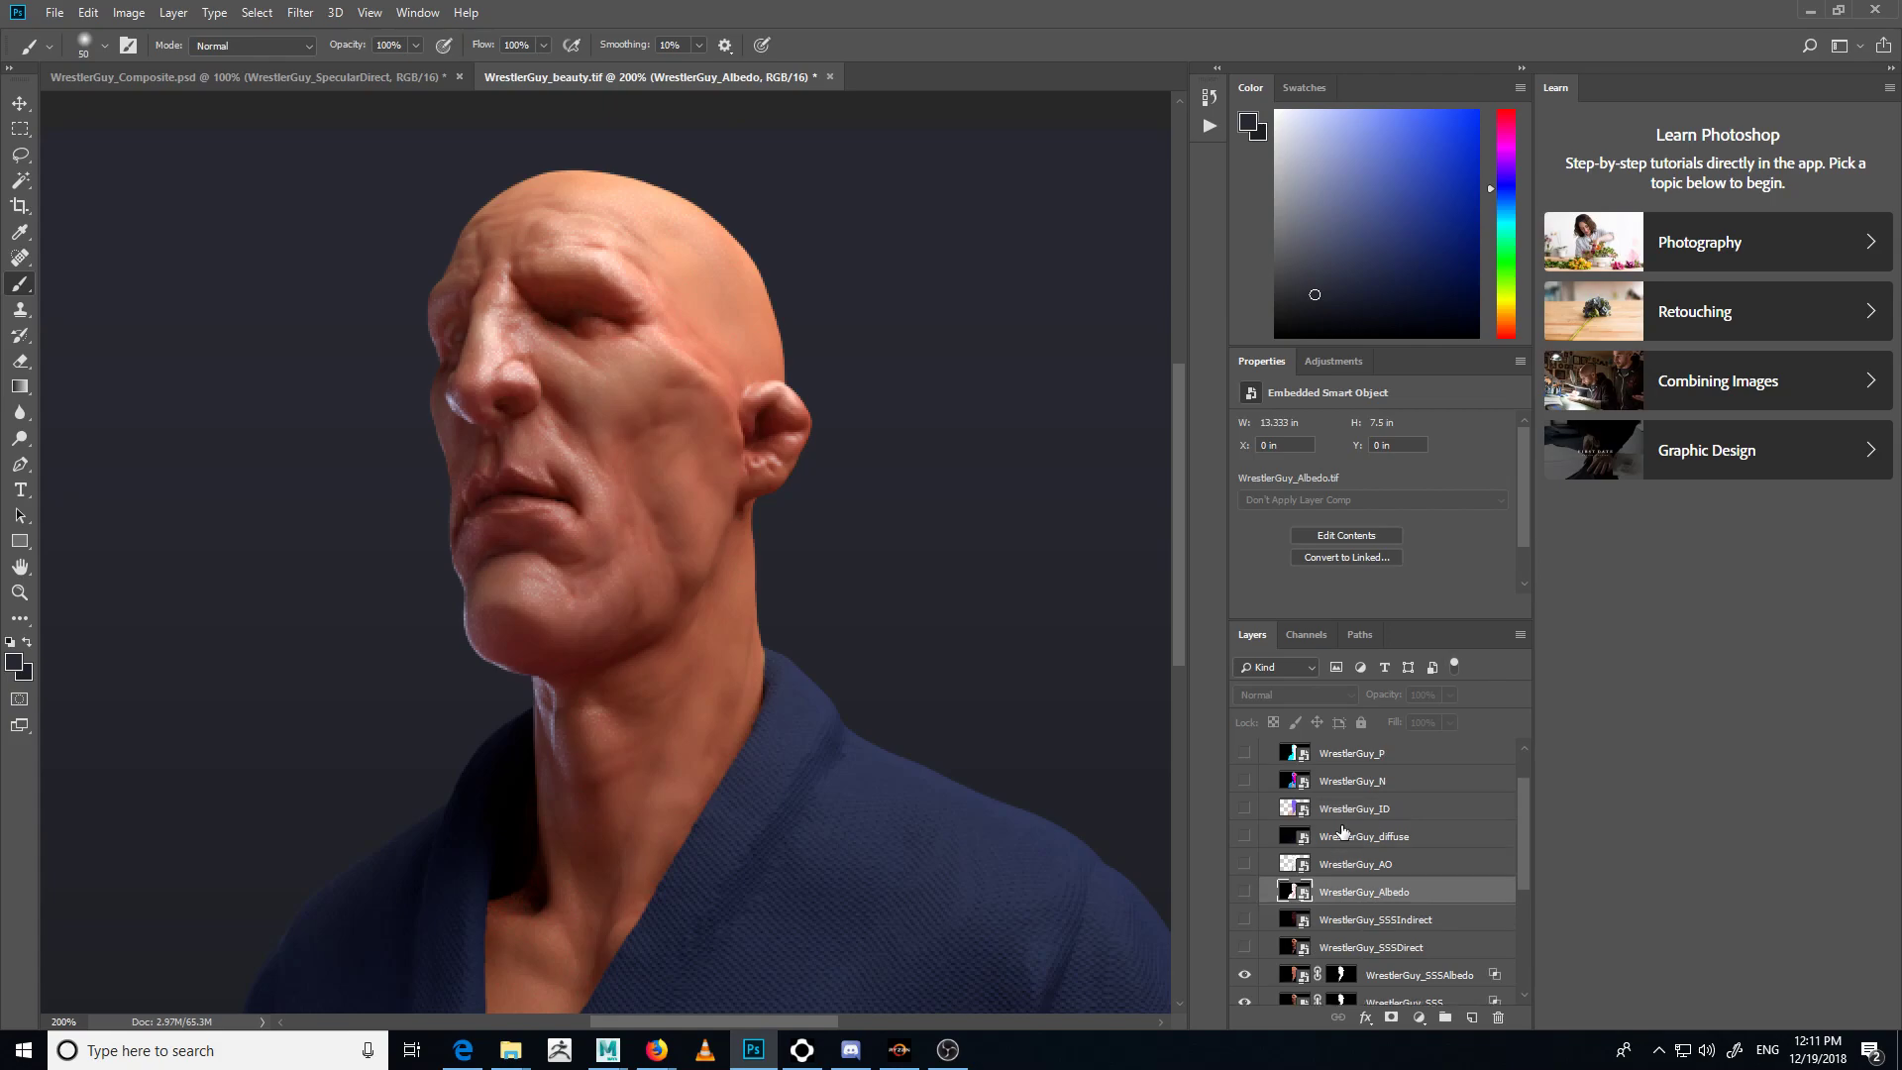
left_click(1245, 864)
left_click_drag(1004, 834, 969, 634)
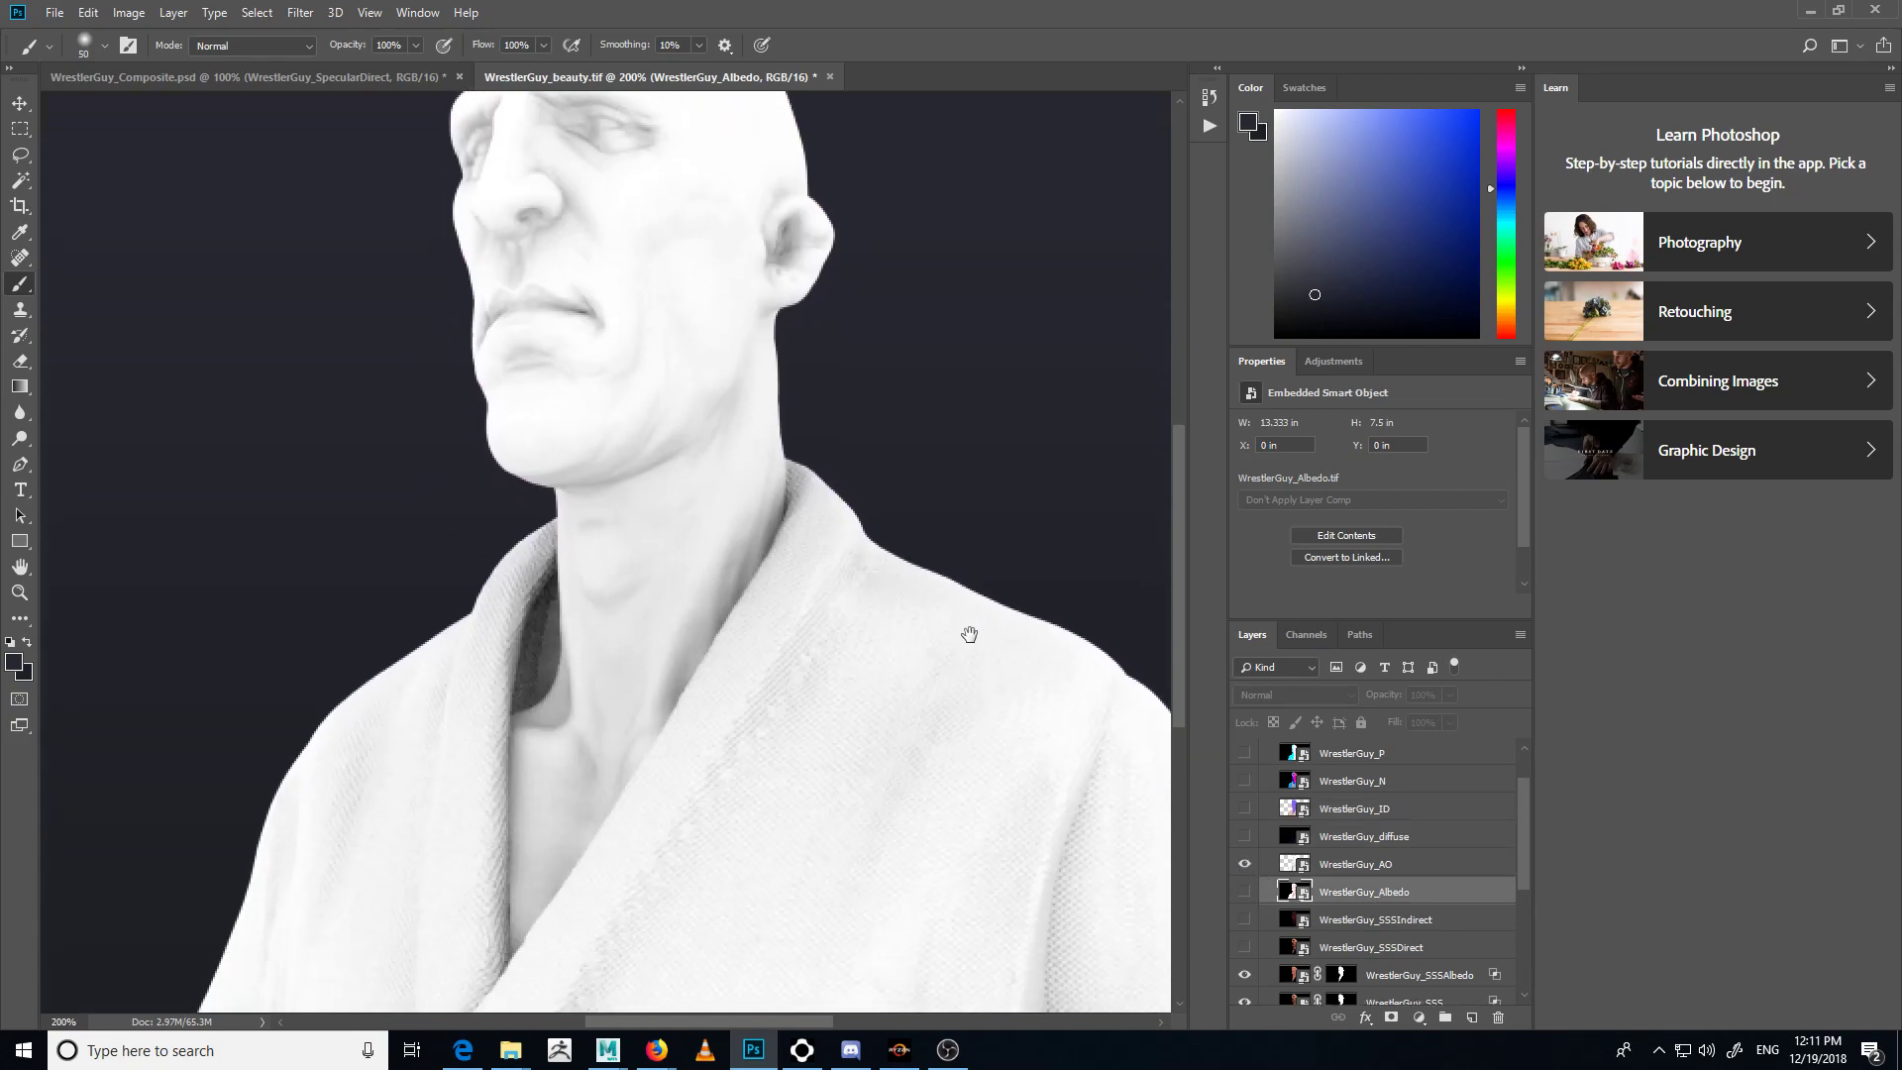
left_click(1375, 860)
left_click(1330, 695)
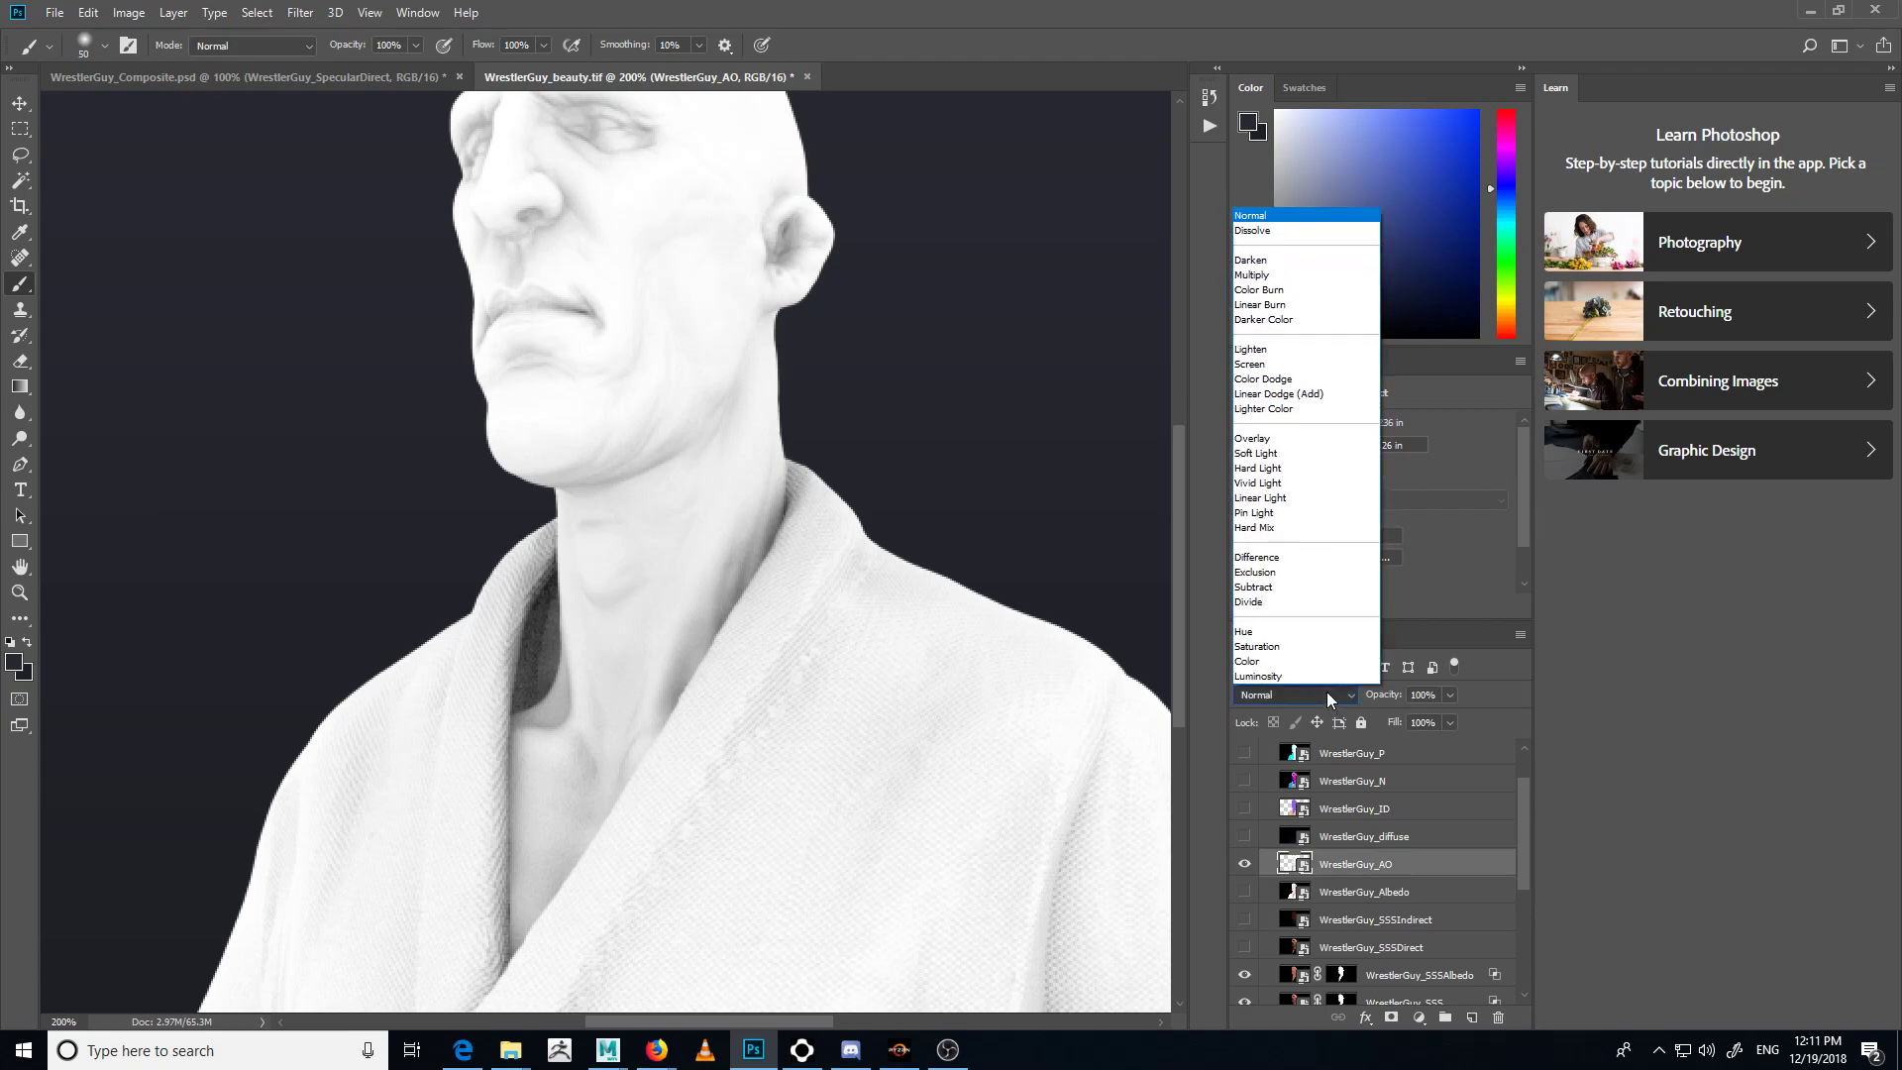
left_click(1293, 278)
scroll(908, 514, "up", 3)
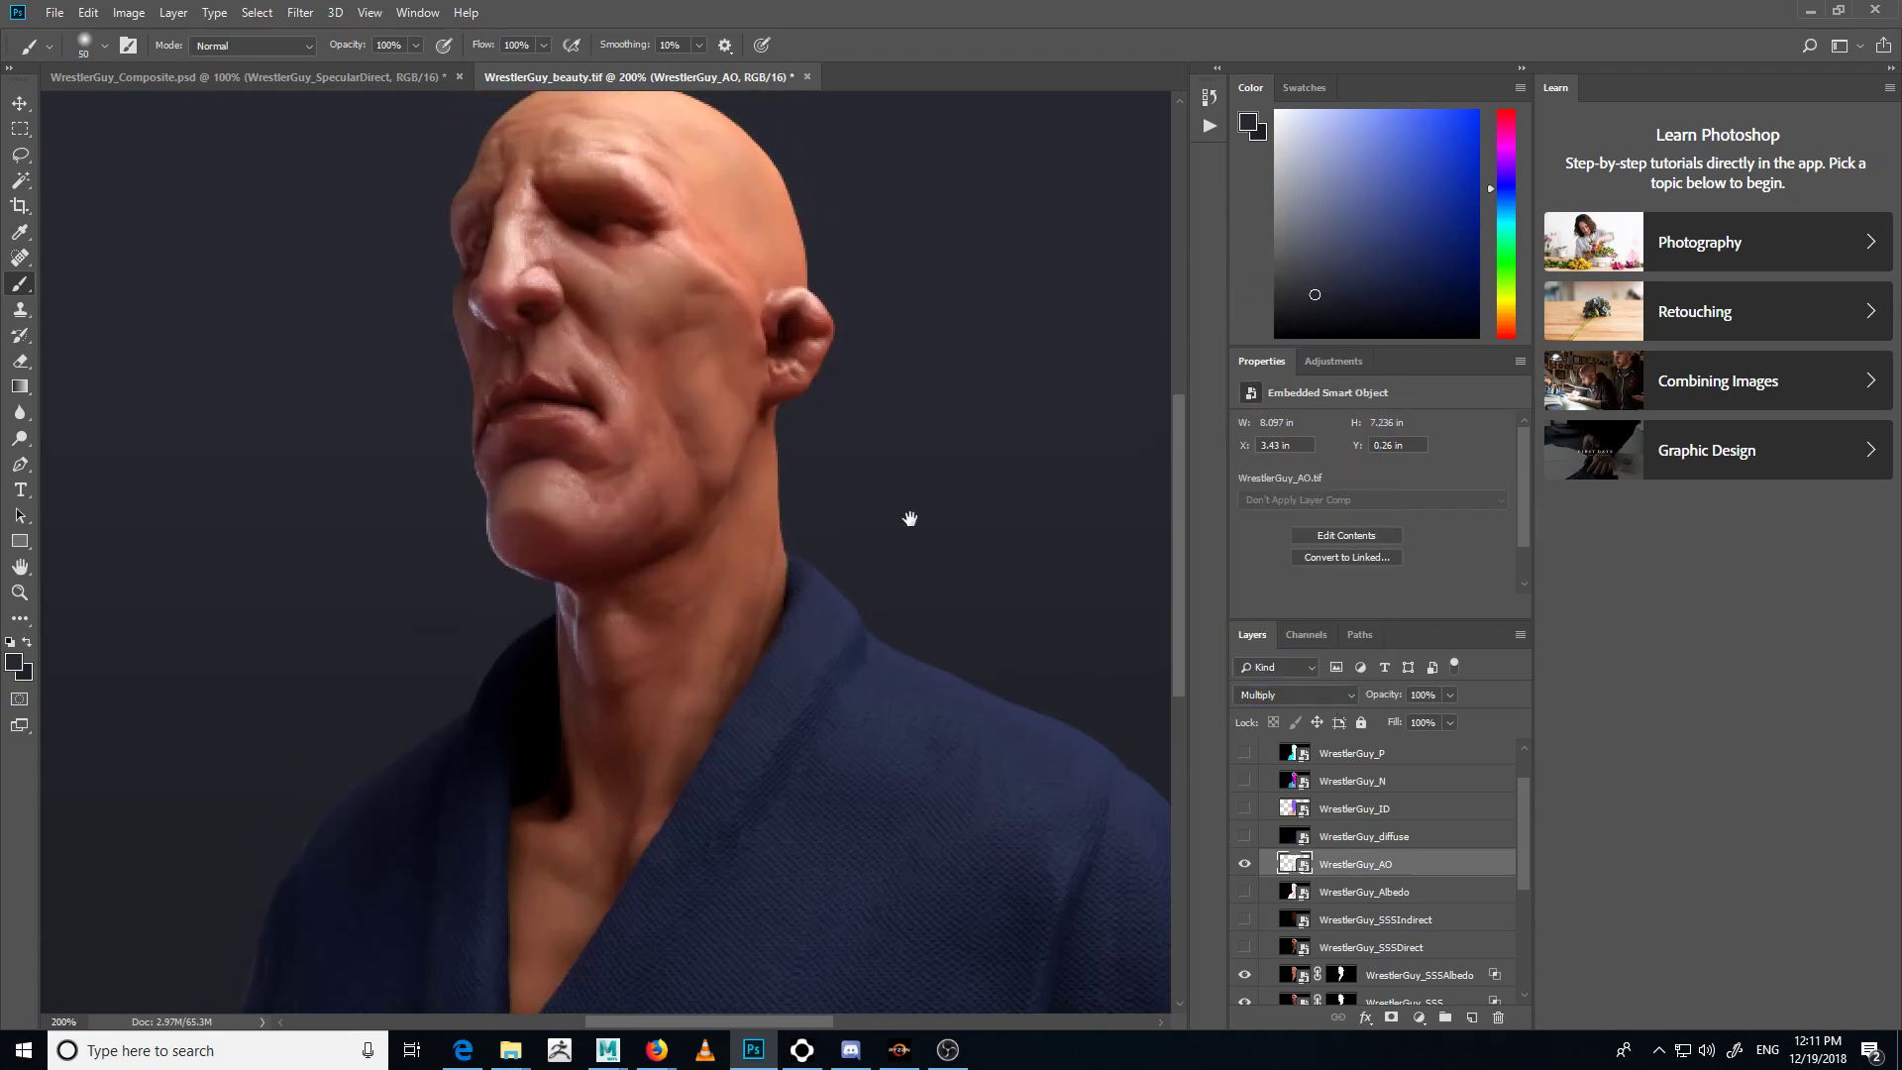
- Toggle the WrestlerGuy_AO layer repeatedly to examine how its occlusion darkens the face, neck and robe
left_click(1248, 865)
left_click(1245, 864)
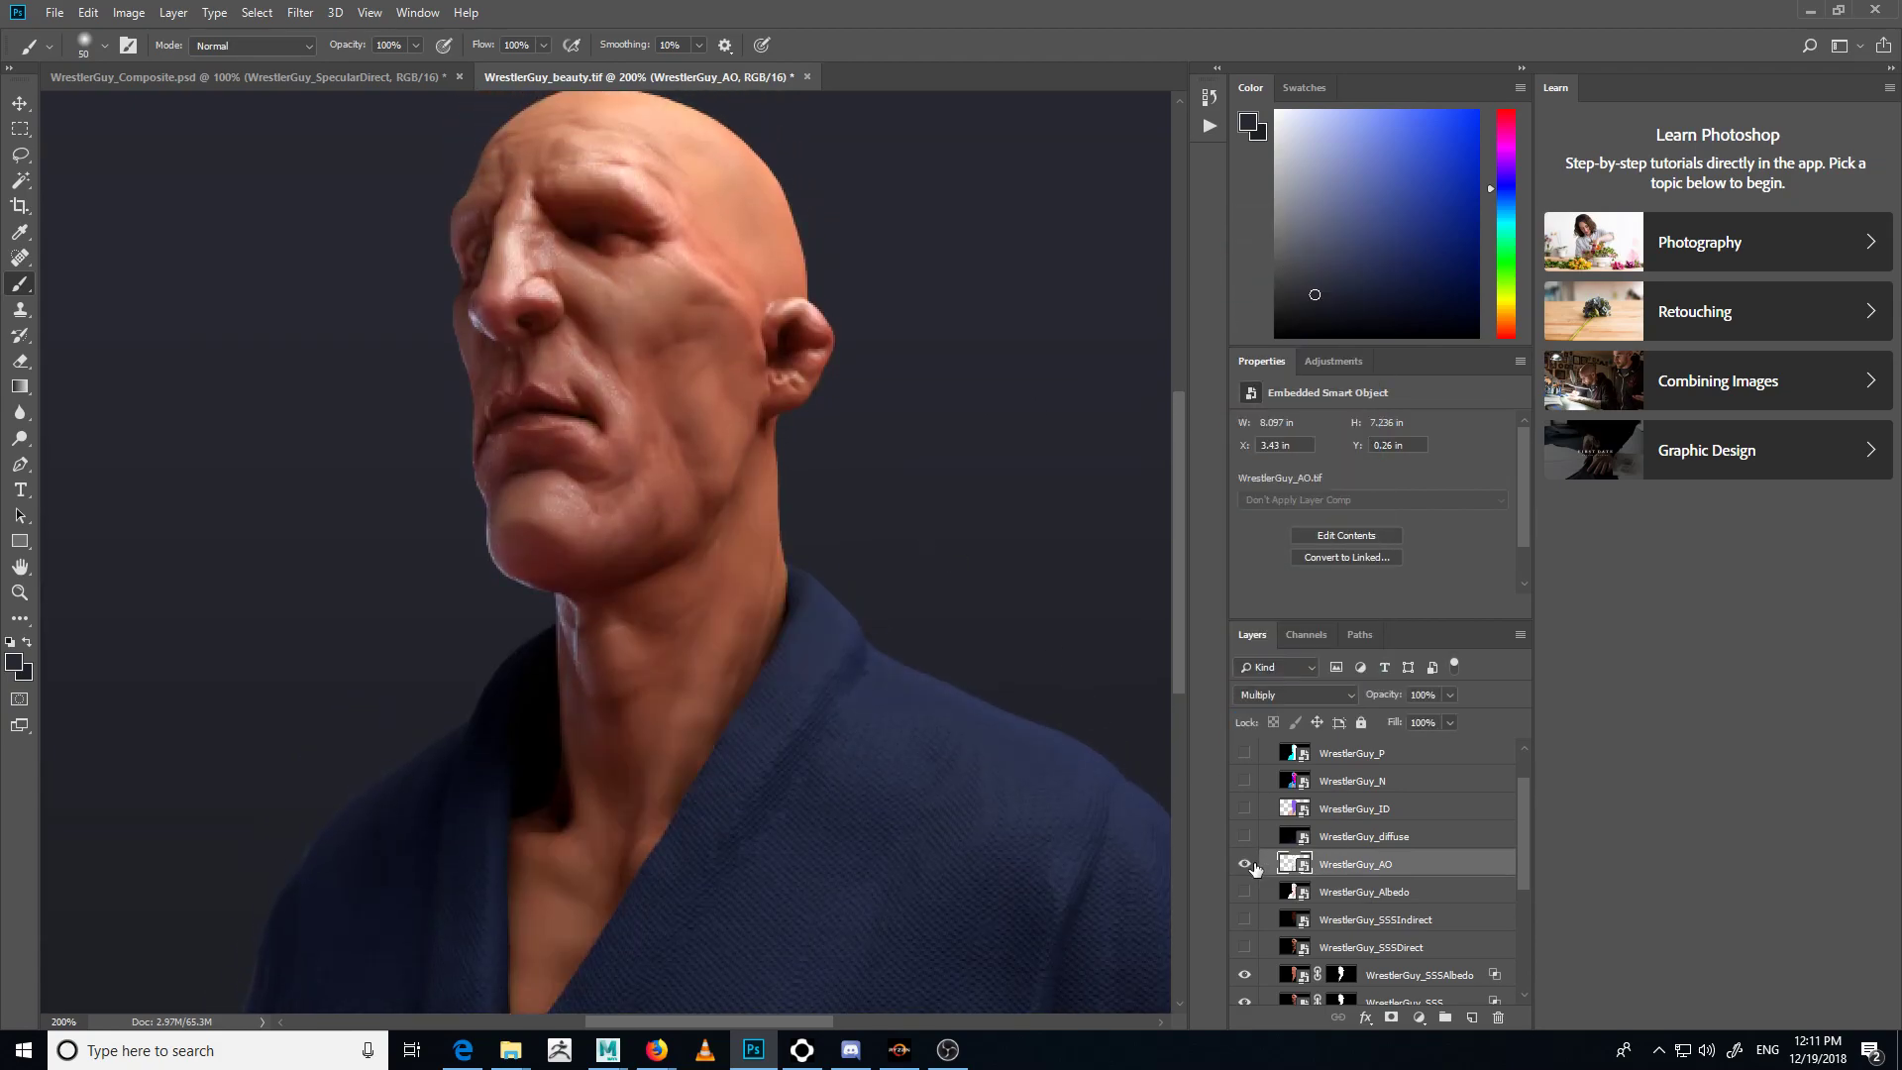
key("ctrl+minus")
key("ctrl+minus")
key("ctrl+plus")
key("ctrl+plus")
left_click(1250, 864)
left_click(1250, 866)
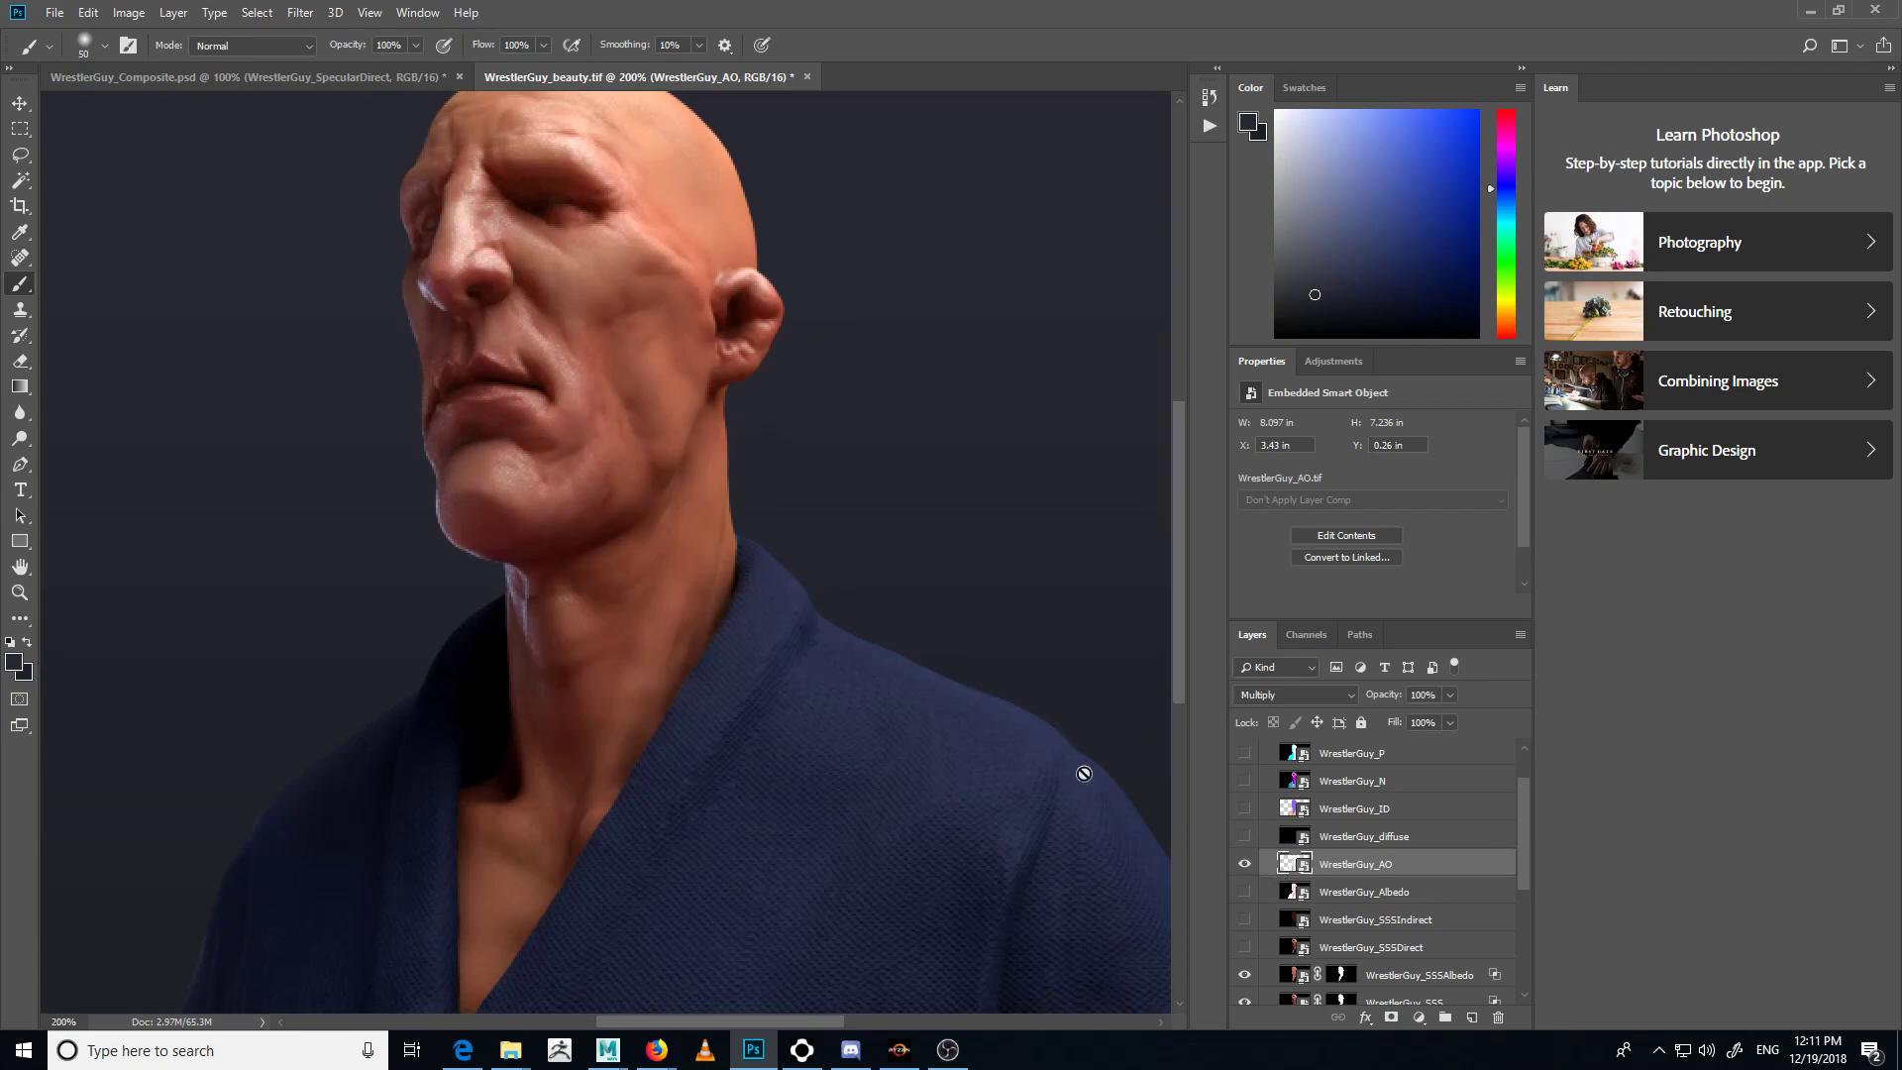
left_click(1246, 866)
left_click(1245, 867)
- Add a Hue/Saturation adjustment above WrestlerGuy_AO and clip it to that layer
left_click(1419, 1018)
left_click(1490, 830)
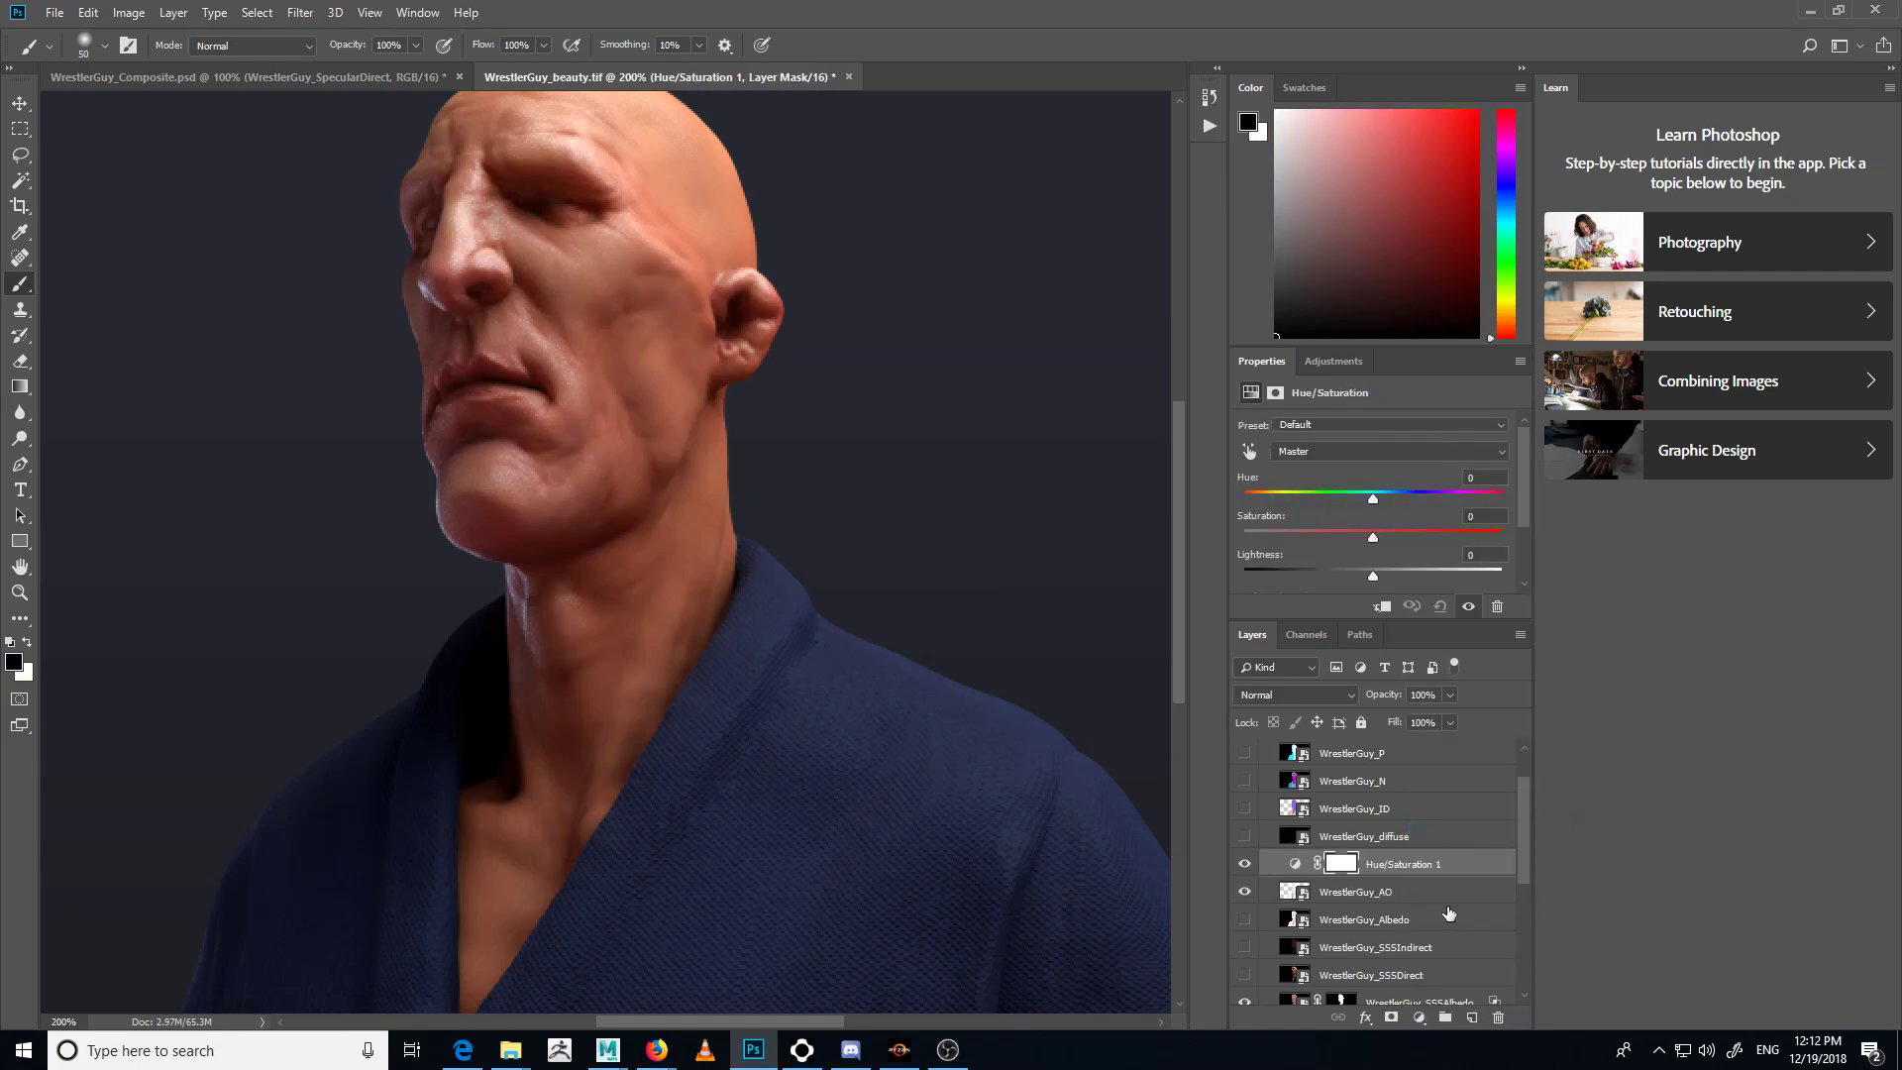
left_click(1355, 877, "alt")
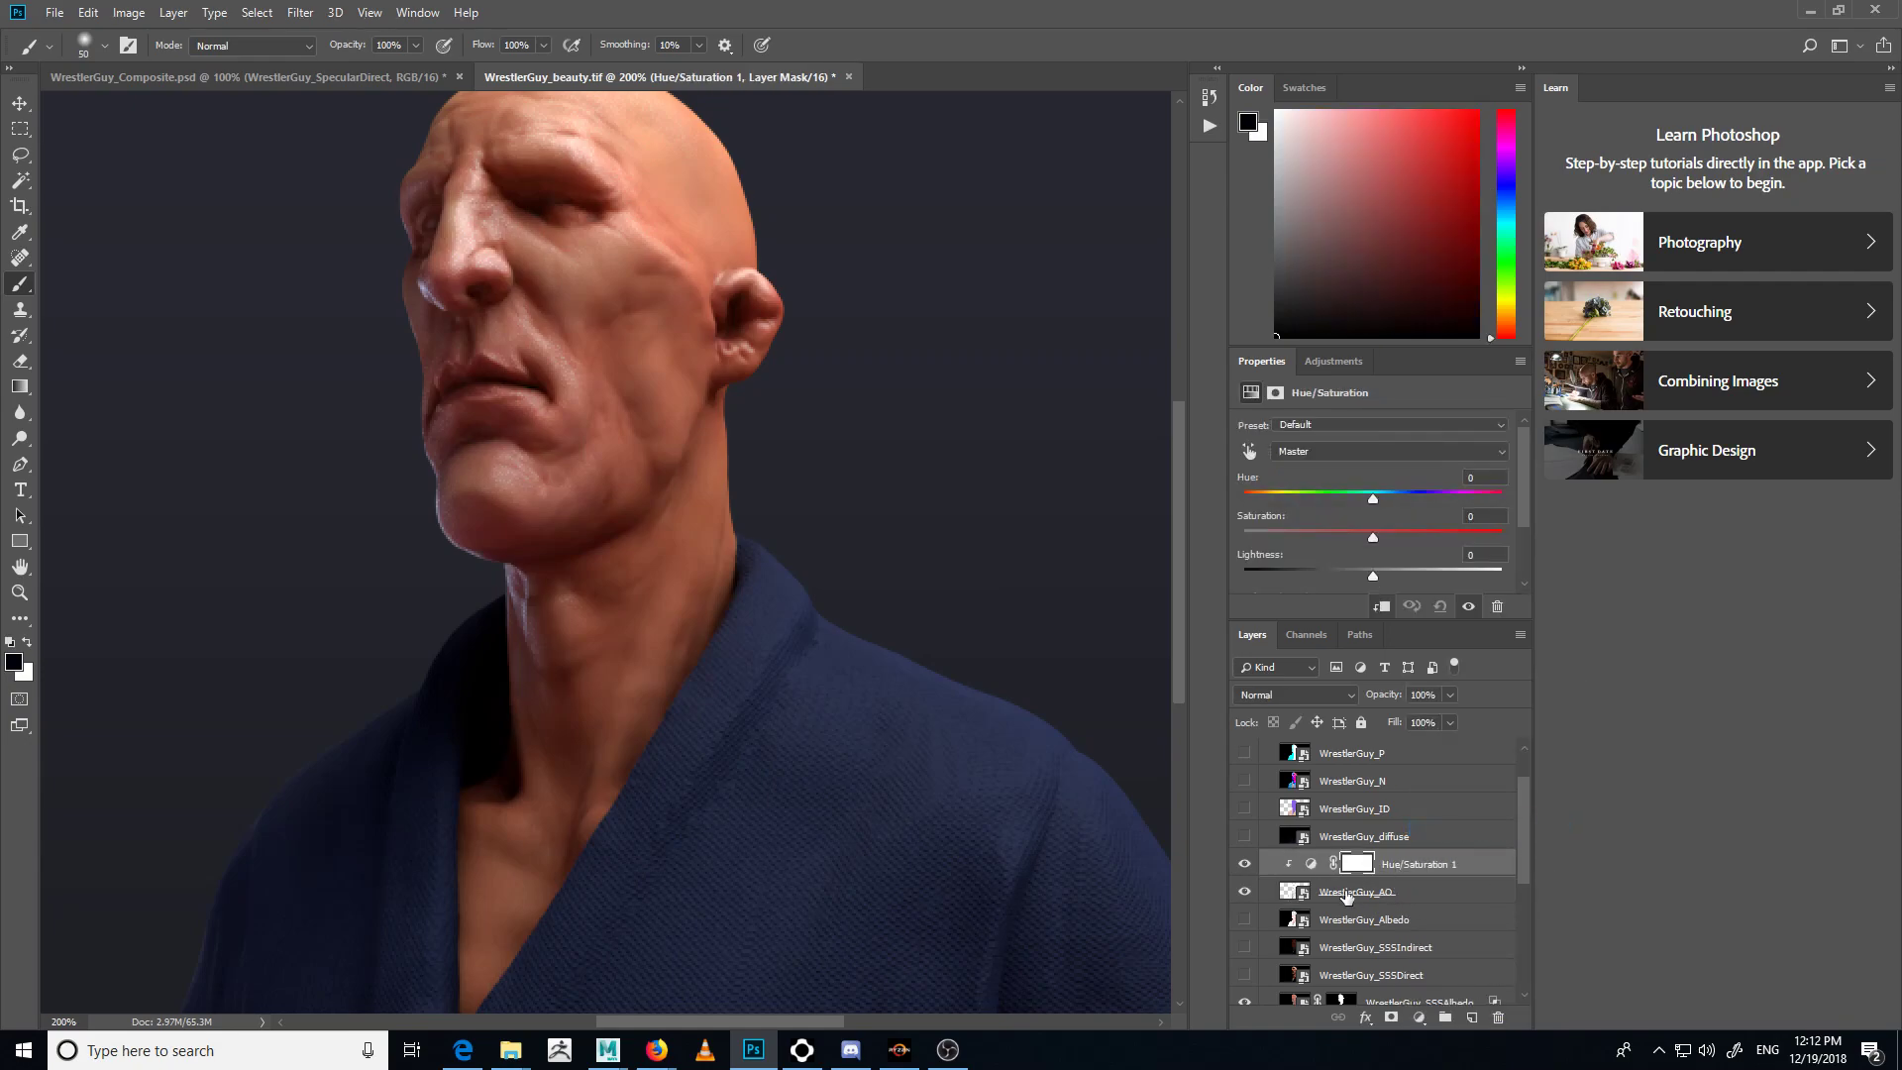
- Colorize the Hue/Saturation adjustment clipped to WrestlerGuy_AO with a hue of 50
left_click(1311, 863)
scroll(1435, 532, "down", 1)
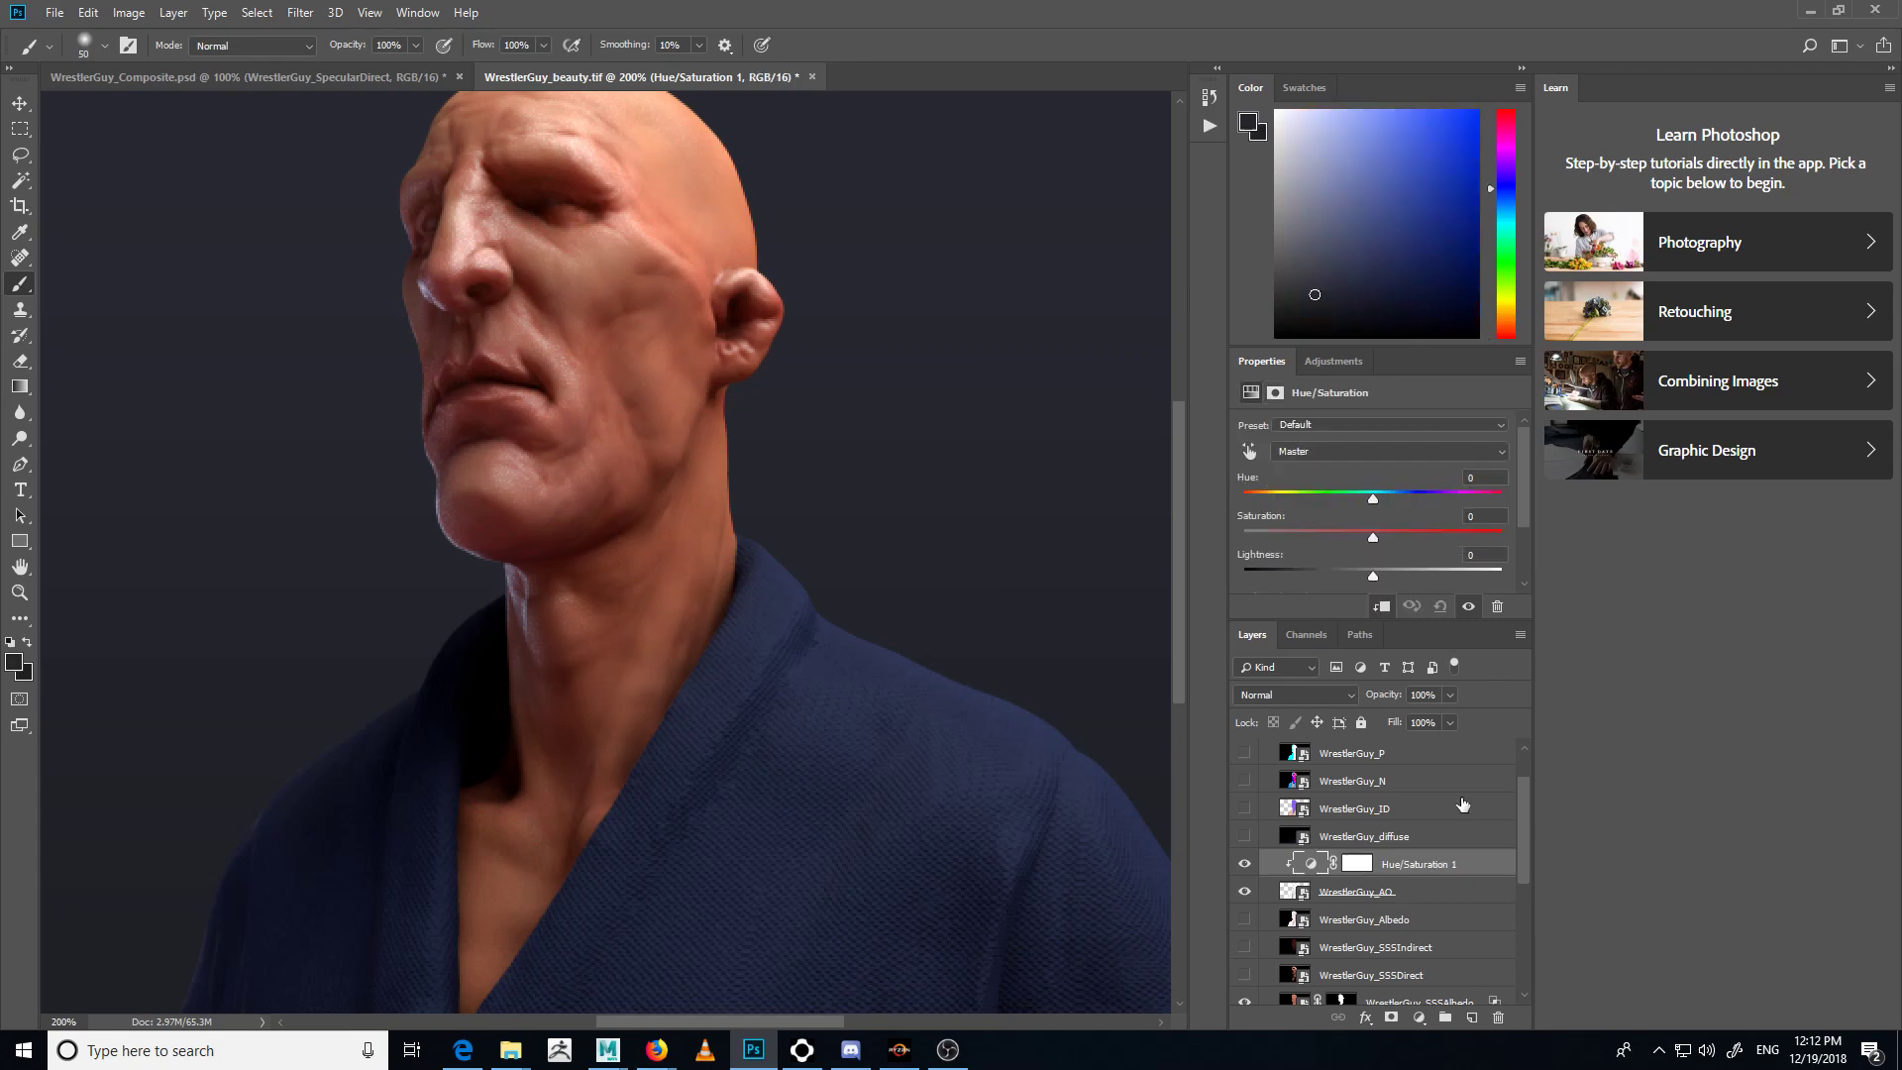
left_click(1363, 567)
left_click_drag(1392, 475, 1261, 471)
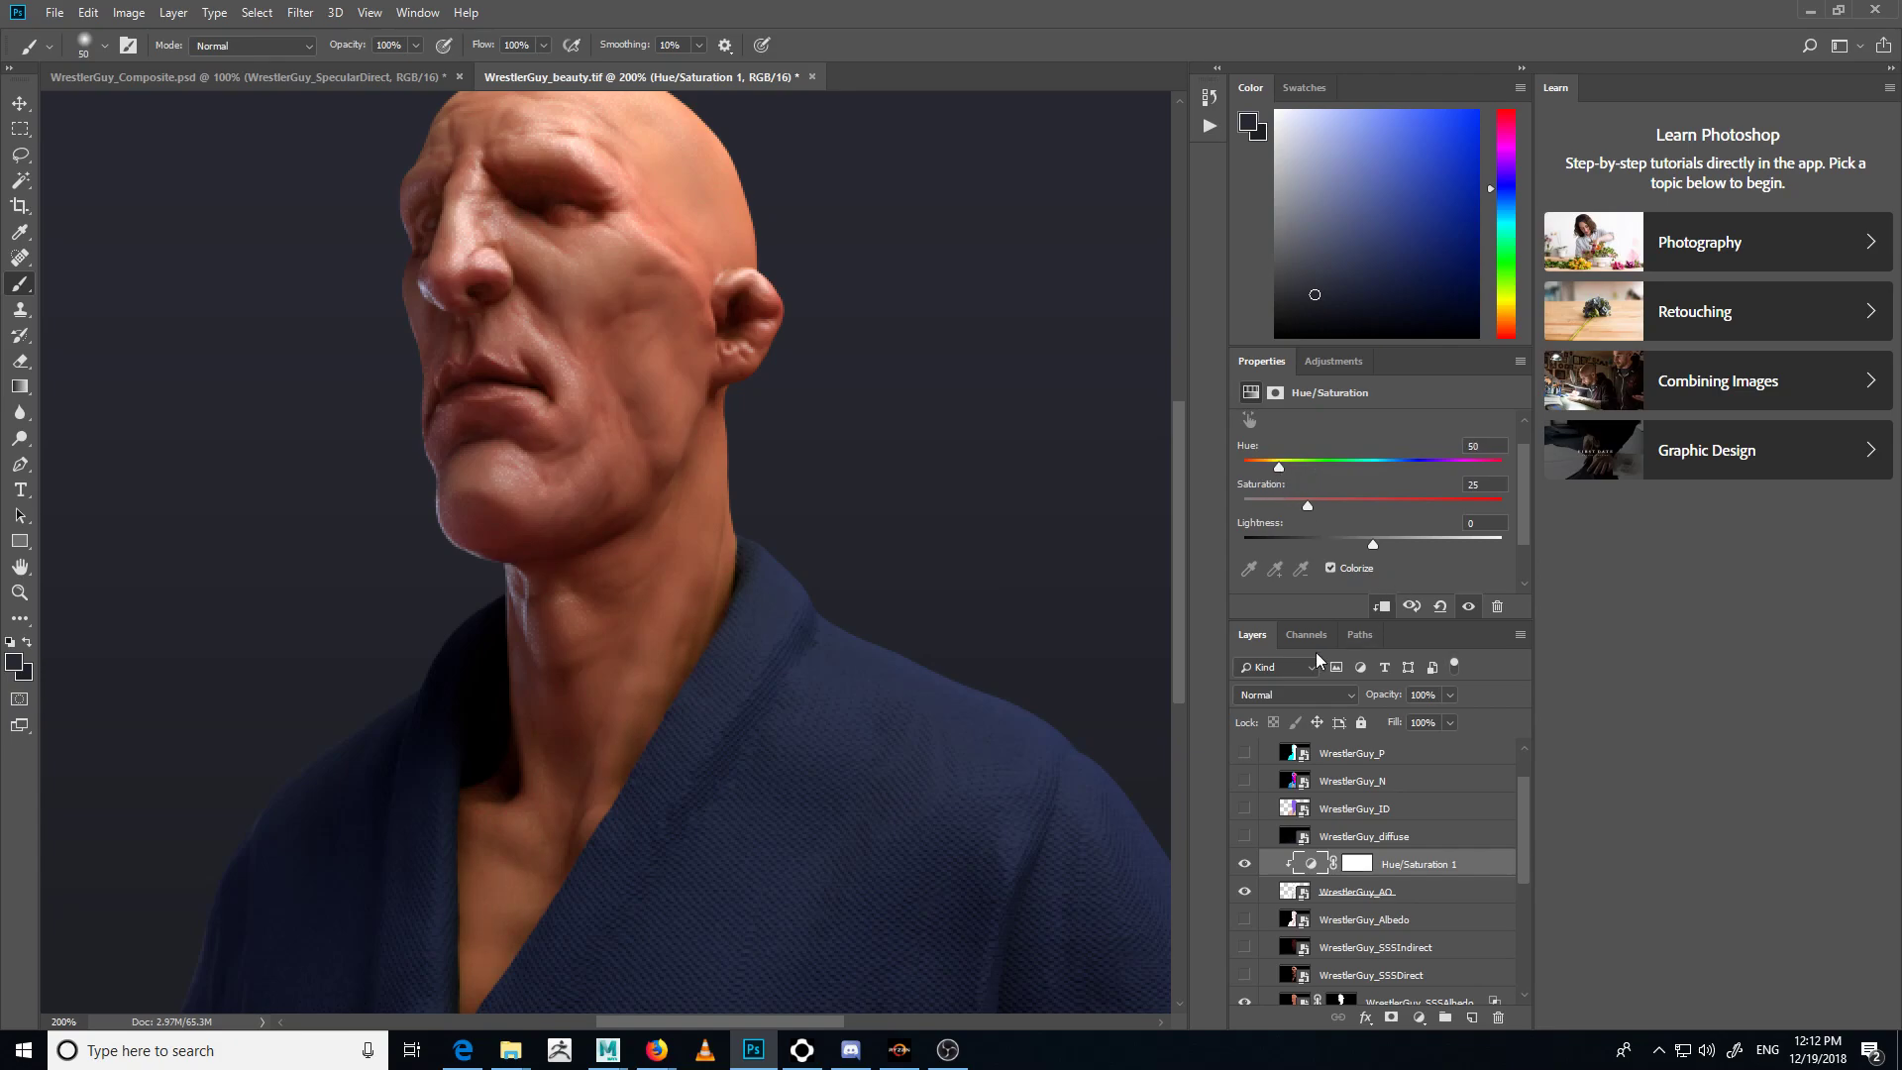
key("ctrl+minus")
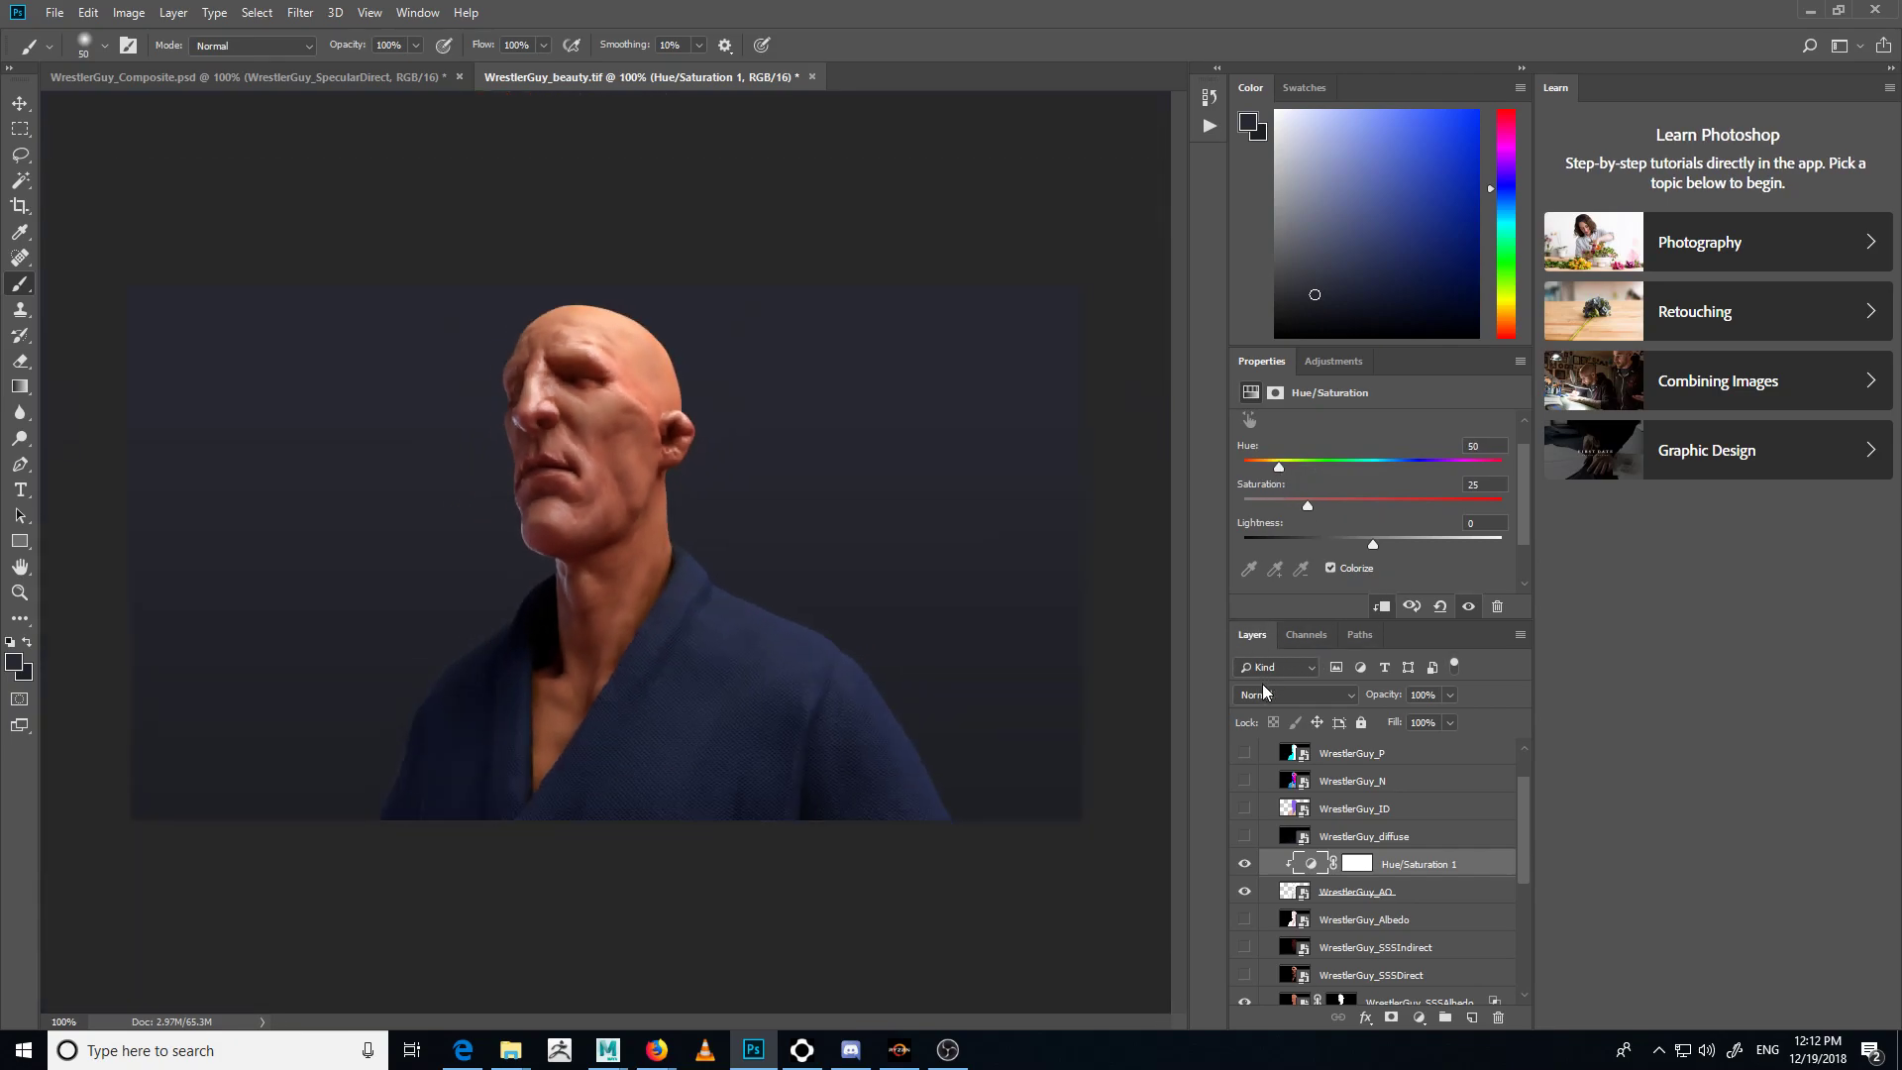
- Toggle the WrestlerGuy_ShadowMatte layer to examine its black-and-white pass over the figure, leaving it hidden
scroll(1271, 854, "up", 2)
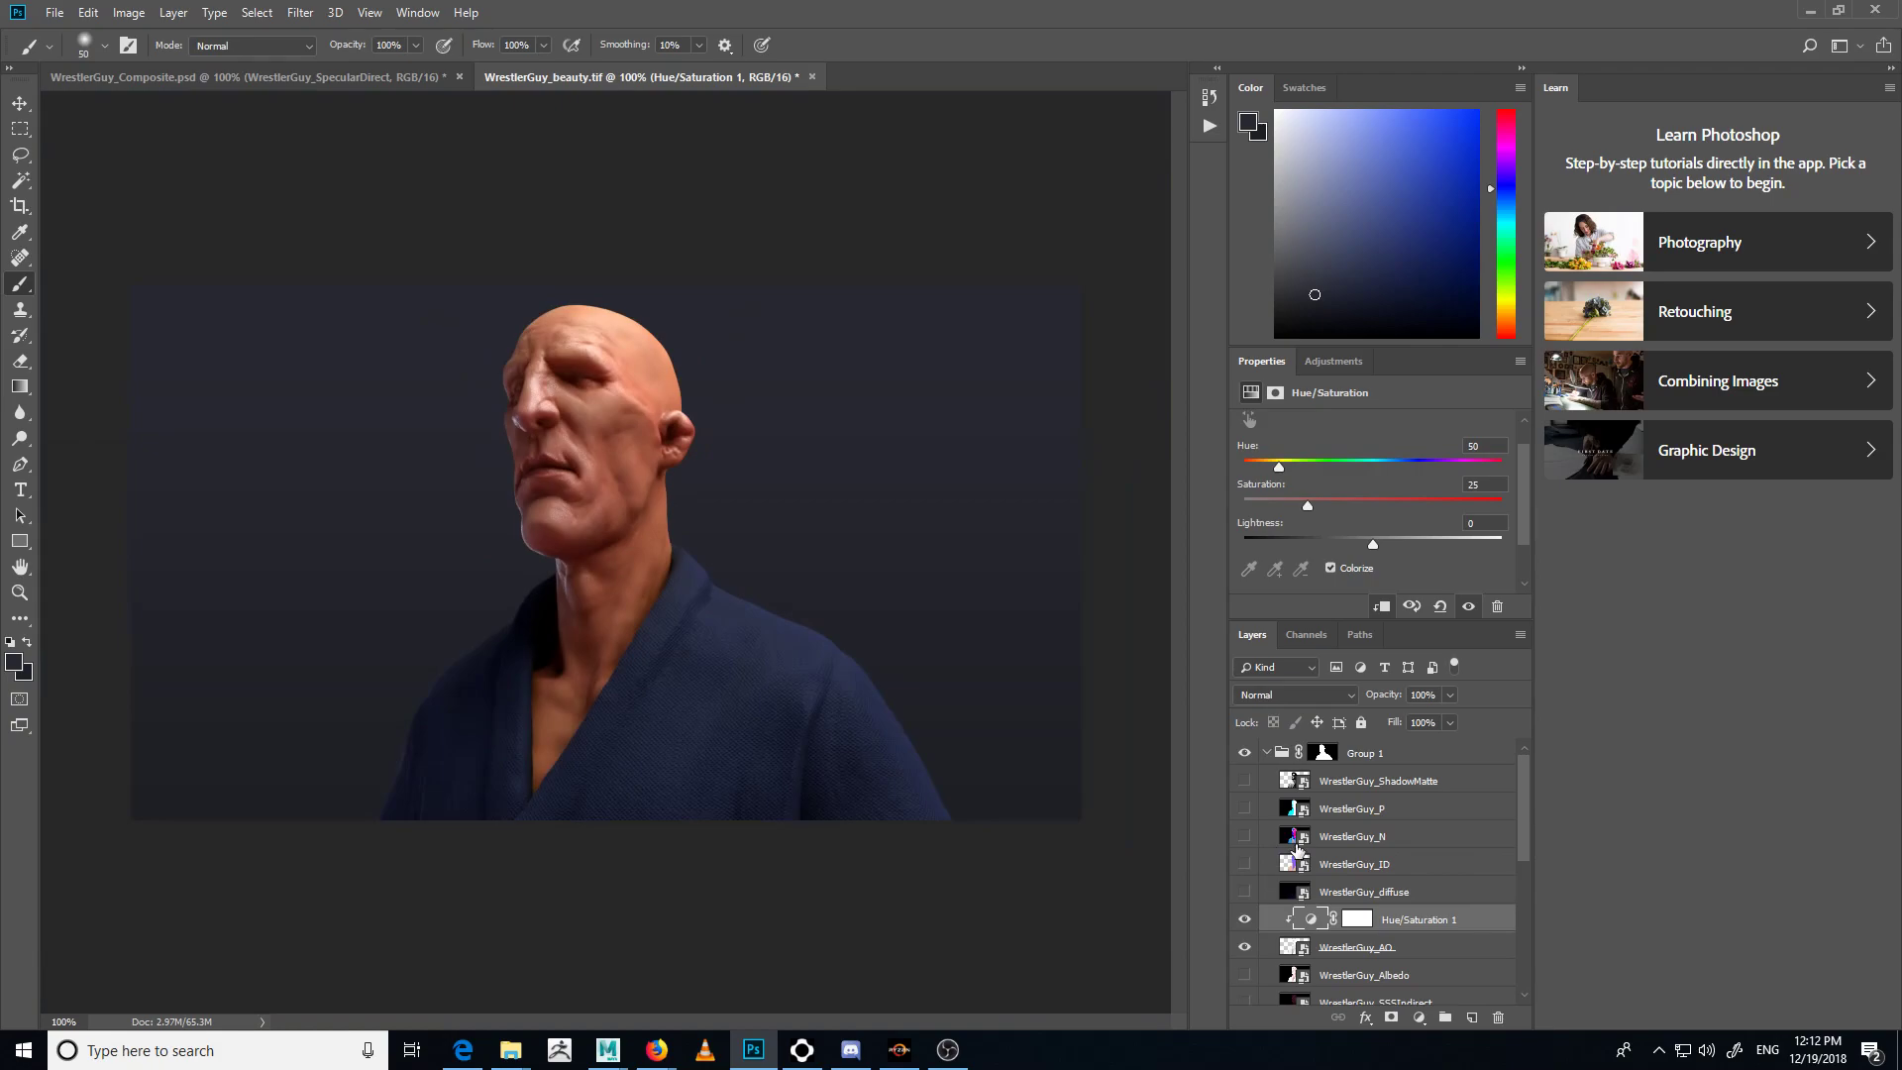
left_click(1246, 782)
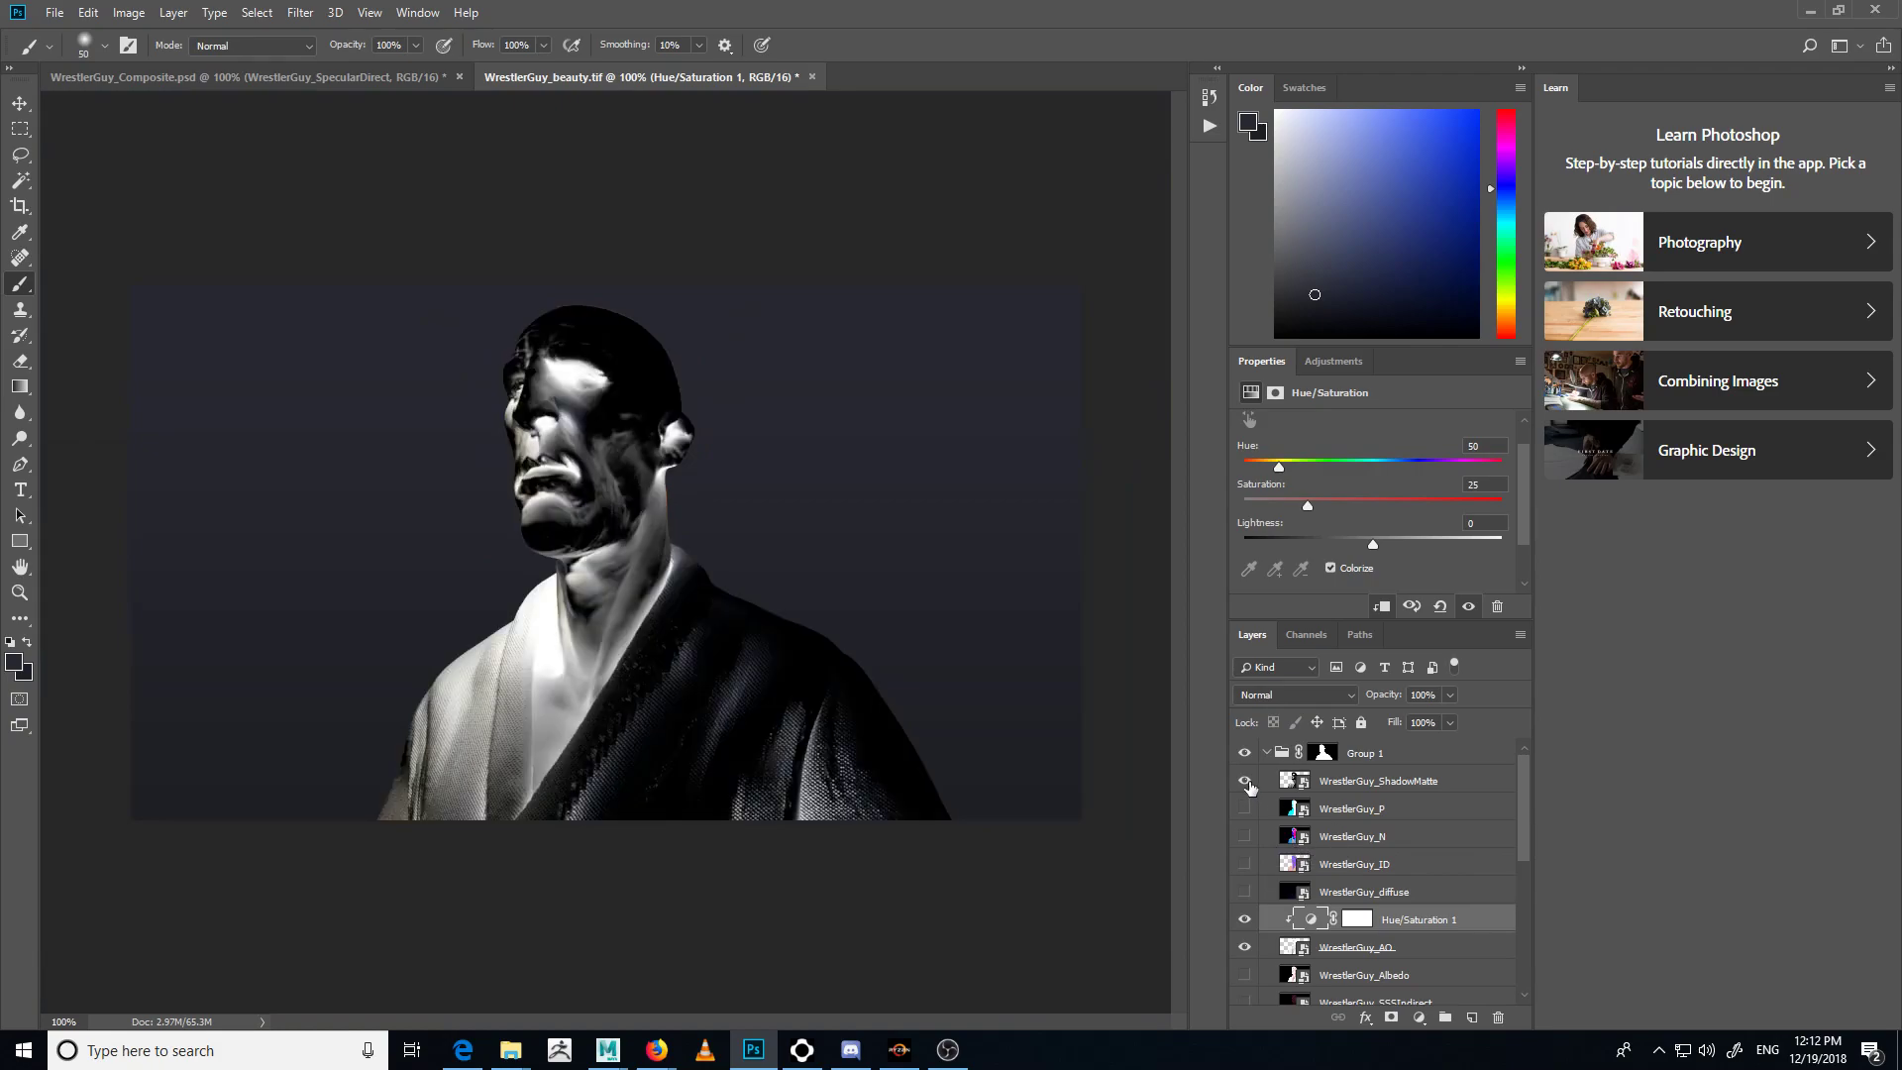
left_click(1246, 781)
left_click(1246, 781)
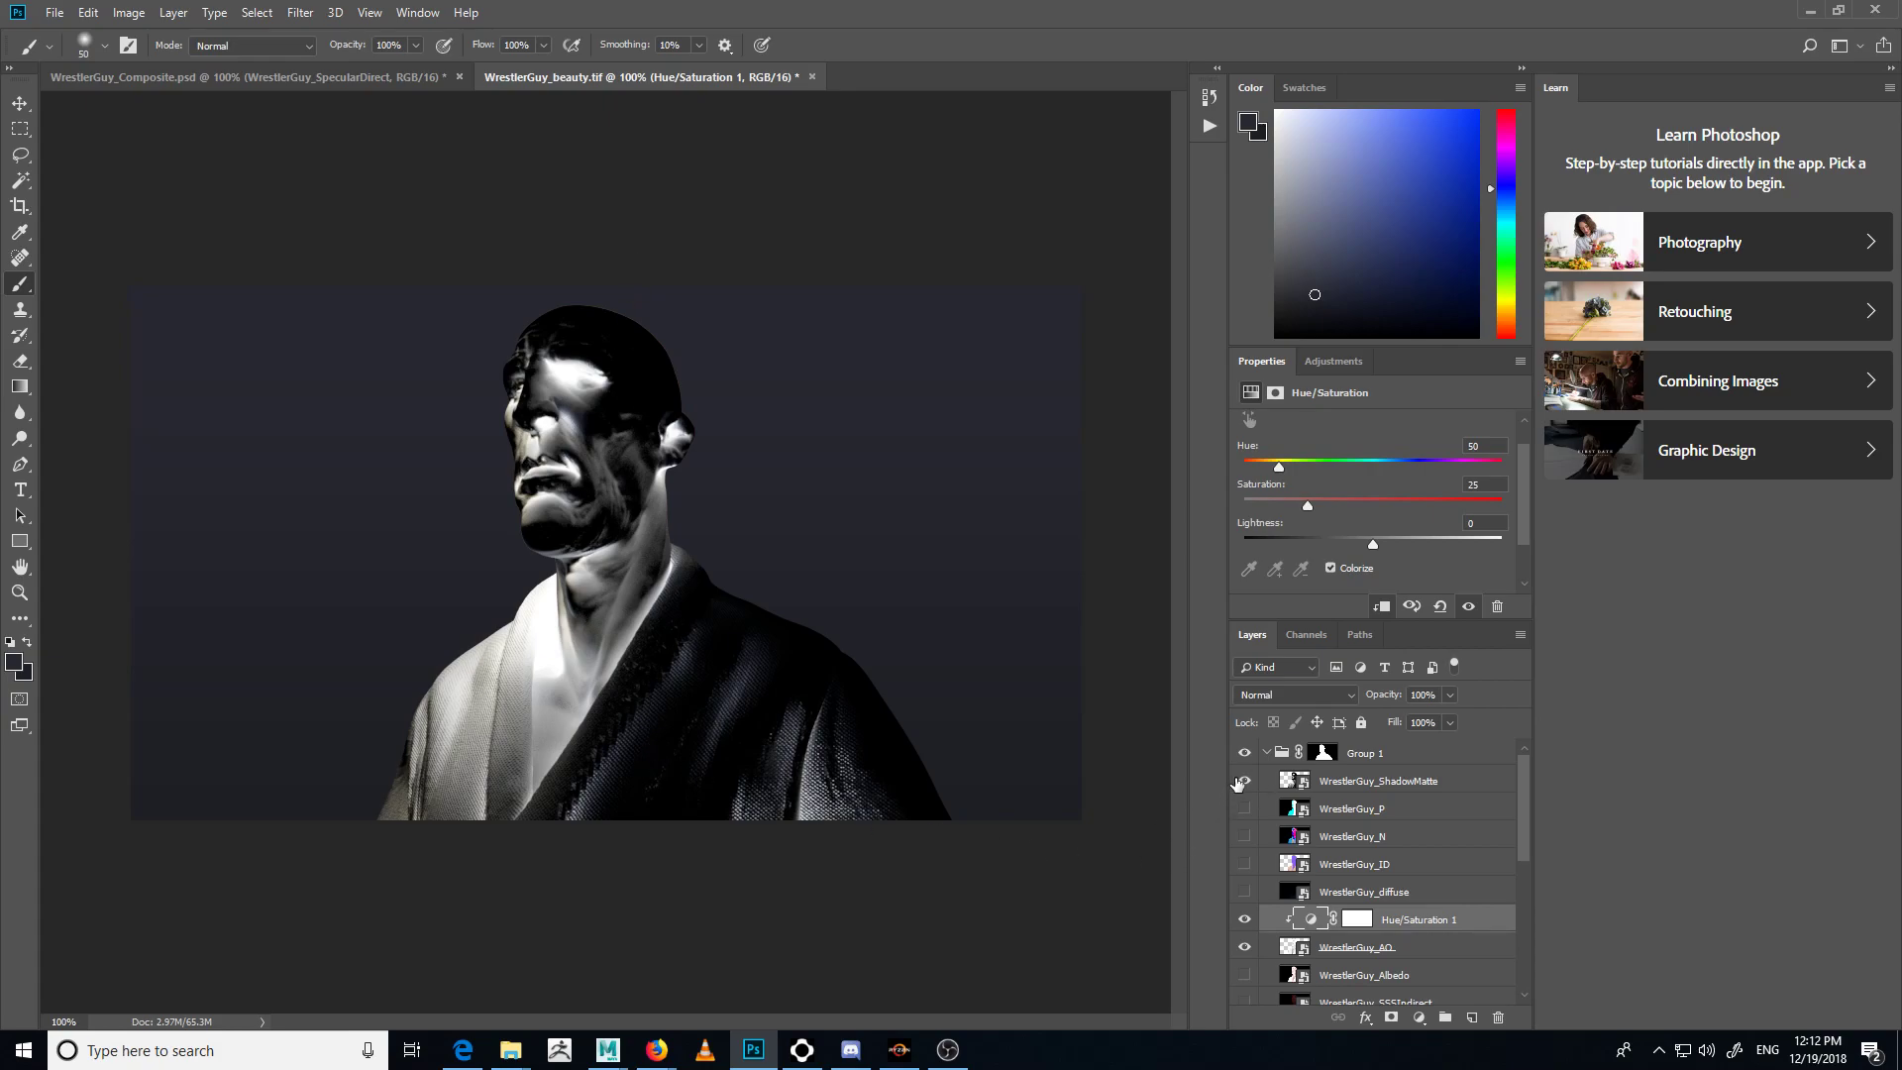
left_click(1242, 784)
- Add a second Hue/Saturation adjustment above WrestlerGuy_ShadowMatte and shift its hue to +86
left_click(1357, 783)
left_click(1427, 1018)
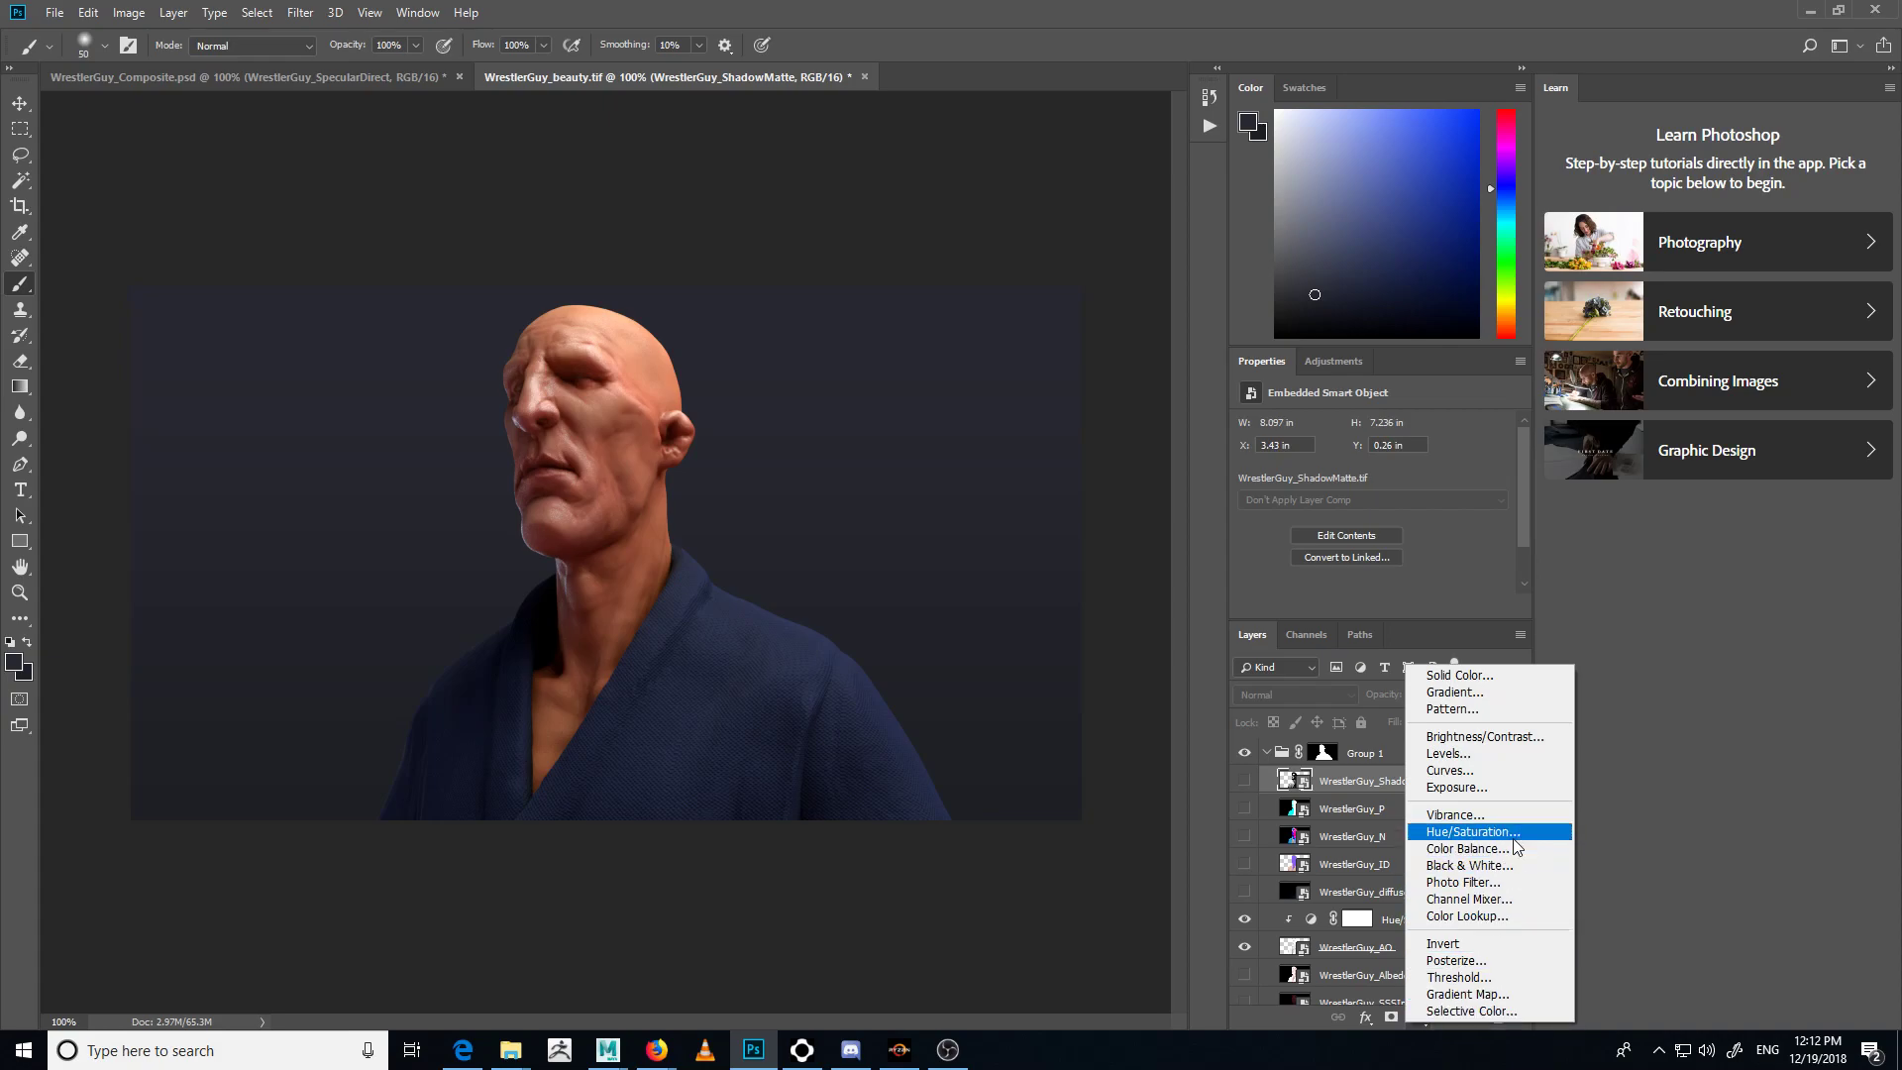
left_click(1472, 832)
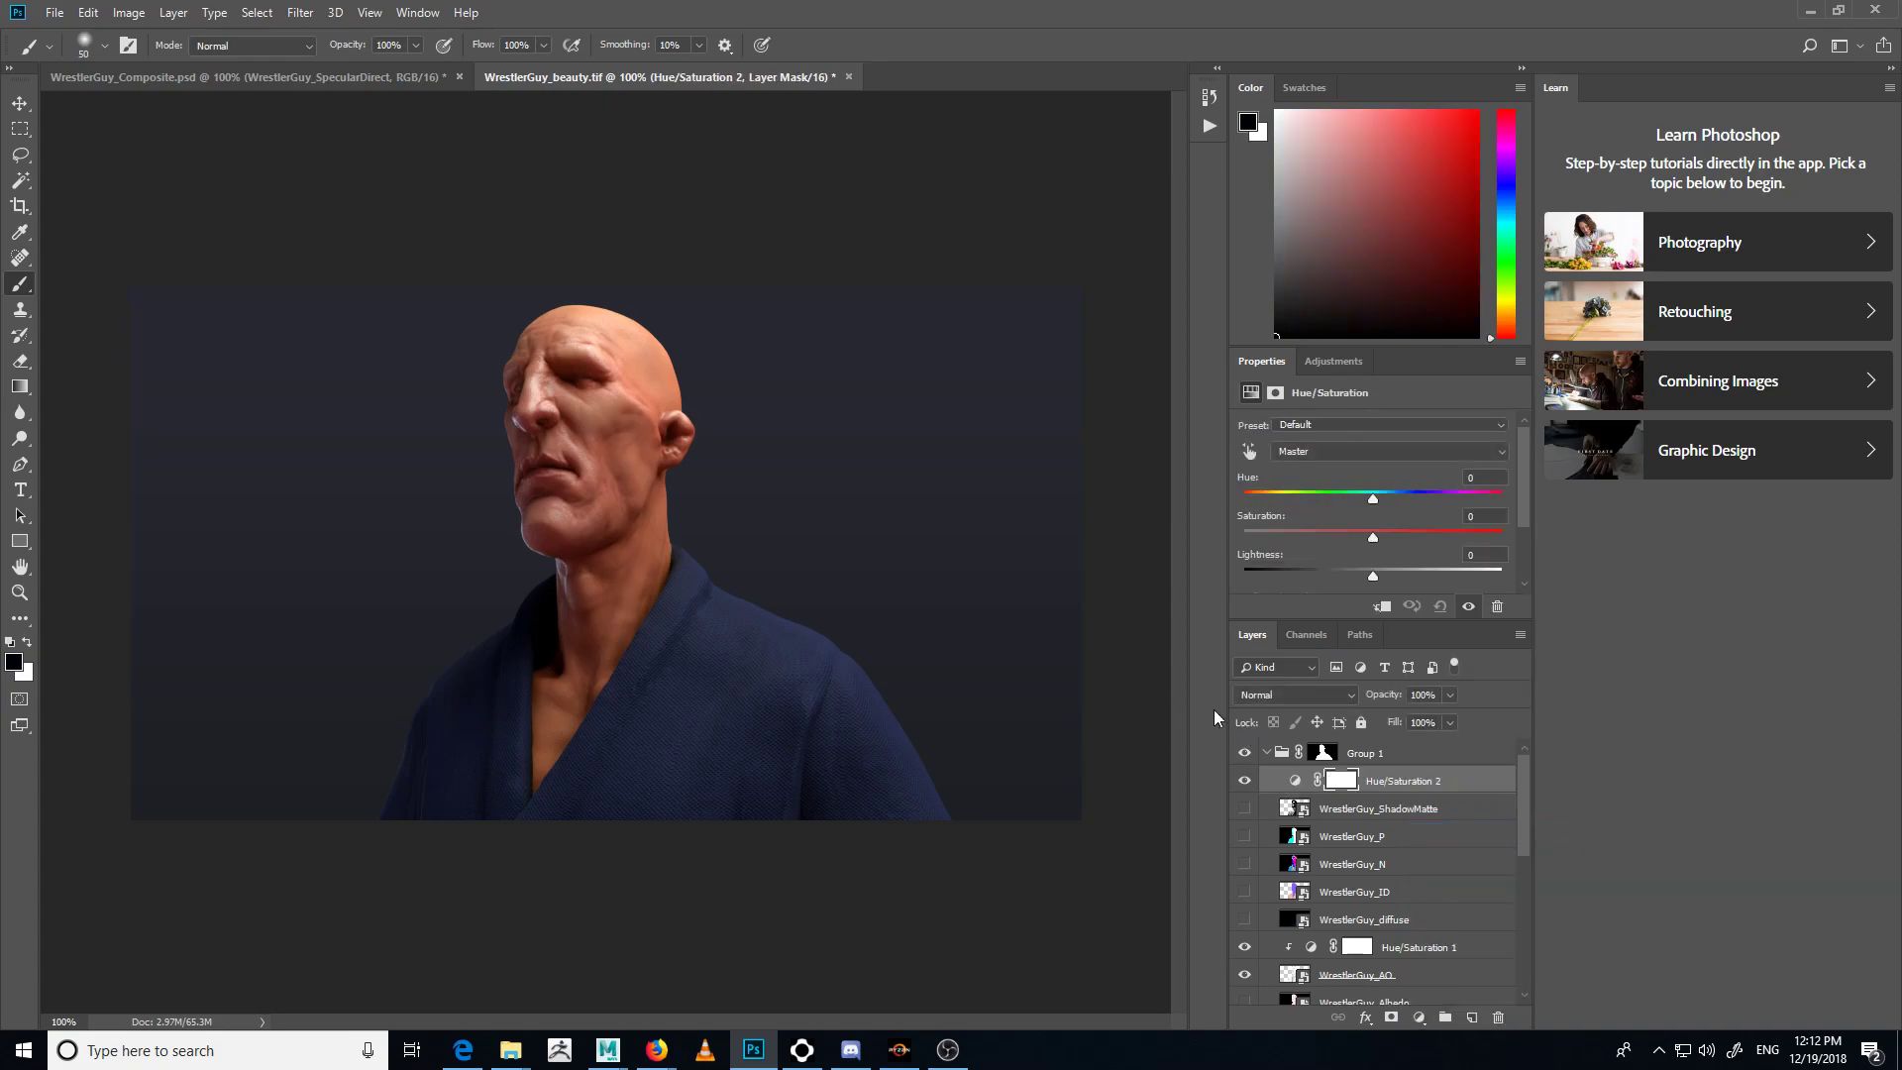
left_click_drag(1381, 497, 1458, 533)
left_click(1370, 788)
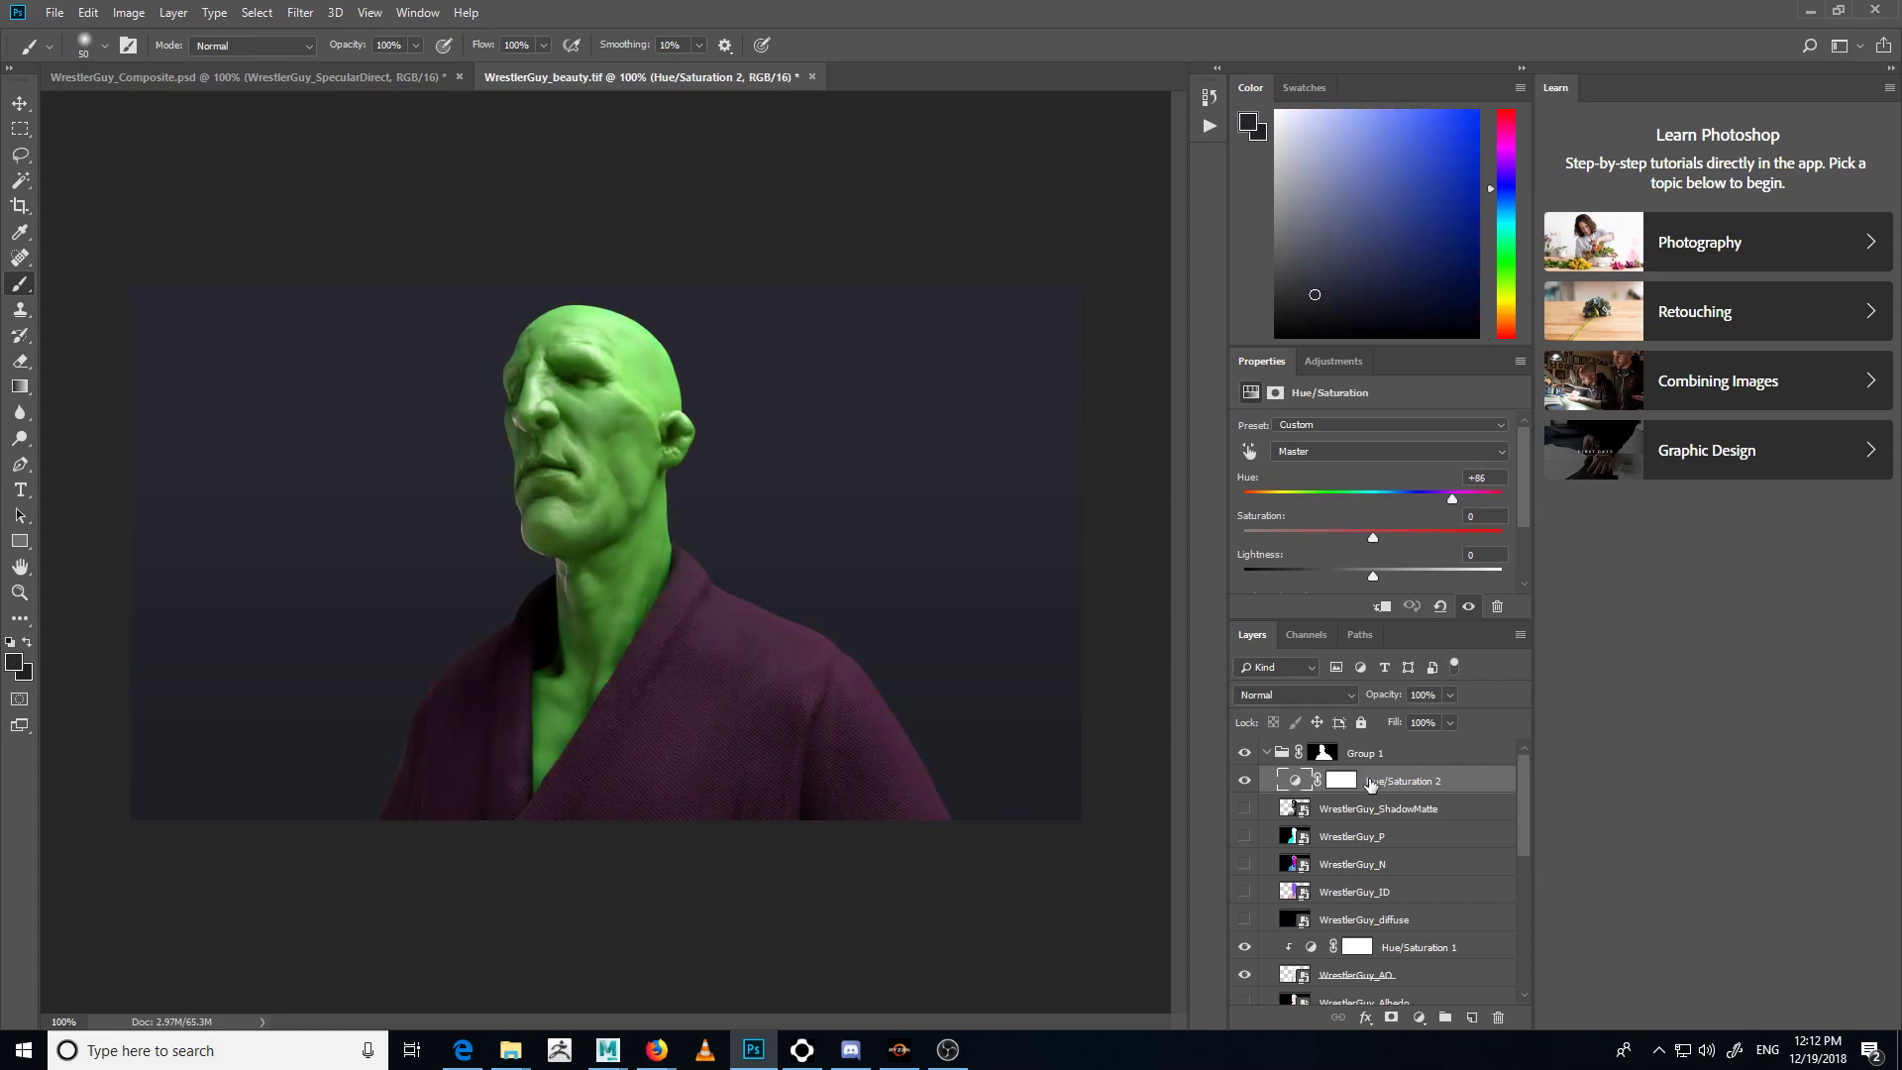
- Try to copy the WrestlerGuy_ShadowMatte pass into the layer mask of the Hue/Saturation 2 adjustment
left_click(1245, 809)
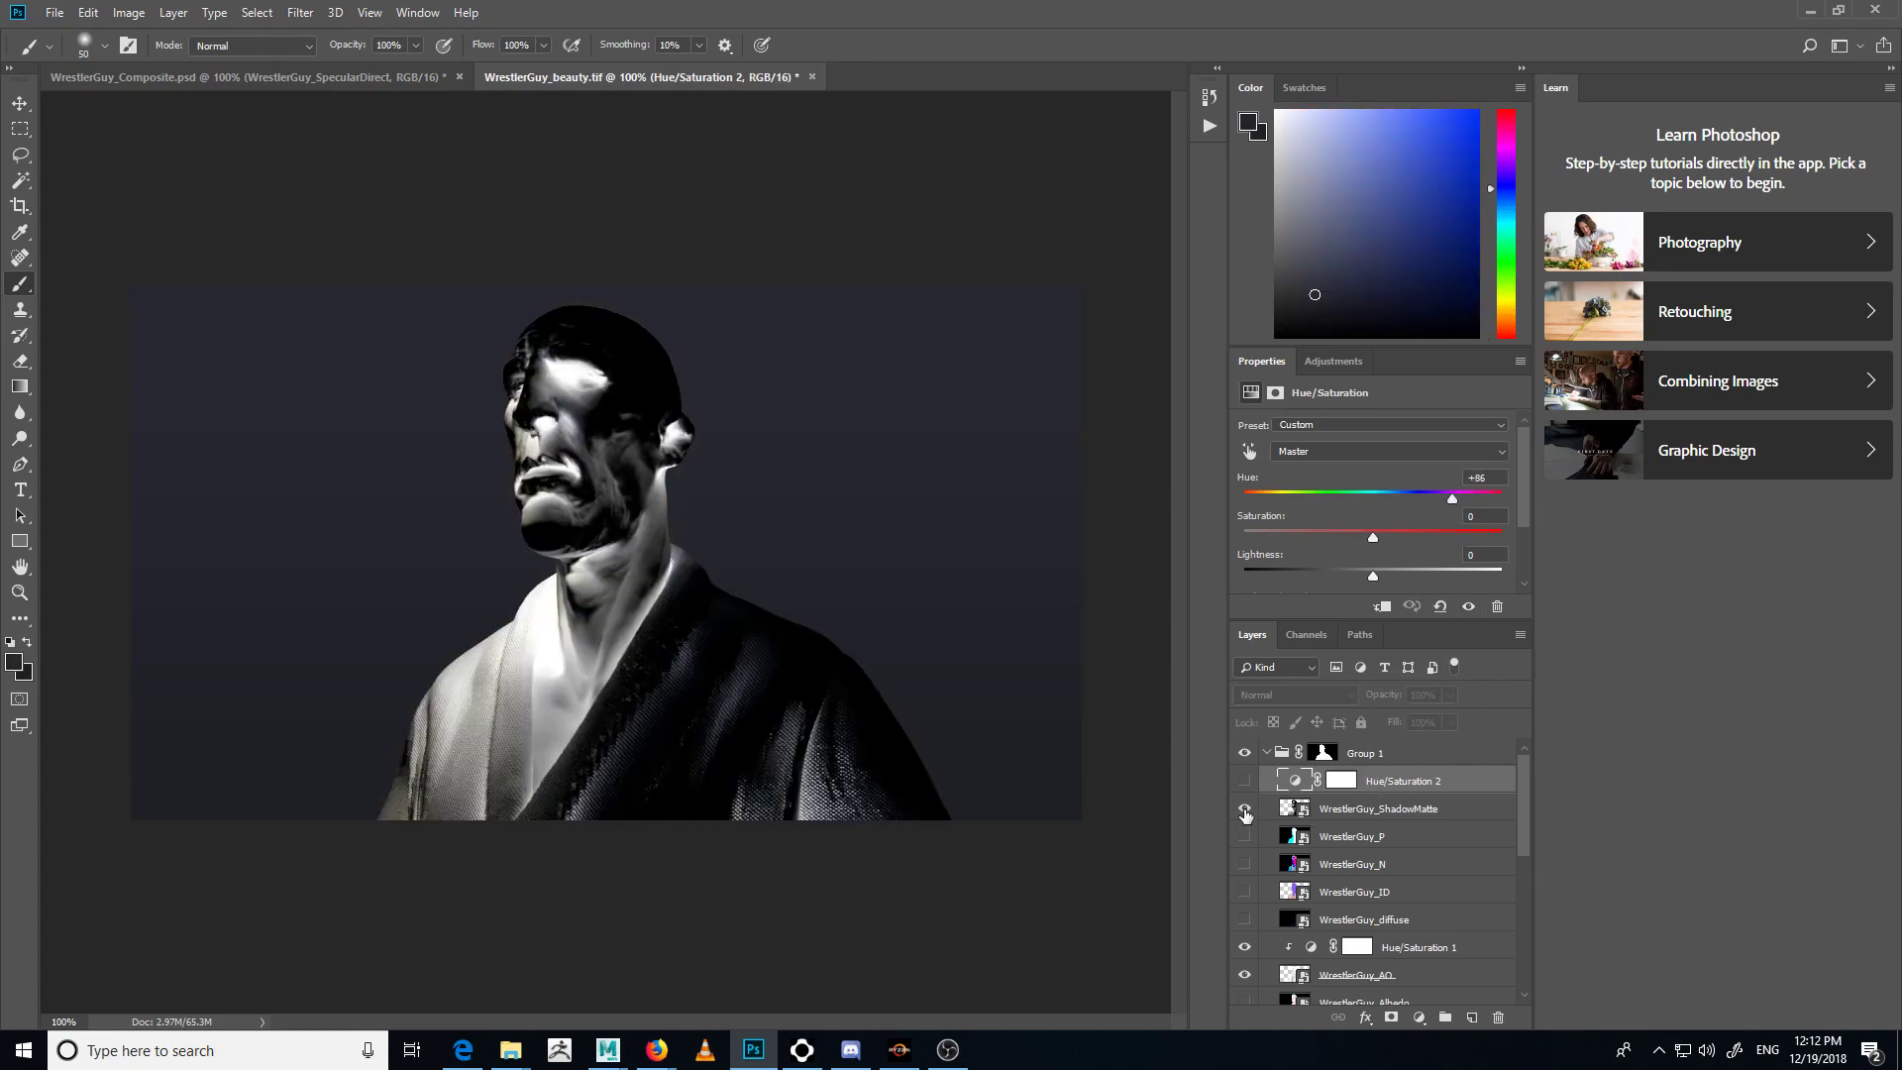
left_click(1297, 813)
left_click(1297, 812, "ctrl")
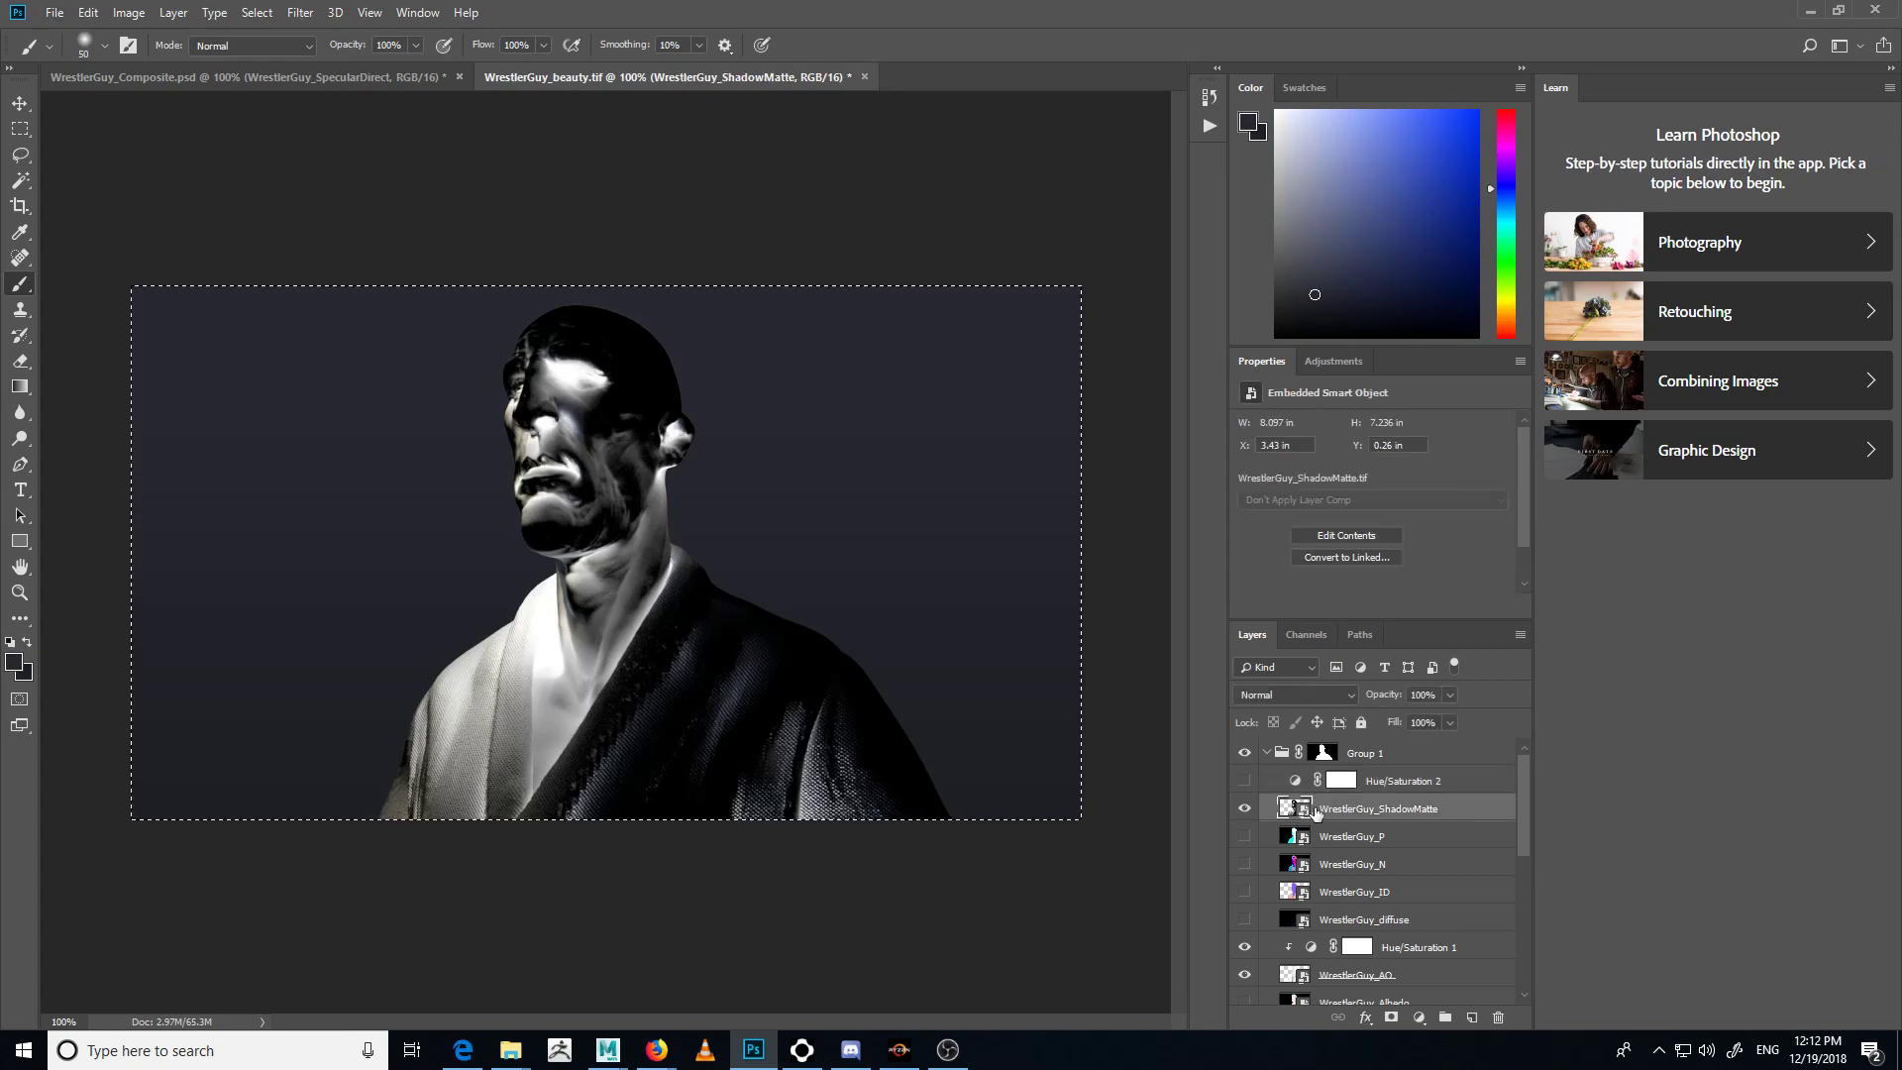
left_click(1342, 782, "alt")
key("ctrl+v")
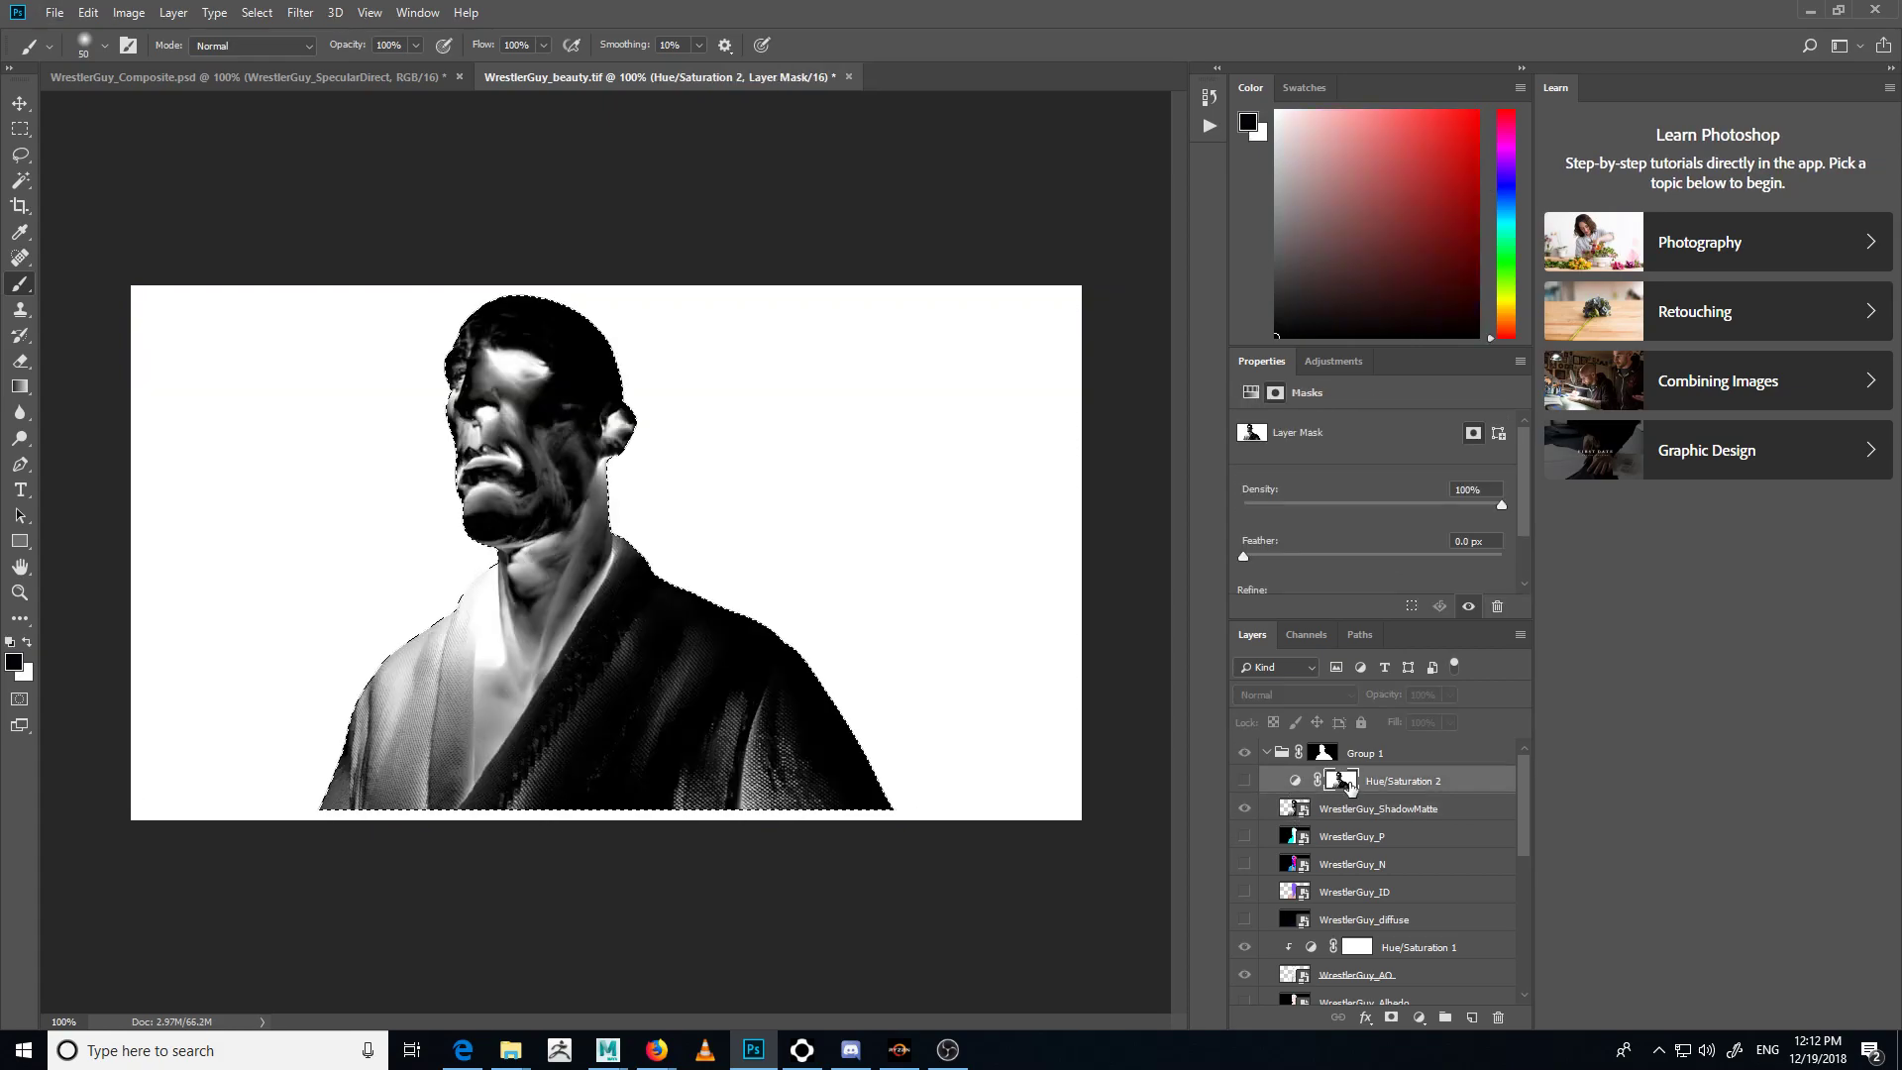
key("ctrl+z")
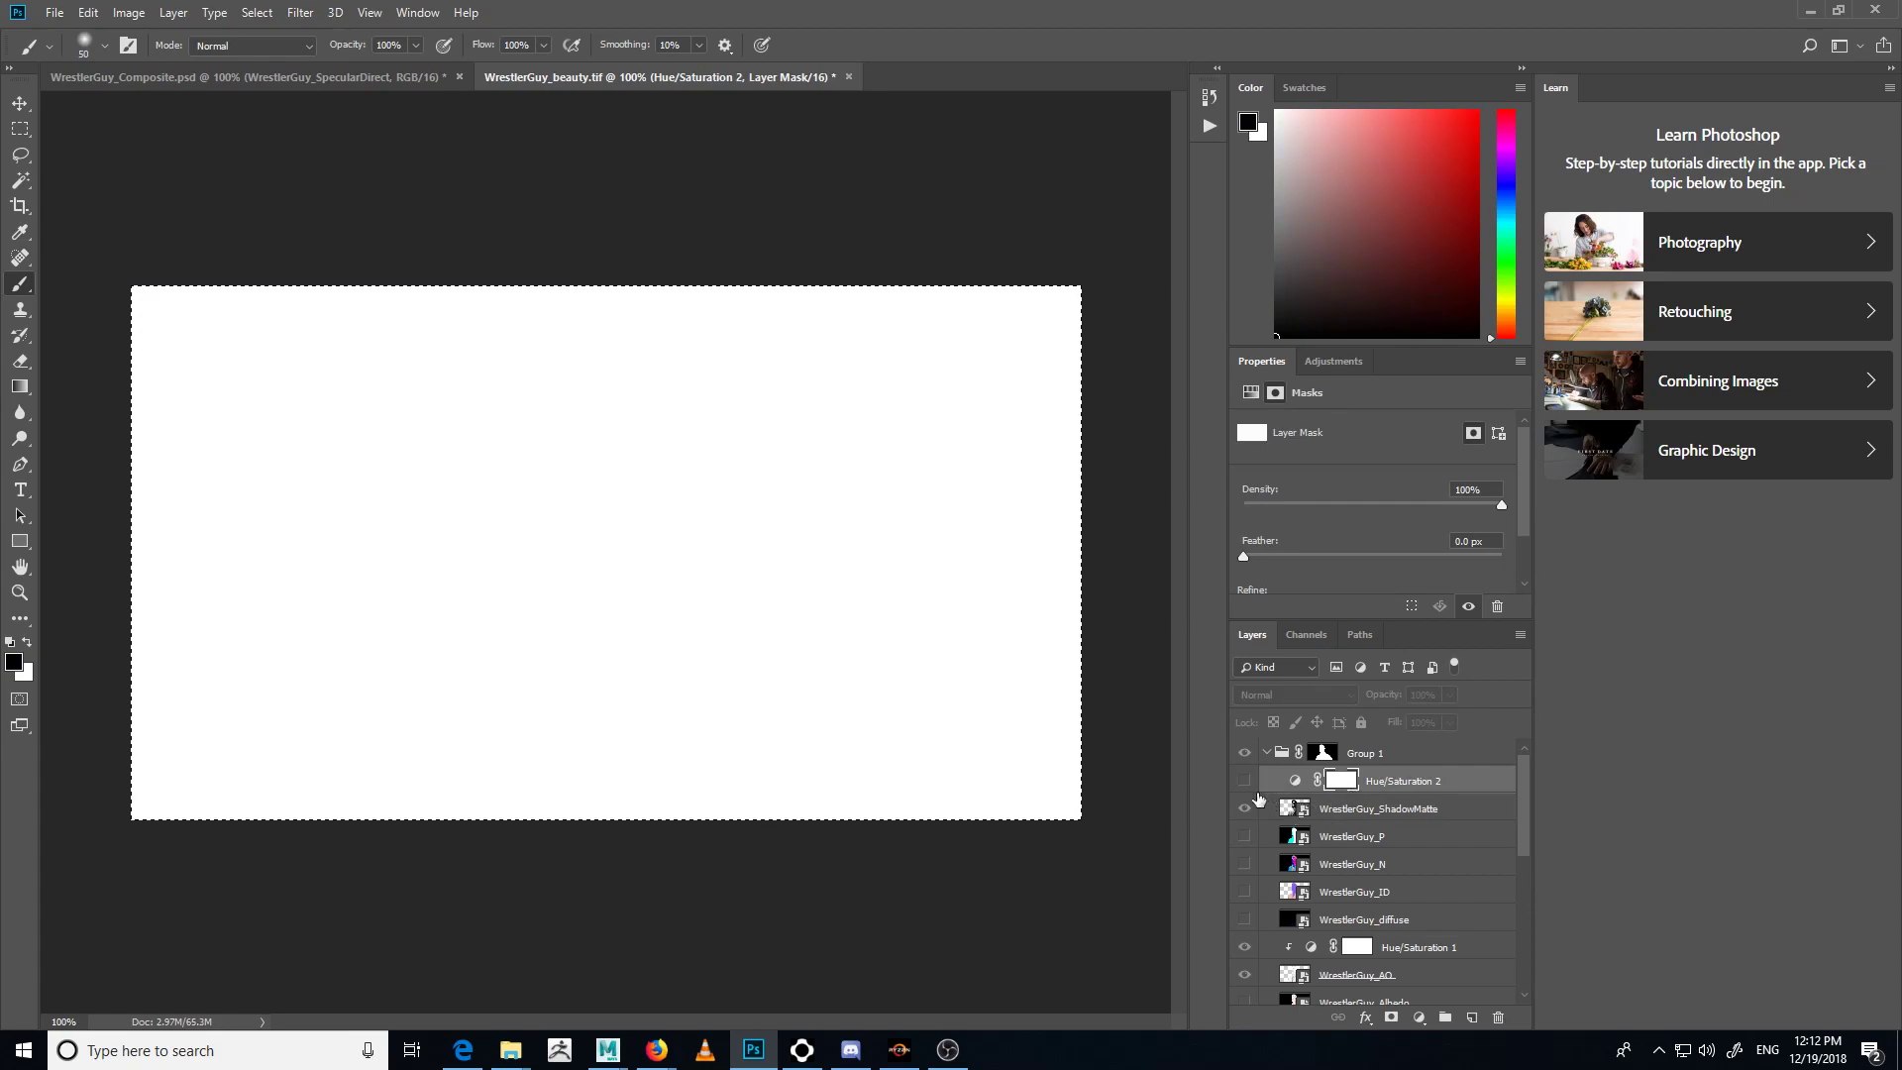
- Paste the full-canvas shadow matte image into the Hue/Saturation 2 layer mask and hide the WrestlerGuy_ShadowMatte layer
left_click(1325, 811)
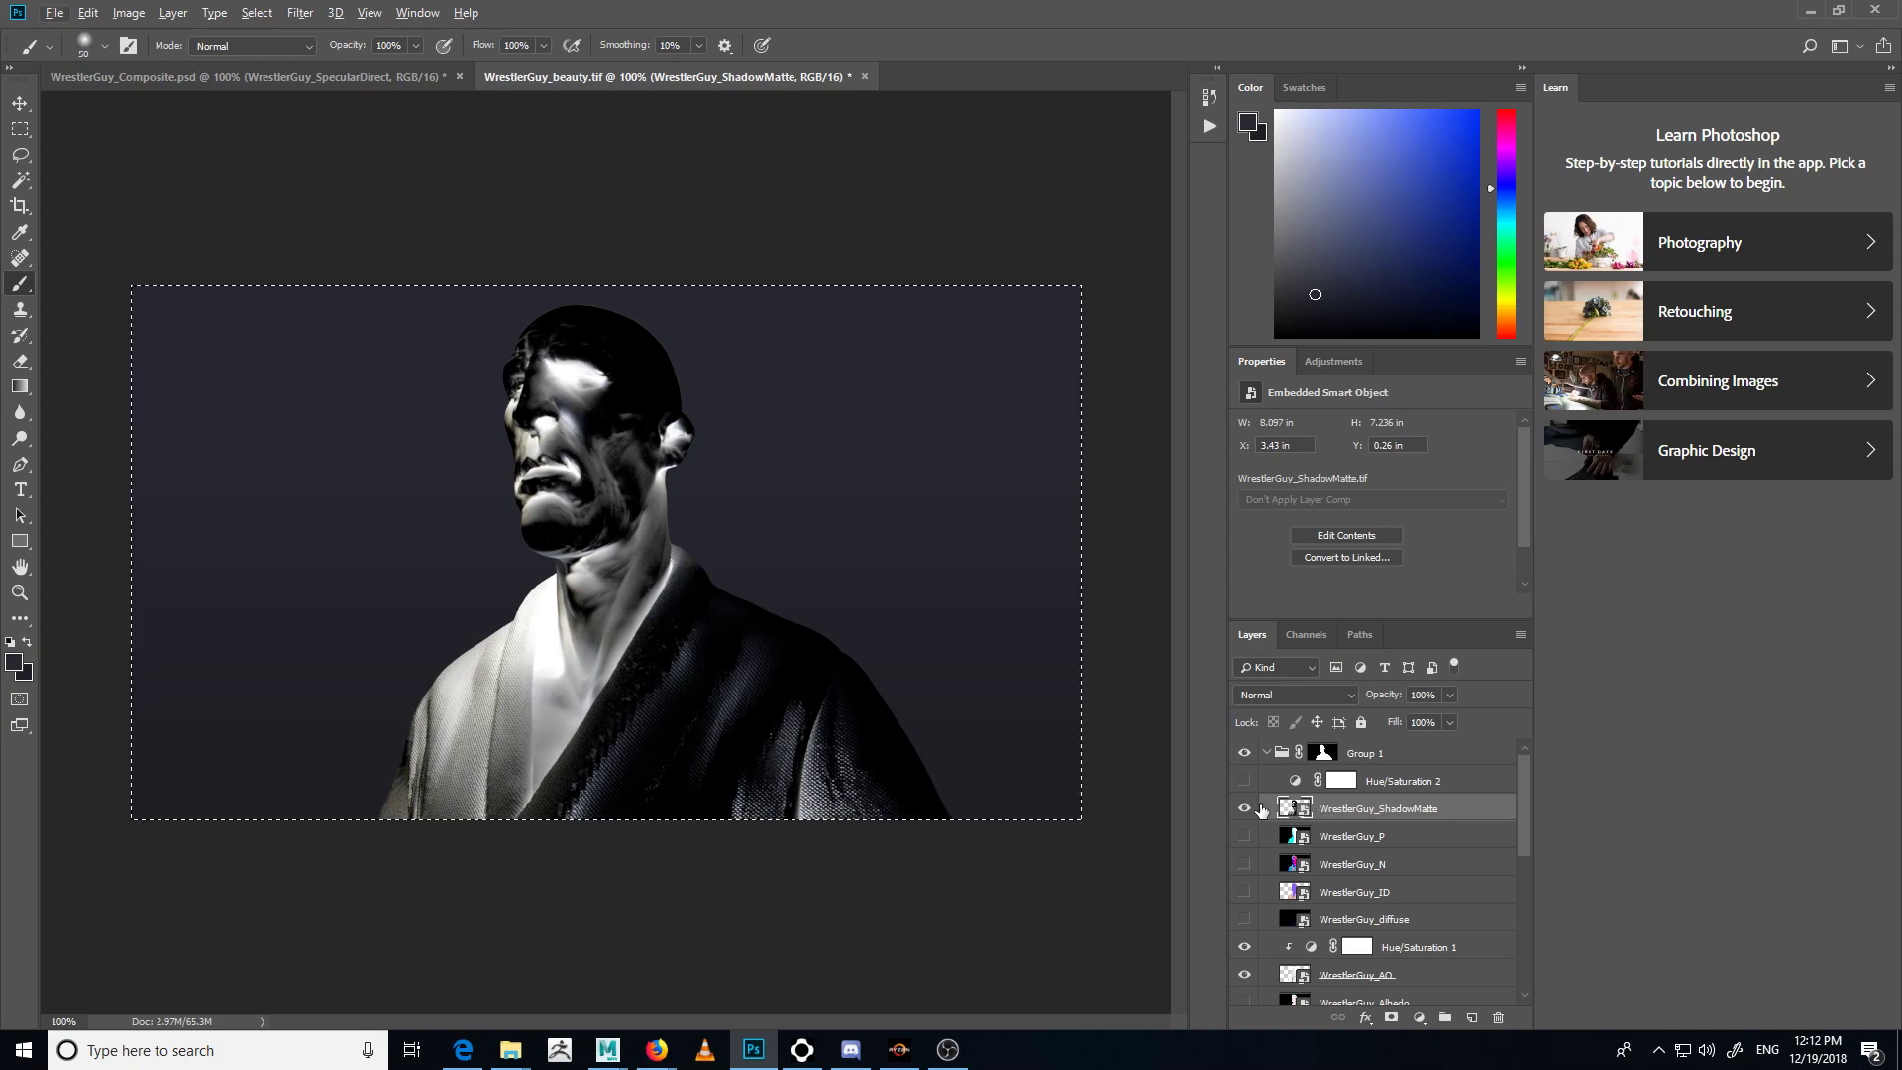
left_click(1342, 782, "alt")
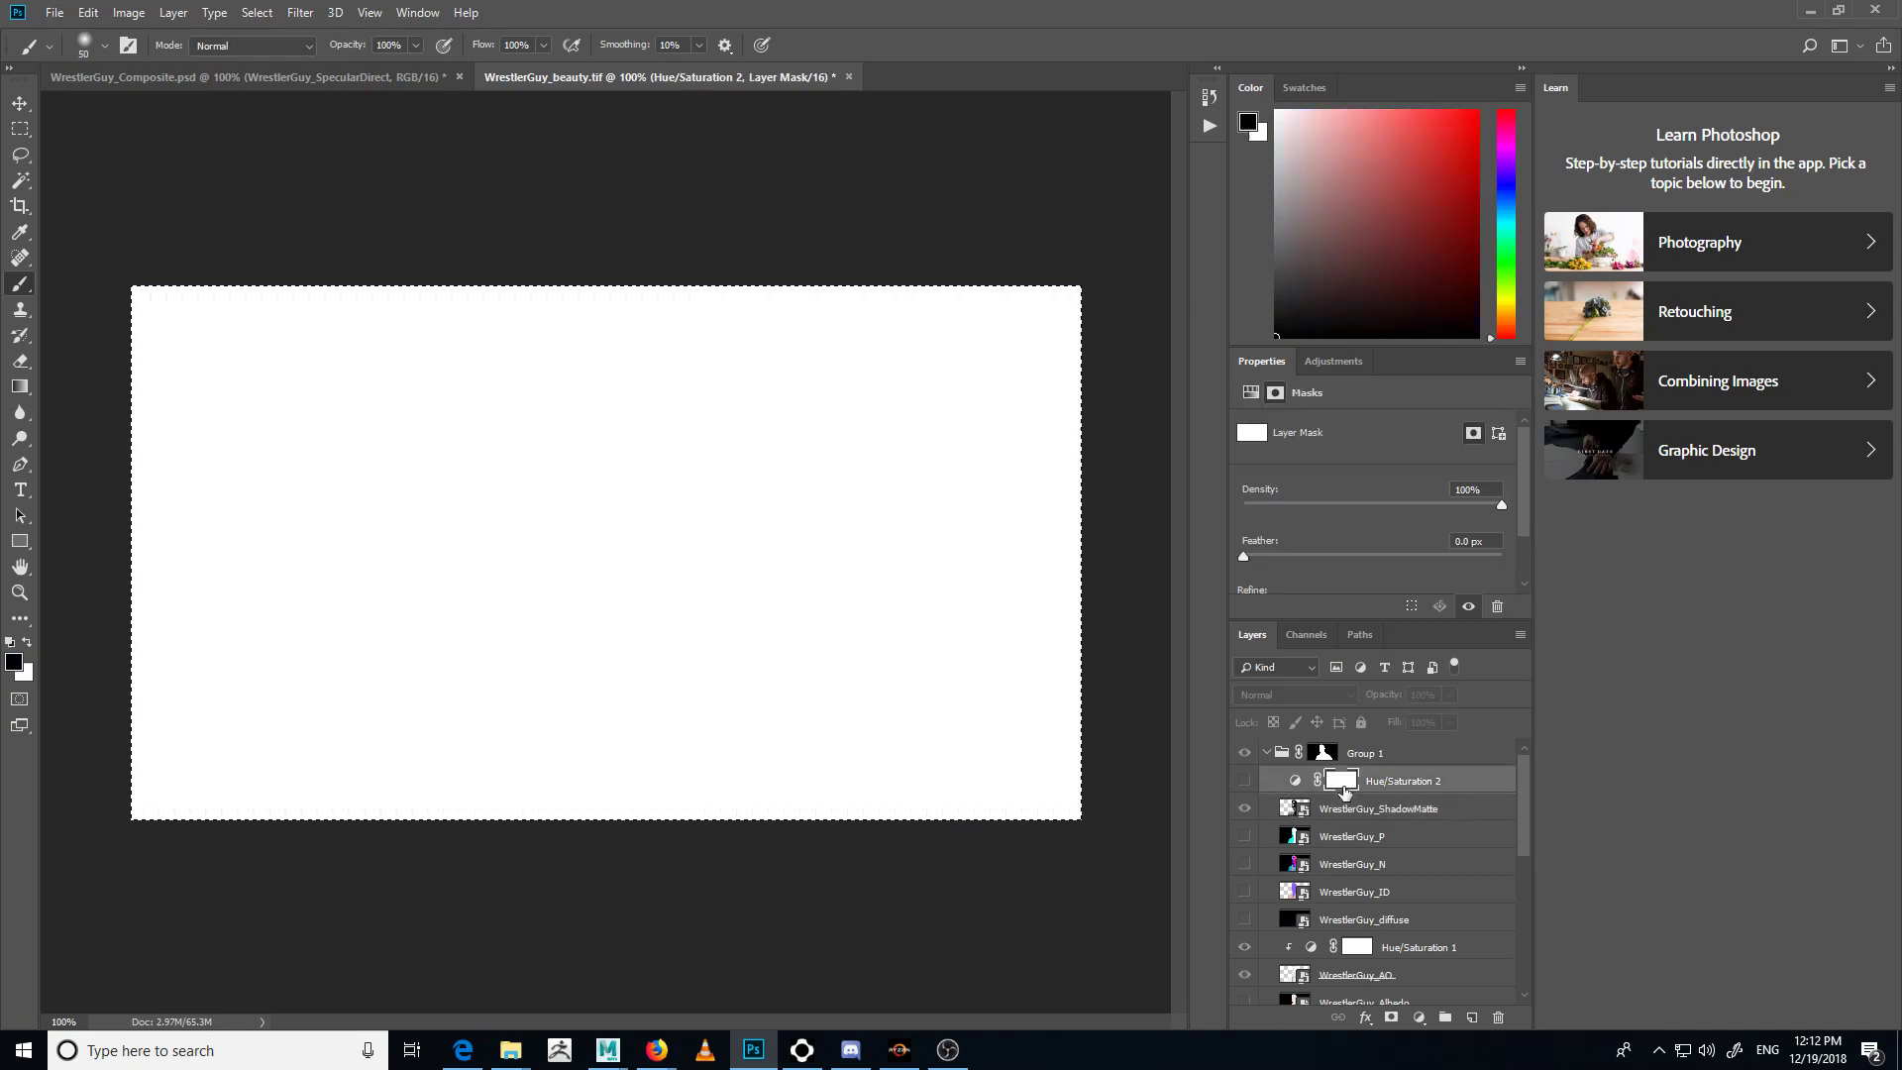
key("ctrl+v")
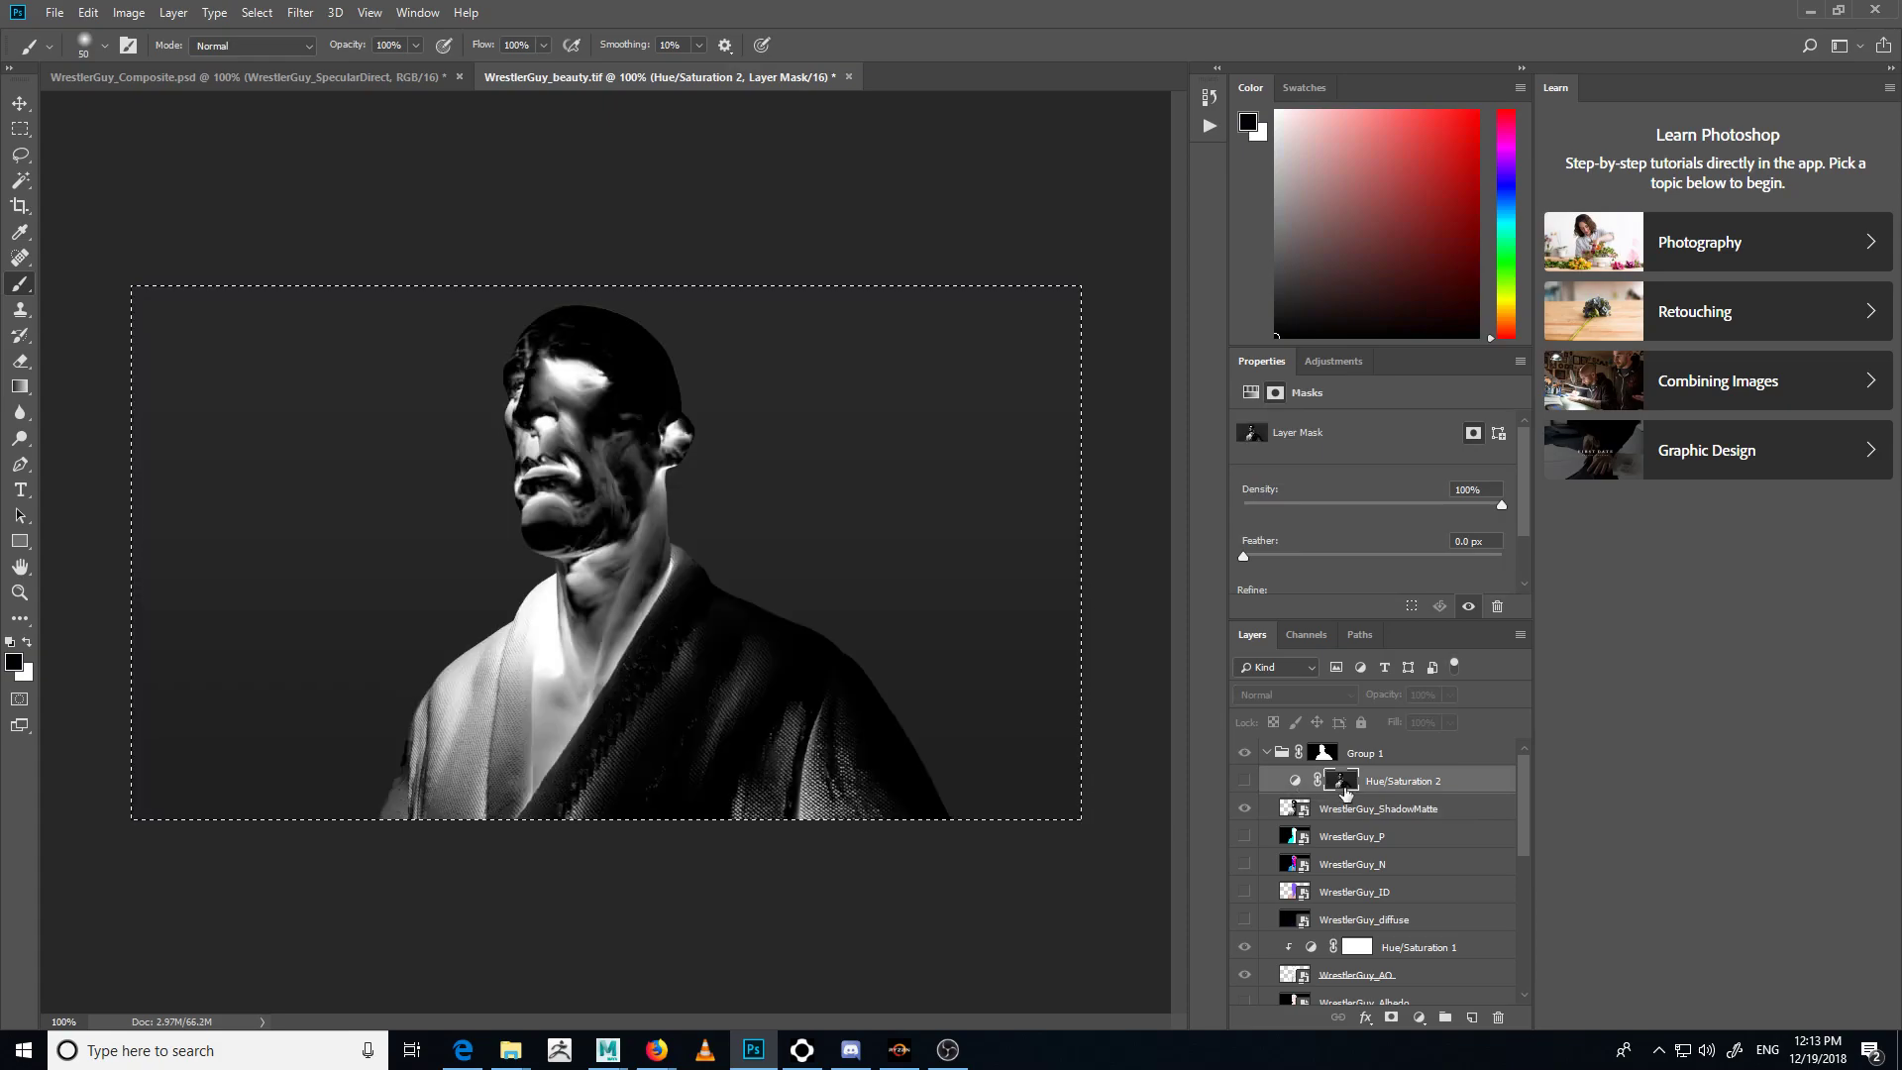
left_click(1304, 813)
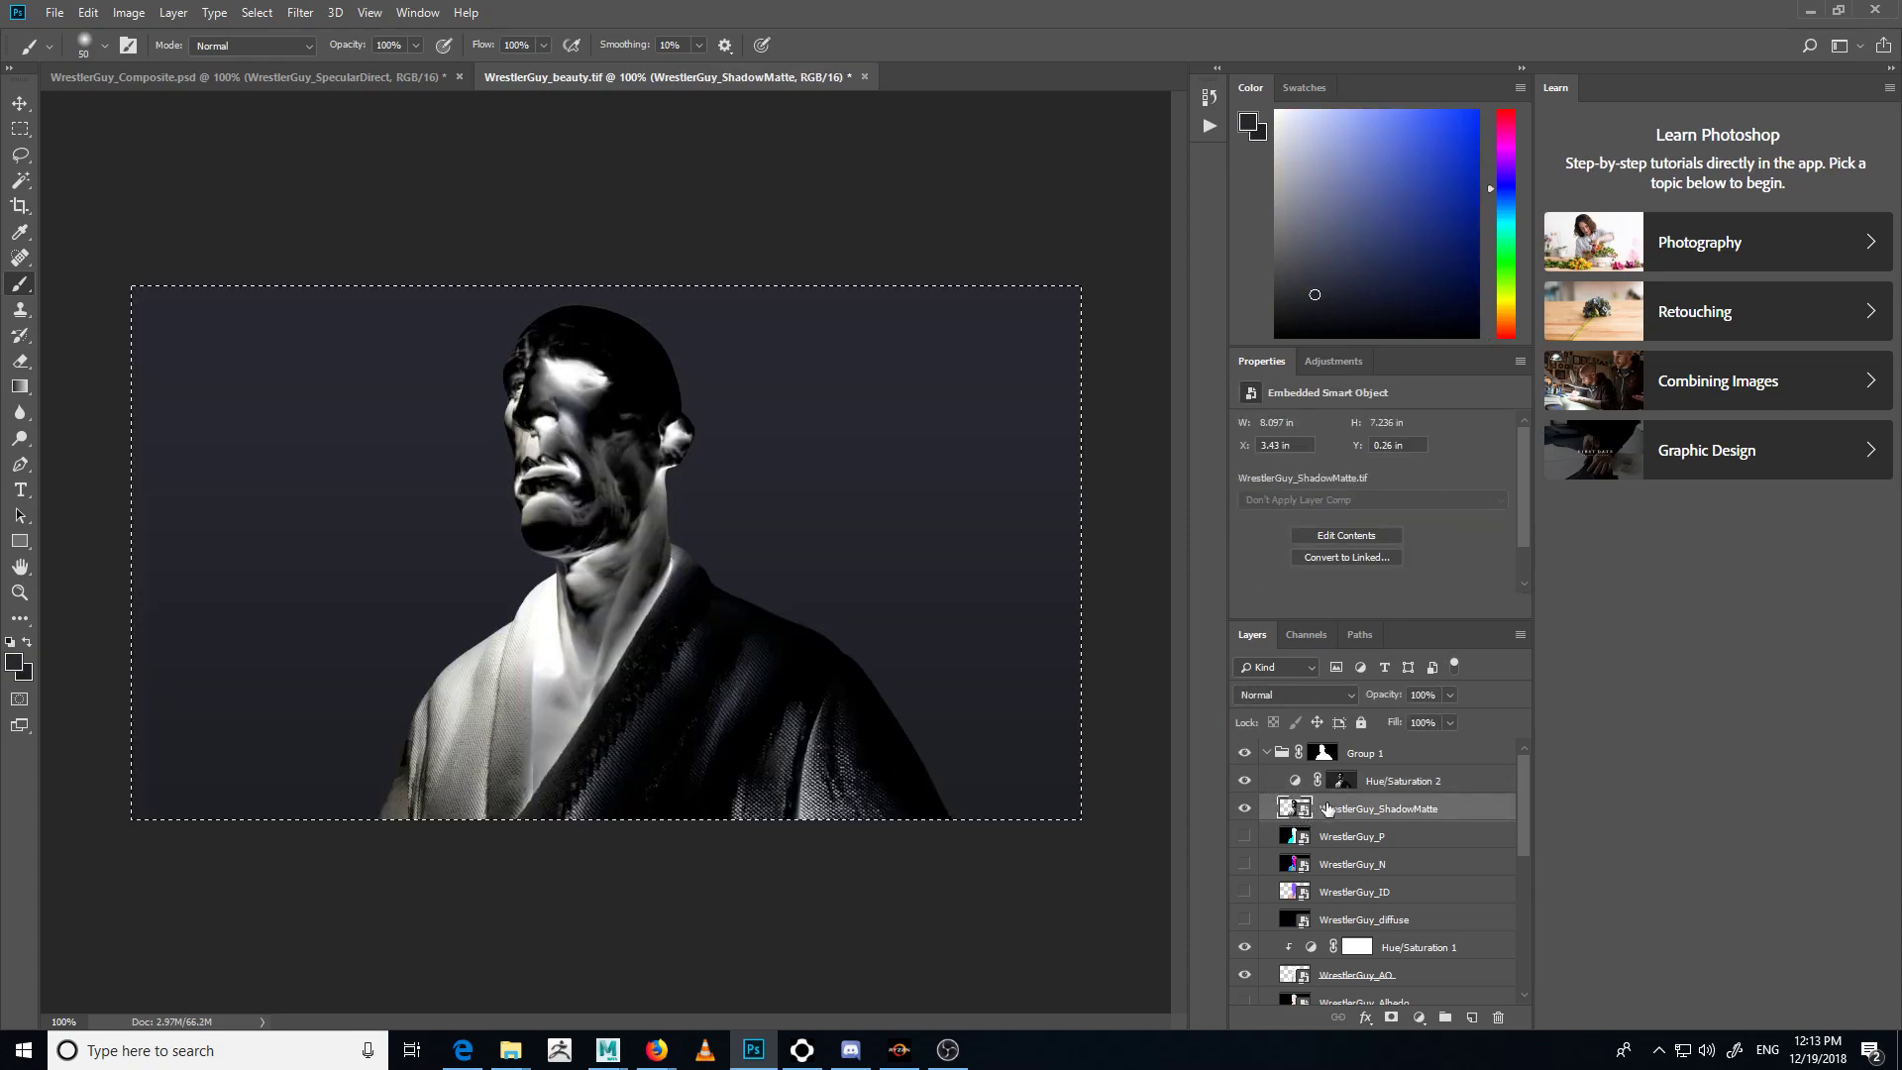
left_click(1365, 833)
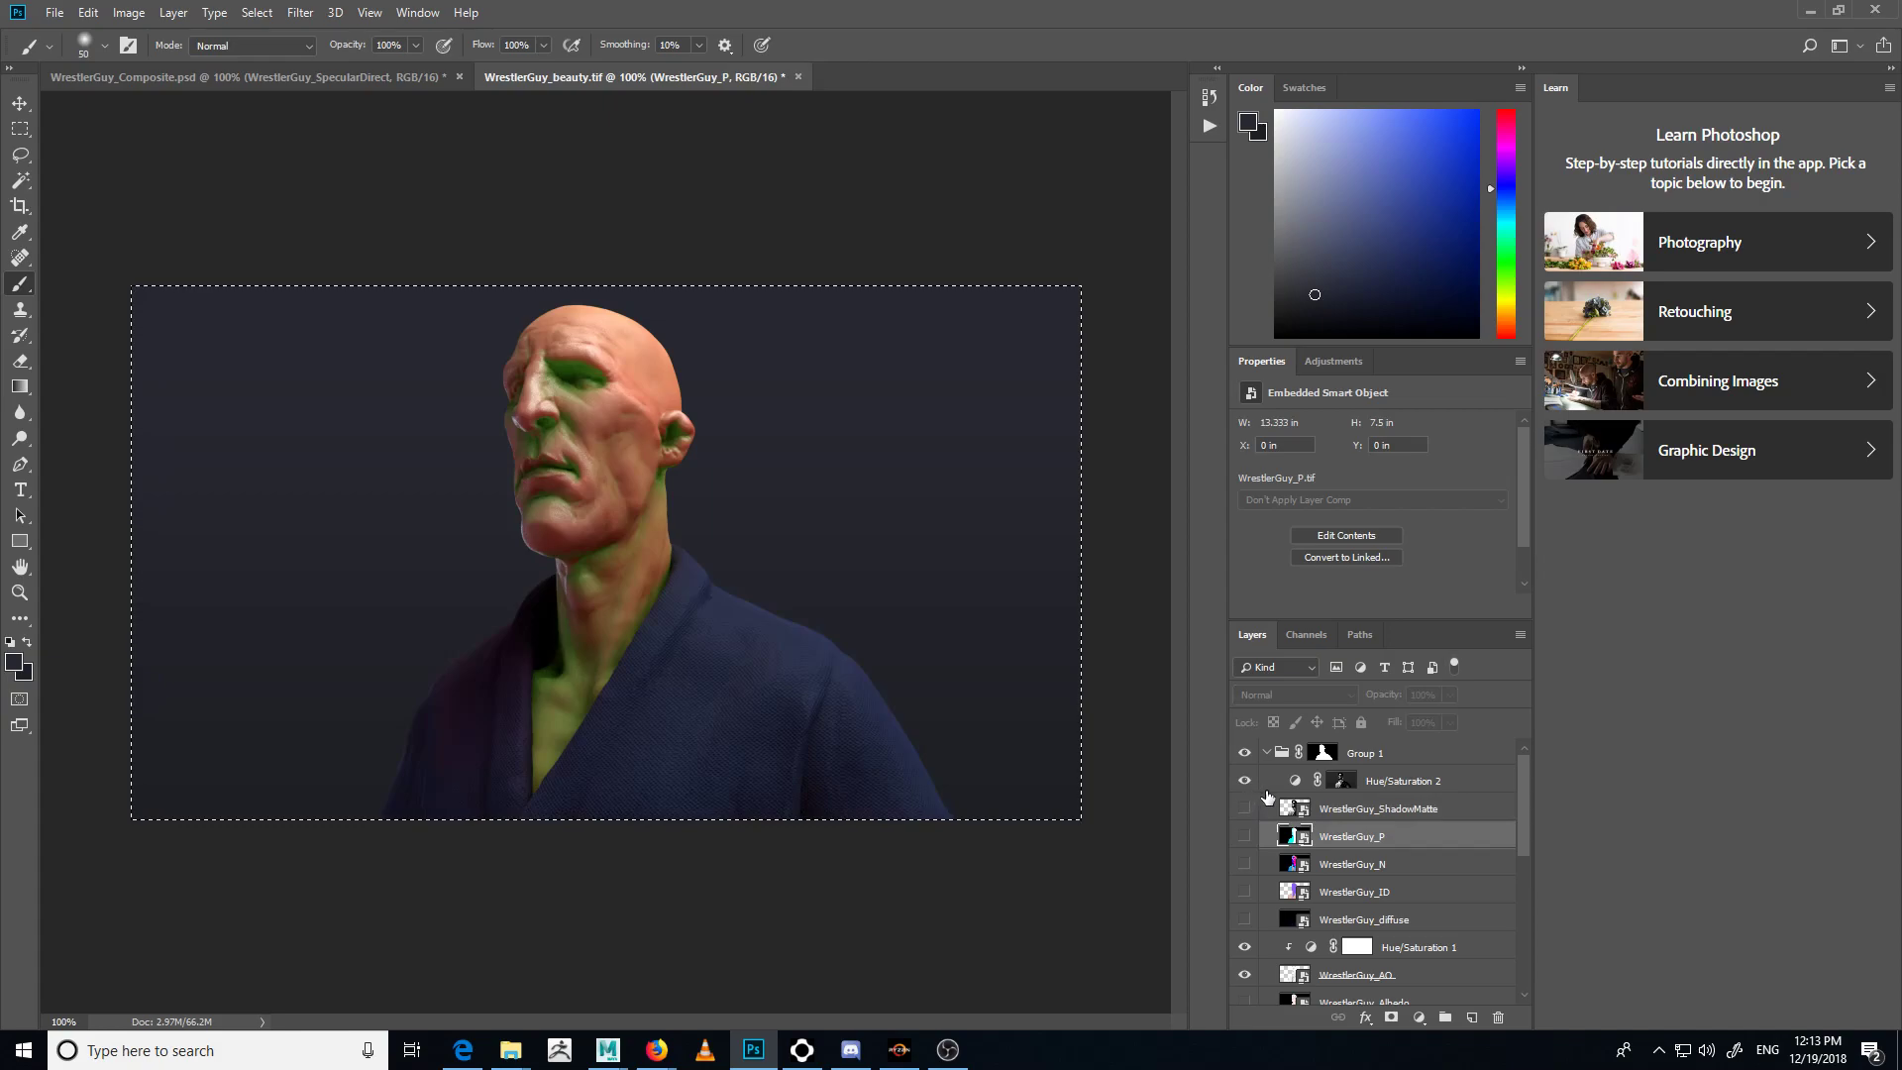
- Shift the hue of the masked Hue/Saturation 2 adjustment to +154 and set its blend mode to Lighter Color
left_click(1406, 783)
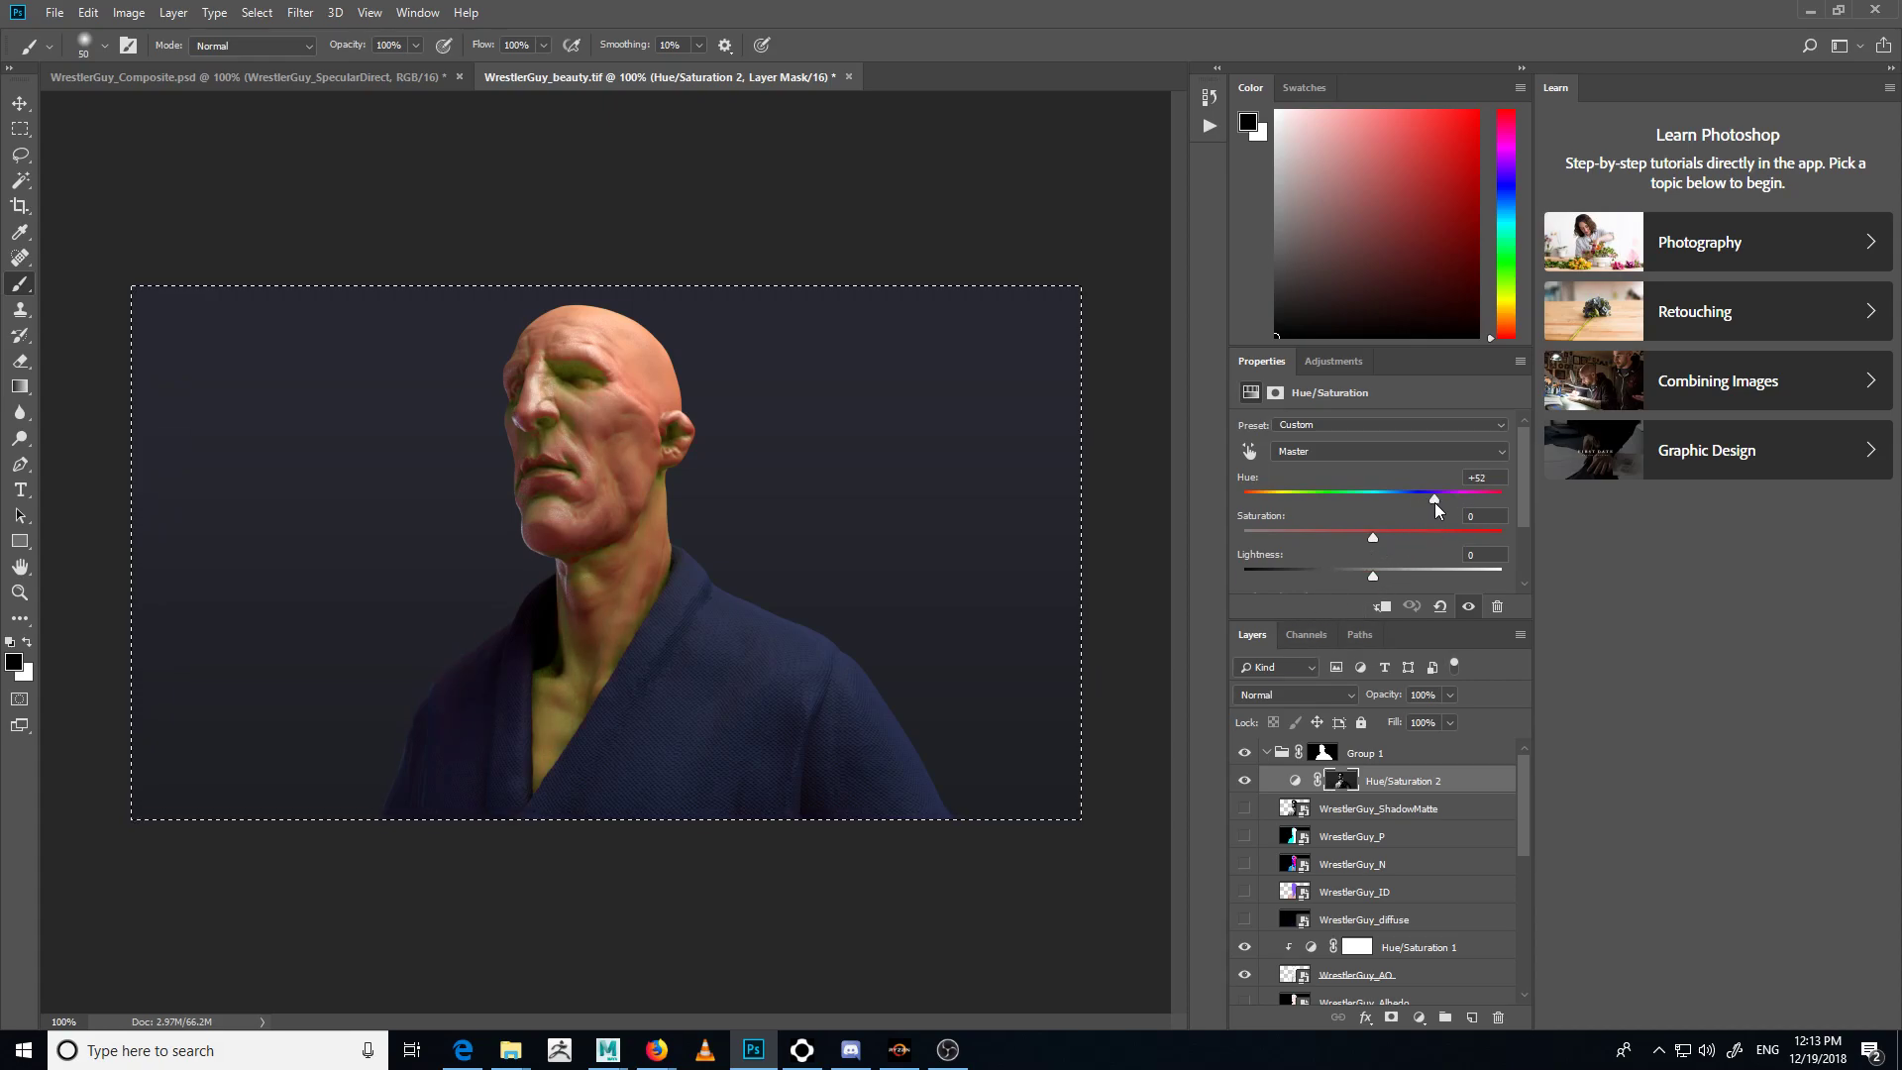
mouse_move(1506, 512)
left_mouse_down()
mouse_move(1461, 513)
mouse_move(1489, 513)
left_mouse_up()
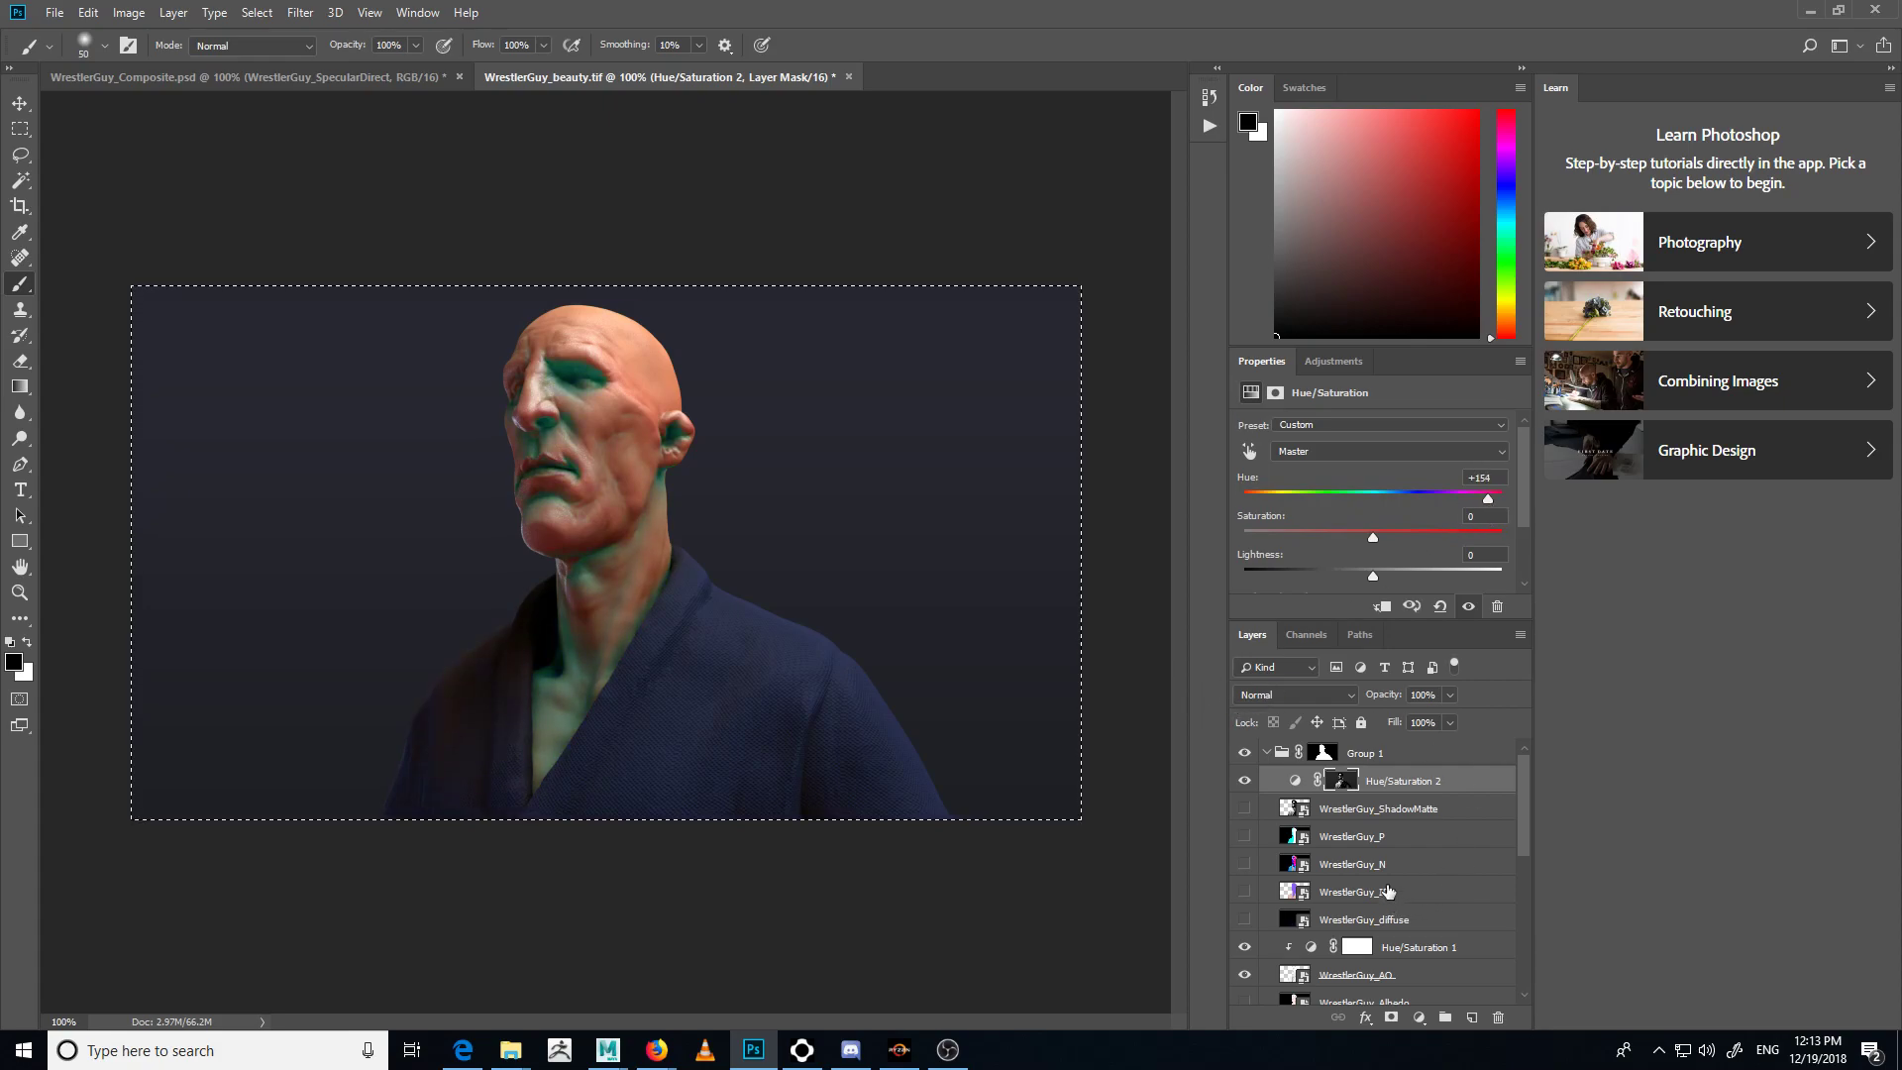
left_click(1328, 694)
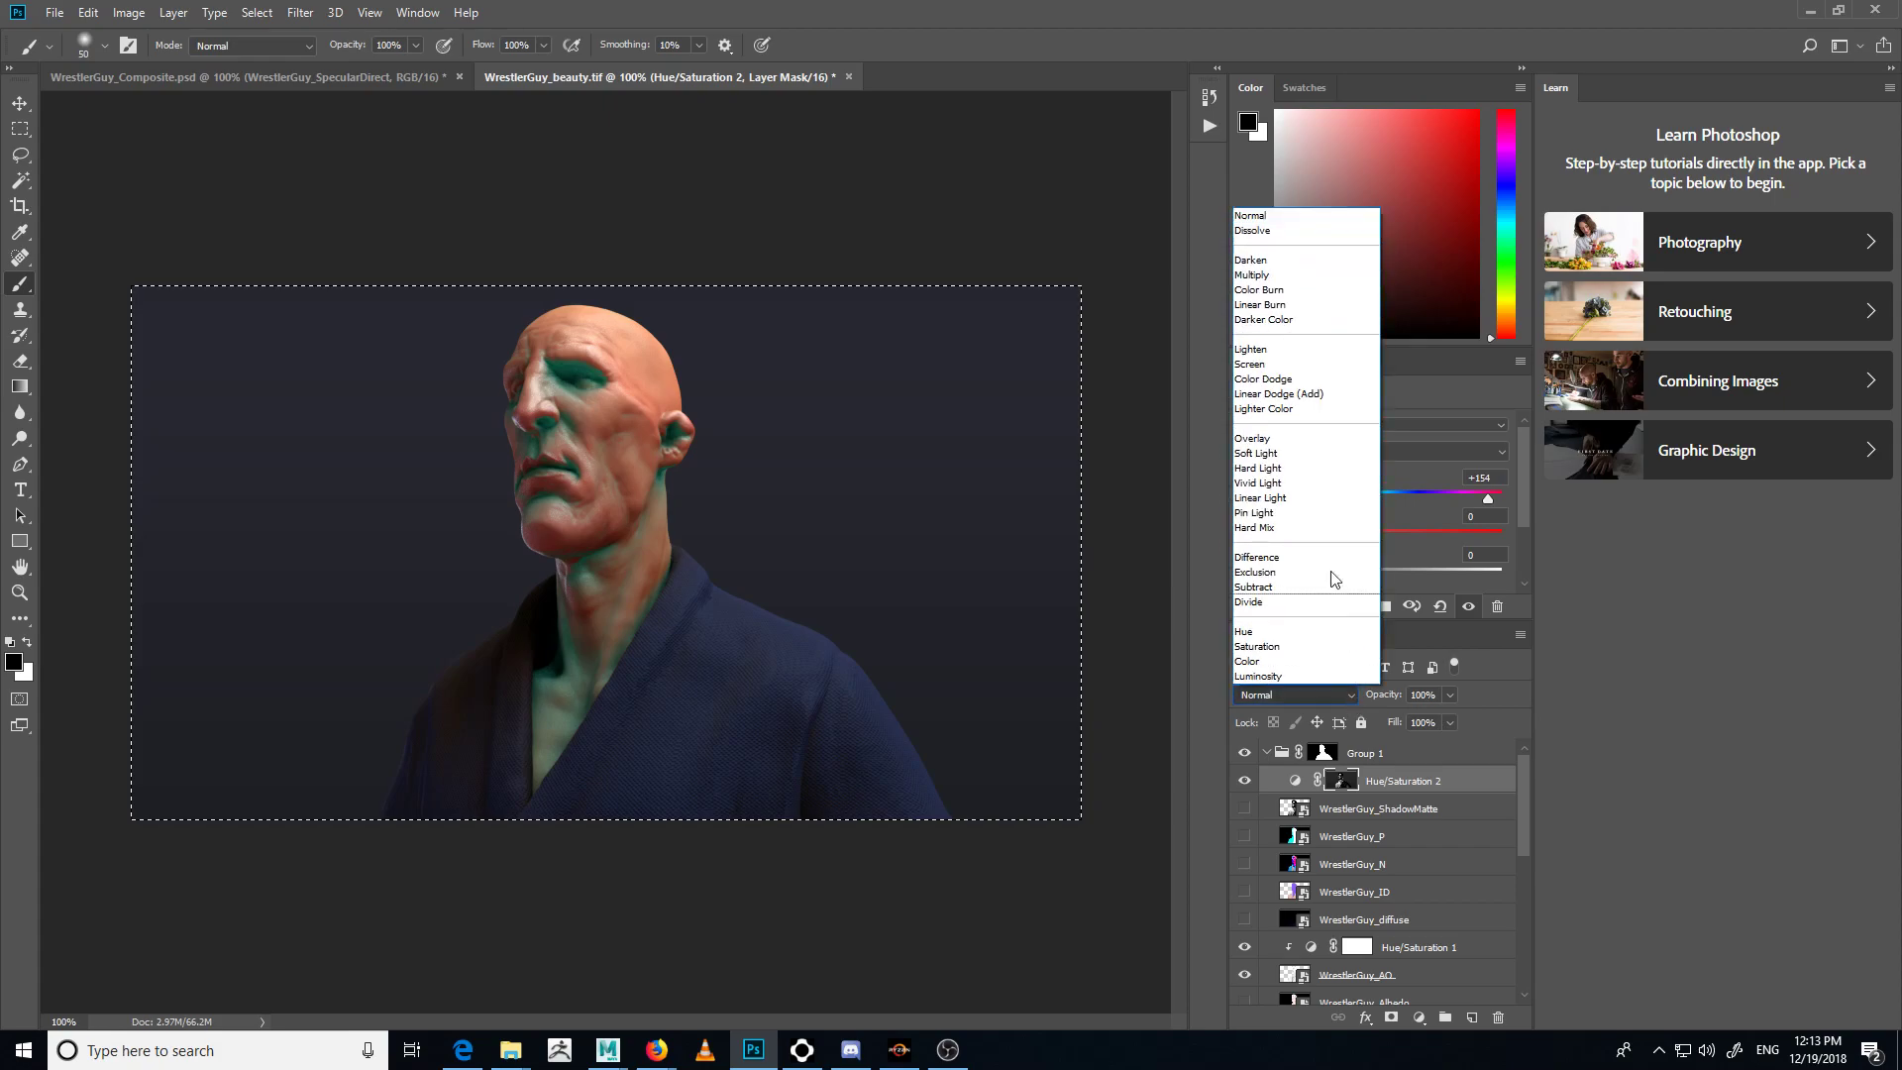
left_click(1323, 453)
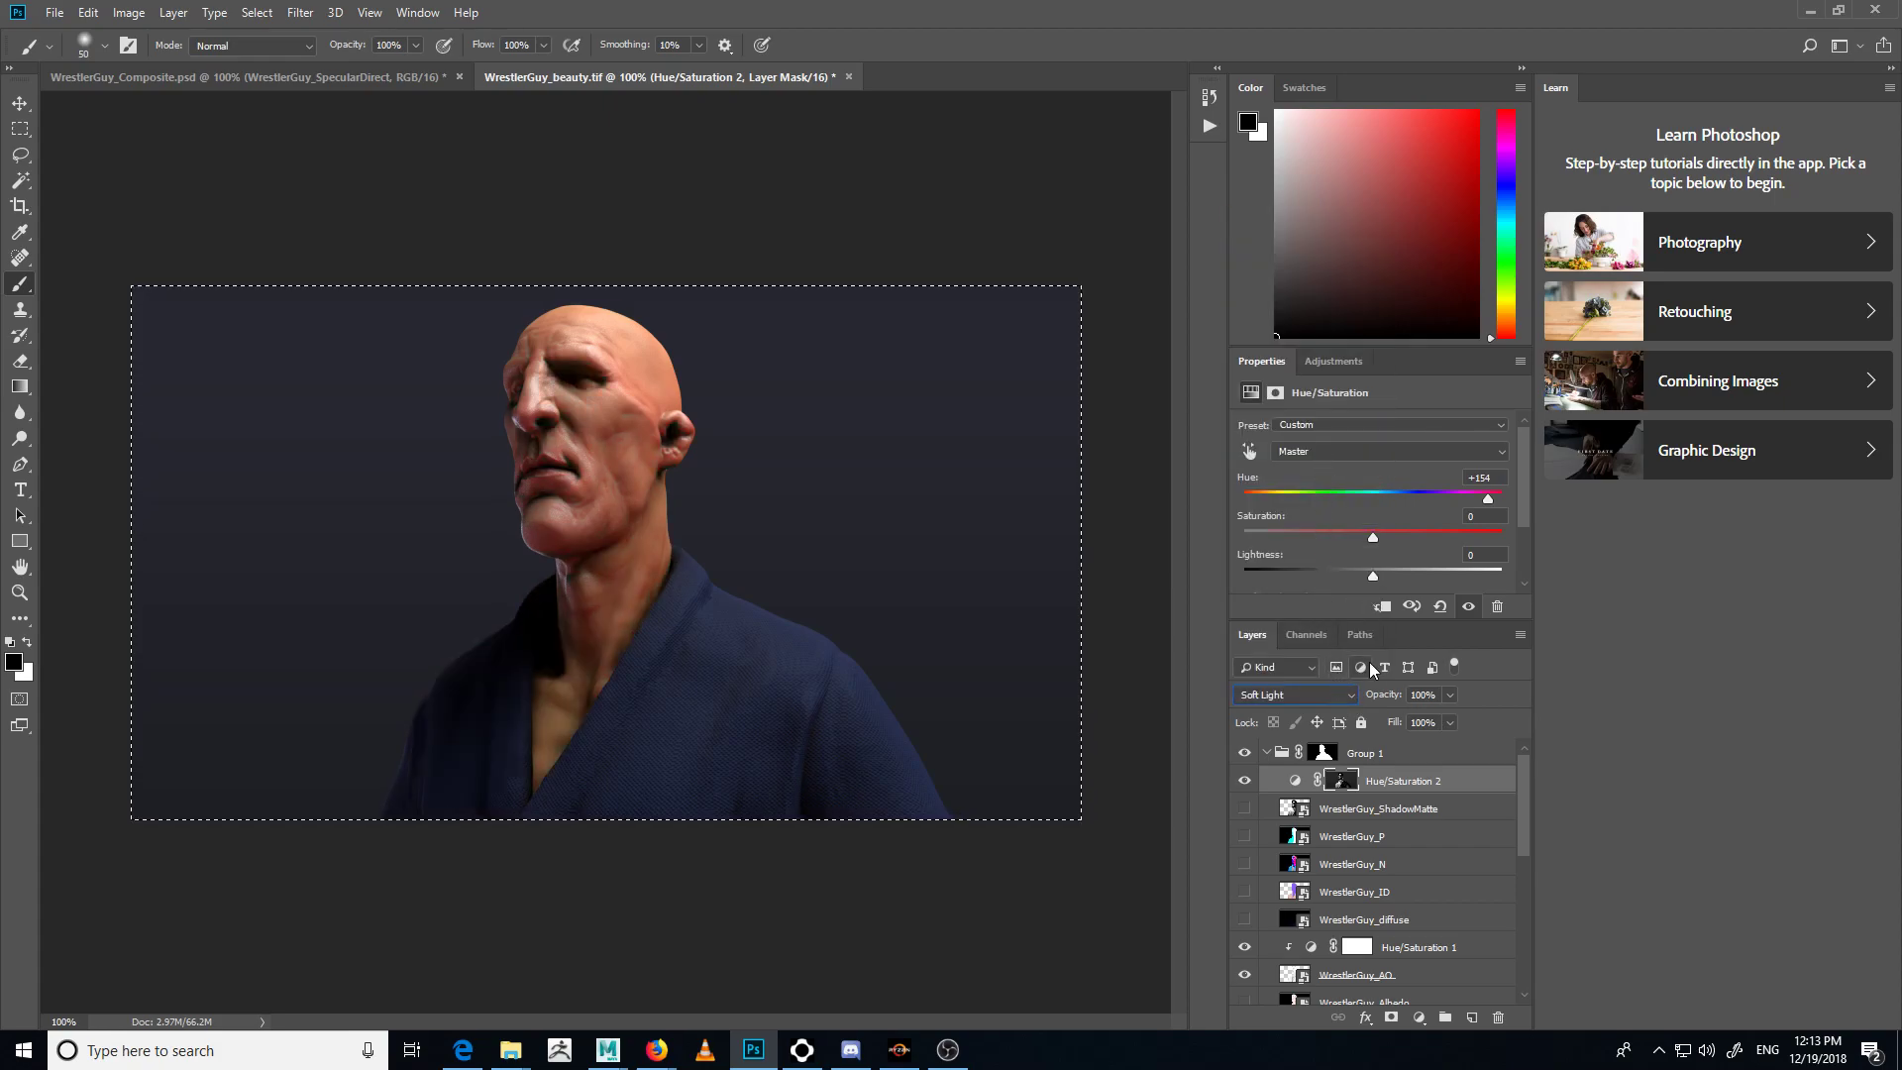
key("Up")
key("Up")
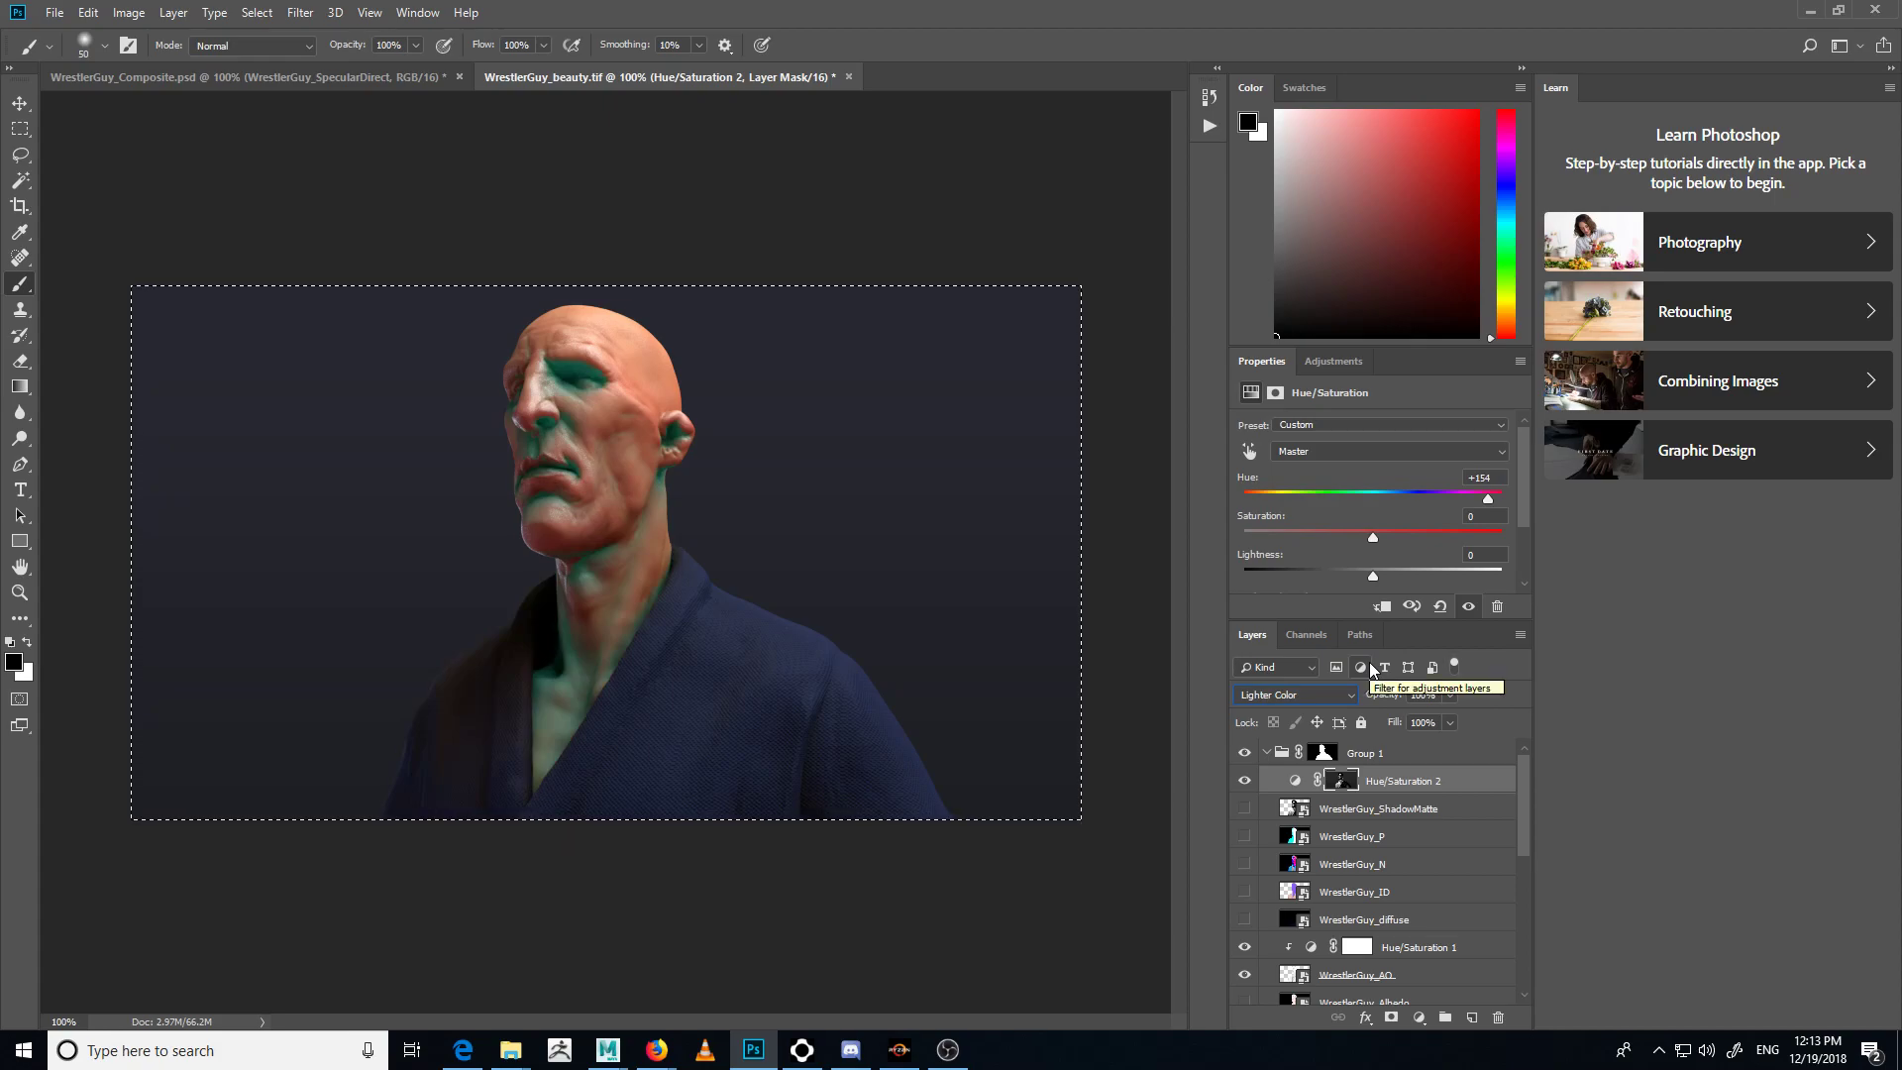
- Reduce the opacity of the Hue/Saturation 2 adjustment while checking the face up close, and hide that layer
left_click(1451, 699)
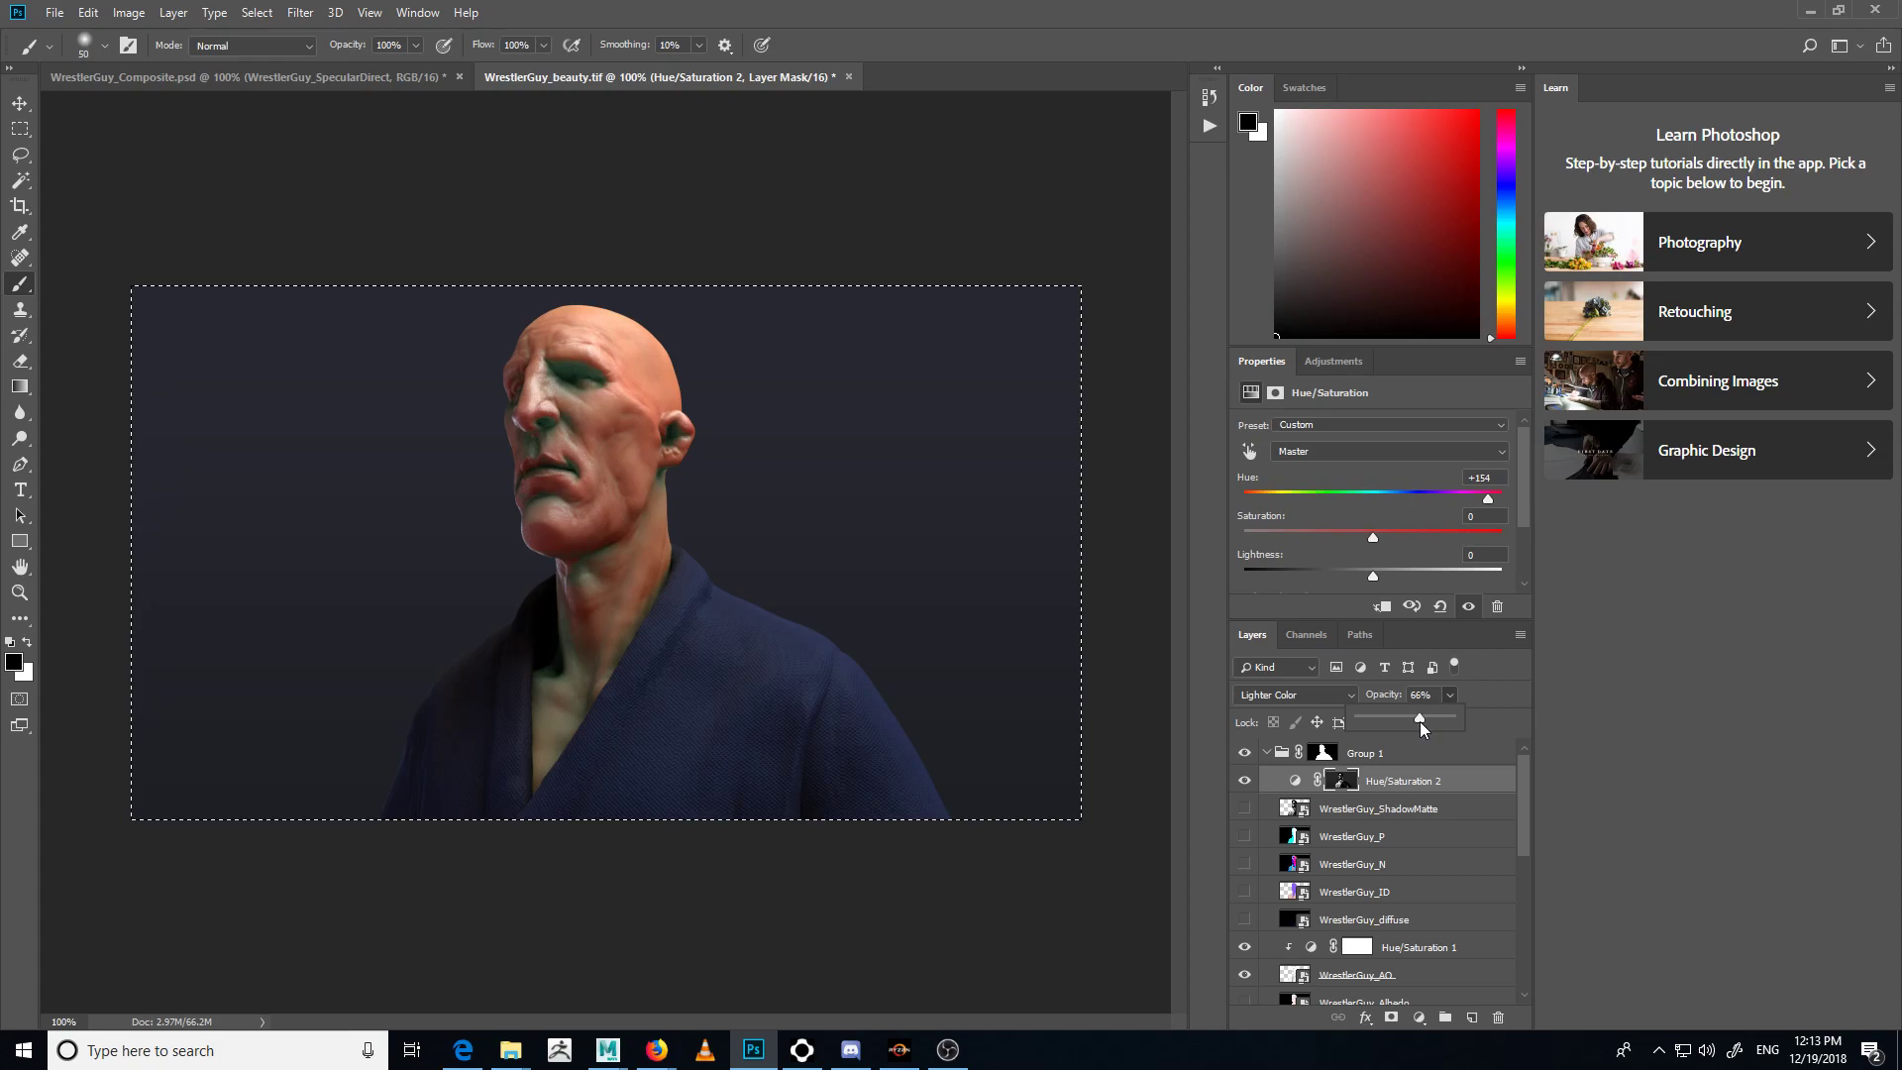
key("ctrl+plus")
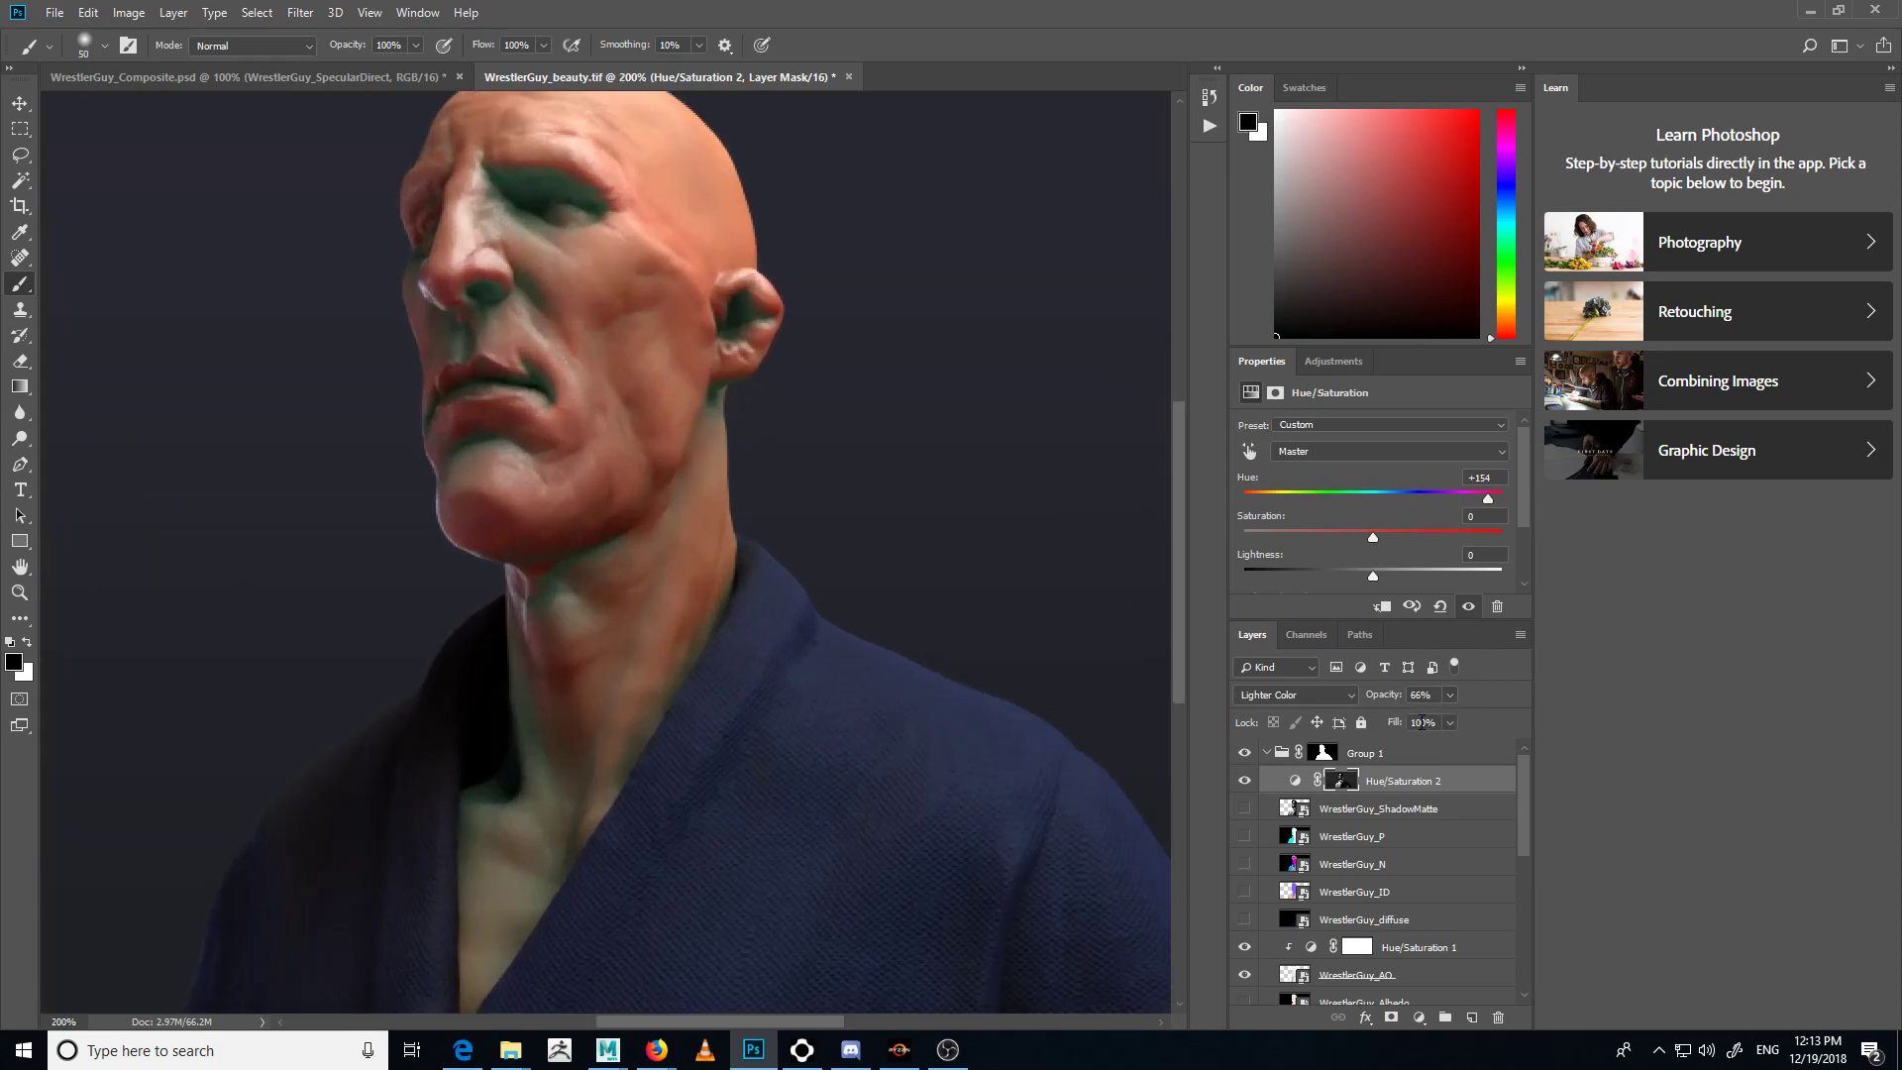
key("ctrl+minus")
key("ctrl+plus")
left_click(1406, 716)
left_click(1244, 781)
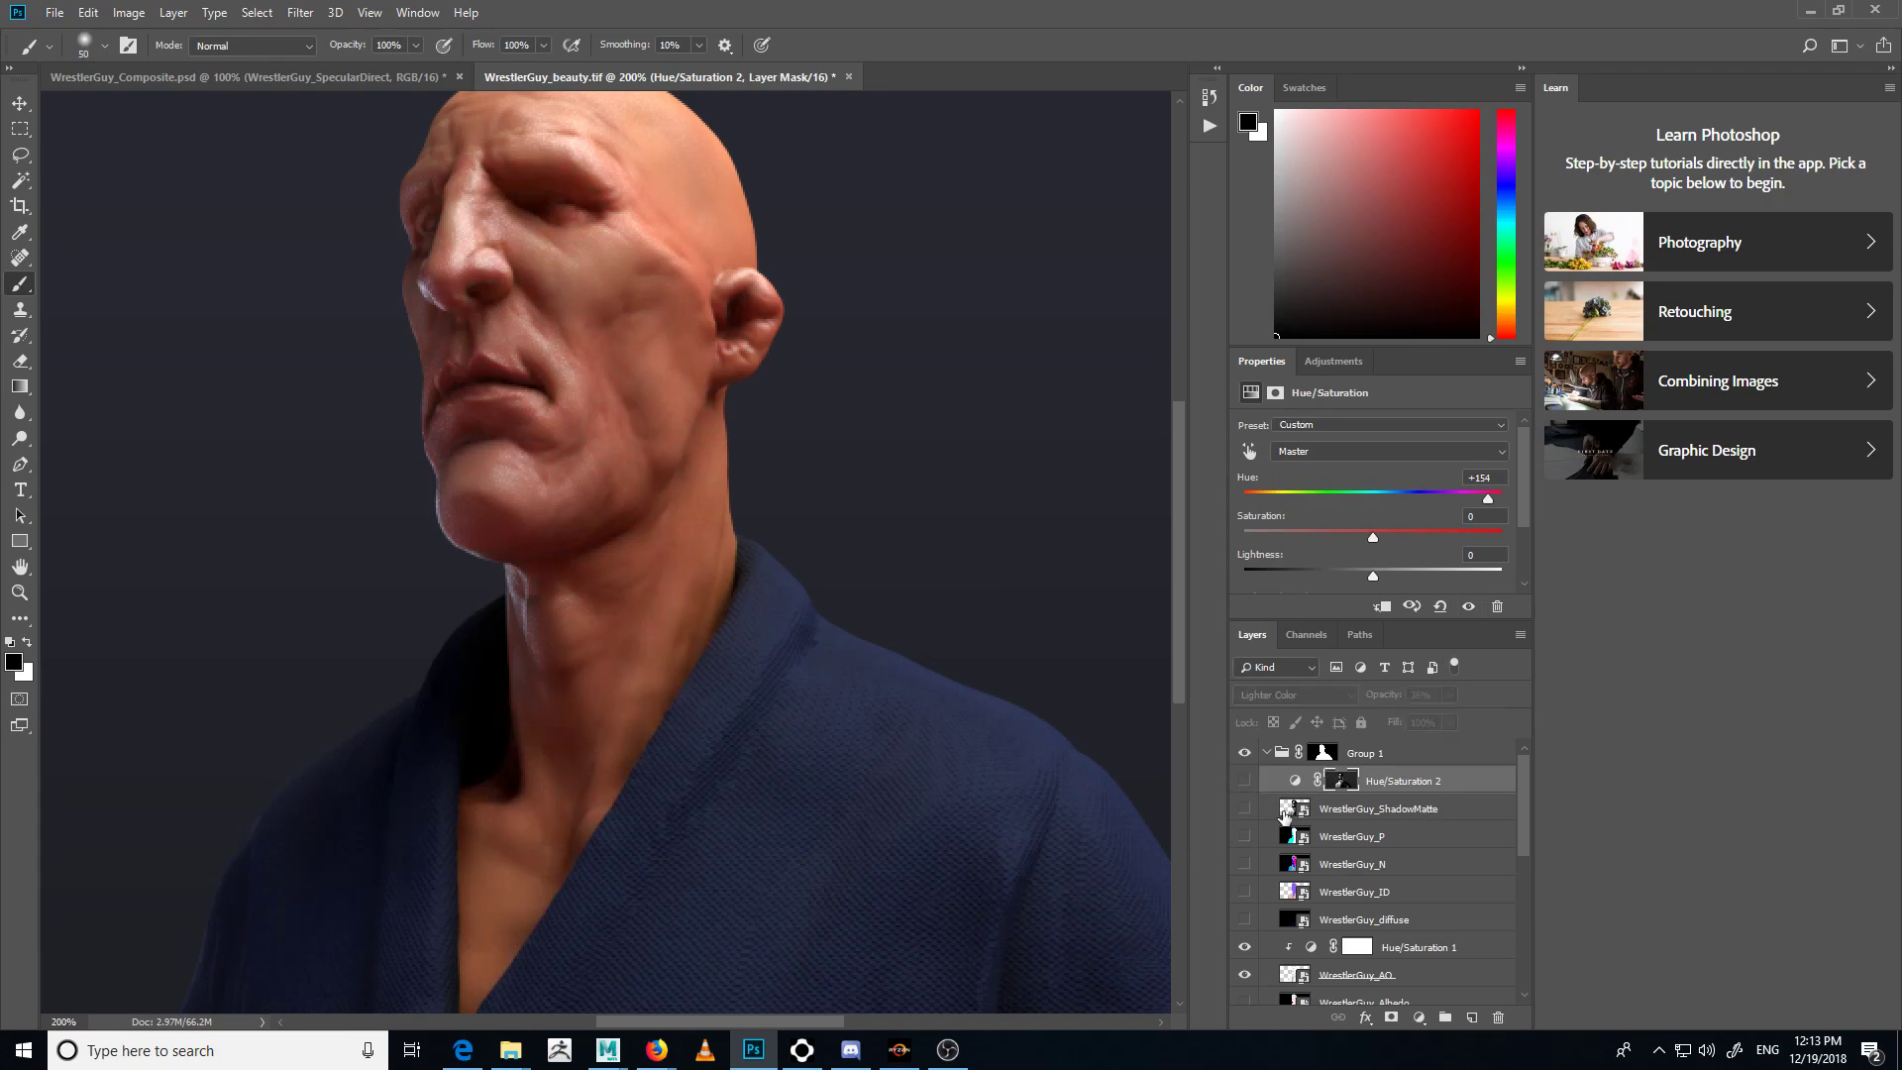
key("ctrl+minus")
key("ctrl+plus")
key("ctrl+minus")
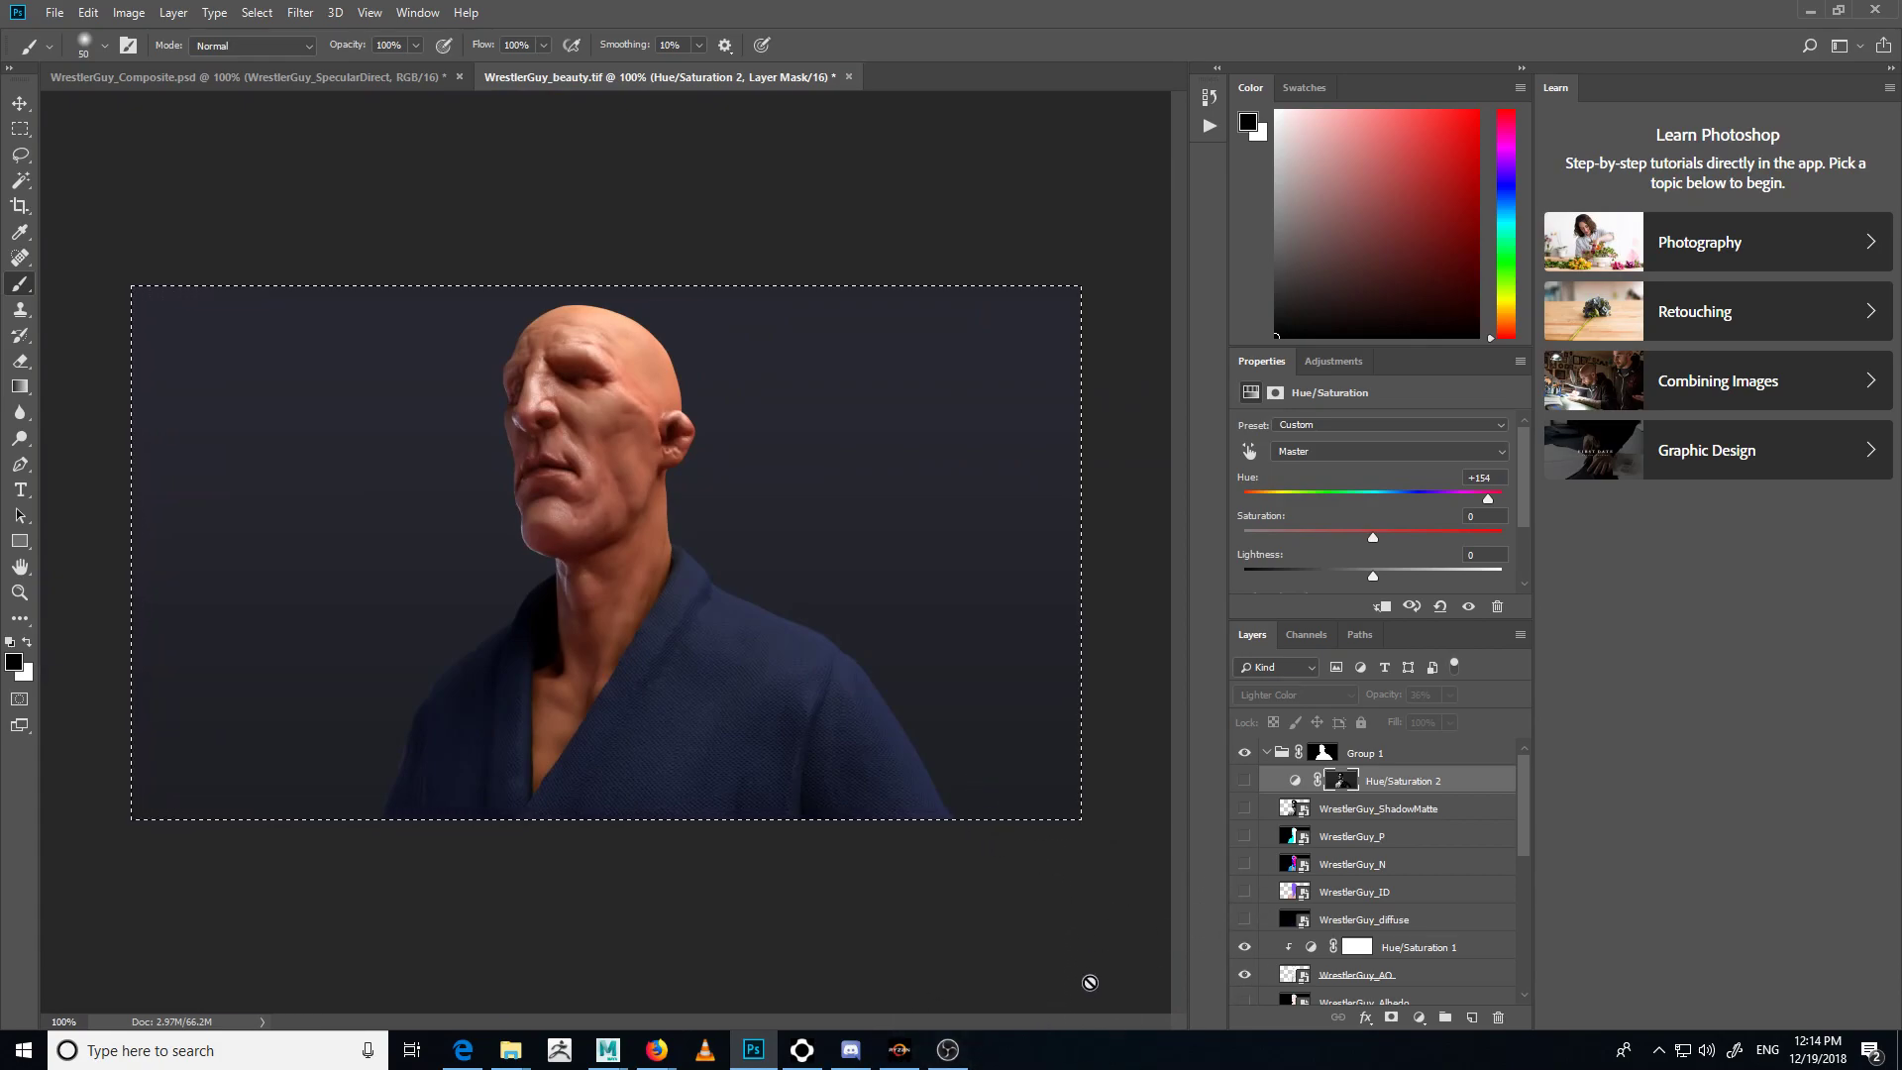
key("ctrl+d")
key("ctrl+a")
scroll(1368, 892, "down", 4)
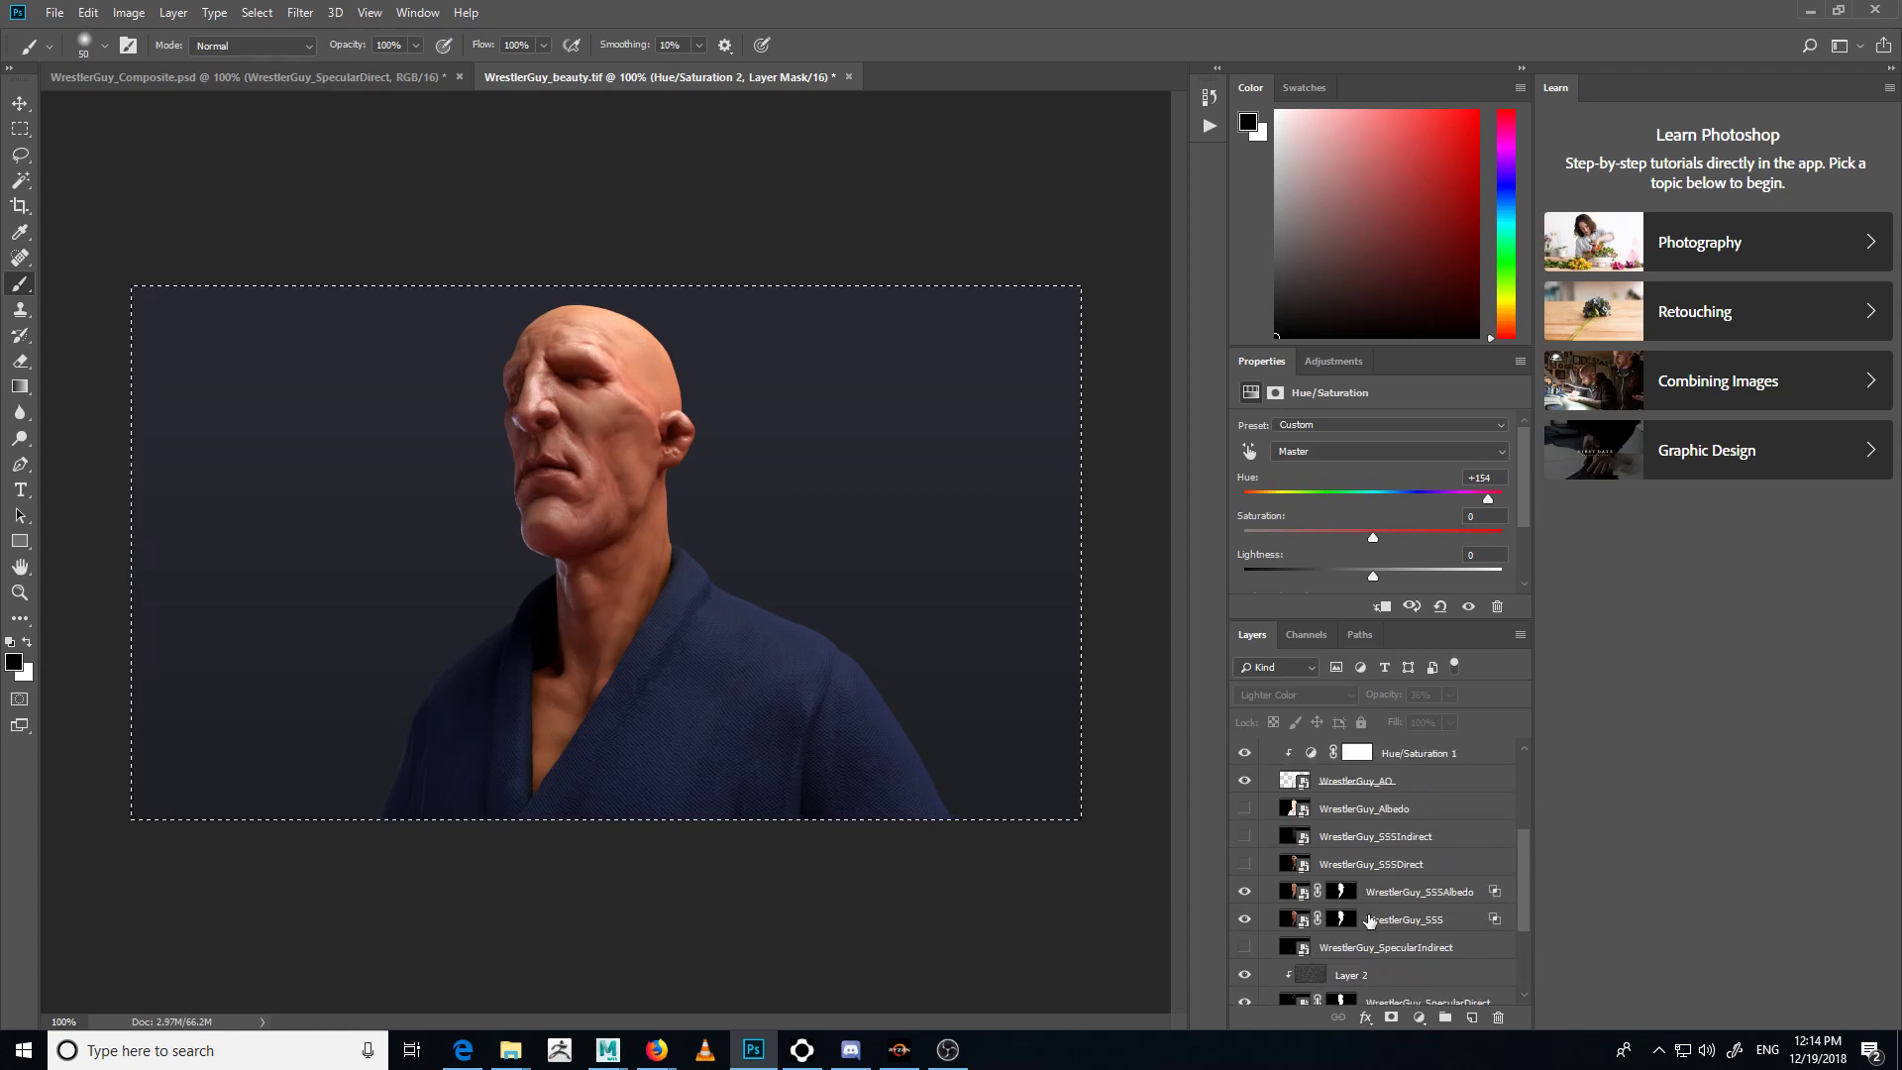
scroll(1368, 919, "up", 4)
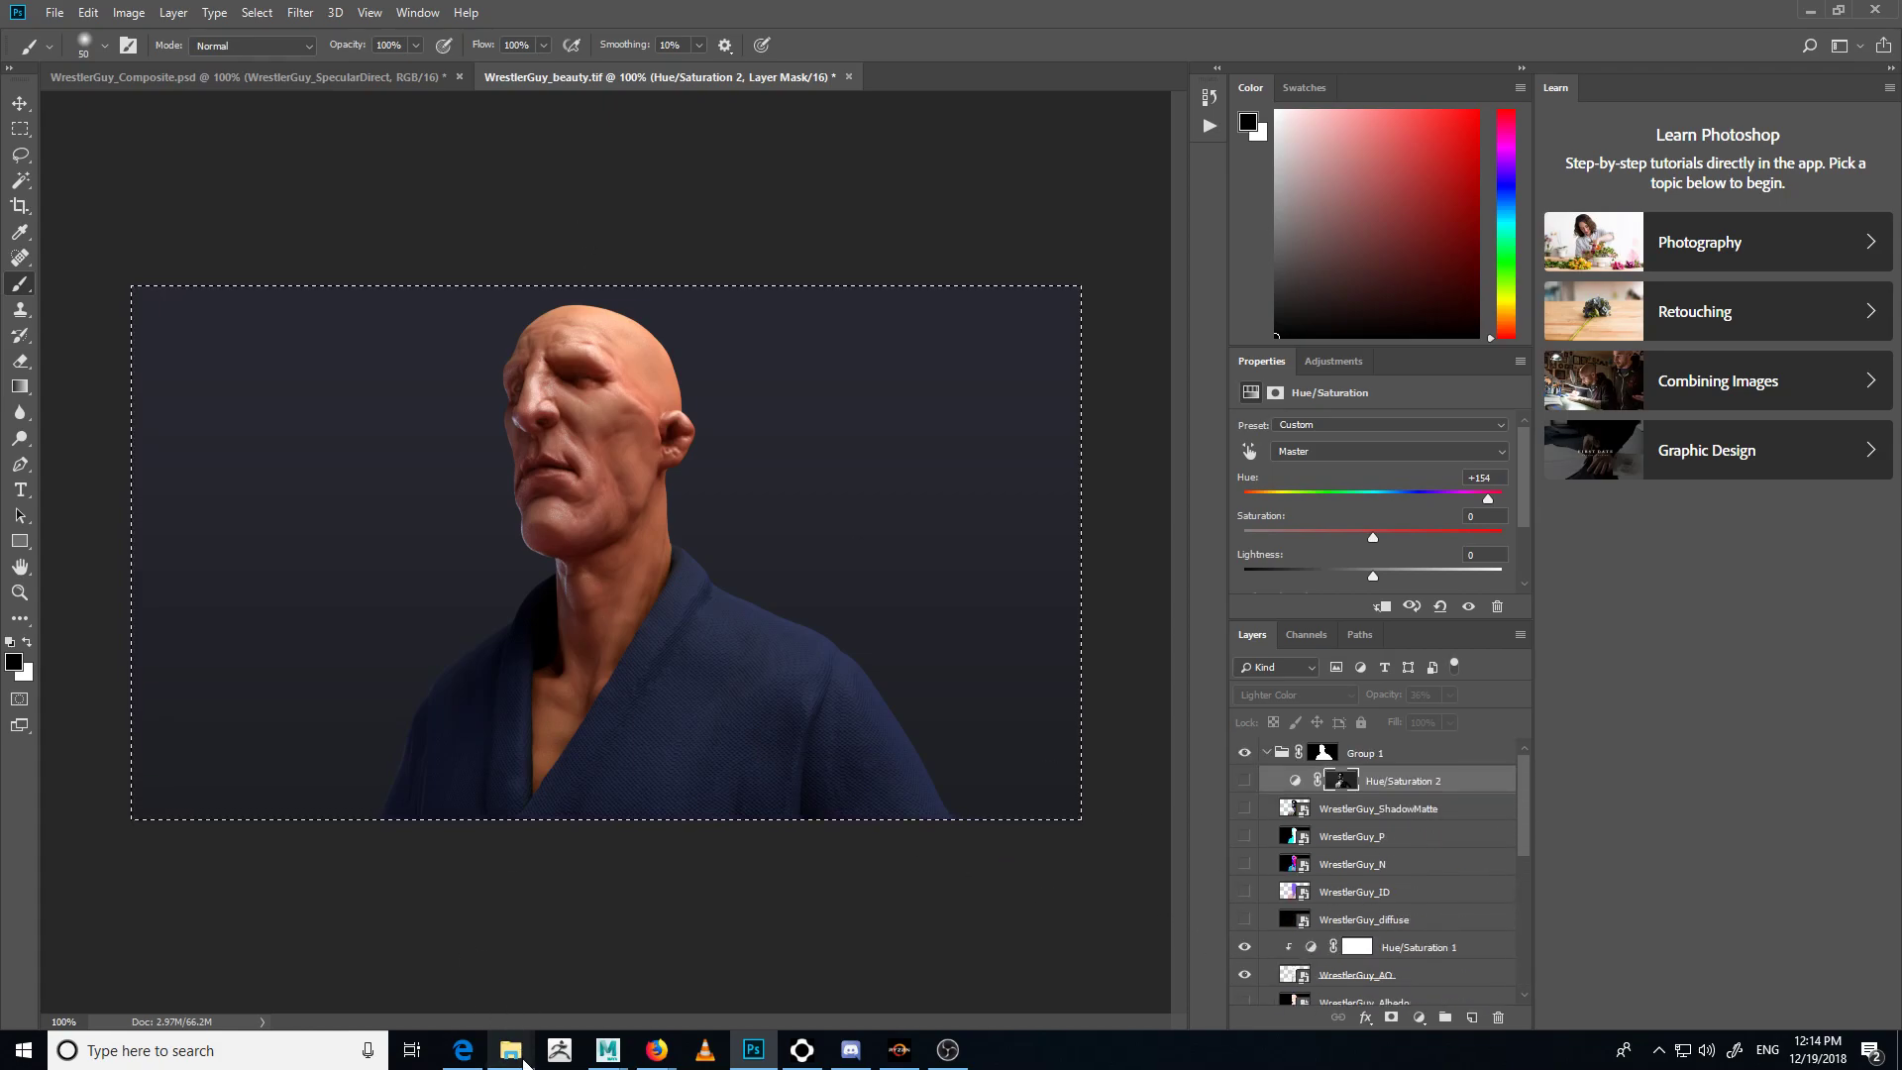
- Switch to the WrestlerGuy Renders folder in File Explorer and clear the file selection
mouse_move(525, 1055)
left_click(594, 961)
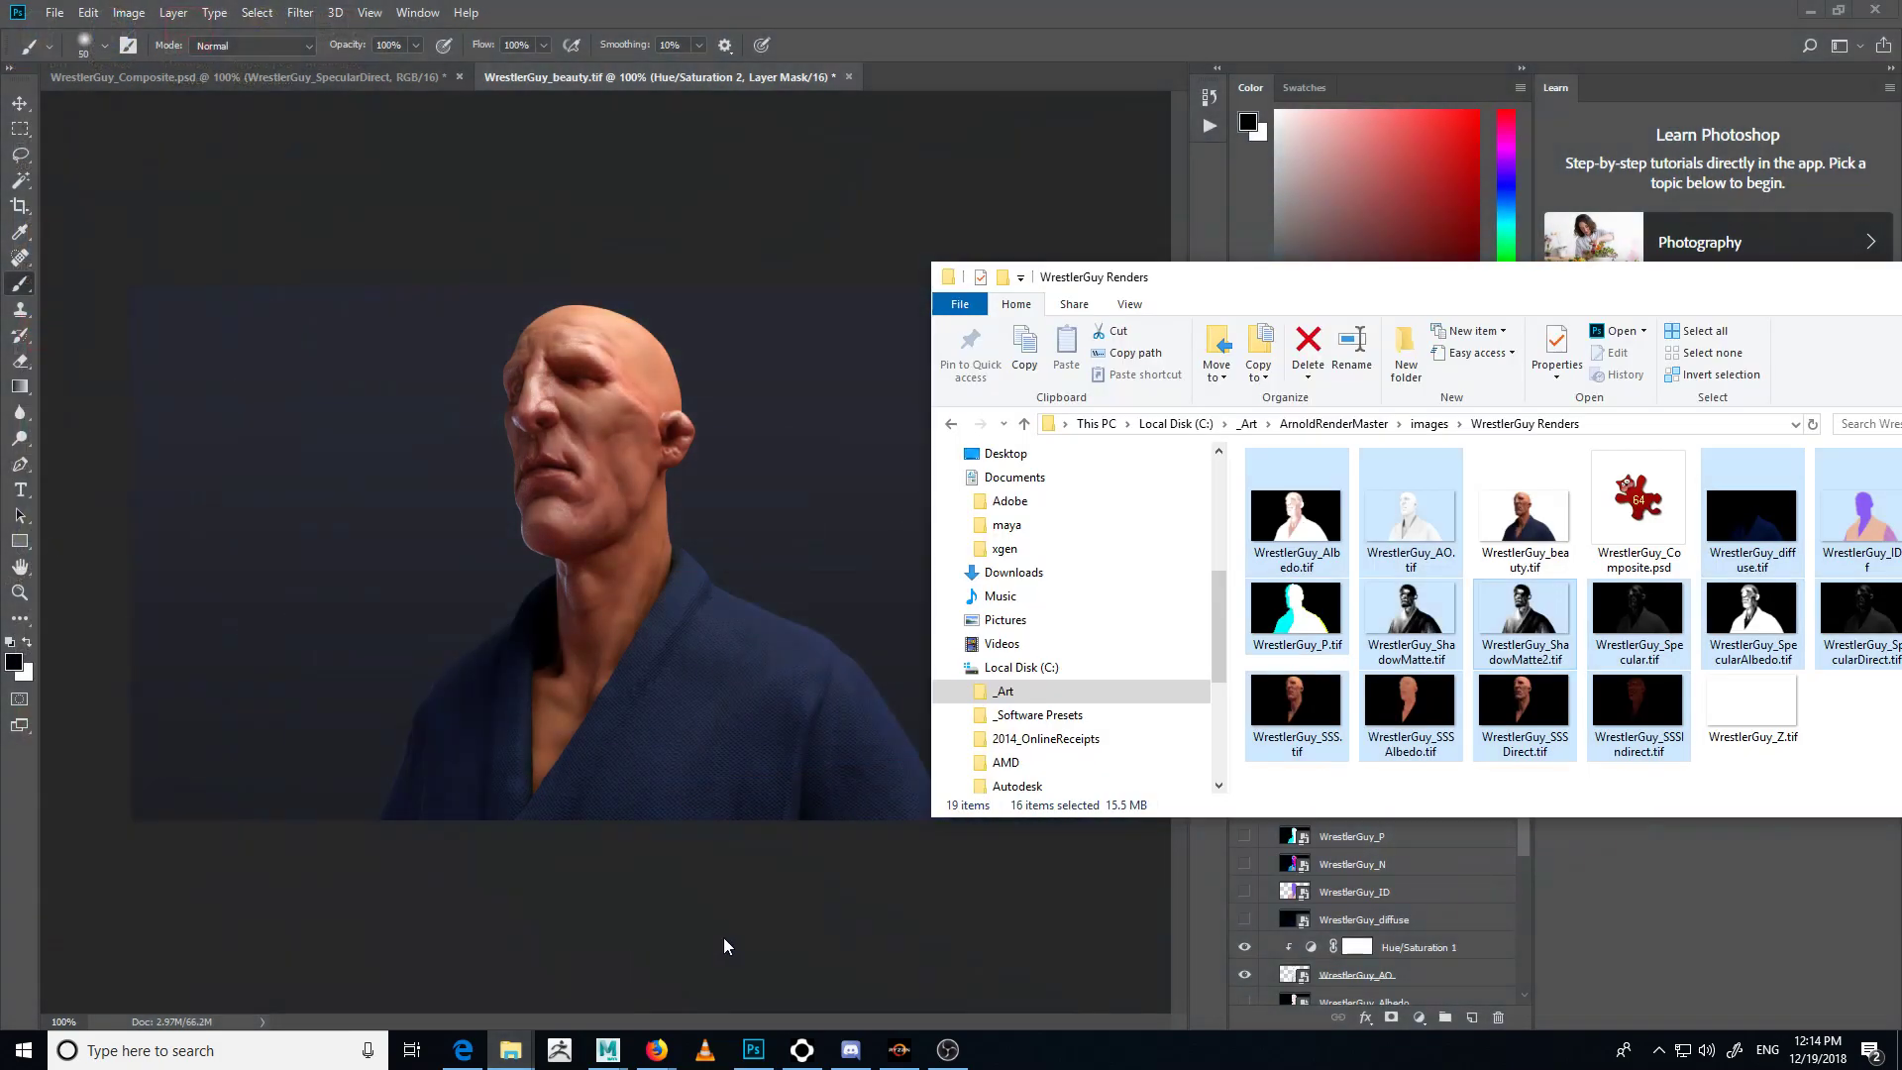
left_click(1743, 768)
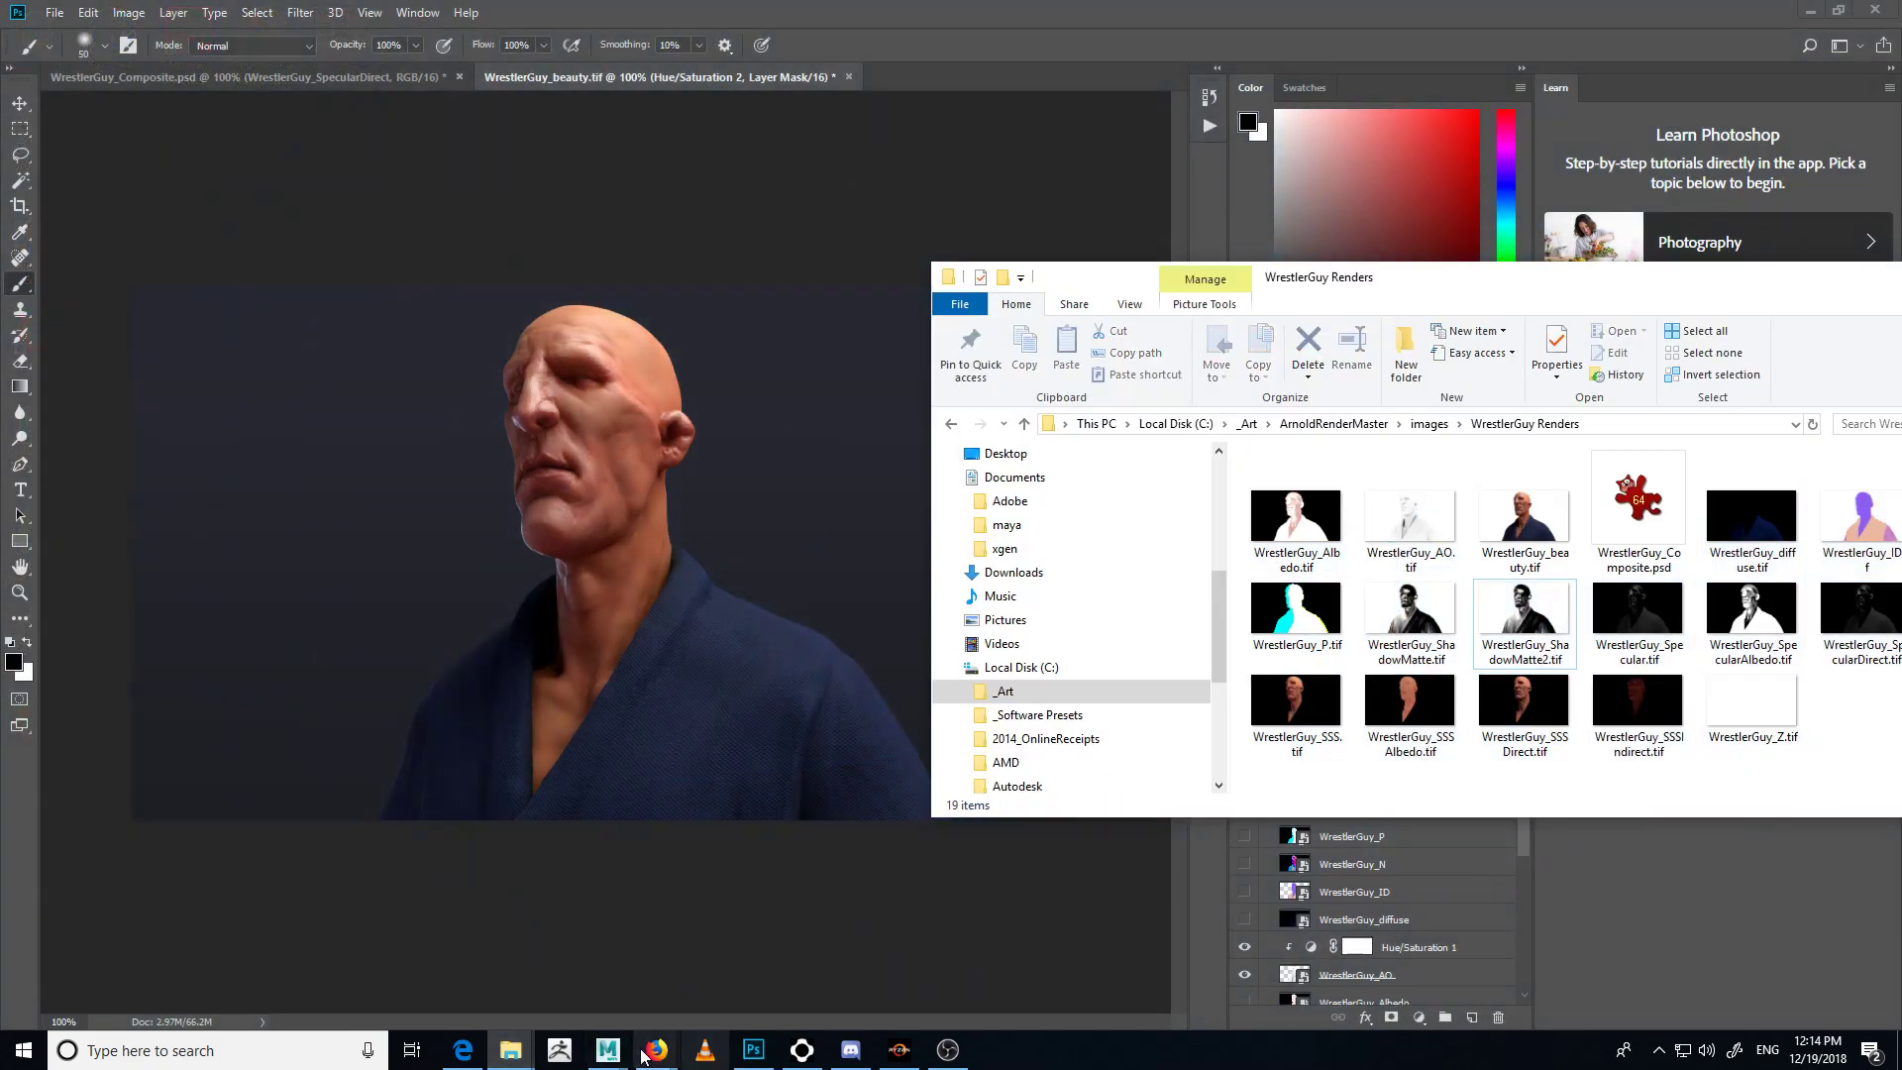
- Switch to Maya and set the Arnold RenderView exposure to -10 to examine the Z depth pass
left_click(605, 1053)
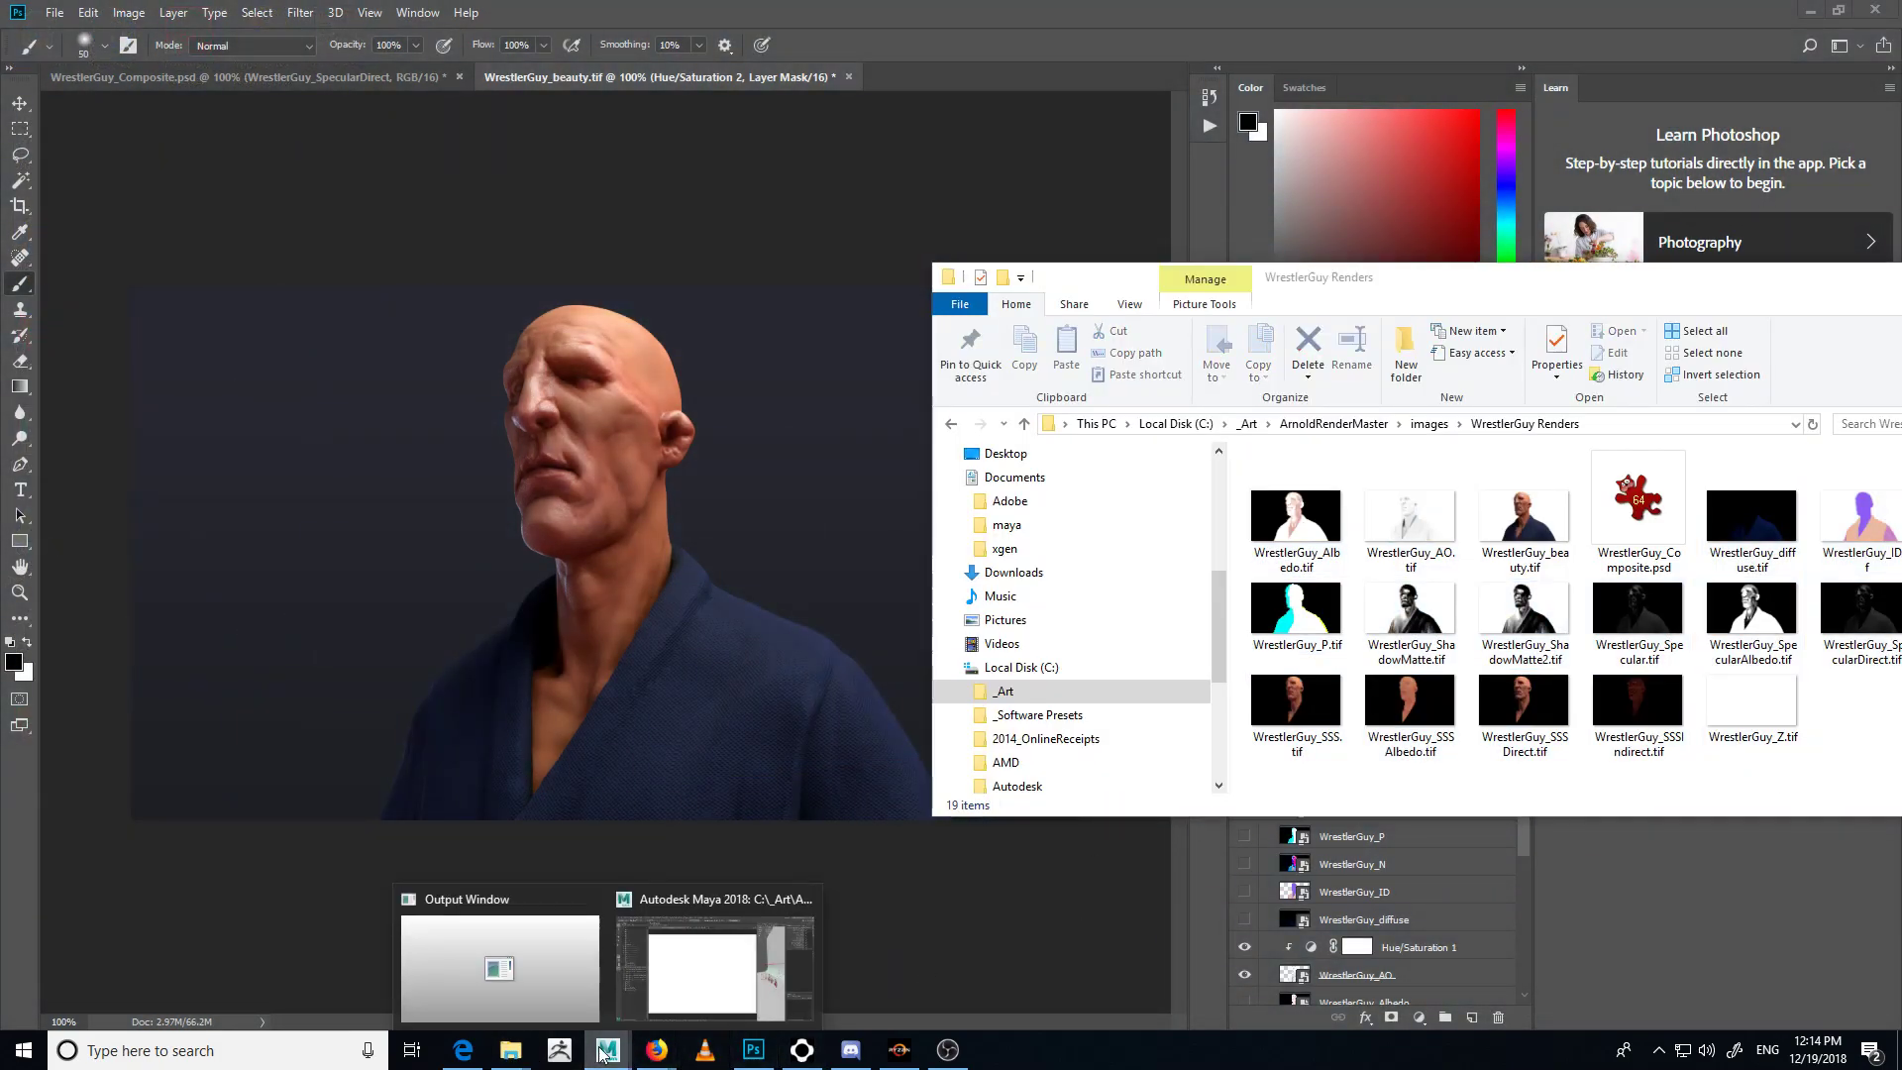
left_click(658, 956)
scroll(596, 386, "down", 4)
scroll(545, 355, "up", 4)
left_click(920, 130)
type("-10")
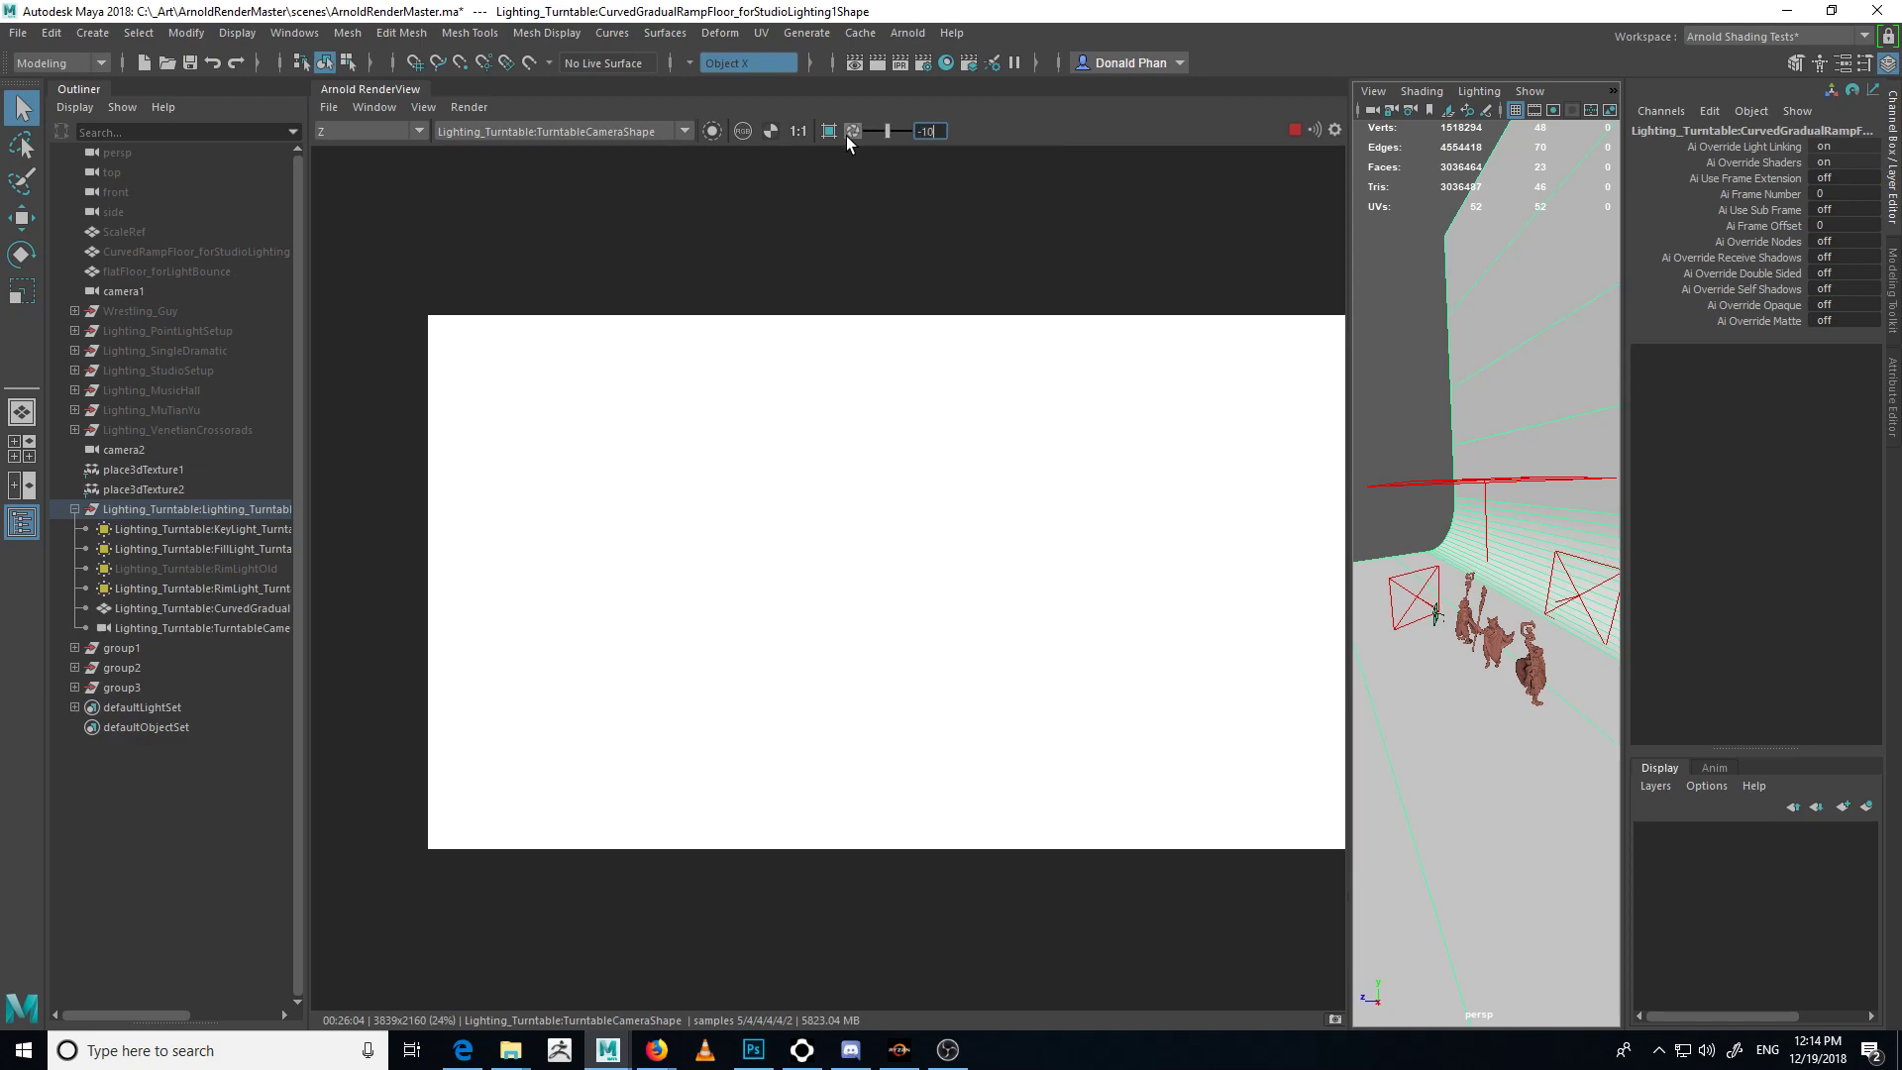
left_click(327, 109)
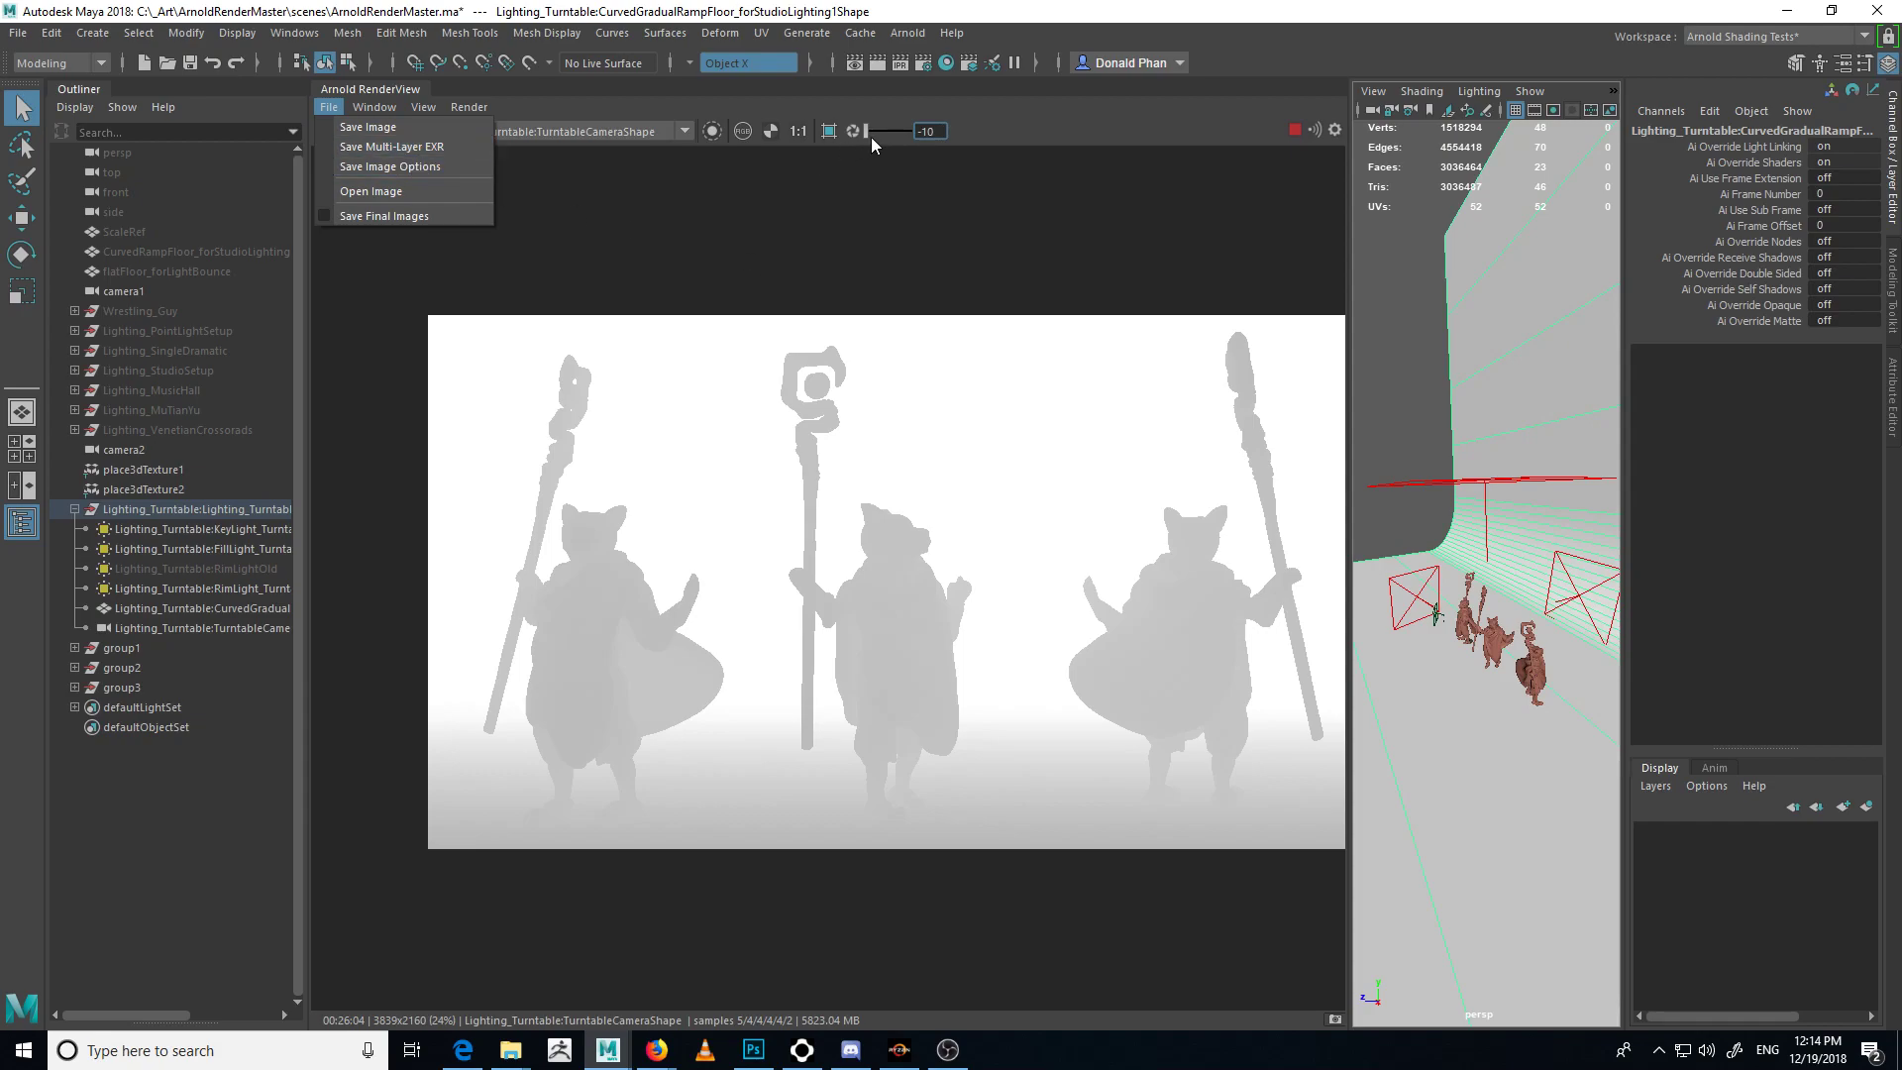
- Reset the Arnold RenderView exposure to 0
left_click(920, 131)
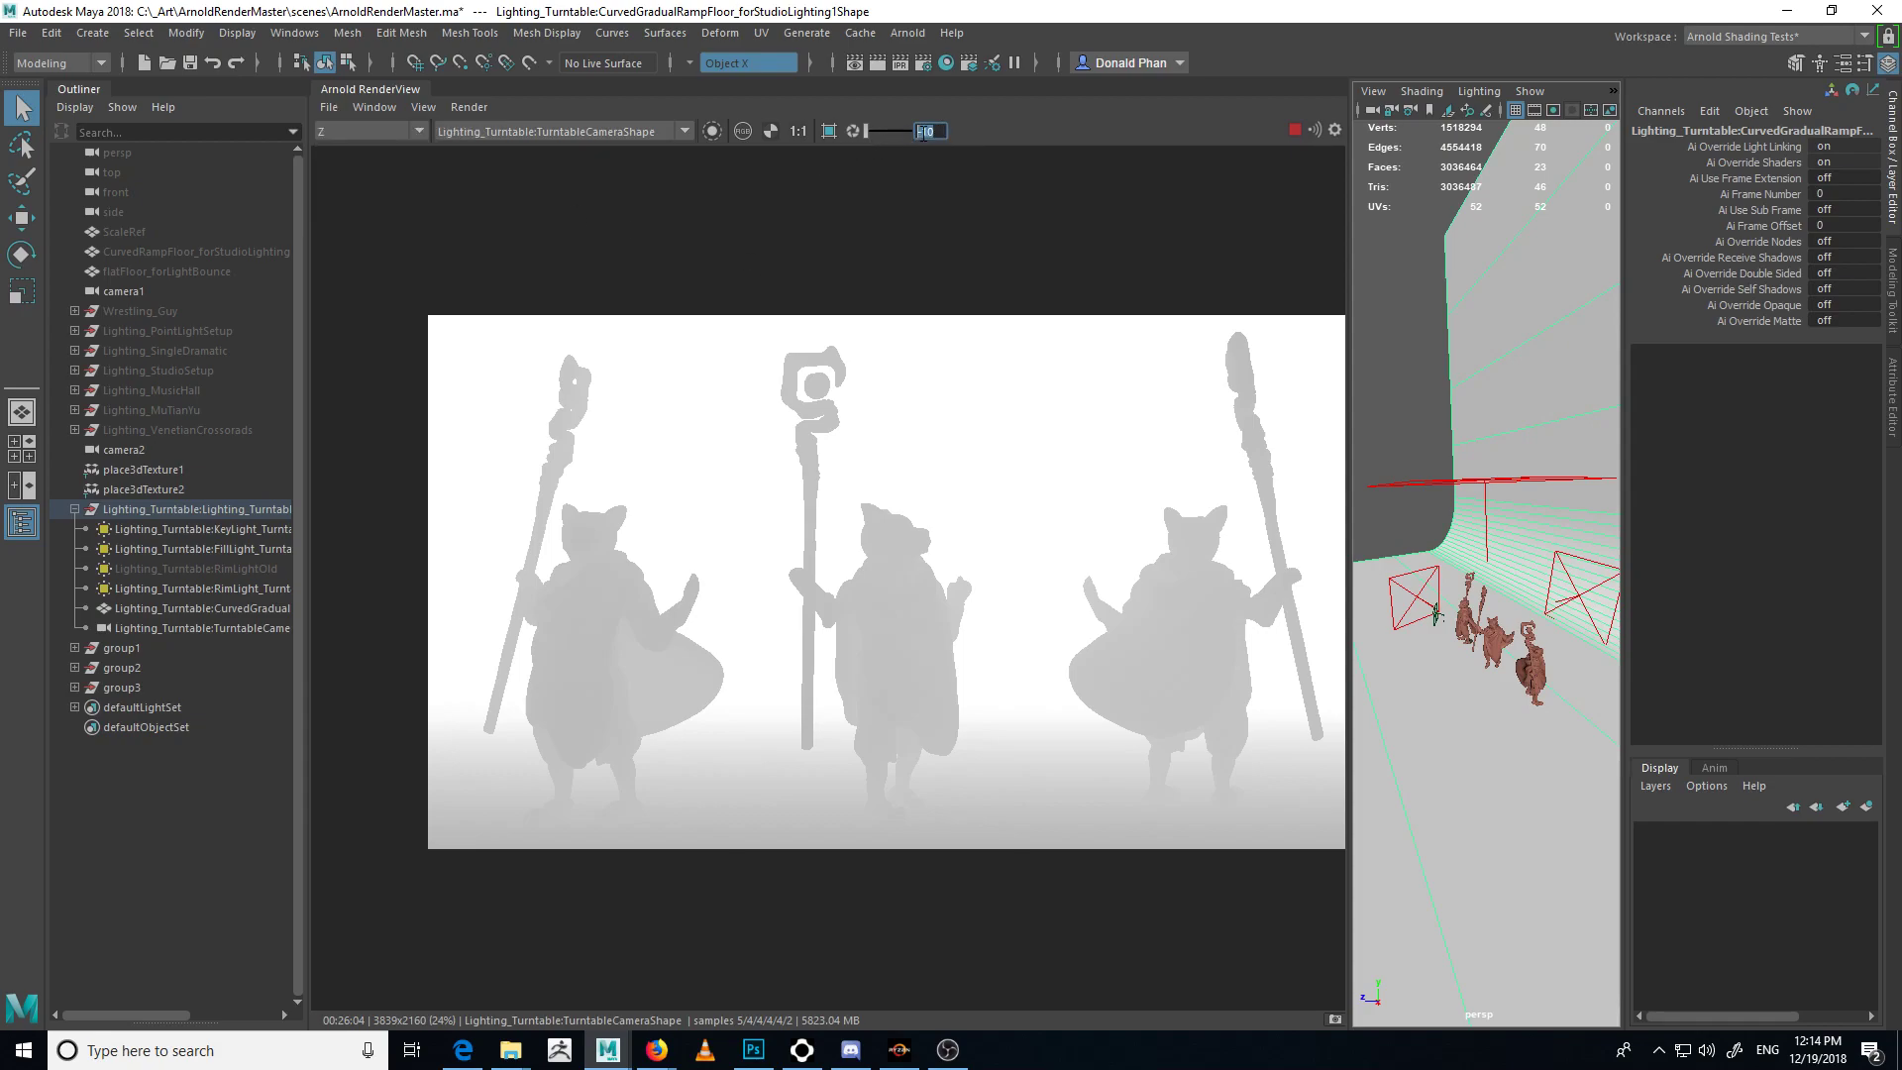
type("0")
key("Return")
- Open WrestlerGuy_Z.tif from the WrestlerGuy Renders folder as its own document in Photoshop
key("alt+Tab")
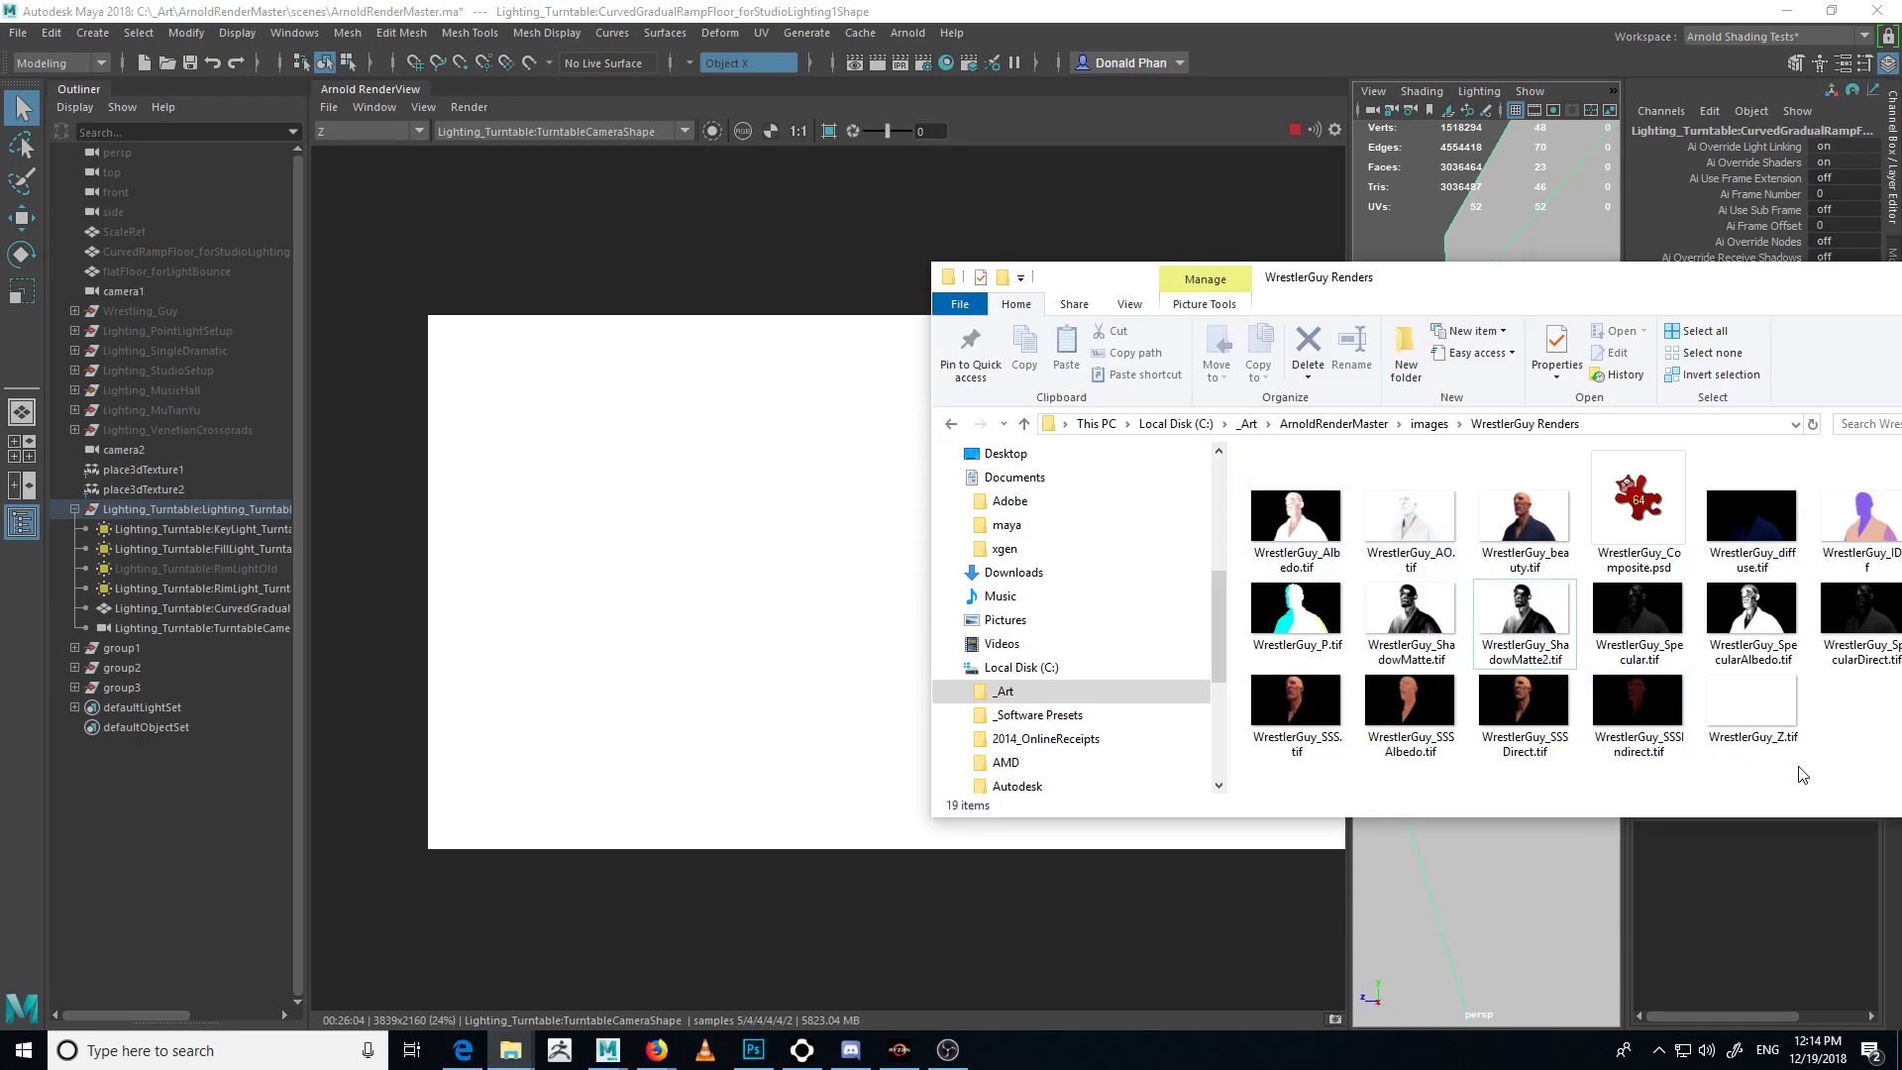
left_click(751, 1052)
mouse_move(510, 1052)
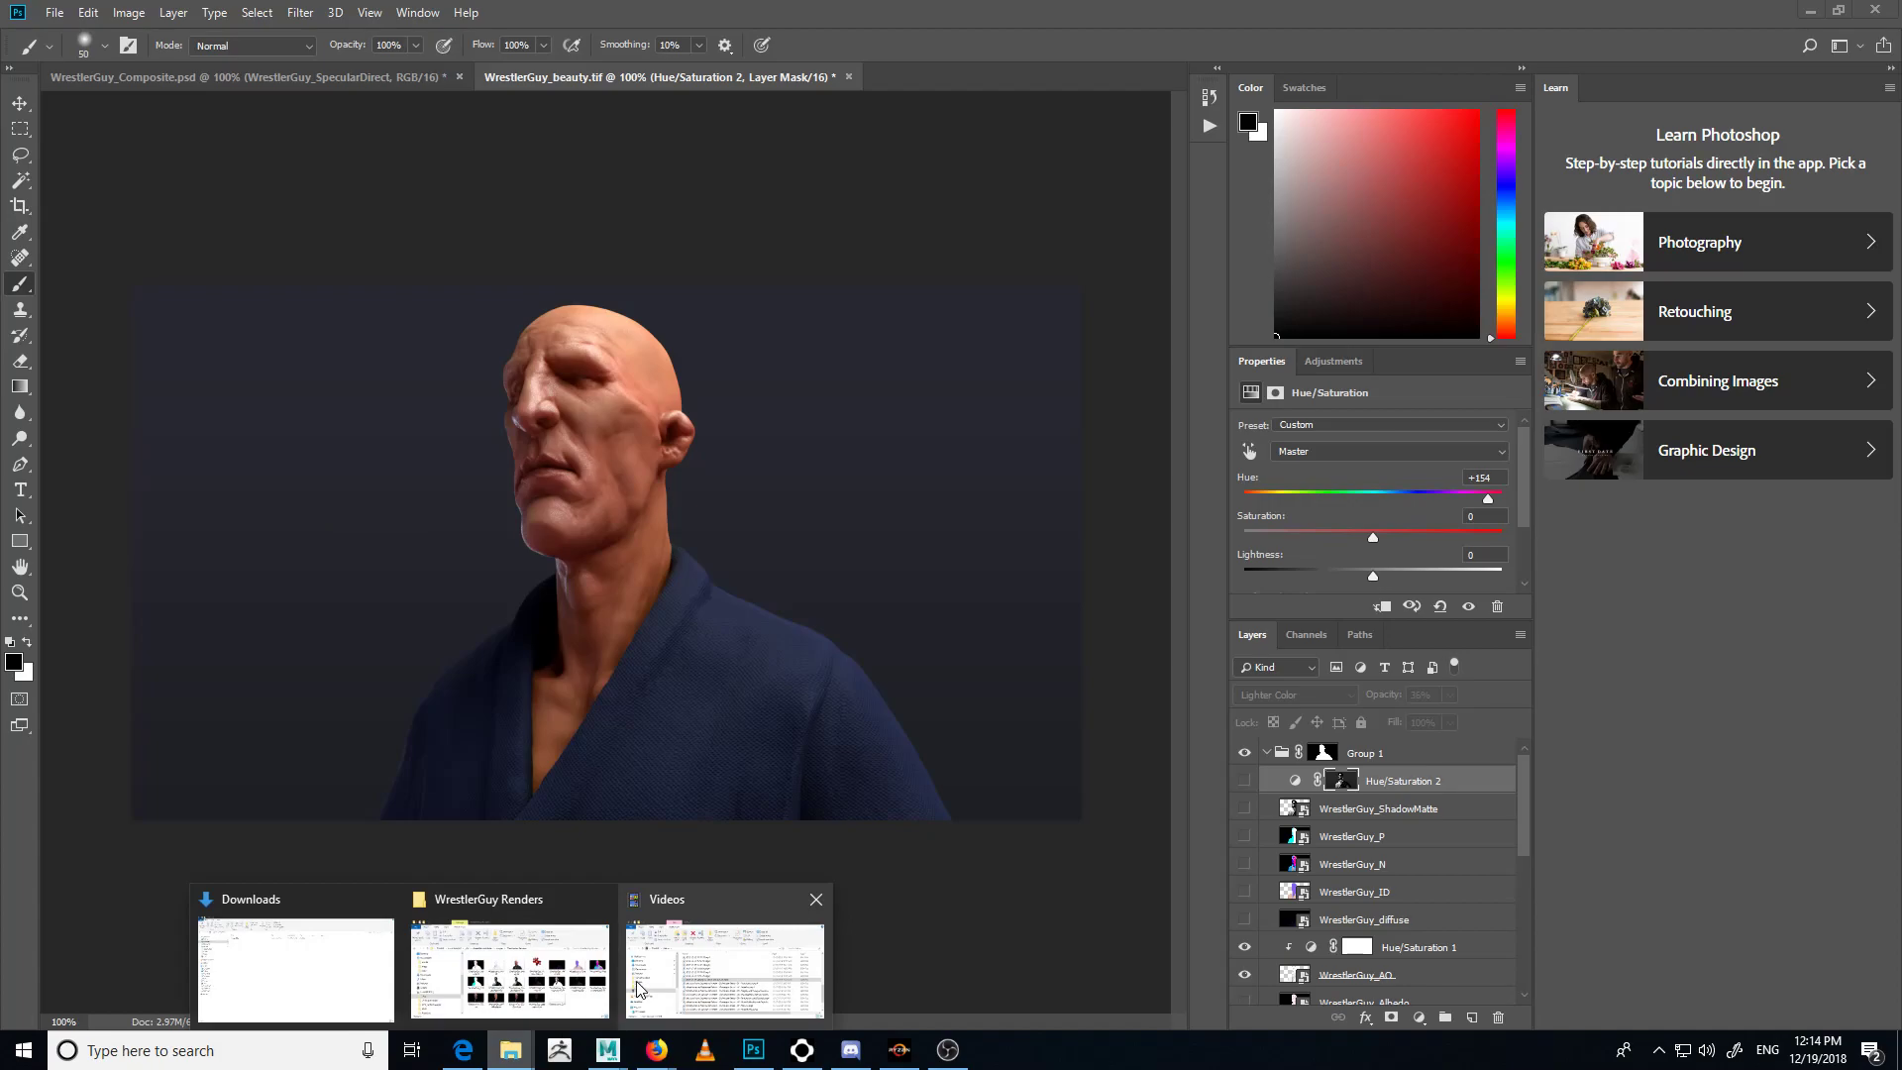
left_click(511, 970)
left_click_drag(1751, 705, 1066, 21)
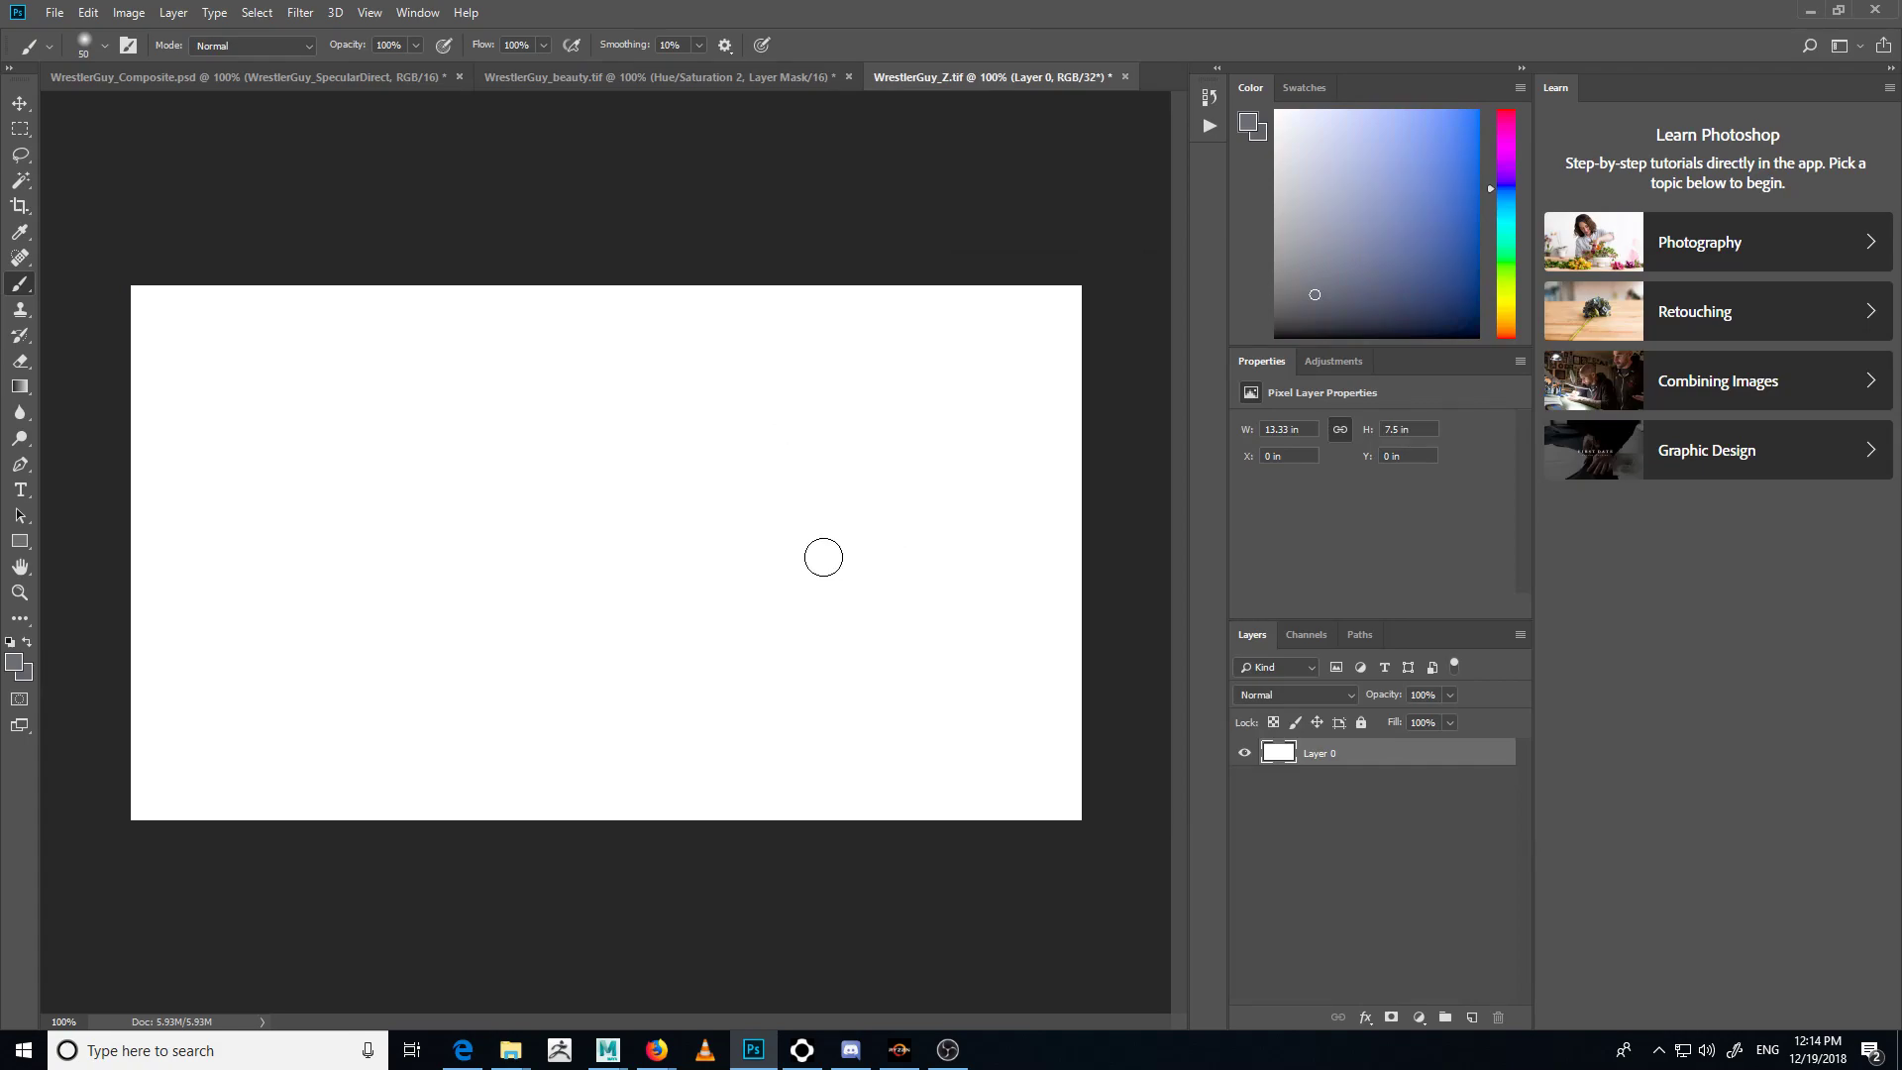
- Apply Levels to the WrestlerGuy_Z image with a reduced white output level to bring out the figure
key("ctrl+l")
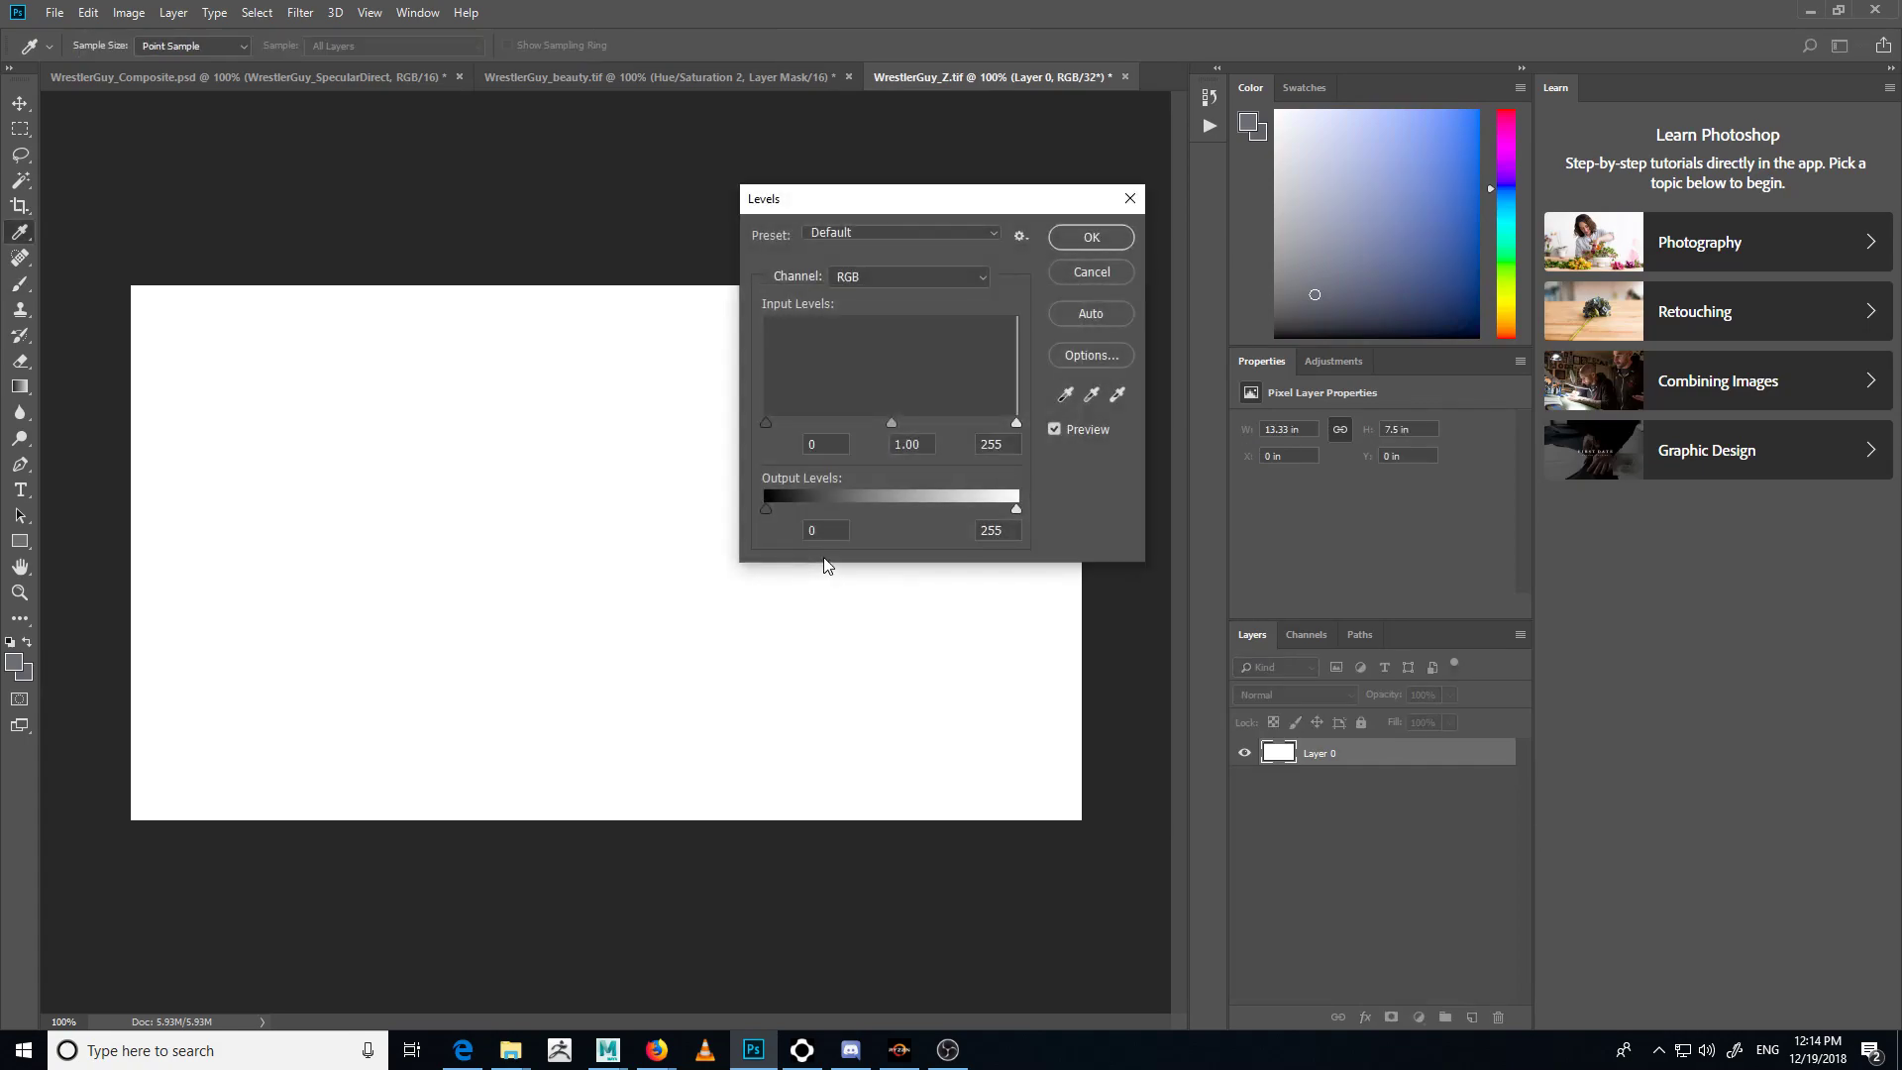
left_click(1011, 532)
key("Return")
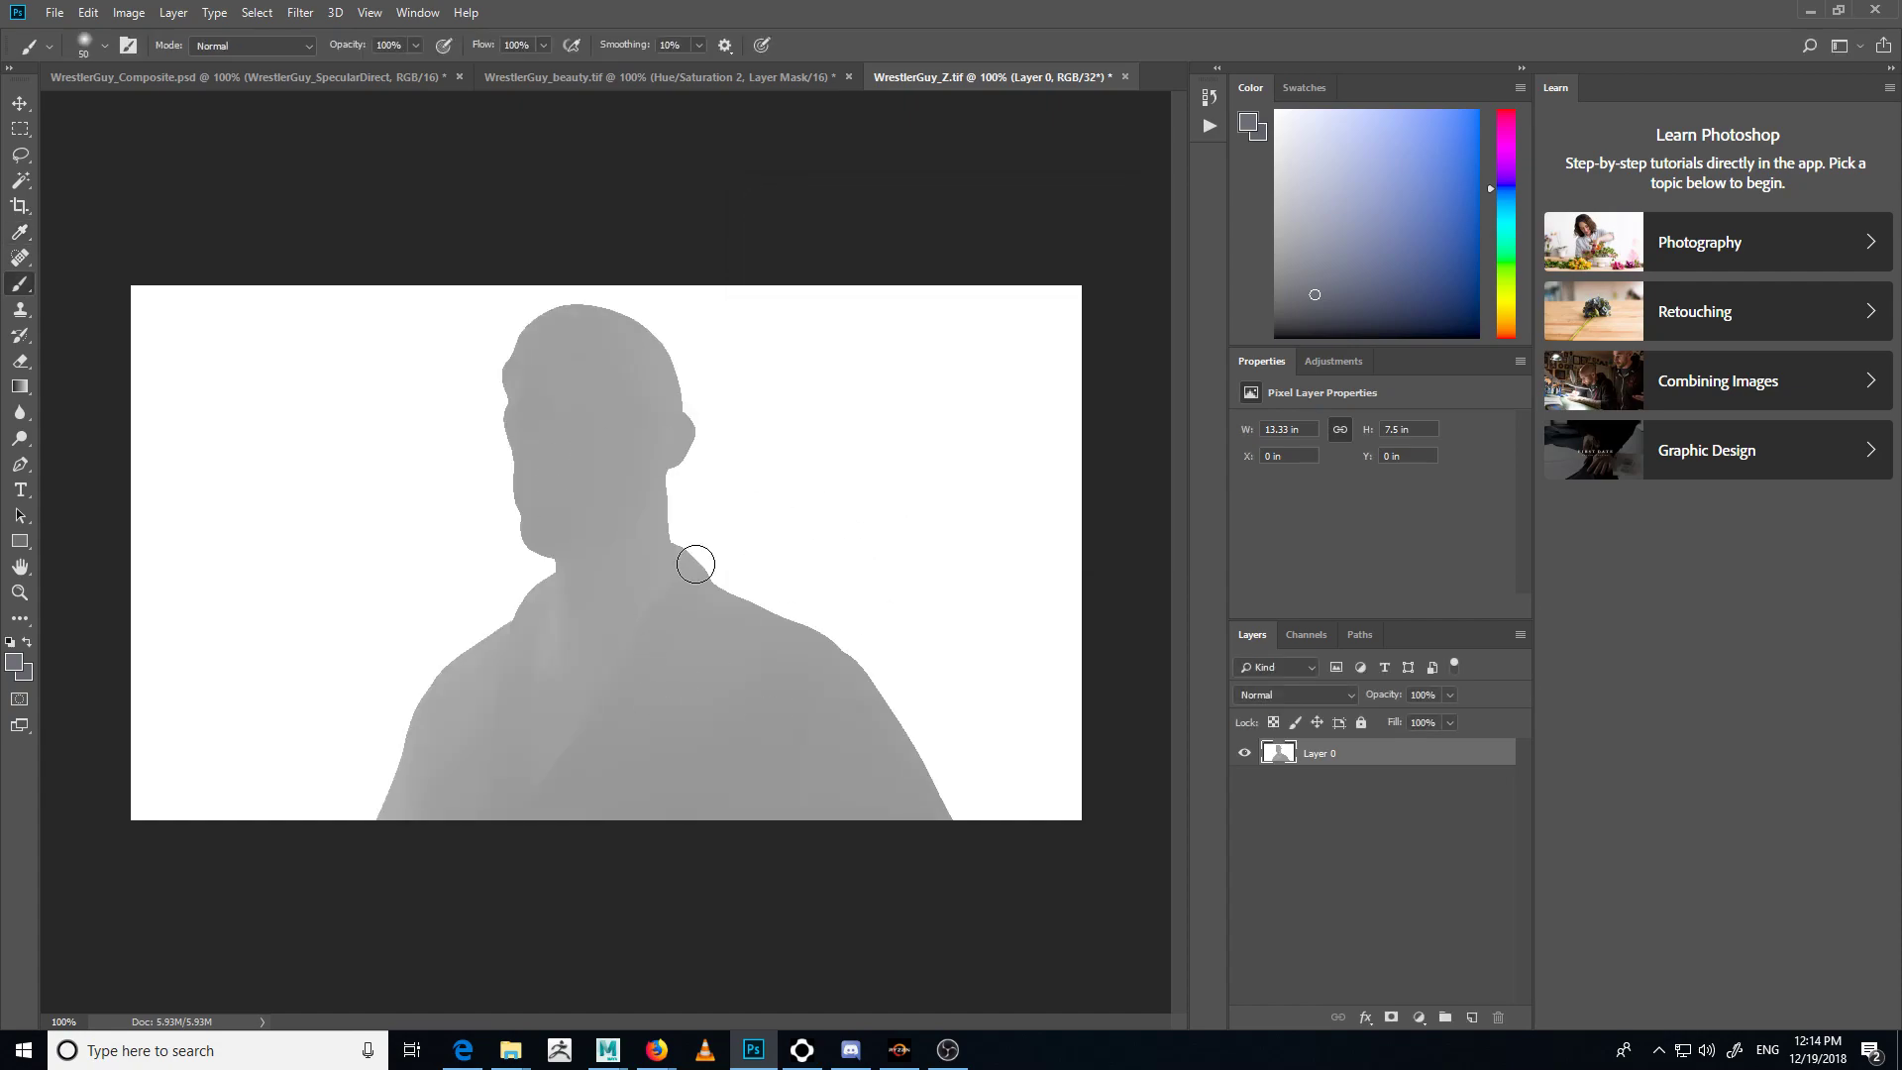
- Increase the depth contrast of WrestlerGuy_Z with Levels, setting the black input to 76 and the white input to 214
key("ctrl+l")
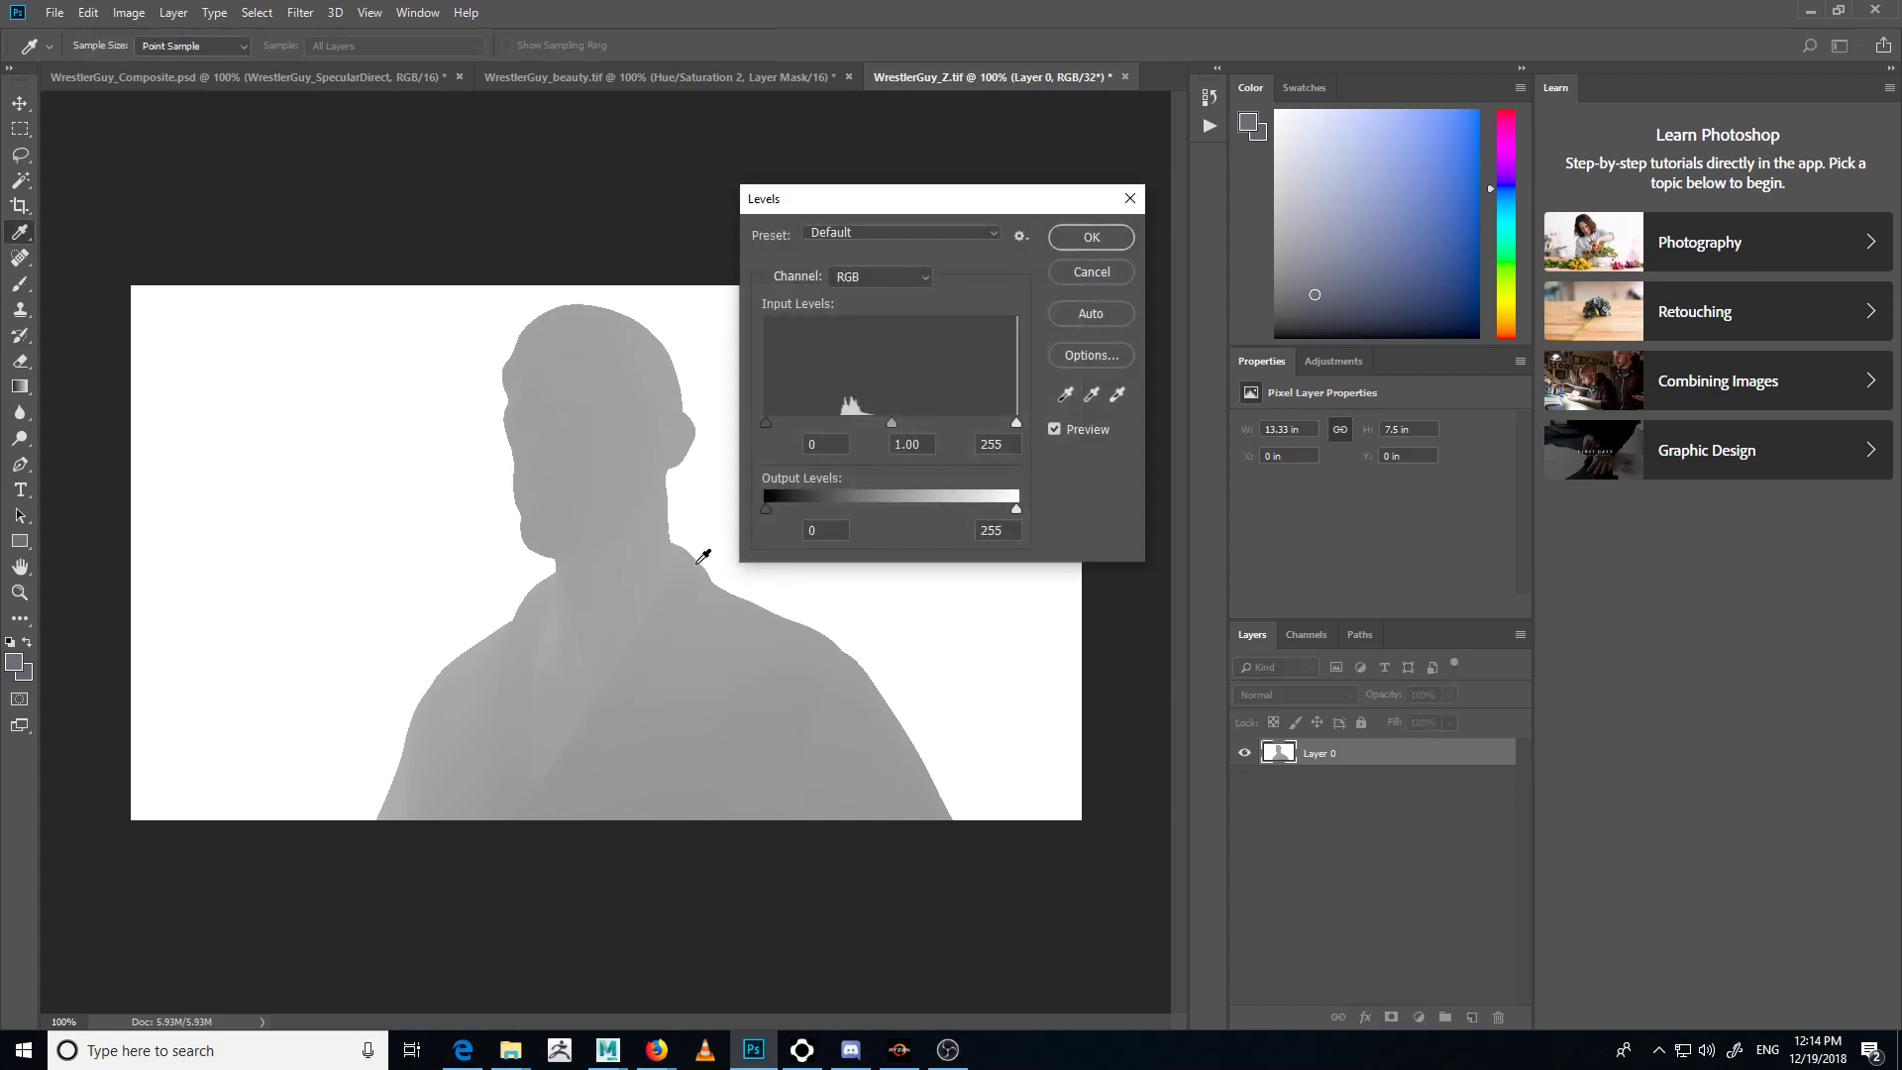
left_click_drag(767, 424, 840, 446)
left_click_drag(1015, 424, 978, 454)
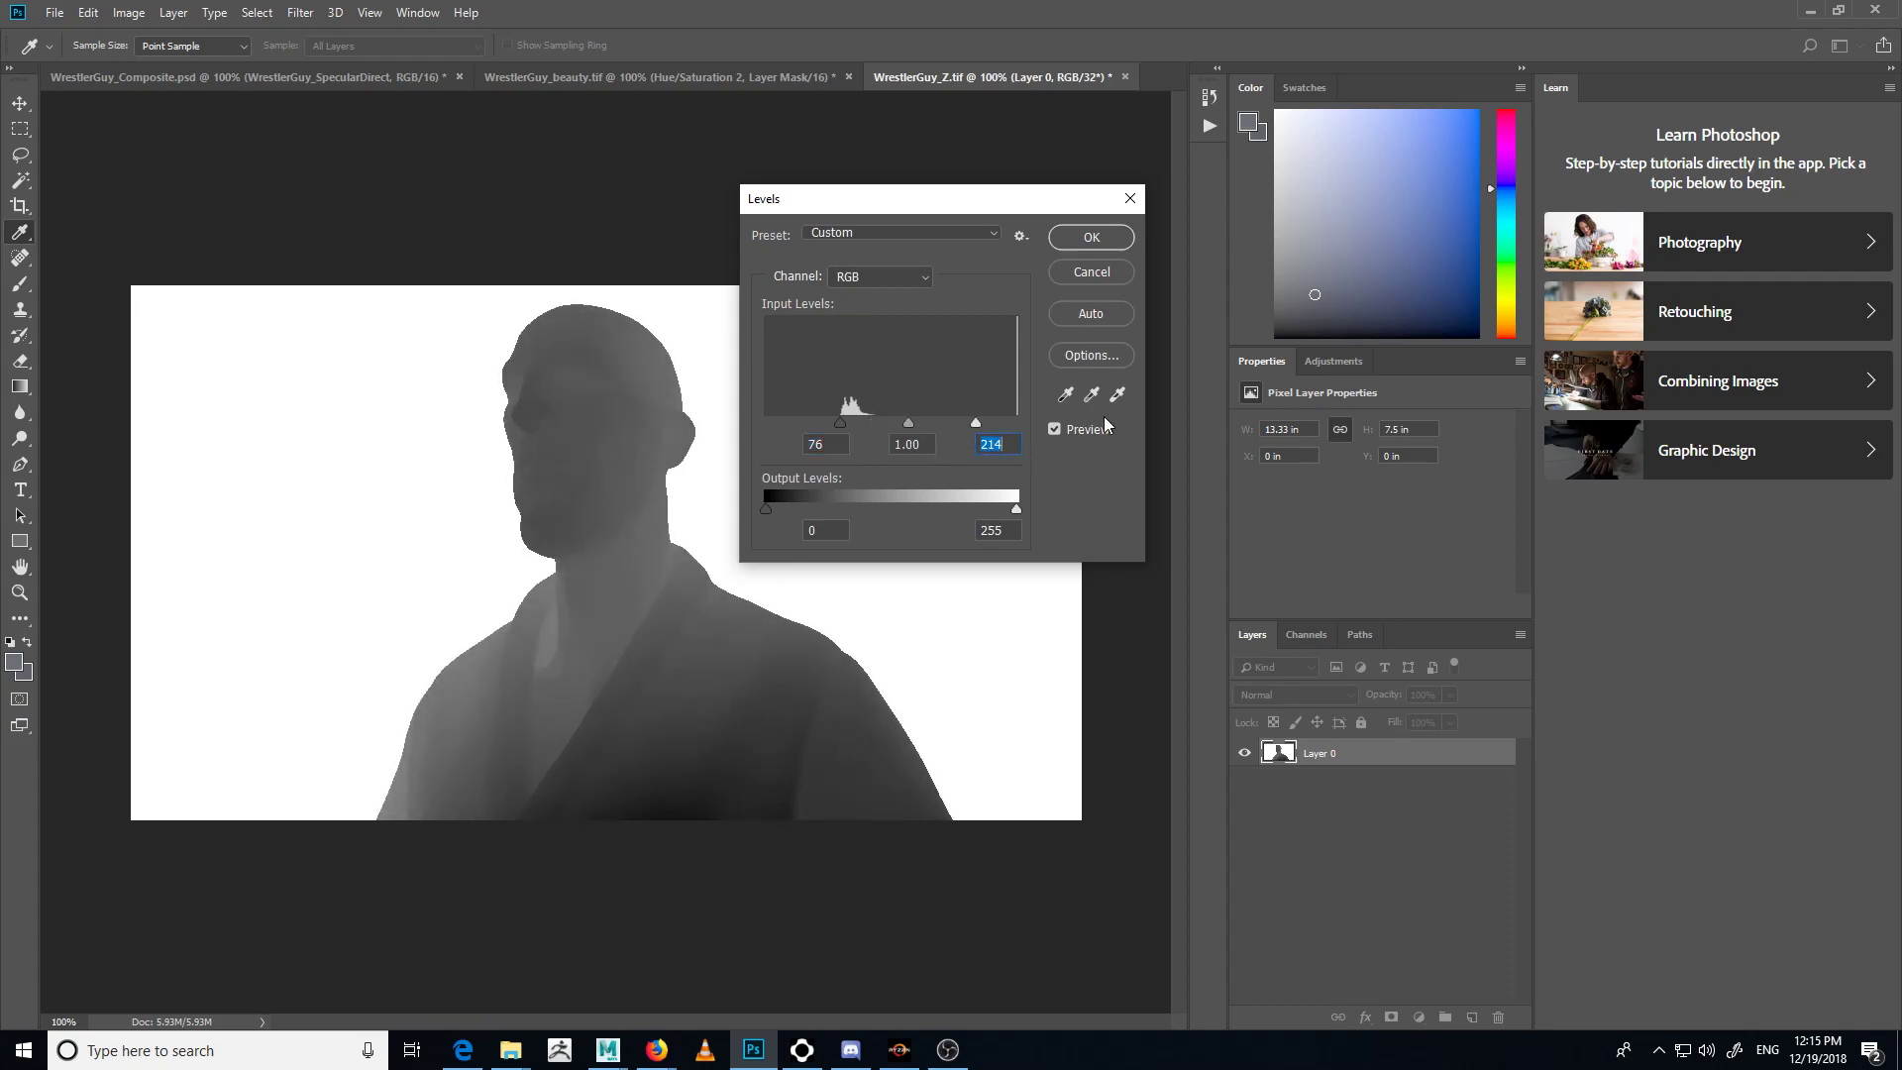
left_click(1099, 243)
key("b")
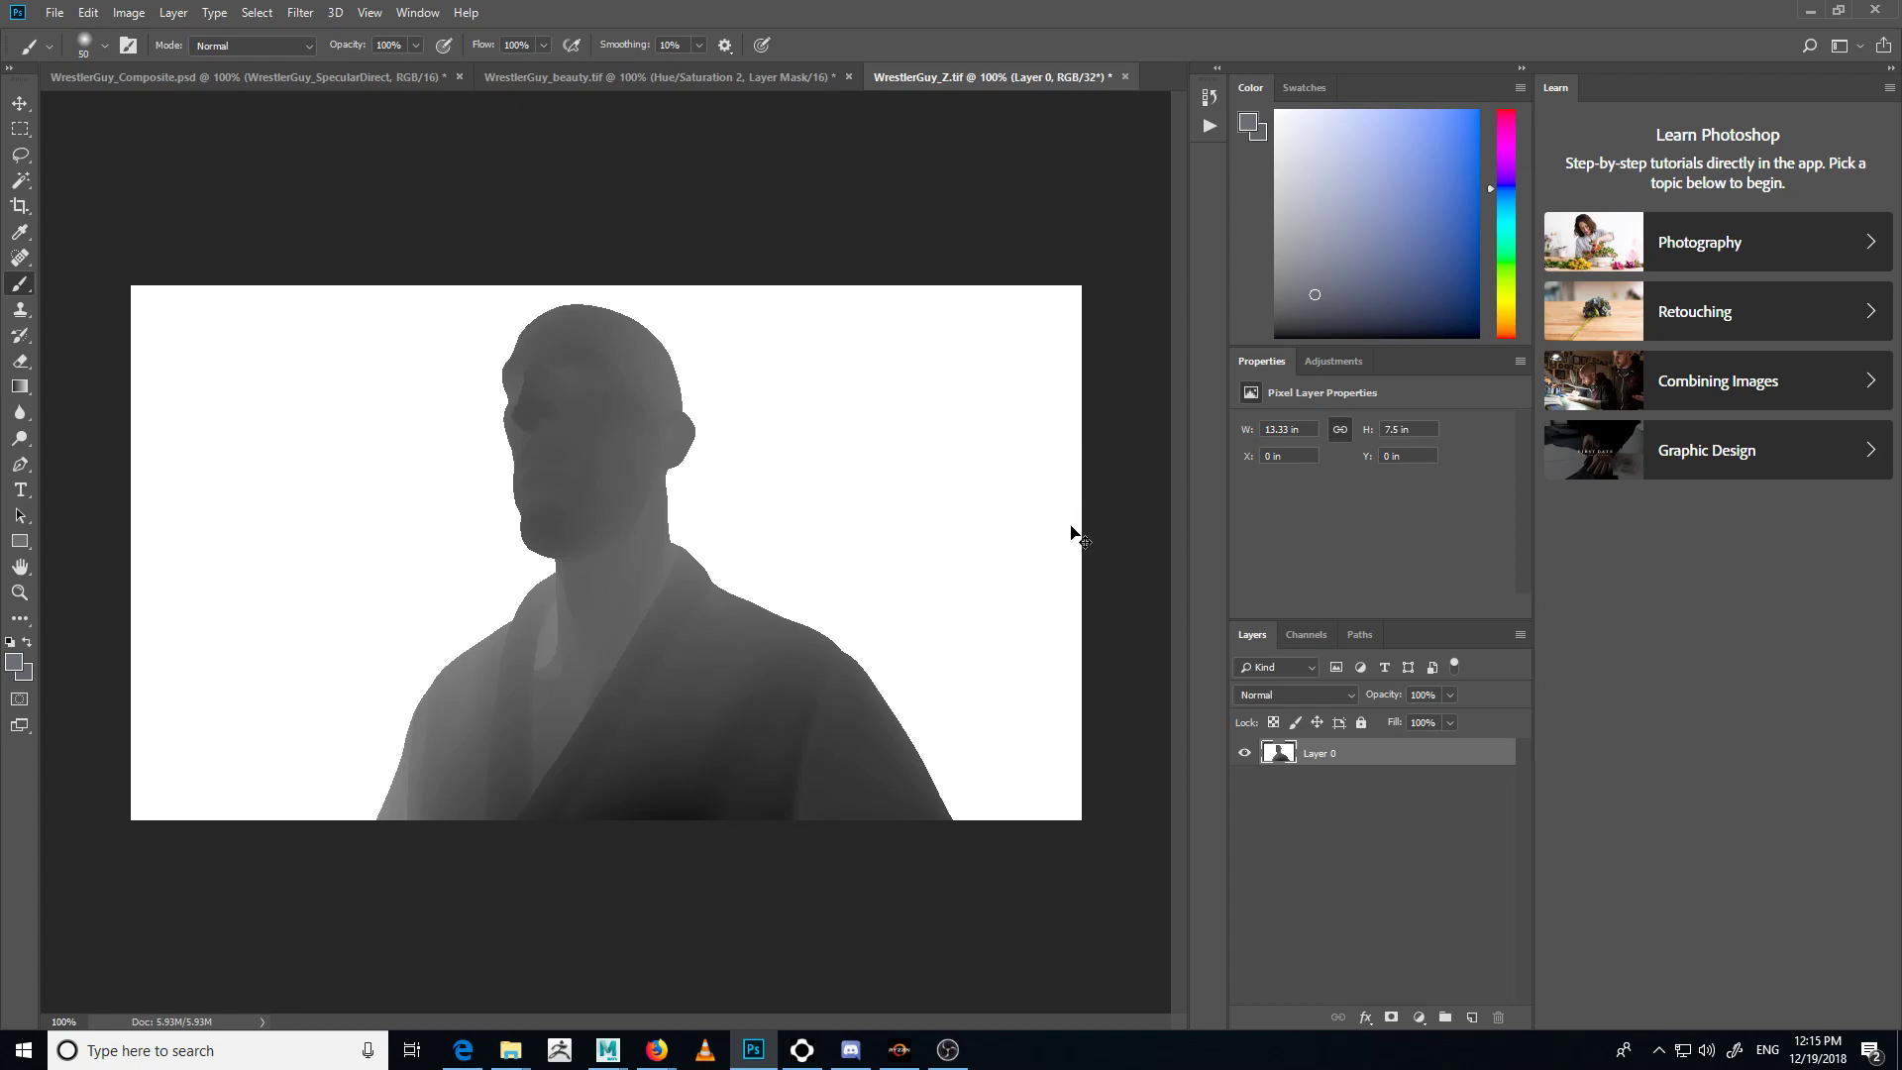
- Select the whole WrestlerGuy_Z image and convert the document to 16 bits per channel without merging layers
key("ctrl+j")
key("ctrl+z")
key("ctrl+a")
left_click(129, 13)
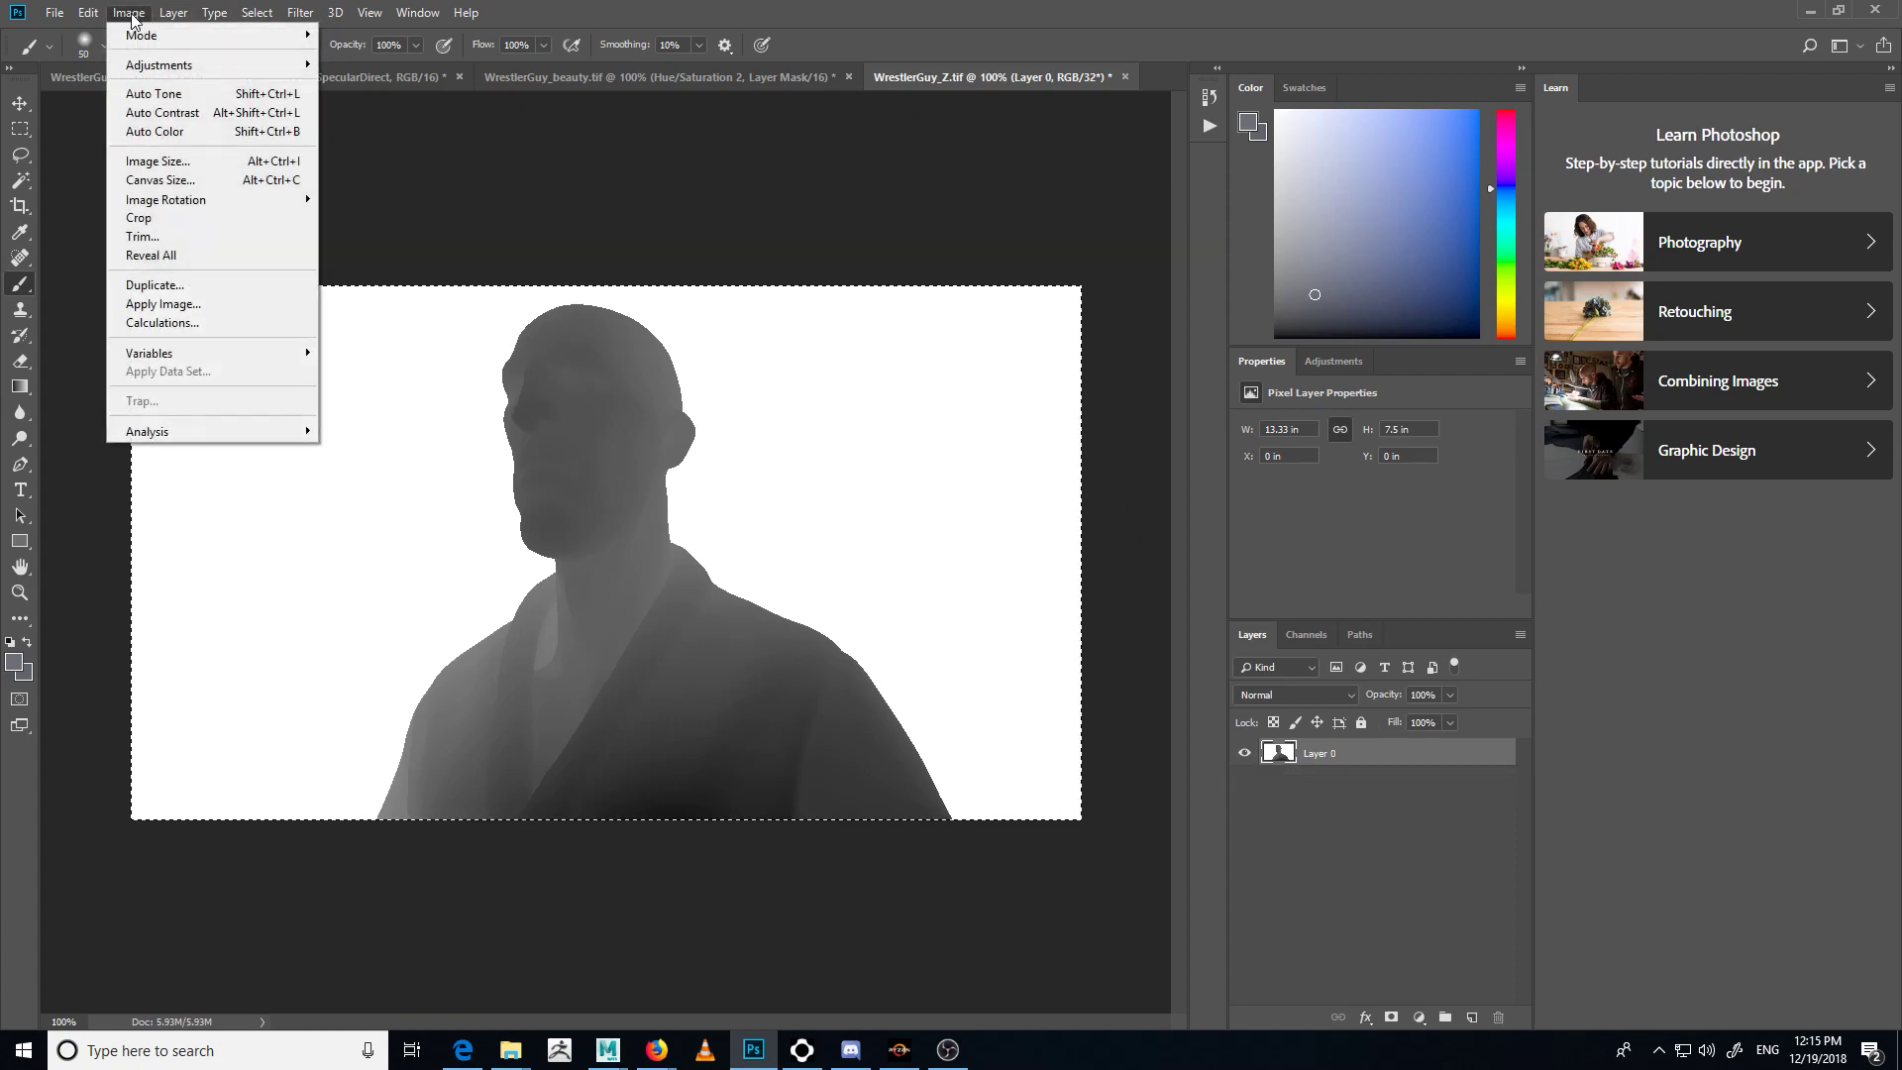
mouse_move(156, 67)
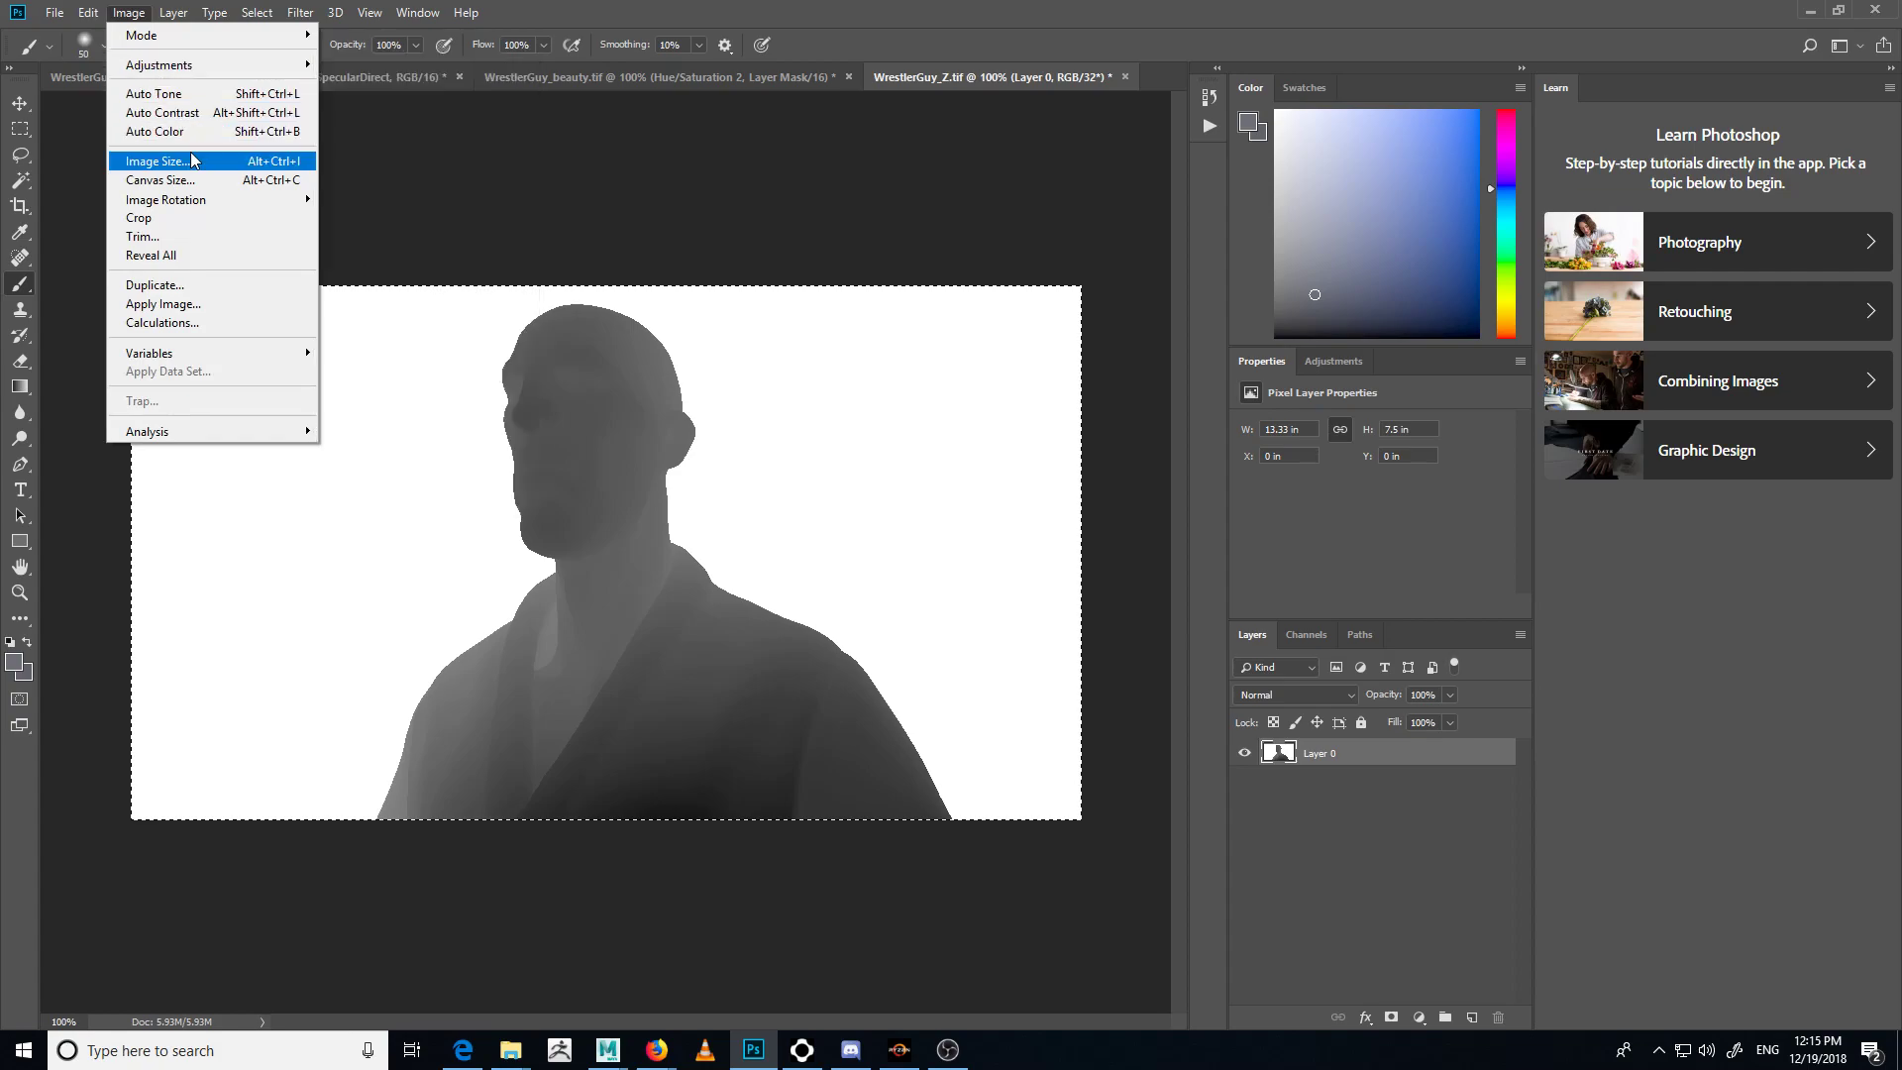
mouse_move(188, 38)
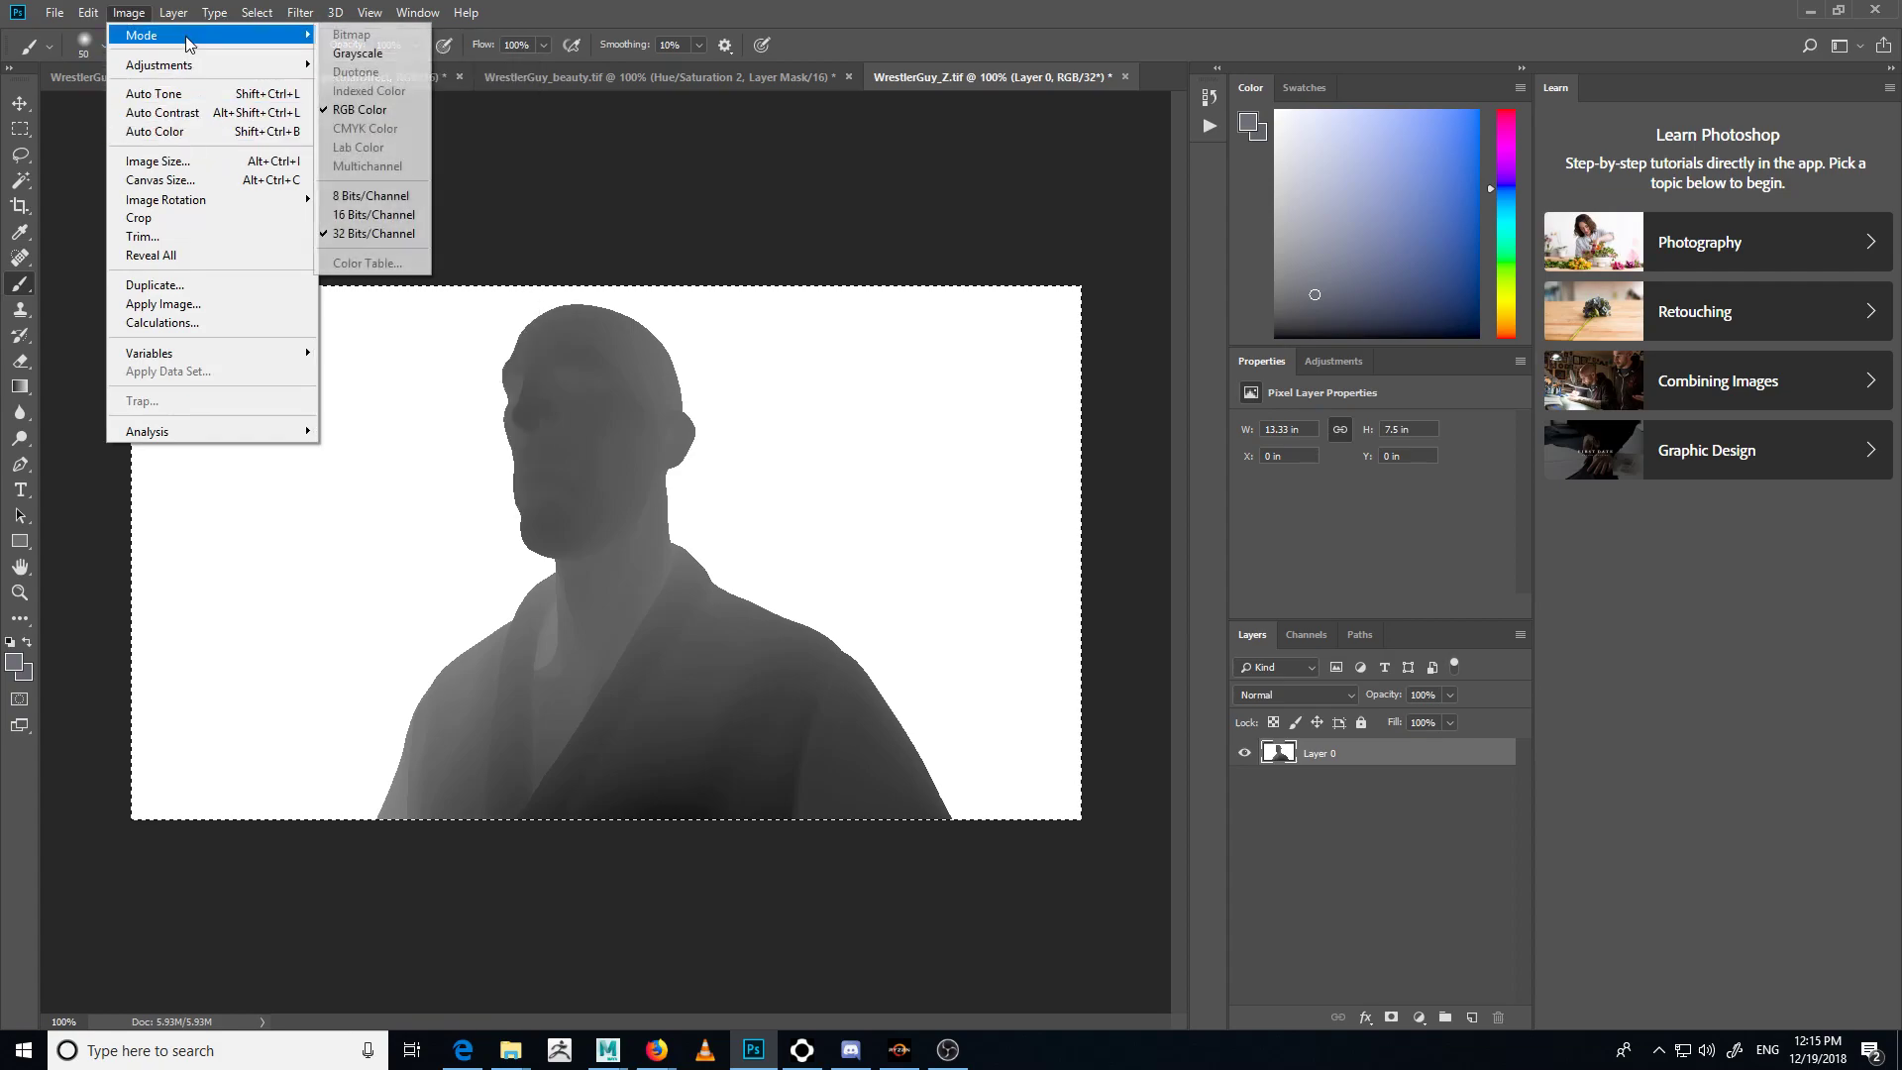
left_click(407, 220)
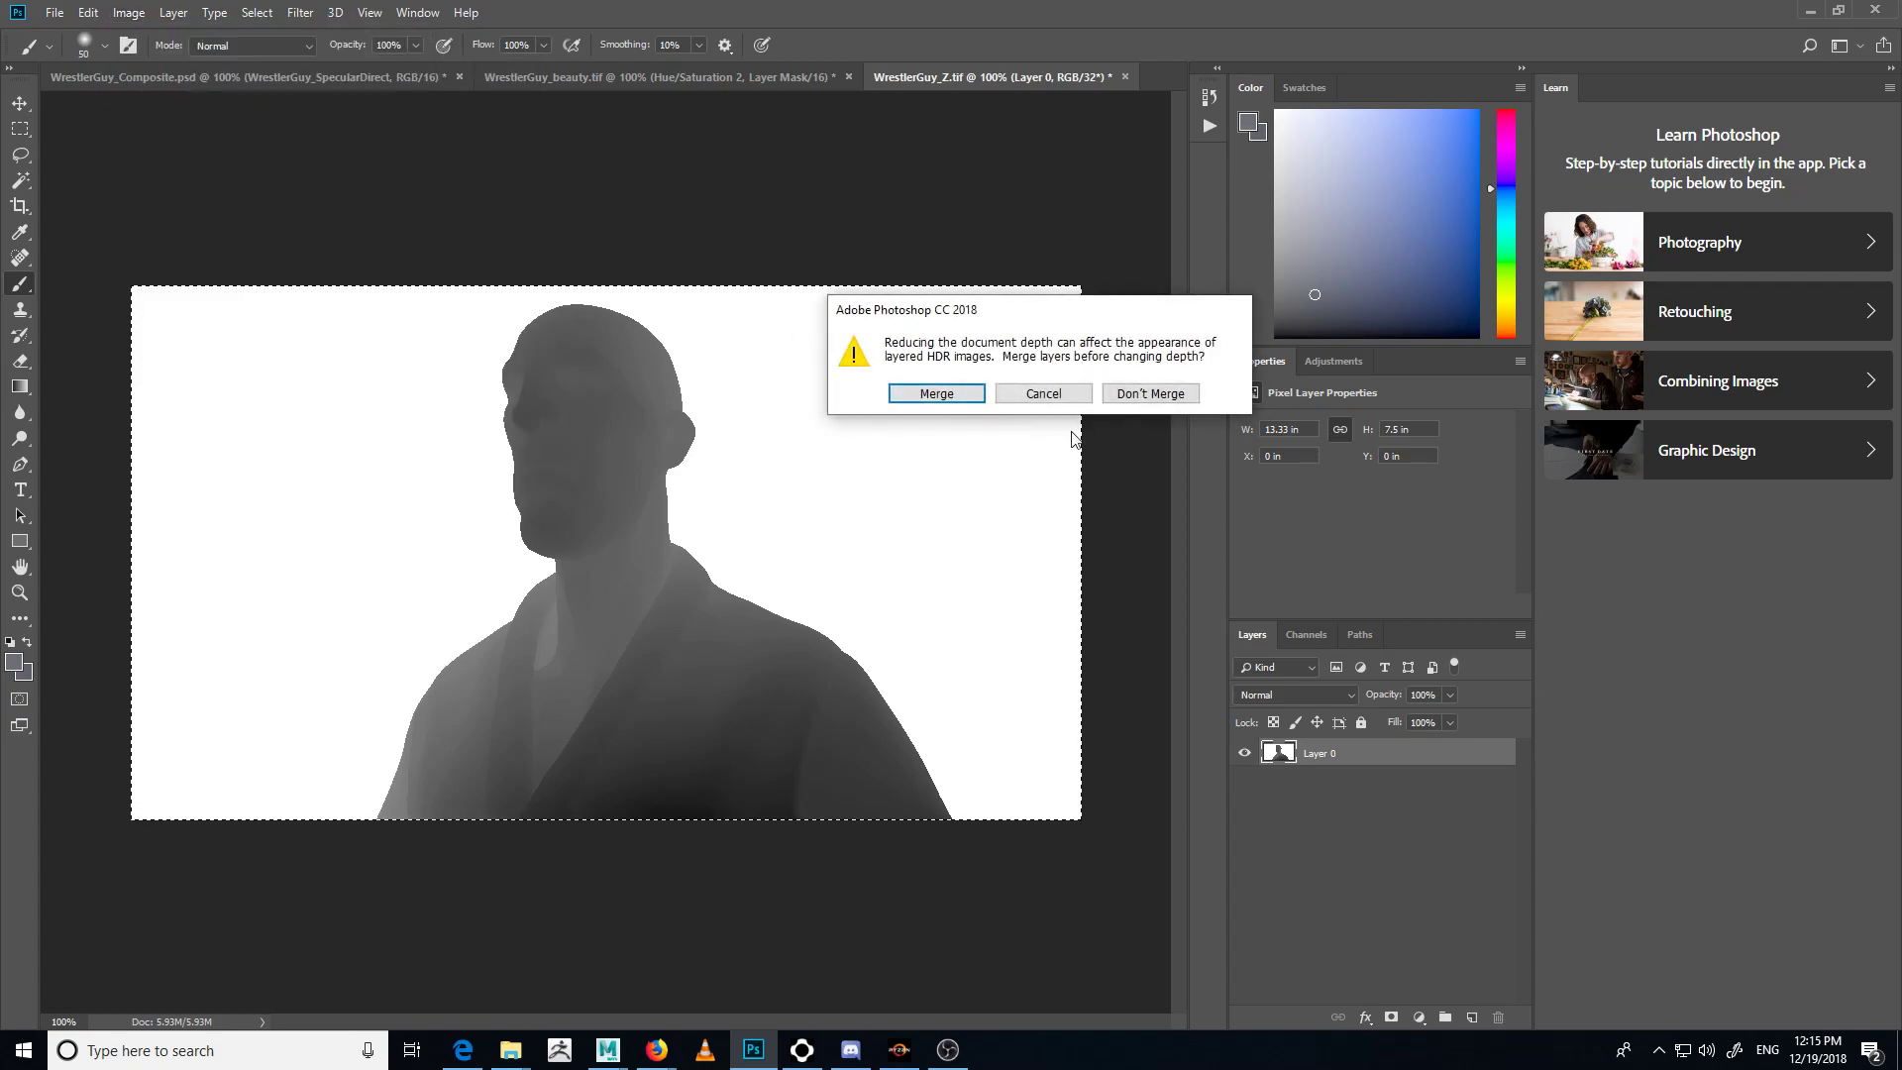
left_click(1146, 392)
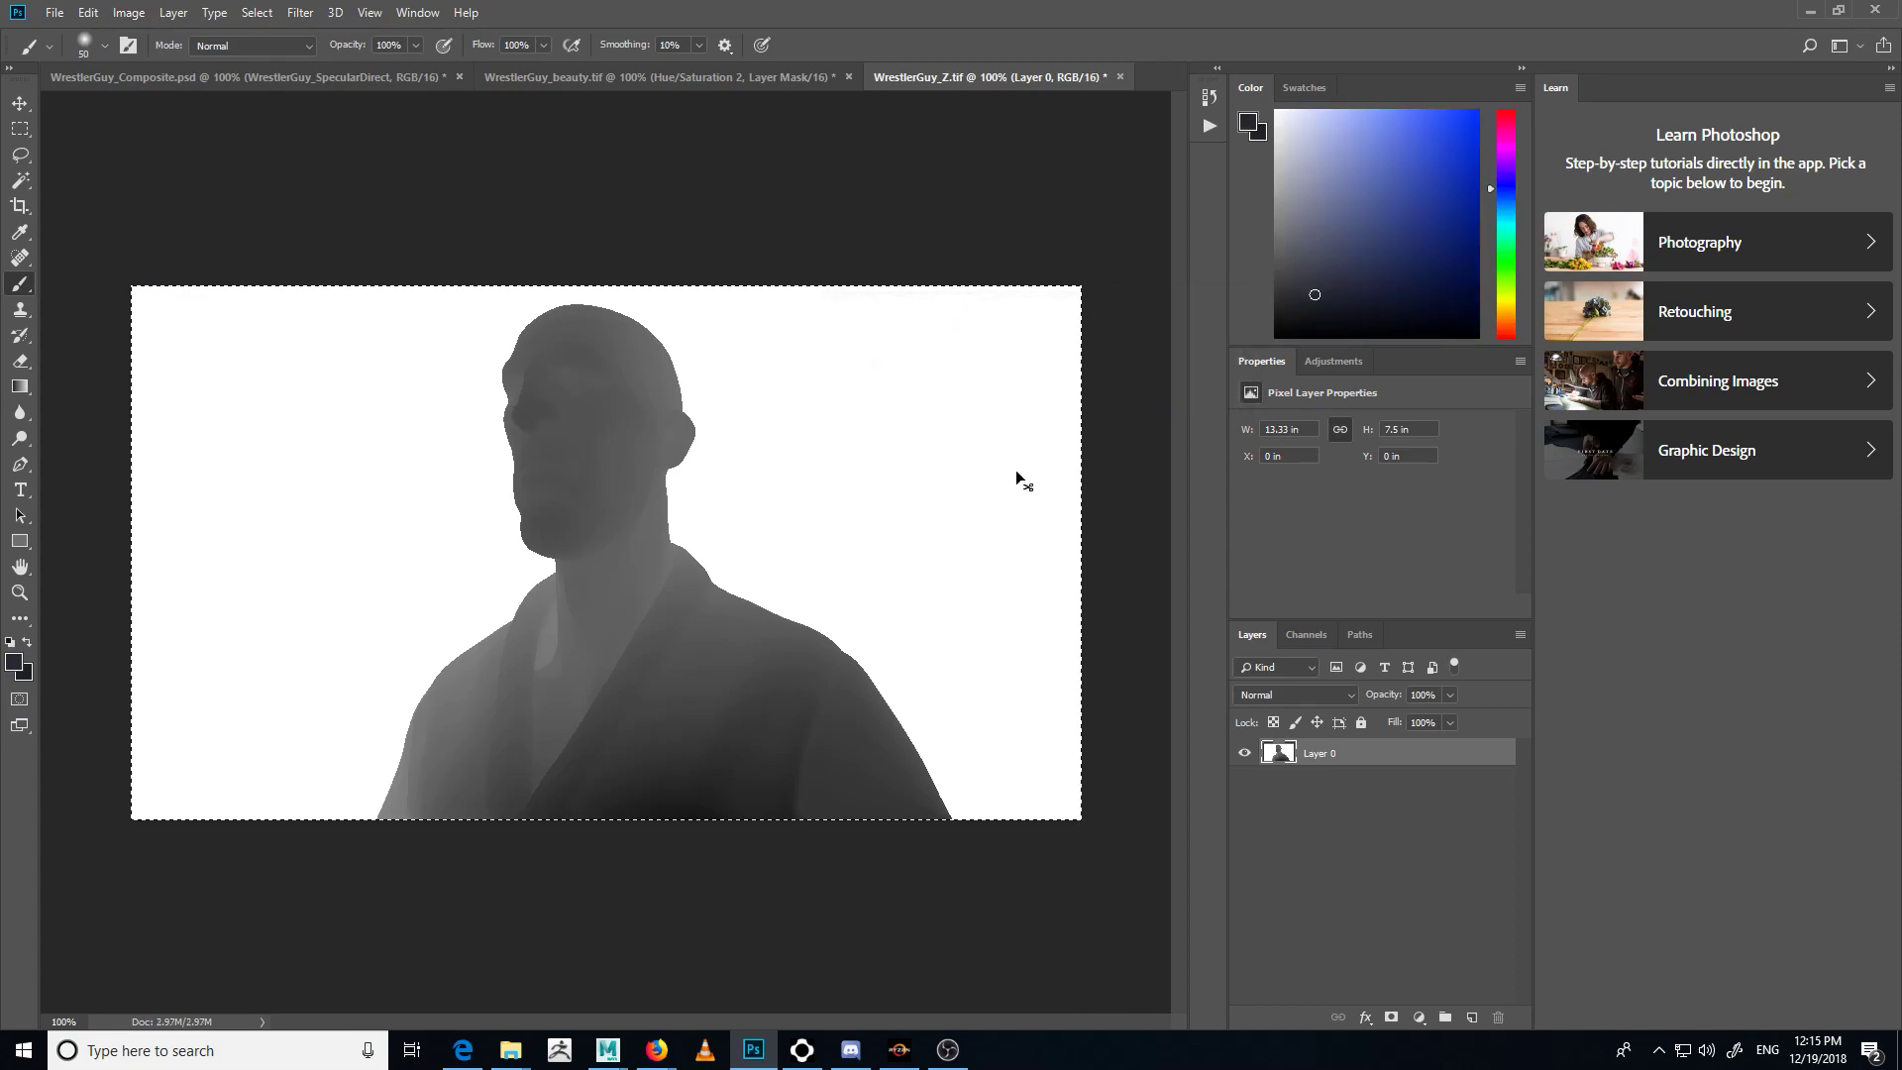
- Invert the depth image and paste it into WrestlerGuy_beauty.tif inside Group 1 as a layer named zDepth
key("ctrl+i")
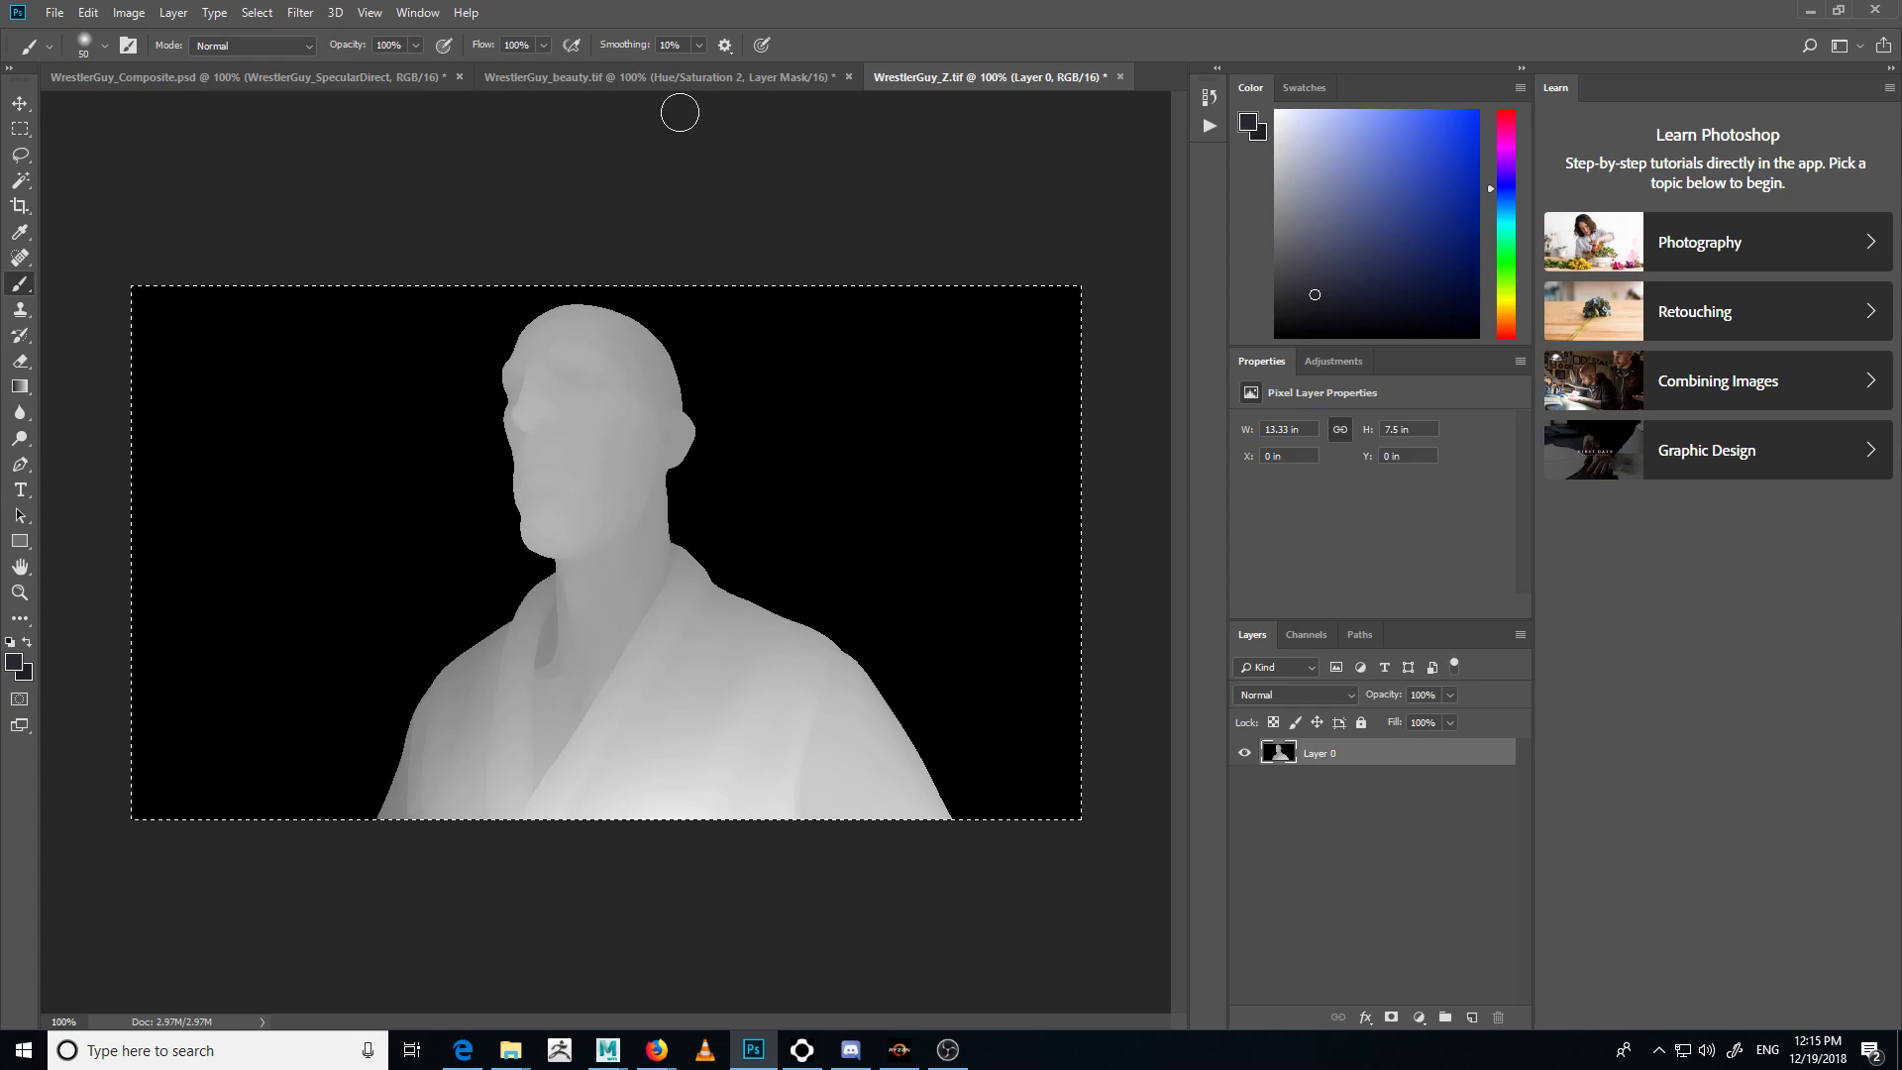
left_click(541, 81)
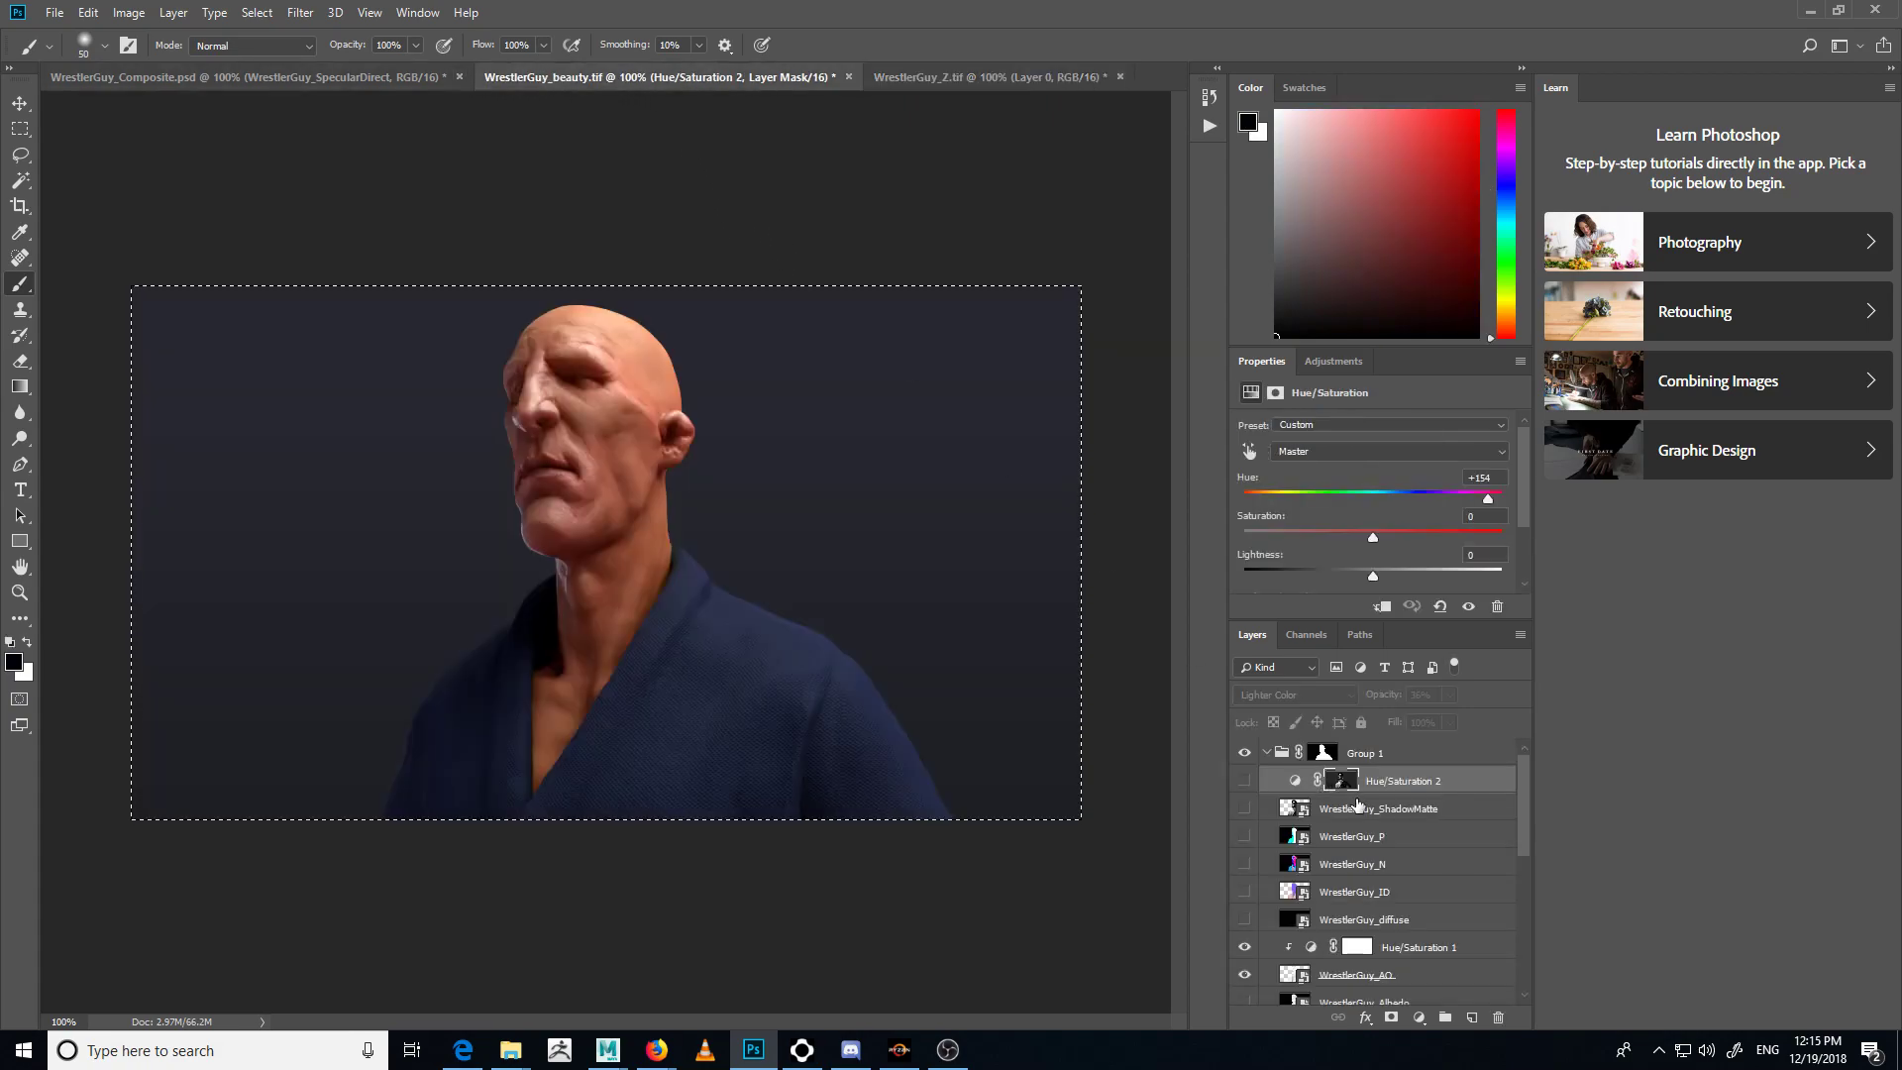
left_click(1377, 754)
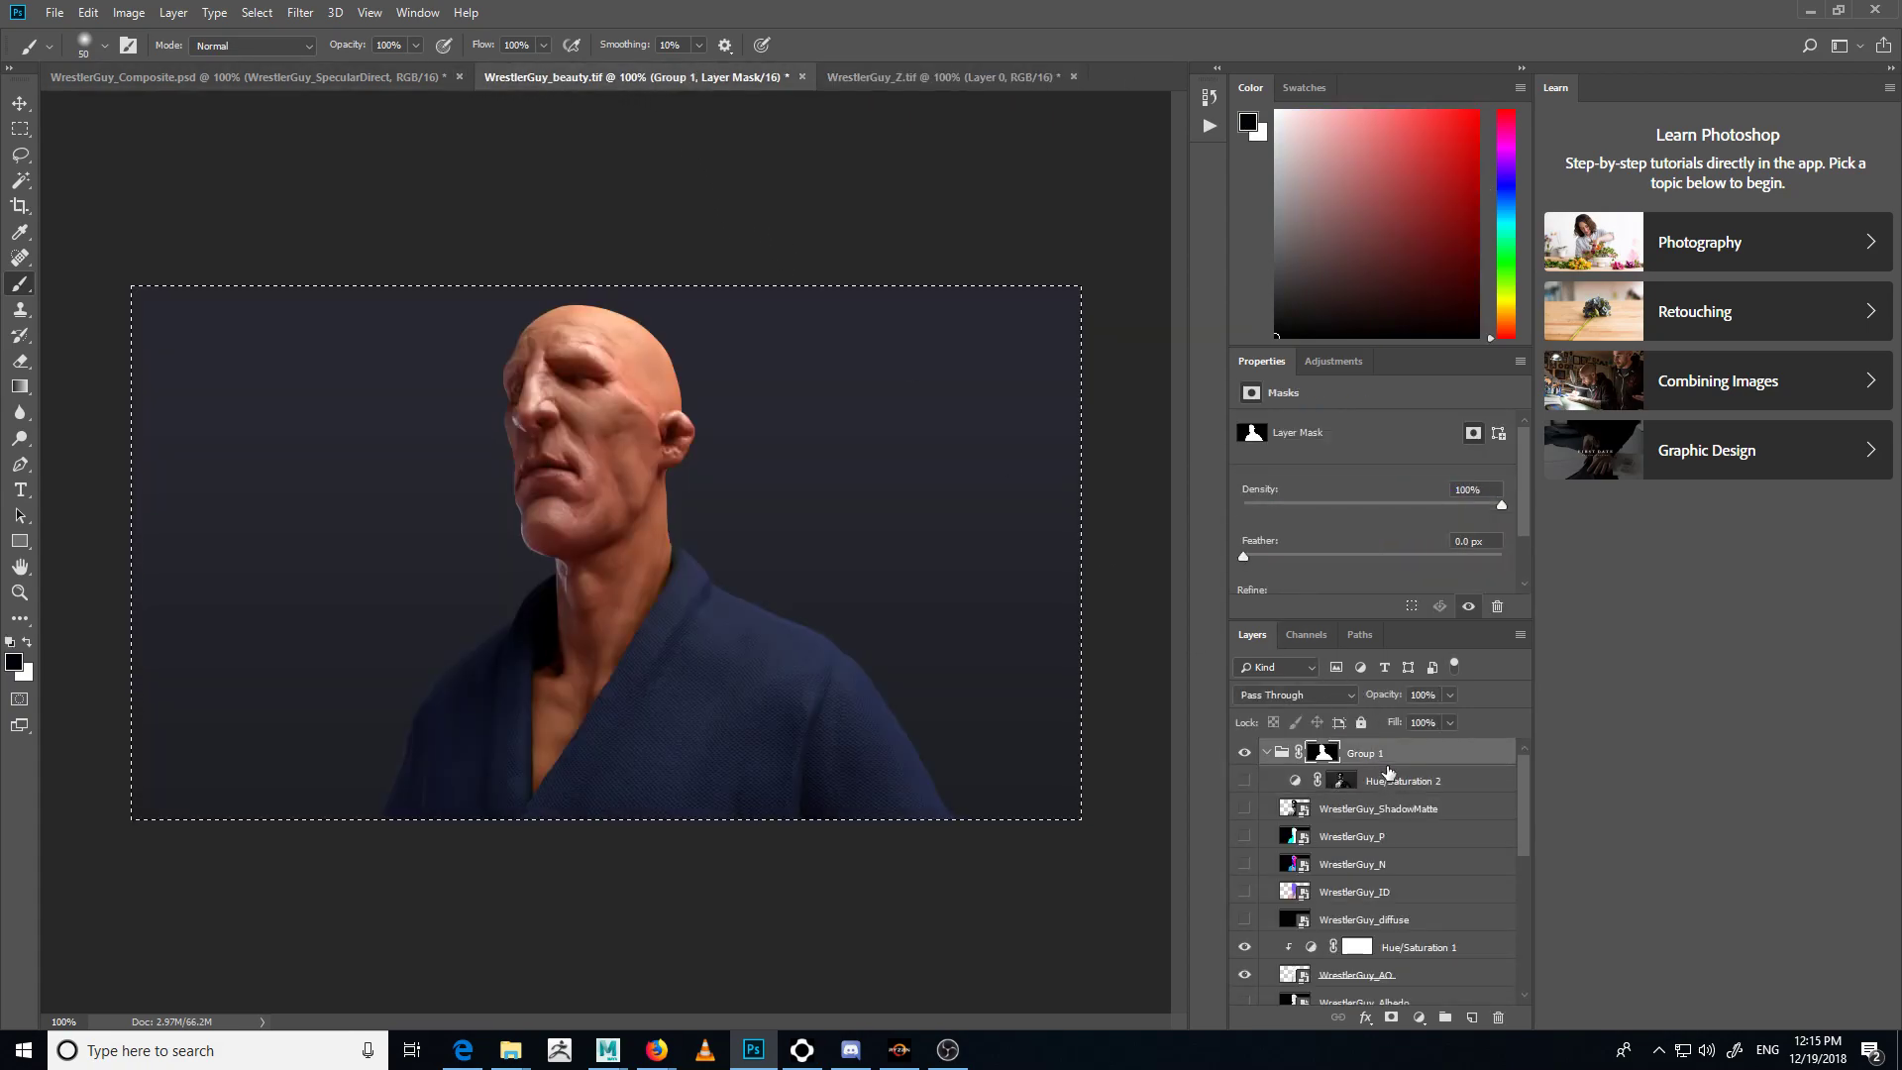
key("ctrl+v")
double_click(1343, 782)
type("zD")
key("Return")
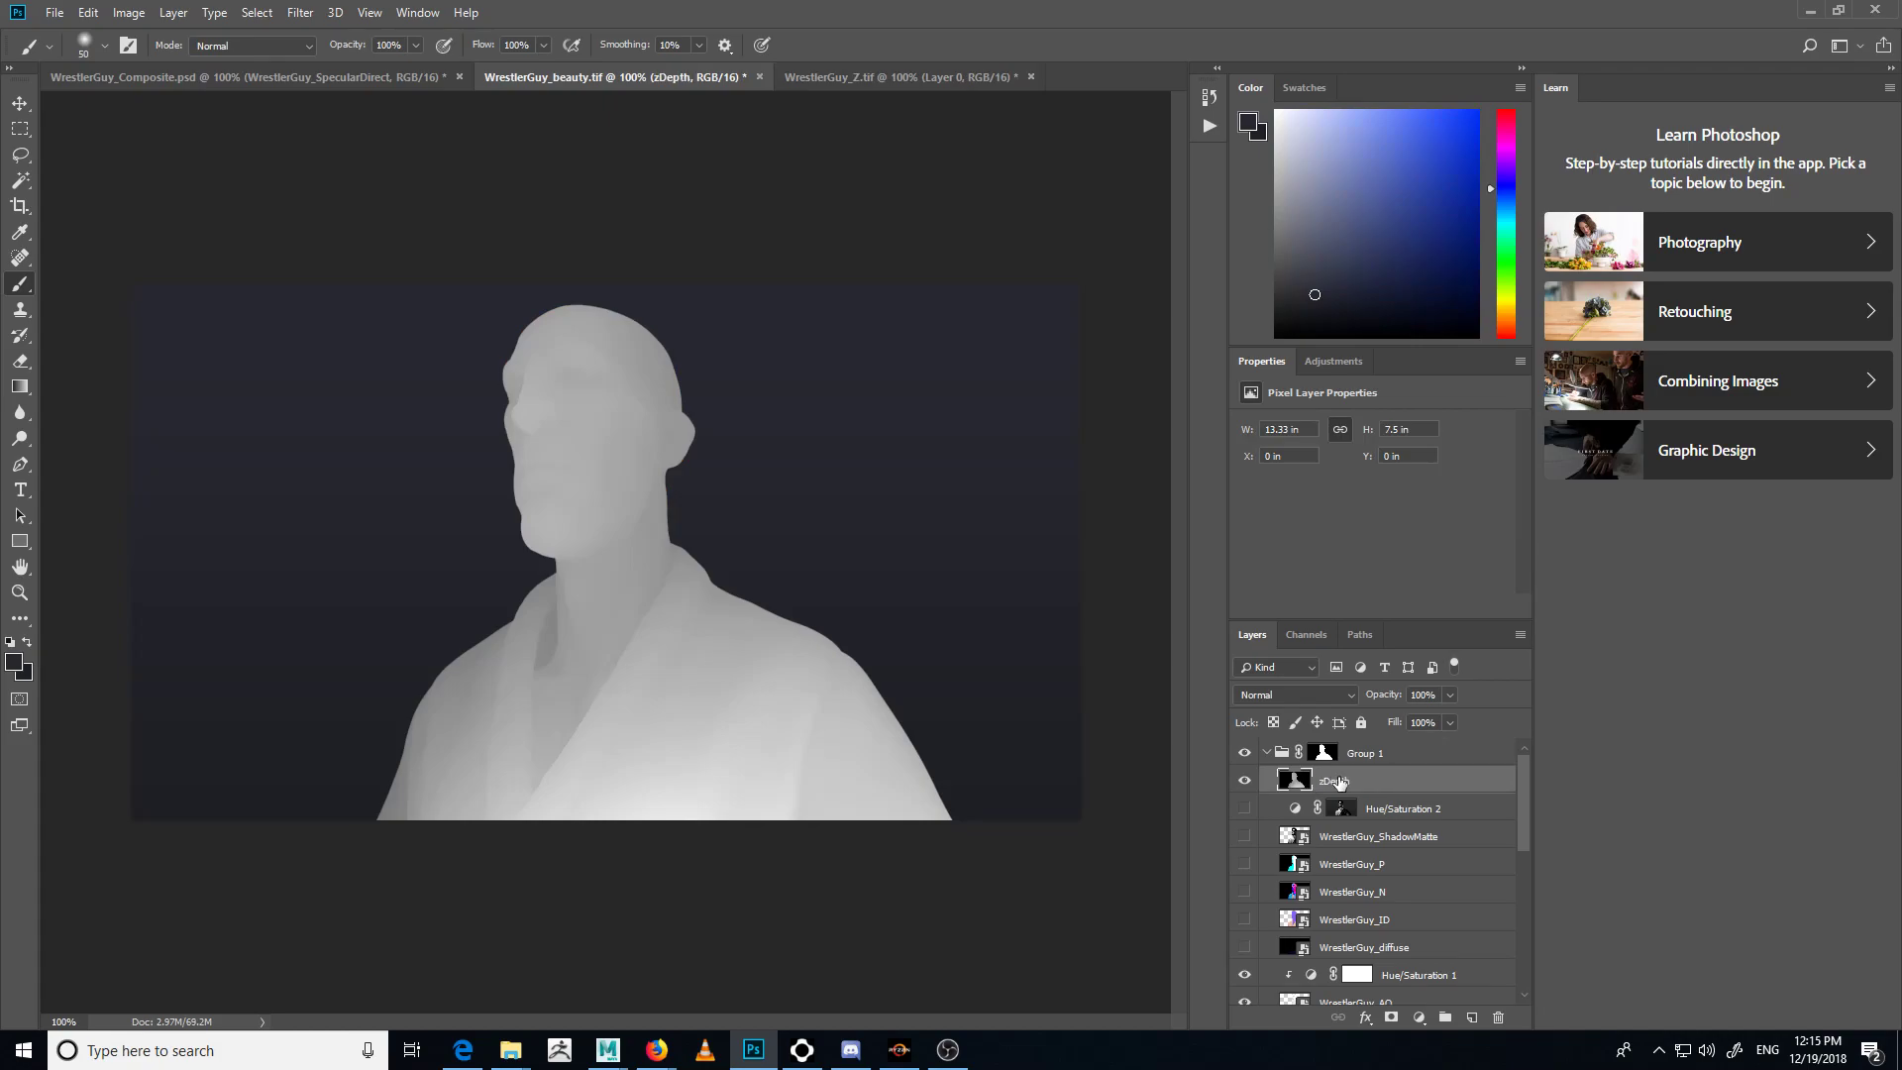
- Create a new alpha channel and load the zDepth layer's full area as a selection
left_click(1307, 635)
left_click(1470, 1018)
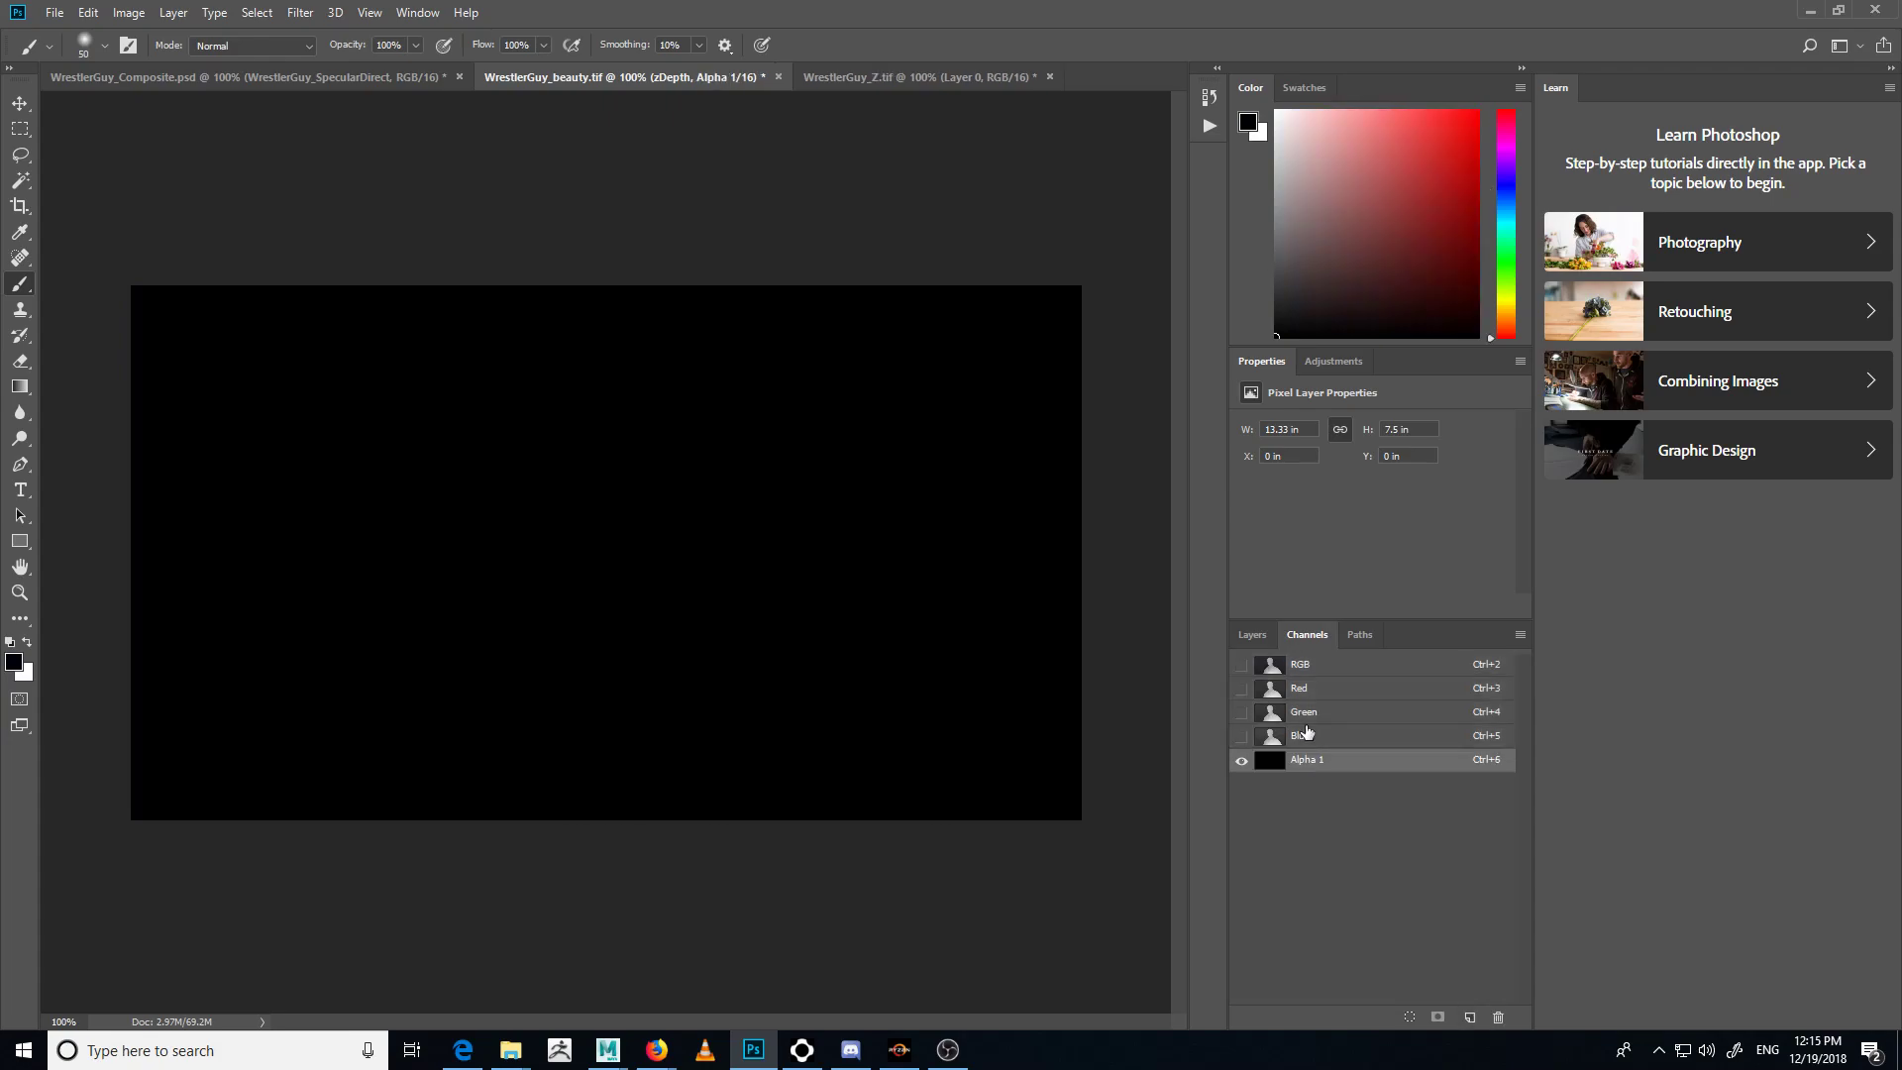
left_click(1252, 635)
left_click(1322, 783)
left_click(1293, 780, "ctrl")
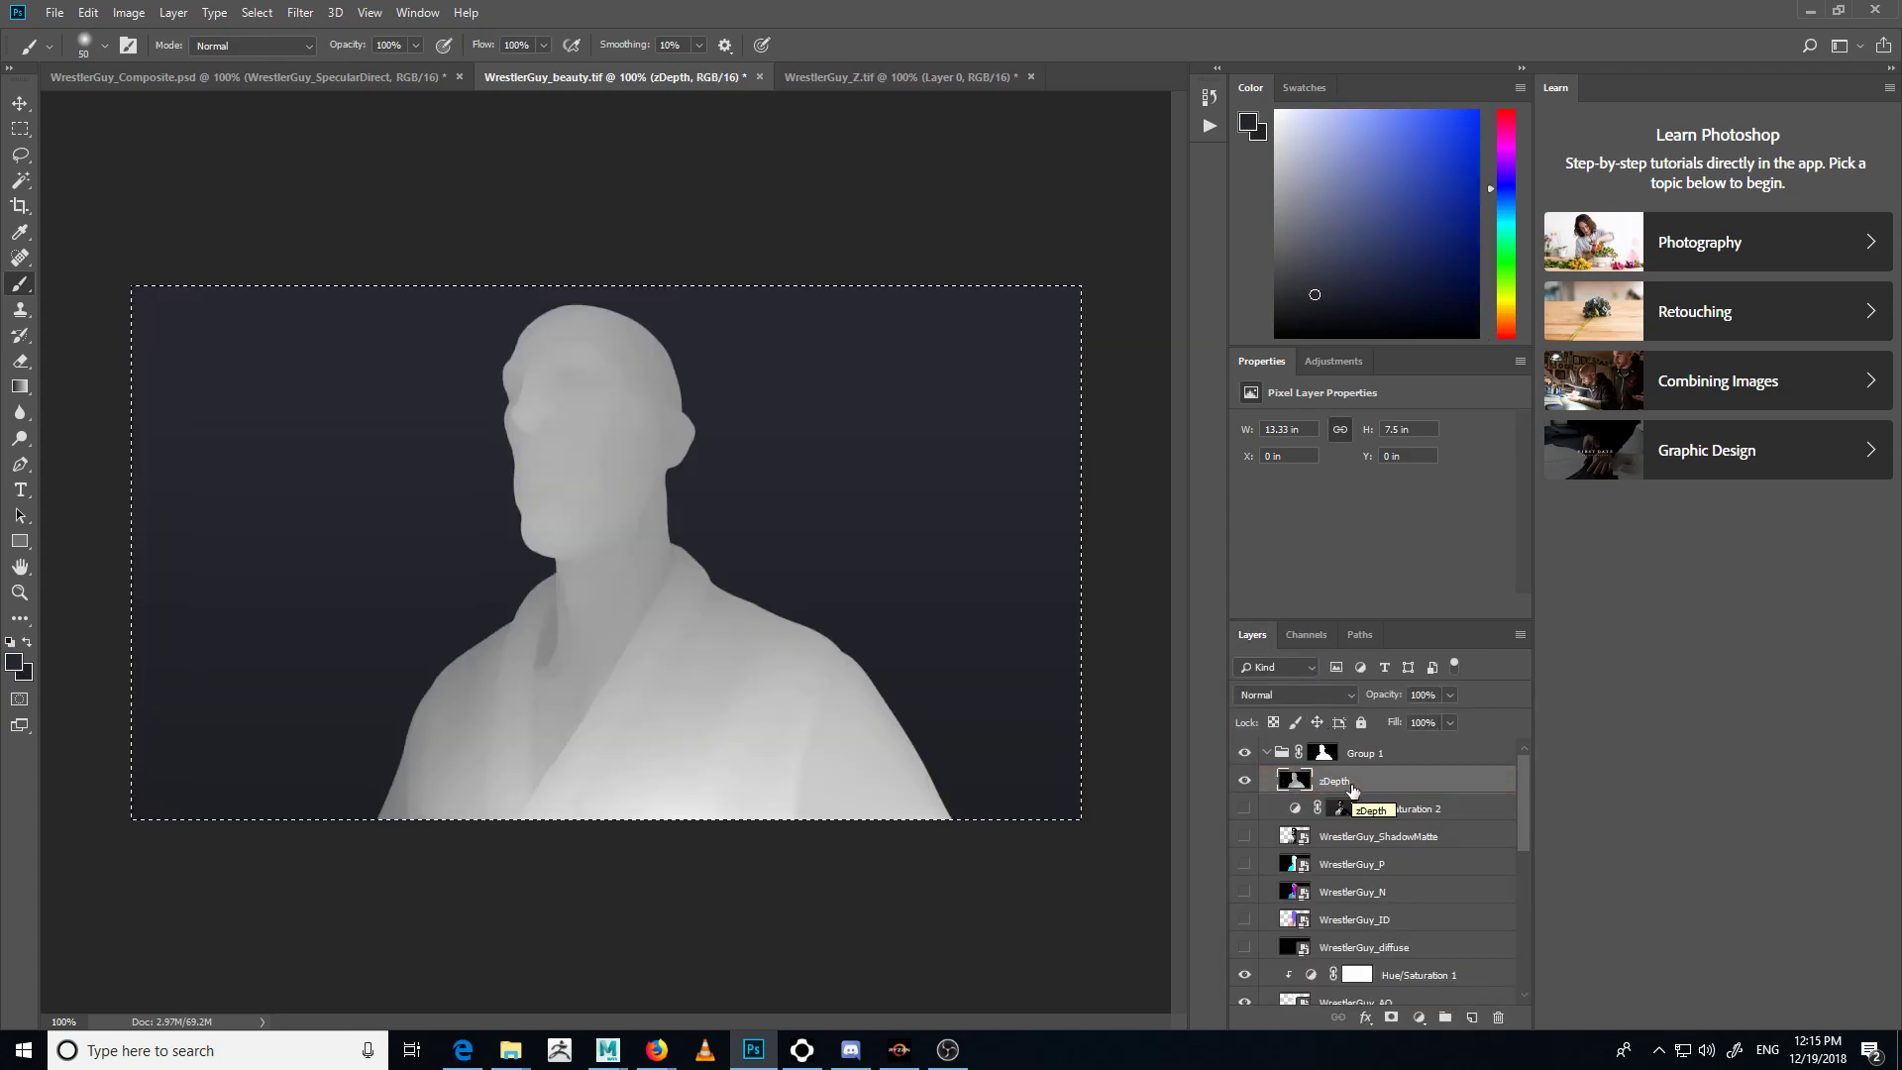
- Move the zDepth layer out of Group 1 to the top of the layer stack
left_click(1245, 781, "alt")
left_click(1244, 781, "alt")
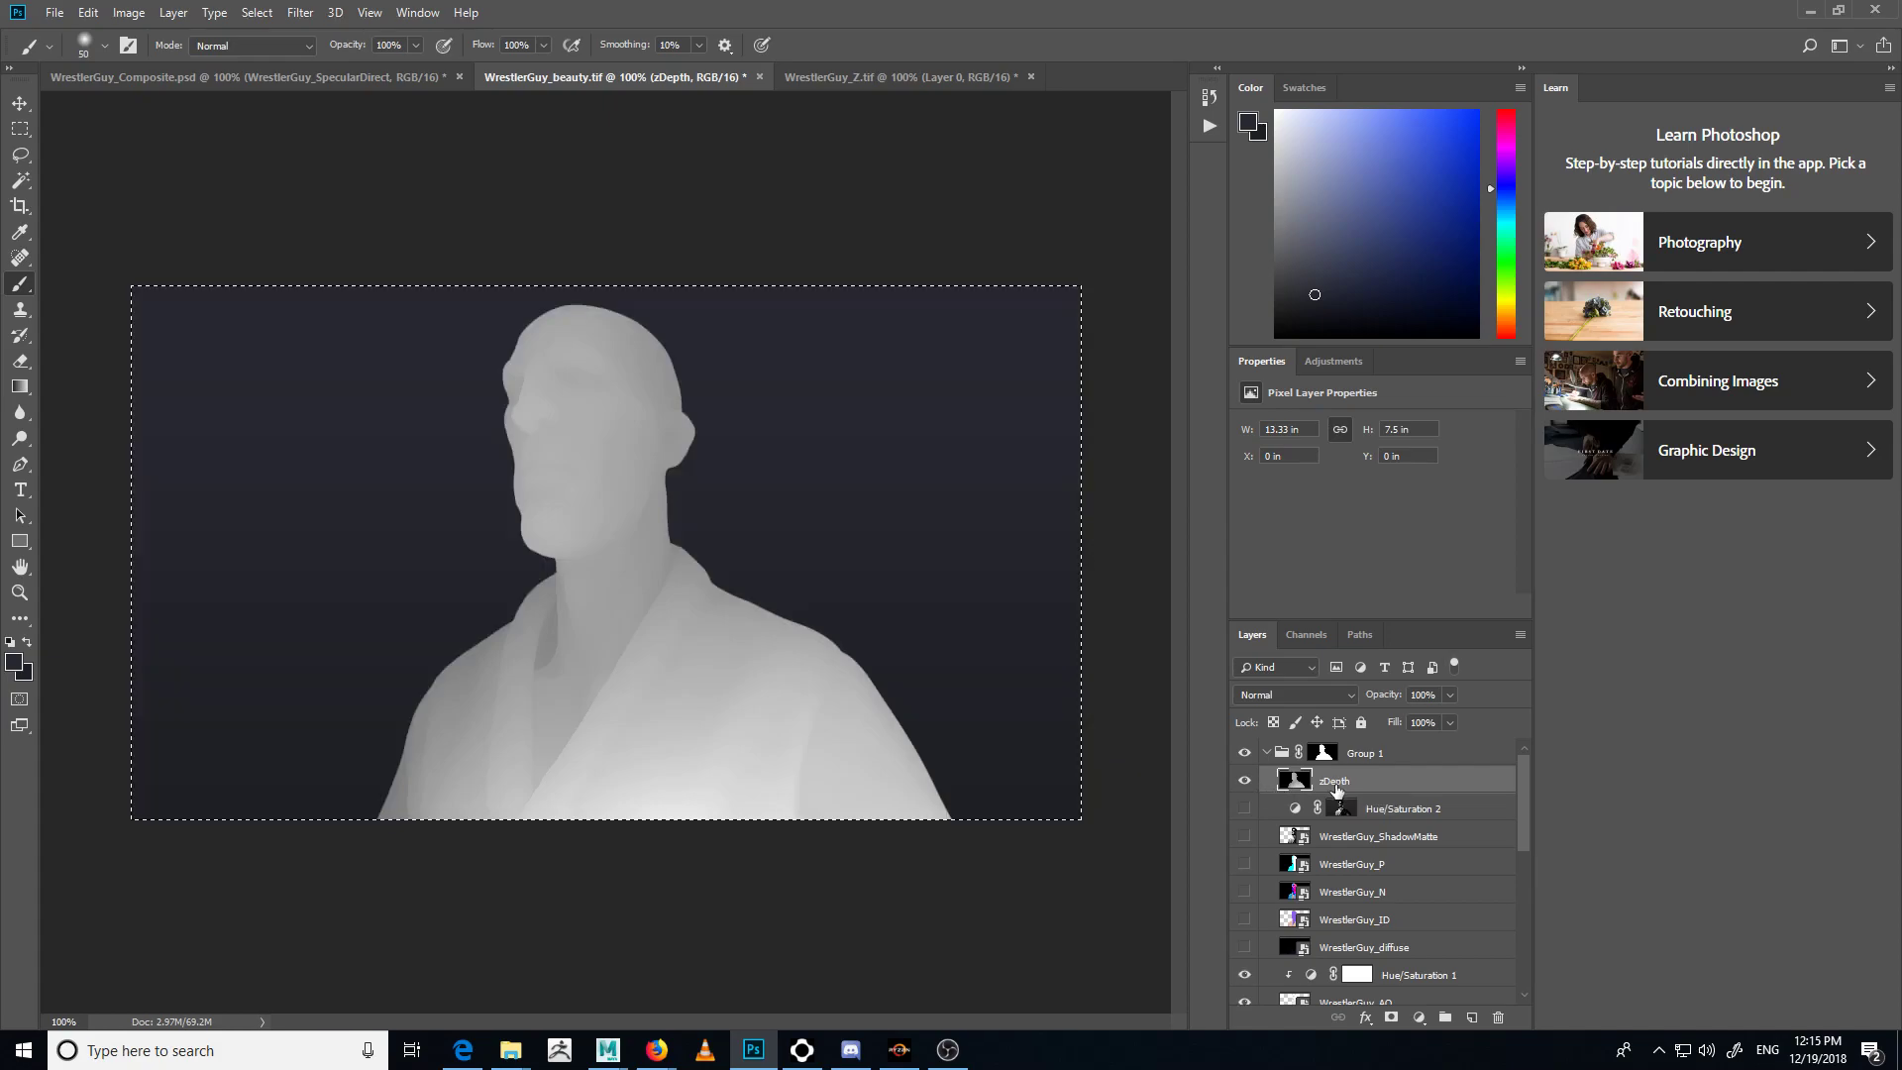
left_click_drag(1375, 788, 1338, 742)
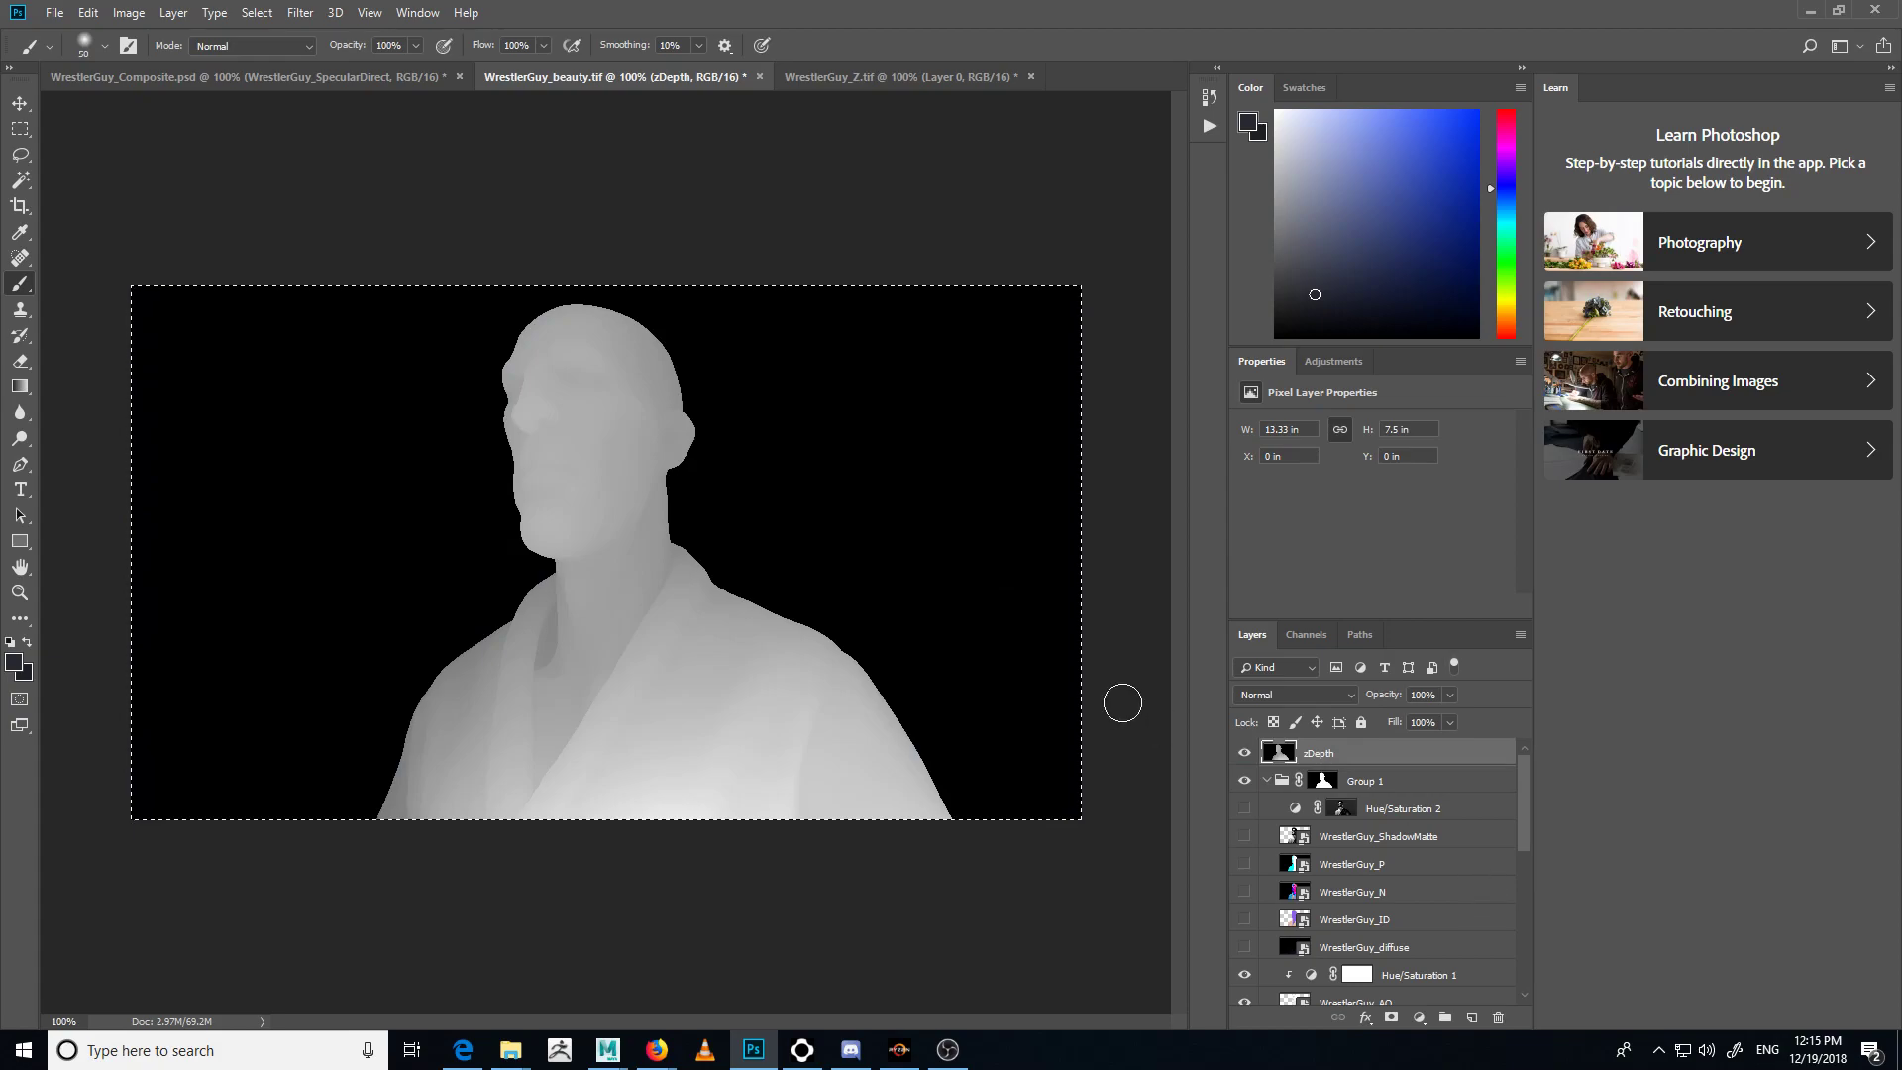
- Paste the depth image into the Alpha 1 channel, restore the RGB view and hide the zDepth layer
left_click(1304, 636)
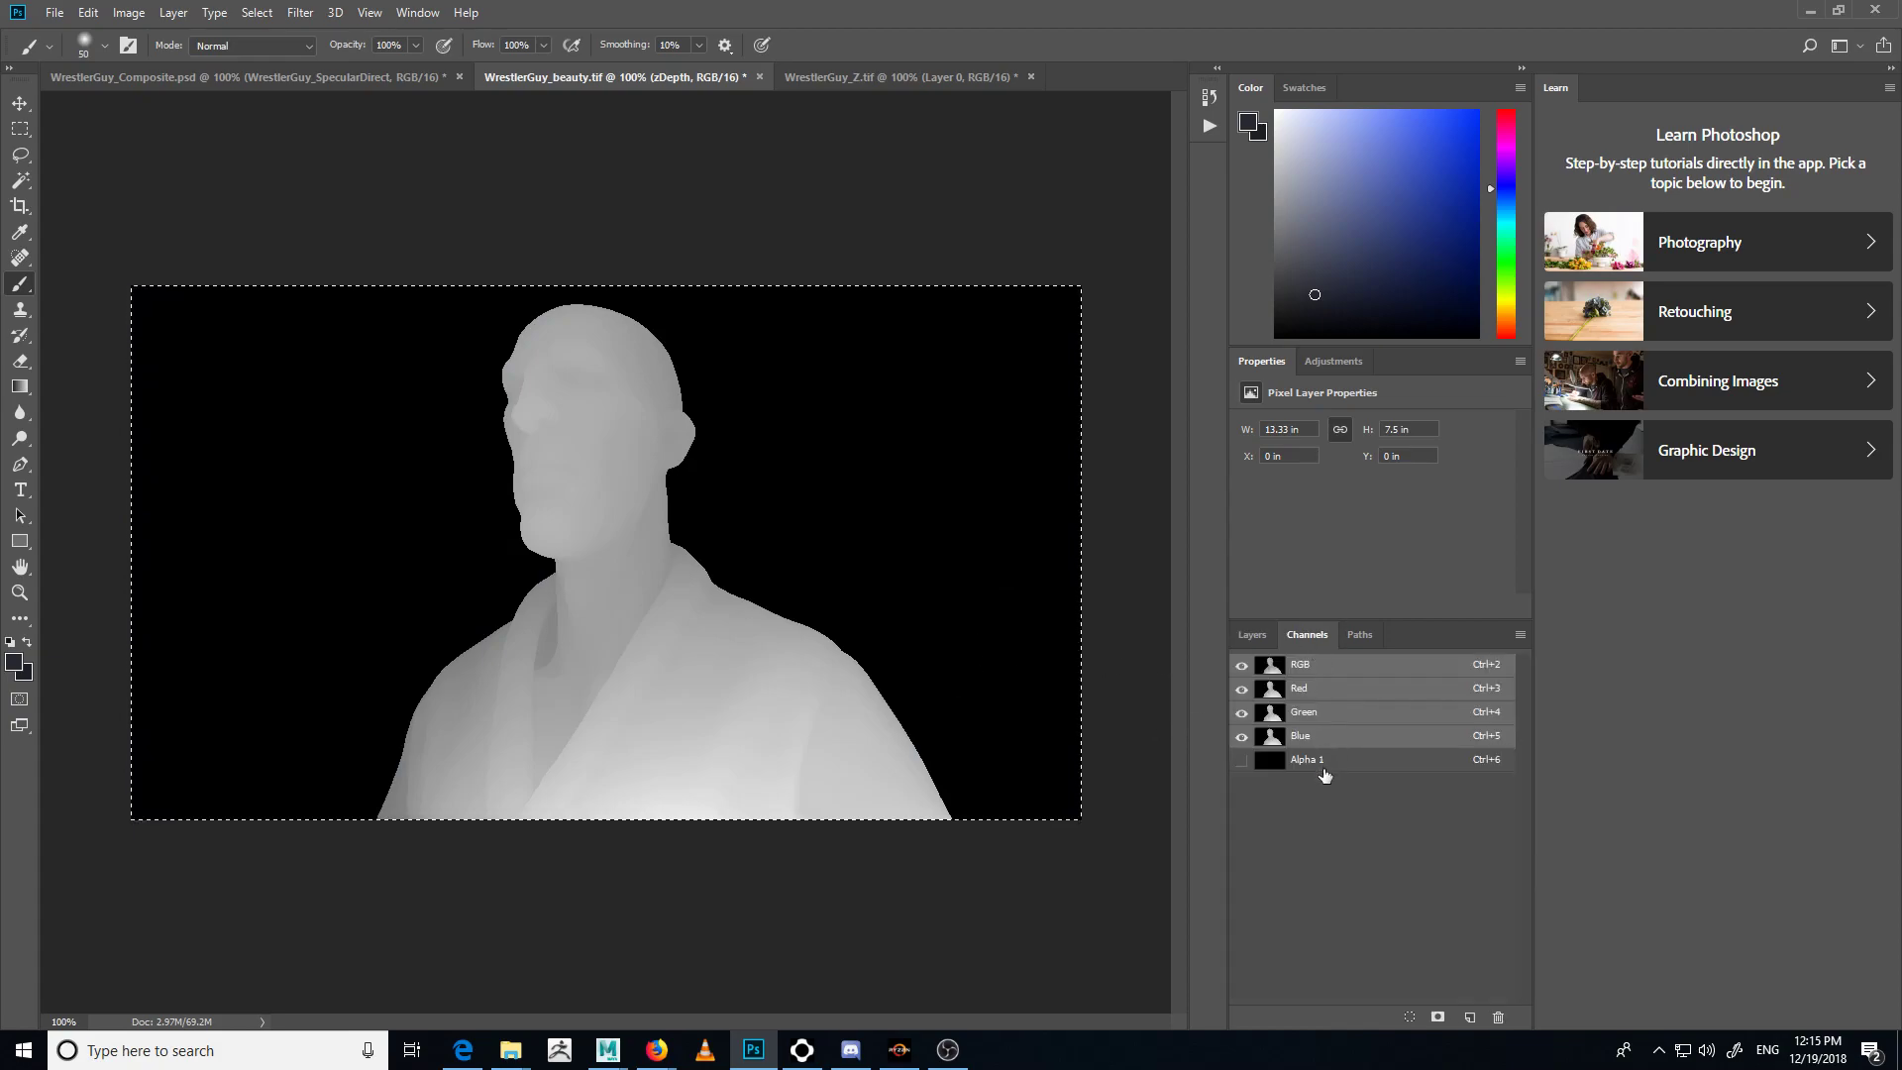
left_click(1325, 777)
left_click(1244, 666)
left_click(1264, 636)
left_click(1244, 753)
left_click(1399, 783)
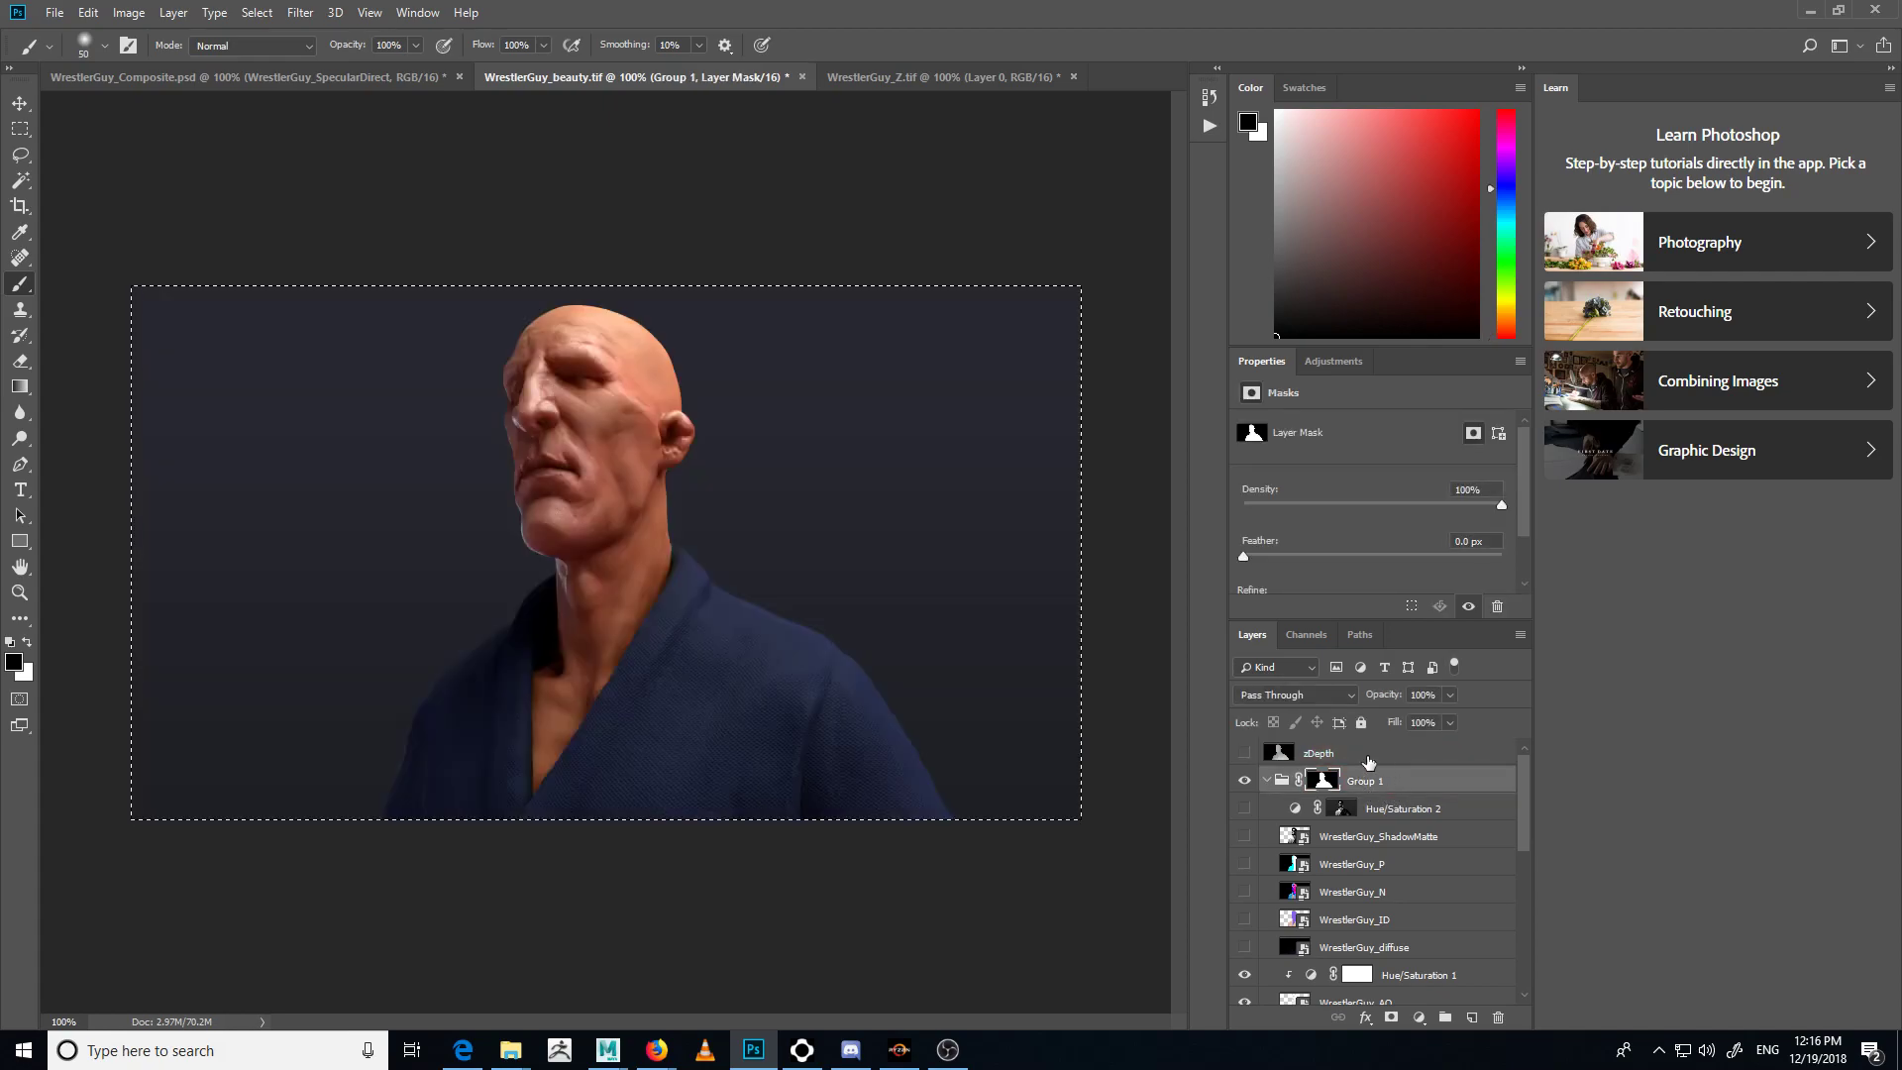
- Clear the selection, stamp all visible layers into a new layer above zDepth and duplicate that merged layer
left_click(1316, 759)
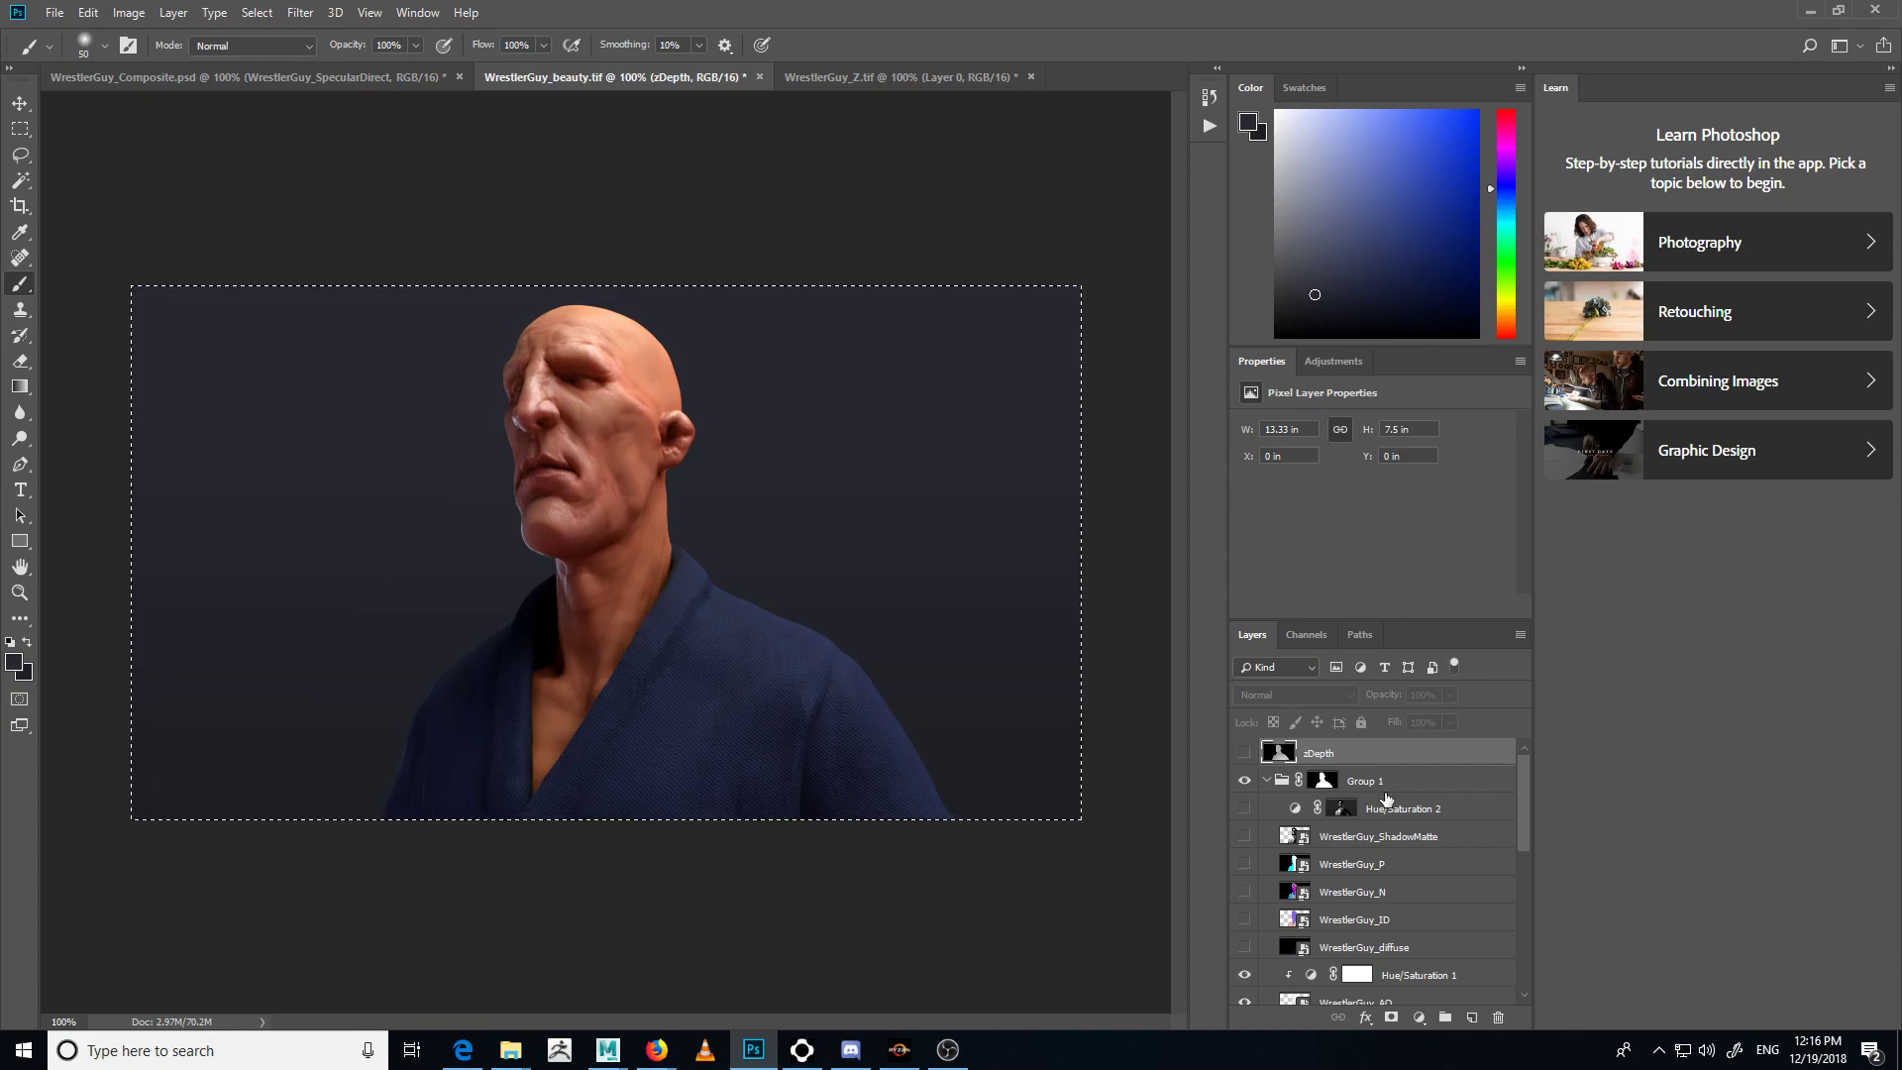
left_click(1387, 790)
left_click(1399, 762)
key("ctrl+d")
key("ctrl+shift+alt+e")
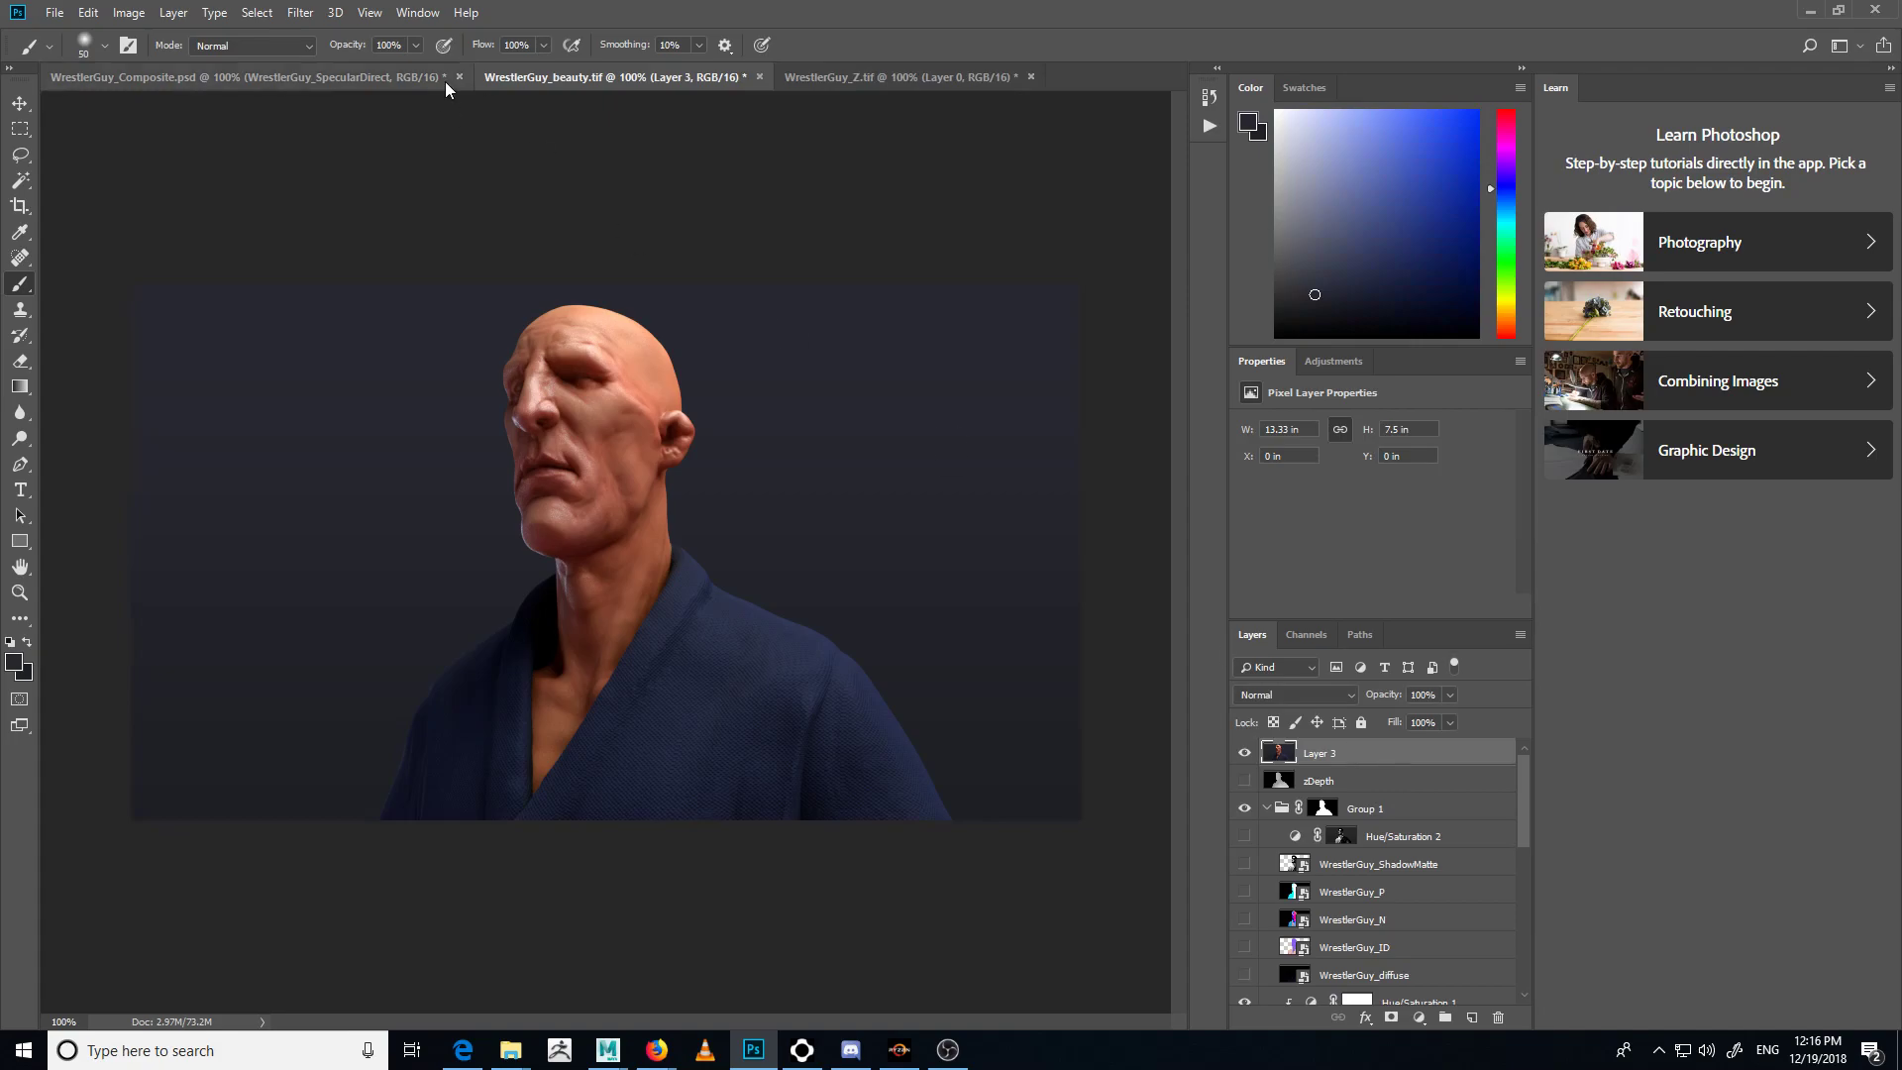
key("ctrl+j")
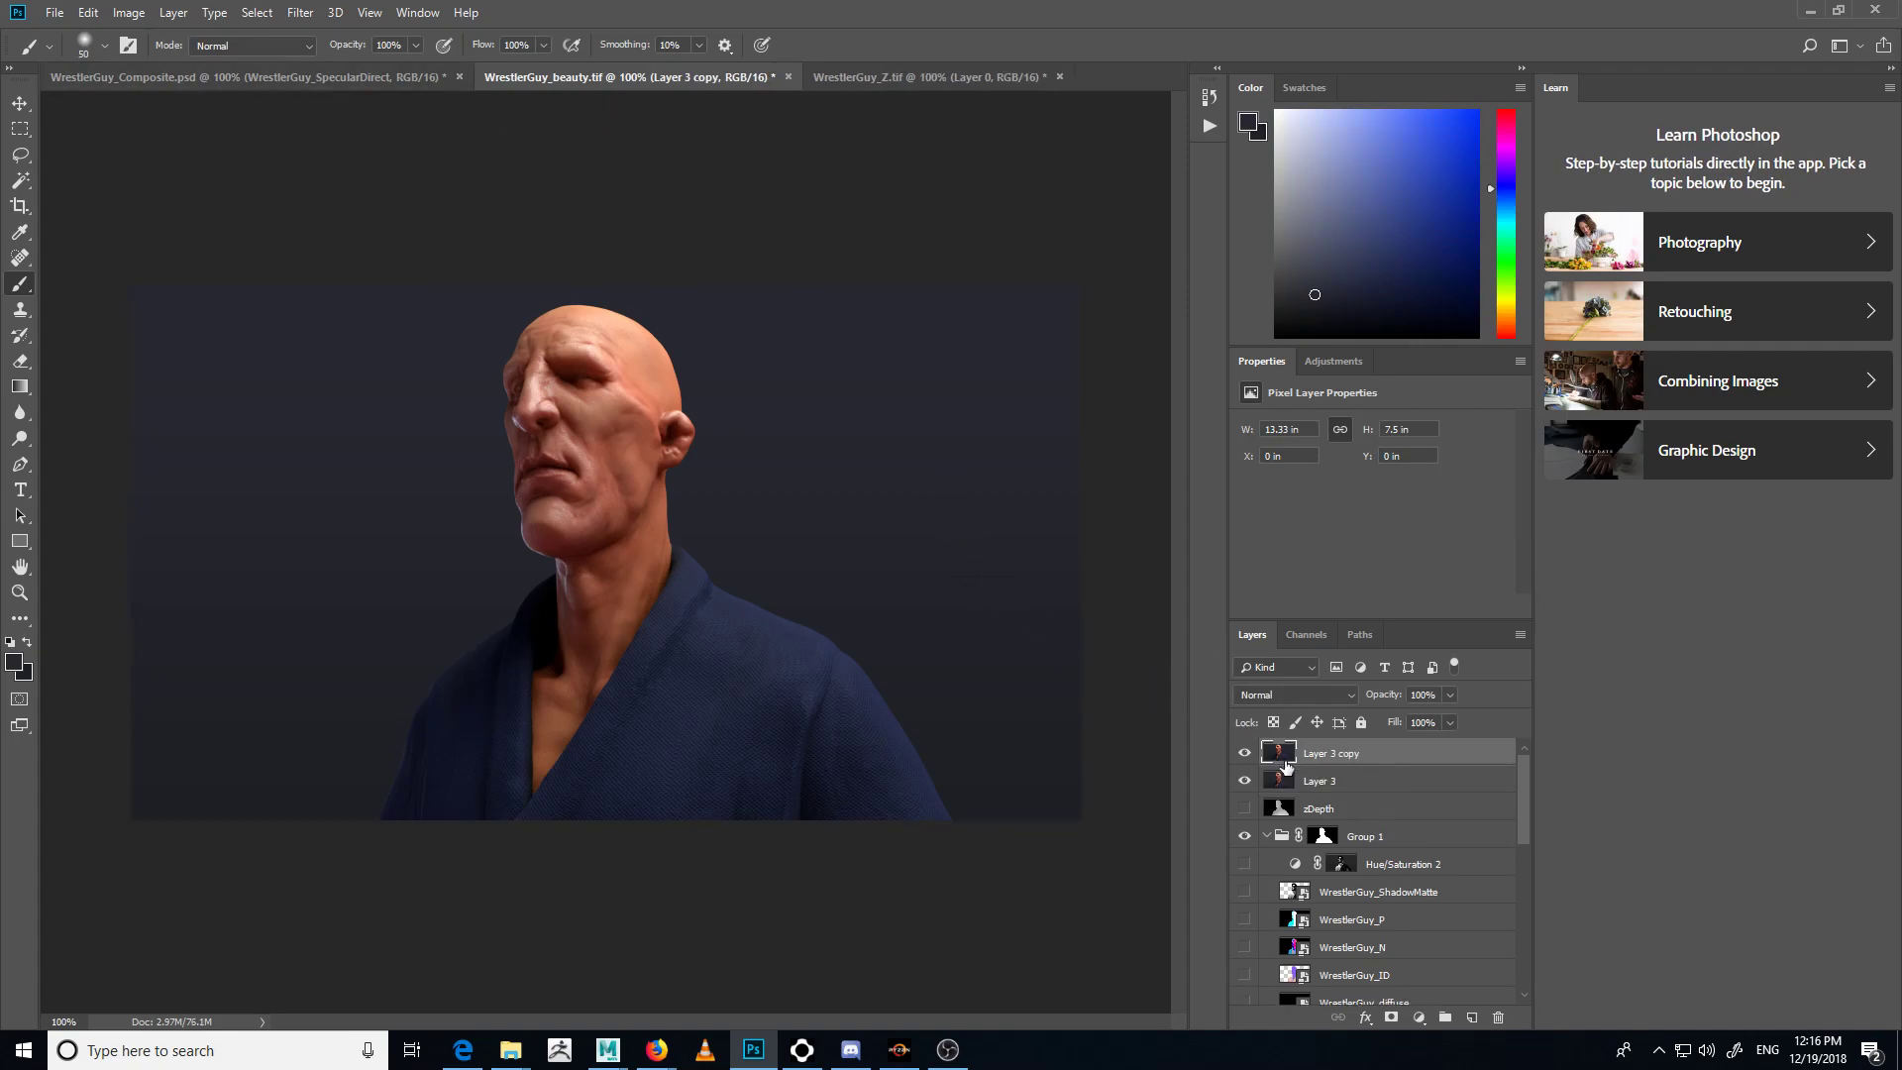
- Apply Lens Blur to the duplicated merged layer with Alpha 1 as depth map source, blur focal distance 154 and radius 15
left_click(306, 14)
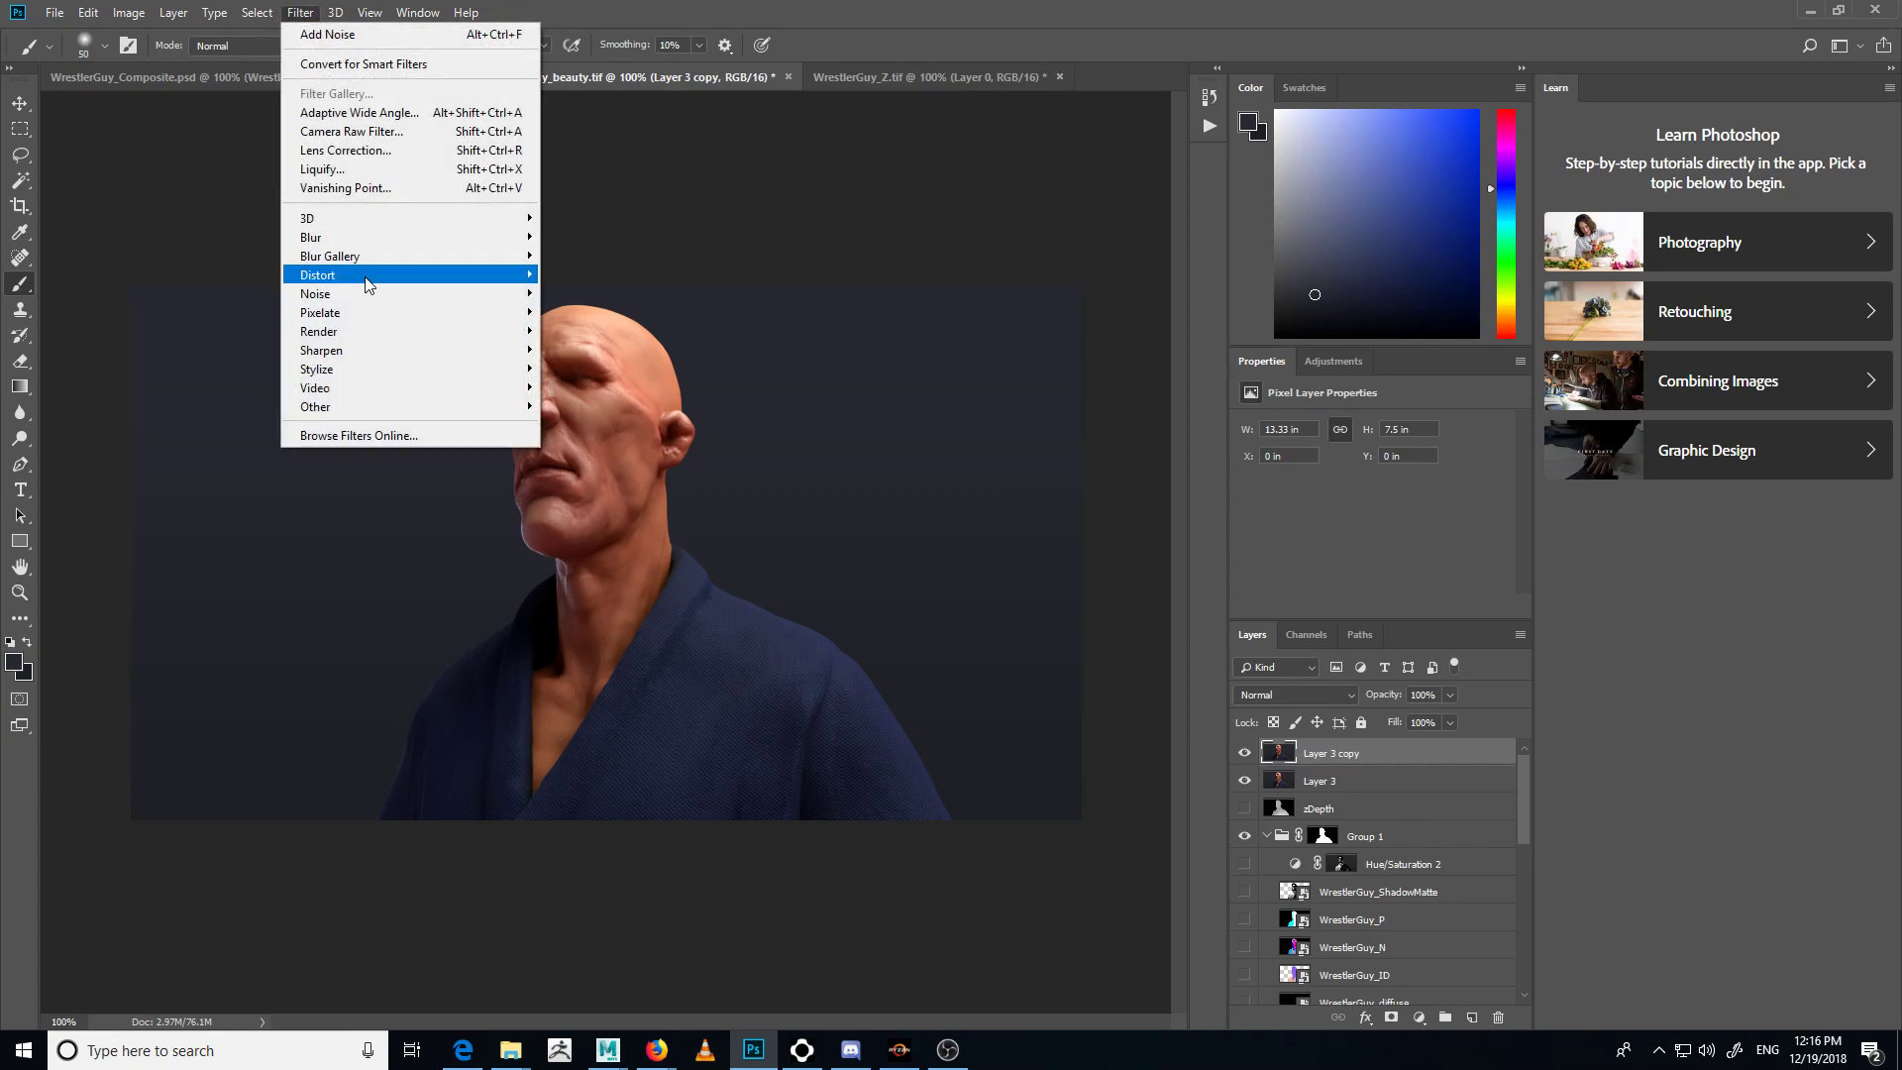
mouse_move(373, 237)
left_click(592, 331)
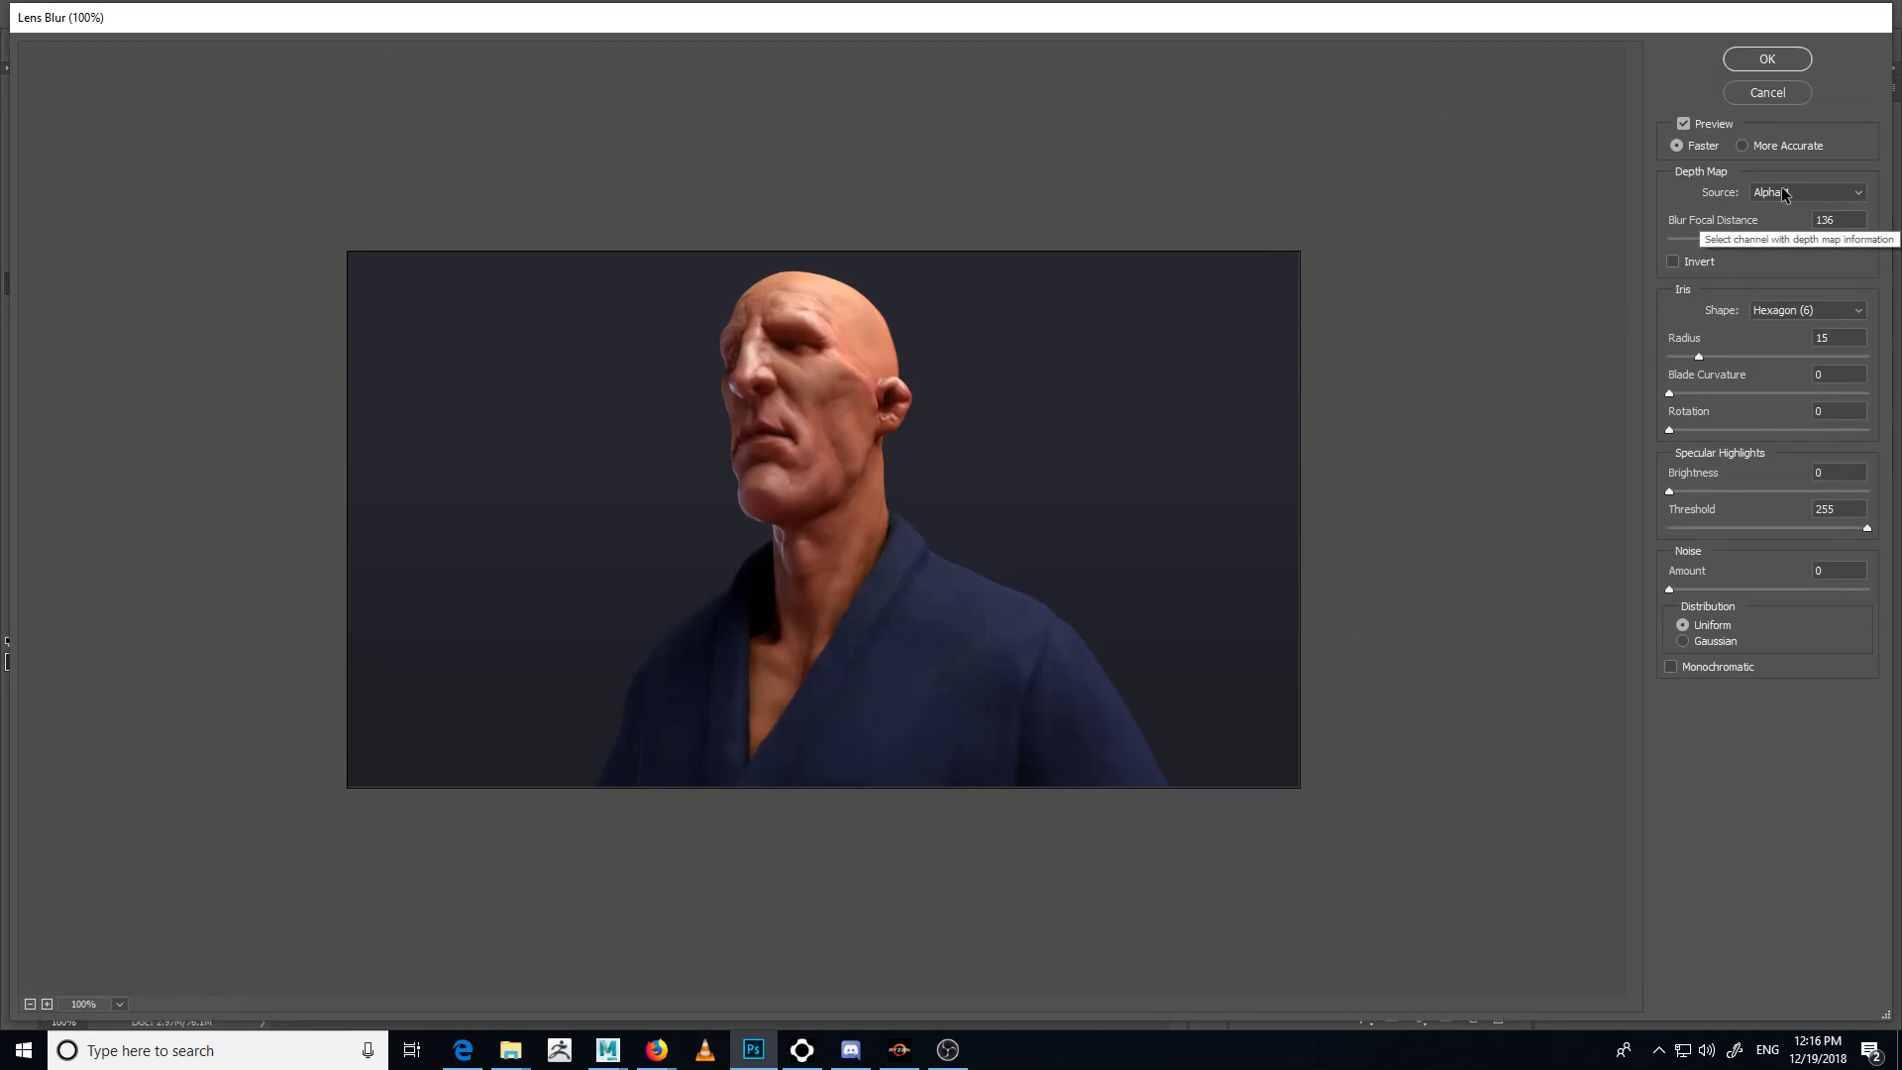
left_click(1110, 407, "ctrl")
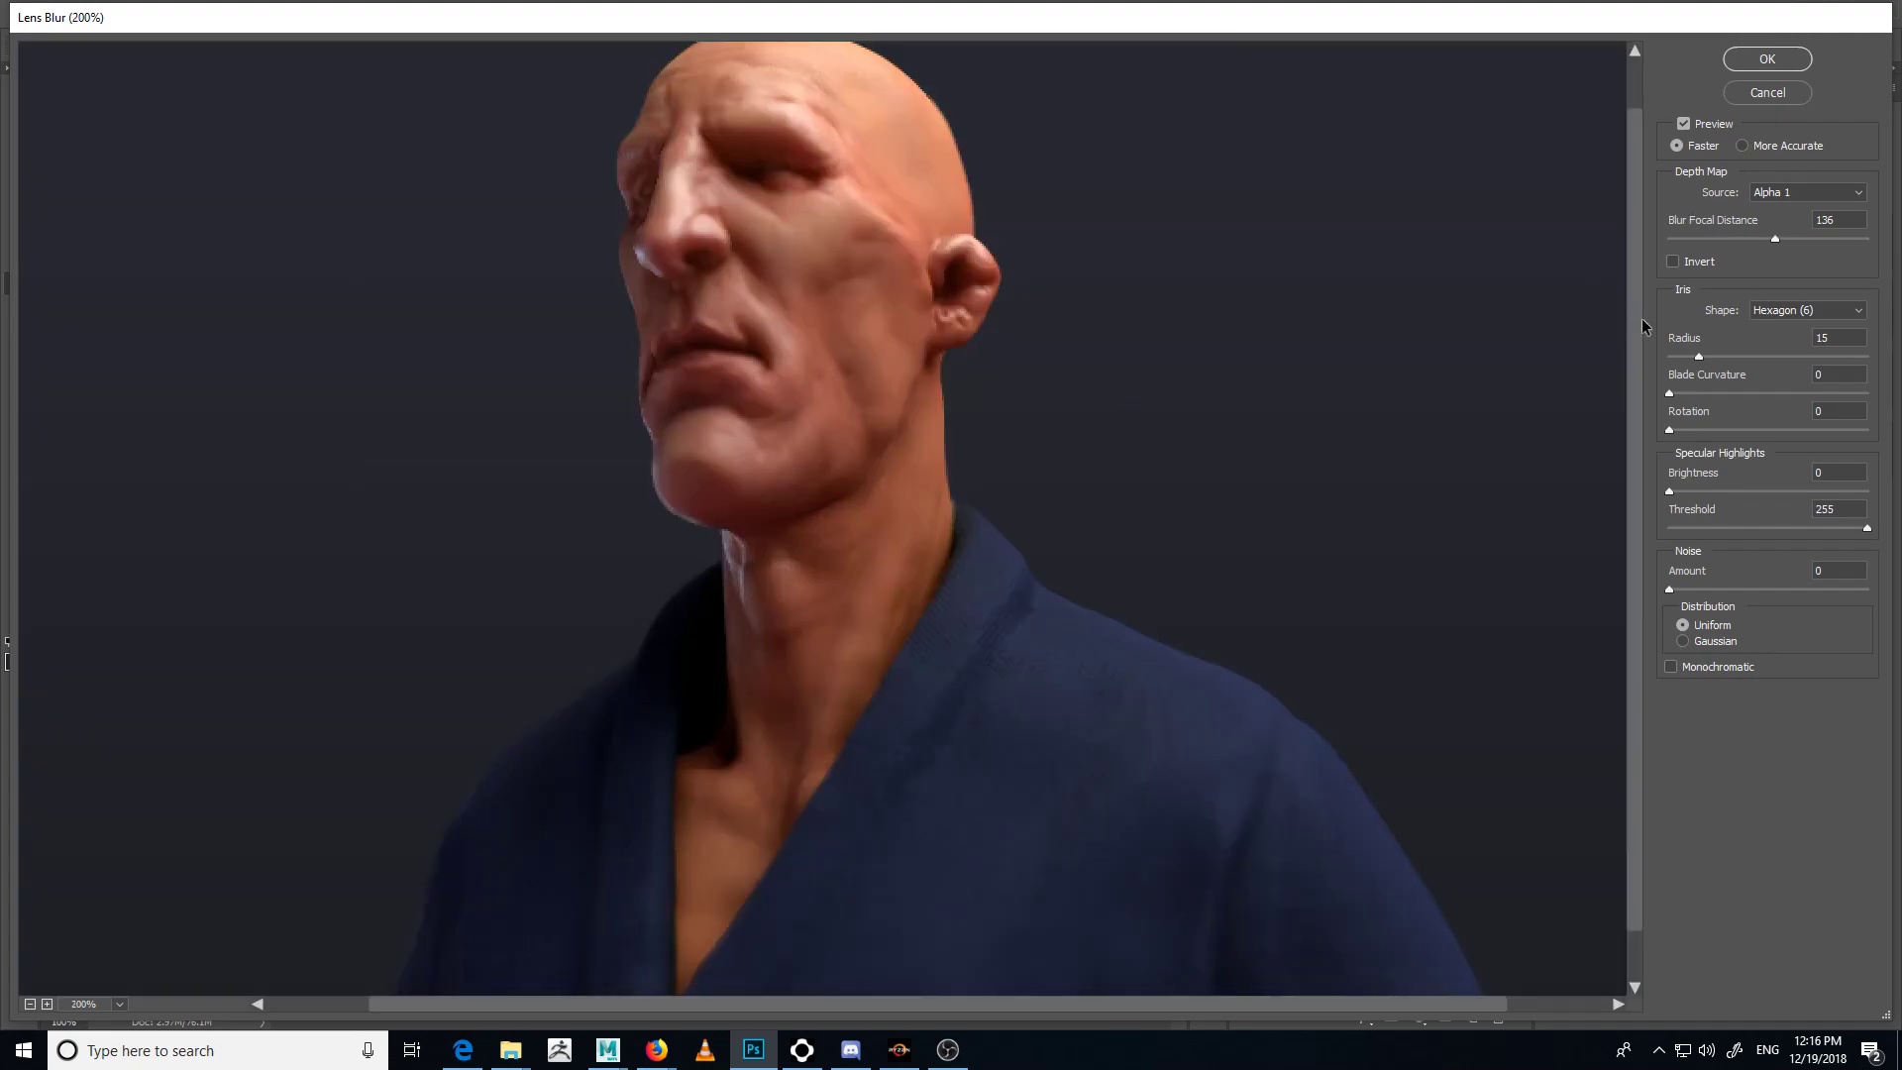
left_click_drag(1773, 239, 1807, 264)
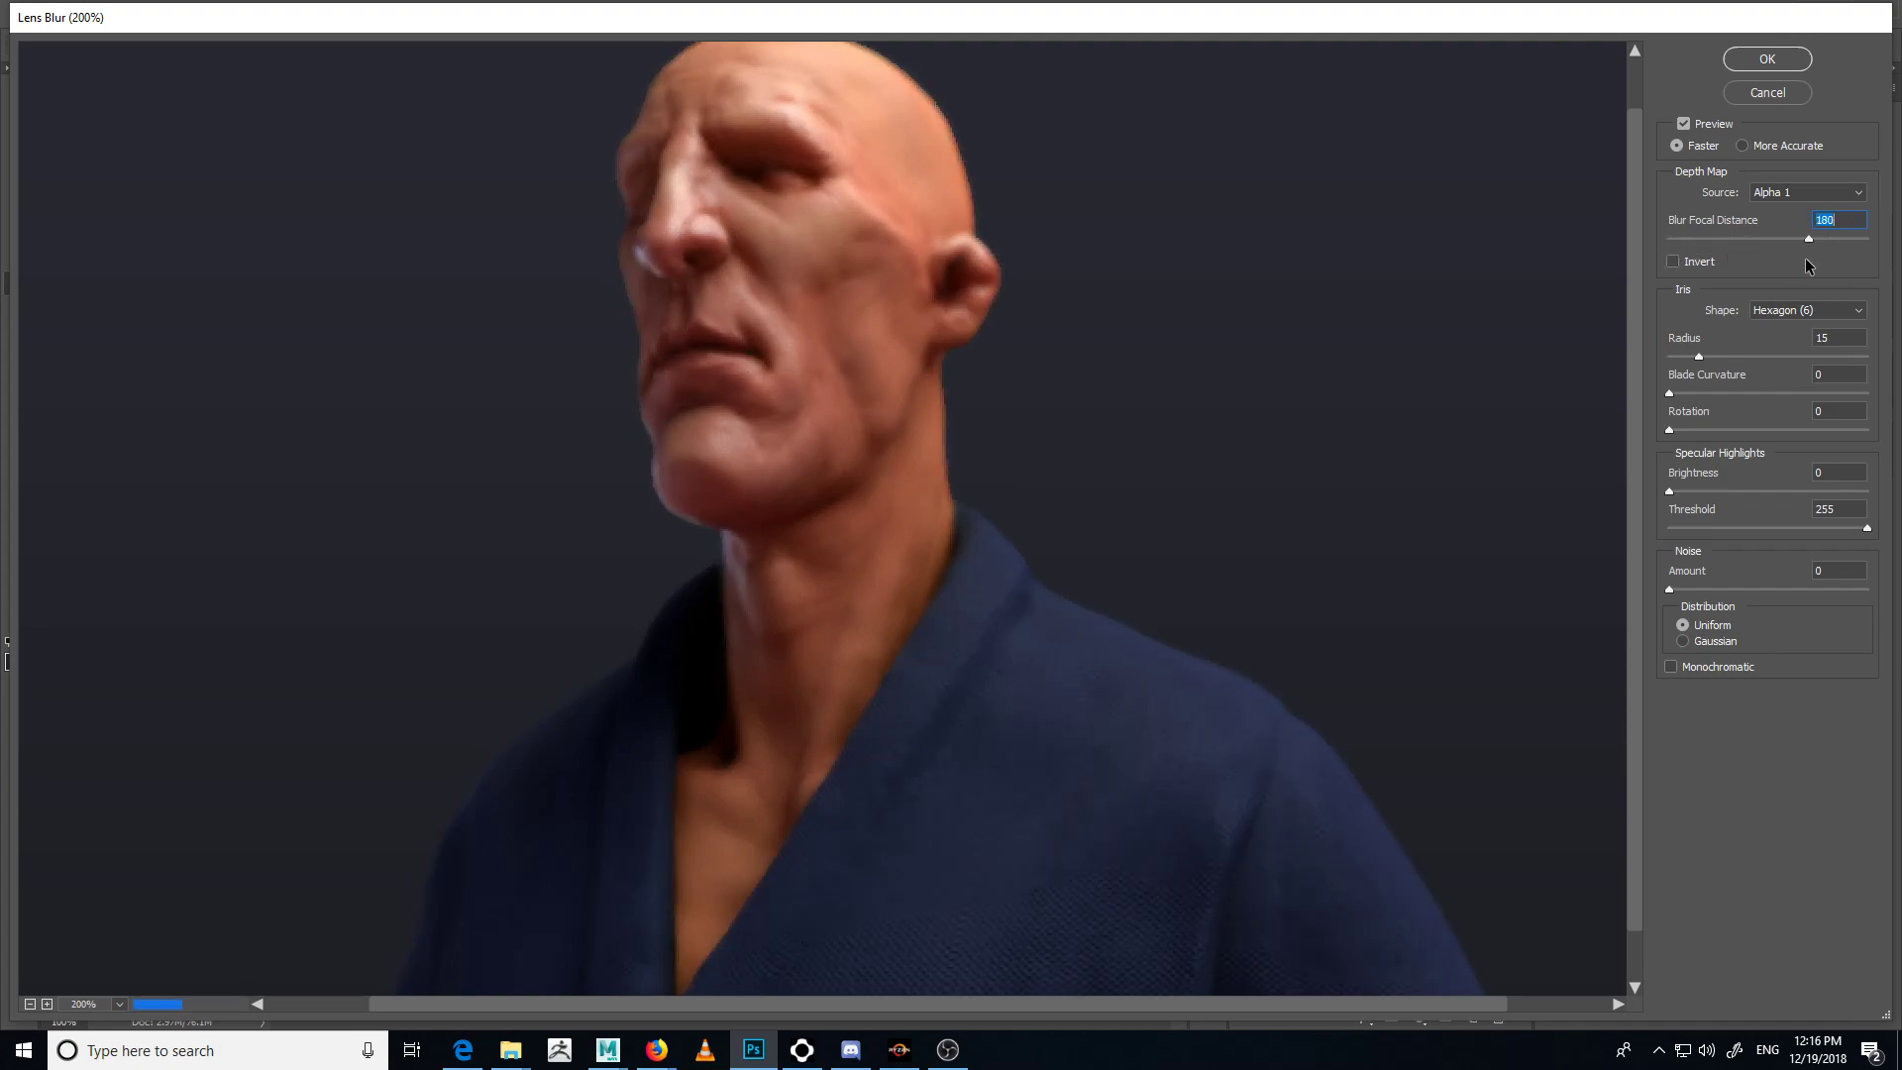
left_click_drag(1809, 261, 1788, 266)
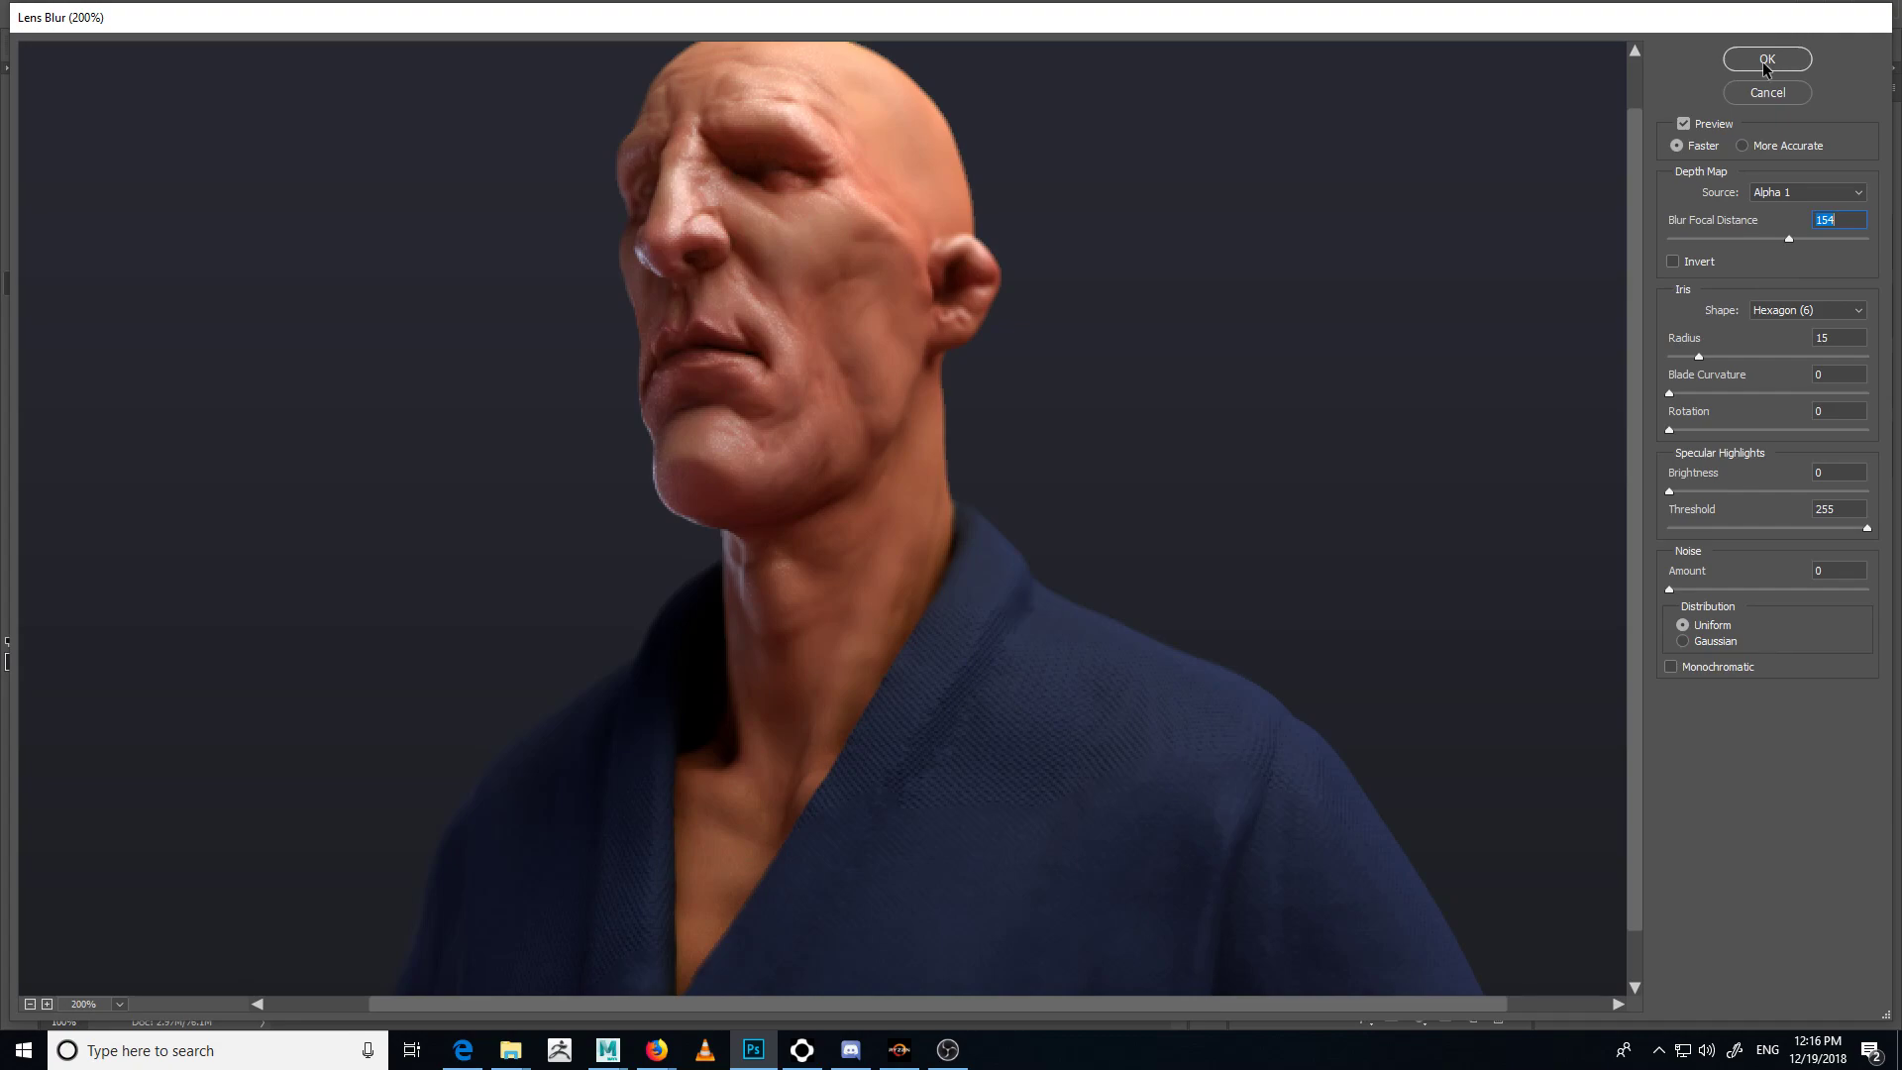
left_click(1766, 60)
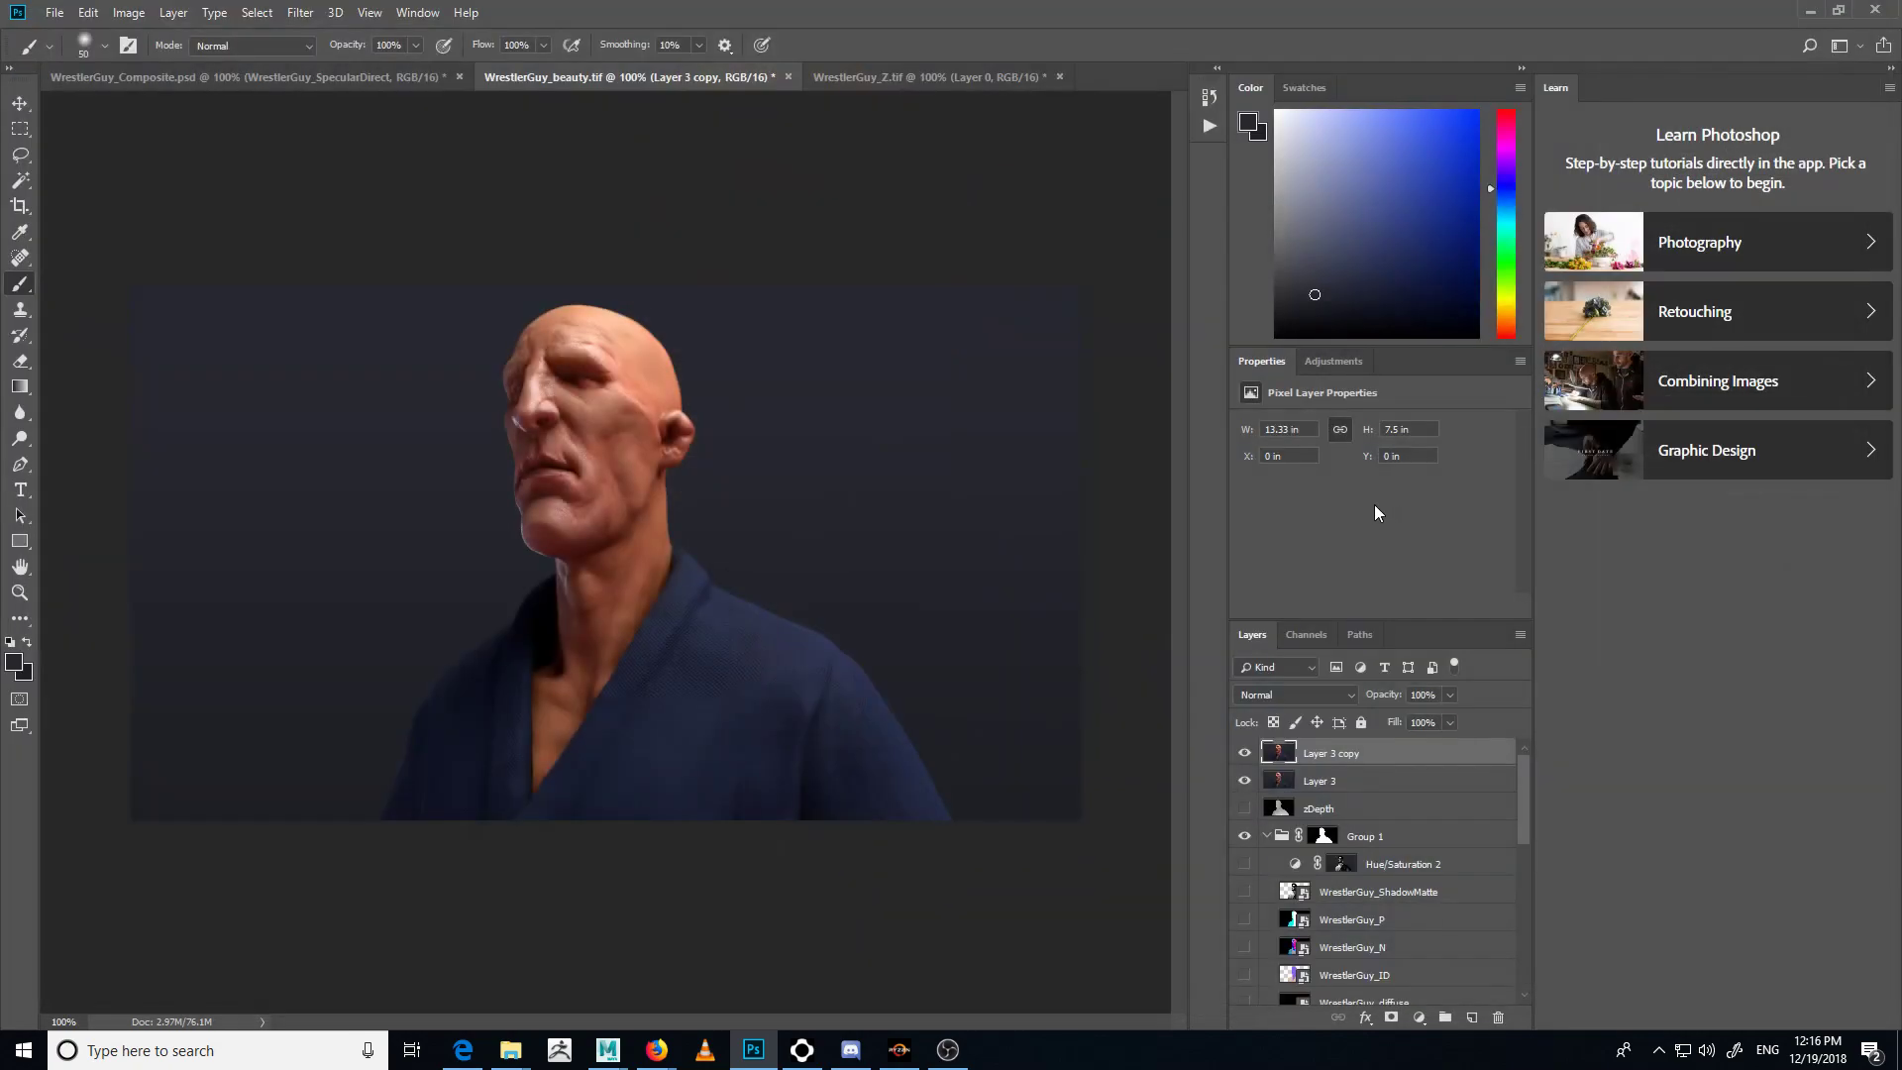
- Examine the depth blur on the character's face, ear and robe at 100% and 200% magnification
key("ctrl+plus")
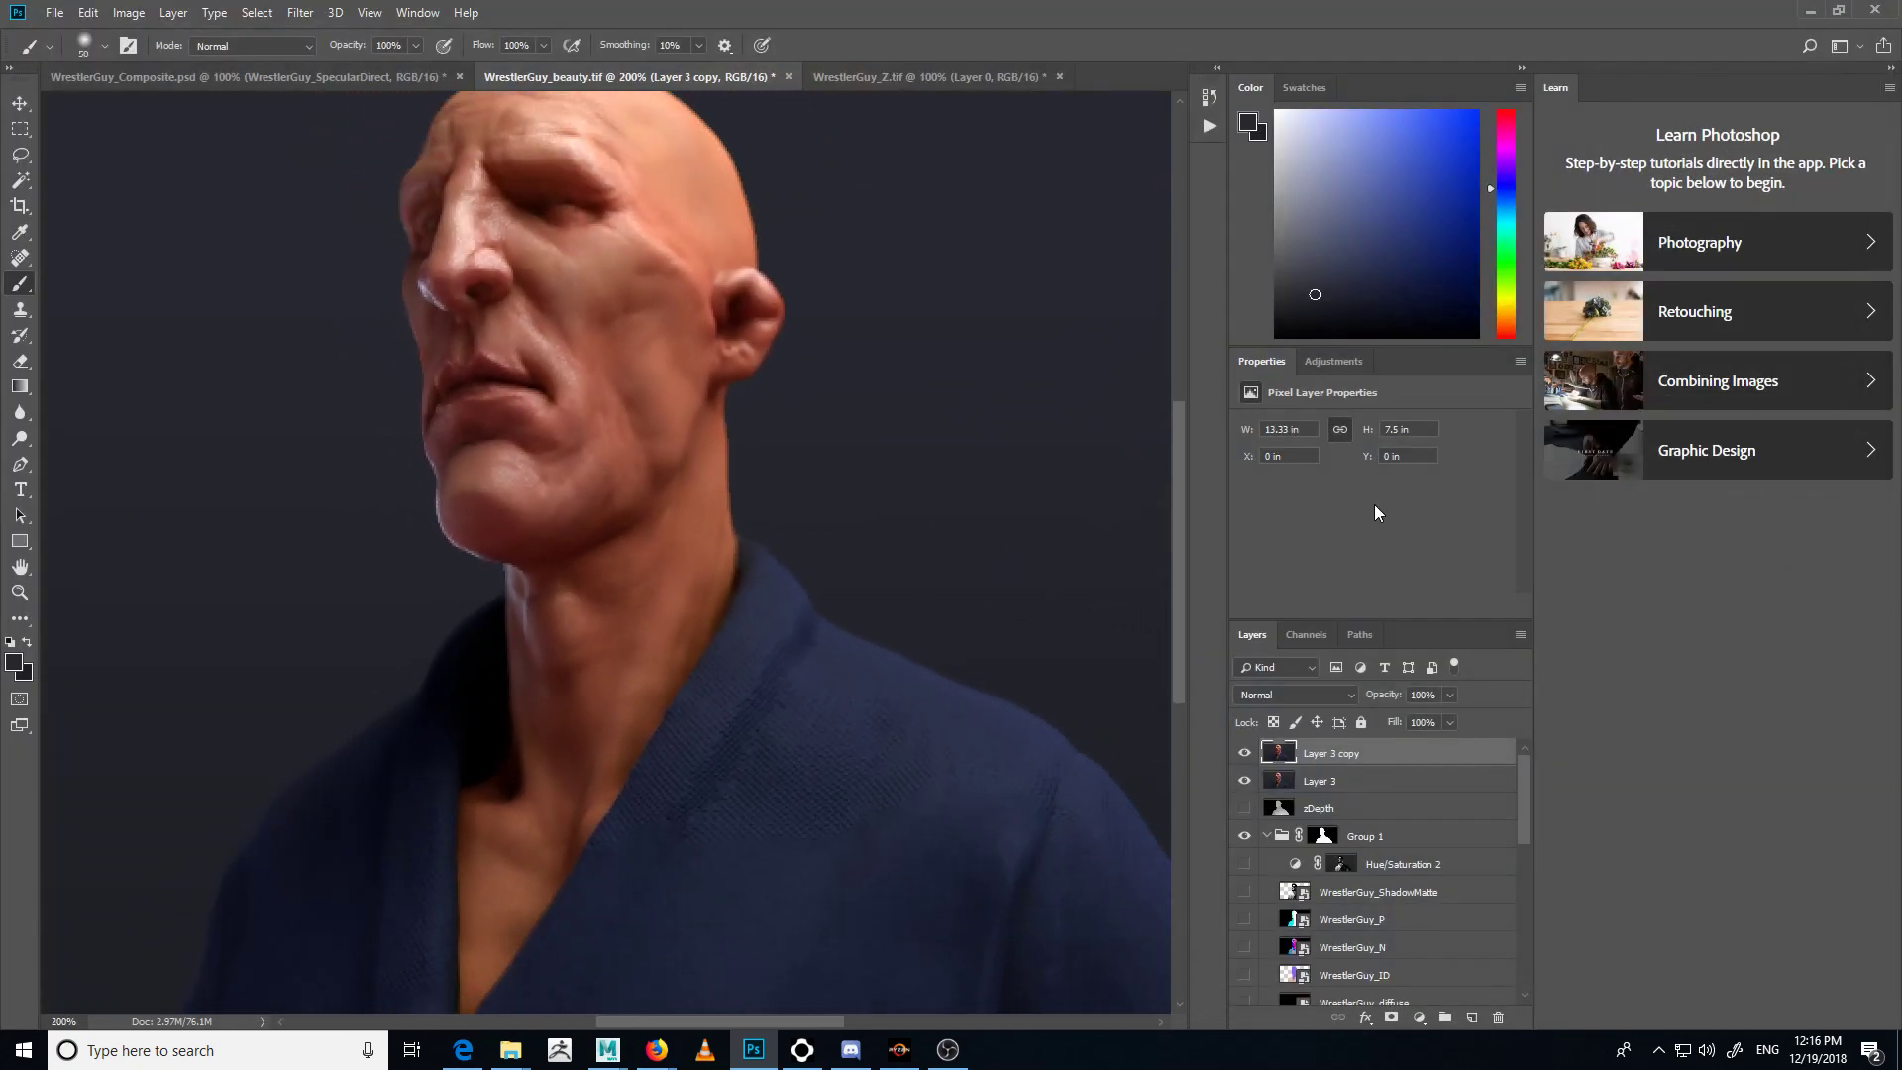
key("ctrl+minus")
key("ctrl+plus")
left_click_drag(653, 442, 642, 625)
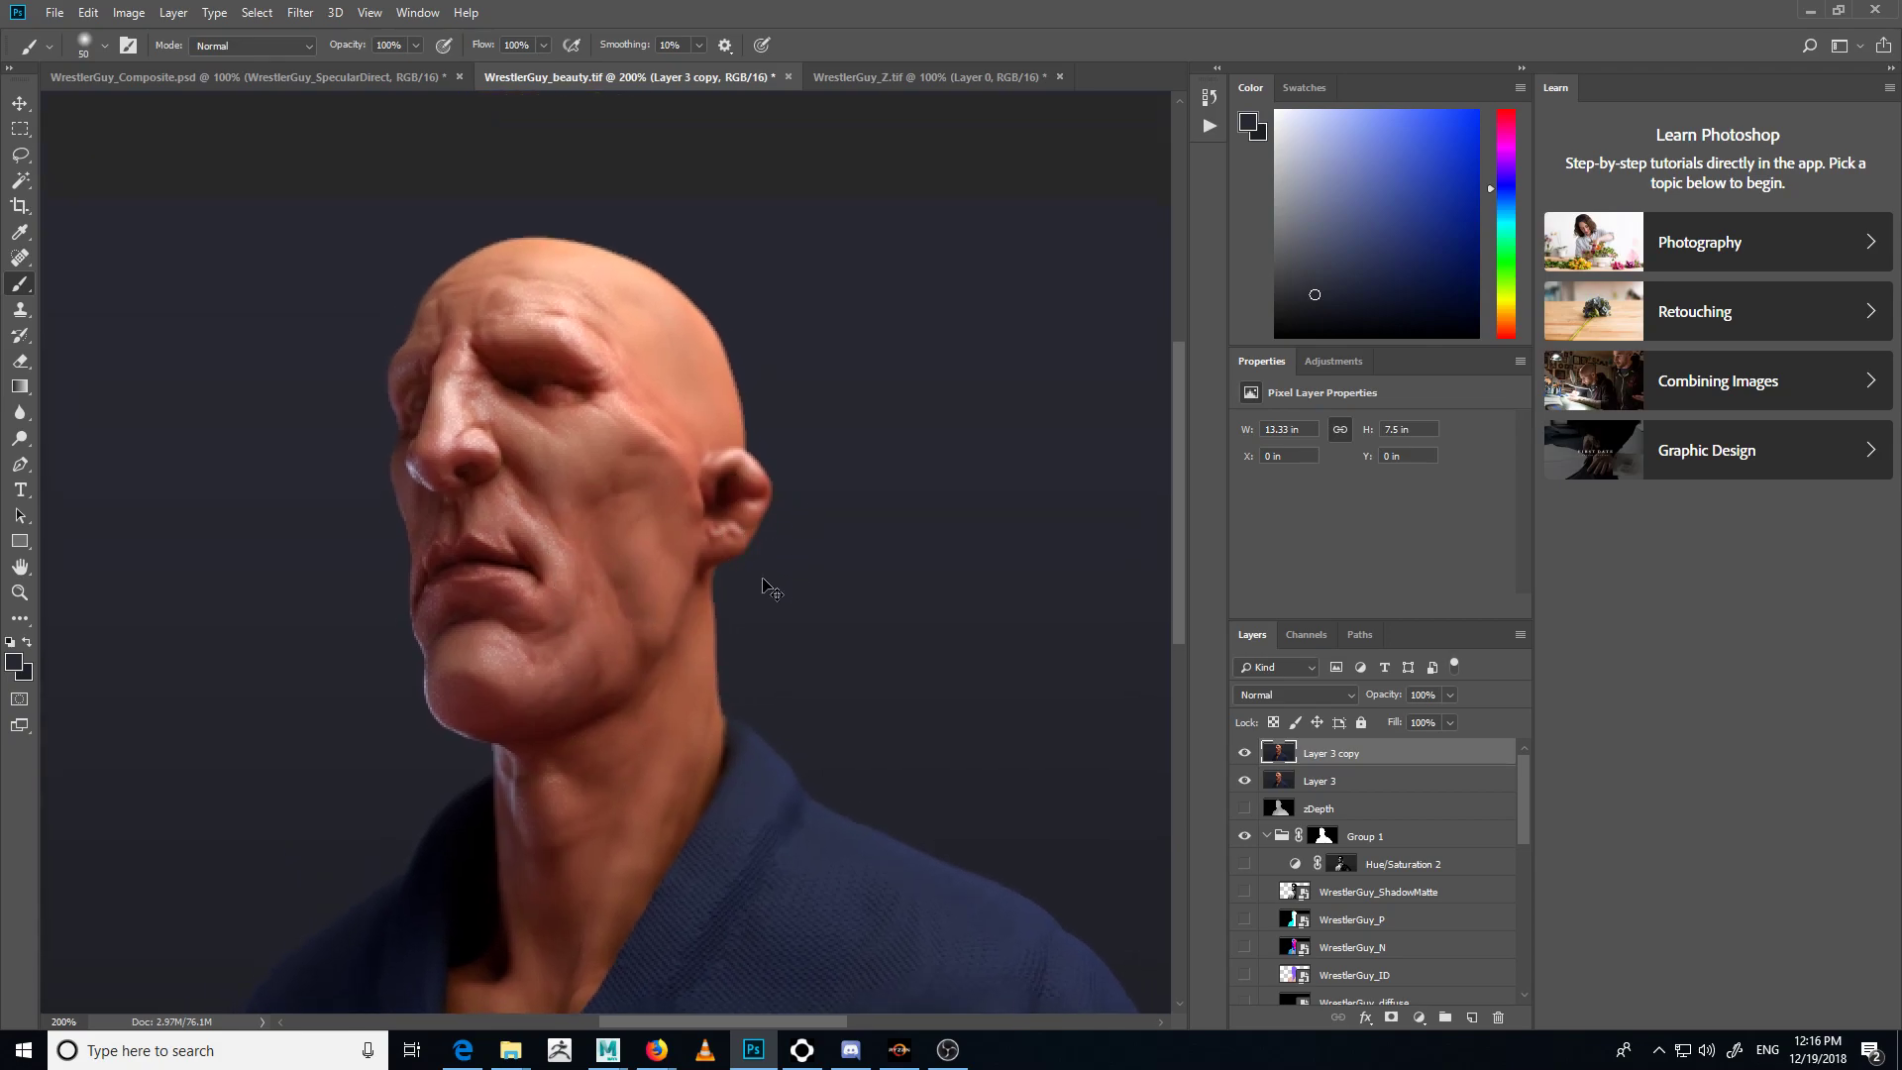
key("ctrl+minus")
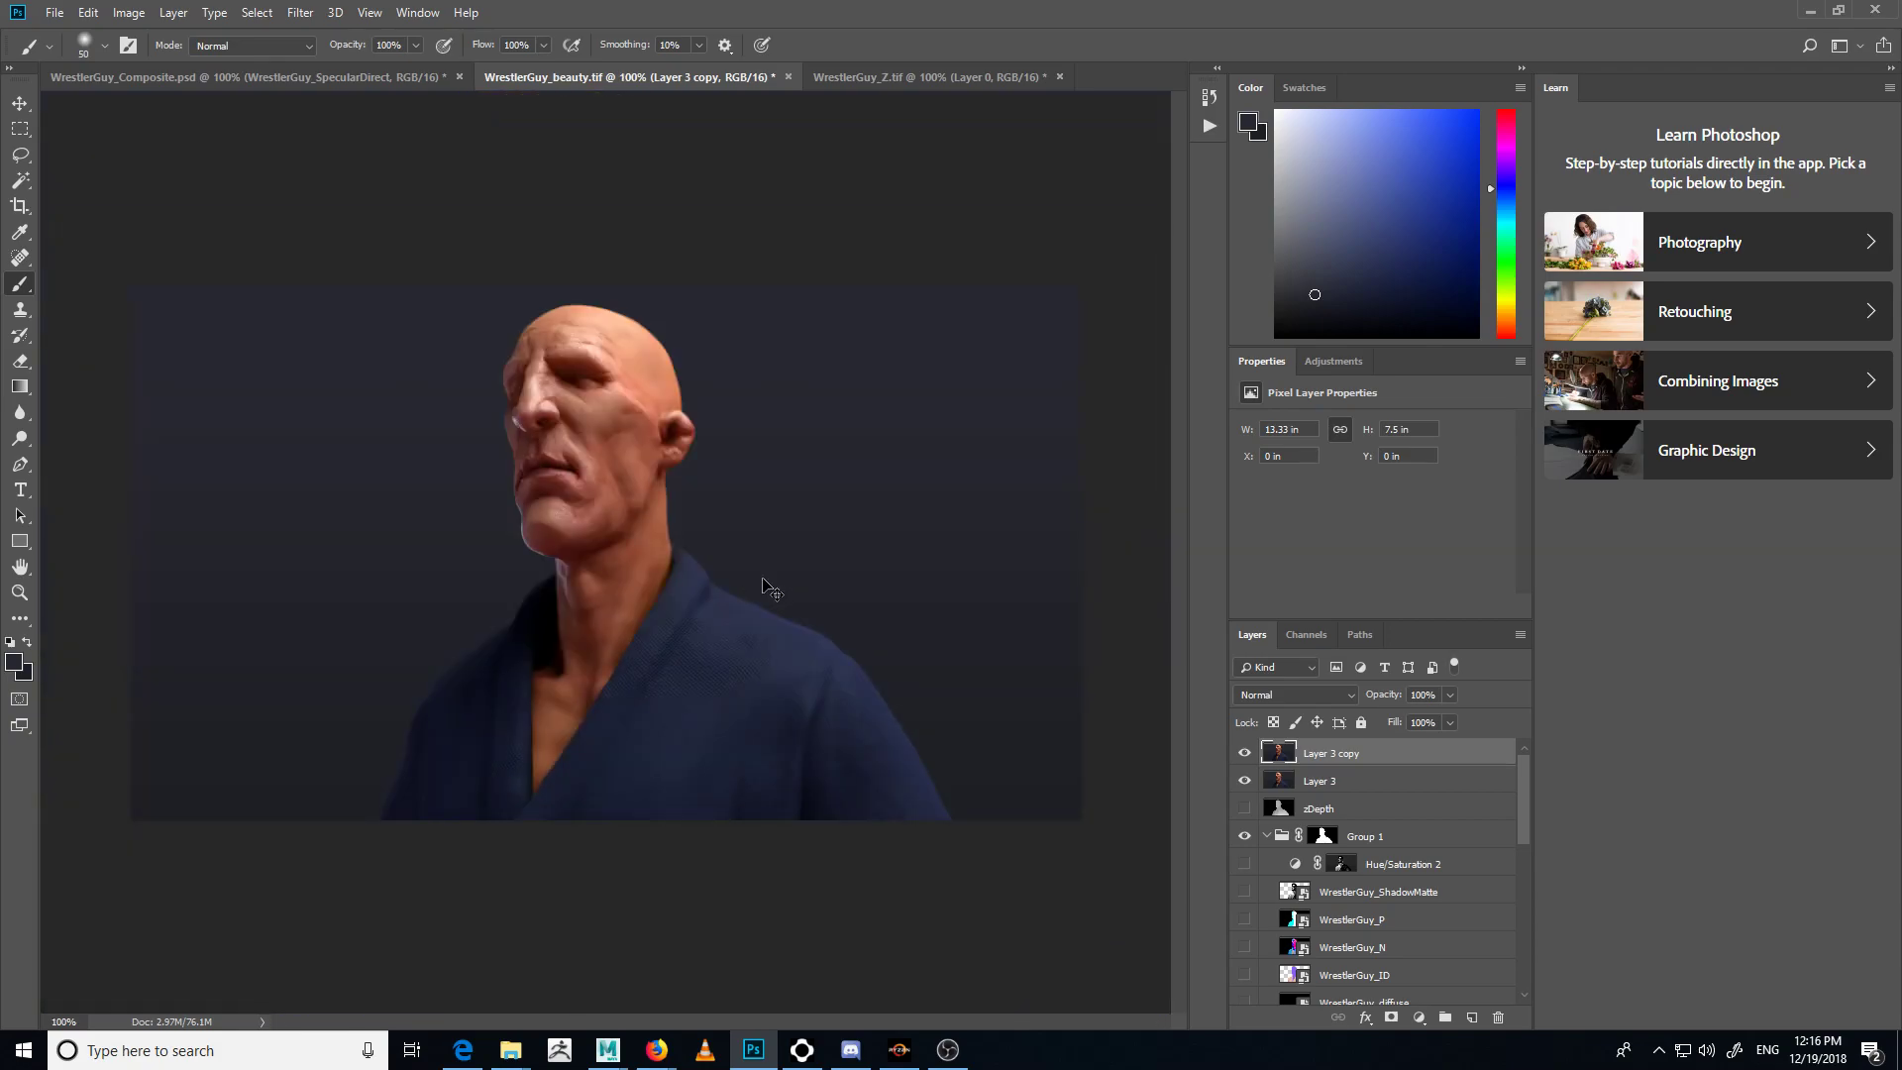
key("ctrl+plus")
key("ctrl+plus")
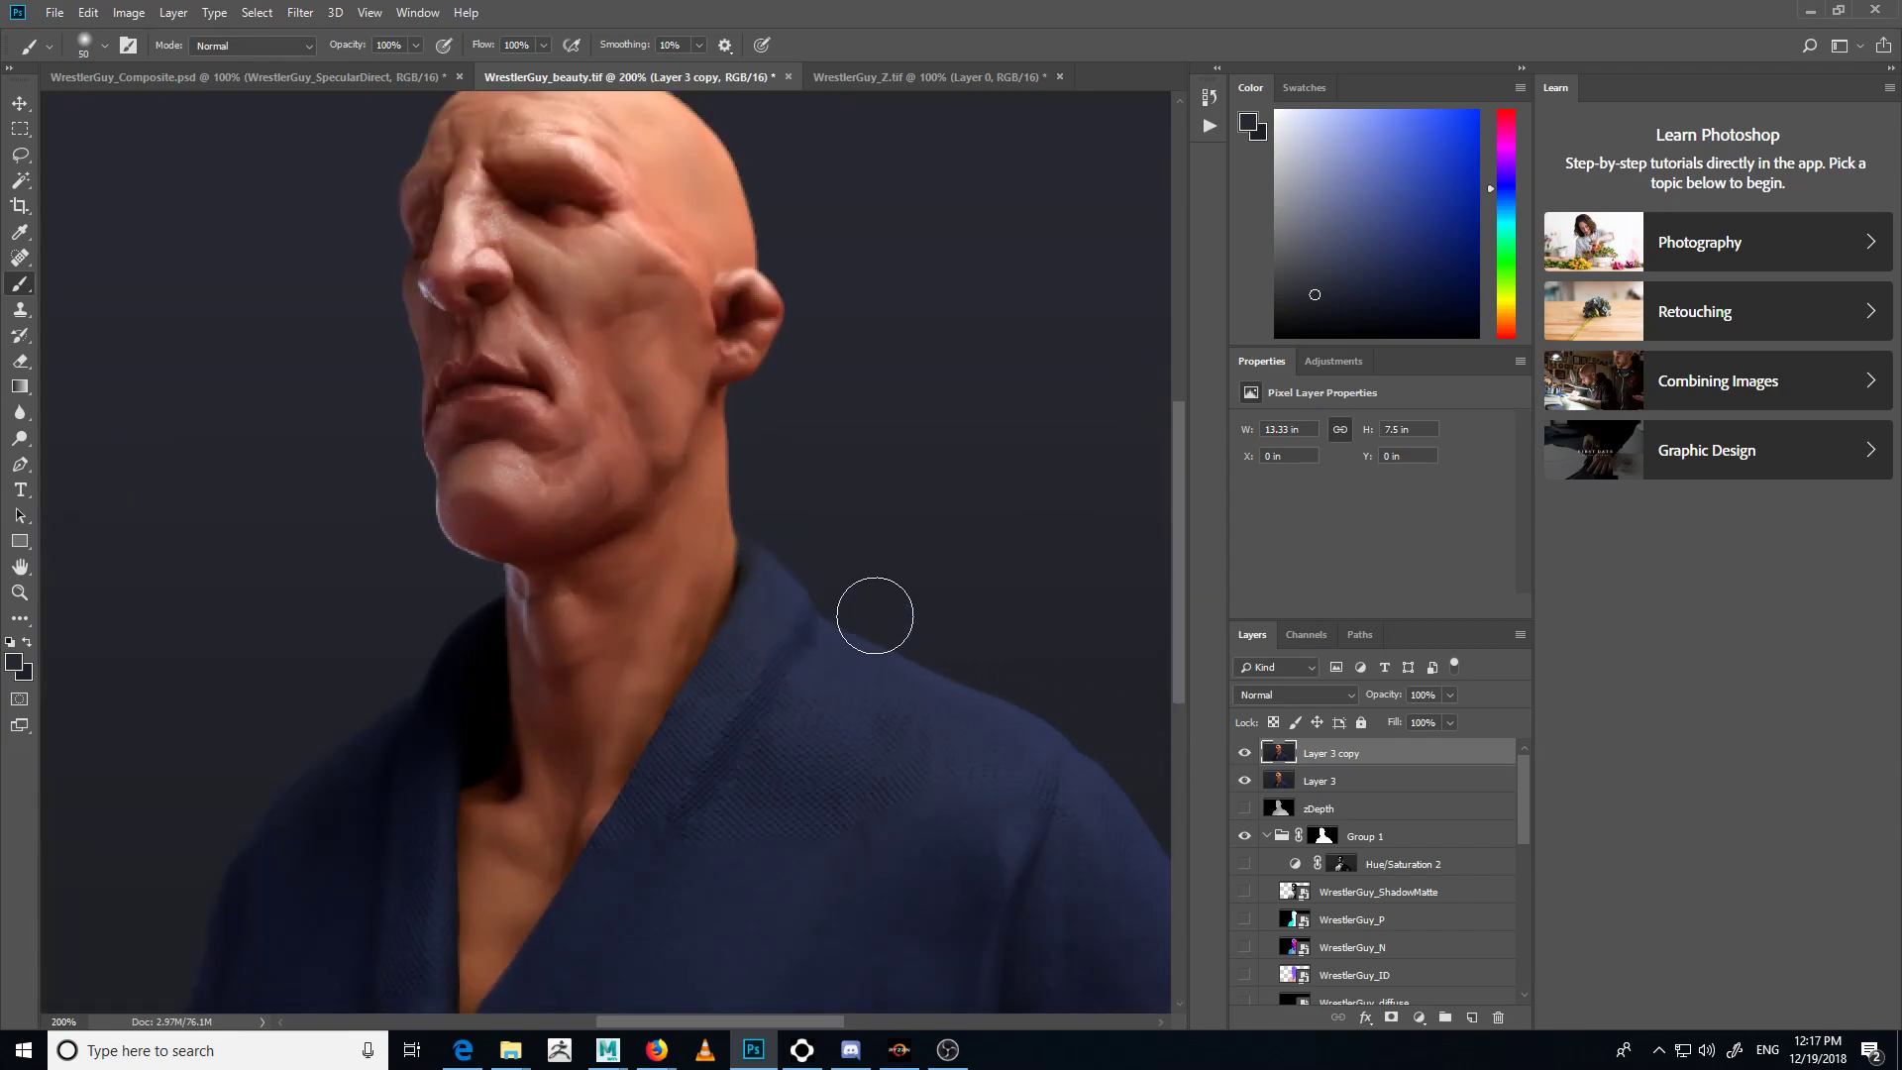
- Show Layer 4 and Layer 3 in WrestlerGuy_Composite.psd, temporarily disabling Layer 3's mask to compare the blur
left_click(341, 79)
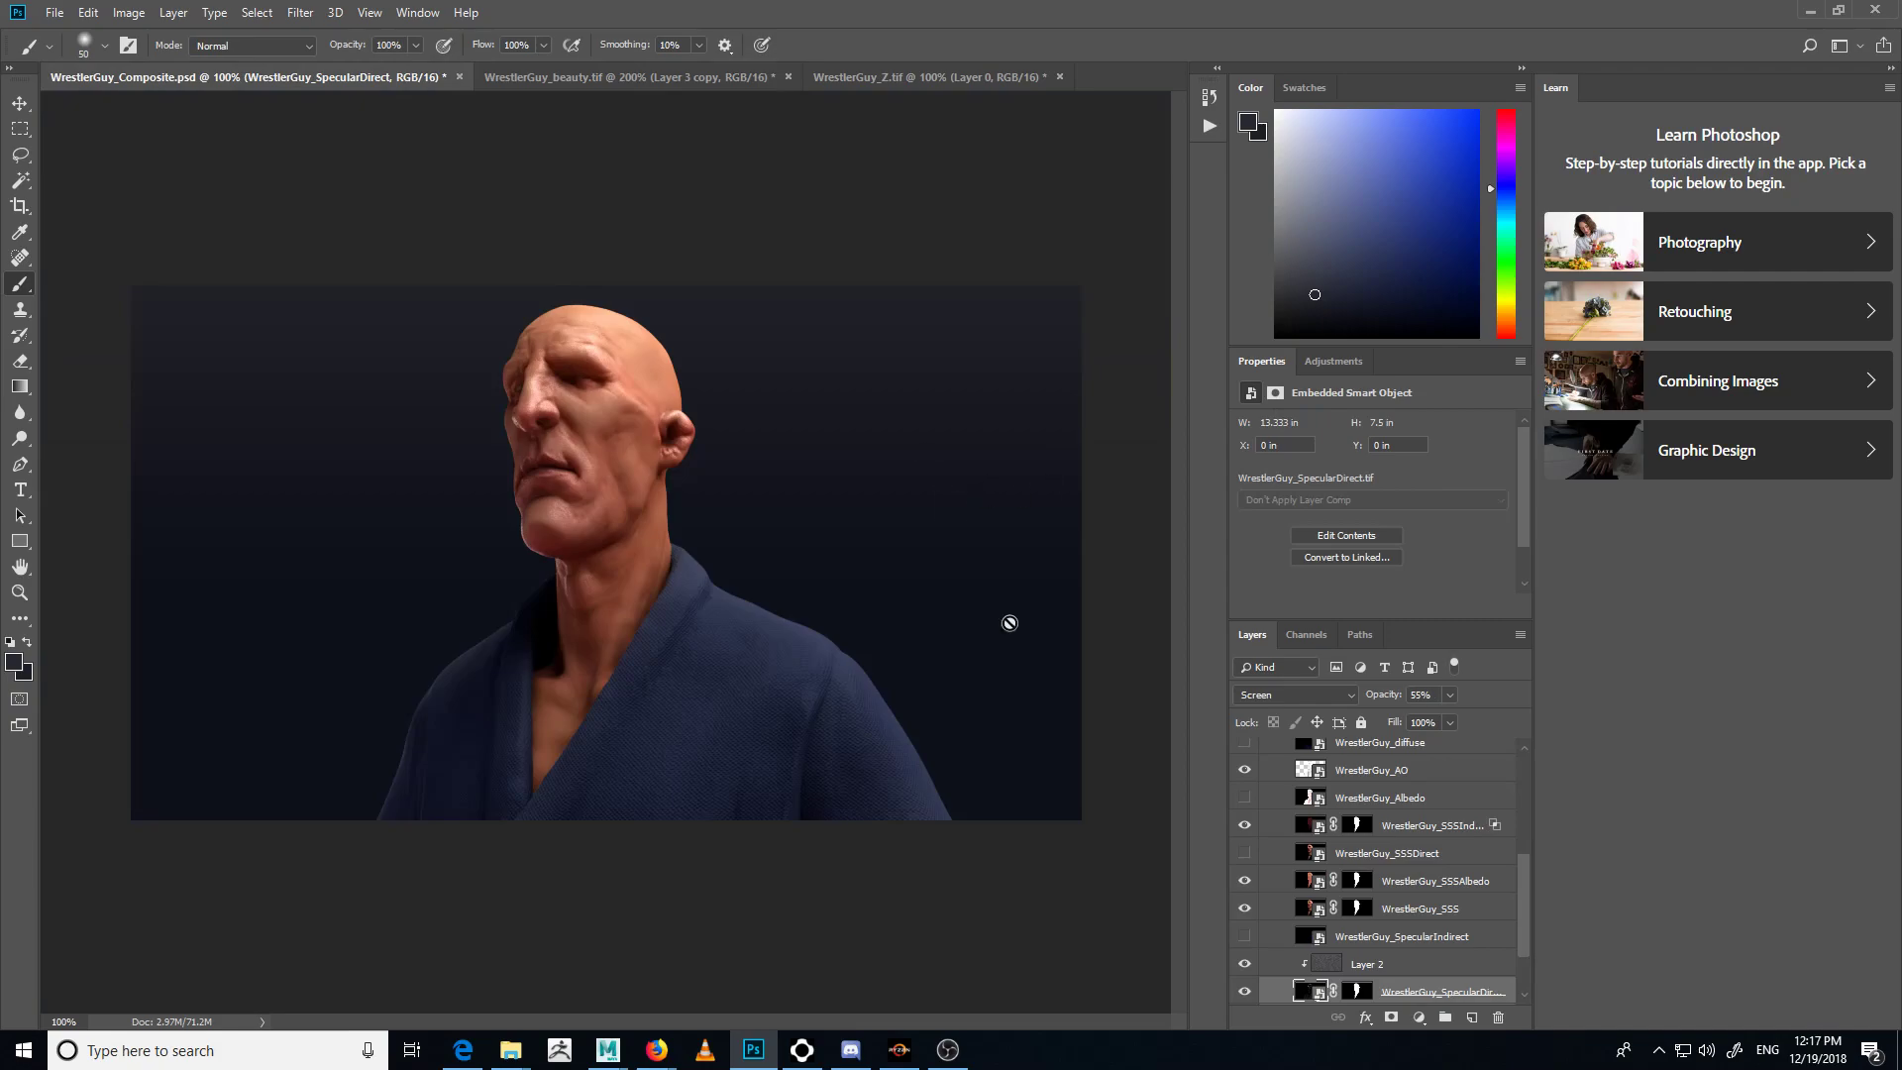
scroll(1360, 856, "up", 3)
left_click(1245, 782)
left_click(1244, 753)
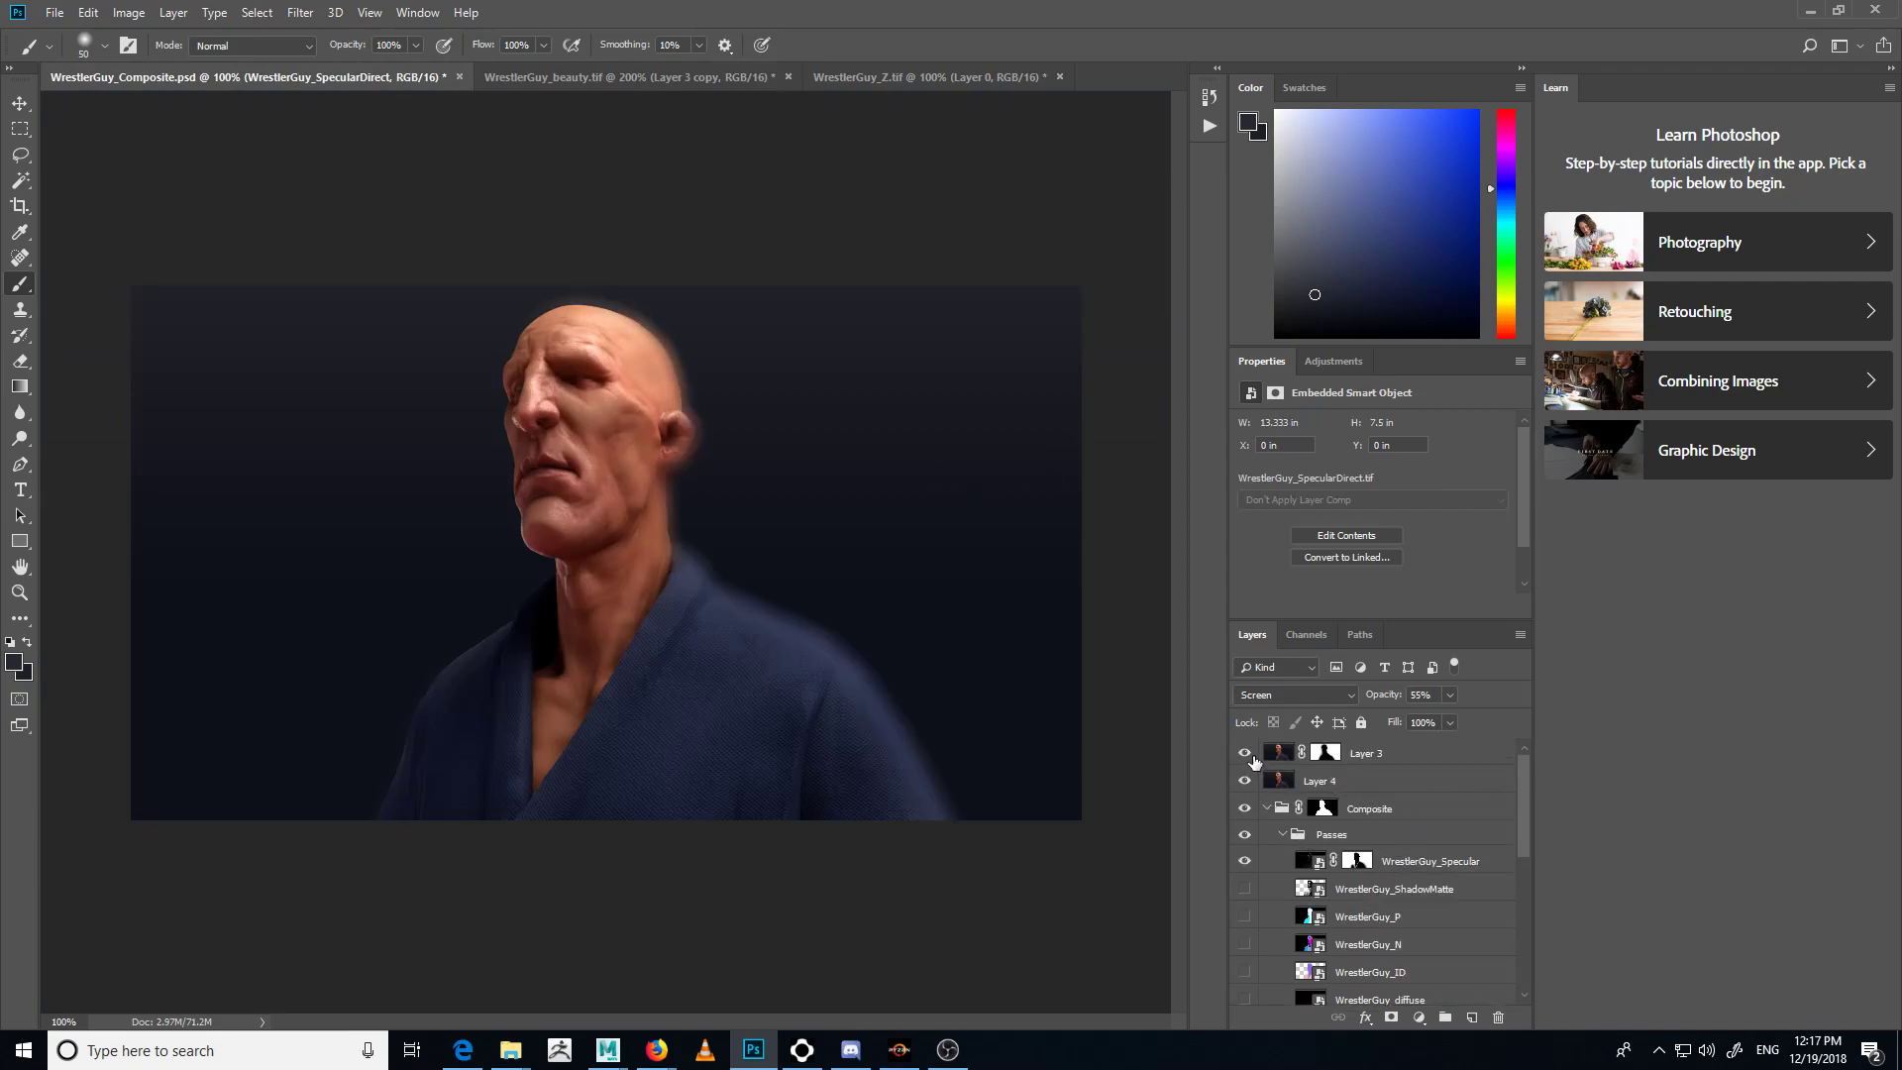
left_click(1325, 757, "shift")
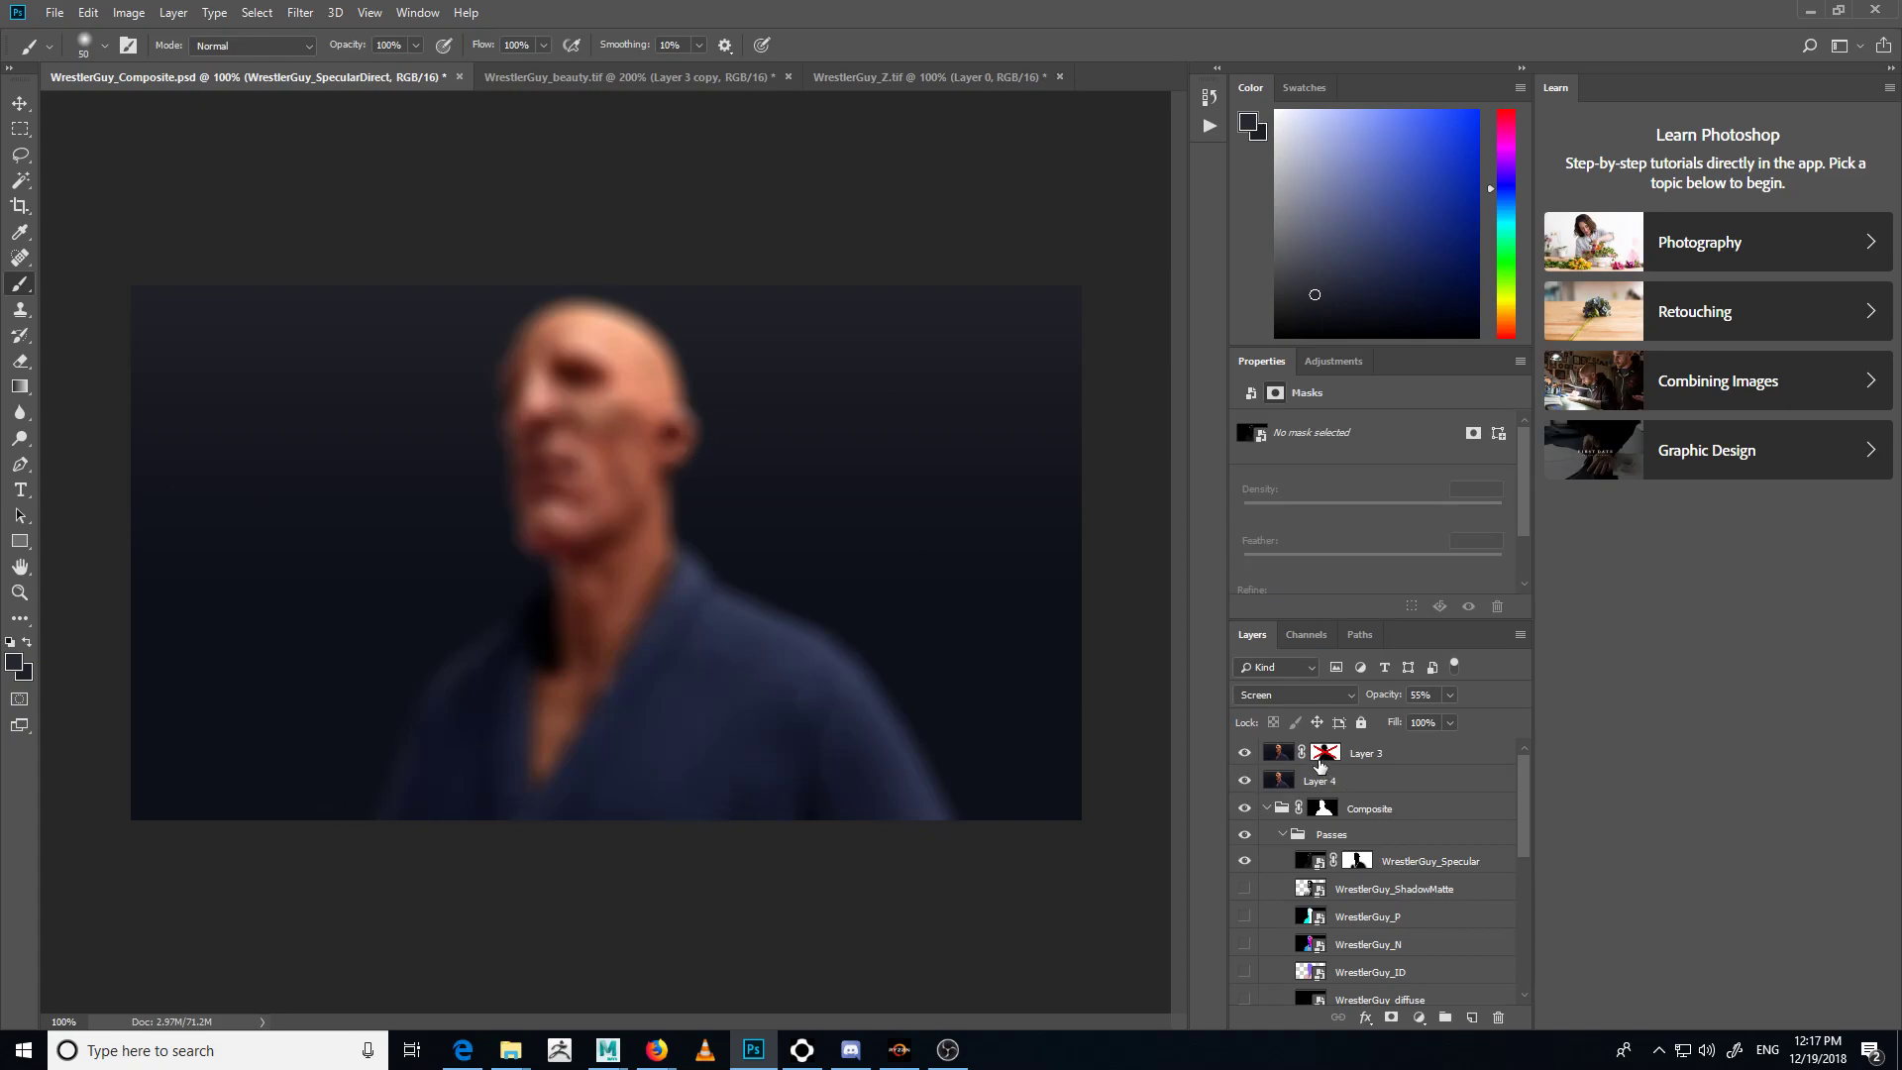
left_click(1323, 756, "shift")
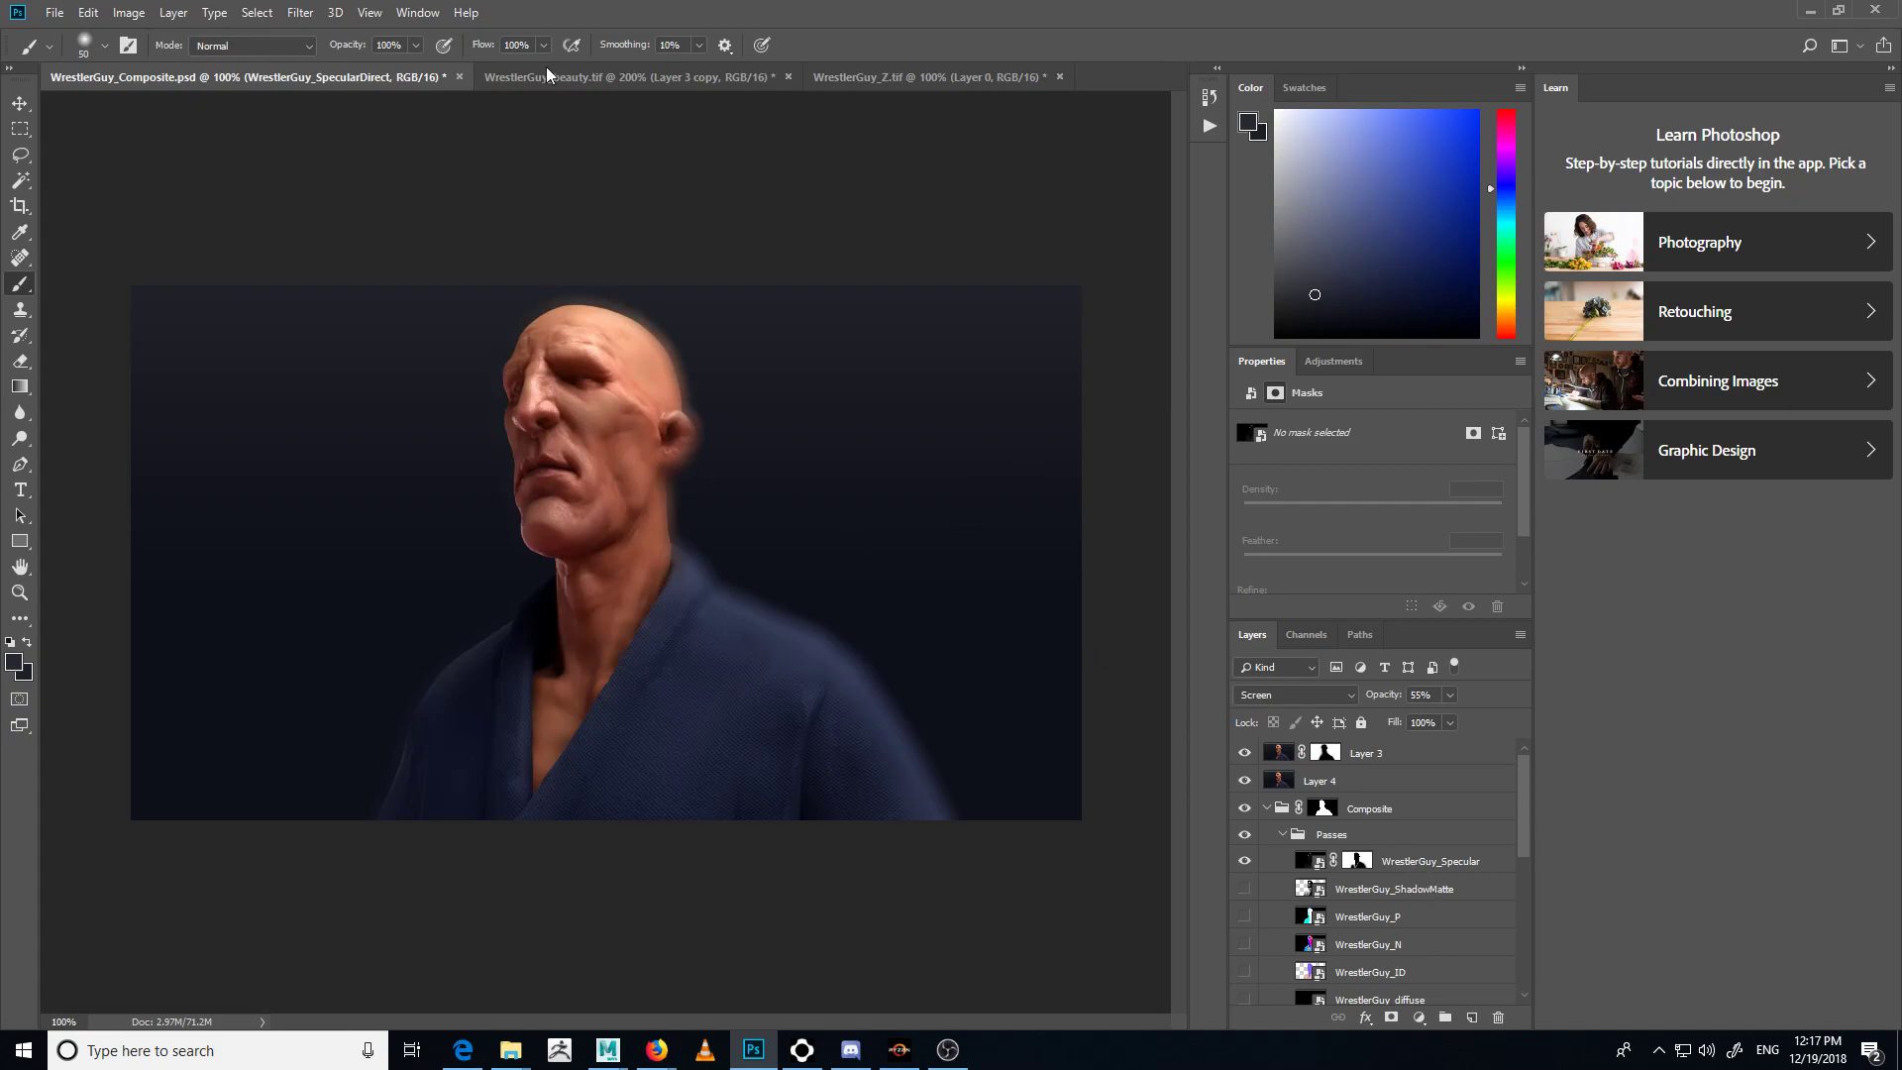
- Return to WrestlerGuy_beauty.tif at 100% magnification and select the background Layer 1 beneath the character layers
left_click(675, 77)
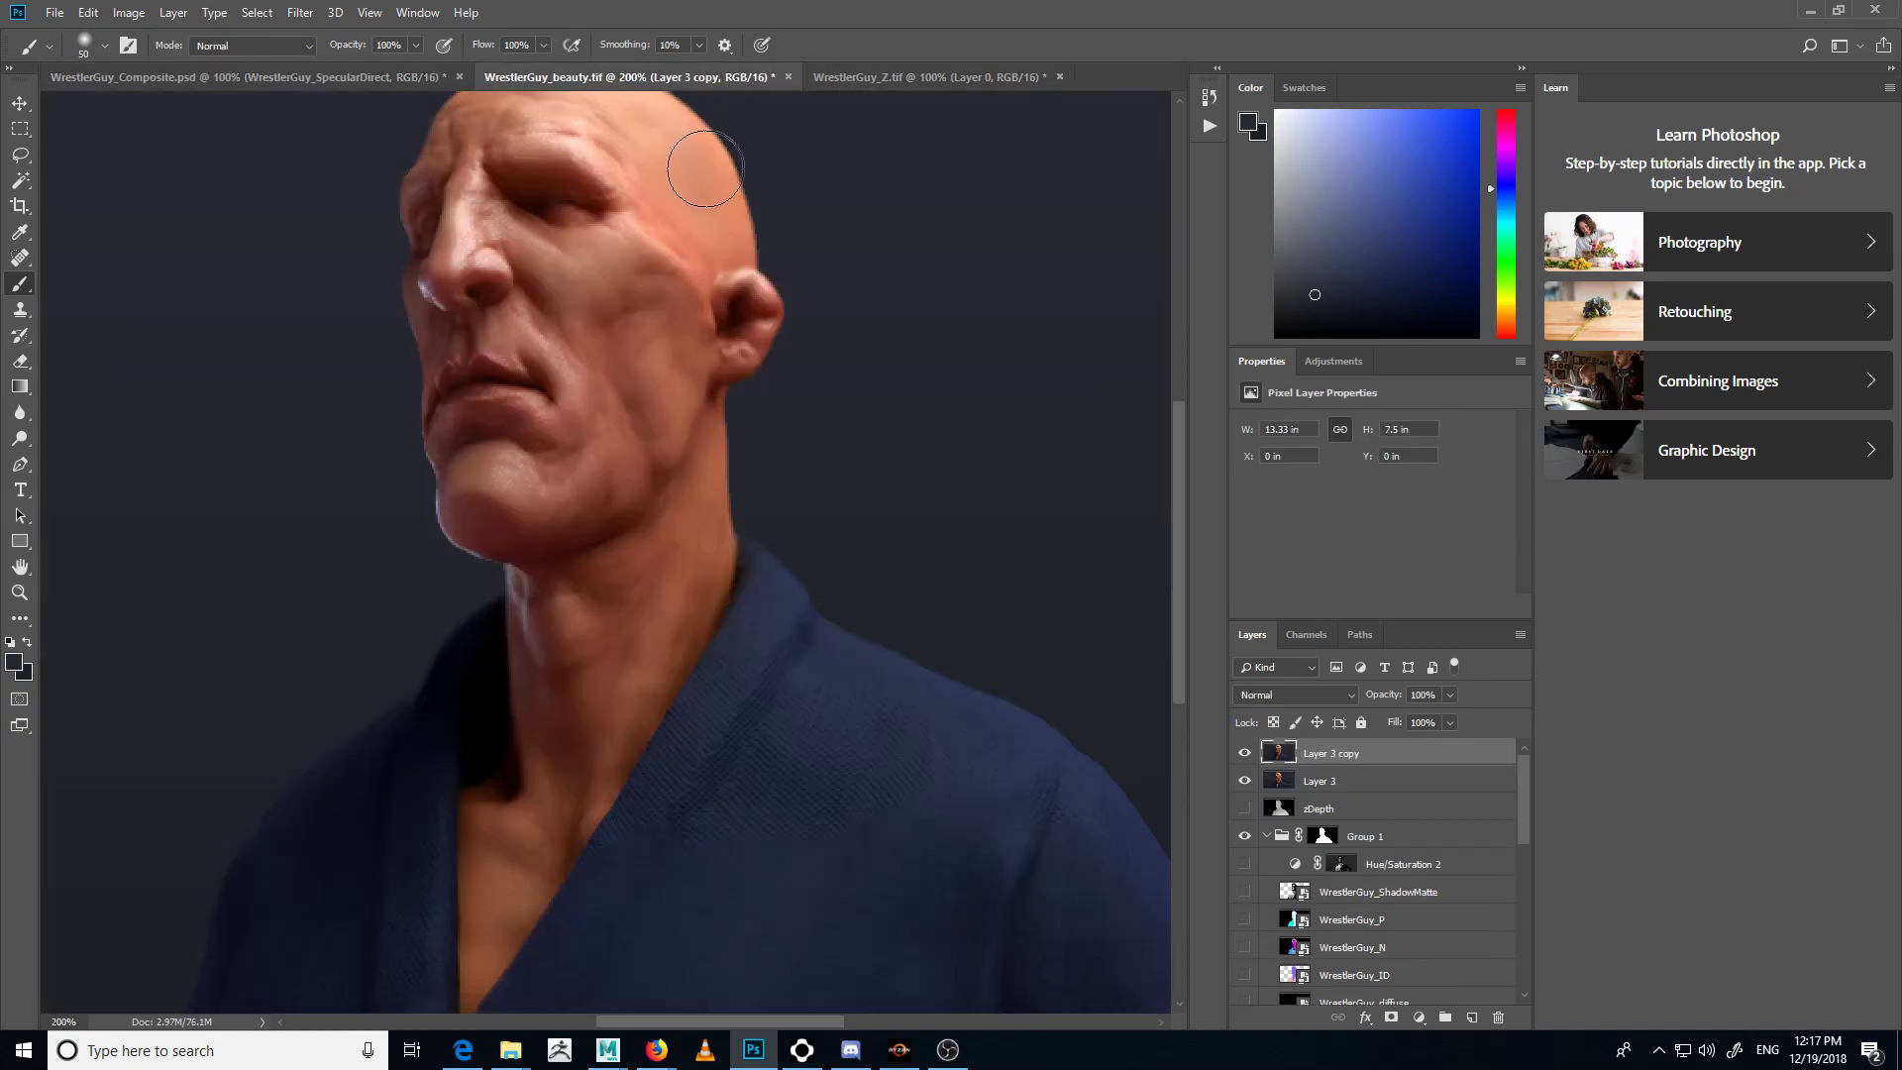
left_click(911, 77)
left_click(632, 75)
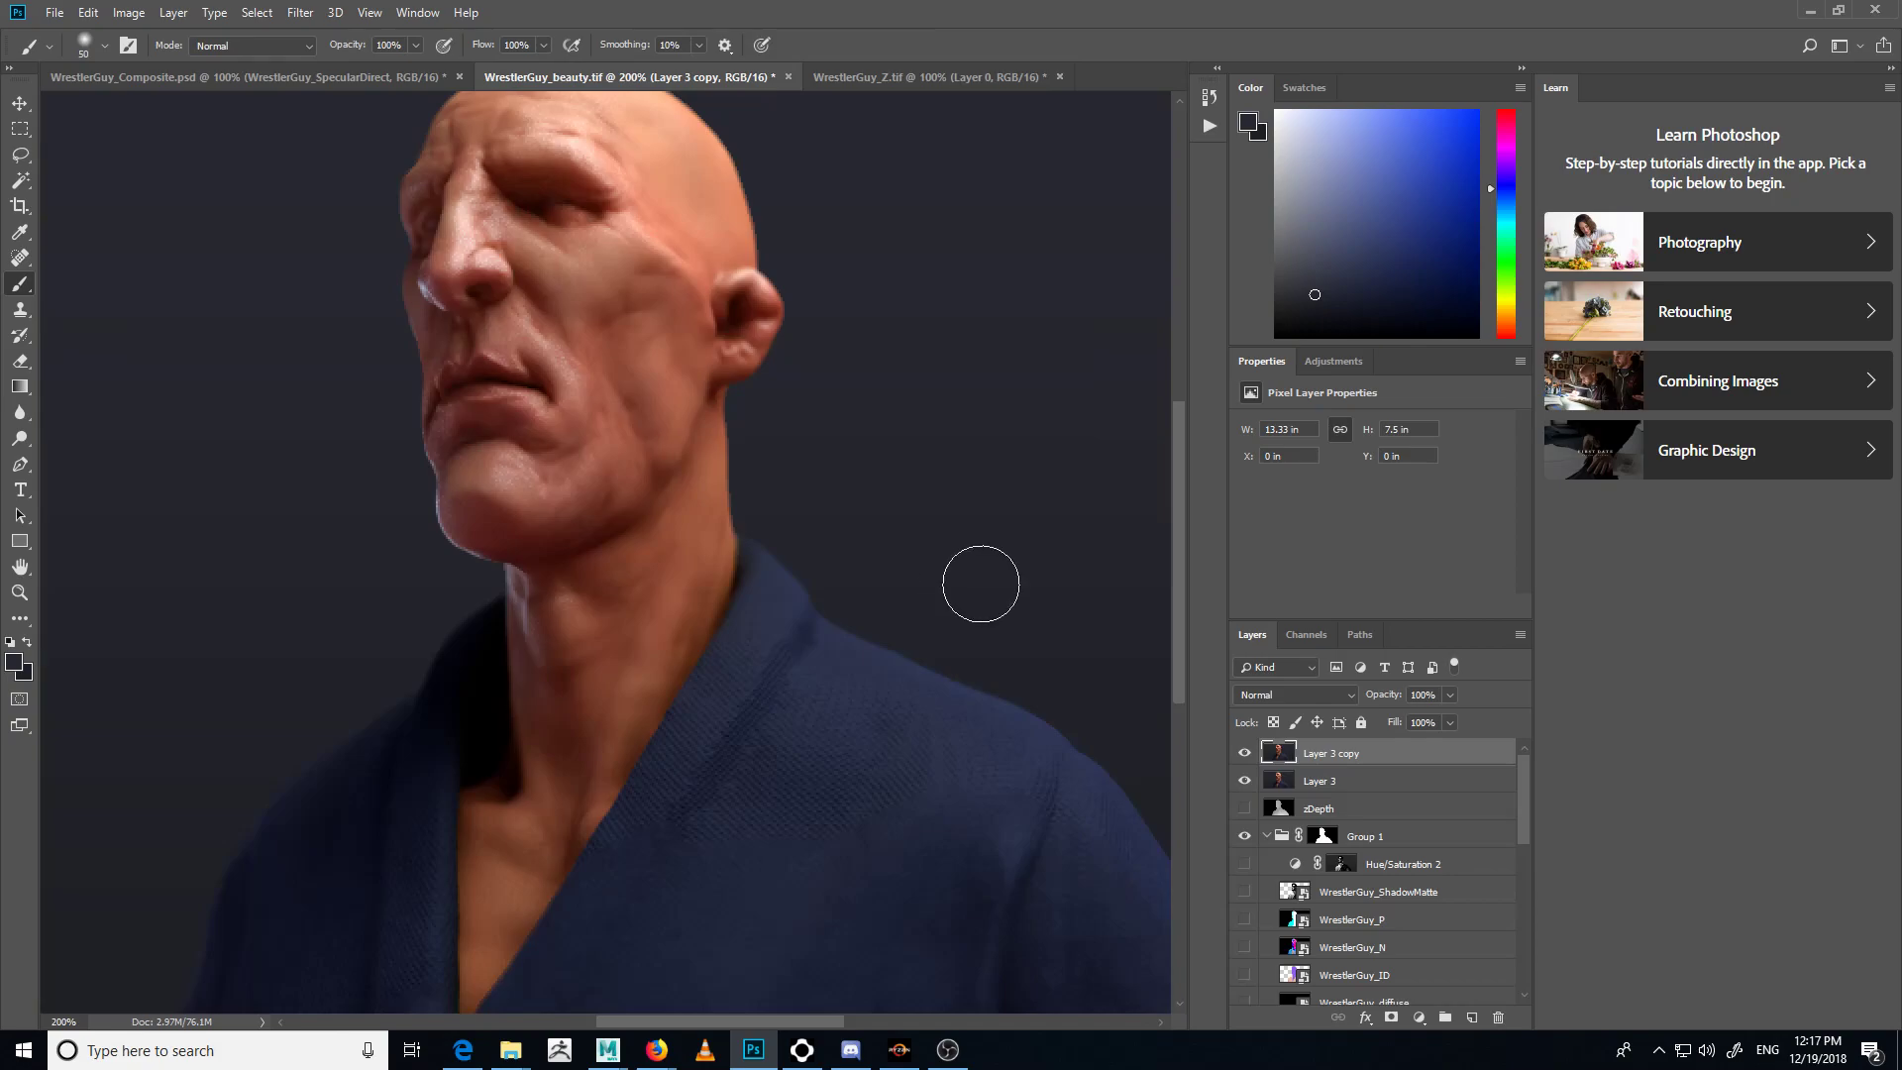
key("ctrl+minus")
key("ctrl+minus")
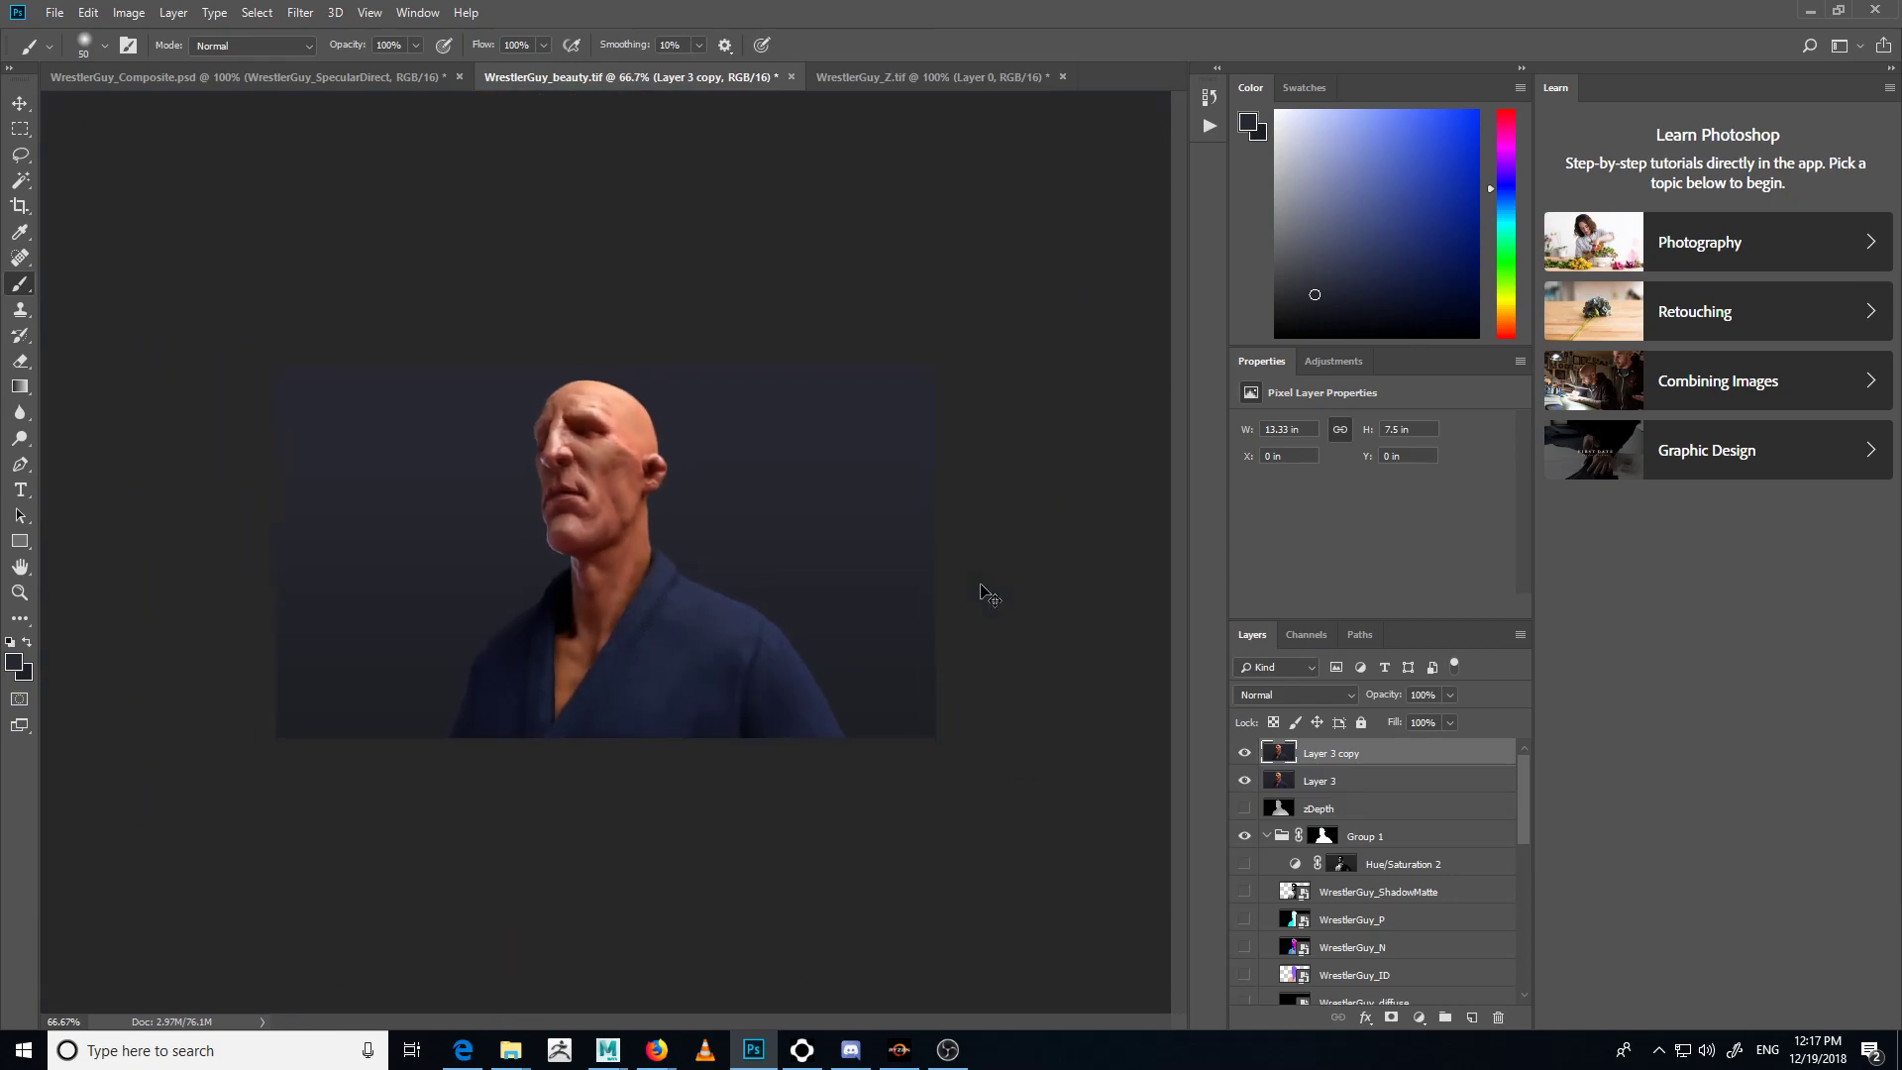
key("ctrl+plus")
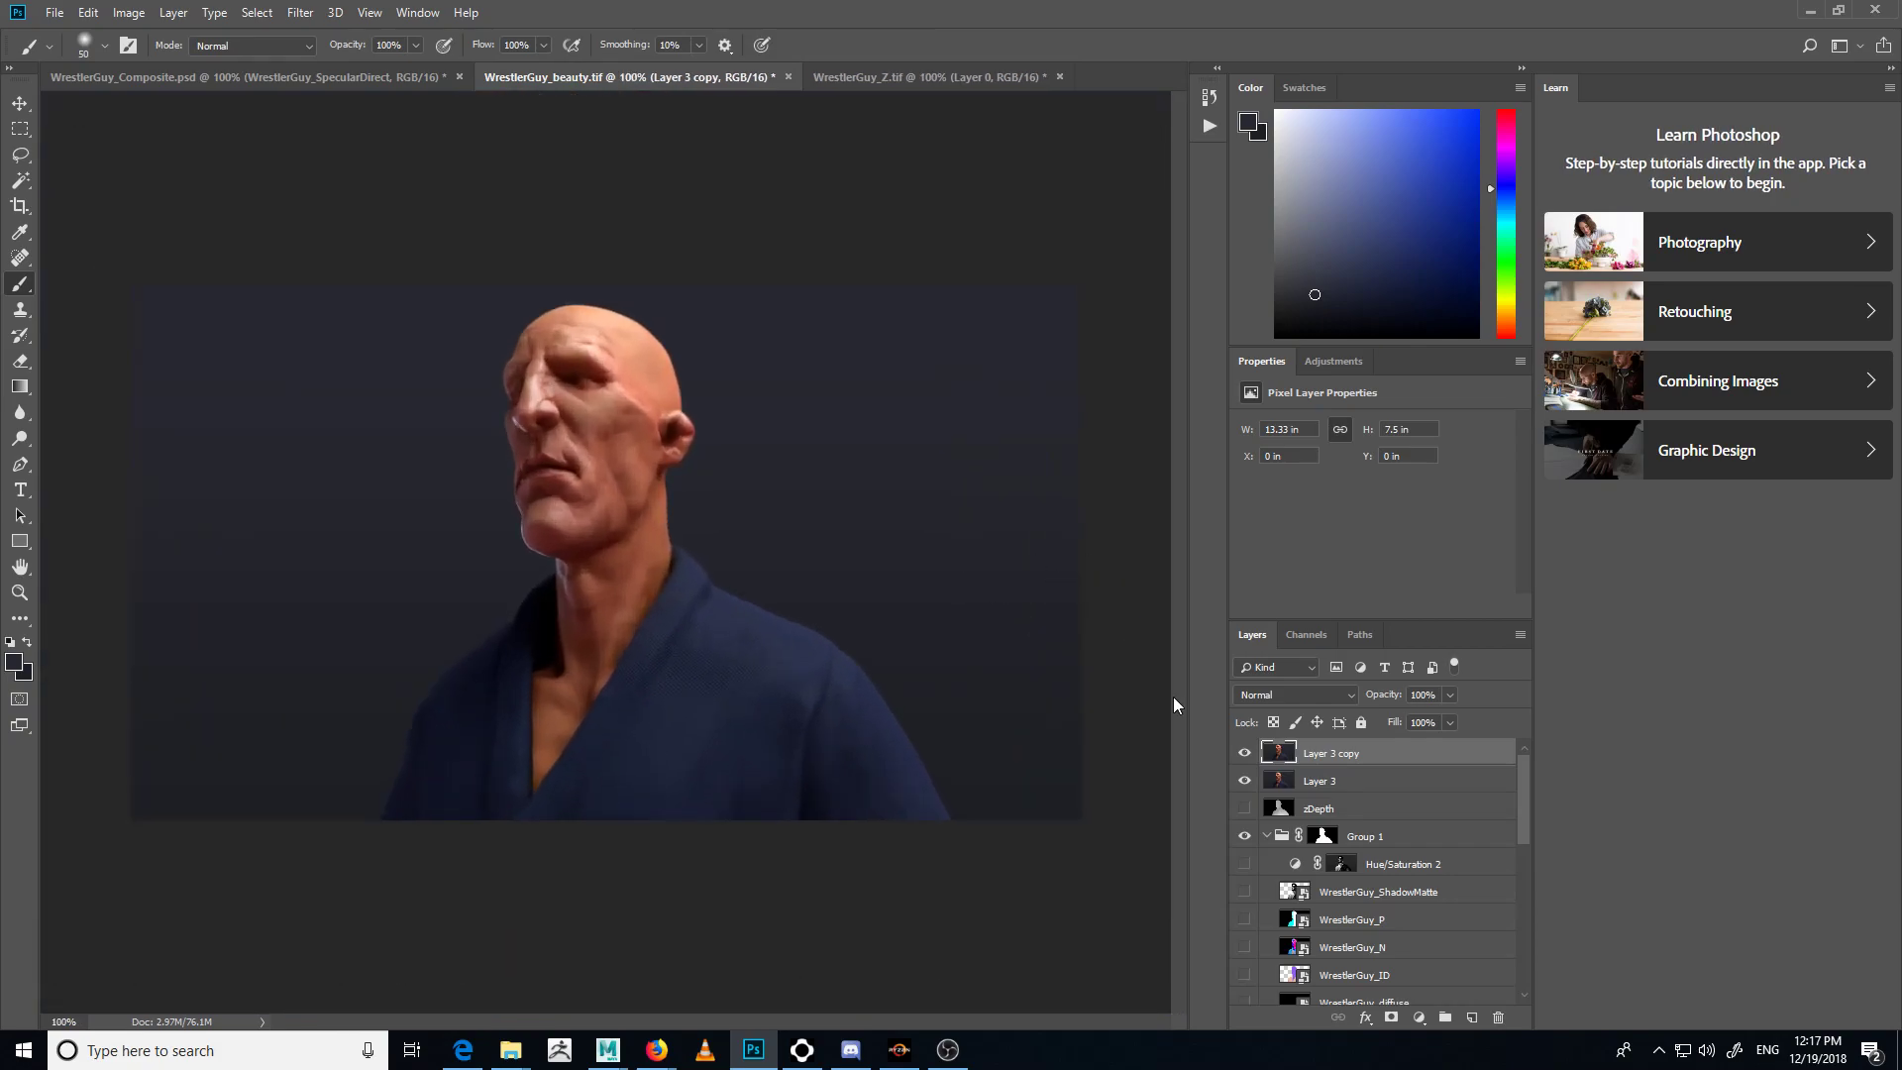
scroll(1337, 938, "down", 10)
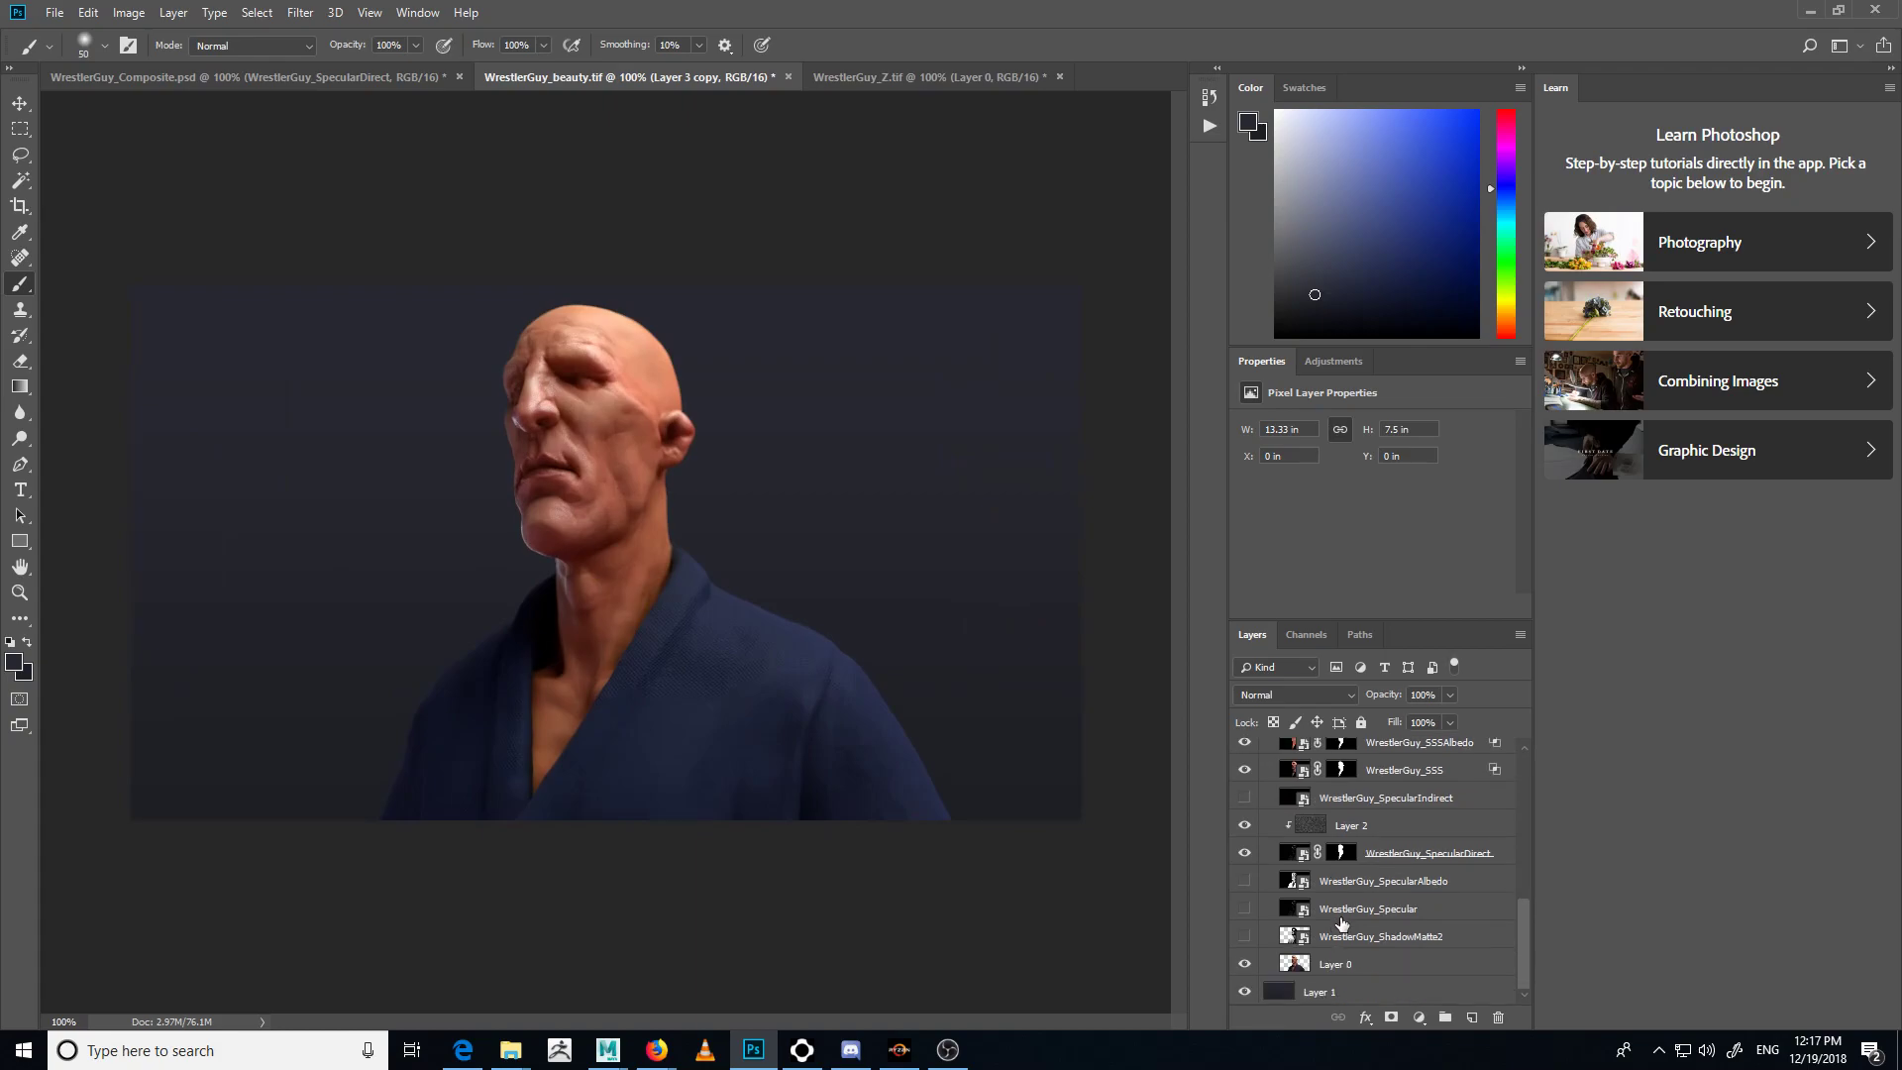
left_click(1347, 993)
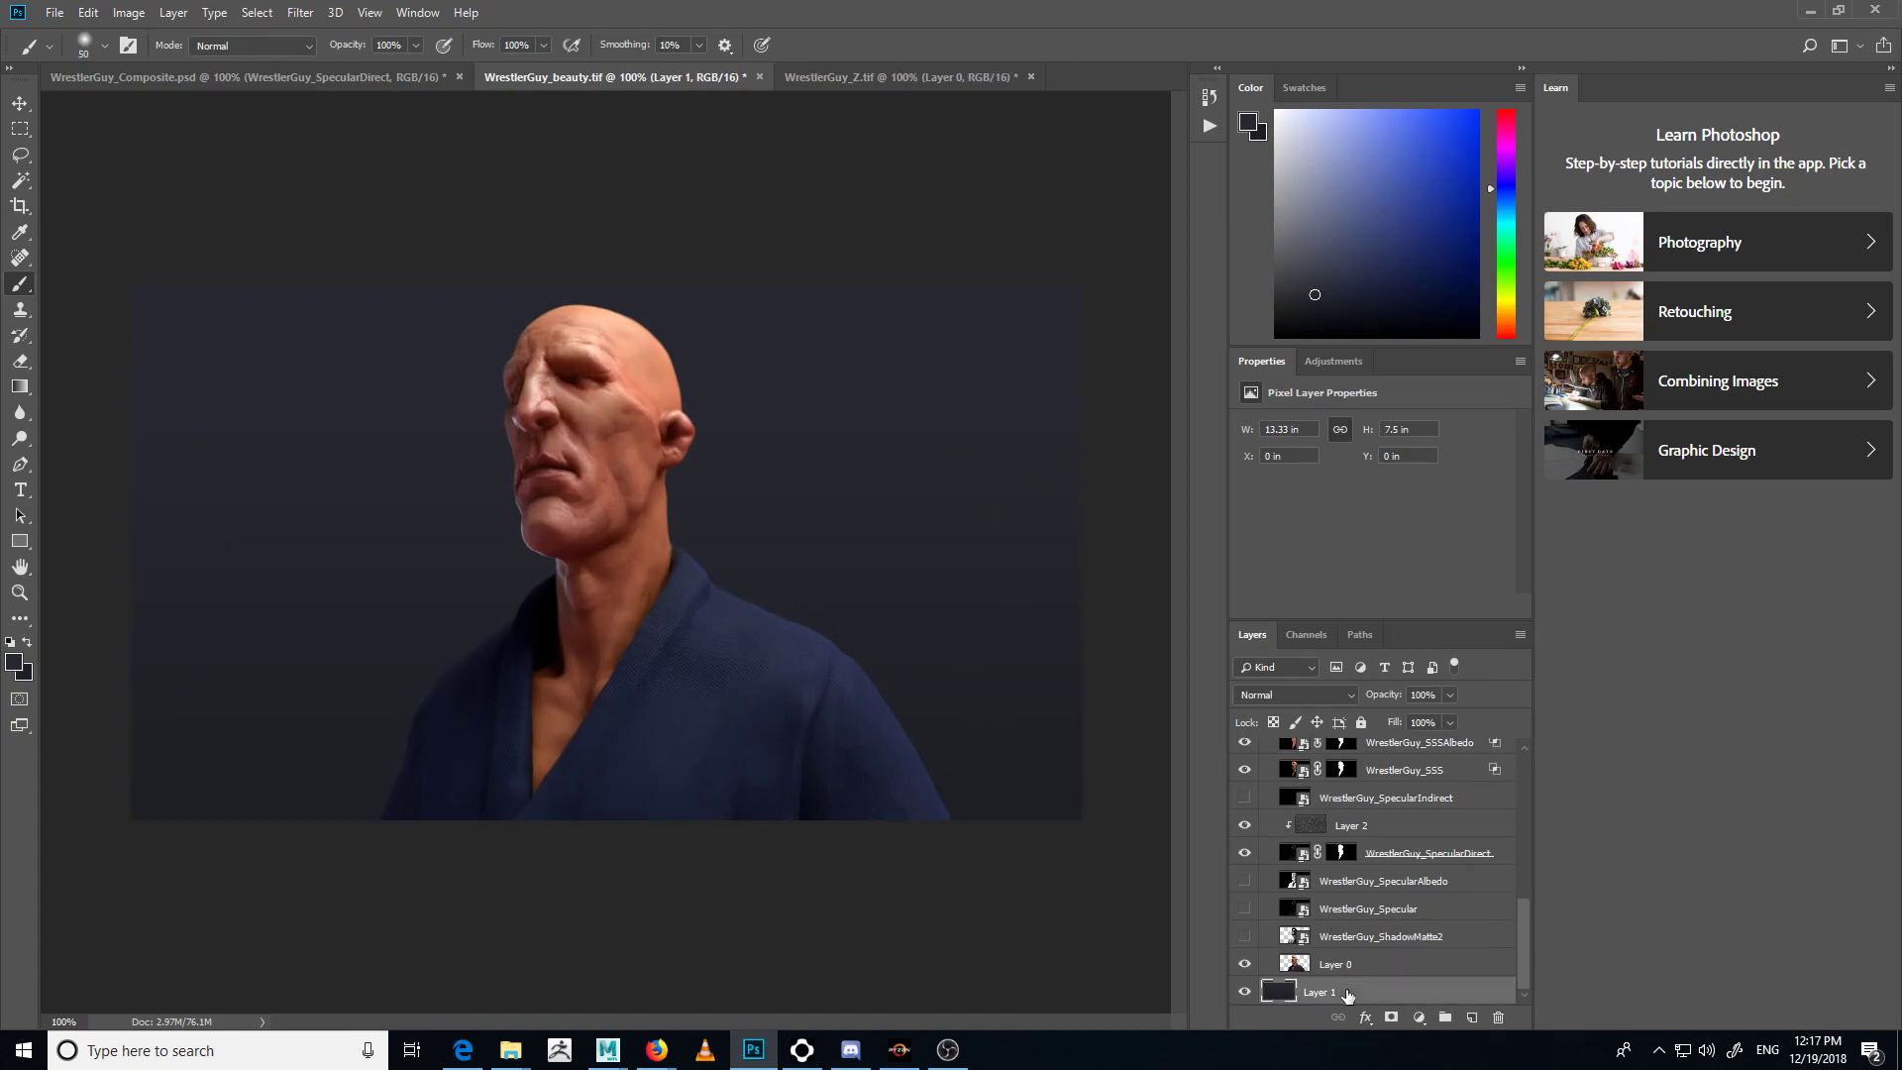